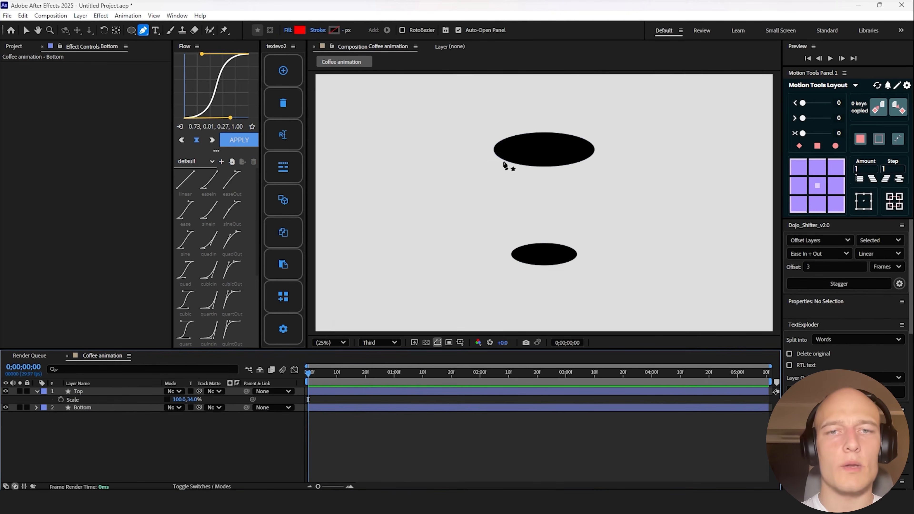
- Draw a closed red shape with the Pen tool joining the left halves of the two ellipses, ending at their vertical centre line
{"action": "left_click", "coordinate": [494, 149]}
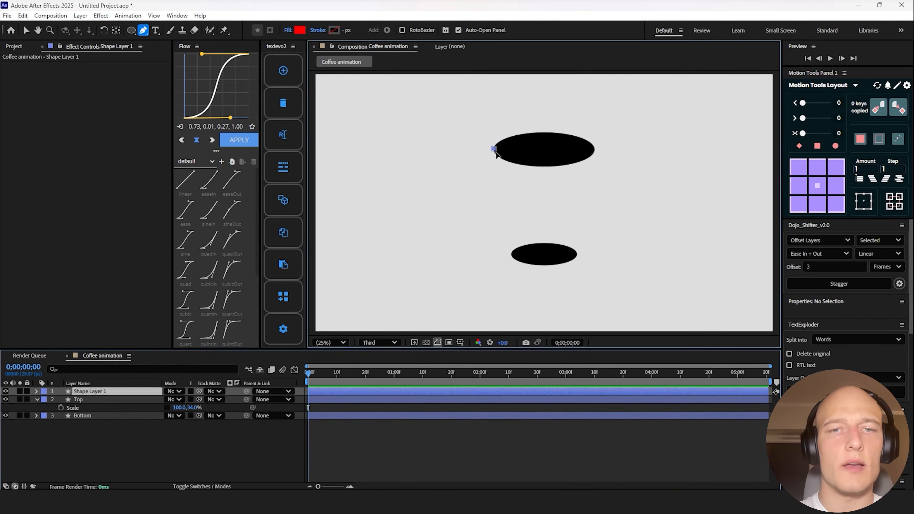
{"action": "left_click", "coordinate": [512, 255]}
{"action": "left_click", "coordinate": [543, 258]}
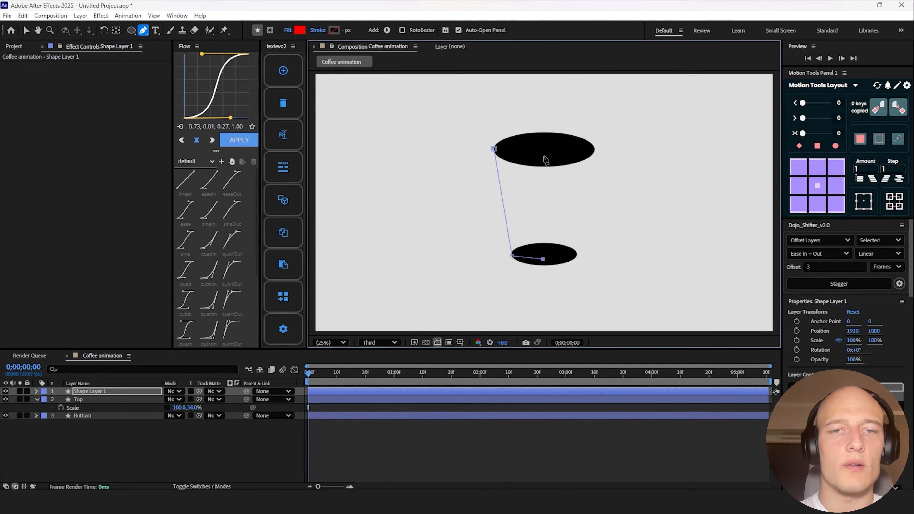
{"action": "left_click", "coordinate": [542, 149]}
{"action": "left_click", "coordinate": [494, 149]}
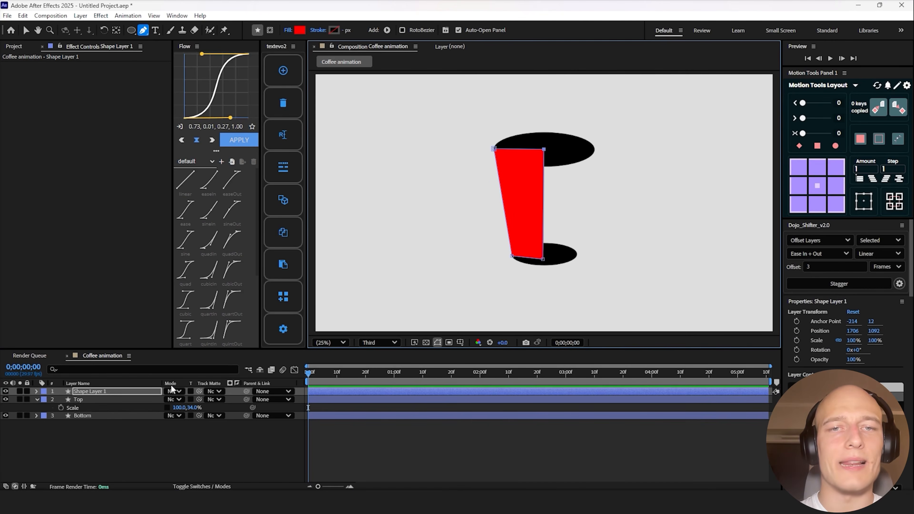
- Move the new shape layer between the Top and Bottom layers and rename it Mid
{"action": "left_click_drag", "start_coordinate": [96, 392], "coordinate": [97, 408]}
{"action": "key", "text": "Return"}
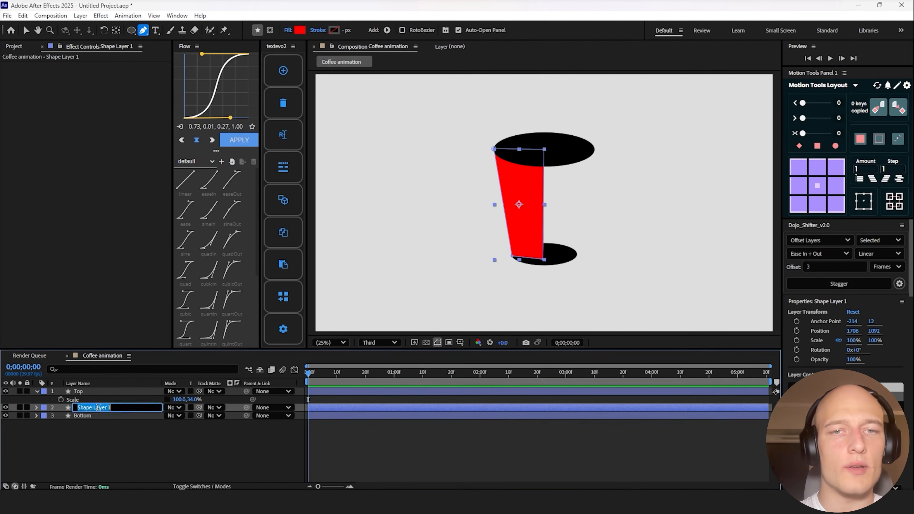
{"action": "type", "text": "Mid"}
{"action": "key", "text": "Return"}
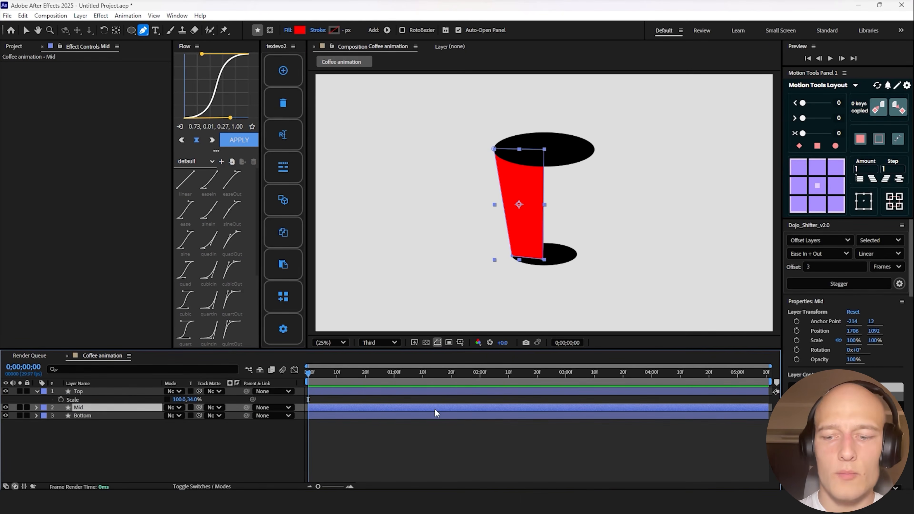
- Apply a Mirror effect to the Mid layer and set the horizontal Reflection Center to 1920
{"action": "key", "text": "ctrl+space"}
{"action": "type", "text": "mirror"}
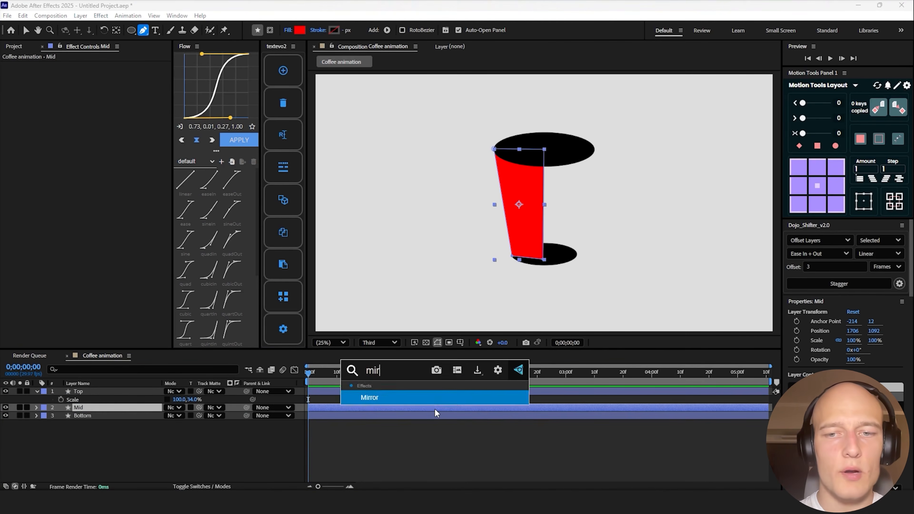
{"action": "key", "text": "Return"}
{"action": "key", "text": "v"}
{"action": "left_click", "coordinate": [116, 73]}
{"action": "type", "text": "19"}
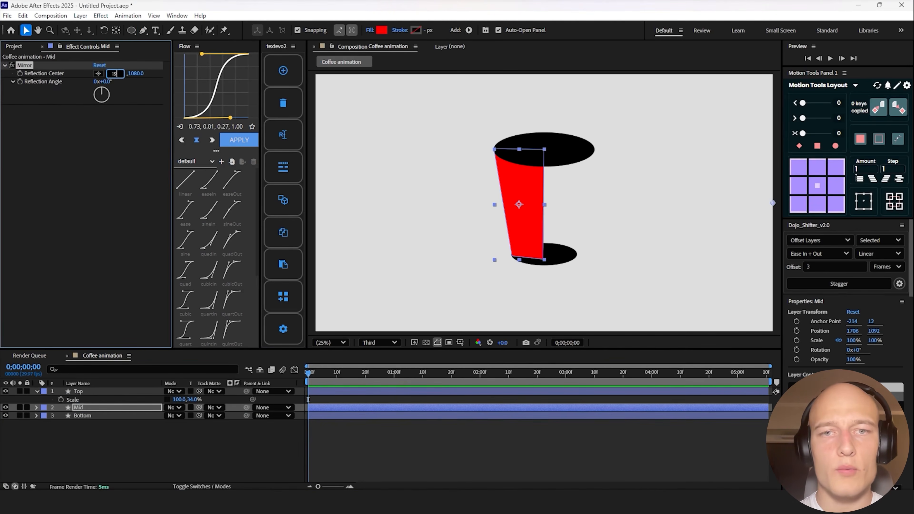
{"action": "type", "text": "20"}
{"action": "key", "text": "Return"}
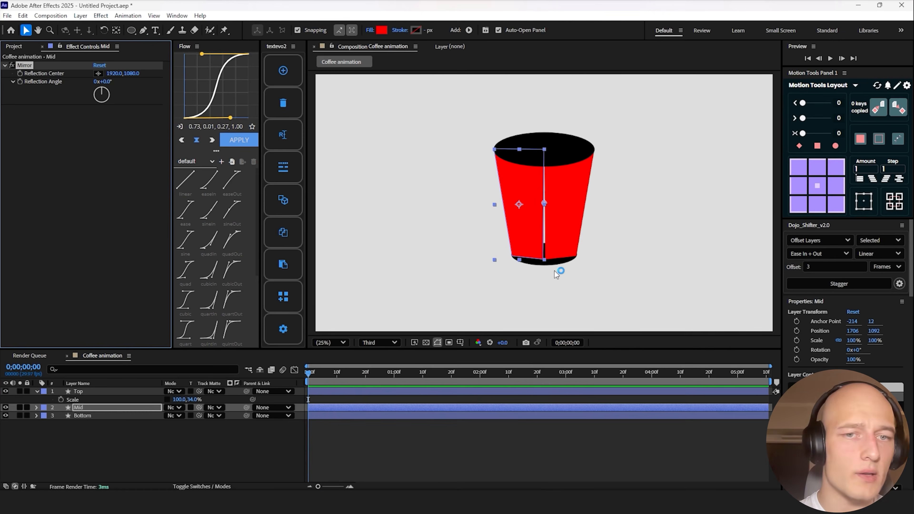
- Deselect everything, then move the Bottom layer above the Mid layer in the stack
{"action": "key", "text": "g"}
{"action": "key", "text": "ctrl+shift+a"}
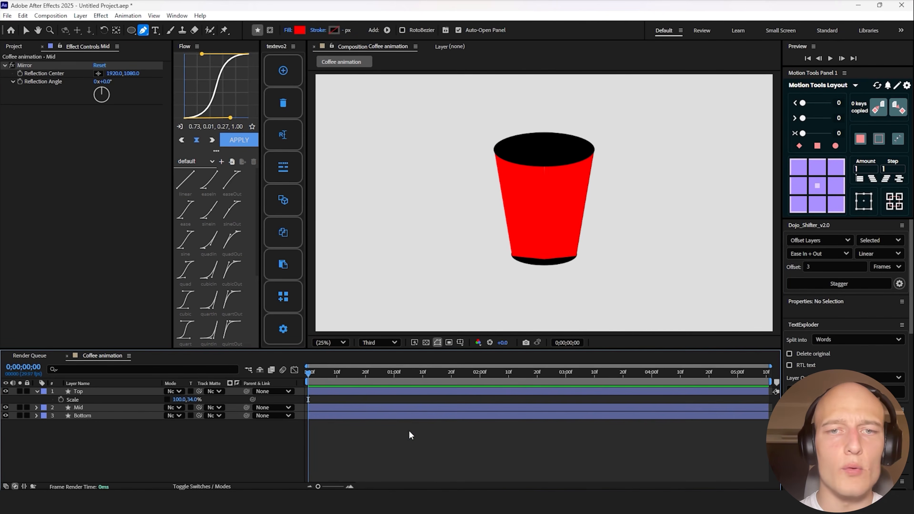
{"action": "left_click", "coordinate": [87, 416]}
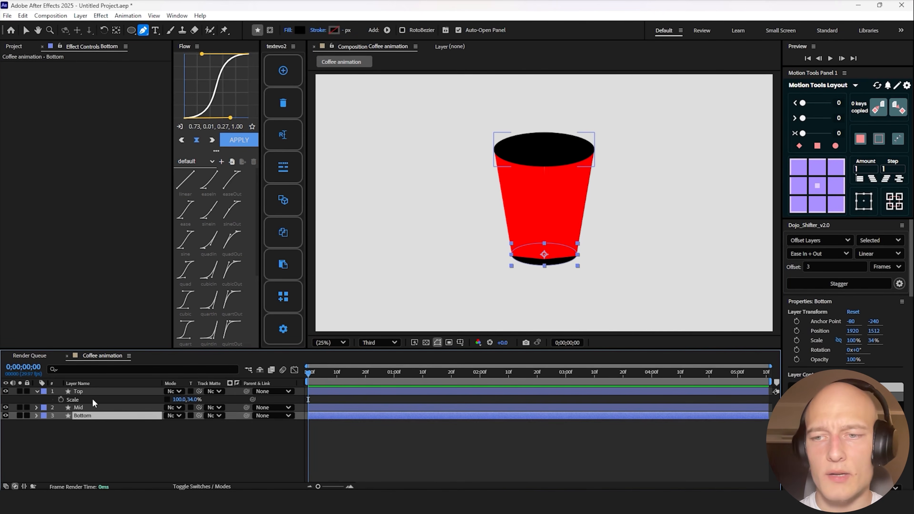
{"action": "left_click_drag", "start_coordinate": [87, 417], "coordinate": [87, 406]}
- Keyframe the Top layer's Scale at the start and set its vertical scale to 0% at 0;00;02;13
{"action": "left_click", "coordinate": [330, 391]}
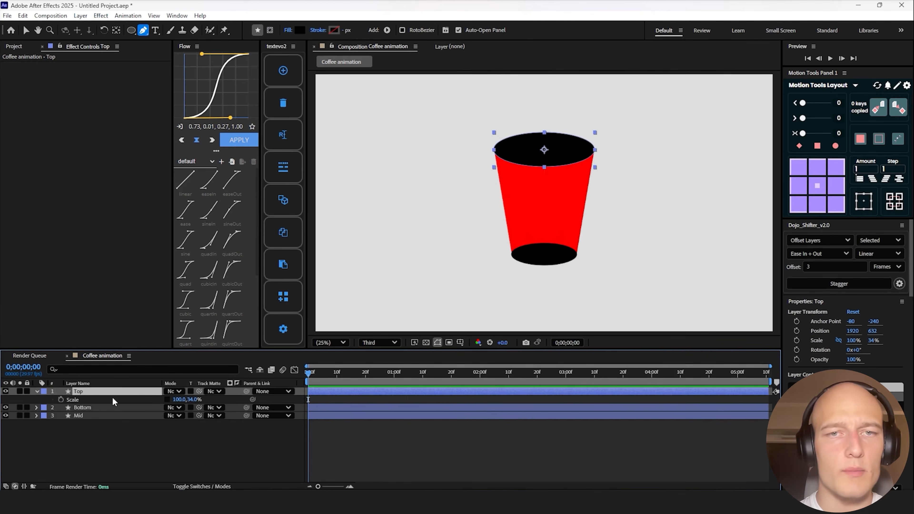
{"action": "left_click", "coordinate": [61, 399]}
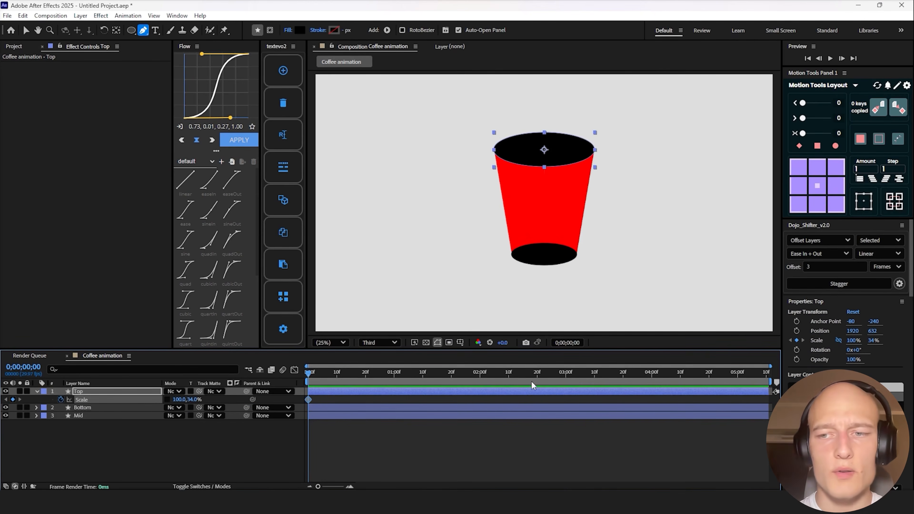
{"action": "left_click_drag", "start_coordinate": [526, 375], "coordinate": [520, 381]}
{"action": "left_click_drag", "start_coordinate": [521, 381], "coordinate": [519, 381]}
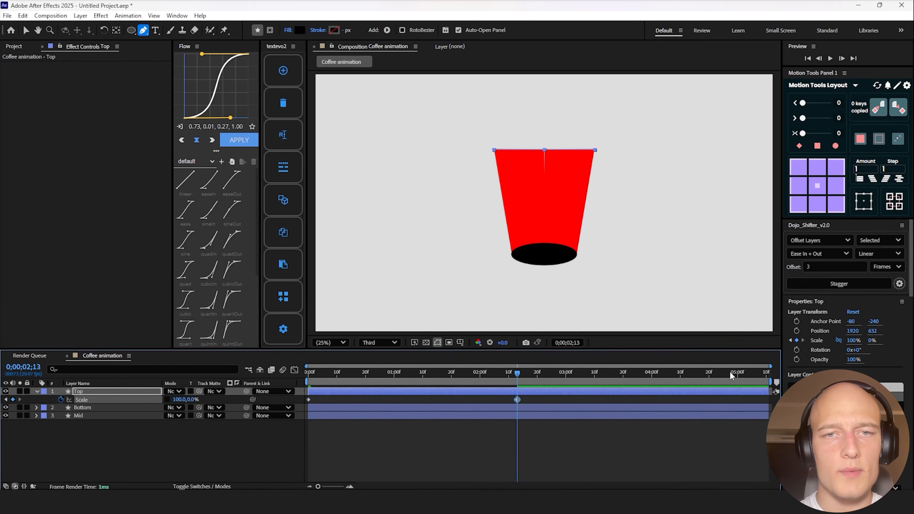
- Keyframe the Top layer's vertical scale at 0;00;05;10, trying 100% and reducing it to 38%, and compare it with the first frame
{"action": "left_click_drag", "start_coordinate": [733, 375], "coordinate": [739, 389]}
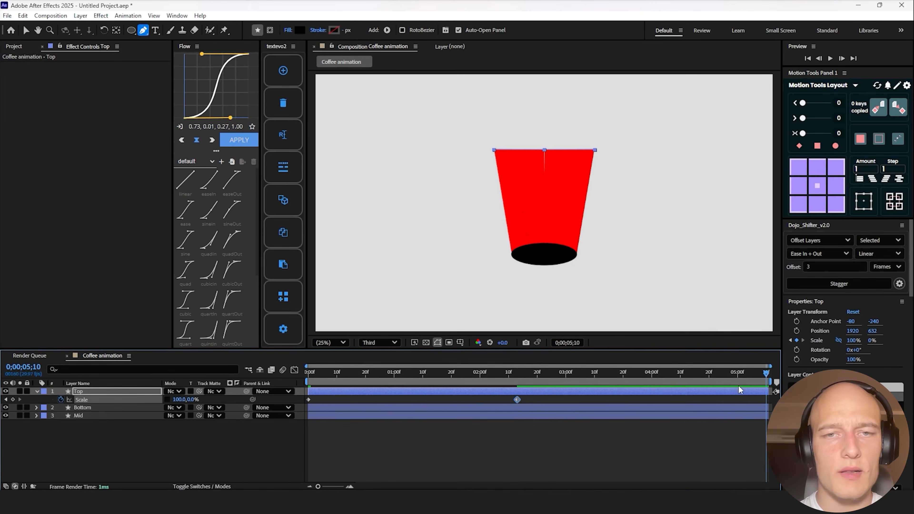
{"action": "left_click", "coordinate": [190, 400]}
{"action": "type", "text": "100"}
{"action": "key", "text": "Return"}
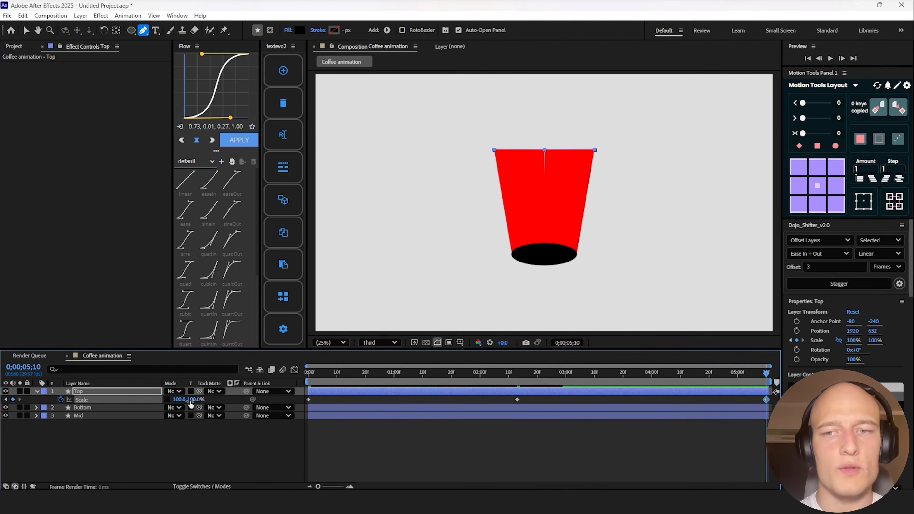
{"action": "left_click", "coordinate": [517, 380]}
{"action": "left_click_drag", "start_coordinate": [517, 380], "coordinate": [766, 376]}
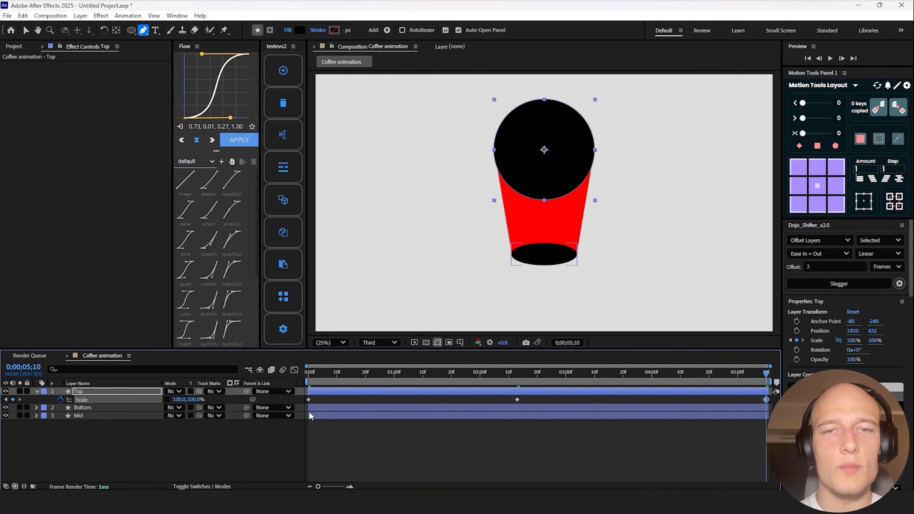
{"action": "left_click_drag", "start_coordinate": [196, 399], "coordinate": [173, 402]}
{"action": "key", "text": "Home"}
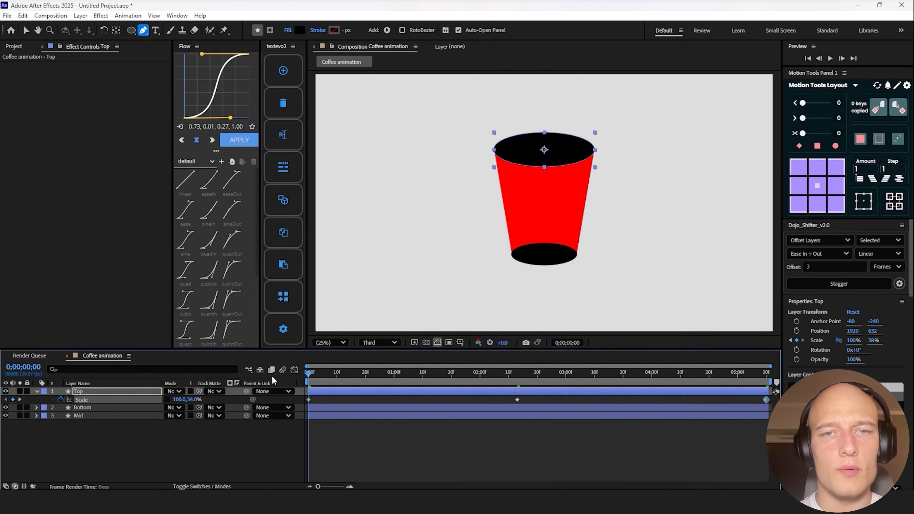
{"action": "key", "text": "End"}
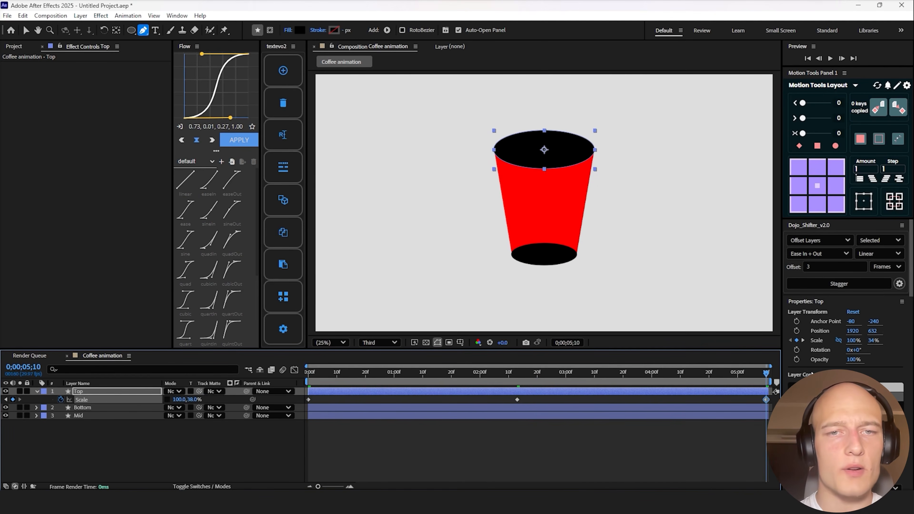
- Apply a Fill effect to the Top layer and set its color to black
{"action": "key", "text": "ctrl+space"}
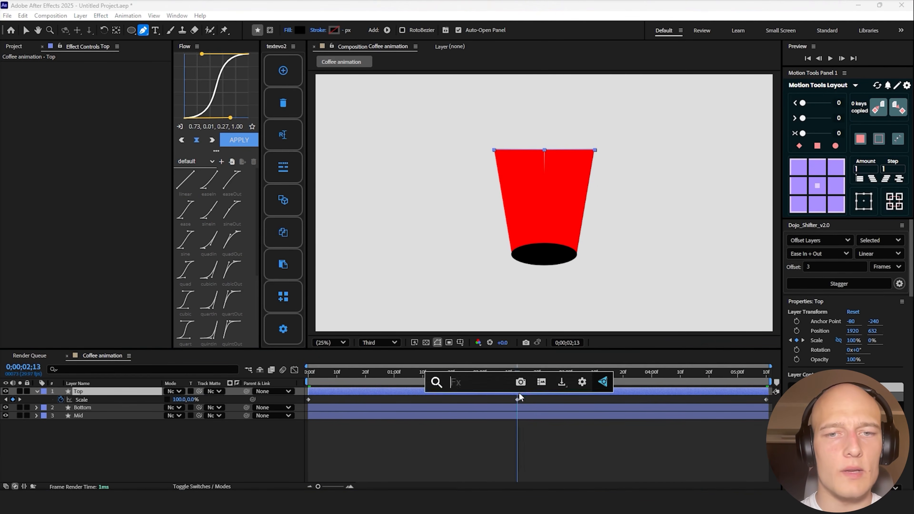
{"action": "type", "text": "fill"}
{"action": "key", "text": "Return"}
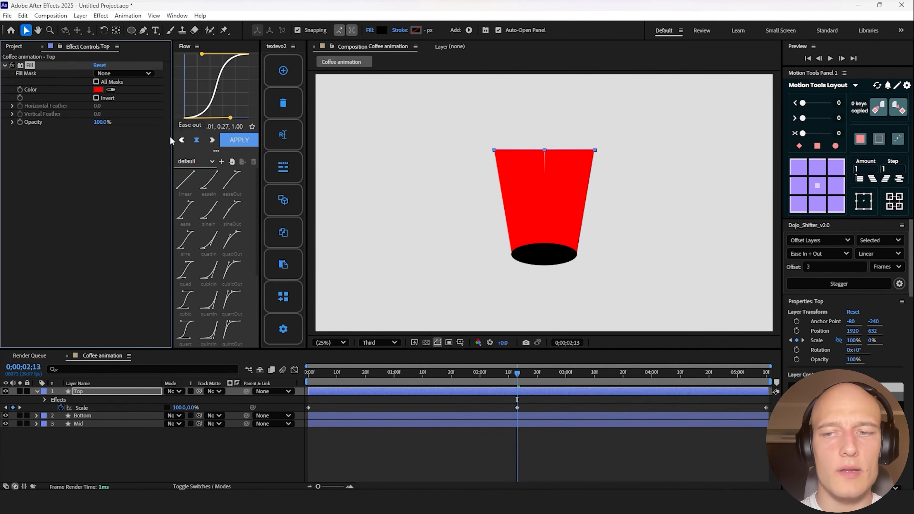
{"action": "left_click", "coordinate": [99, 90]}
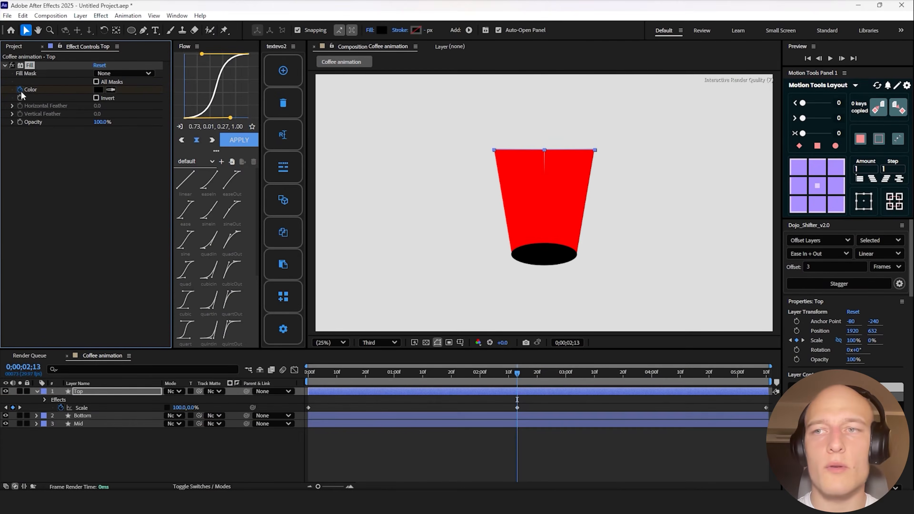
- Keyframe the Top layer's Fill color from black at 0;00;02;13 to red at 0;00;02;15 and preview the change
{"action": "key", "text": "Page_Down"}
{"action": "key", "text": "Page_Down"}
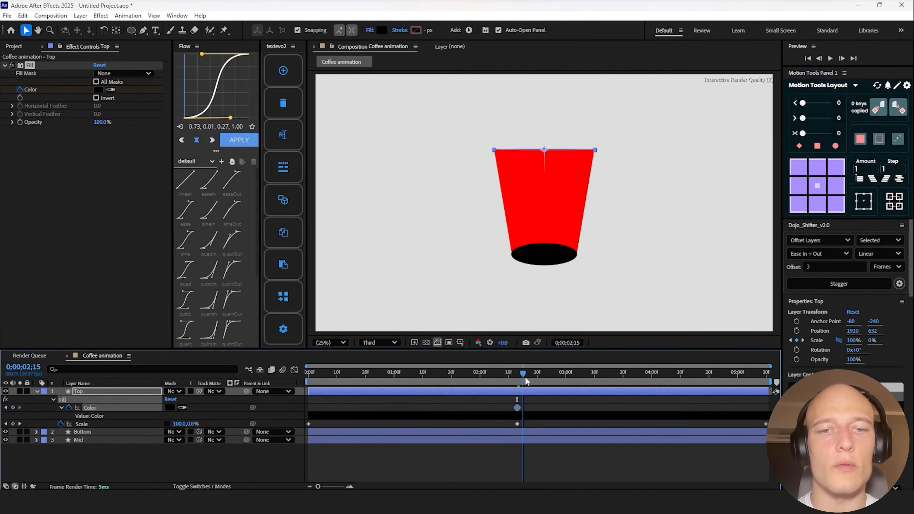
{"action": "key", "text": "u"}
{"action": "key", "text": "space"}
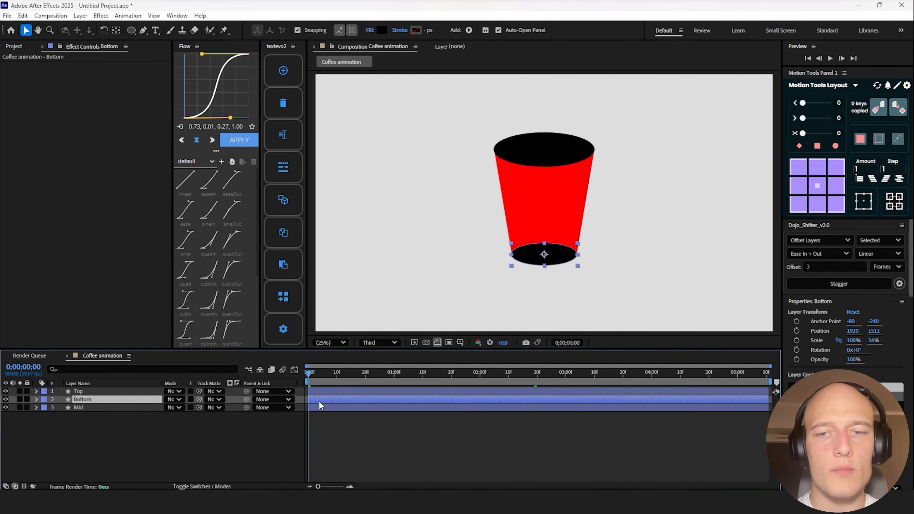
- Keyframe the Bottom layer's vertical scale at 34% on the first frame, 0% at 0;00;02;13 and 34% at 0;00;05;10
{"action": "key", "text": "u"}
{"action": "left_click", "coordinate": [527, 392]}
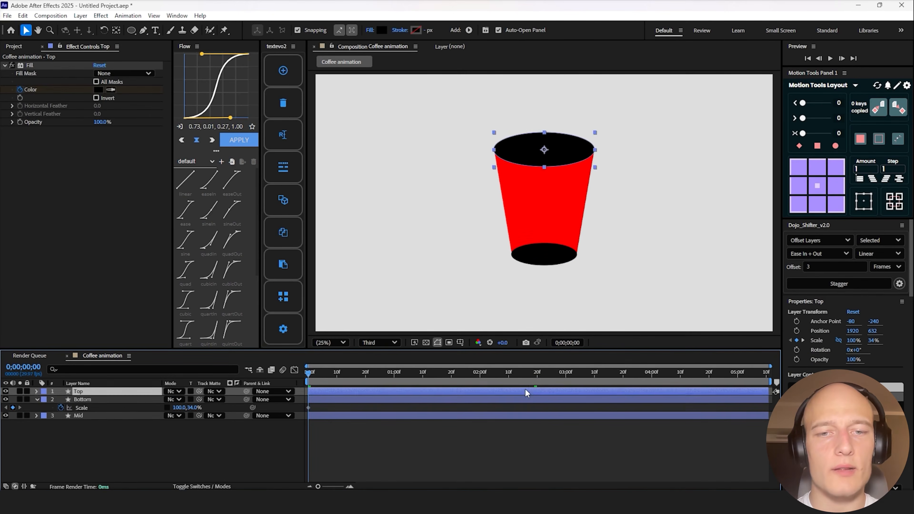
{"action": "key", "text": "u"}
{"action": "left_click_drag", "start_coordinate": [521, 374], "coordinate": [518, 376]}
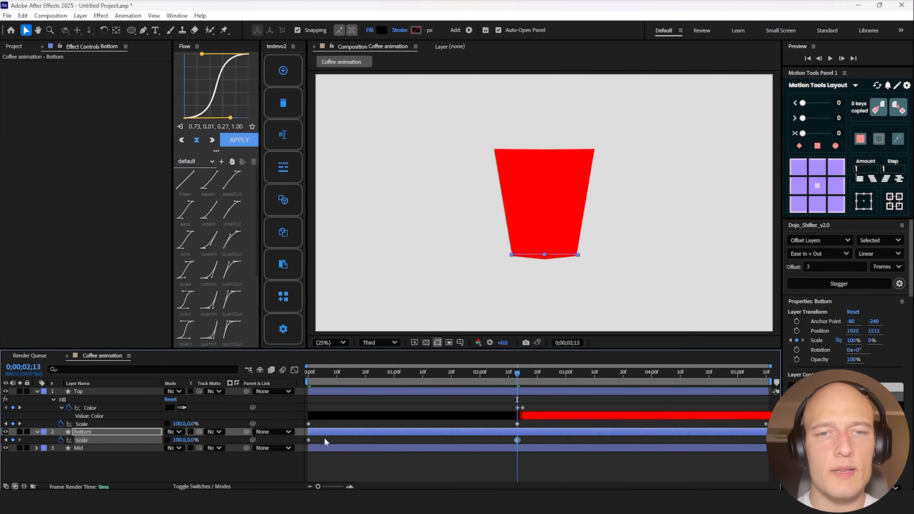
{"action": "left_click_drag", "start_coordinate": [323, 436], "coordinate": [301, 444]}
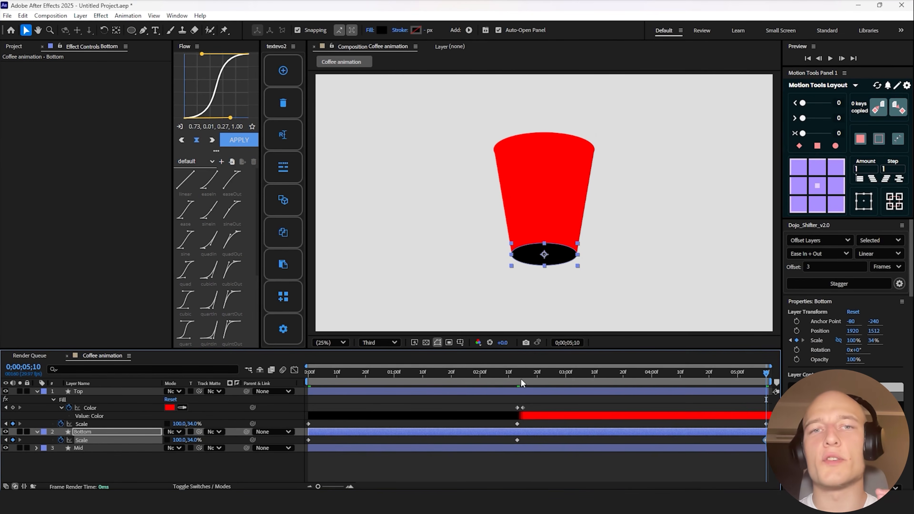
- Delete the Bottom layer's first Scale keyframe and trim the layer to start at 0;00;02;13
{"action": "mouse_move", "coordinate": [520, 379]}
{"action": "left_mouse_down"}
{"action": "mouse_move", "coordinate": [757, 378]}
{"action": "mouse_move", "coordinate": [515, 379]}
{"action": "left_mouse_up"}
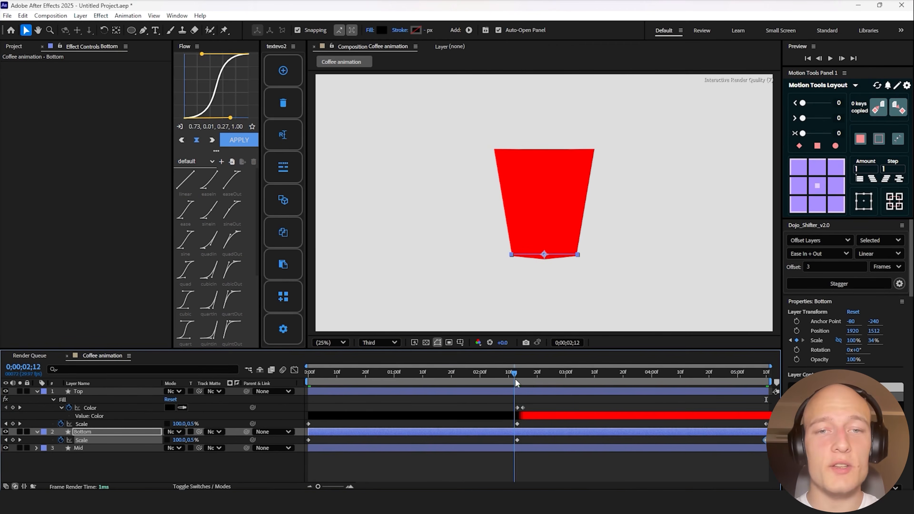
{"action": "key", "text": "Delete"}
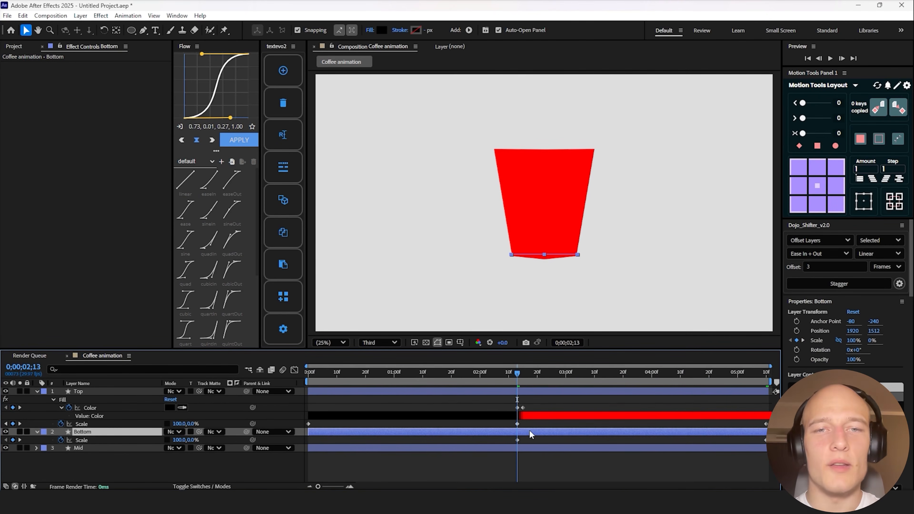
- Keyframe the Mid layer's Path at 0;00;02;13 and raise its lower centre point so the cup's bottom edge is straight
{"action": "left_click", "coordinate": [514, 448]}
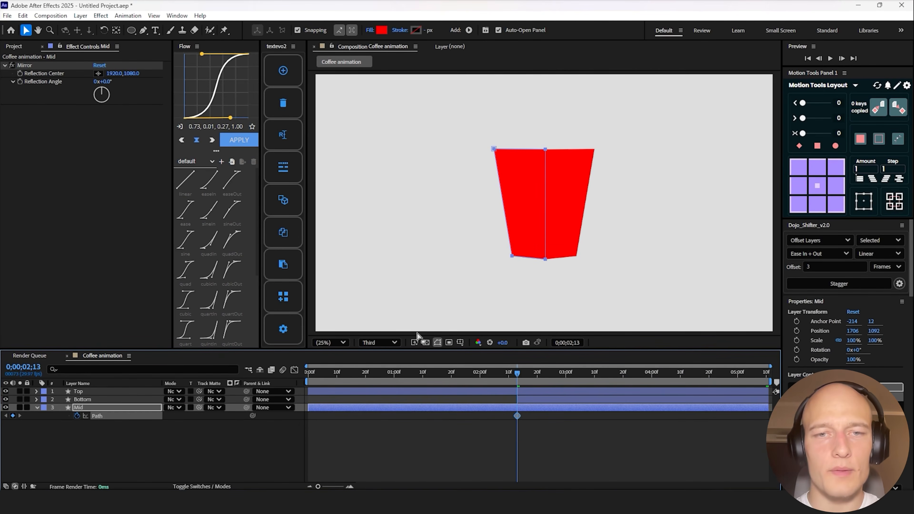
{"action": "left_click", "coordinate": [340, 341]}
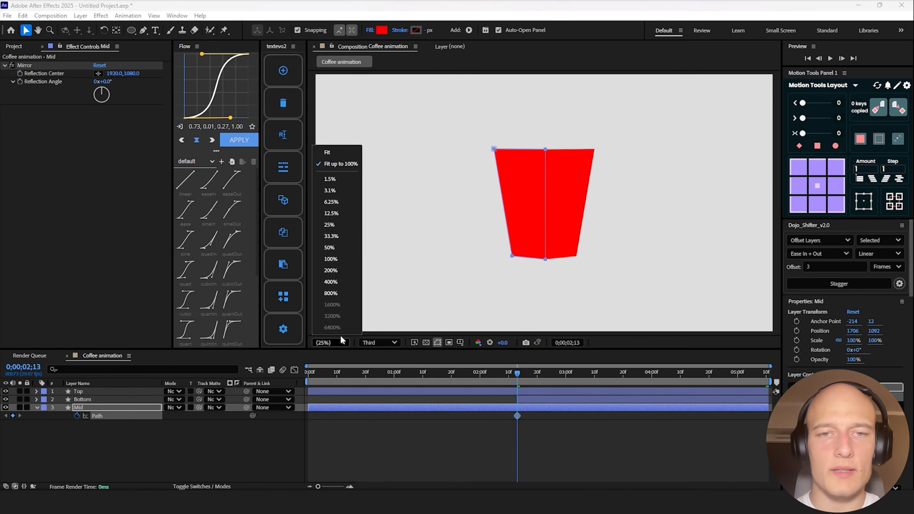
{"action": "left_click", "coordinate": [341, 251]}
{"action": "key", "text": "g"}
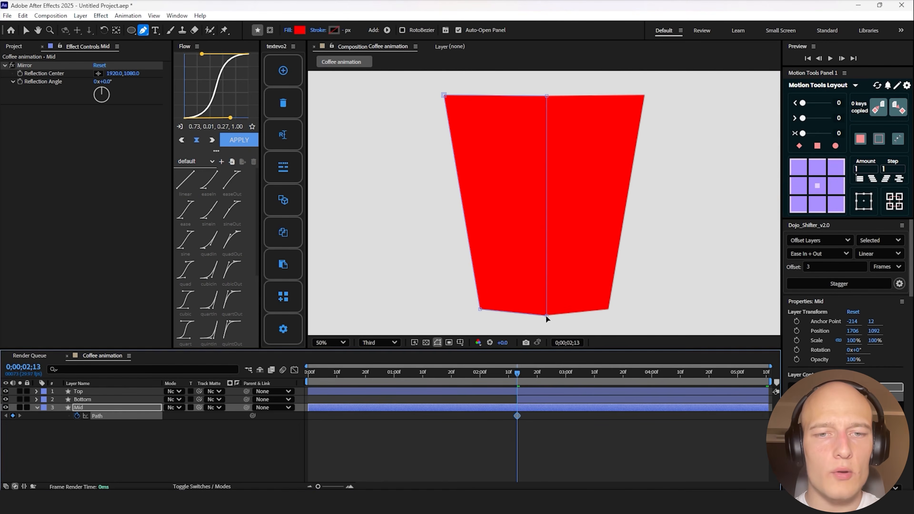
{"action": "left_click_drag", "start_coordinate": [546, 315], "coordinate": [545, 309]}
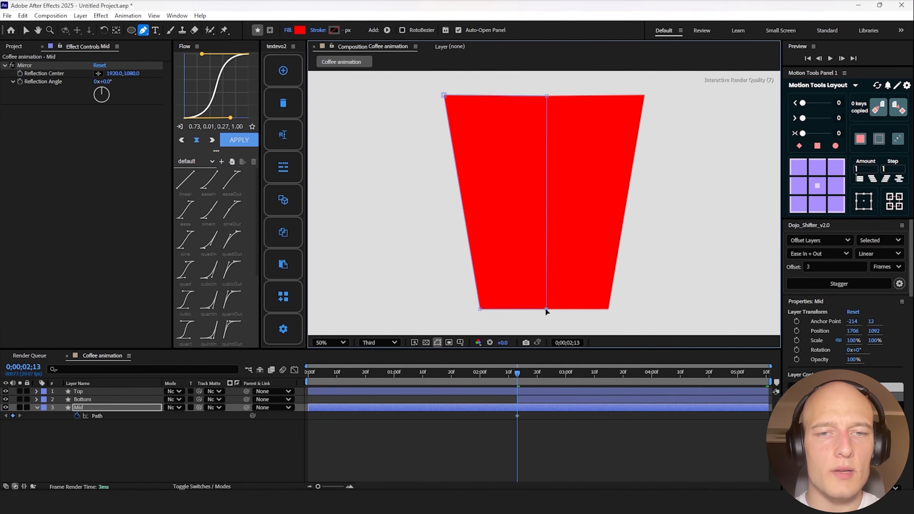
- On the first frame, reshape the Mid layer's Path with corner and centre handles so the cup's bottom edge curves smoothly downward
{"action": "key", "text": "Home"}
{"action": "left_click_drag", "start_coordinate": [479, 309], "coordinate": [491, 316]}
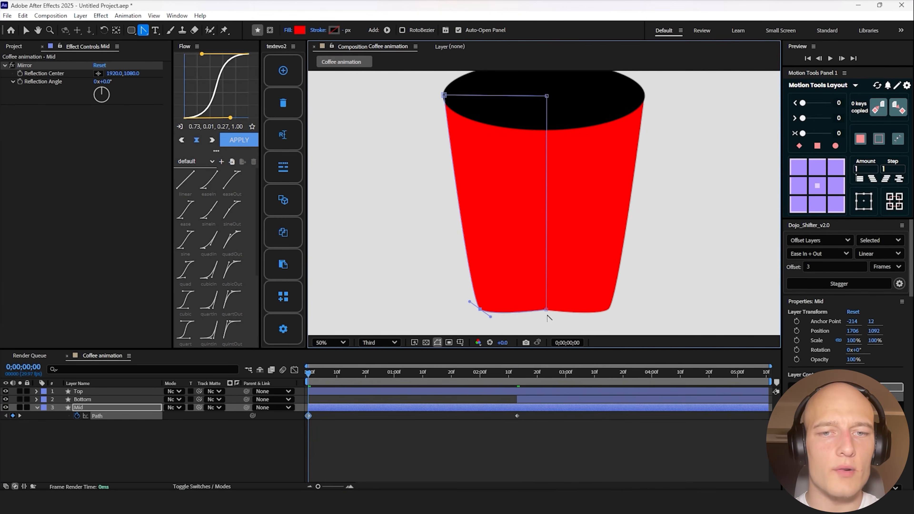
{"action": "mouse_move", "coordinate": [546, 310]}
{"action": "left_mouse_down"}
{"action": "mouse_move", "coordinate": [547, 329]}
{"action": "mouse_move", "coordinate": [544, 298]}
{"action": "left_mouse_up"}
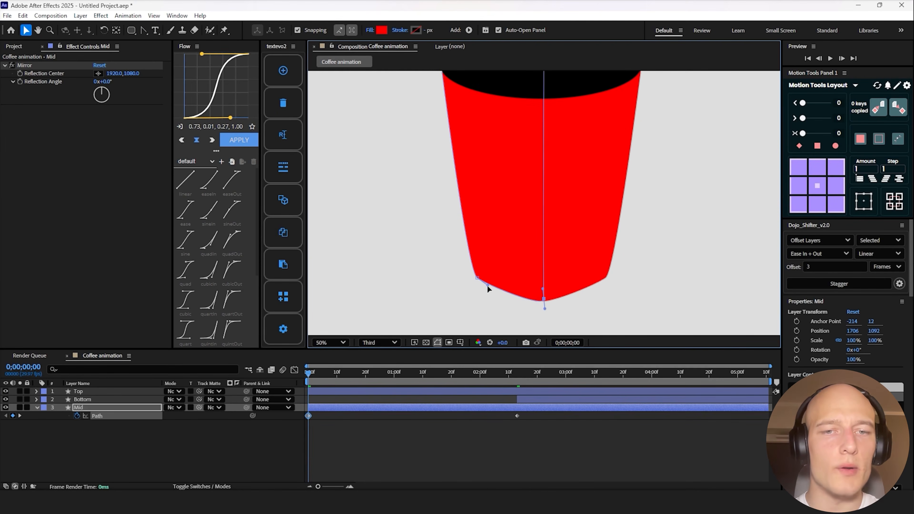
{"action": "left_click_drag", "start_coordinate": [487, 285], "coordinate": [492, 288]}
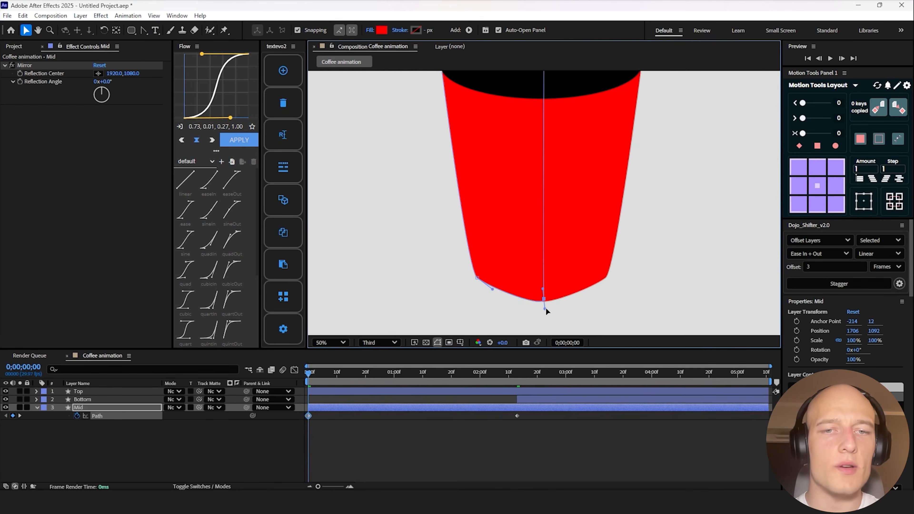
{"action": "left_click_drag", "start_coordinate": [546, 308], "coordinate": [496, 298]}
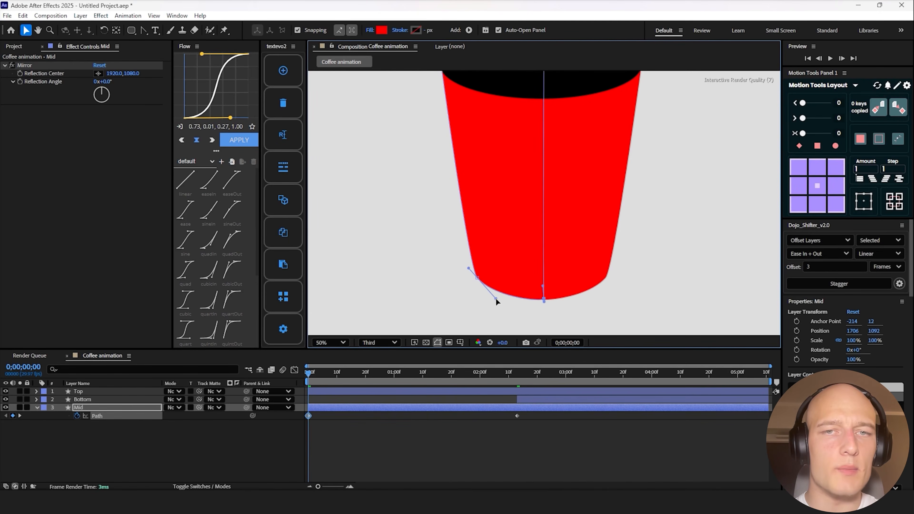
{"action": "left_click_drag", "start_coordinate": [469, 268], "coordinate": [476, 279]}
{"action": "key", "text": "ctrl+z"}
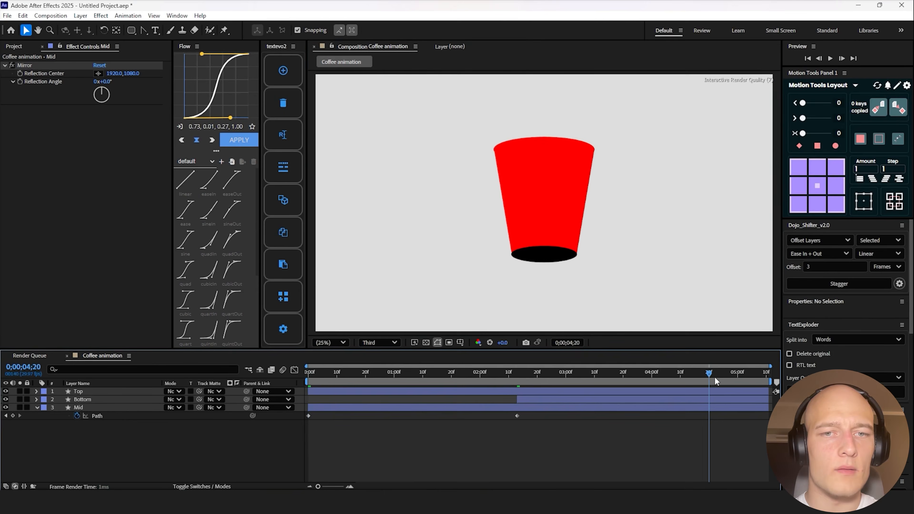
- Preview the cup's tilt animation from the first frame
{"action": "left_click_drag", "start_coordinate": [715, 380], "coordinate": [271, 367]}
{"action": "key", "text": "space"}
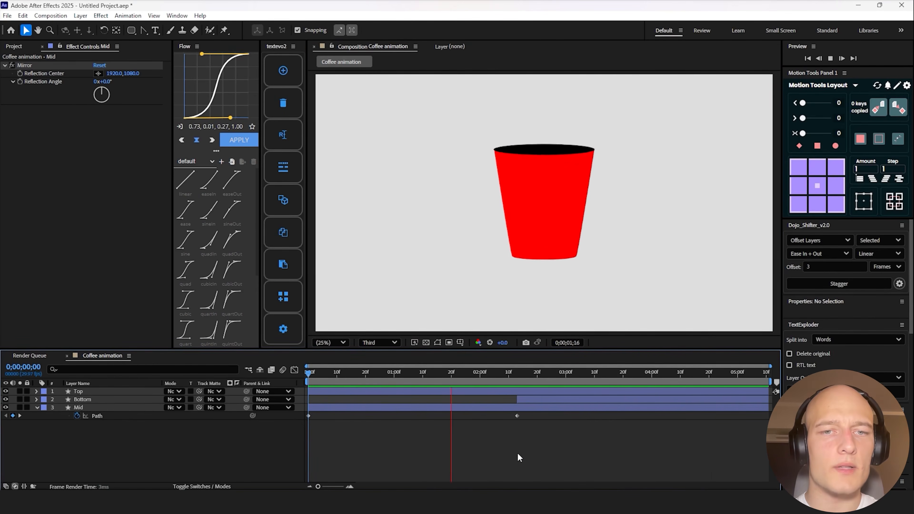
{"action": "key", "text": "space"}
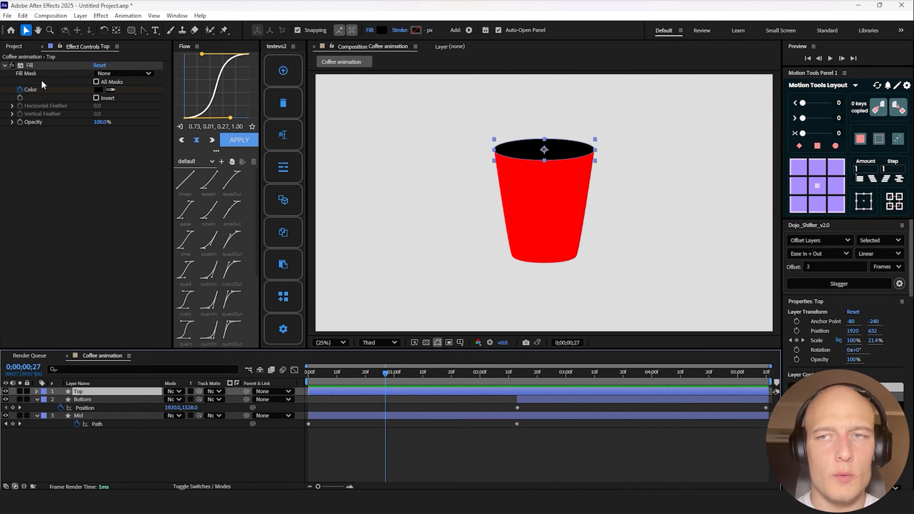
- Create a 3840x2160 composition named Top mate, put a copy of the Top layer in it and preview it
{"action": "left_click", "coordinate": [23, 49]}
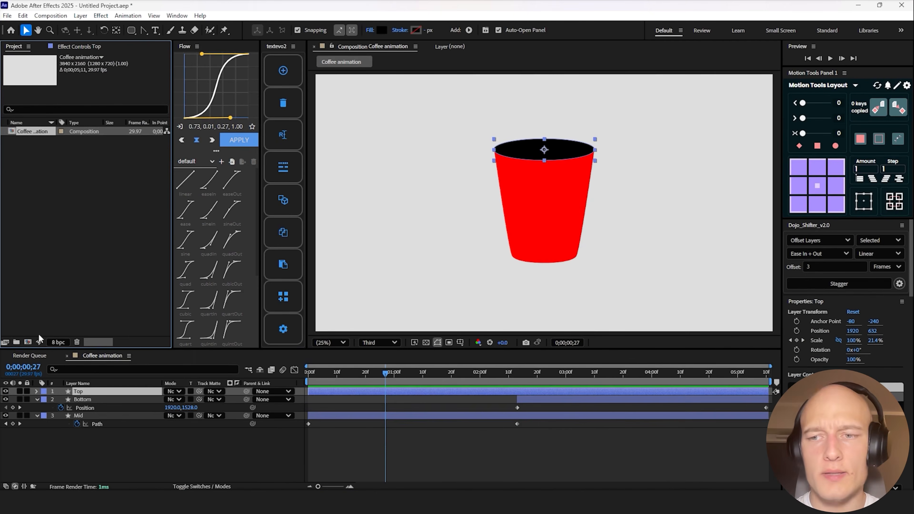
{"action": "left_click", "coordinate": [27, 342]}
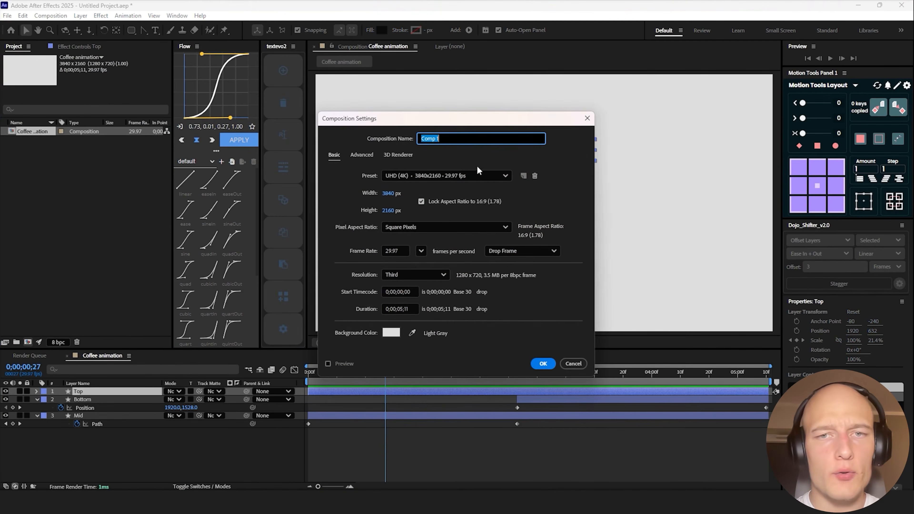
{"action": "type", "text": "T"}
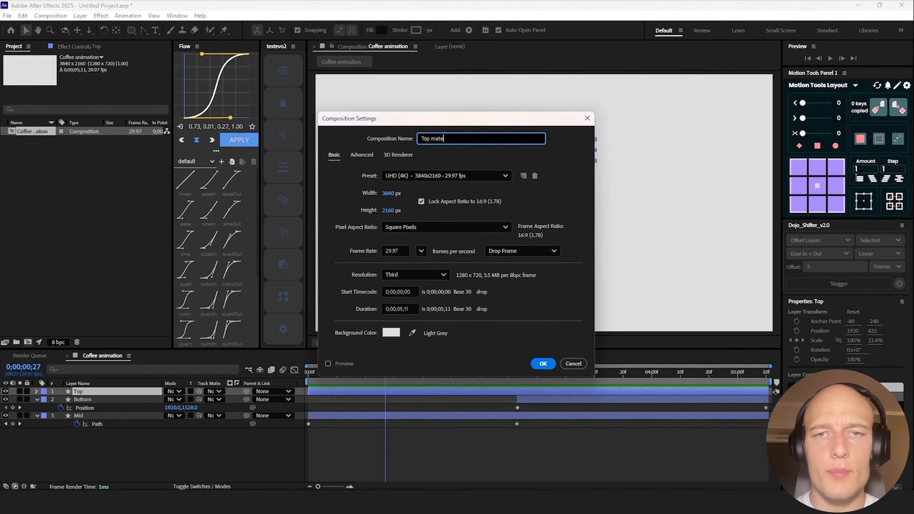
{"action": "key", "text": "Return"}
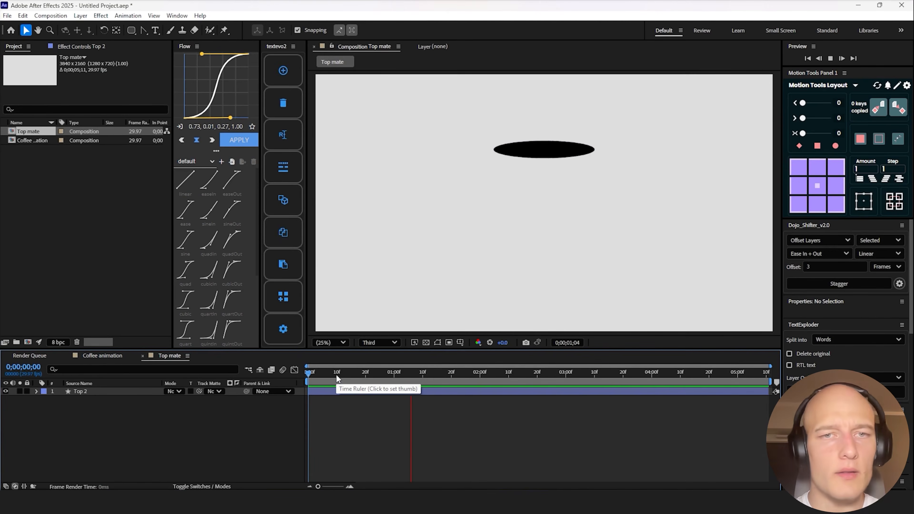
{"action": "key", "text": "space"}
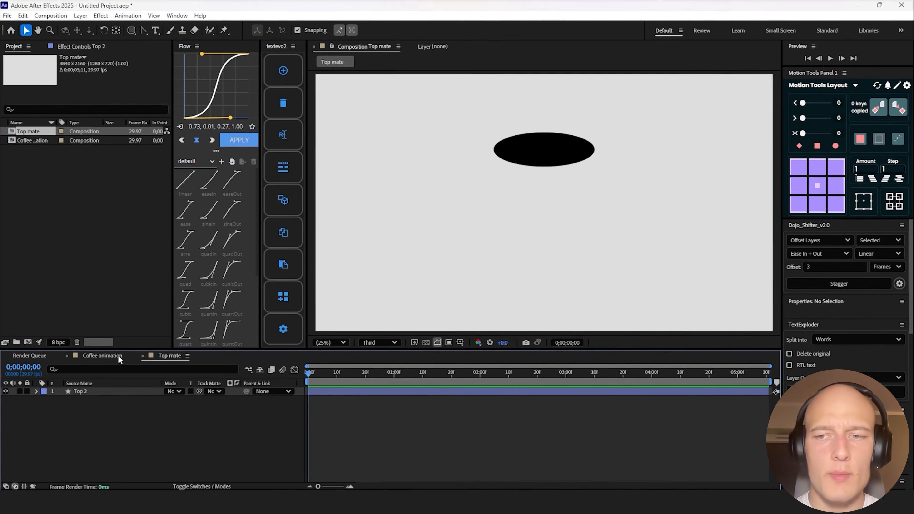
- Pre-compose the Top, Bottom and Mid layers of Coffee animation as Cup and place the Top mate composition above it
{"action": "left_click", "coordinate": [118, 355]}
{"action": "left_click_drag", "start_coordinate": [301, 375], "coordinate": [477, 419]}
{"action": "key", "text": "ctrl+shift+c"}
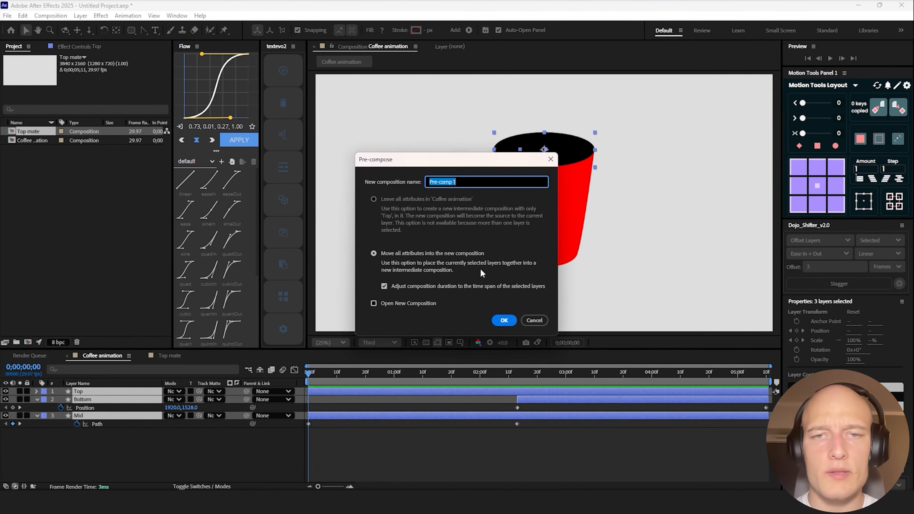
{"action": "type", "text": "Cup"}
{"action": "key", "text": "Return"}
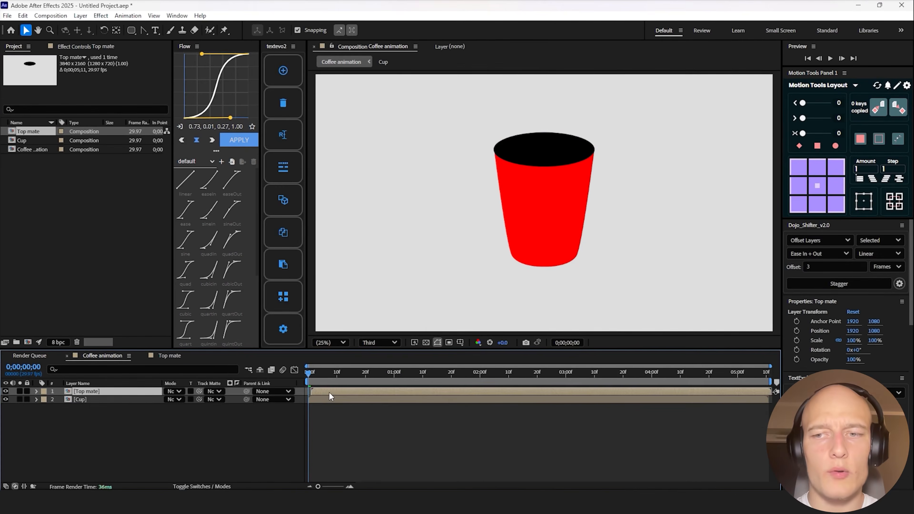
{"action": "left_click", "coordinate": [149, 409]}
{"action": "key", "text": "space"}
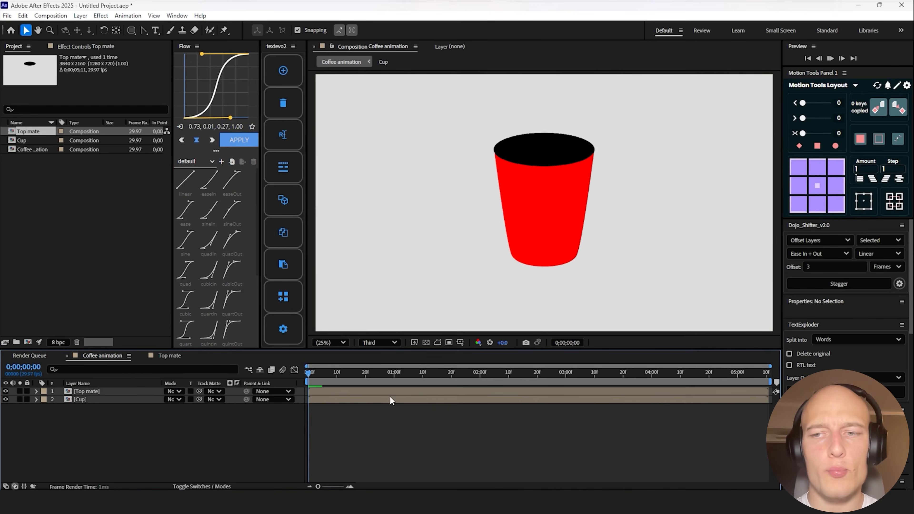
- Apply a Fill effect to the Top mate layer and set its color to green 00FF60
{"action": "left_click", "coordinate": [357, 371]}
{"action": "left_click", "coordinate": [362, 392]}
{"action": "key", "text": "ctrl+space"}
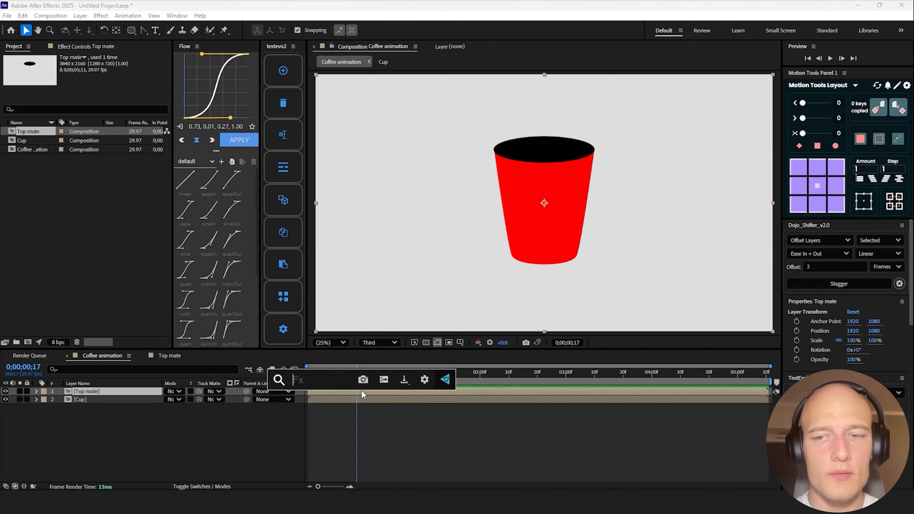
{"action": "type", "text": "fil"}
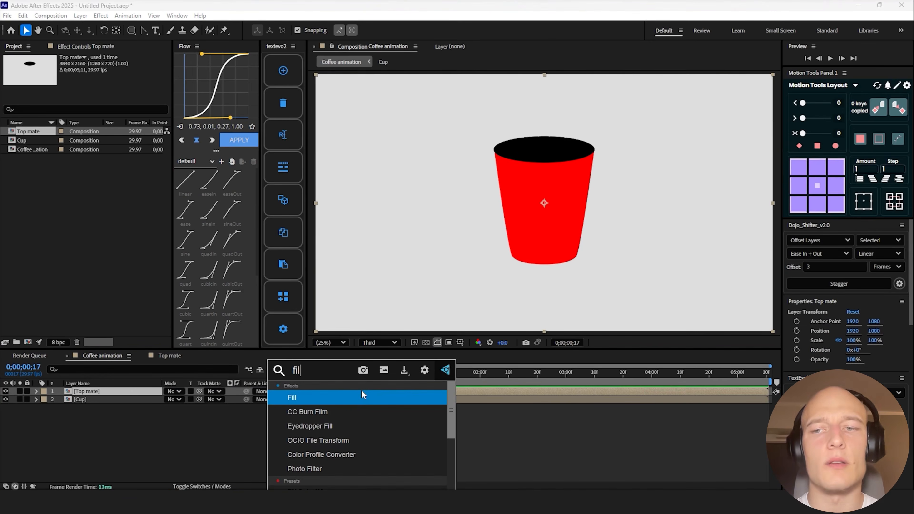
{"action": "left_click", "coordinate": [362, 395]}
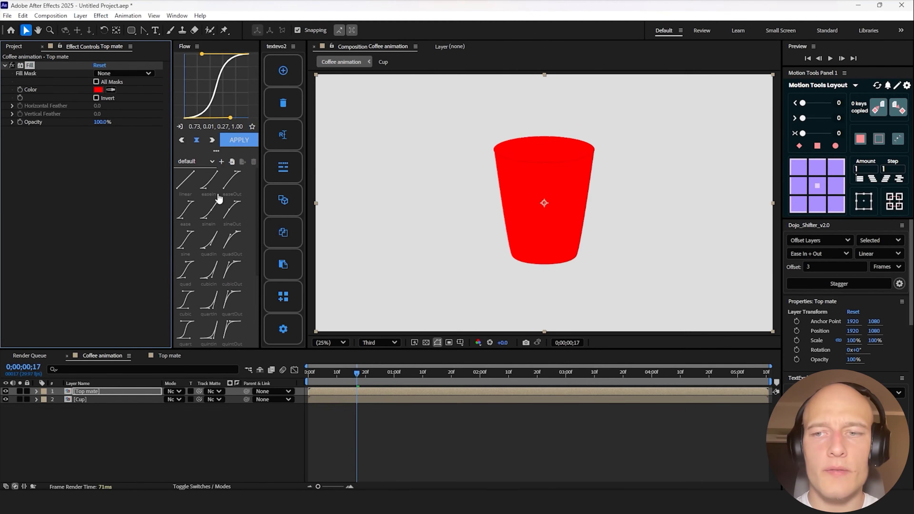
{"action": "left_click", "coordinate": [100, 89]}
{"action": "left_click", "coordinate": [482, 268]}
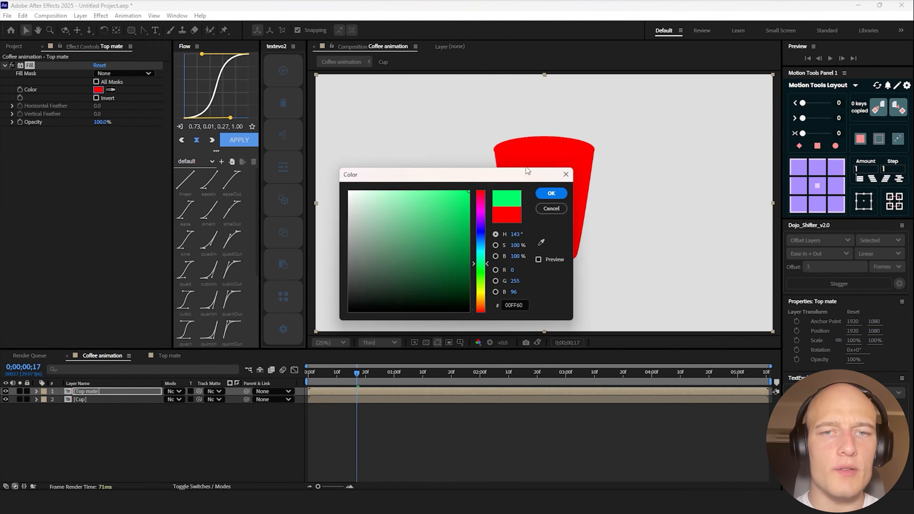
{"action": "left_click", "coordinate": [551, 193]}
- Hide the Top mate layer parented to Cup, and enable time remapping on both layers
{"action": "left_click", "coordinate": [325, 372]}
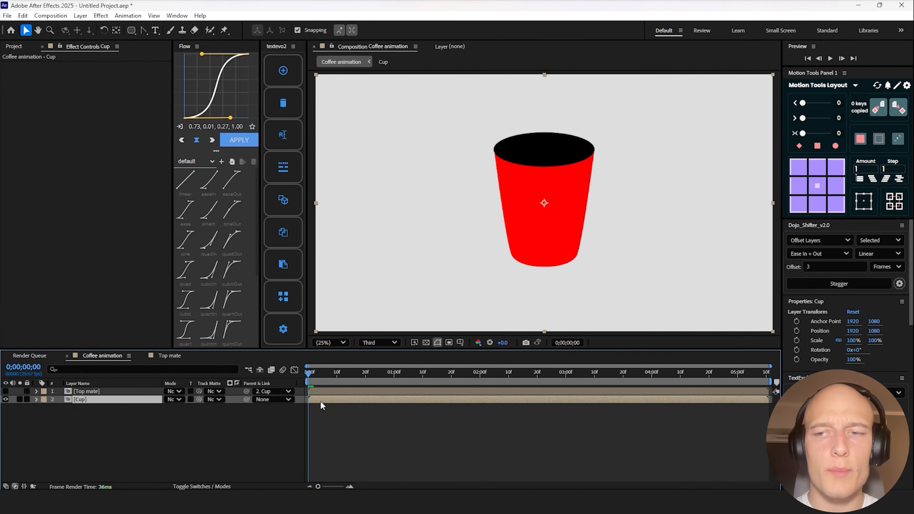
{"action": "key", "text": "ctrl+a"}
{"action": "key", "text": "ctrl+alt+t"}
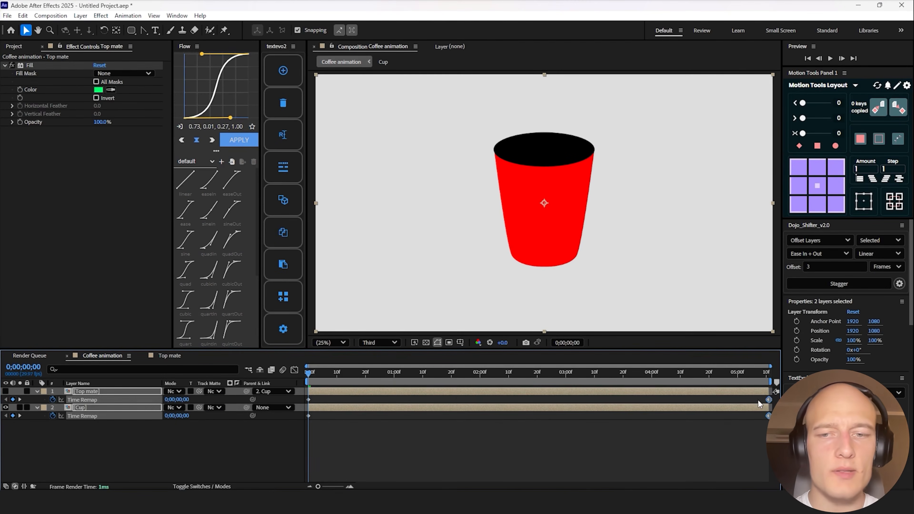
- Reshape the Time Remap curve of both layers in the graph editor for a quick start and a long ease into the end
{"action": "left_click_drag", "start_coordinate": [302, 396], "coordinate": [762, 428]}
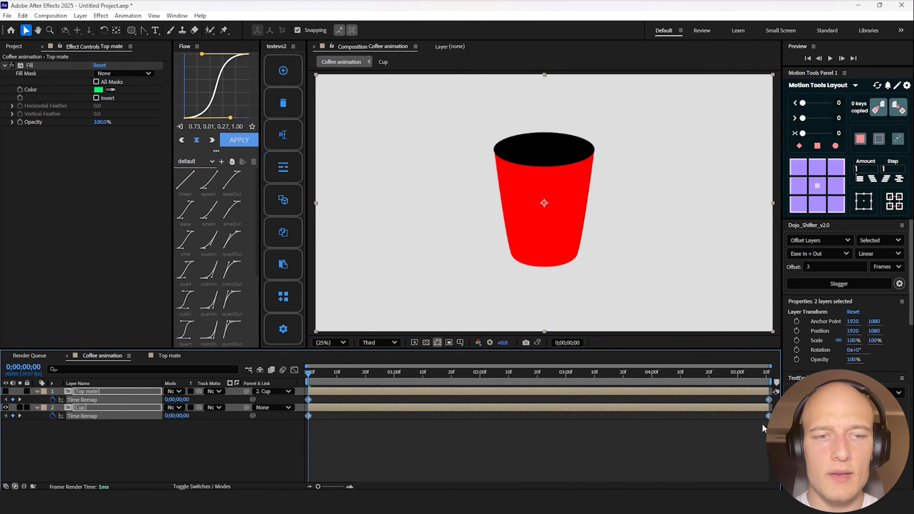
{"action": "left_click", "coordinate": [296, 370]}
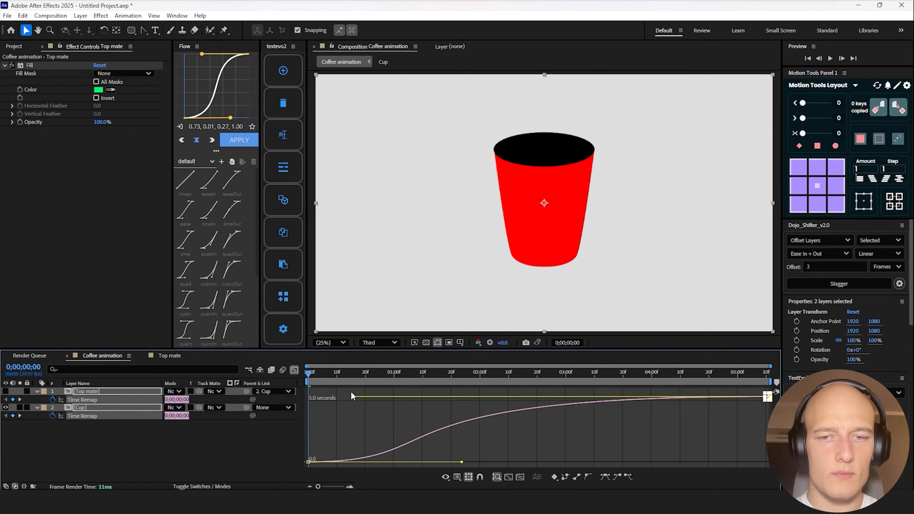
{"action": "left_click_drag", "start_coordinate": [351, 392], "coordinate": [346, 393]}
{"action": "left_click_drag", "start_coordinate": [331, 442], "coordinate": [288, 468]}
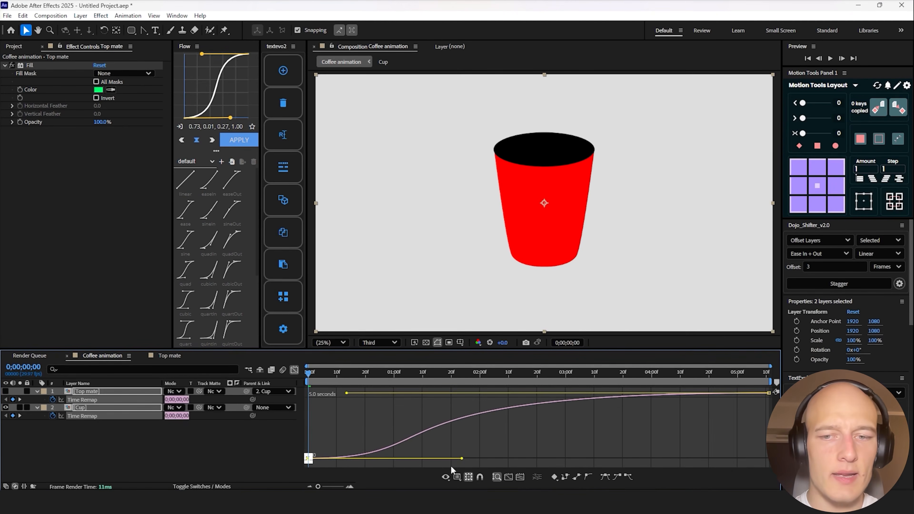
{"action": "left_click_drag", "start_coordinate": [462, 459], "coordinate": [352, 404]}
{"action": "left_click", "coordinate": [296, 370]}
- Preview the eased motion and move both layers' end Time Remap keyframes to 0;00;02;10
{"action": "key", "text": "space"}
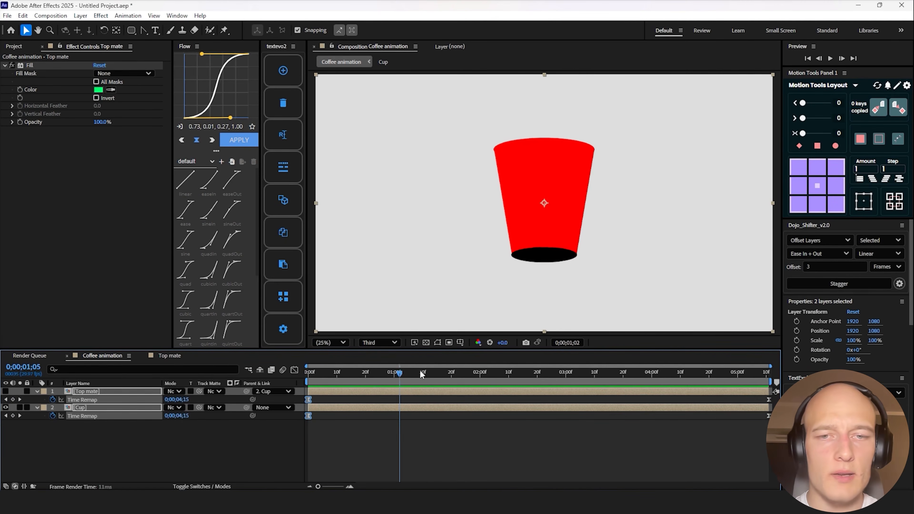
{"action": "key", "text": "space"}
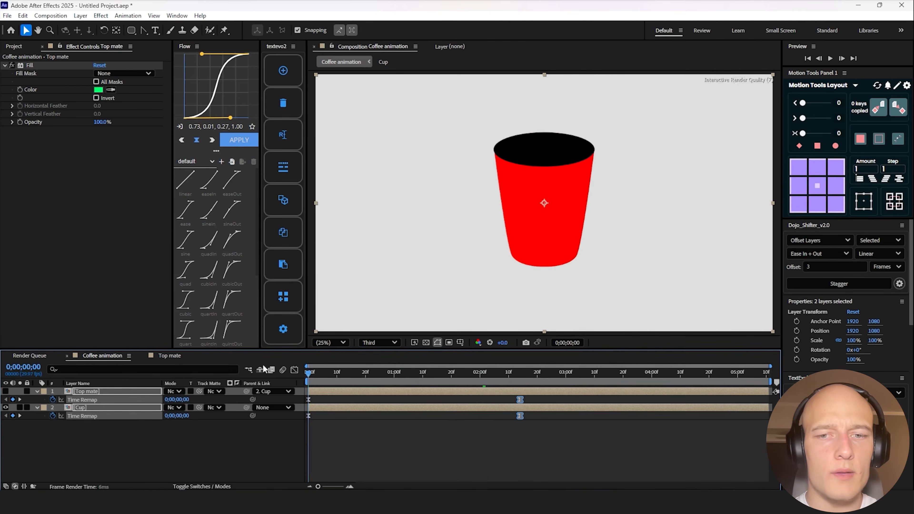
{"action": "key", "text": "space"}
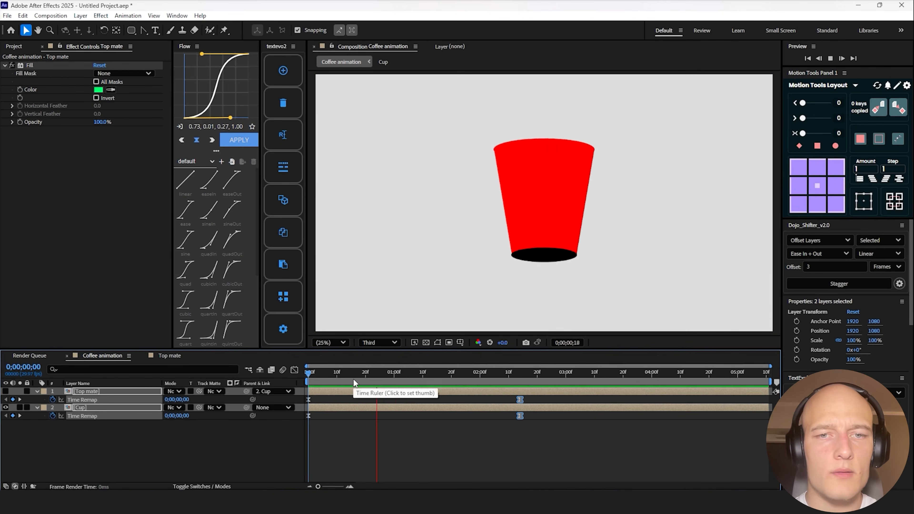
{"action": "key", "text": "space"}
{"action": "left_click_drag", "start_coordinate": [521, 399], "coordinate": [512, 400]}
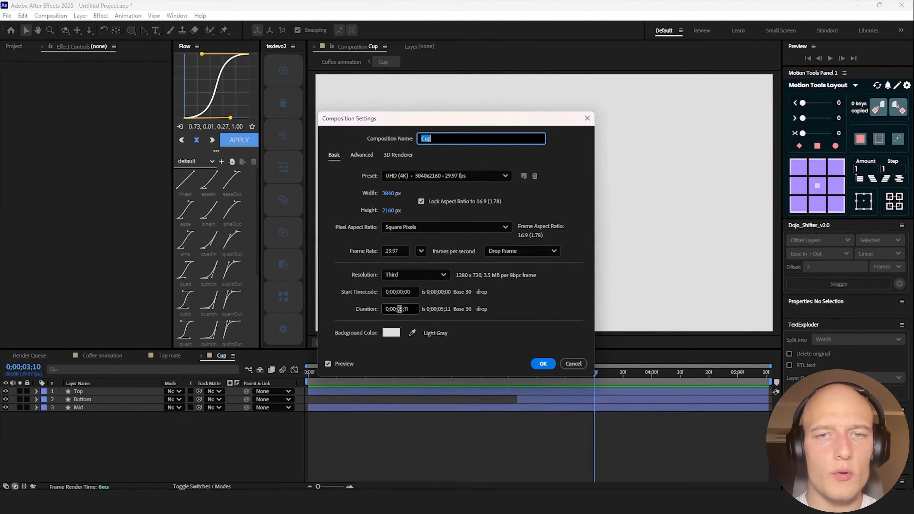
- Lengthen the Cup composition's duration by raising its hours digit
{"action": "left_click", "coordinate": [388, 308]}
{"action": "left_click", "coordinate": [427, 321]}
{"action": "left_click", "coordinate": [384, 309]}
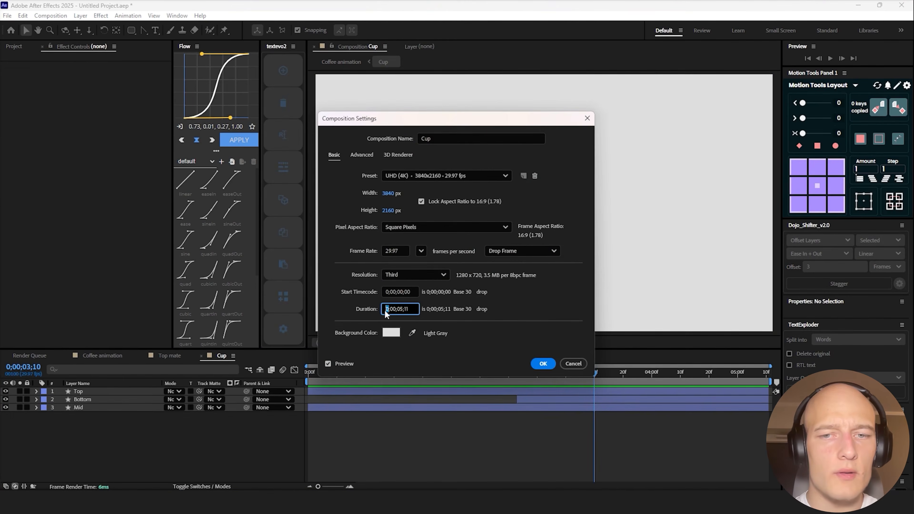
{"action": "left_click", "coordinate": [543, 364]}
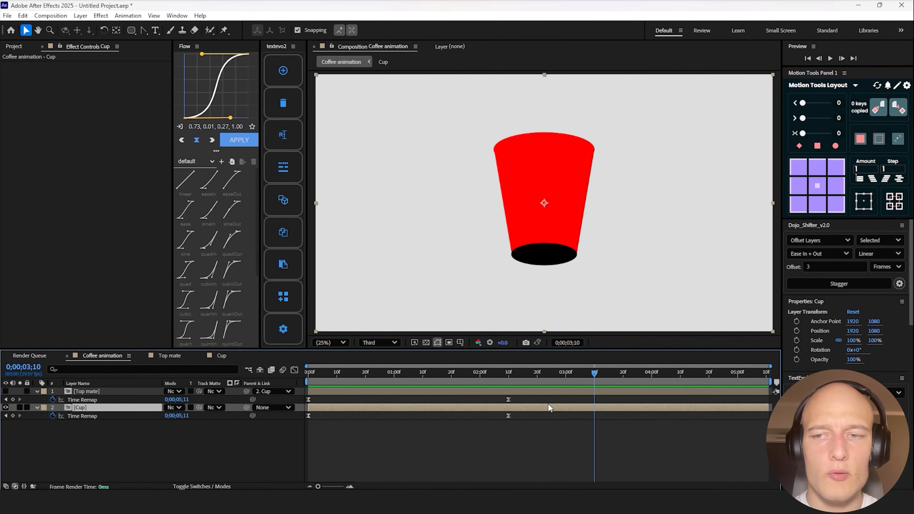
- Set the Top mate composition's duration to 1;00;05;11 and extend the Top 2 layer well past its current end
{"action": "double_click", "coordinate": [512, 389]}
{"action": "key", "text": "ctrl+k"}
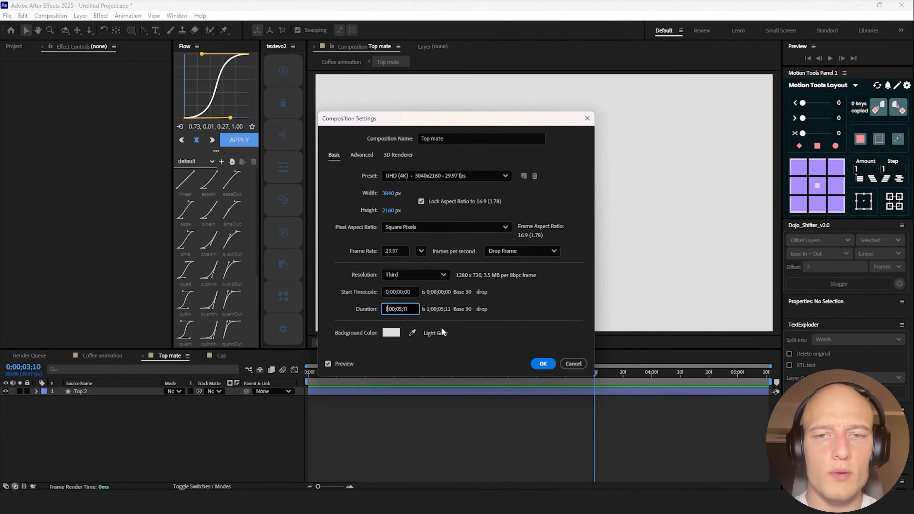
{"action": "left_click", "coordinate": [543, 363]}
{"action": "left_click", "coordinate": [310, 487]}
{"action": "left_click", "coordinate": [310, 486]}
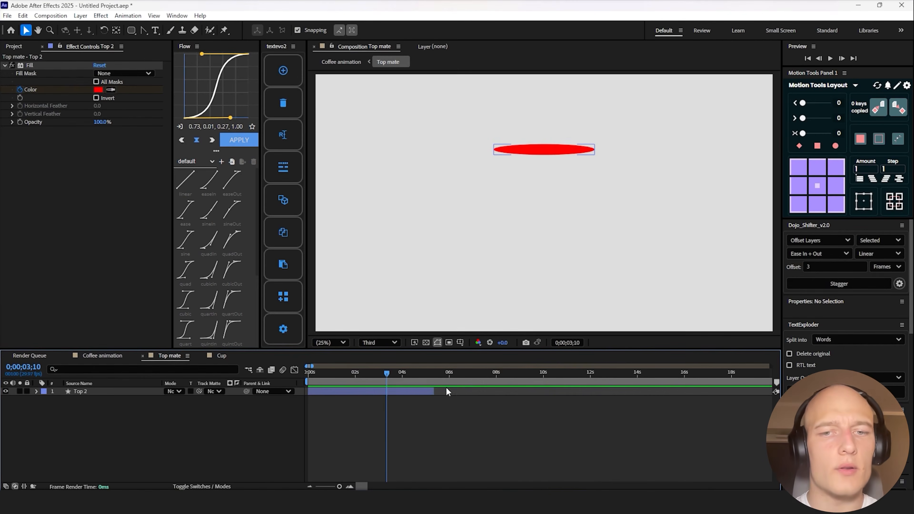
{"action": "left_click_drag", "start_coordinate": [434, 392], "coordinate": [771, 398]}
- Back in Coffee animation, set the Cup layer's Time Remap to 0;00;02;13 at the 0;00;05;10 frame
{"action": "key", "text": "Tab"}
{"action": "left_click", "coordinate": [494, 409]}
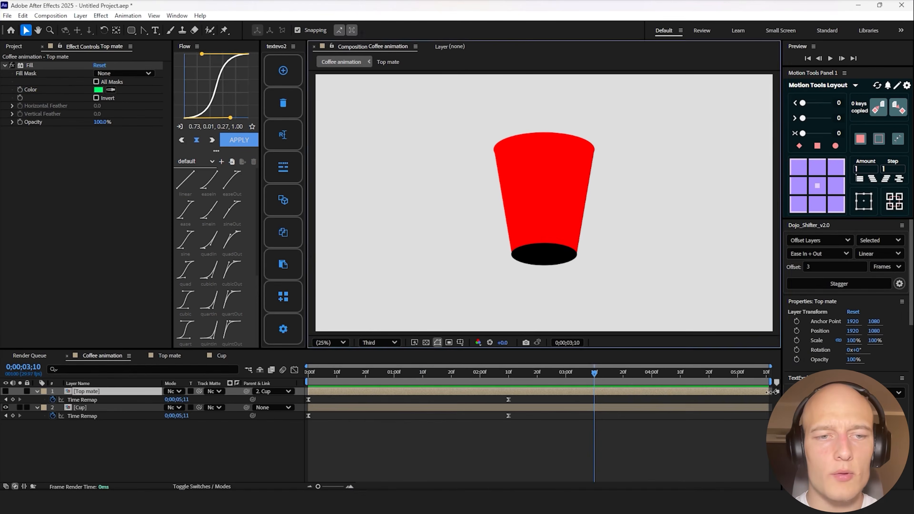
{"action": "key", "text": "End"}
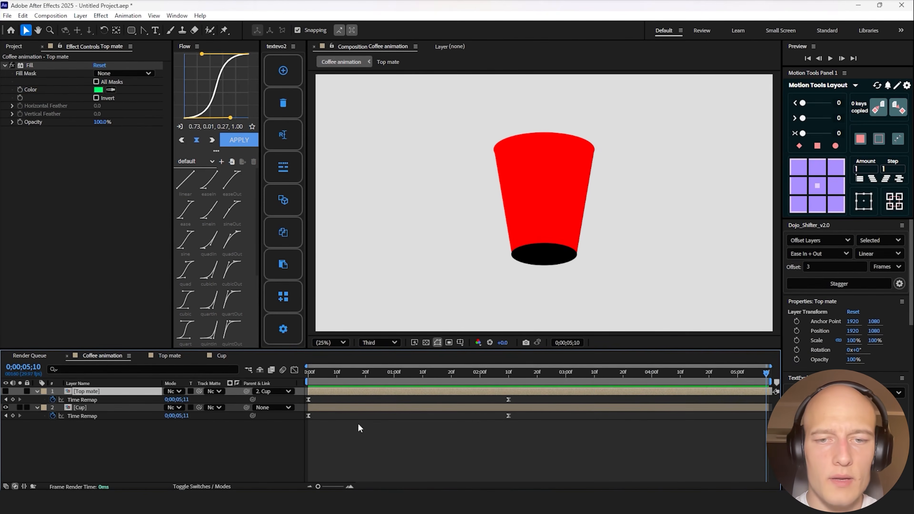
{"action": "left_click_drag", "start_coordinate": [177, 415], "coordinate": [146, 426]}
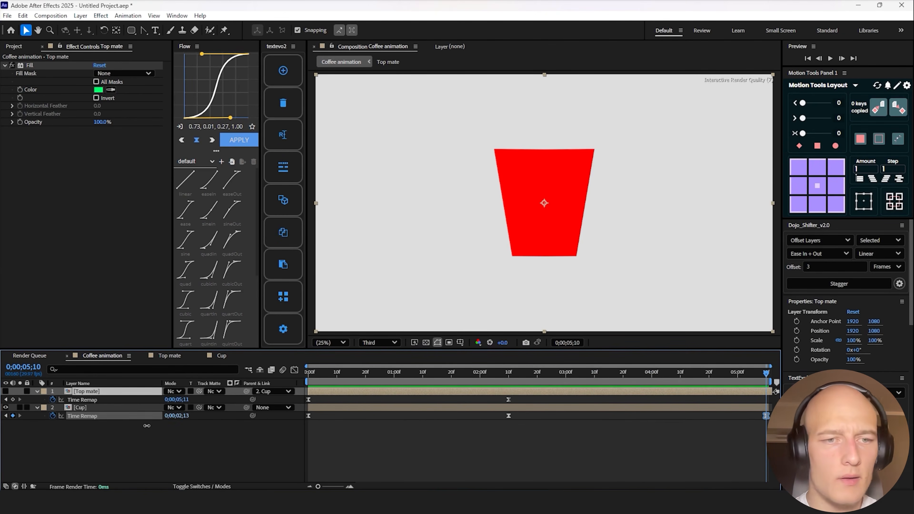
- Copy the Cup layer's Time Remap keyframe at 0;00;05;10 onto the Top mate layer's Time Remap at the same frame
{"action": "left_click", "coordinate": [181, 417]}
{"action": "key", "text": "ctrl+c"}
{"action": "left_click", "coordinate": [180, 400]}
{"action": "key", "text": "ctrl+v"}
{"action": "left_click", "coordinate": [235, 440]}
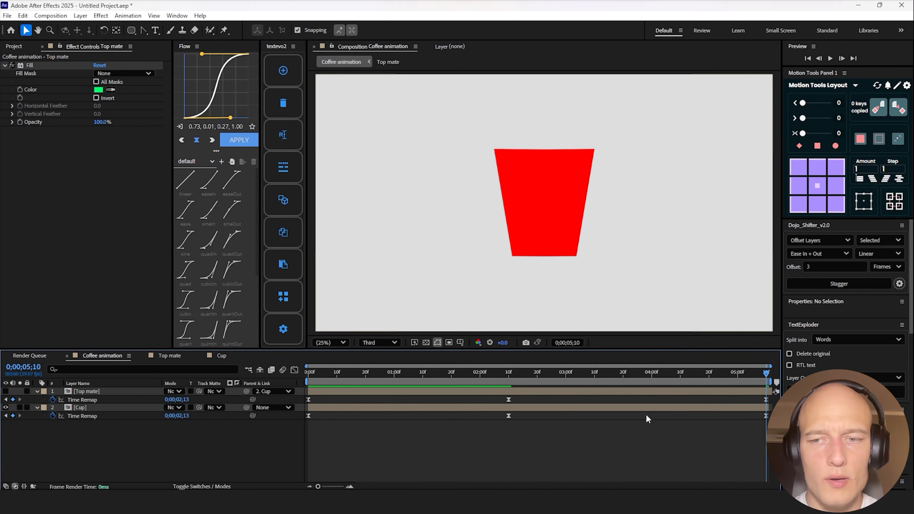
- Reshape both layers' Time Remap curves with a fast start and long, gradual easing out of the middle keyframe into the last one
{"action": "left_click_drag", "start_coordinate": [302, 395], "coordinate": [728, 422]}
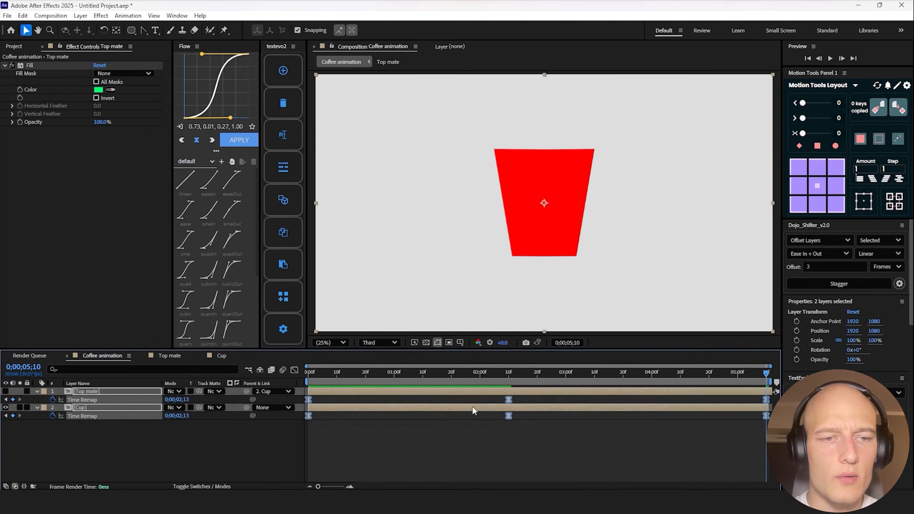
{"action": "key", "text": "shift+F3"}
{"action": "left_click_drag", "start_coordinate": [489, 427], "coordinate": [573, 380]}
{"action": "left_click_drag", "start_coordinate": [551, 396], "coordinate": [727, 396]}
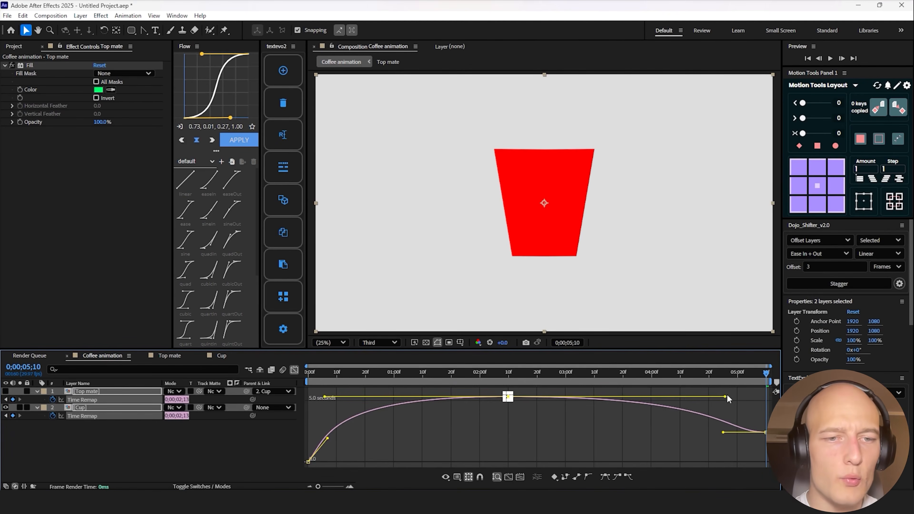
{"action": "left_click_drag", "start_coordinate": [699, 459], "coordinate": [770, 421]}
{"action": "key", "text": "shift+F3"}
- Preview the tilt and retime both layers' middle and end Time Remap keyframes to 0;00;00;29 and 0;00;02;01
{"action": "key", "text": "space"}
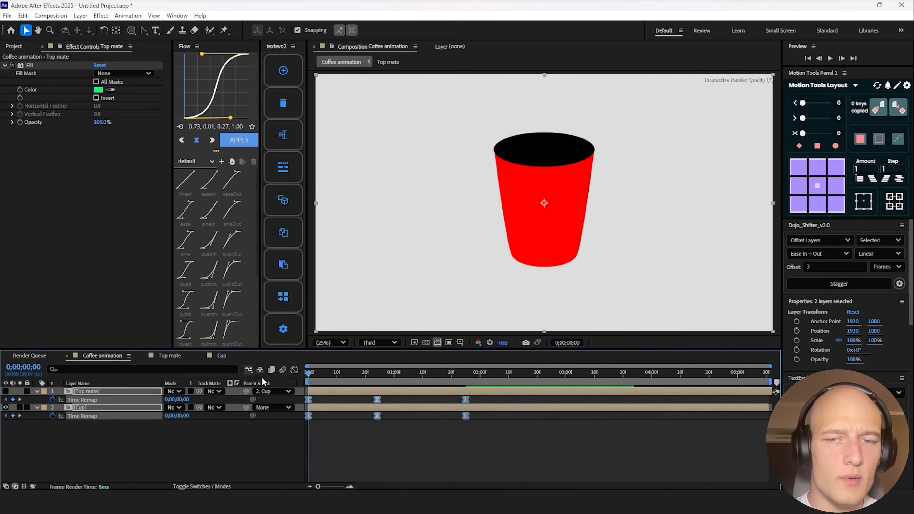
{"action": "key", "text": "space"}
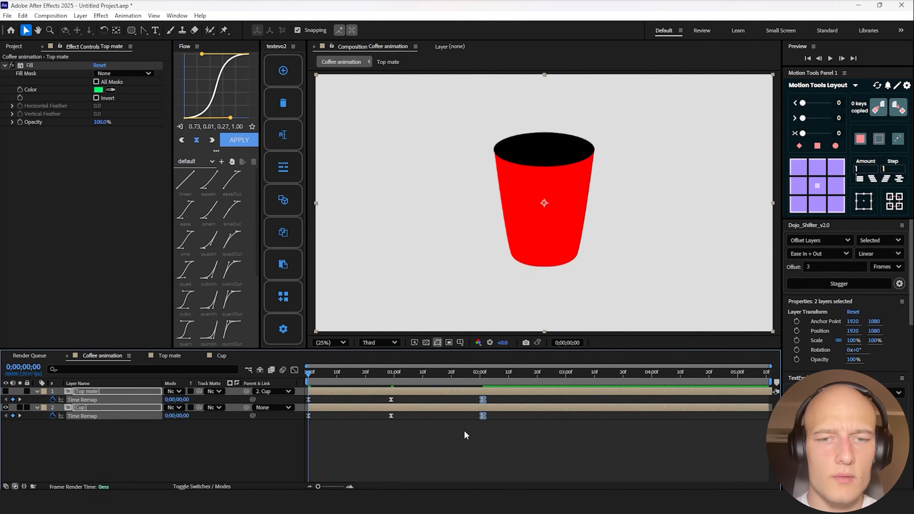
{"action": "key", "text": "space"}
{"action": "left_click", "coordinate": [442, 446]}
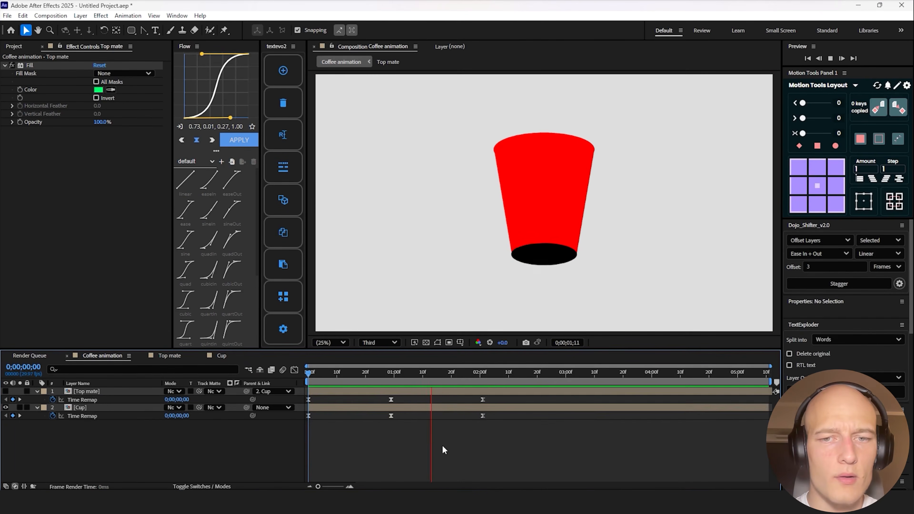
- Scale the Cup layer down to 73% and start keyframing its Position at 0;00;02;01
{"action": "left_click_drag", "start_coordinate": [177, 408], "coordinate": [168, 411]}
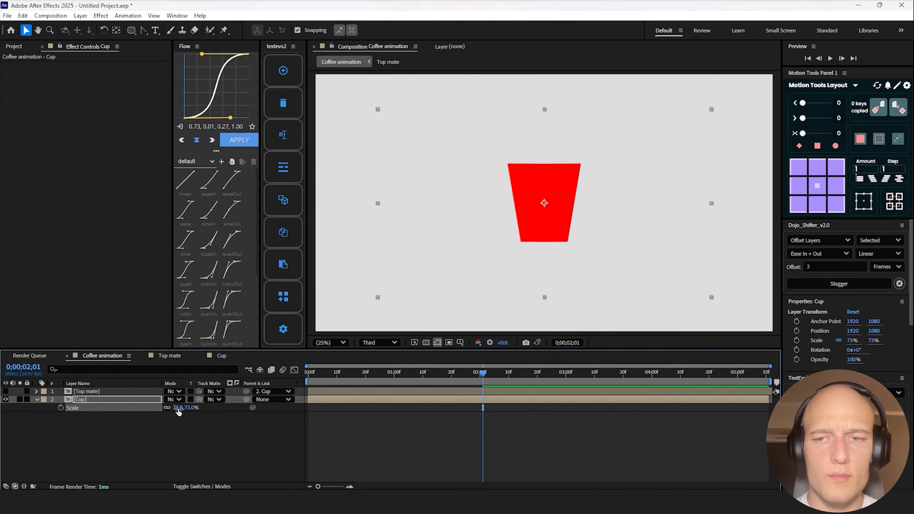
{"action": "key", "text": "p"}
{"action": "left_click", "coordinate": [61, 408]}
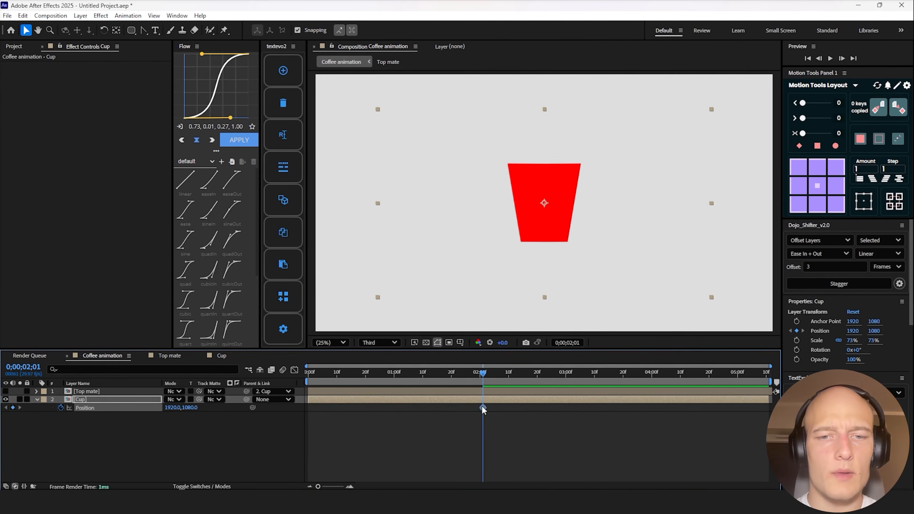
- Animate the Cup's Position upward from Y 1689 at the first frame to Y 660 at 0;00;00;29
{"action": "left_click_drag", "start_coordinate": [483, 407], "coordinate": [441, 409]}
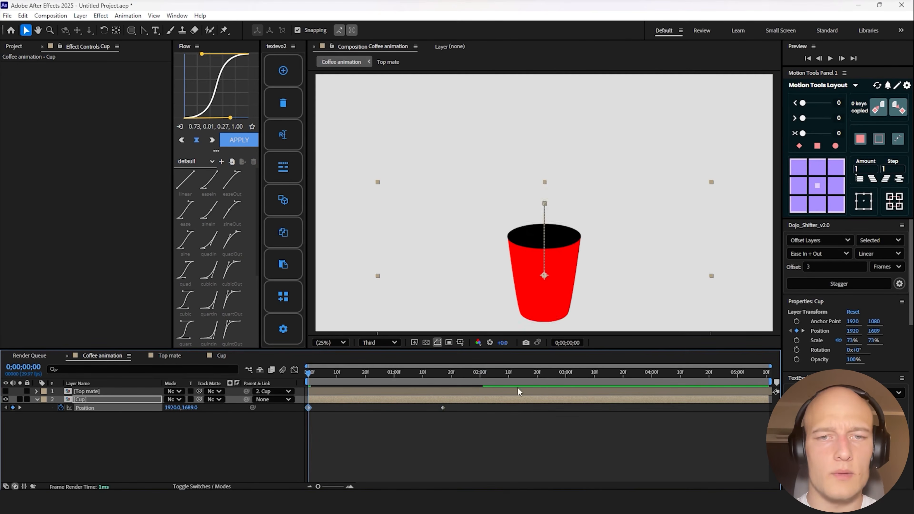
{"action": "left_click_drag", "start_coordinate": [435, 373], "coordinate": [443, 376]}
{"action": "left_click_drag", "start_coordinate": [194, 407], "coordinate": [79, 407]}
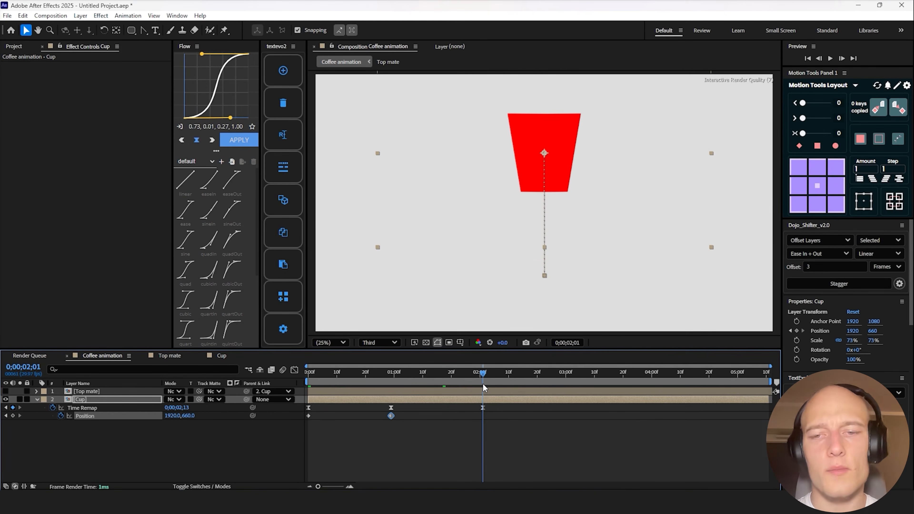
- Keyframe the Cup landing at Y 1220 at 0;00;02;01, with small bounces settling at Y 1222 at 0;00;02;15
{"action": "left_click_drag", "start_coordinate": [544, 153], "coordinate": [544, 220]}
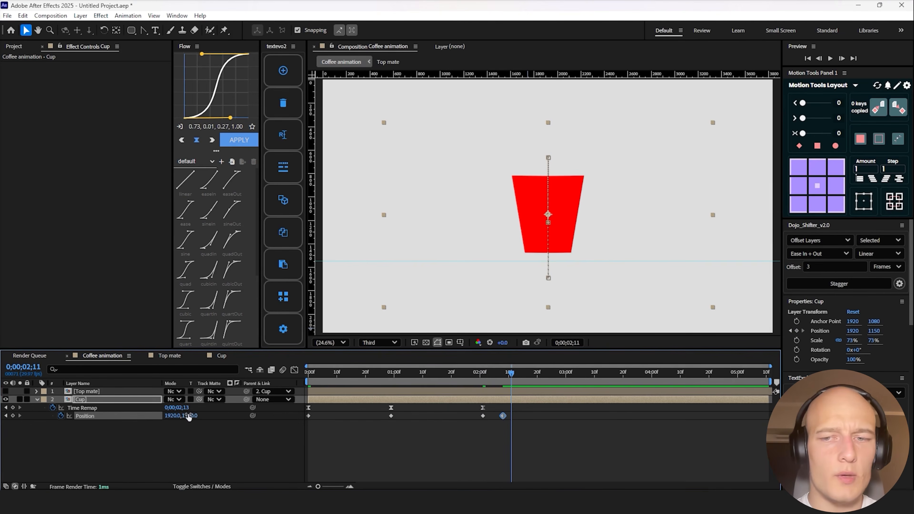
{"action": "mouse_move", "coordinate": [191, 416]}
{"action": "left_mouse_down"}
{"action": "mouse_move", "coordinate": [224, 411]}
{"action": "mouse_move", "coordinate": [185, 417]}
{"action": "mouse_move", "coordinate": [201, 416]}
{"action": "left_mouse_up"}
{"action": "left_click", "coordinate": [523, 376]}
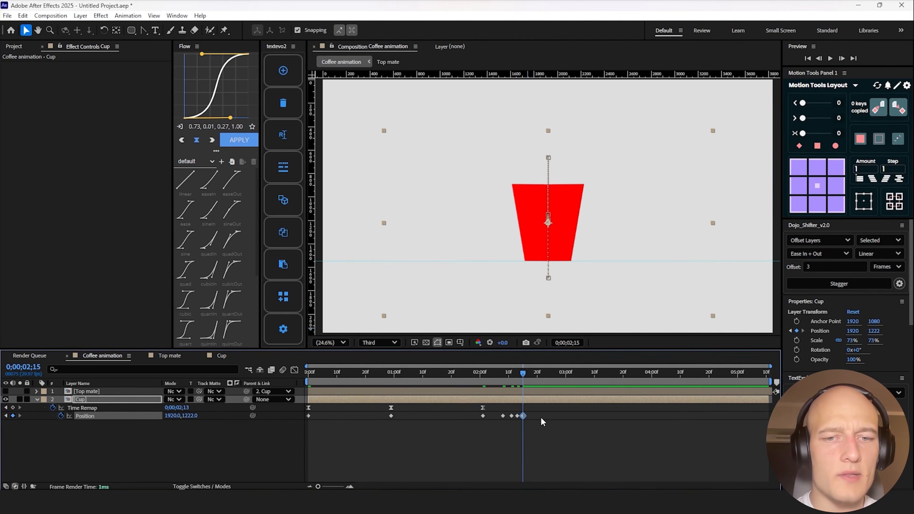
- Separate the Cup layer's keyframed Position into X and Y dimensions and select Y Position
{"action": "left_click_drag", "start_coordinate": [541, 418], "coordinate": [287, 429]}
{"action": "left_click", "coordinate": [294, 369]}
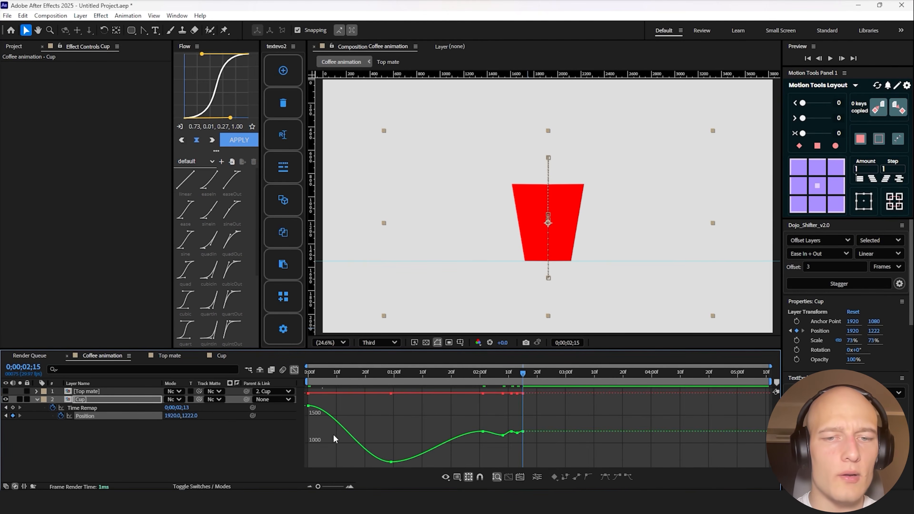
{"action": "left_click", "coordinate": [537, 477]}
{"action": "left_click", "coordinate": [134, 424]}
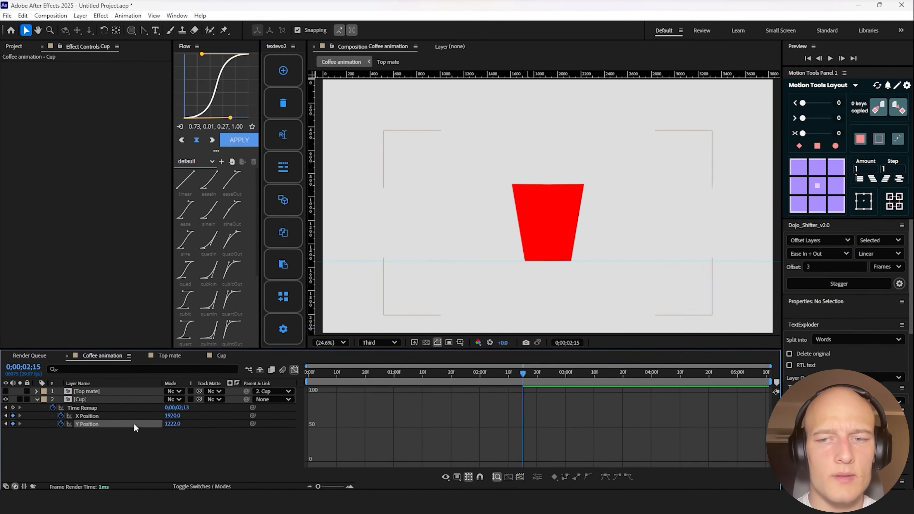
- Easy ease the Cup's Y Position keyframes with a steep launch curve, and close up the spacing of the bounce keyframes
{"action": "key", "text": "F9"}
{"action": "left_click_drag", "start_coordinate": [555, 399], "coordinate": [425, 473]}
{"action": "key", "text": "F9"}
{"action": "key", "text": "F9"}
{"action": "left_click_drag", "start_coordinate": [357, 408], "coordinate": [308, 434]}
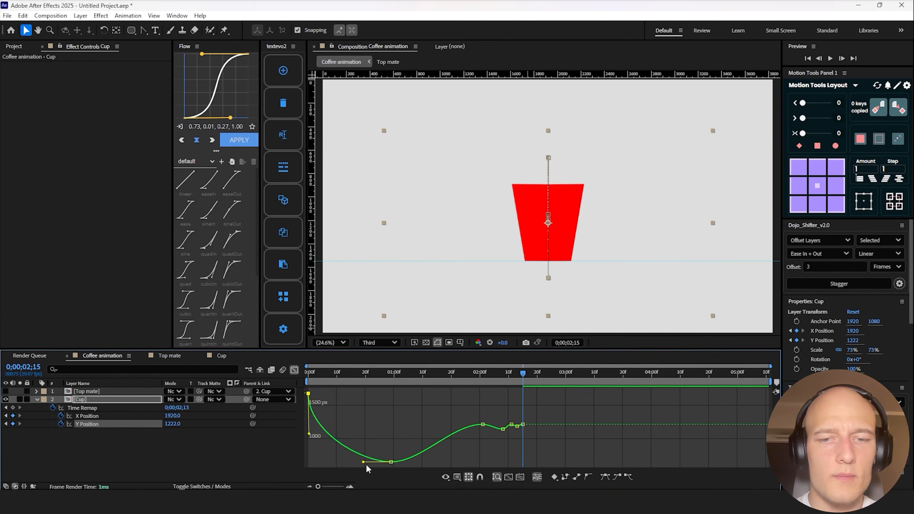
{"action": "key", "text": "shift+F3"}
- Try delaying the Cup's landing and bounce Position keyframes past 0;00;03;00, preview the result, and restore their timing
{"action": "left_click", "coordinate": [484, 375]}
{"action": "left_click_drag", "start_coordinate": [548, 415], "coordinate": [483, 427]}
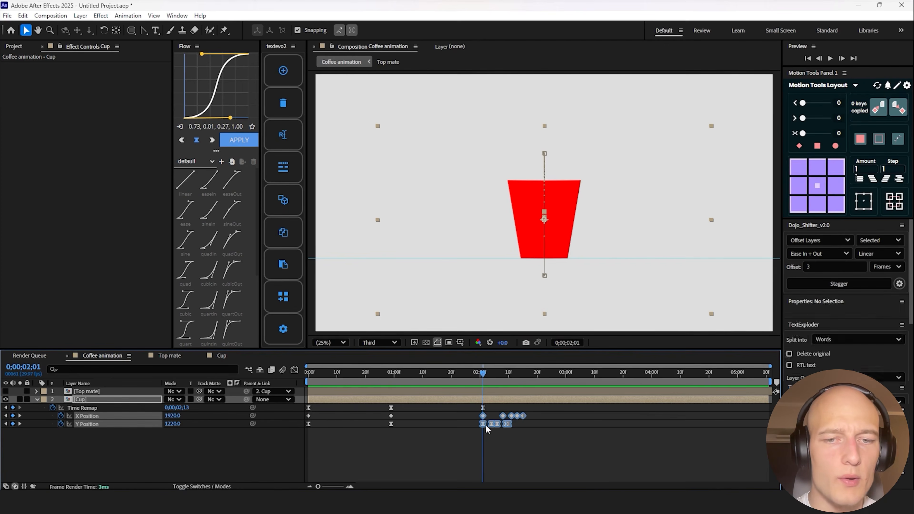
{"action": "left_click_drag", "start_coordinate": [522, 416], "coordinate": [566, 417]}
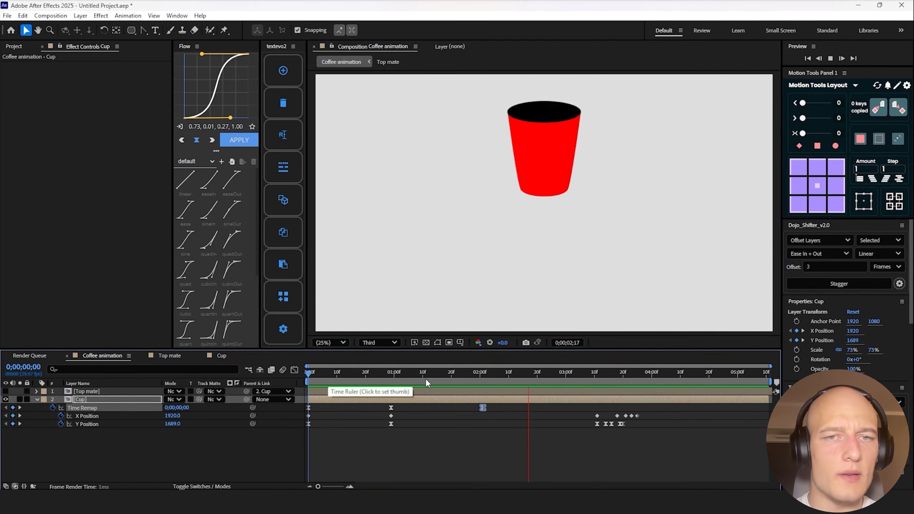
{"action": "left_click", "coordinate": [434, 428]}
{"action": "left_click_drag", "start_coordinate": [363, 376], "coordinate": [298, 375]}
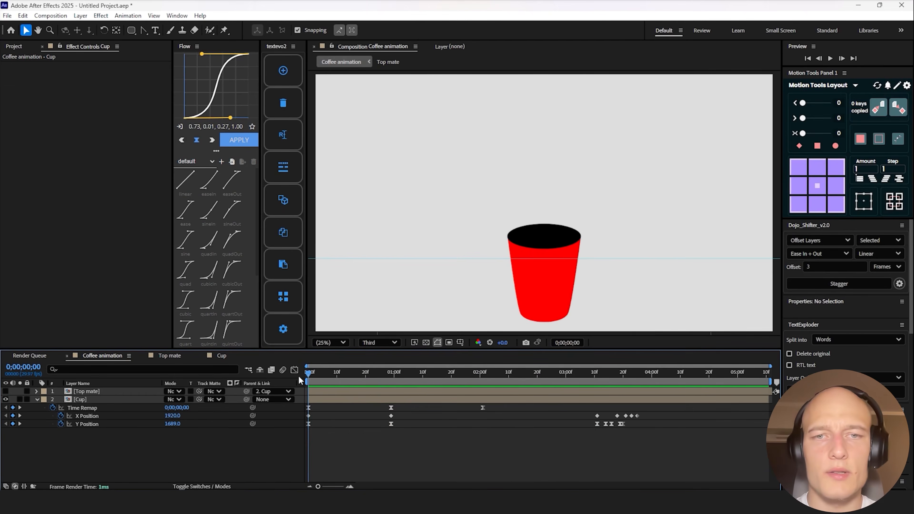
{"action": "key", "text": "space"}
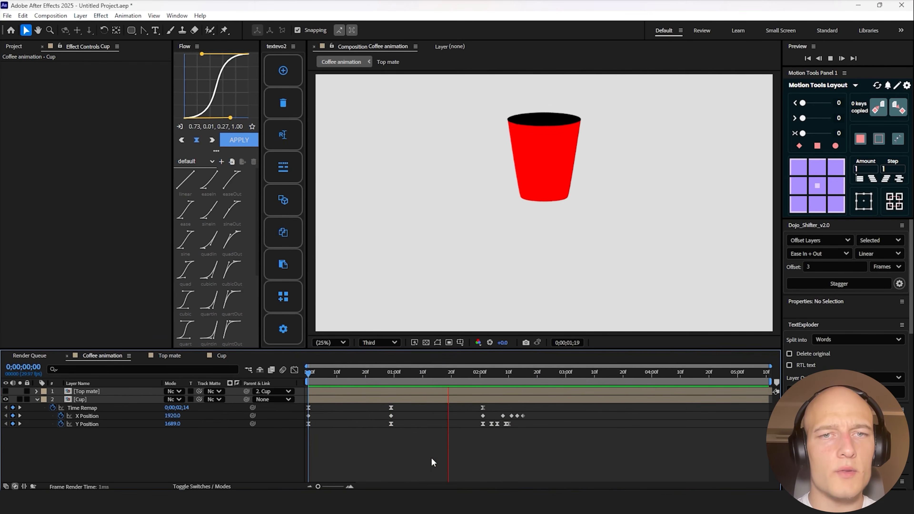
- Keyframe the Cup's Rotation from 0° at the first frame to a counterclockwise tilt at 0;00;00;29
{"action": "left_click", "coordinate": [345, 399]}
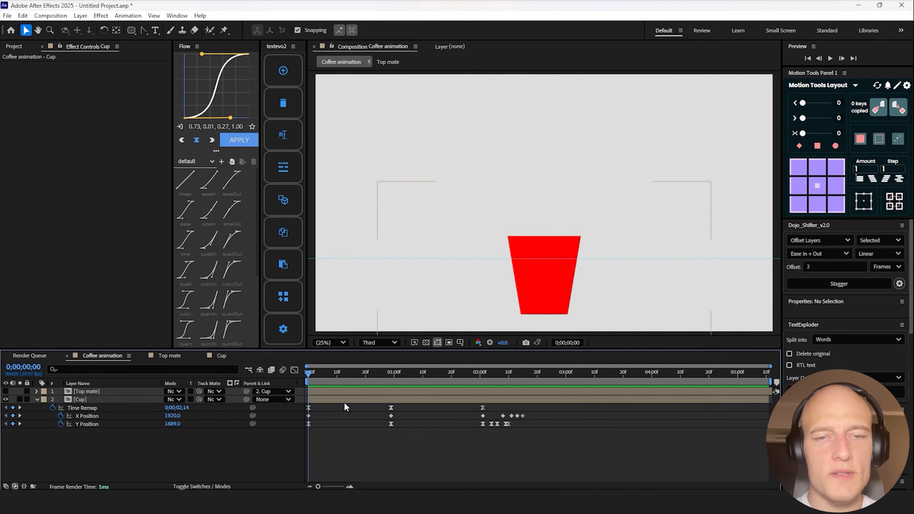
{"action": "key", "text": "r"}
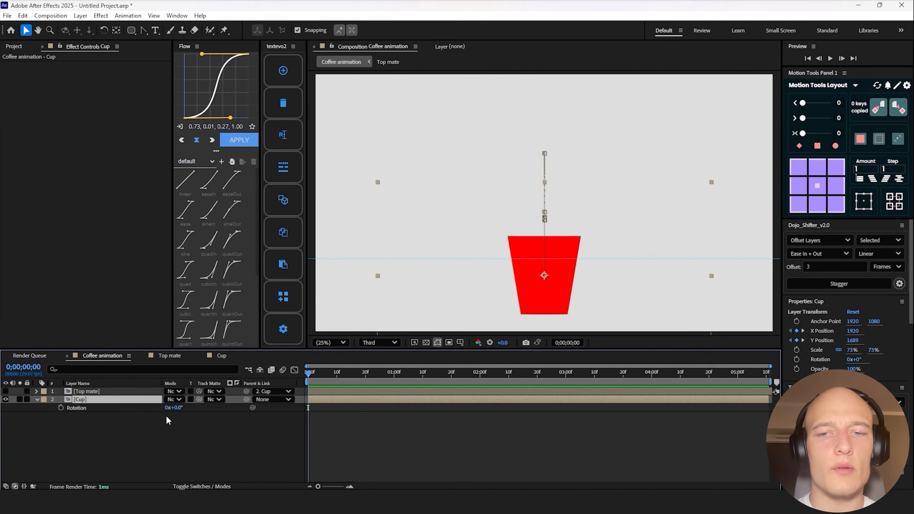
{"action": "key", "text": "alt+shift+r"}
{"action": "key", "text": "u"}
{"action": "left_click", "coordinate": [391, 373]}
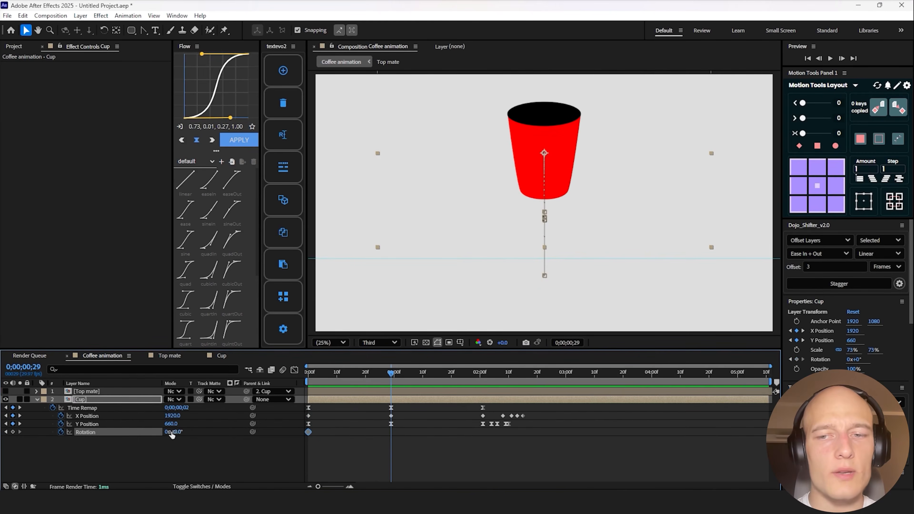
{"action": "left_click_drag", "start_coordinate": [169, 432], "coordinate": [165, 431]}
- Copy the Cup's starting 0° Rotation keyframe to 0;00;02;01
{"action": "left_click_drag", "start_coordinate": [462, 374], "coordinate": [482, 373]}
{"action": "left_click", "coordinate": [309, 432]}
{"action": "key", "text": "ctrl+c"}
{"action": "key", "text": "ctrl+v"}
- Reshape the Cup's Rotation curve with a steep start and long easing around the tilted middle keyframe
{"action": "left_click_drag", "start_coordinate": [499, 443], "coordinate": [294, 439]}
{"action": "left_click", "coordinate": [295, 370]}
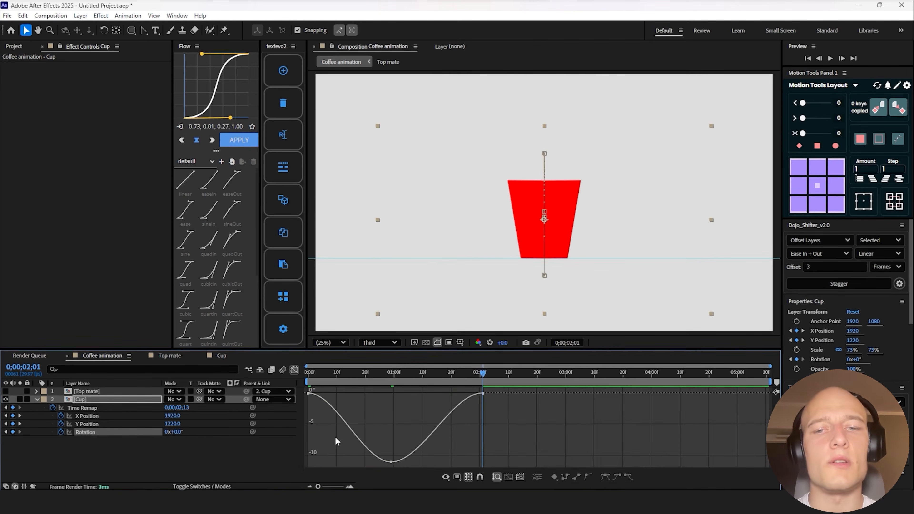
{"action": "left_click_drag", "start_coordinate": [336, 393], "coordinate": [288, 416]}
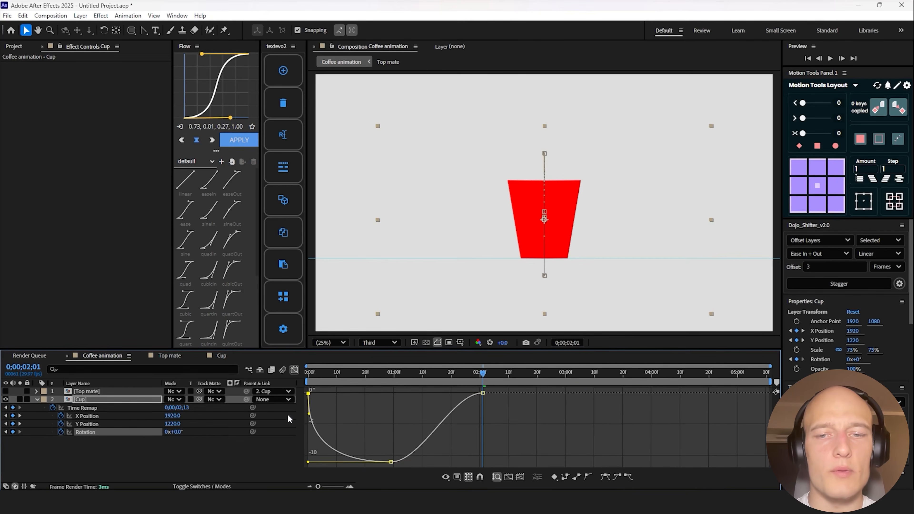
{"action": "left_click_drag", "start_coordinate": [375, 434], "coordinate": [487, 462]}
{"action": "left_click", "coordinate": [294, 370]}
- Enable motion blur on the Cup and Top mate layers and for the composition, then collapse the Cup's keyframed properties
{"action": "key", "text": "Home"}
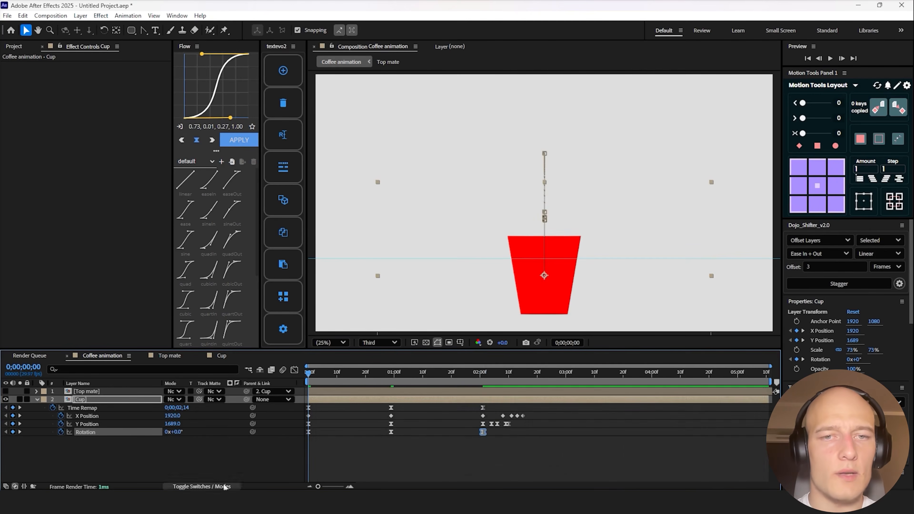
{"action": "left_click", "coordinate": [222, 487]}
{"action": "left_click", "coordinate": [203, 399]}
{"action": "left_click", "coordinate": [203, 391]}
{"action": "left_click", "coordinate": [270, 370]}
{"action": "key", "text": "u"}
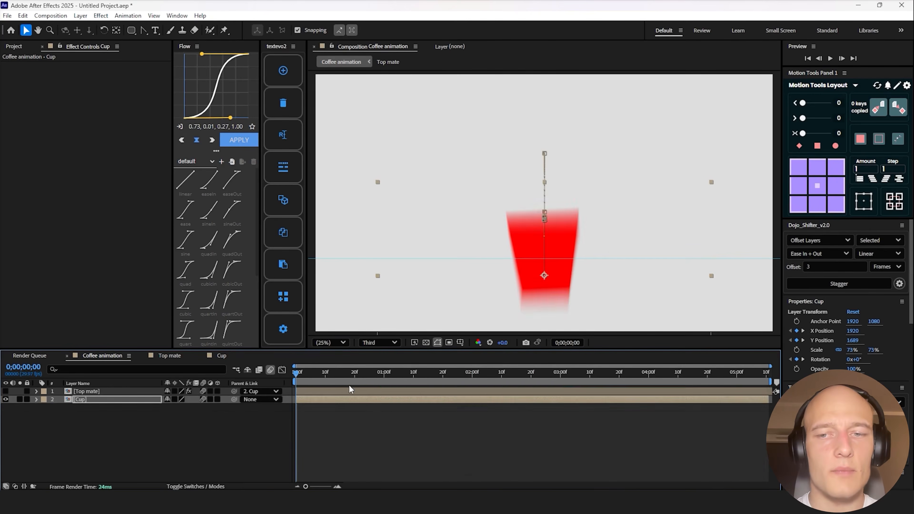
- Preview the cup's toss and rotation with motion blur
{"action": "left_click", "coordinate": [351, 391]}
{"action": "left_click", "coordinate": [392, 435]}
{"action": "key", "text": "space"}
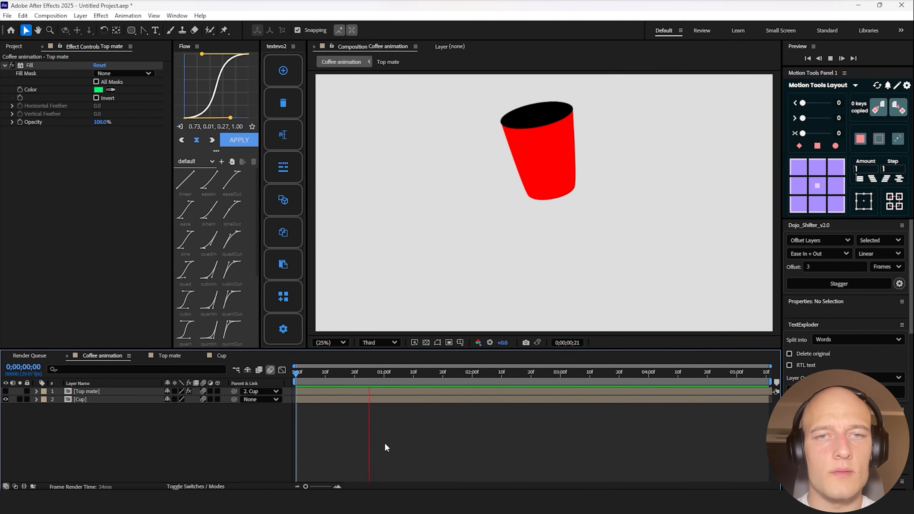
- Move the Cup's tilted Rotation keyframe earlier to about 0;00;00;17 and place the current time at 0;00;01;15
{"action": "left_click", "coordinate": [411, 399]}
{"action": "key", "text": "u"}
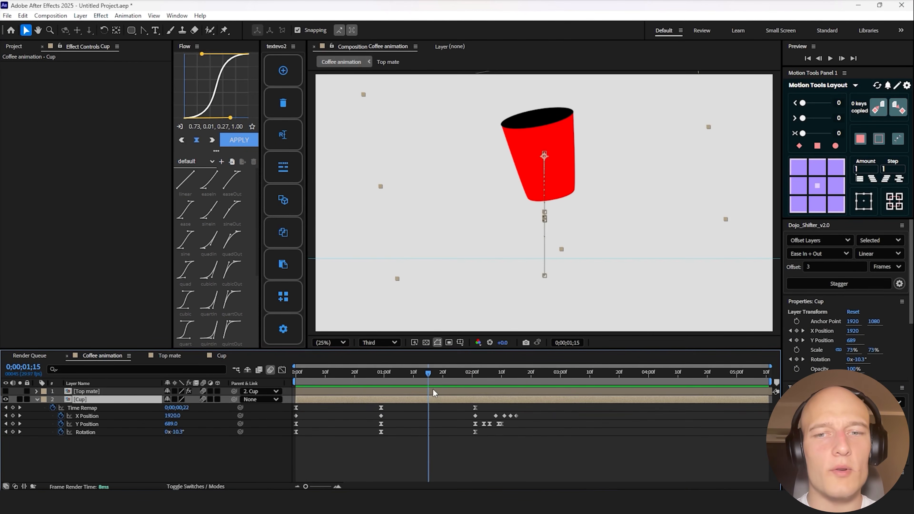
{"action": "key", "text": "Page_Down"}
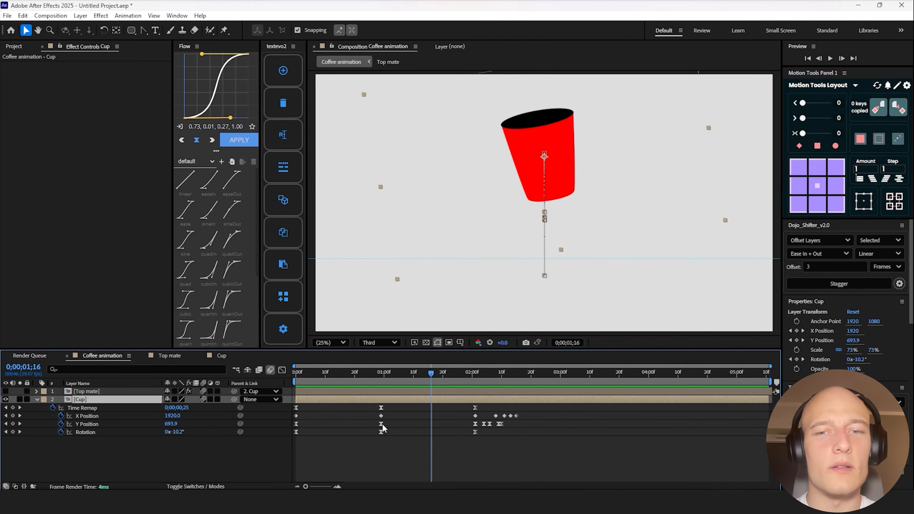
{"action": "left_click_drag", "start_coordinate": [381, 432], "coordinate": [346, 432]}
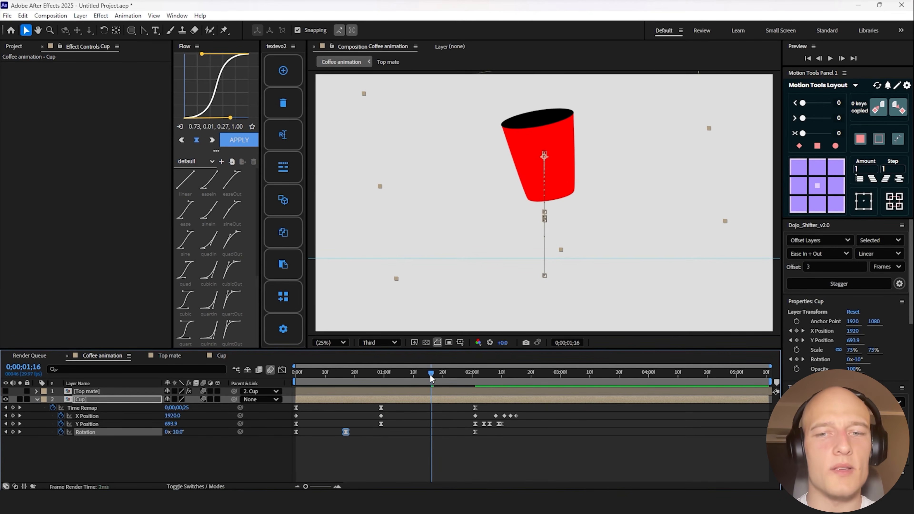
{"action": "key", "text": "Page_Up"}
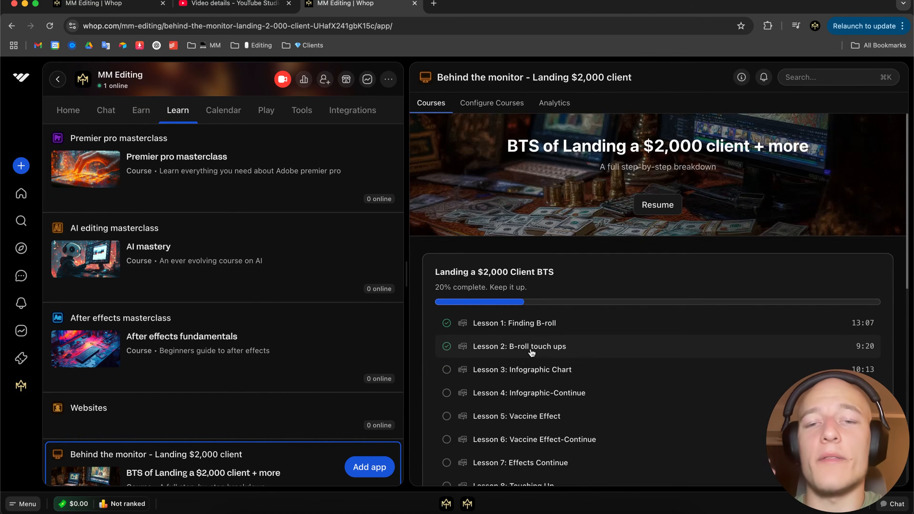
{"action": "scroll", "coordinate": [531, 353], "scroll_direction": "down", "scroll_amount": 3}
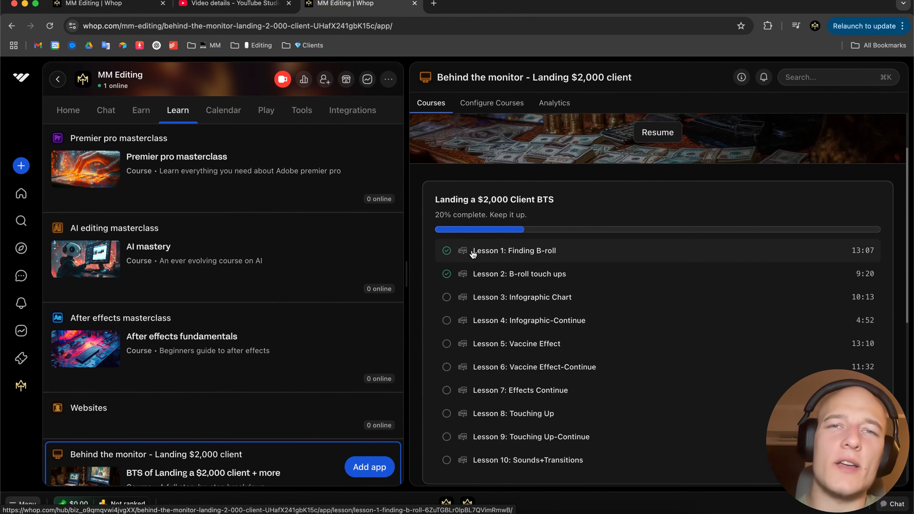
{"action": "scroll", "coordinate": [118, 393], "scroll_direction": "down", "scroll_amount": 4}
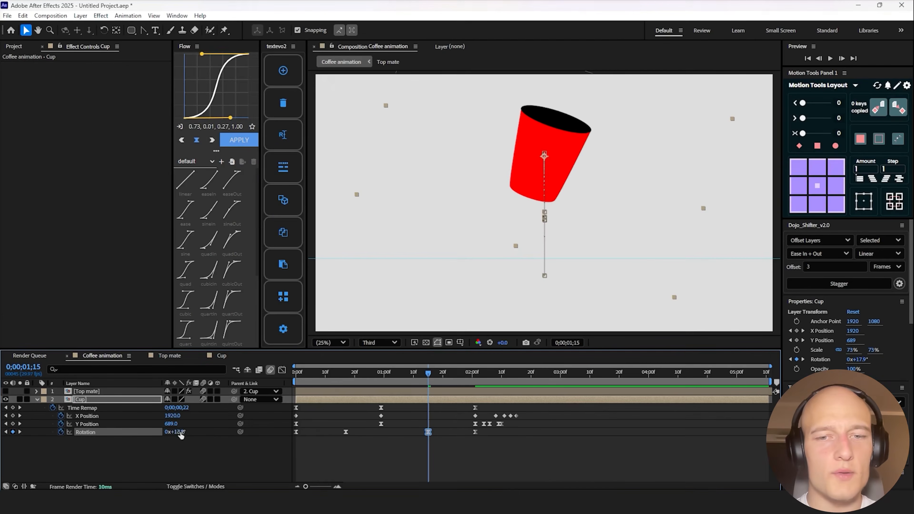
- Set the Cup's Rotation to 10° at 0;00;01;15
{"action": "left_click", "coordinate": [180, 431]}
{"action": "type", "text": "1"}
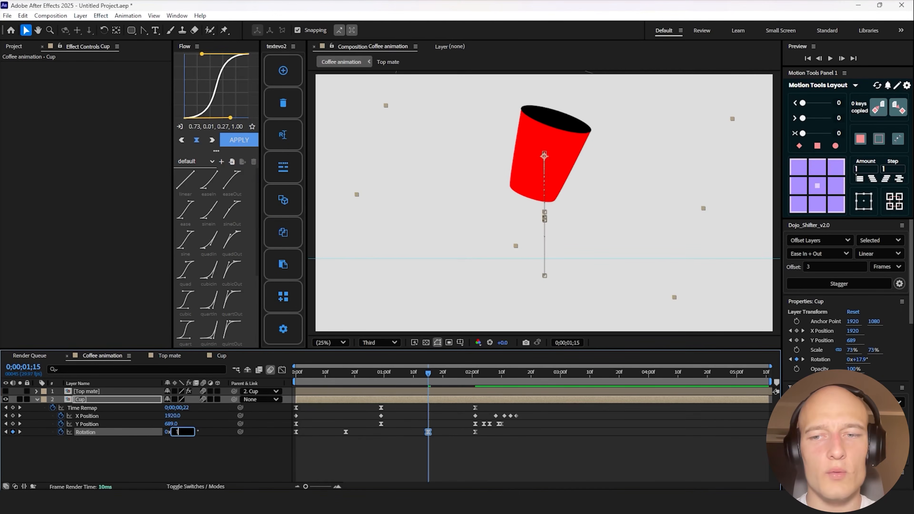
{"action": "type", "text": "0"}
{"action": "key", "text": "Return"}
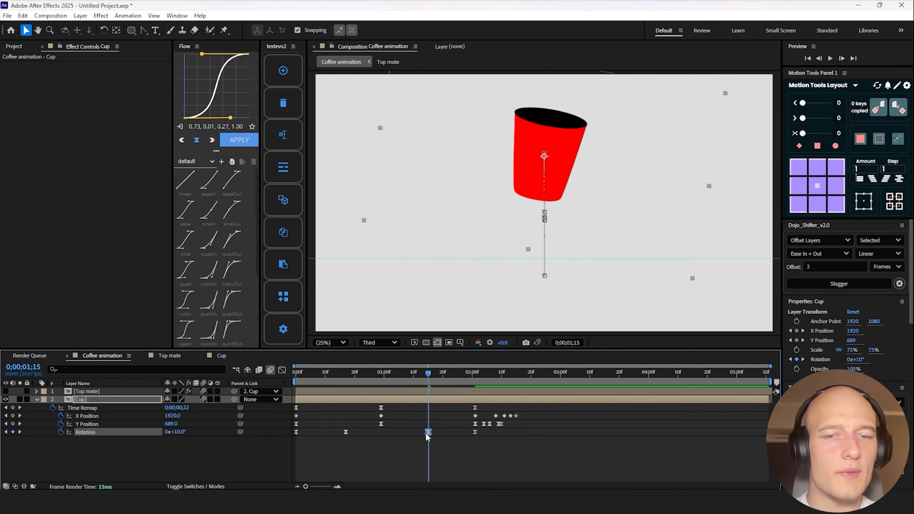
- Move the Cup's 10° Rotation keyframe earlier to about 0;00;01;11 and reshape its value curve to hold longer and drop steeply into the final keyframe
{"action": "left_click_drag", "start_coordinate": [427, 436], "coordinate": [379, 399]}
{"action": "key", "text": "shift+F3"}
{"action": "left_click_drag", "start_coordinate": [473, 396], "coordinate": [475, 398]}
{"action": "left_click", "coordinate": [475, 428]}
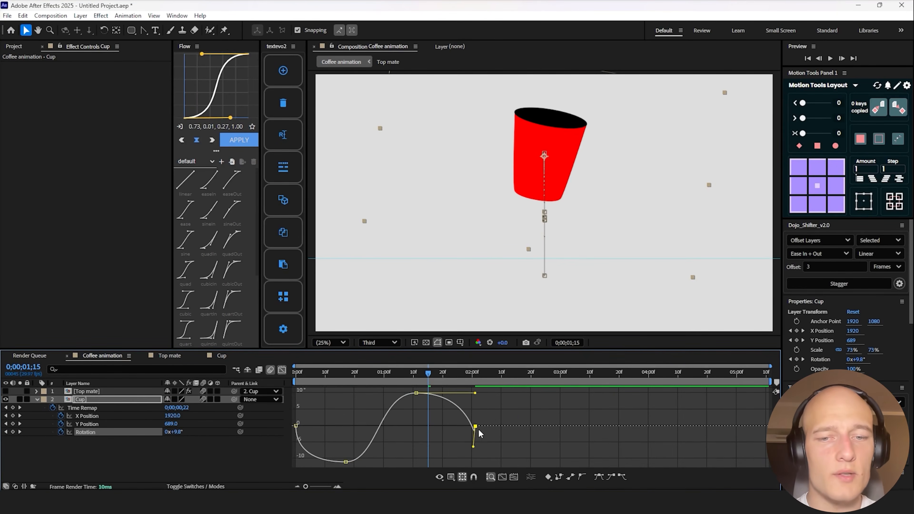
{"action": "left_click_drag", "start_coordinate": [474, 447], "coordinate": [475, 413]}
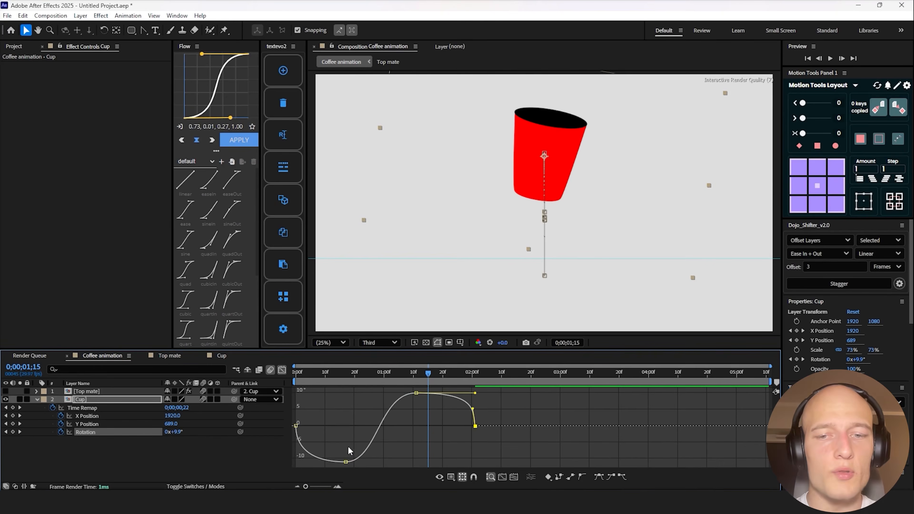
- Adjust the easing handles between the Cup's two opposite-tilt Rotation keyframes for a gradual swing and preview the motion
{"action": "left_click", "coordinate": [345, 462]}
{"action": "left_click_drag", "start_coordinate": [378, 462], "coordinate": [393, 462]}
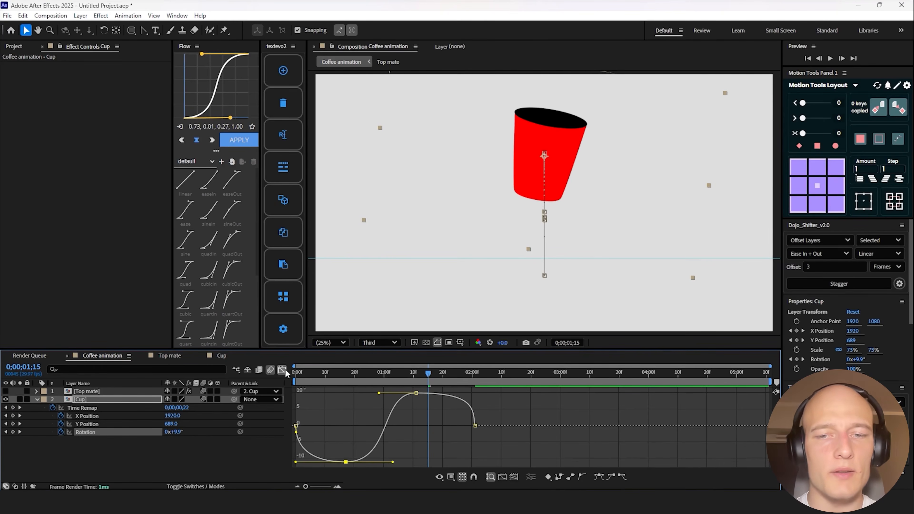
{"action": "left_click_drag", "start_coordinate": [364, 390], "coordinate": [395, 393]}
{"action": "left_click_drag", "start_coordinate": [393, 462], "coordinate": [376, 463]}
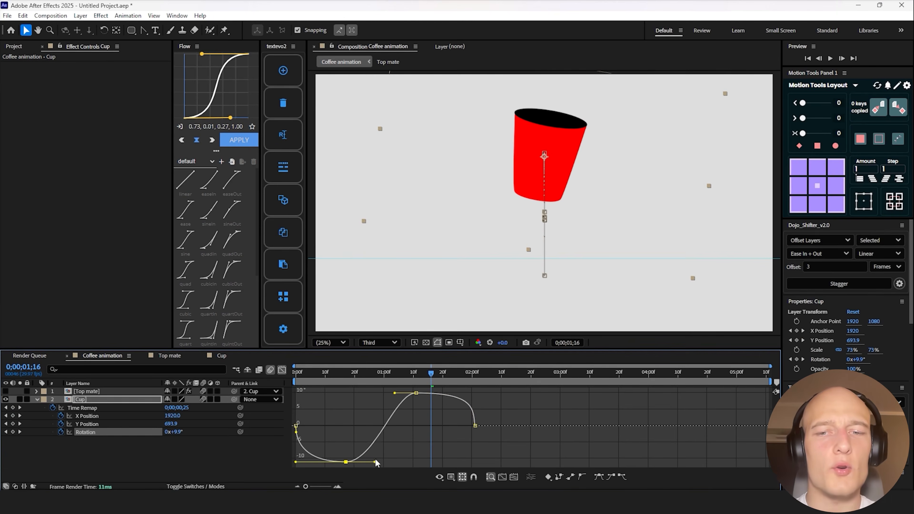
{"action": "key", "text": "space"}
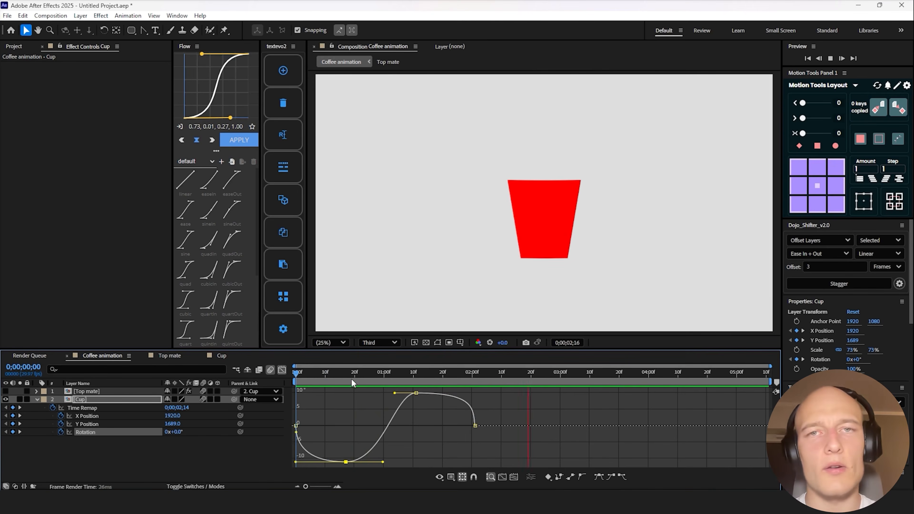
- Lengthen the ease into the Cup's 10° Rotation keyframe, shorten the ease out of the first tilt, and replay the animation
{"action": "left_click", "coordinate": [376, 395]}
{"action": "left_click_drag", "start_coordinate": [404, 410], "coordinate": [371, 394]}
{"action": "left_click_drag", "start_coordinate": [321, 373], "coordinate": [281, 373]}
{"action": "key", "text": "space"}
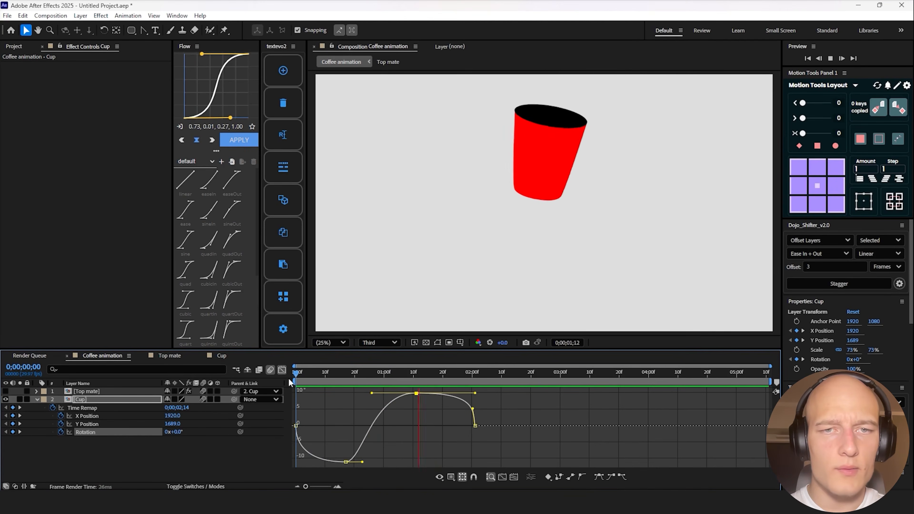
{"action": "left_click", "coordinate": [318, 380]}
{"action": "key", "text": "space"}
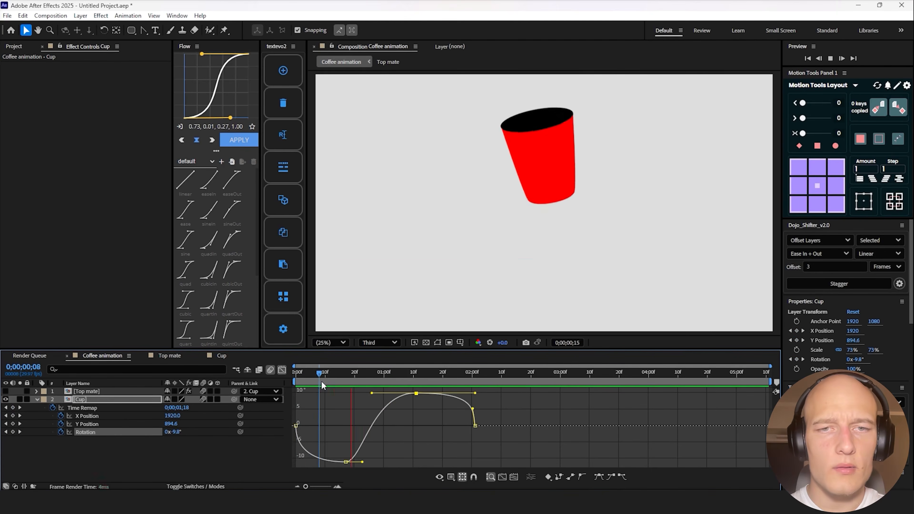
{"action": "key", "text": "space"}
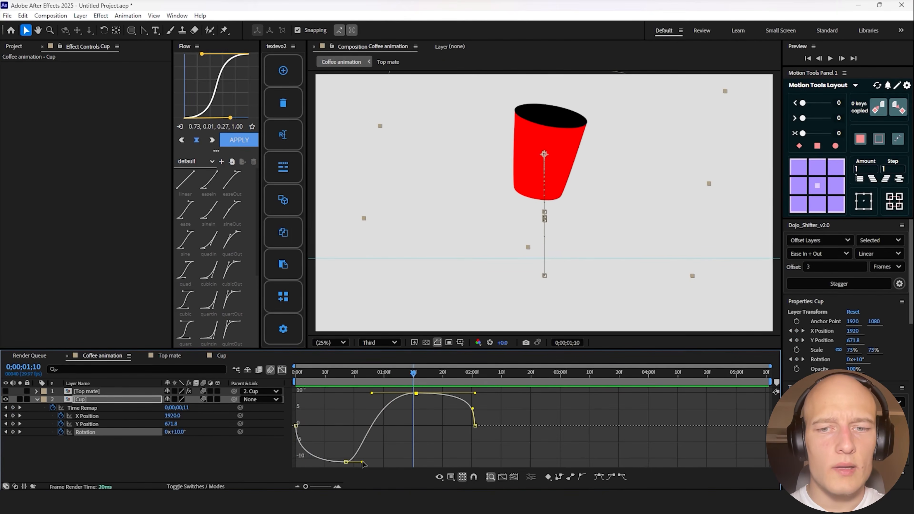
- Try much longer eases between the Cup's two opposite-tilt Rotation keyframes, preview them, and undo the changes
{"action": "left_click_drag", "start_coordinate": [362, 462], "coordinate": [415, 462]}
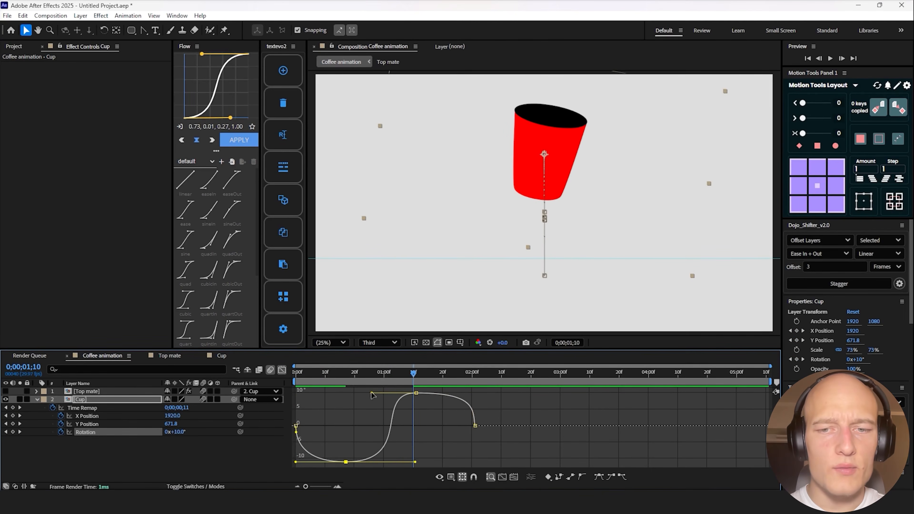
{"action": "left_click_drag", "start_coordinate": [371, 392], "coordinate": [394, 393]}
{"action": "key", "text": "space"}
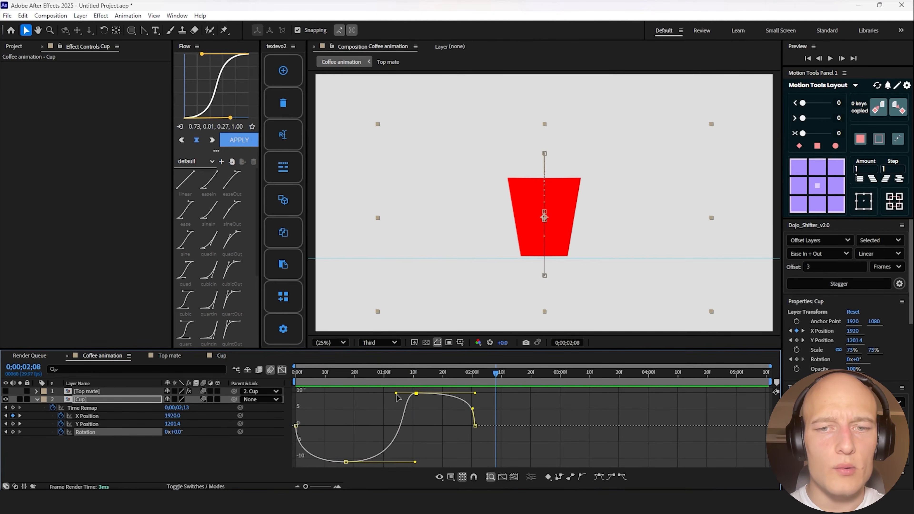
{"action": "left_click_drag", "start_coordinate": [396, 393], "coordinate": [260, 374]}
{"action": "key", "text": "ctrl+z"}
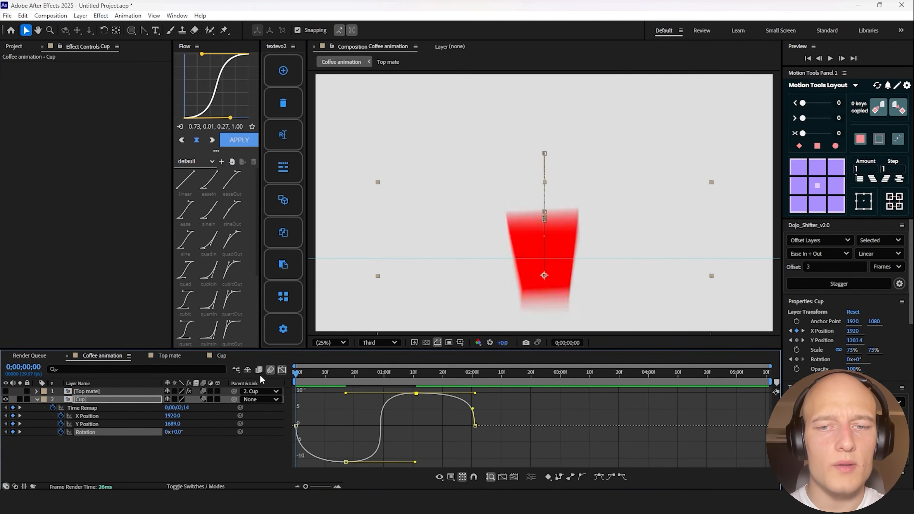
{"action": "key", "text": "space"}
{"action": "key", "text": "ctrl+z"}
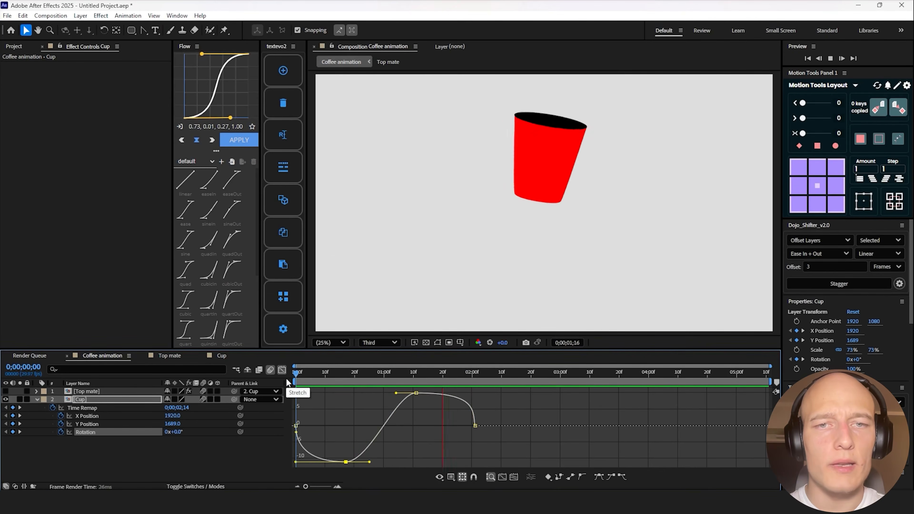
- Shorten the ease out of the Cup's first tilted Rotation keyframe and into its 10° keyframe, and preview the swing
{"action": "key", "text": "space"}
{"action": "left_click_drag", "start_coordinate": [369, 462], "coordinate": [363, 463]}
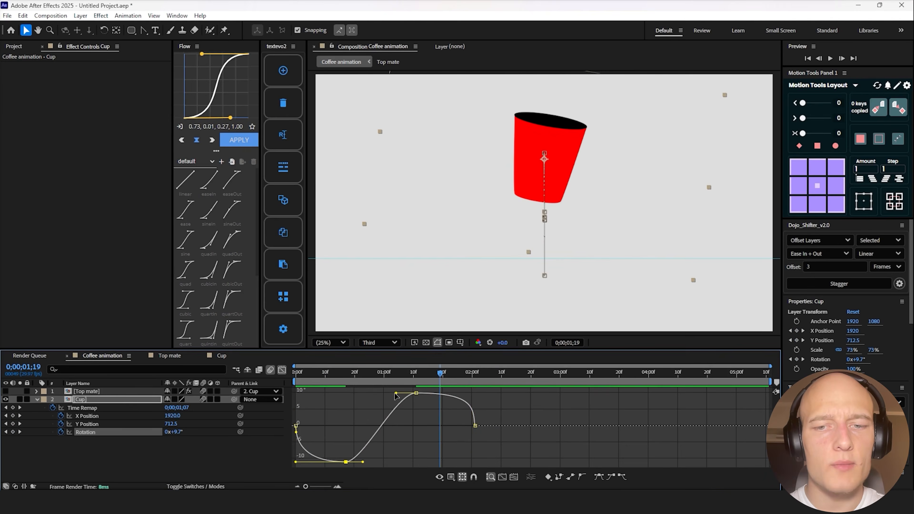
{"action": "left_click_drag", "start_coordinate": [395, 393], "coordinate": [397, 394]}
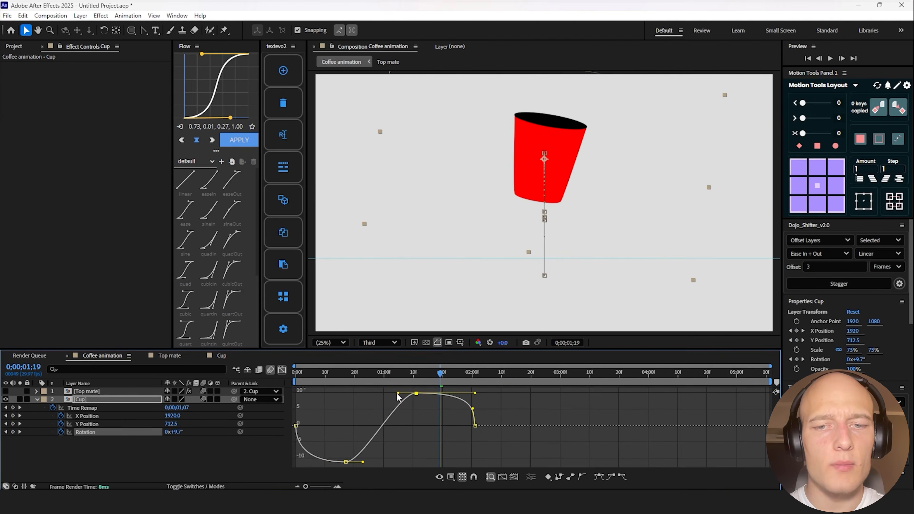
{"action": "key", "text": "space"}
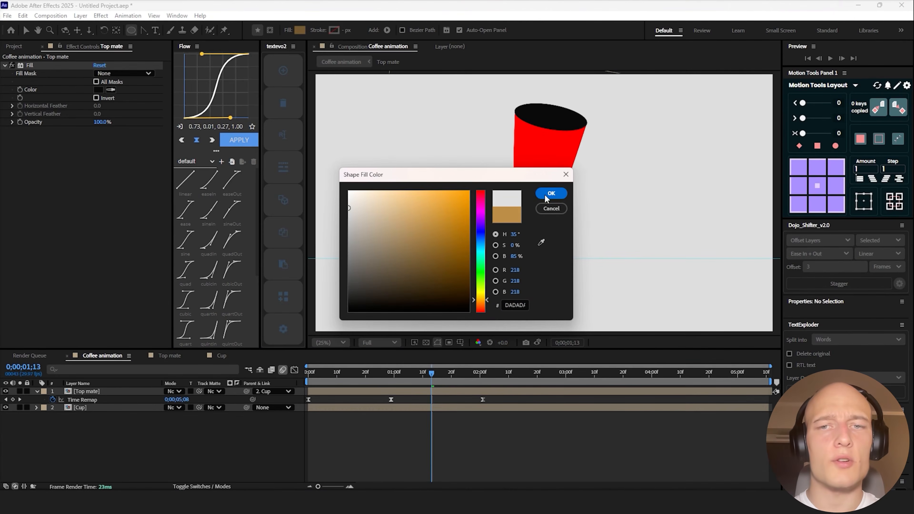
- Set the shape fill to dark brown 3E2417 and draw a wide, flat coffee ellipse over the cup's opening
{"action": "left_click", "coordinate": [424, 281]}
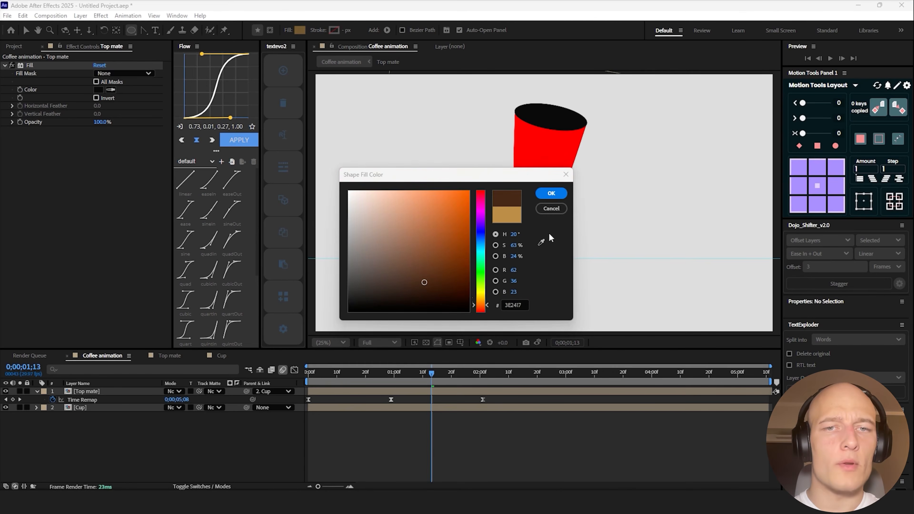
{"action": "left_click", "coordinate": [551, 193]}
{"action": "left_click_drag", "start_coordinate": [510, 107], "coordinate": [607, 135]}
{"action": "key", "text": "v"}
- Change the Top mate layer's Fill effect colour from black to a light neutral grey
{"action": "left_click", "coordinate": [408, 425]}
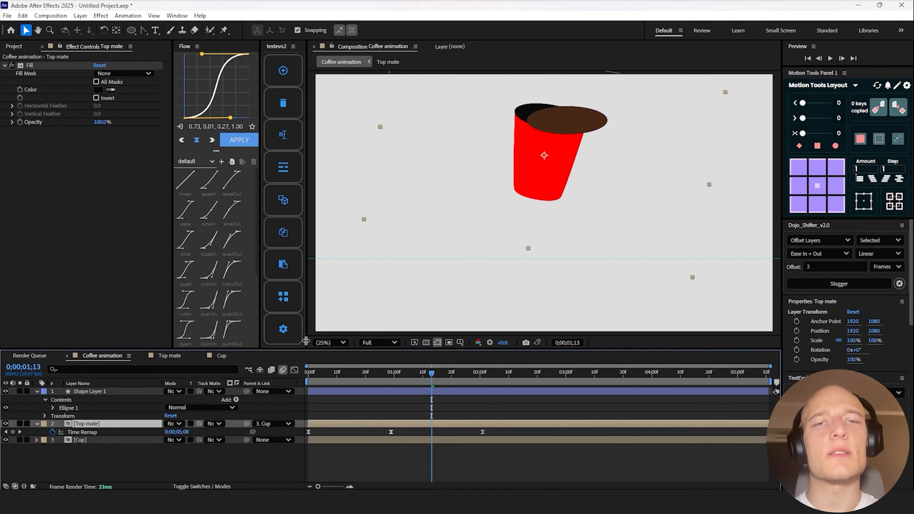
{"action": "left_click", "coordinate": [99, 90]}
{"action": "left_click", "coordinate": [346, 185]}
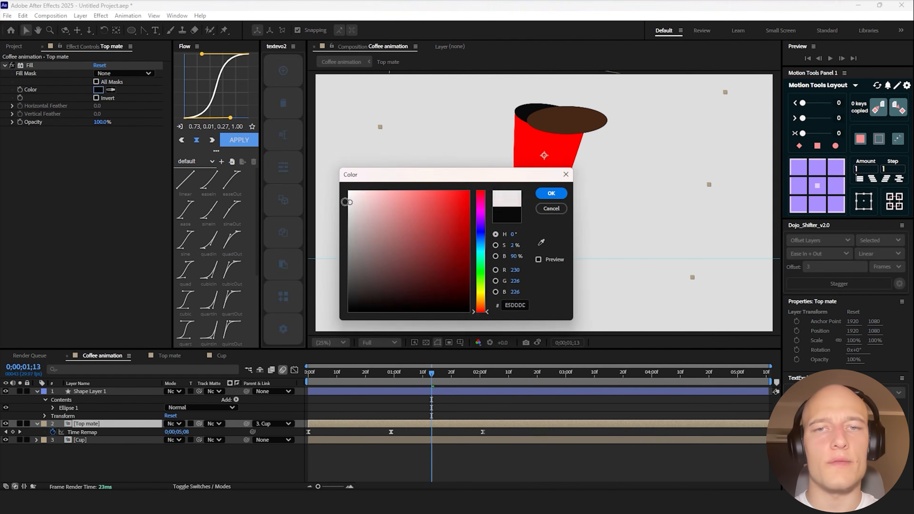
{"action": "left_click", "coordinate": [547, 192]}
{"action": "left_click", "coordinate": [98, 90]}
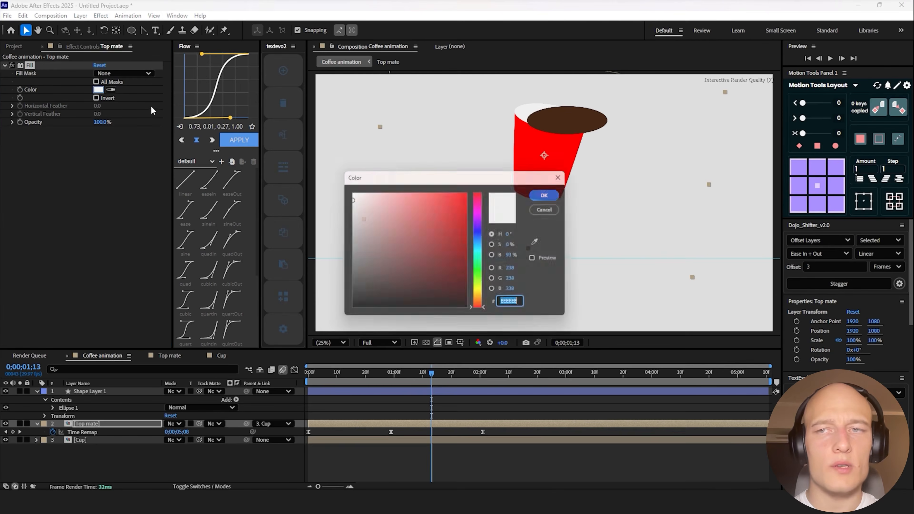
{"action": "left_click", "coordinate": [349, 238]}
{"action": "left_click", "coordinate": [551, 194]}
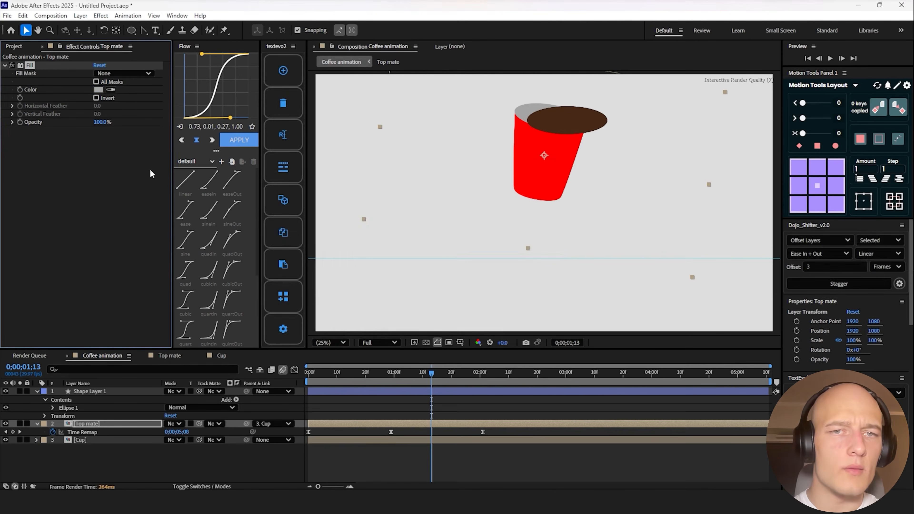
{"action": "left_click", "coordinate": [98, 90]}
{"action": "left_click_drag", "start_coordinate": [348, 219], "coordinate": [334, 219]}
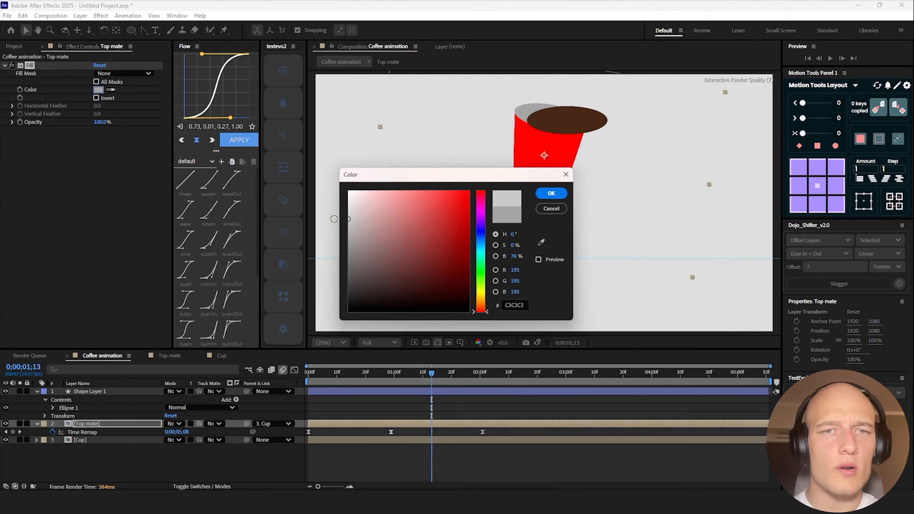
{"action": "left_click", "coordinate": [549, 196]}
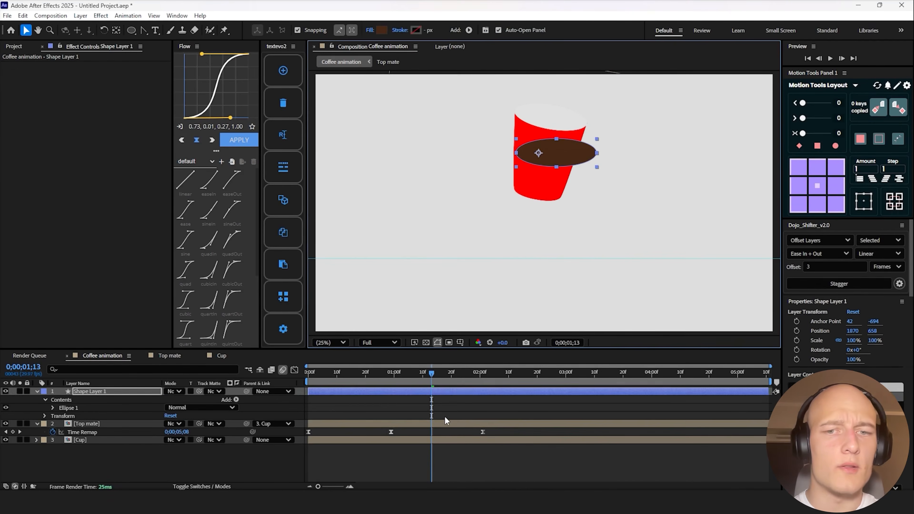
- Use Top mate as the track matte for Shape Layer 1 and position the brown ellipse inside the cup's opening
{"action": "left_click", "coordinate": [443, 421]}
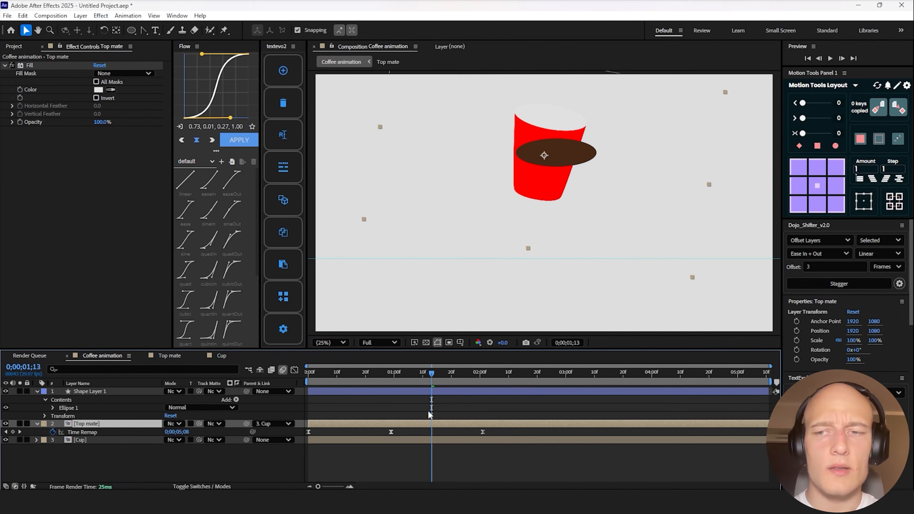
{"action": "left_click", "coordinate": [430, 392]}
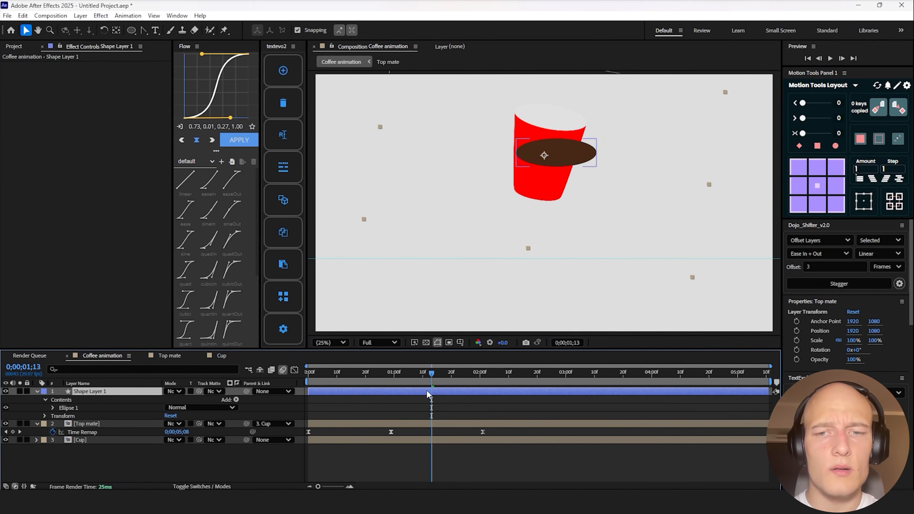
{"action": "left_click_drag", "start_coordinate": [199, 392], "coordinate": [136, 425]}
{"action": "left_click_drag", "start_coordinate": [571, 159], "coordinate": [564, 134]}
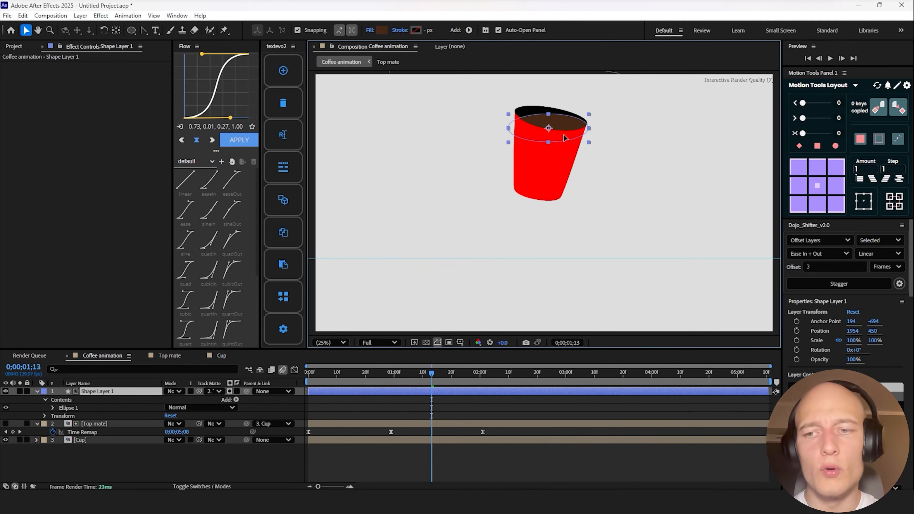
{"action": "left_click", "coordinate": [391, 403]}
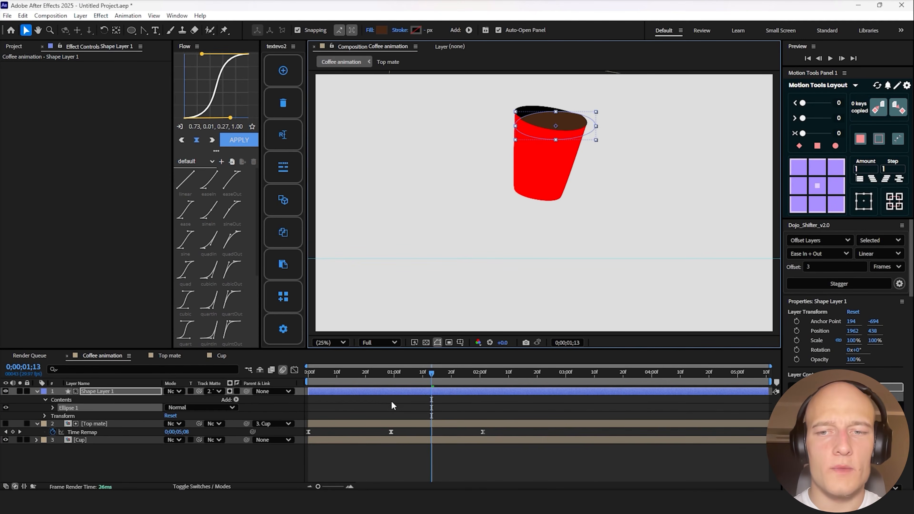
- Parent Shape Layer 1 to the Cup layer and keyframe its Rotation at -10° at 0;00;00;29
{"action": "left_click_drag", "start_coordinate": [246, 391], "coordinate": [144, 439]}
{"action": "left_click_drag", "start_coordinate": [394, 377], "coordinate": [393, 378]}
{"action": "key", "text": "alt+shift+r"}
{"action": "left_click", "coordinate": [87, 401]}
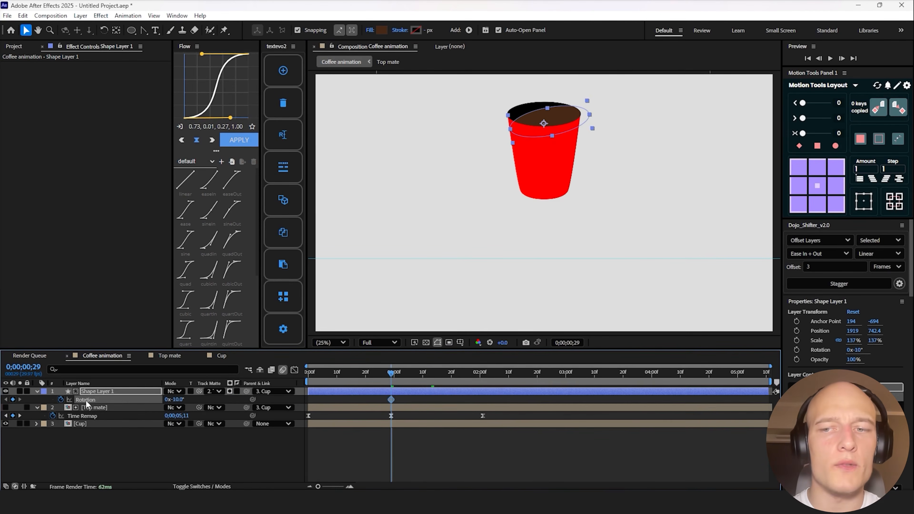
- Keyframe Shape Layer 1's Rotation at 0° at 0;00;00;00 and 17.6° at 0;00;01;27, and scale the layer to 161%
{"action": "left_click", "coordinate": [306, 374]}
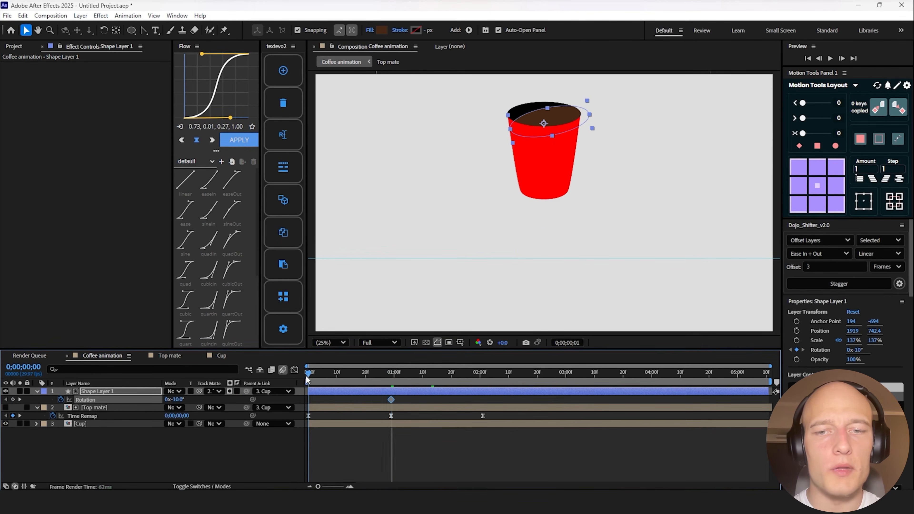
{"action": "key", "text": "Return"}
{"action": "left_click_drag", "start_coordinate": [393, 372], "coordinate": [471, 367]}
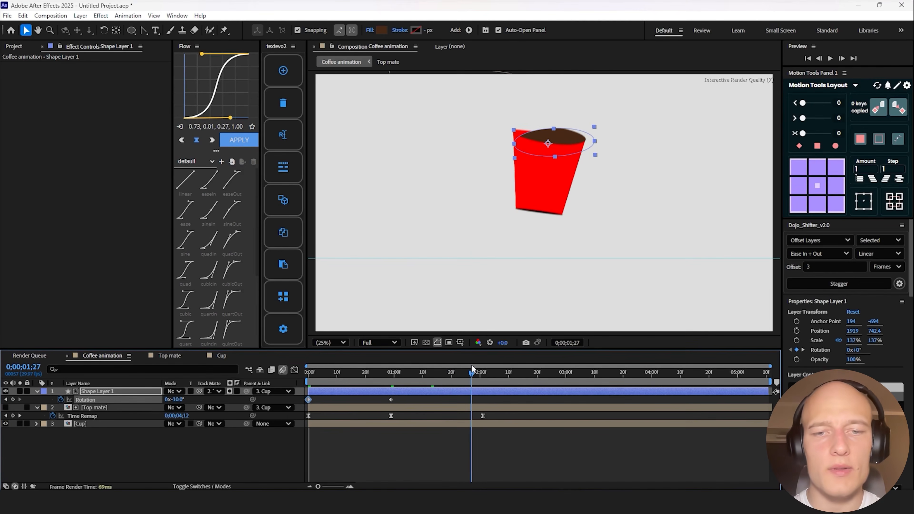
{"action": "left_click_drag", "start_coordinate": [179, 400], "coordinate": [300, 383]}
{"action": "key", "text": "s"}
{"action": "left_click_drag", "start_coordinate": [195, 400], "coordinate": [281, 386]}
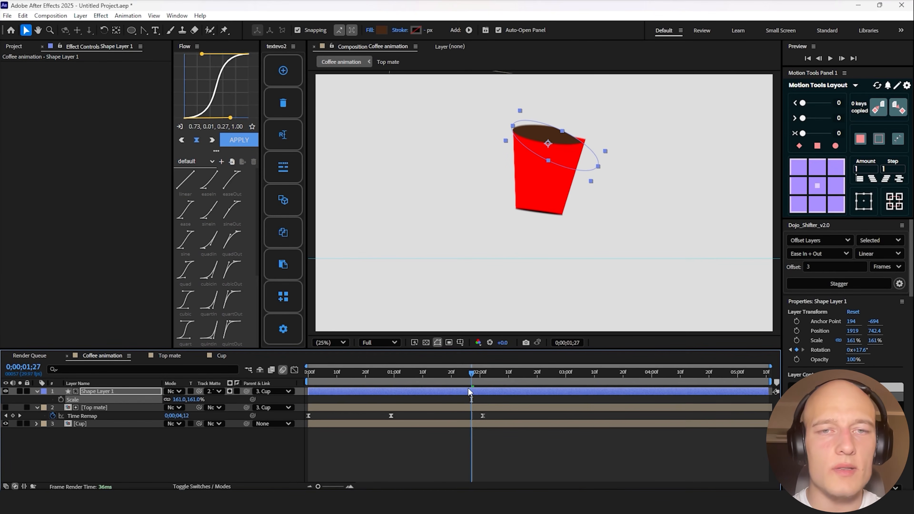
- Apply Easy Ease to Shape Layer 1's three Rotation keyframes, adjust their value-curve handles, and preview the coffee's sway
{"action": "left_click_drag", "start_coordinate": [502, 398], "coordinate": [302, 403]}
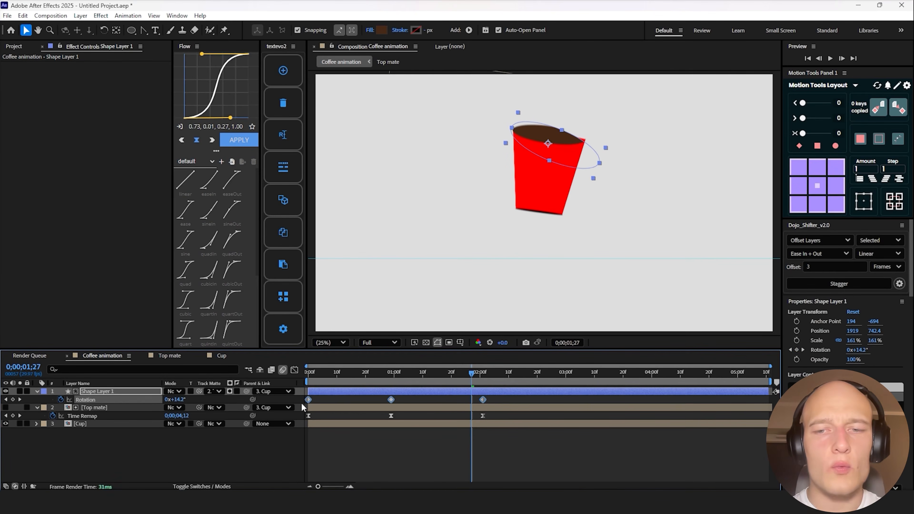
{"action": "key", "text": "F9"}
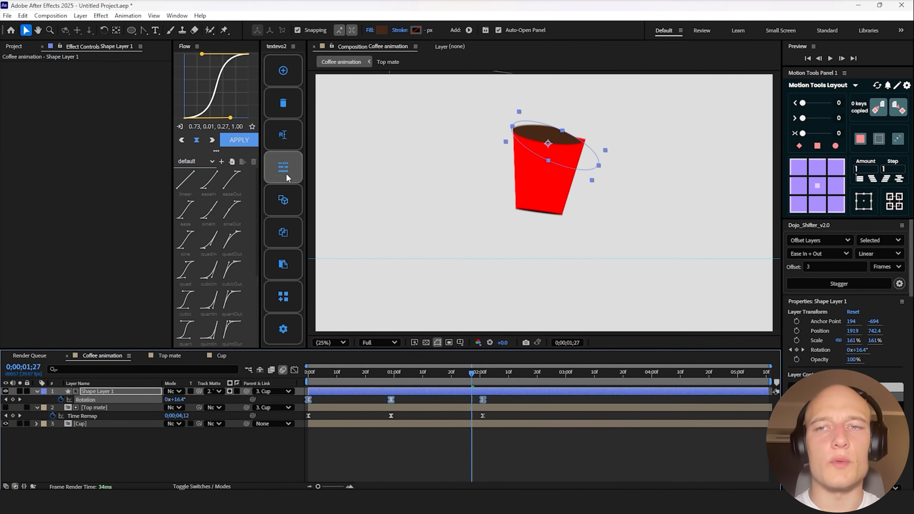
{"action": "left_click", "coordinate": [295, 370]}
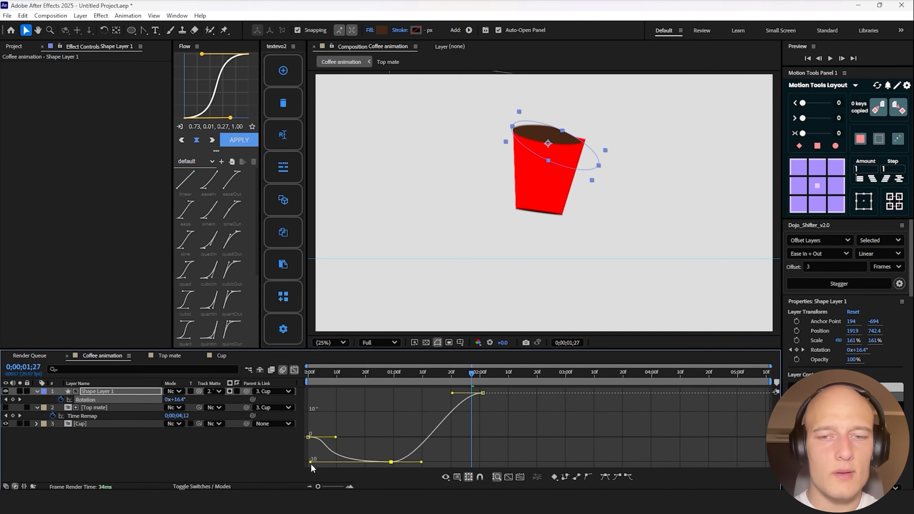
{"action": "left_click_drag", "start_coordinate": [336, 437], "coordinate": [307, 449]}
{"action": "left_click_drag", "start_coordinate": [371, 426], "coordinate": [511, 463]}
{"action": "left_click_drag", "start_coordinate": [452, 393], "coordinate": [485, 427]}
{"action": "left_click", "coordinate": [294, 370]}
{"action": "left_click", "coordinate": [308, 373]}
{"action": "key", "text": "space"}
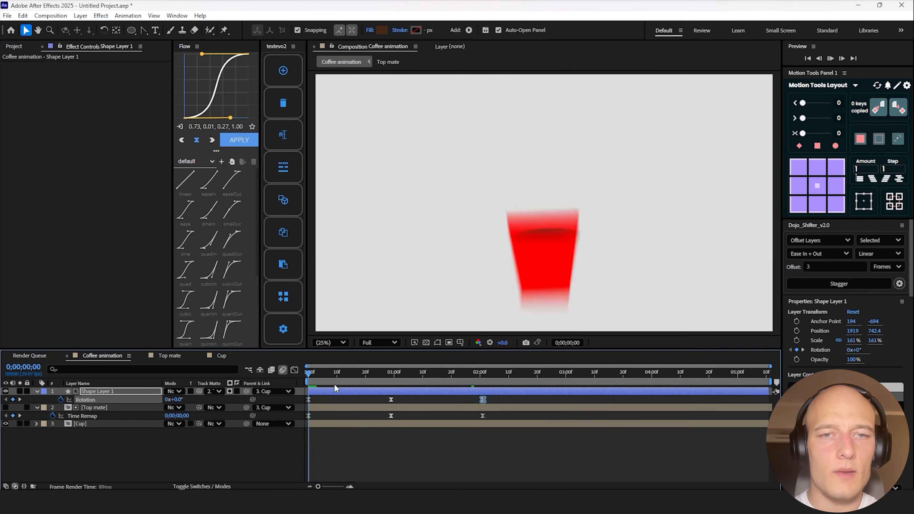
- Undo the last easing change and rework the handles between Shape Layer 1's middle and final Rotation keyframes for a gentler swing
{"action": "left_click", "coordinate": [391, 375]}
{"action": "key", "text": "ctrl+z"}
{"action": "left_click_drag", "start_coordinate": [477, 377], "coordinate": [326, 382]}
{"action": "left_click", "coordinate": [296, 370]}
{"action": "left_click_drag", "start_coordinate": [380, 438], "coordinate": [424, 462]}
{"action": "left_click_drag", "start_coordinate": [437, 393], "coordinate": [451, 393]}
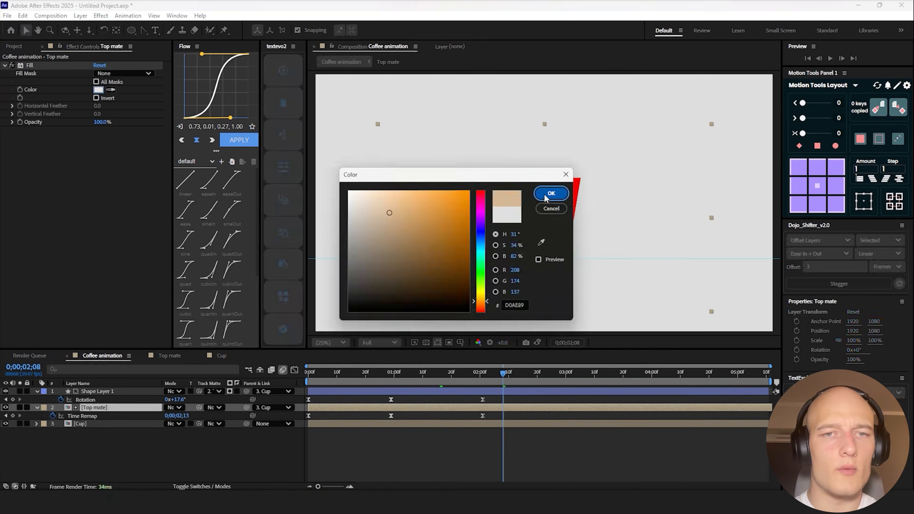
- Confirm D0AE89 as the Top mate layer's Fill colour and preview the animation from the start
{"action": "key", "text": "Return"}
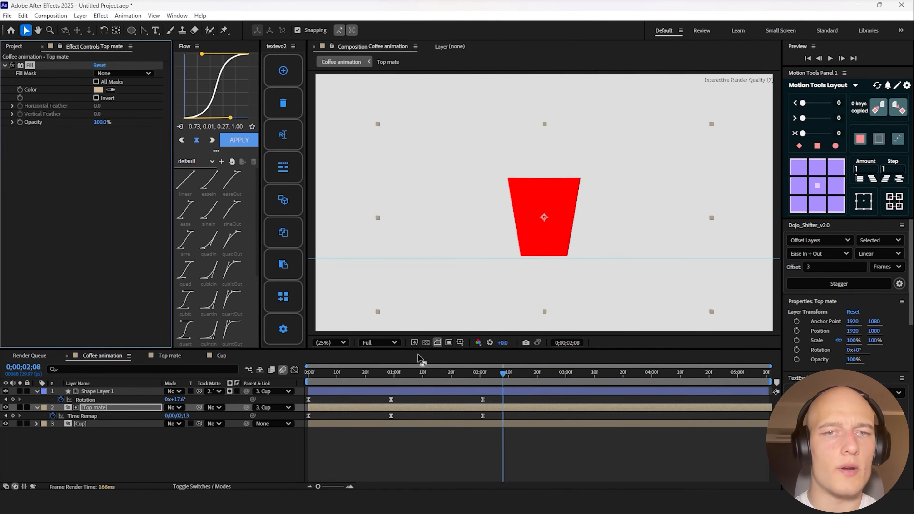
{"action": "key", "text": "Home"}
{"action": "key", "text": "space"}
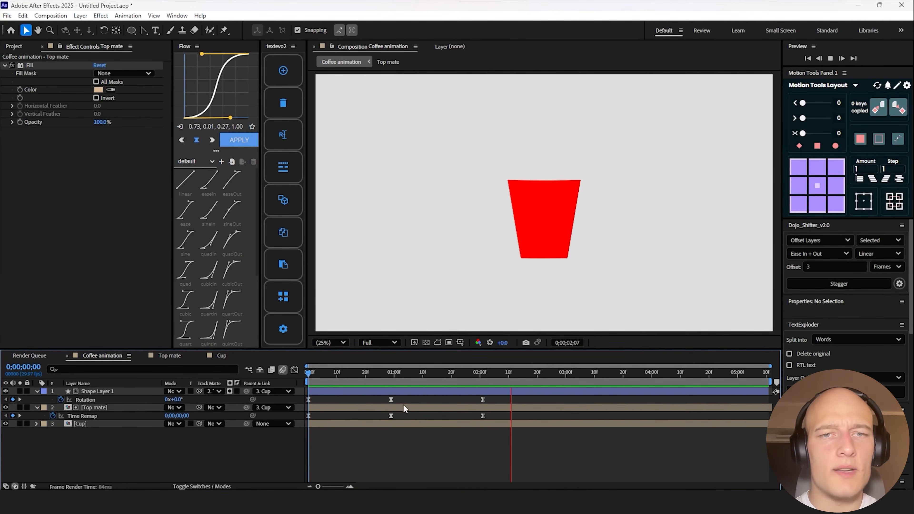
{"action": "key", "text": "space"}
{"action": "left_click_drag", "start_coordinate": [345, 373], "coordinate": [299, 369]}
{"action": "key", "text": "space"}
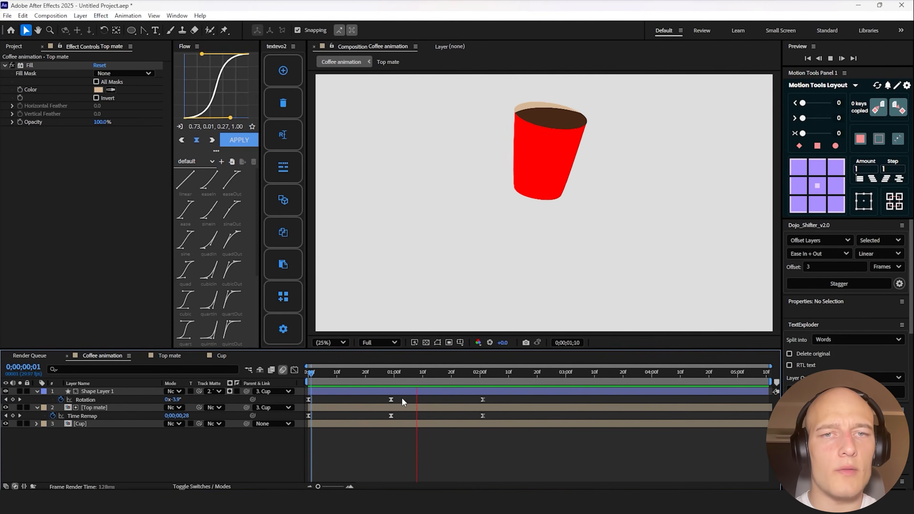
{"action": "key", "text": "space"}
- Try stretching the Cup layer's Rotation keyframes so the last one lands at about 0;00;02;19, and preview the motion
{"action": "left_click", "coordinate": [443, 426]}
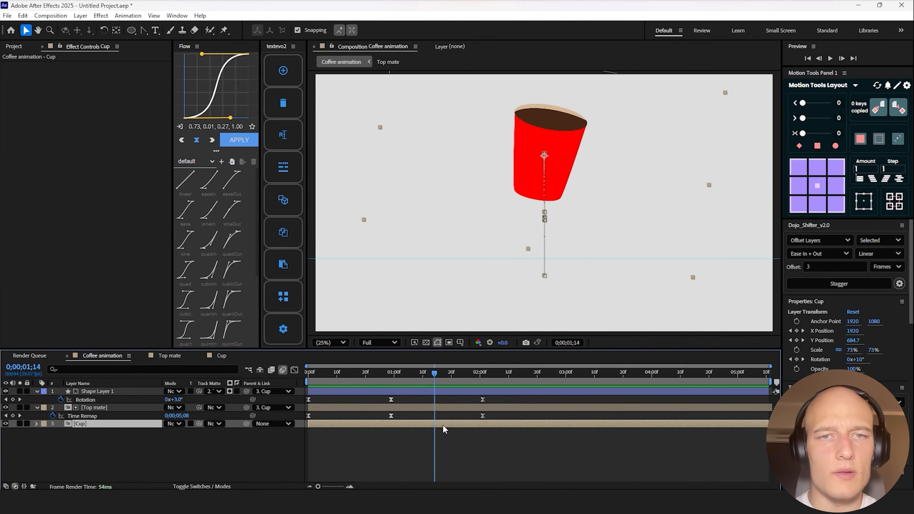
{"action": "key", "text": "u"}
{"action": "left_click", "coordinate": [391, 373]}
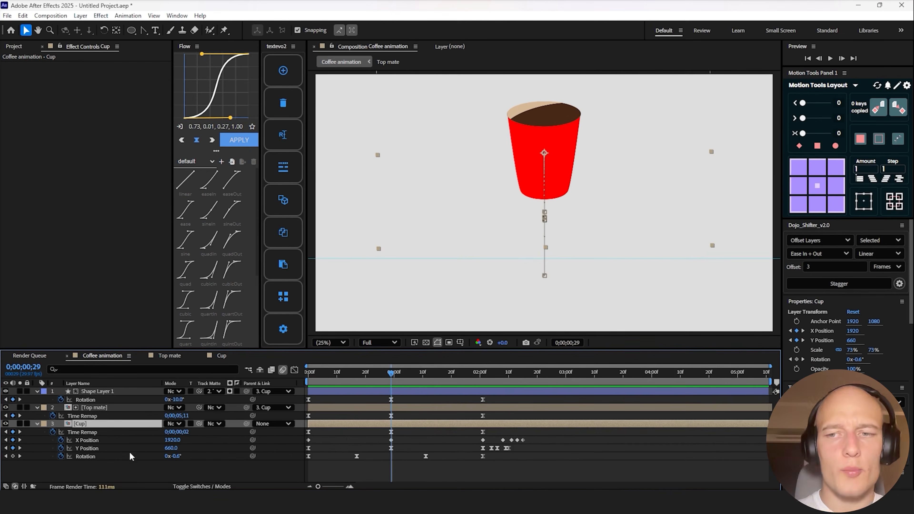
{"action": "left_click", "coordinate": [94, 449]}
{"action": "left_click", "coordinate": [110, 457]}
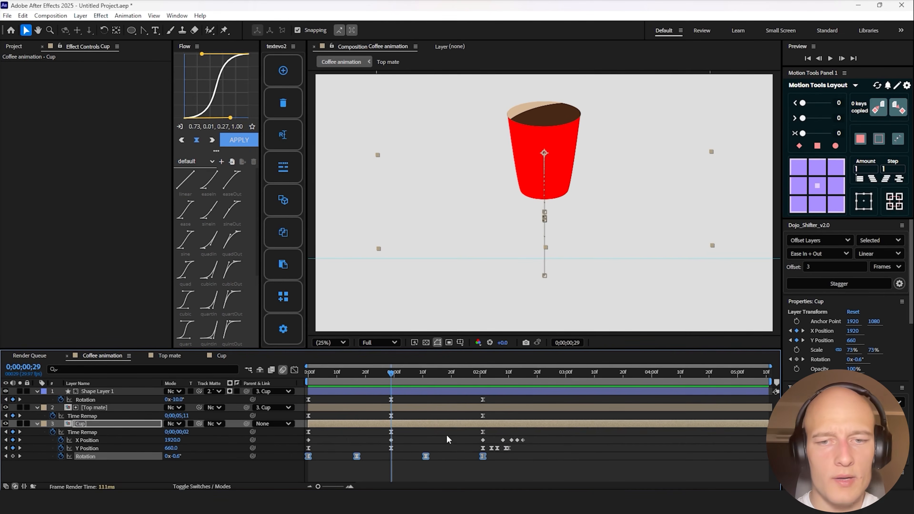
{"action": "left_click_drag", "start_coordinate": [482, 457], "coordinate": [534, 457]}
{"action": "left_click_drag", "start_coordinate": [360, 373], "coordinate": [297, 374]}
{"action": "key", "text": "space"}
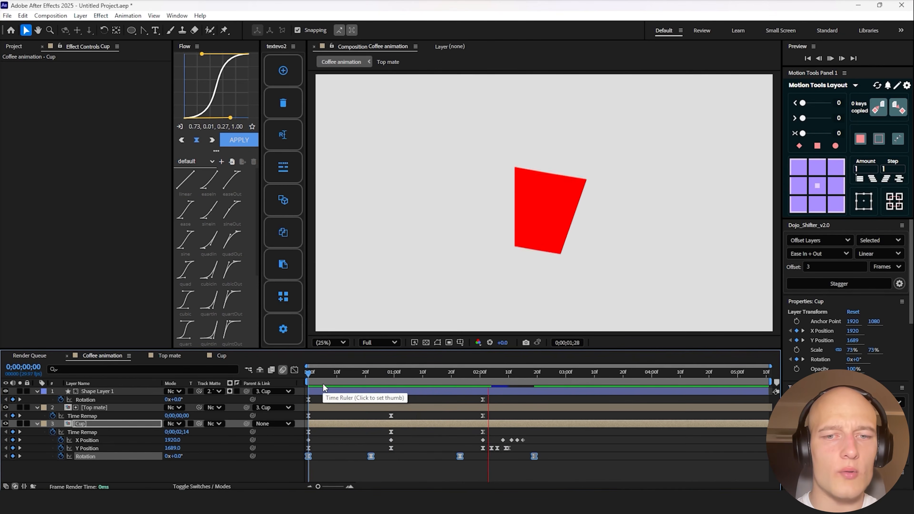
{"action": "key", "text": "space"}
- Reshape the curve out of the Cup layer's first Rotation keyframe into a steep, fast start and preview the toss
{"action": "left_click", "coordinate": [294, 369]}
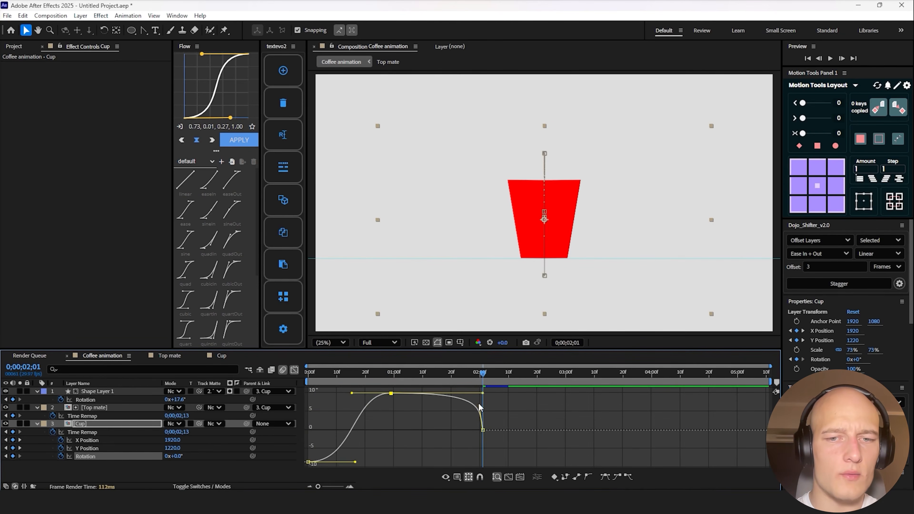
{"action": "left_click", "coordinate": [309, 462]}
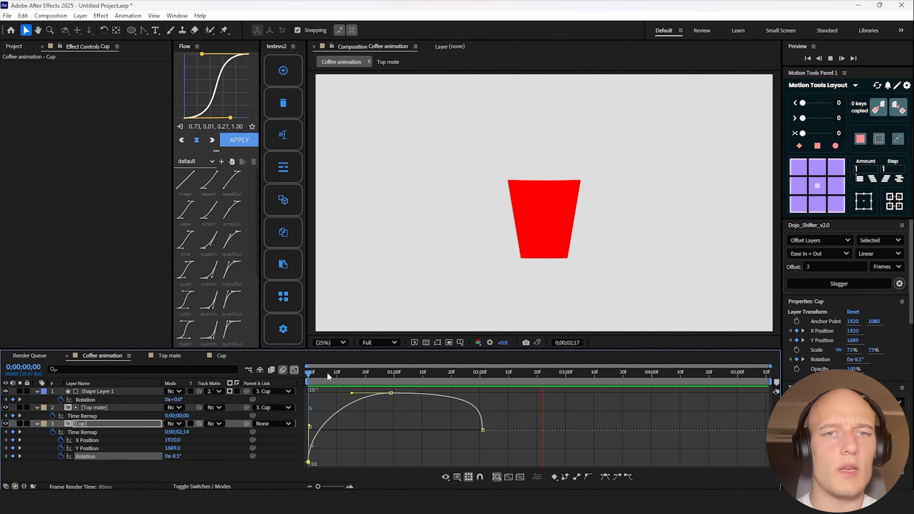
{"action": "key", "text": "space"}
{"action": "left_click", "coordinate": [294, 370]}
{"action": "key", "text": "space"}
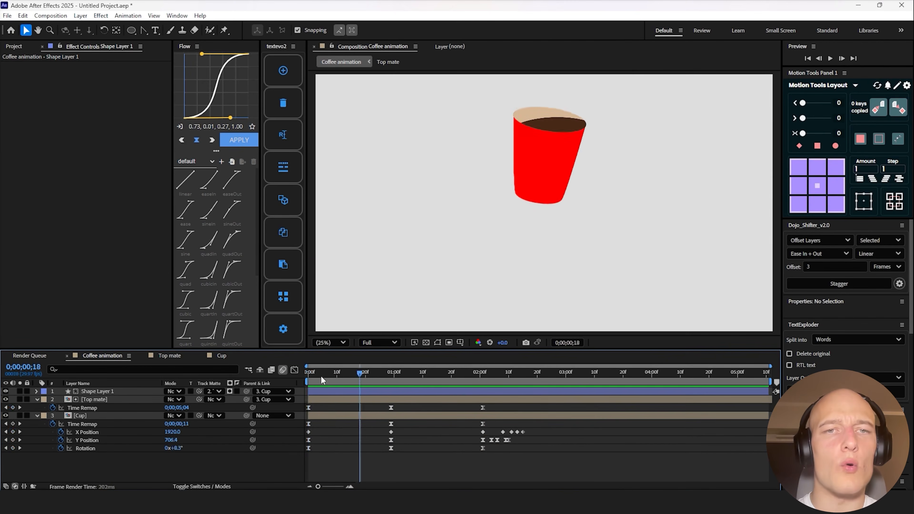
- Apply the Wave Warp effect to Shape Layer 1
{"action": "left_click", "coordinate": [320, 391]}
{"action": "key", "text": "r"}
{"action": "left_click_drag", "start_coordinate": [377, 384], "coordinate": [427, 393]}
{"action": "key", "text": "ctrl+space"}
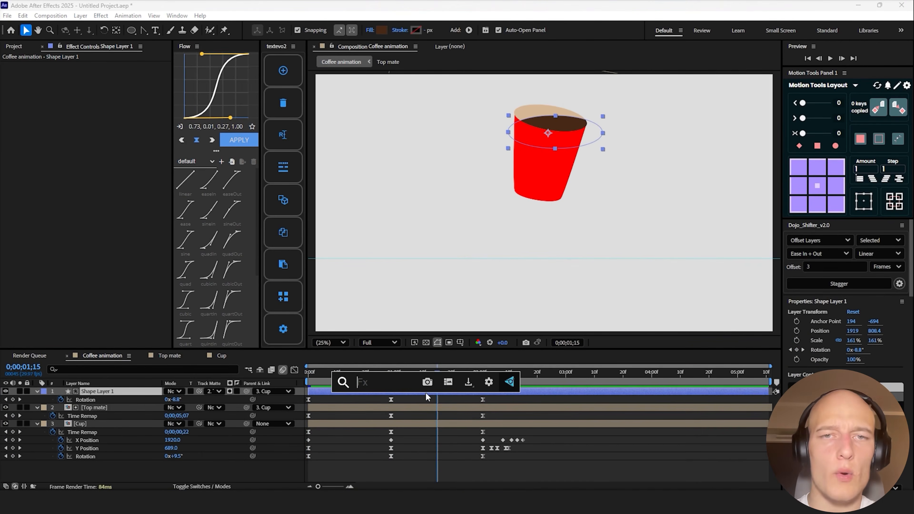
{"action": "type", "text": "wave"}
{"action": "key", "text": "Return"}
{"action": "key", "text": "ctrl+z"}
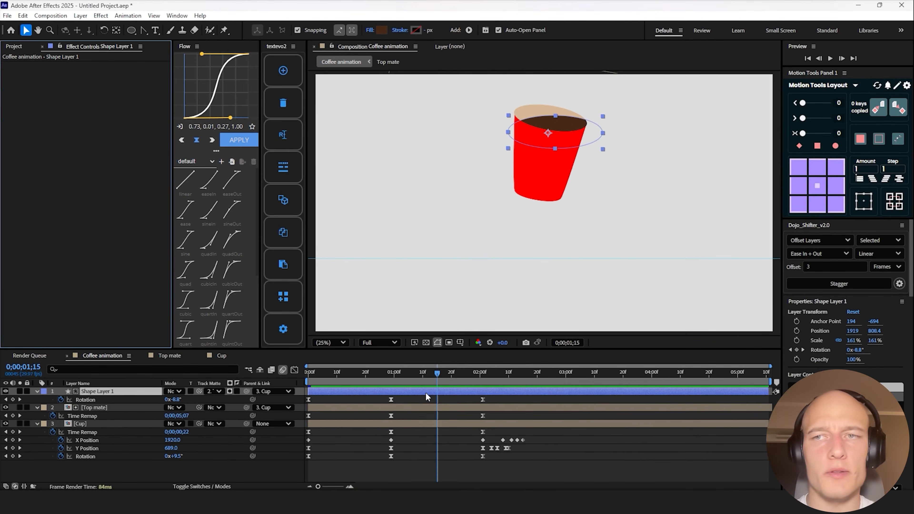
- Set the Wave Width of Shape Layer 1's Wave Warp to 276, previewing the ripple along the way
{"action": "left_click_drag", "start_coordinate": [97, 81], "coordinate": [436, 73]}
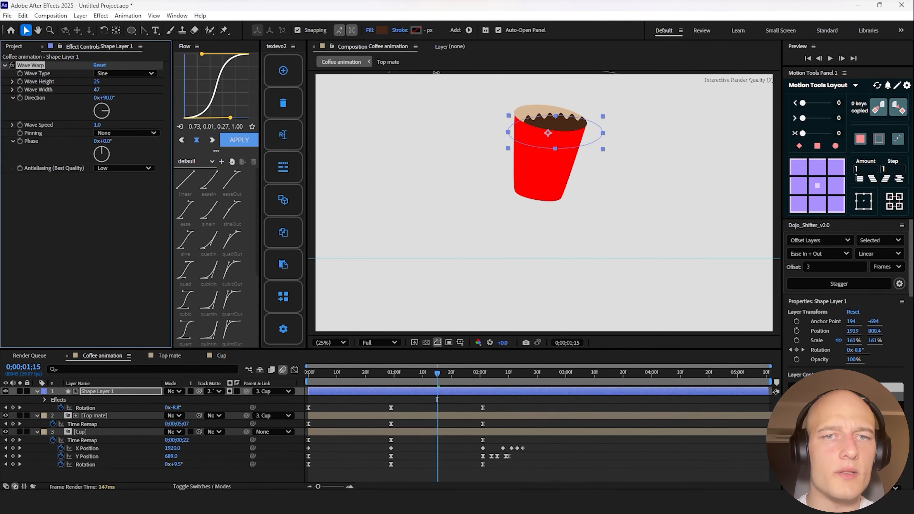
{"action": "left_click_drag", "start_coordinate": [651, 81], "coordinate": [796, 95]}
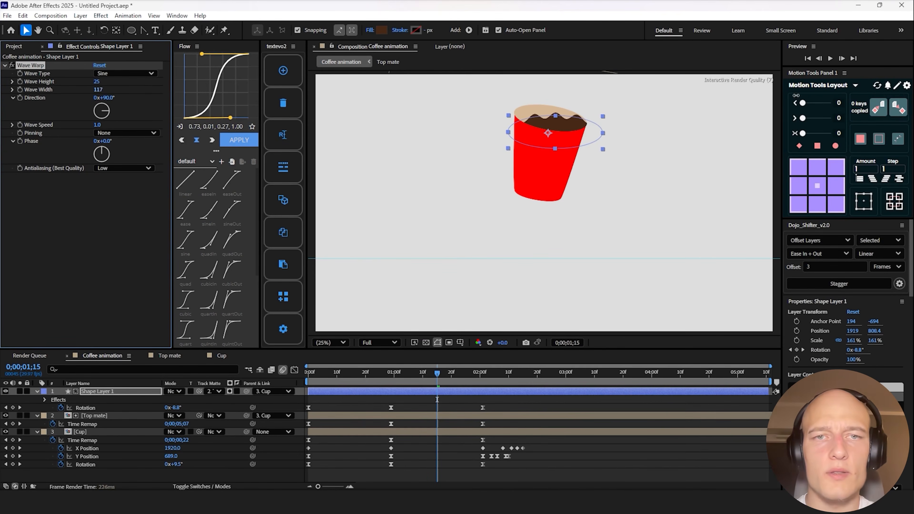
{"action": "left_click_drag", "start_coordinate": [98, 90], "coordinate": [129, 89]}
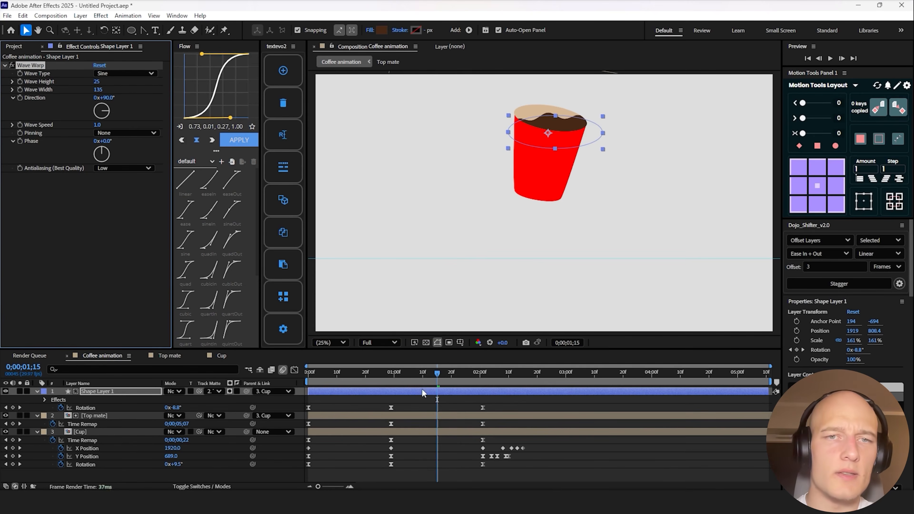
{"action": "key", "text": "space"}
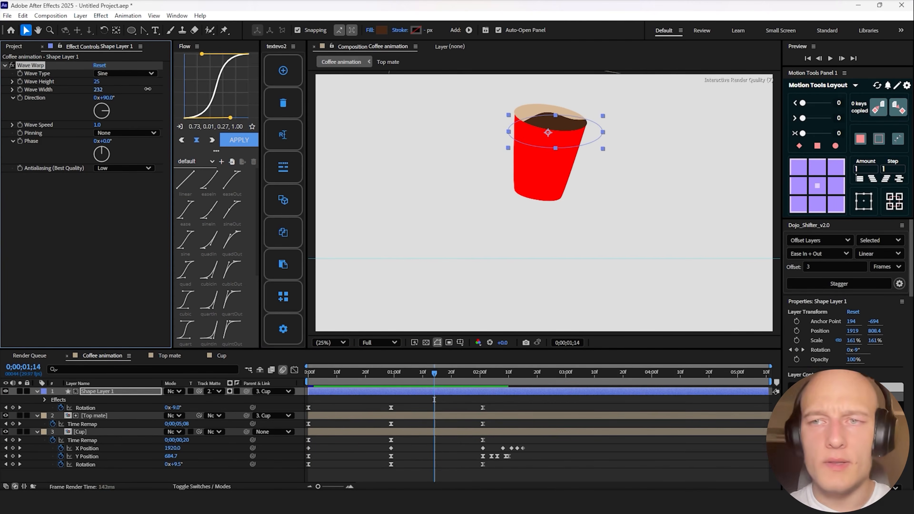
{"action": "left_click_drag", "start_coordinate": [147, 89], "coordinate": [167, 92]}
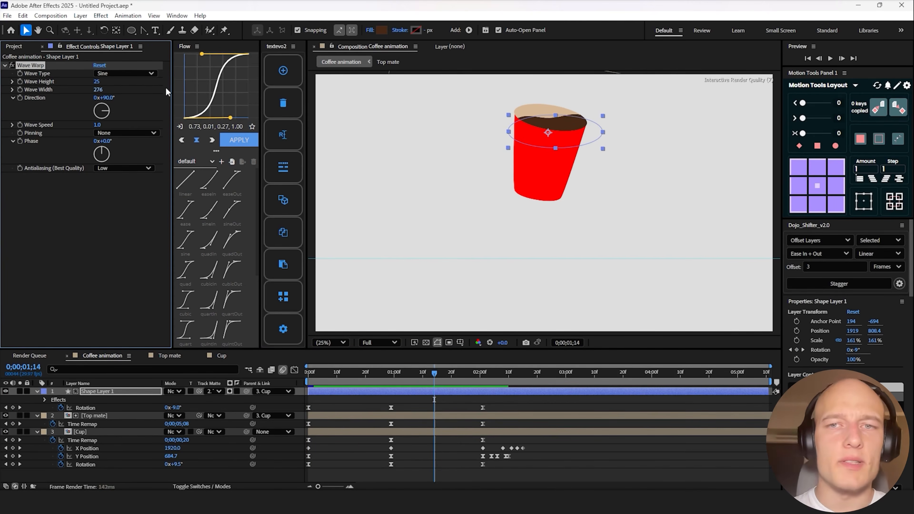
- Duplicate Shape Layer 1 and sample the cup interior's beige, D0AE89, as the copy's fill colour
{"action": "key", "text": "ctrl+d"}
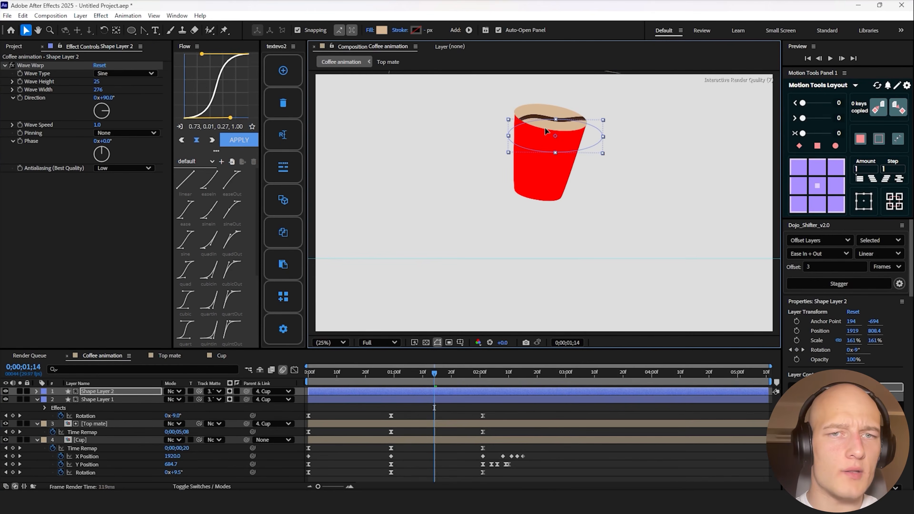
{"action": "mouse_move", "coordinate": [97, 83]}
{"action": "left_mouse_down"}
{"action": "mouse_move", "coordinate": [120, 81]}
{"action": "mouse_move", "coordinate": [101, 81]}
{"action": "left_mouse_up"}
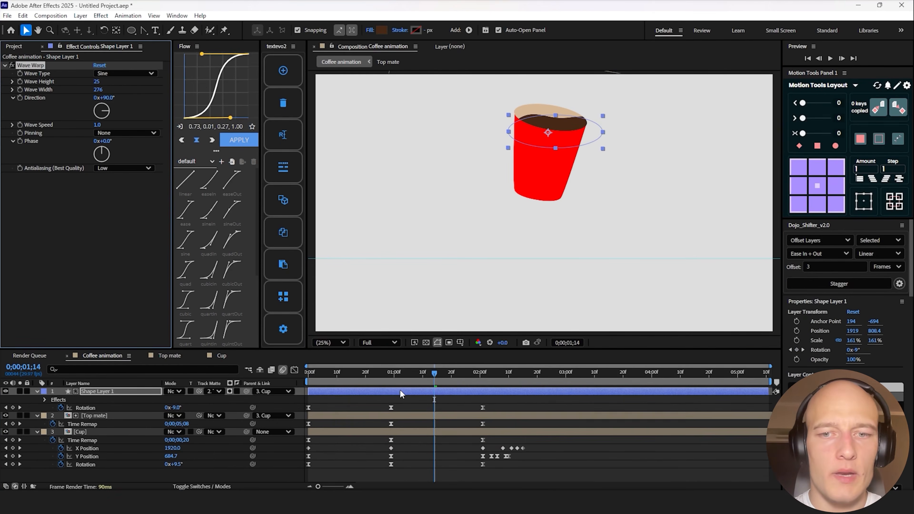
{"action": "left_click", "coordinate": [400, 393]}
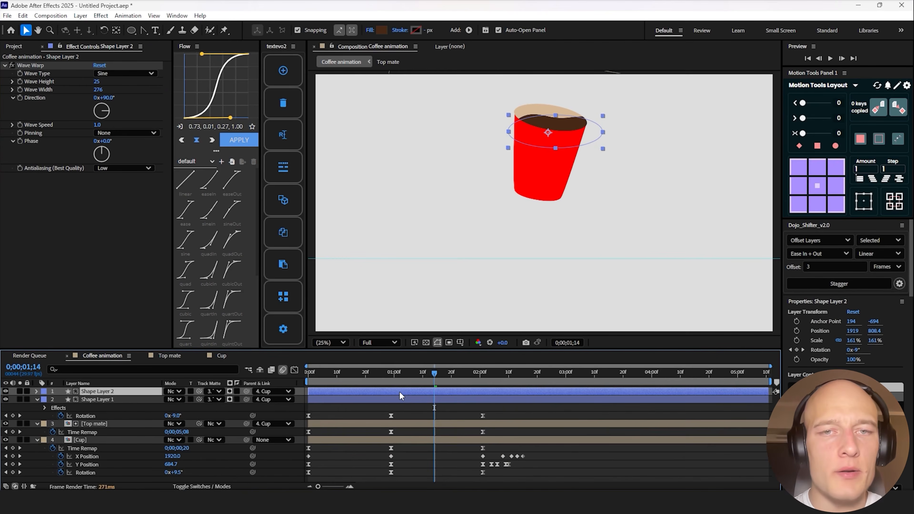
{"action": "left_click", "coordinate": [382, 31]}
{"action": "left_click", "coordinate": [540, 242]}
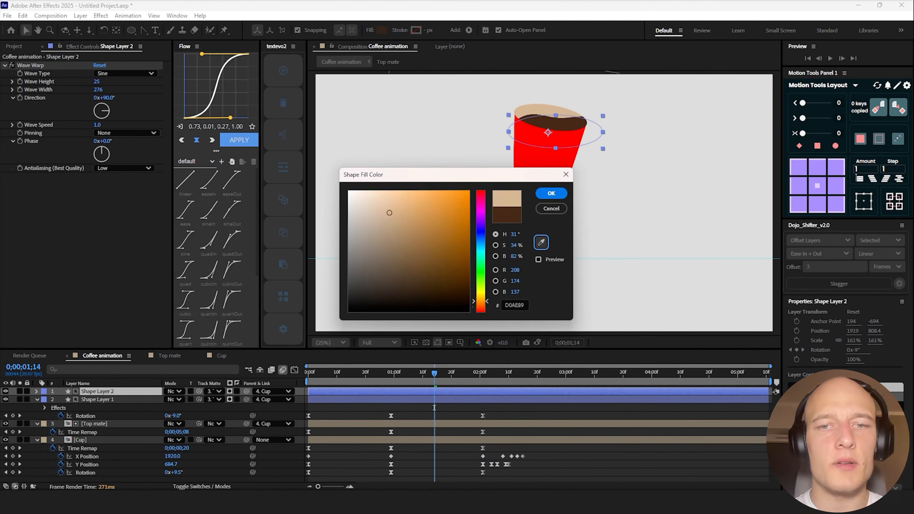
{"action": "left_click", "coordinate": [545, 130]}
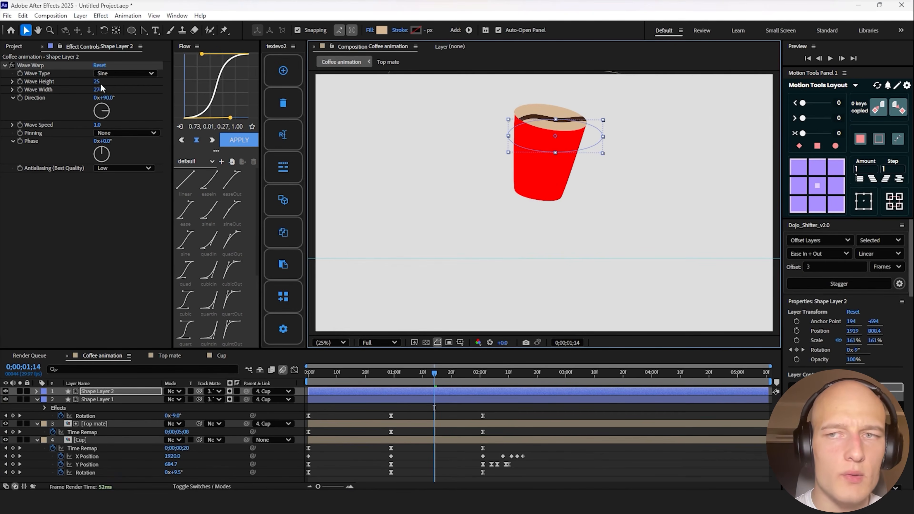
- Set Shape Layer 2's Wave Height to 59 and lower the layer slightly to position 1929.9, 873.2
{"action": "left_click_drag", "start_coordinate": [96, 82], "coordinate": [114, 81]}
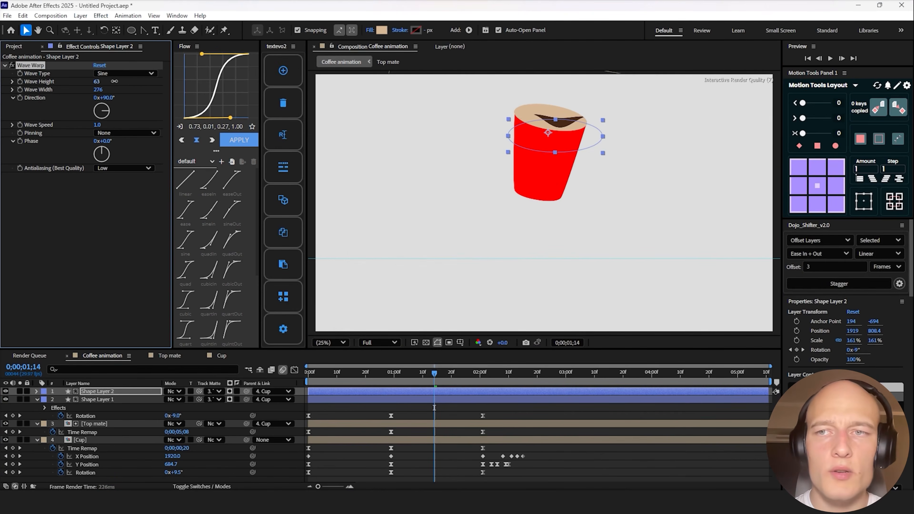
{"action": "left_click_drag", "start_coordinate": [553, 136], "coordinate": [556, 140]}
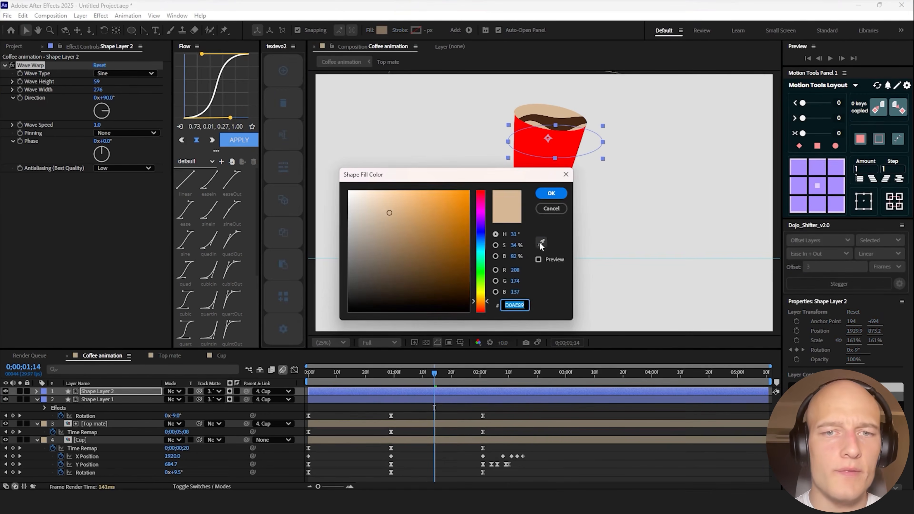
- Change Shape Layer 2's fill colour to the muted brown 5D493E and preview the two-tone coffee
{"action": "left_click", "coordinate": [540, 244]}
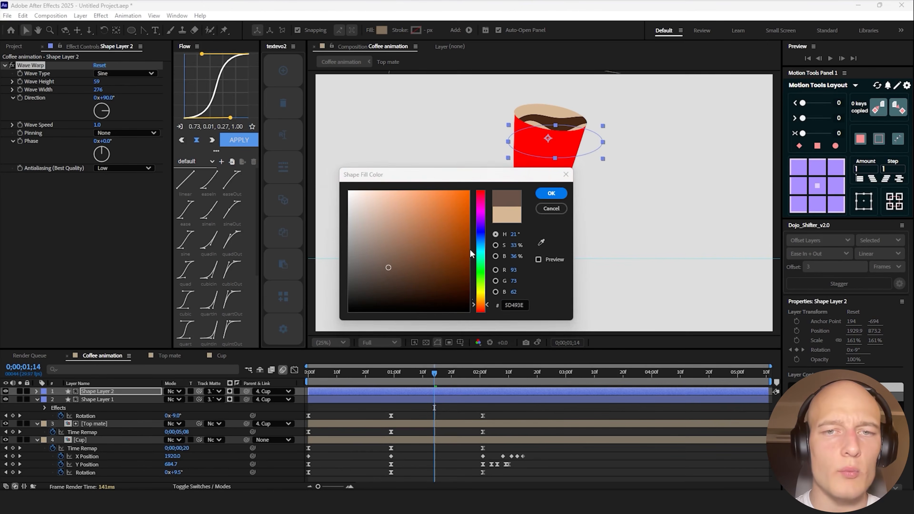
{"action": "left_click", "coordinate": [551, 193]}
{"action": "left_click_drag", "start_coordinate": [372, 375], "coordinate": [300, 377]}
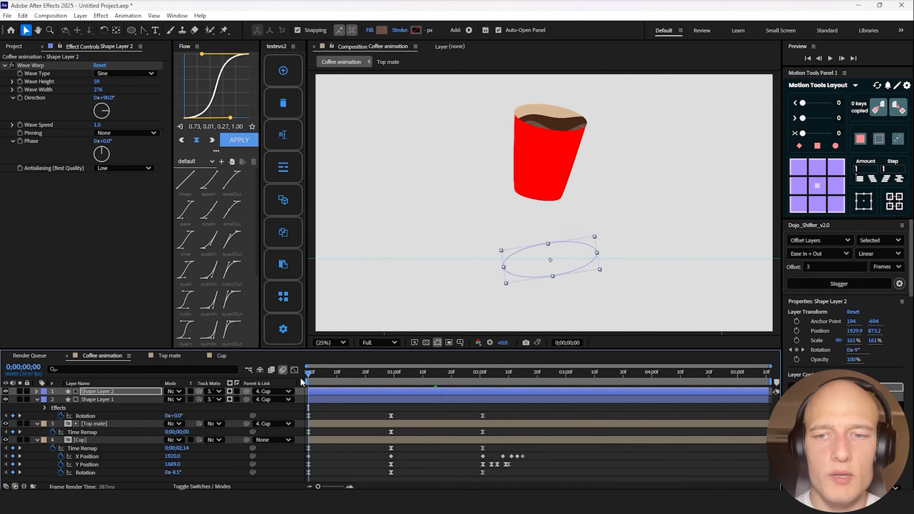
{"action": "left_click", "coordinate": [339, 411]}
{"action": "key", "text": "space"}
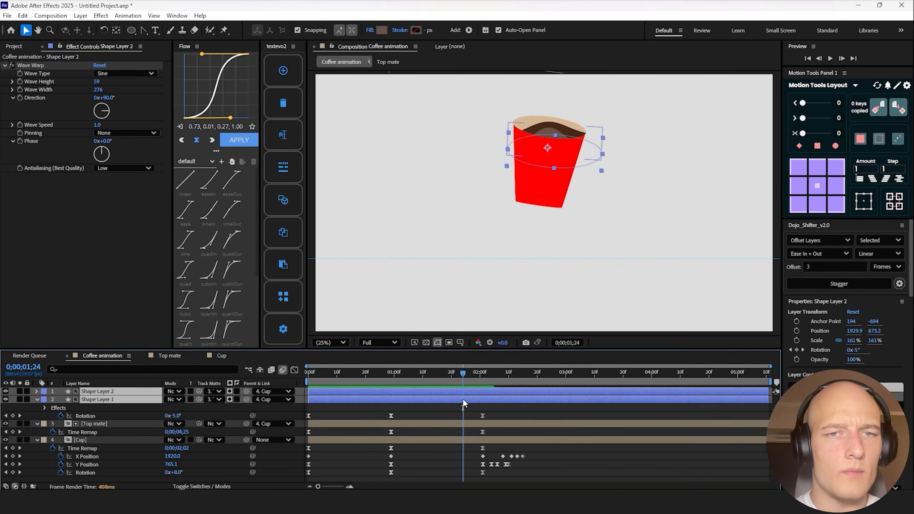
- Move Shape Layer 1 and Shape Layer 2 slightly down together inside the cup and preview the animation
{"action": "left_click_drag", "start_coordinate": [557, 144], "coordinate": [557, 152]}
{"action": "left_click_drag", "start_coordinate": [364, 371], "coordinate": [300, 384]}
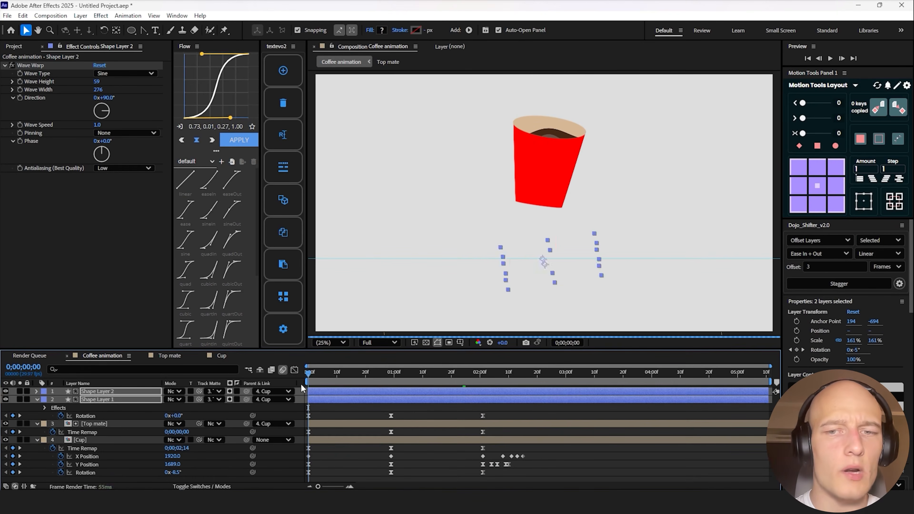
{"action": "left_click", "coordinate": [352, 409]}
{"action": "key", "text": "space"}
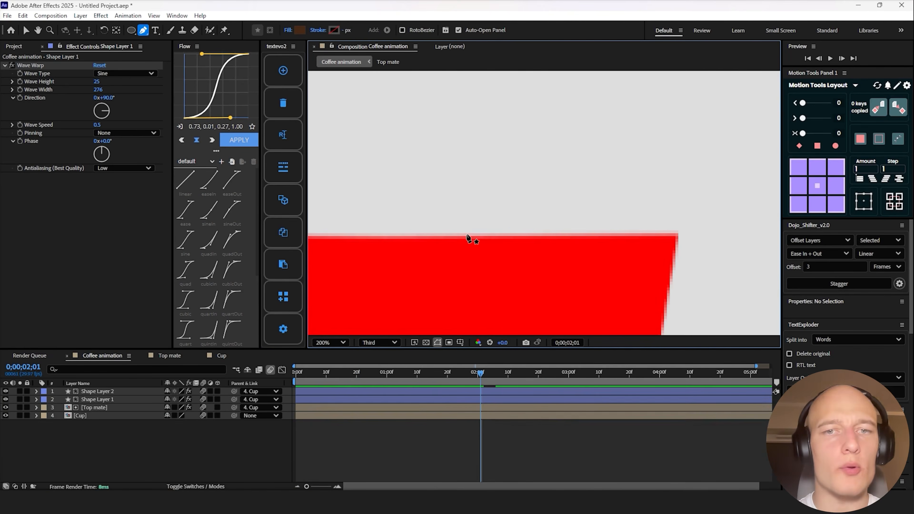
- Draw a closed teardrop-shaped coffee splash with the Pen tool along the cup's right rim at 0;00;02;01, and centre its anchor point
{"action": "left_click_drag", "start_coordinate": [466, 234], "coordinate": [491, 231]}
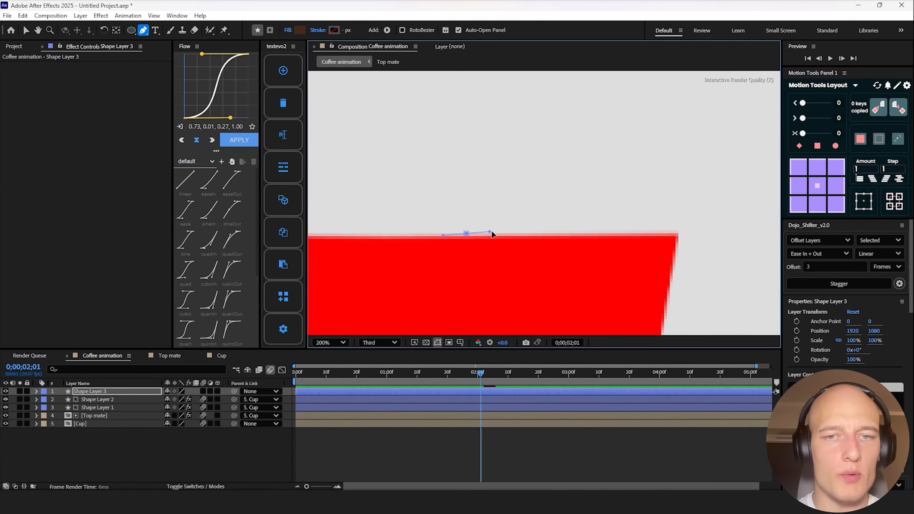
{"action": "left_click_drag", "start_coordinate": [606, 166], "coordinate": [650, 161]}
{"action": "left_click_drag", "start_coordinate": [663, 233], "coordinate": [619, 230]}
{"action": "left_click_drag", "start_coordinate": [650, 161], "coordinate": [690, 160]}
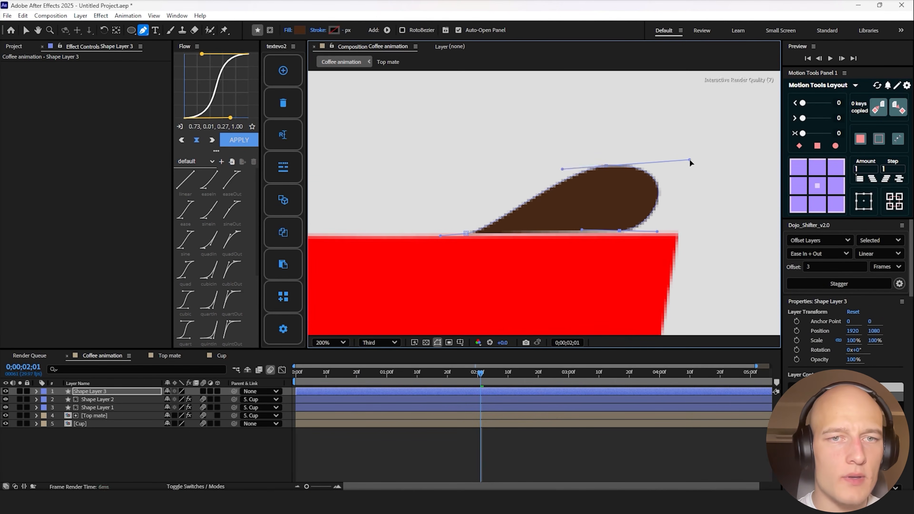
{"action": "left_click_drag", "start_coordinate": [620, 231], "coordinate": [623, 231]}
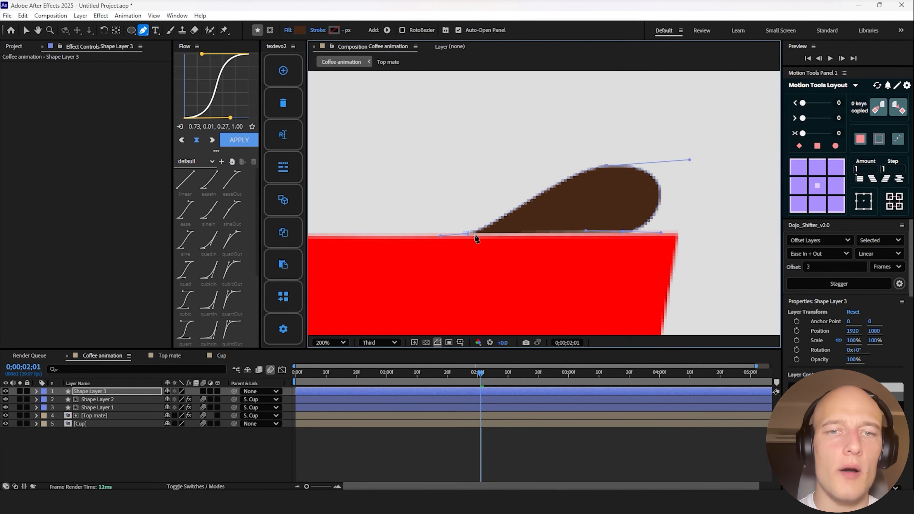
{"action": "left_click", "coordinate": [466, 233]}
{"action": "key", "text": "ctrl+alt+Home"}
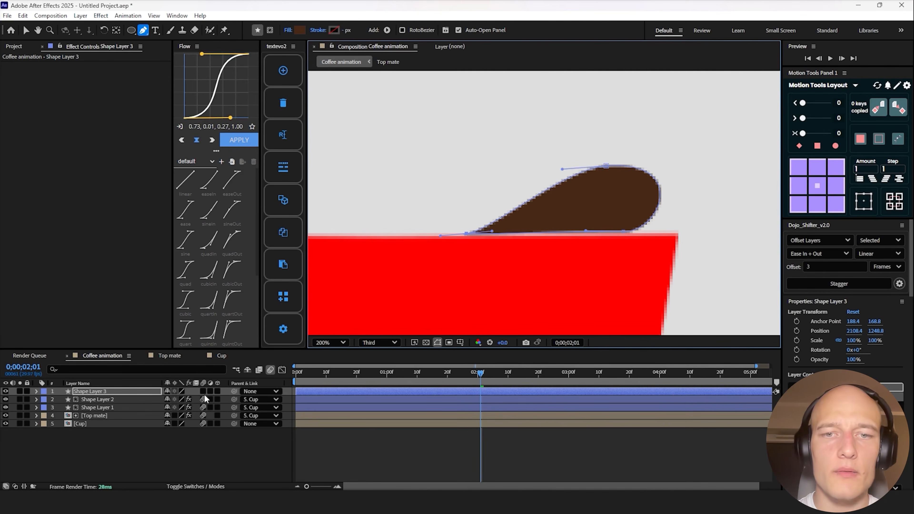
- Keyframe Shape Layer 3's Path at 0;00;02;01 and trim the layer's start to that time
{"action": "left_click", "coordinate": [125, 368]}
{"action": "type", "text": "path"}
{"action": "left_click", "coordinate": [494, 392]}
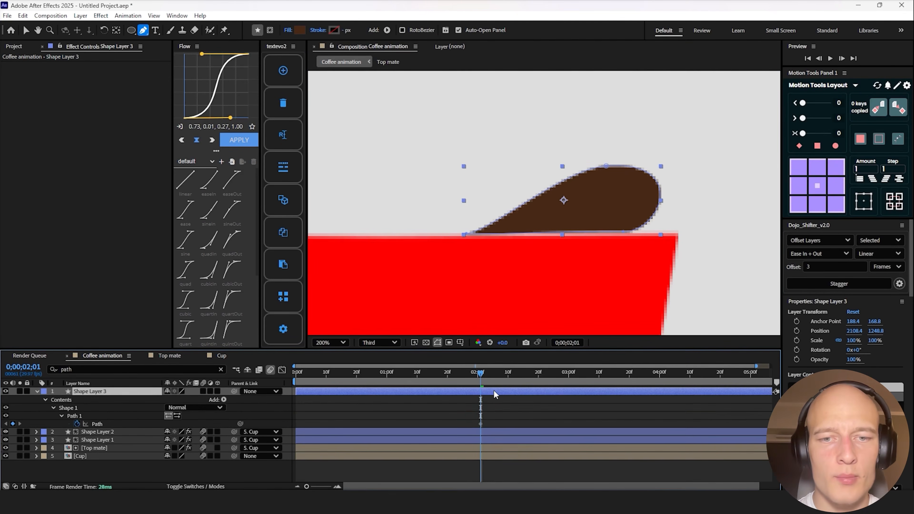
{"action": "key", "text": "alt+bracketleft"}
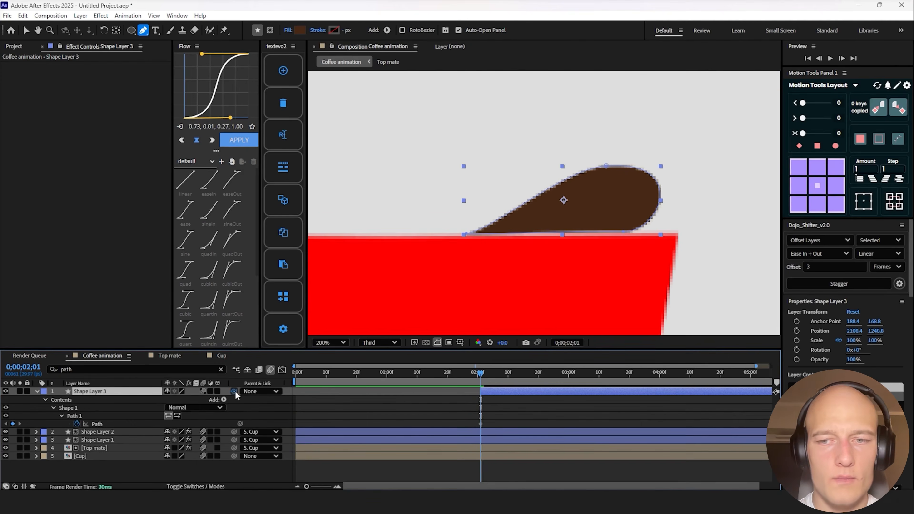
- Parent Shape Layer 3 to Cup and lower the splash to Y position 581.8 so it sits on the rim
{"action": "left_click_drag", "start_coordinate": [234, 392], "coordinate": [79, 456]}
{"action": "left_click", "coordinate": [489, 375]}
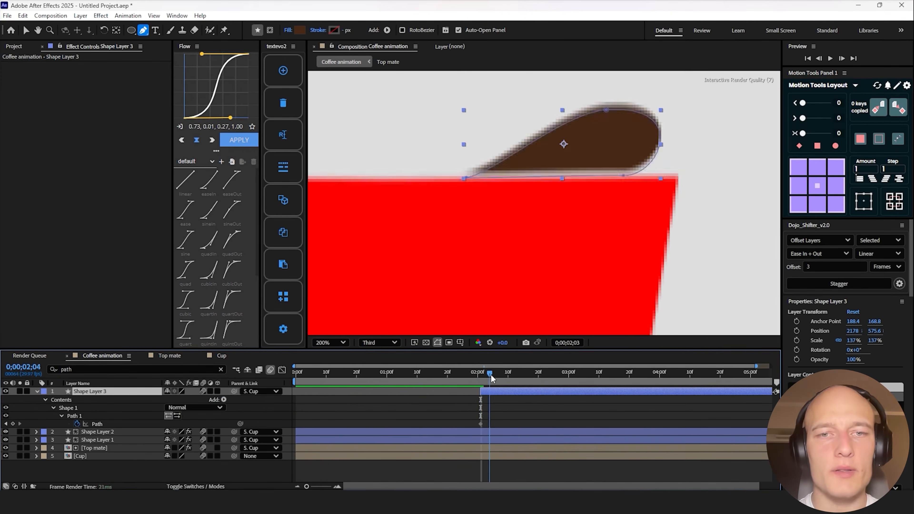
{"action": "left_click_drag", "start_coordinate": [491, 376], "coordinate": [547, 374]}
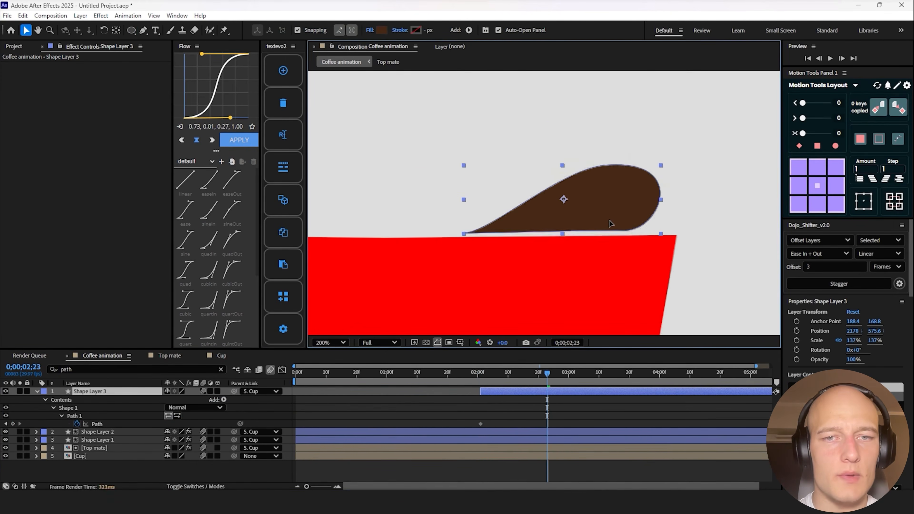
{"action": "left_click_drag", "start_coordinate": [608, 218], "coordinate": [609, 222]}
{"action": "mouse_move", "coordinate": [546, 375]}
{"action": "left_mouse_down"}
{"action": "mouse_move", "coordinate": [474, 378]}
{"action": "mouse_move", "coordinate": [532, 376]}
{"action": "left_mouse_up"}
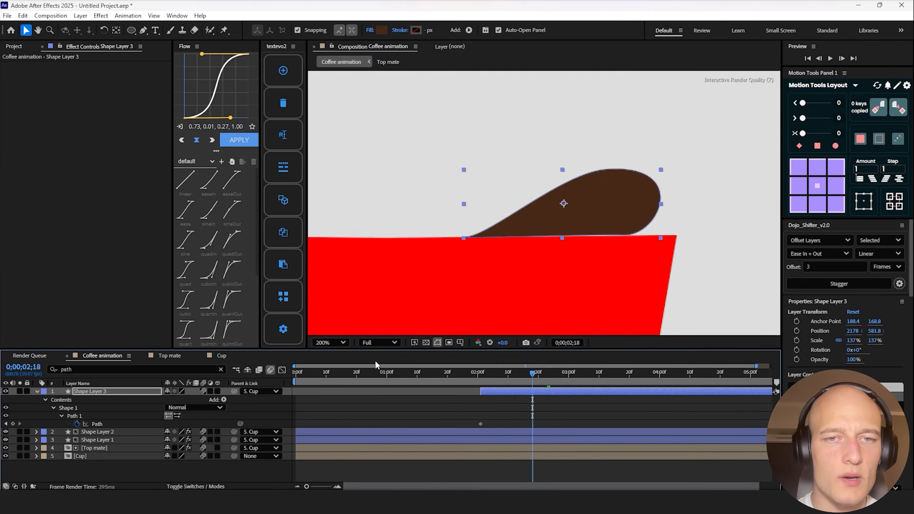
- Pull the splash's upper curve down into a flatter arch at 0;00;02;02 to keyframe Shape Layer 3's Path
{"action": "left_click", "coordinate": [329, 341]}
{"action": "mouse_move", "coordinate": [481, 375]}
{"action": "left_mouse_down"}
{"action": "mouse_move", "coordinate": [495, 375]}
{"action": "mouse_move", "coordinate": [482, 375]}
{"action": "left_mouse_up"}
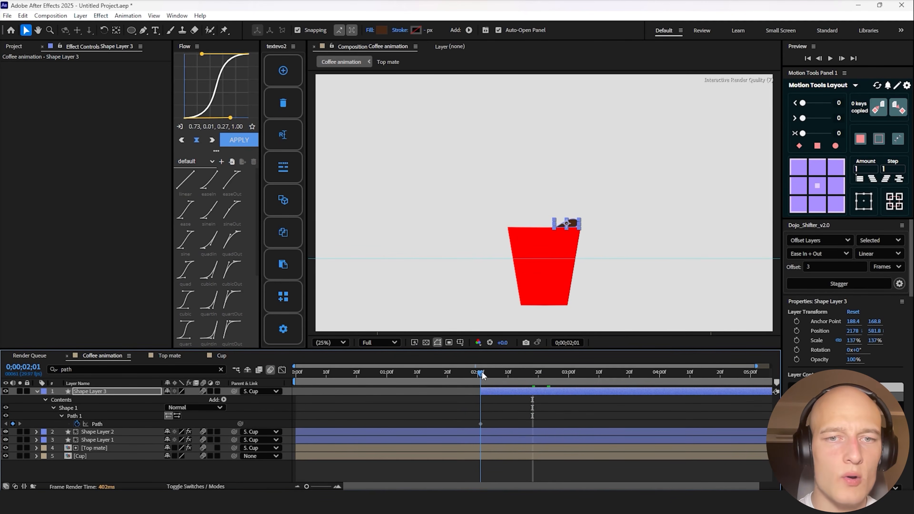
{"action": "scroll", "coordinate": [483, 374], "scroll_direction": "up", "scroll_amount": 4}
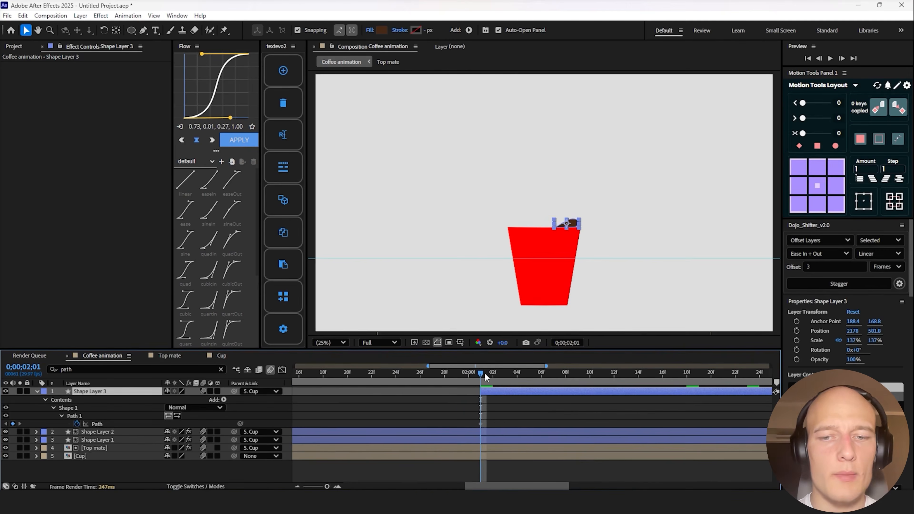
{"action": "left_click_drag", "start_coordinate": [484, 373], "coordinate": [492, 373]}
{"action": "left_click", "coordinate": [330, 342]}
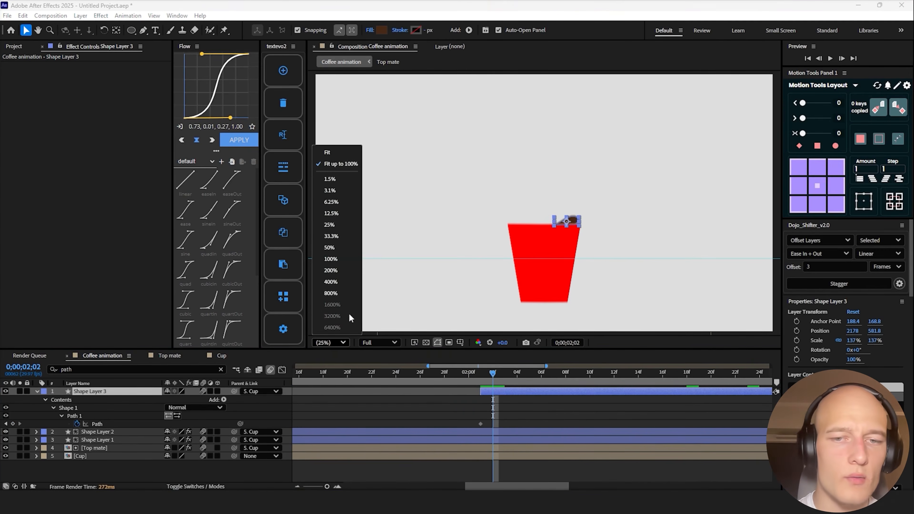
{"action": "left_click", "coordinate": [344, 256]}
{"action": "left_click_drag", "start_coordinate": [599, 277], "coordinate": [572, 267]}
{"action": "left_click_drag", "start_coordinate": [539, 217], "coordinate": [534, 221]}
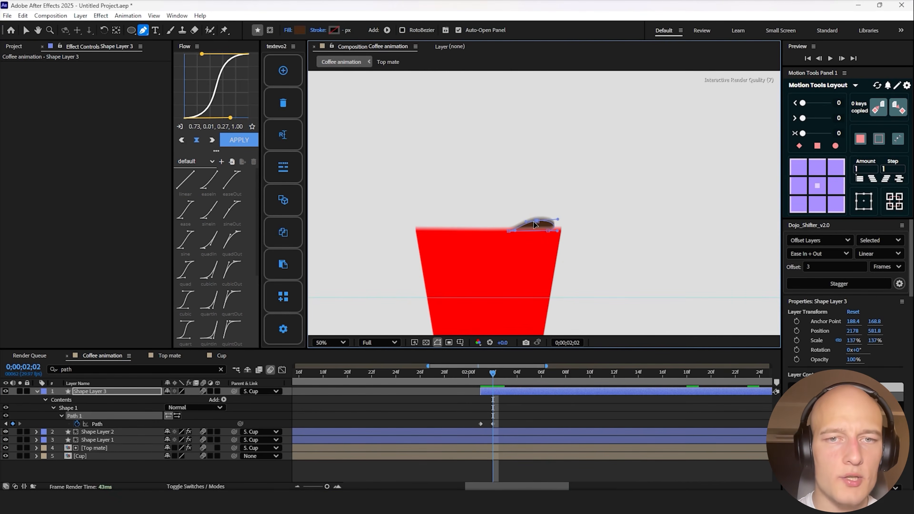
- Flatten the splash path onto the rim at 0;00;02;03 and trim Shape Layer 3's end just after that keyframe
{"action": "key", "text": "Page_Down"}
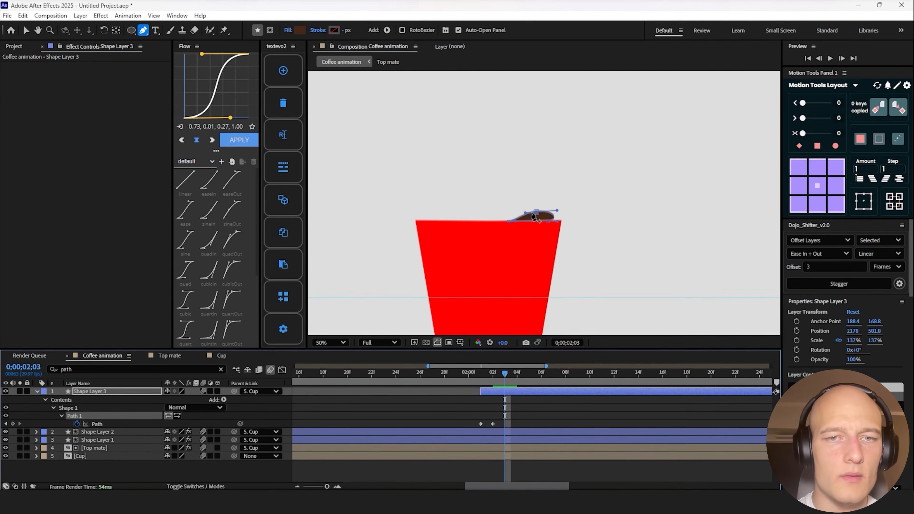
{"action": "left_click_drag", "start_coordinate": [532, 215], "coordinate": [532, 223]}
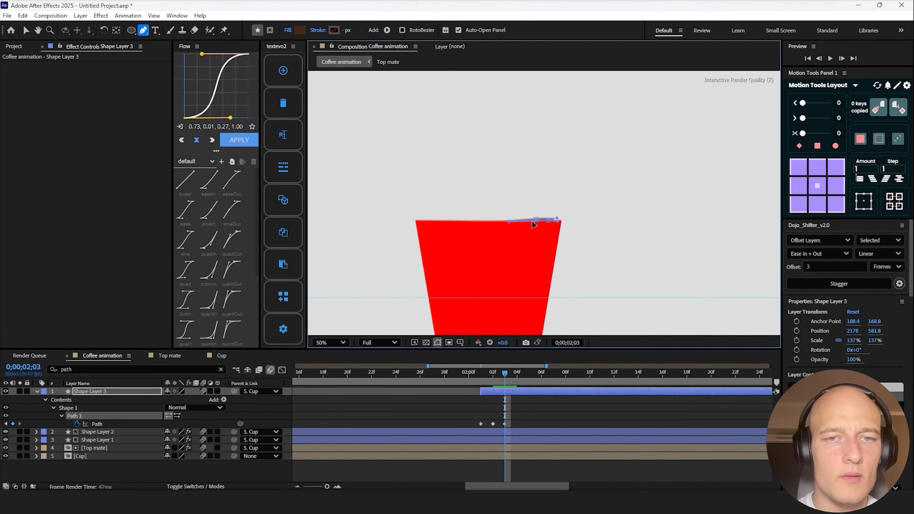
{"action": "left_click", "coordinate": [515, 391]}
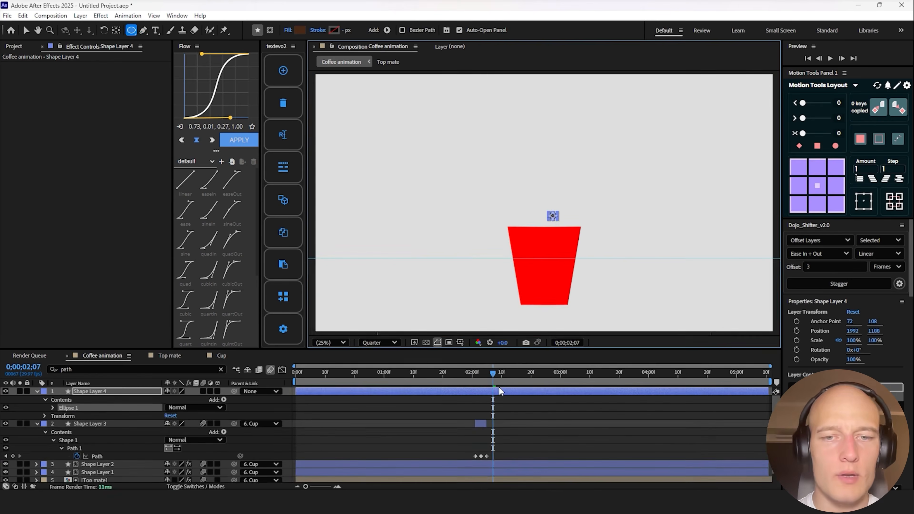
- Trim the start of the small ellipse droplet, Shape Layer 4, to 0;00;02;03 and parent it to Cup
{"action": "mouse_move", "coordinate": [496, 376]}
{"action": "left_mouse_down"}
{"action": "mouse_move", "coordinate": [467, 377]}
{"action": "mouse_move", "coordinate": [482, 378]}
{"action": "left_mouse_up"}
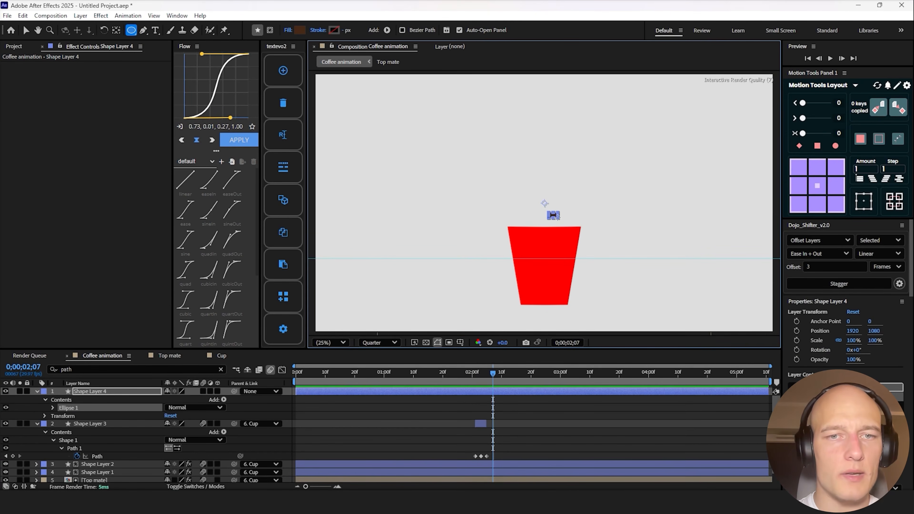
{"action": "left_click_drag", "start_coordinate": [475, 373], "coordinate": [480, 377]}
{"action": "left_click", "coordinate": [487, 393]}
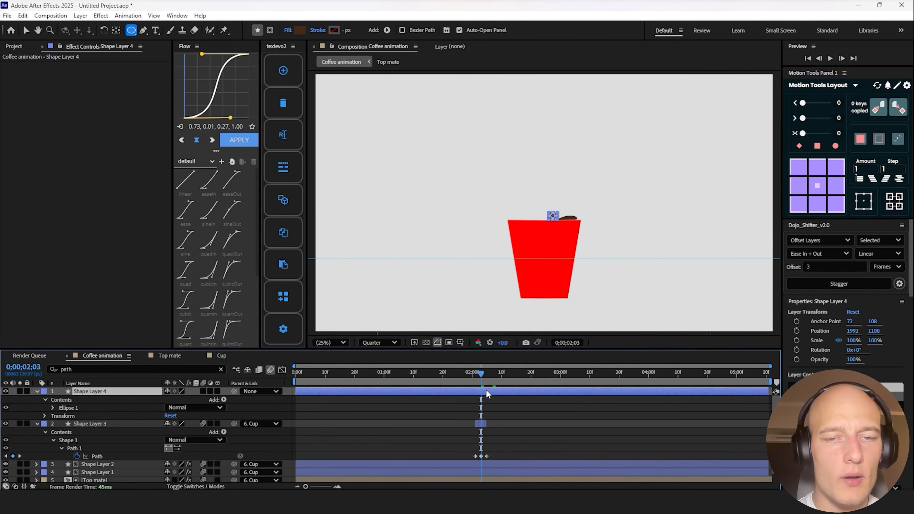
{"action": "key", "text": "alt+bracketleft"}
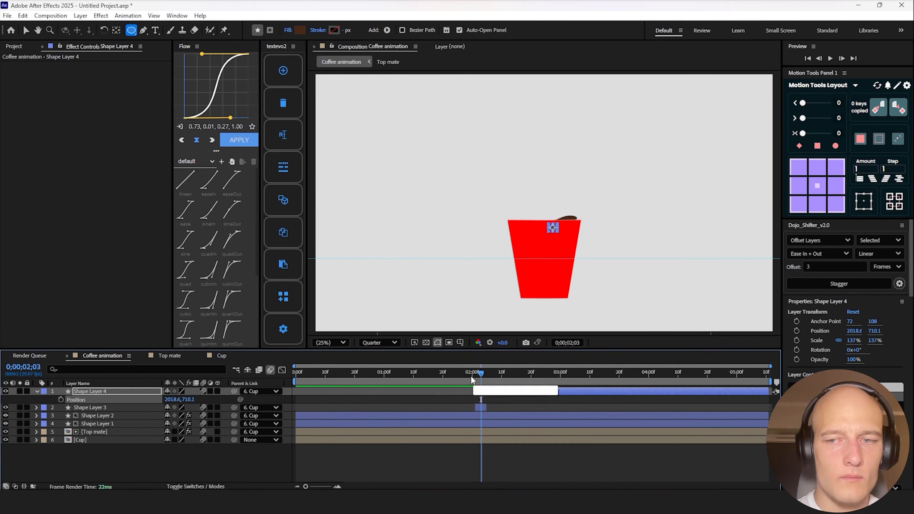
- Keyframe Shape Layer 4's Position at Y 960.1 at 0;00;02;03, Y -259.9 at 0;00;02;13 and Y 1200.1 at 0;00;02;24
{"action": "left_click_drag", "start_coordinate": [481, 375], "coordinate": [510, 375]}
{"action": "left_click_drag", "start_coordinate": [188, 399], "coordinate": [140, 401]}
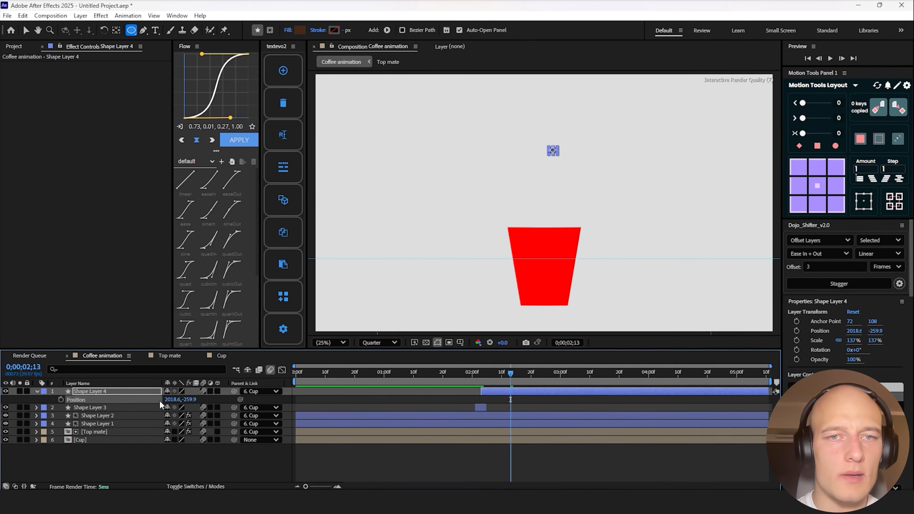
{"action": "key", "text": "alt+shift+p"}
{"action": "key", "text": "shift+Page_Up"}
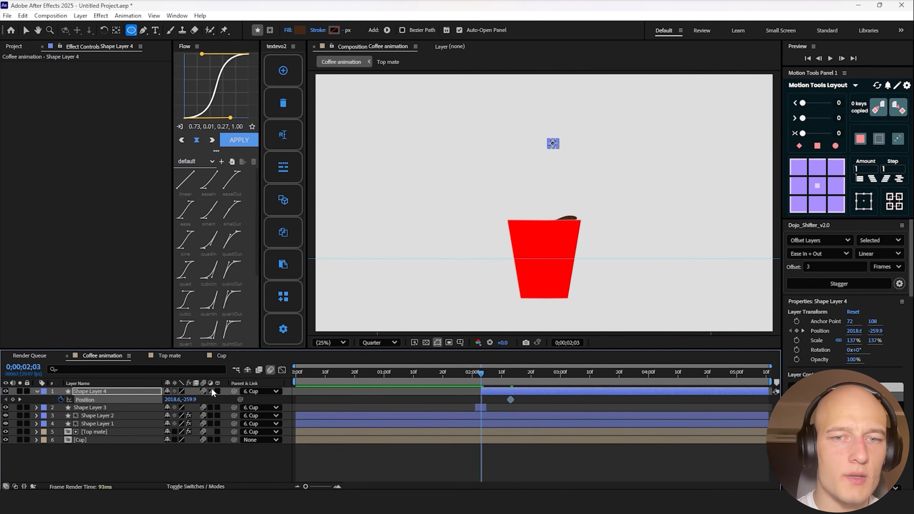
{"action": "left_click_drag", "start_coordinate": [553, 143], "coordinate": [553, 257]}
{"action": "left_click_drag", "start_coordinate": [467, 375], "coordinate": [542, 378]}
{"action": "left_click_drag", "start_coordinate": [190, 400], "coordinate": [259, 401]}
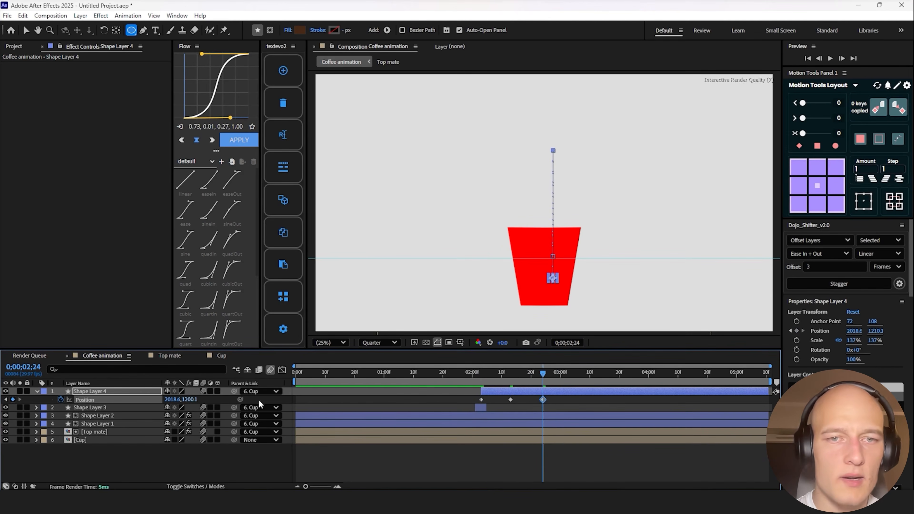
- Move Shape Layer 4 beneath the Cup layer and separate its Position into X and Y dimensions
{"action": "left_click", "coordinate": [372, 397]}
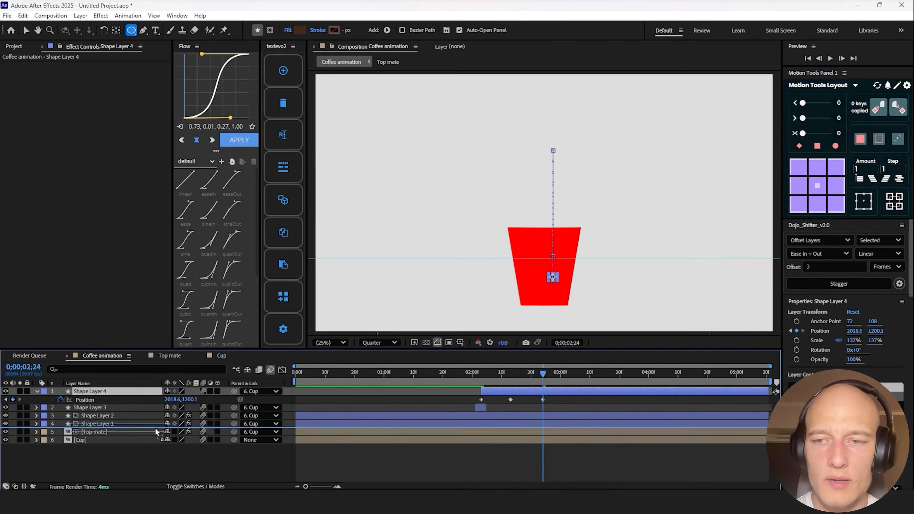
{"action": "left_click_drag", "start_coordinate": [157, 444], "coordinate": [157, 446]}
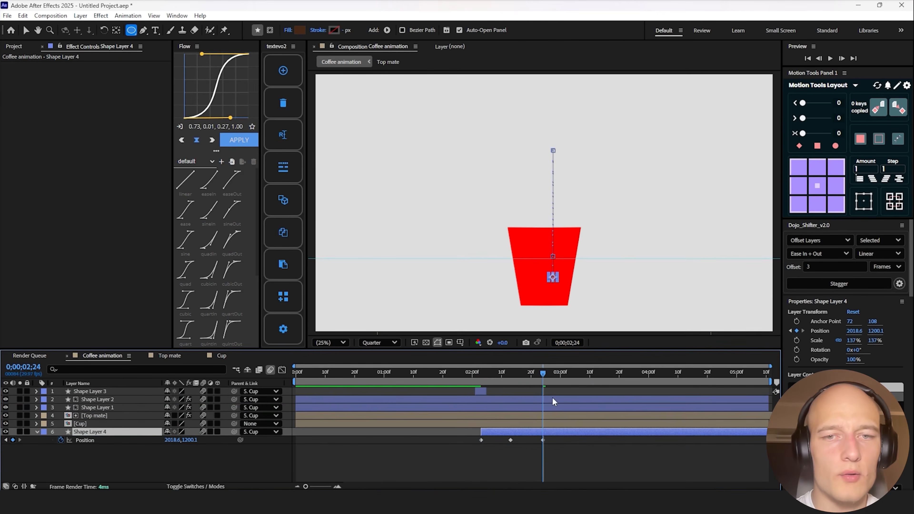
{"action": "left_click_drag", "start_coordinate": [557, 437], "coordinate": [441, 448]}
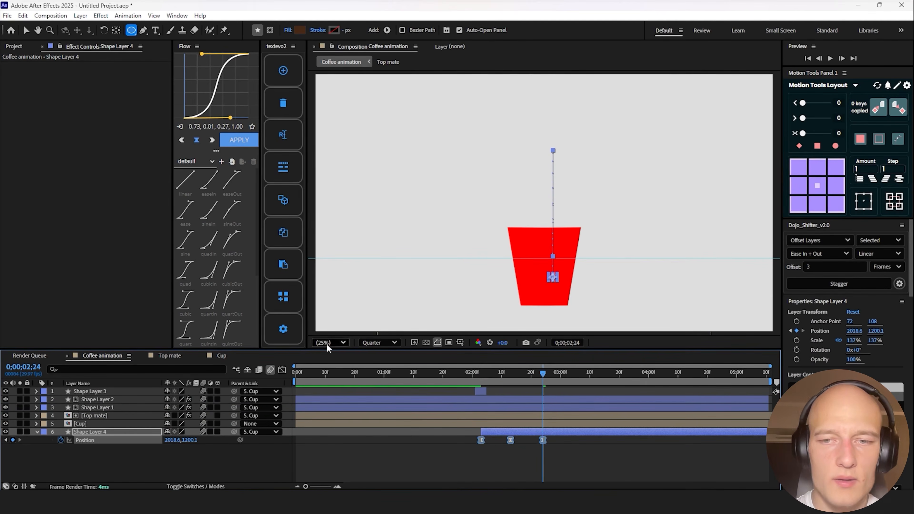
{"action": "left_click", "coordinate": [282, 369]}
{"action": "right_click", "coordinate": [102, 444]}
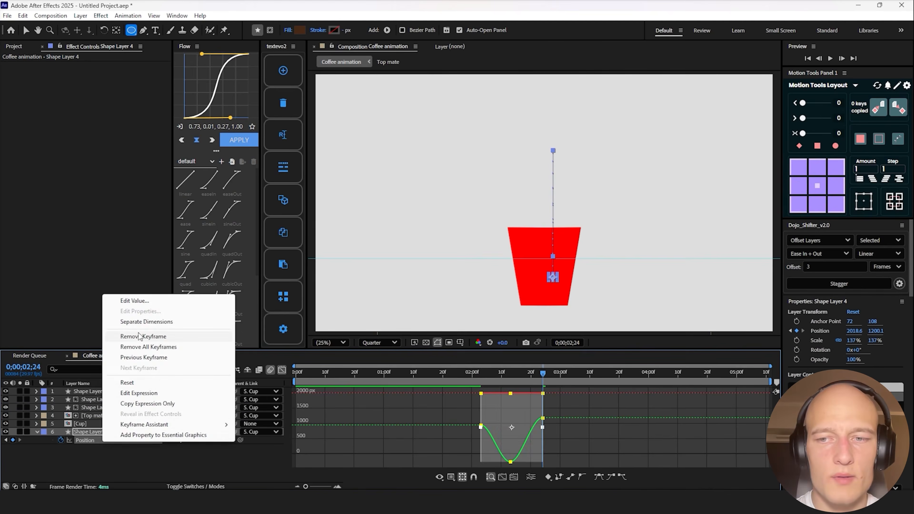
{"action": "left_click", "coordinate": [147, 322]}
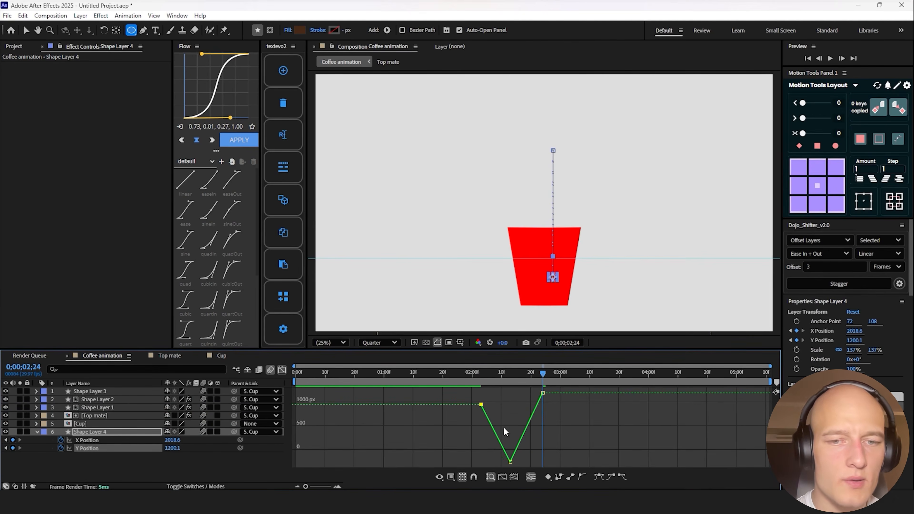
- Ease Shape Layer 4's Y Position keyframes into a fast launch, slow rounded peak and fast fall, and preview the droplet
{"action": "key", "text": "F9"}
{"action": "left_click_drag", "start_coordinate": [522, 462], "coordinate": [598, 462]}
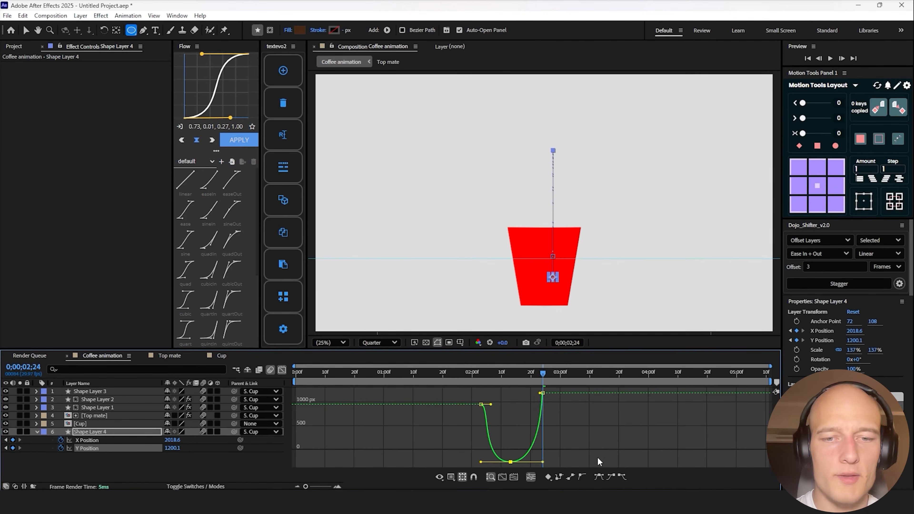
{"action": "left_click_drag", "start_coordinate": [491, 404], "coordinate": [458, 431]}
{"action": "left_click", "coordinate": [482, 462]}
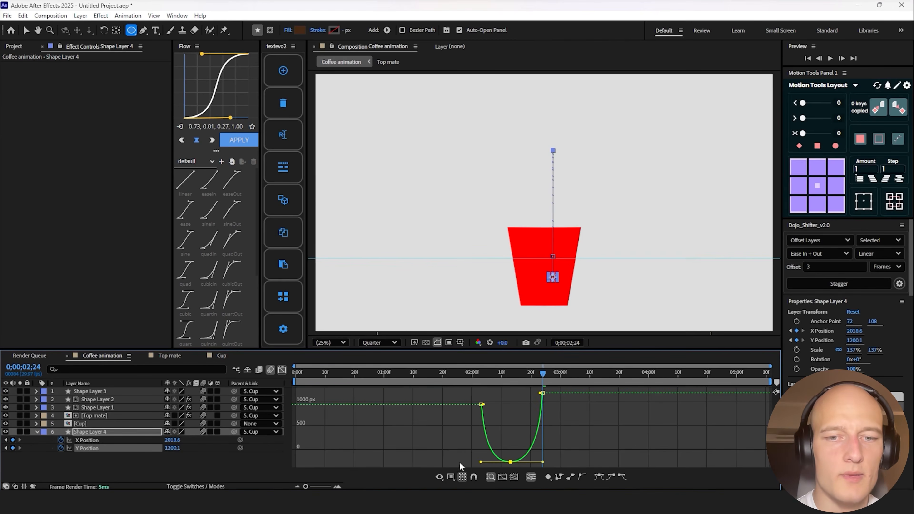
{"action": "left_click", "coordinate": [282, 371]}
{"action": "left_click", "coordinate": [455, 375]}
{"action": "key", "text": "space"}
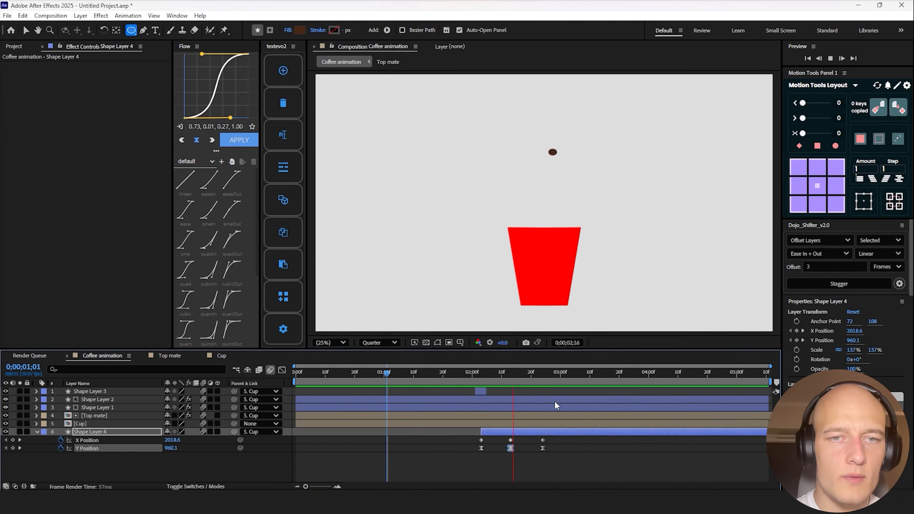
{"action": "key", "text": "space"}
- Stretch Shape Layer 4's Y Position keyframes over a longer time, with the peak at 0;00;02;19
{"action": "left_click_drag", "start_coordinate": [554, 439], "coordinate": [542, 449]}
{"action": "left_click_drag", "start_coordinate": [543, 448], "coordinate": [577, 448]}
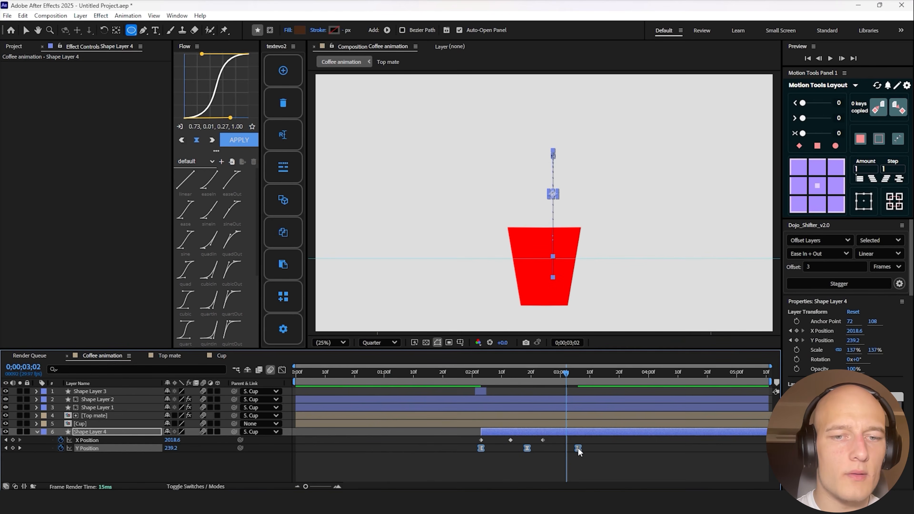
{"action": "left_click", "coordinate": [527, 384]}
- Apply Turbulent Displace to Shape Layer 4 and drive its Evolution with the expression time*20
{"action": "left_click", "coordinate": [530, 432]}
{"action": "key", "text": "ctrl+space"}
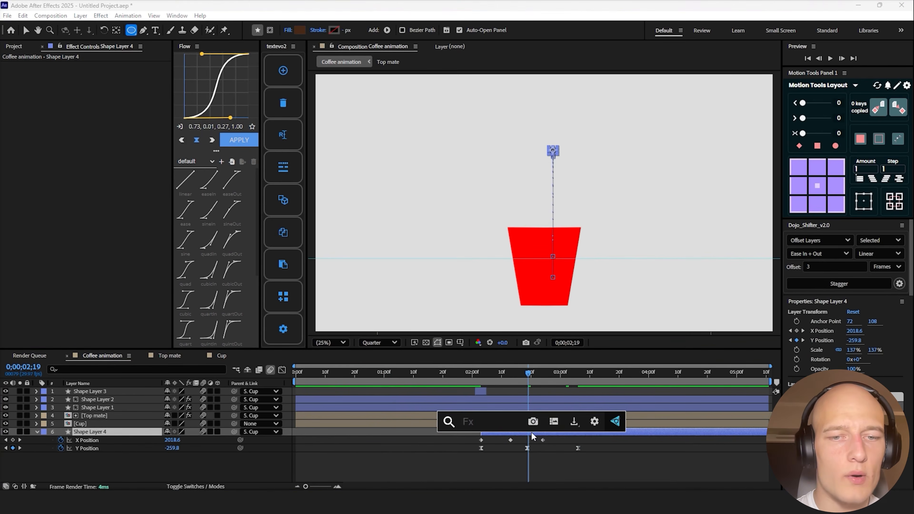
{"action": "type", "text": "turb"}
{"action": "key", "text": "Return"}
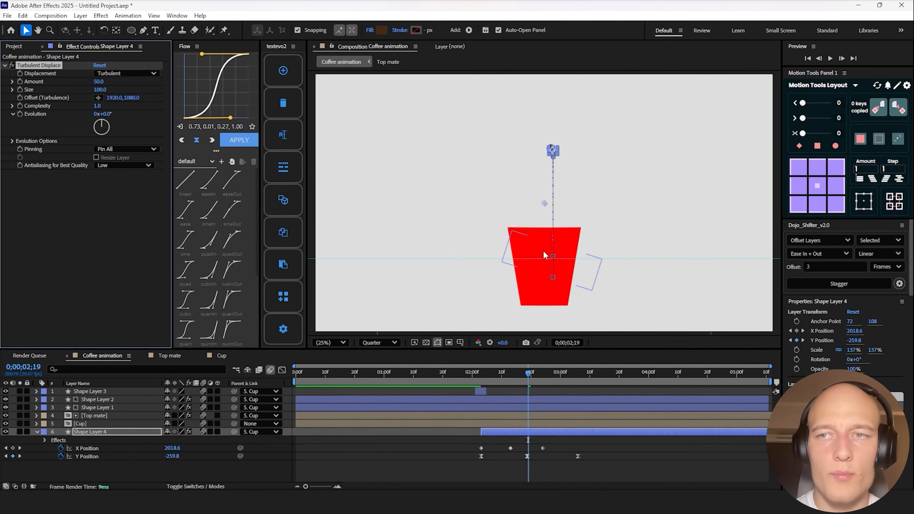
{"action": "left_click", "coordinate": [20, 113], "text": "alt"}
{"action": "type", "text": "time"}
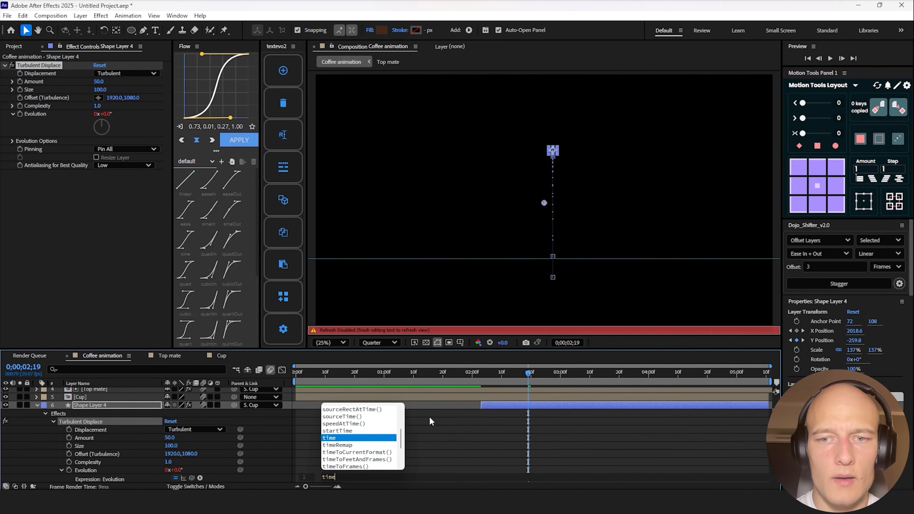
{"action": "type", "text": "*"}
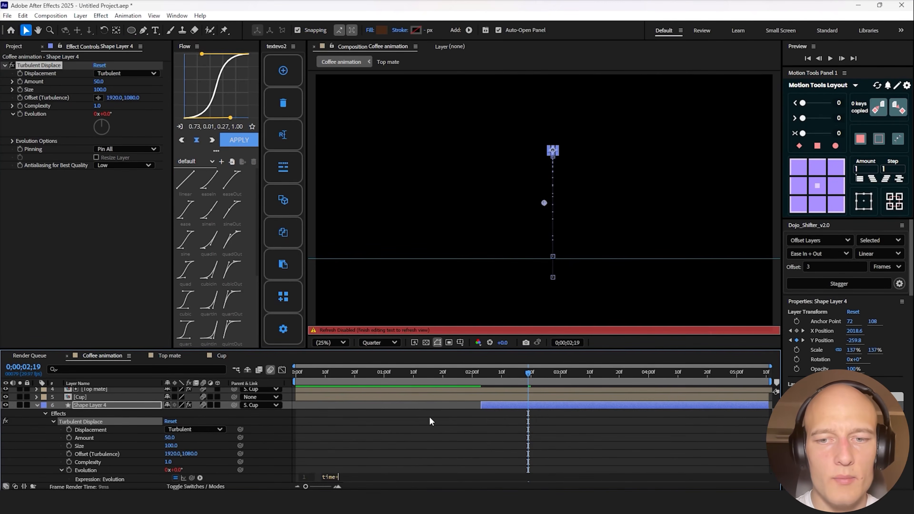
{"action": "type", "text": "20"}
{"action": "left_click", "coordinate": [529, 406]}
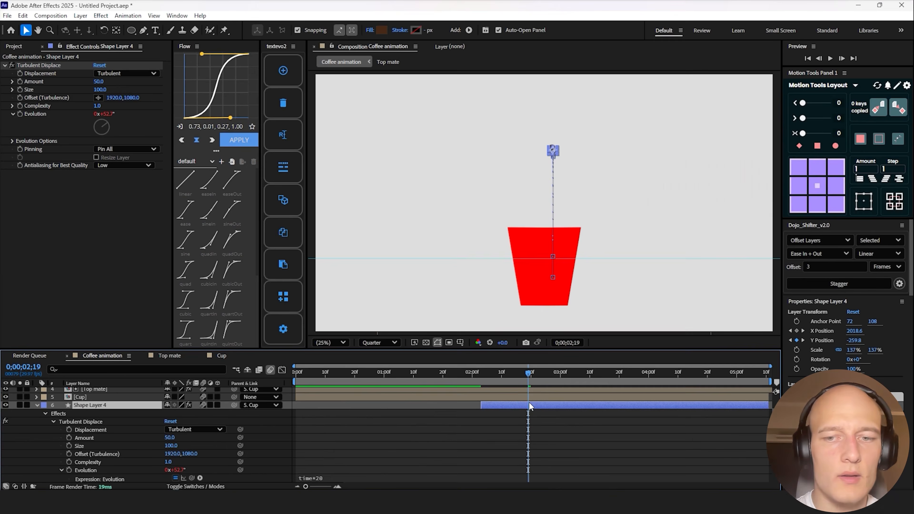
- Set Shape Layer 4's Turbulent Displace Amount to 22 and Size to 29
{"action": "key", "text": "p"}
{"action": "left_click_drag", "start_coordinate": [481, 373], "coordinate": [540, 374]}
{"action": "left_click_drag", "start_coordinate": [98, 82], "coordinate": [121, 79]}
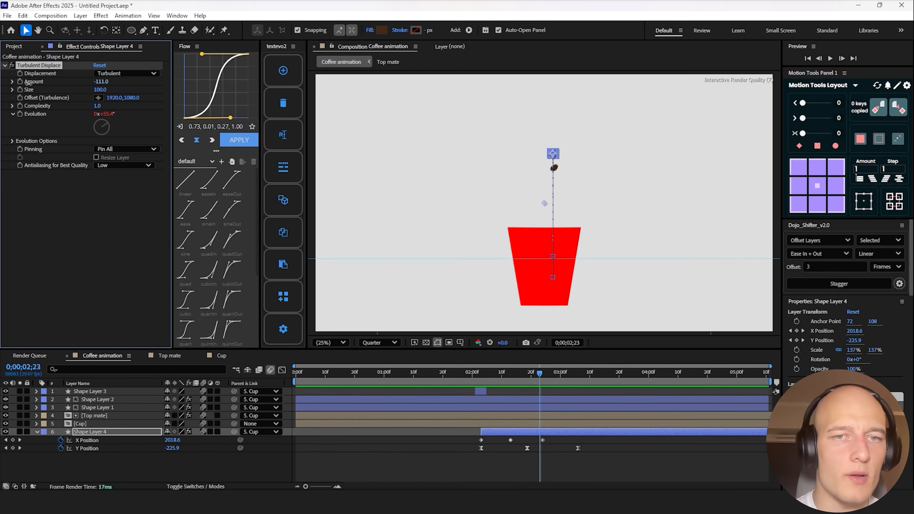
{"action": "left_click_drag", "start_coordinate": [29, 83], "coordinate": [88, 82]}
{"action": "left_click_drag", "start_coordinate": [100, 90], "coordinate": [69, 90]}
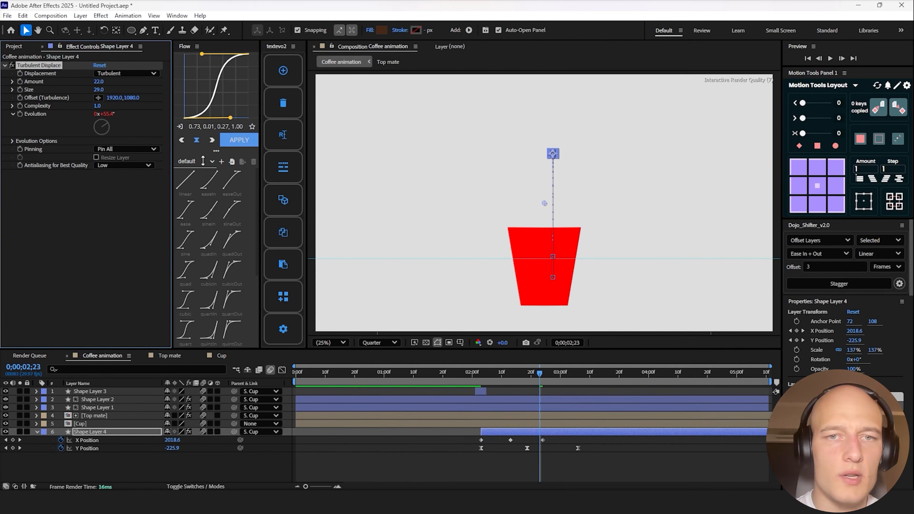
{"action": "left_click", "coordinate": [583, 460]}
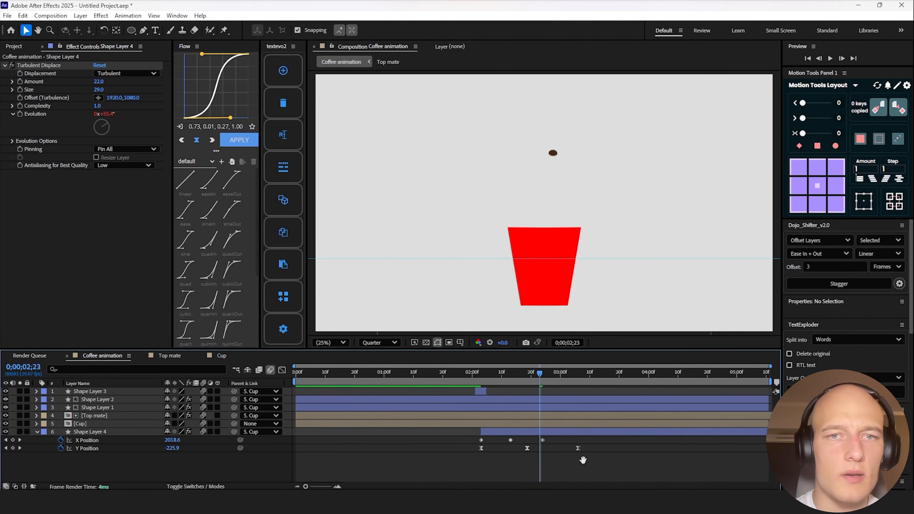
- Shift Shape Layer 4 about 6 frames earlier in time and preview the droplet against the cup's bounce
{"action": "left_click", "coordinate": [482, 368]}
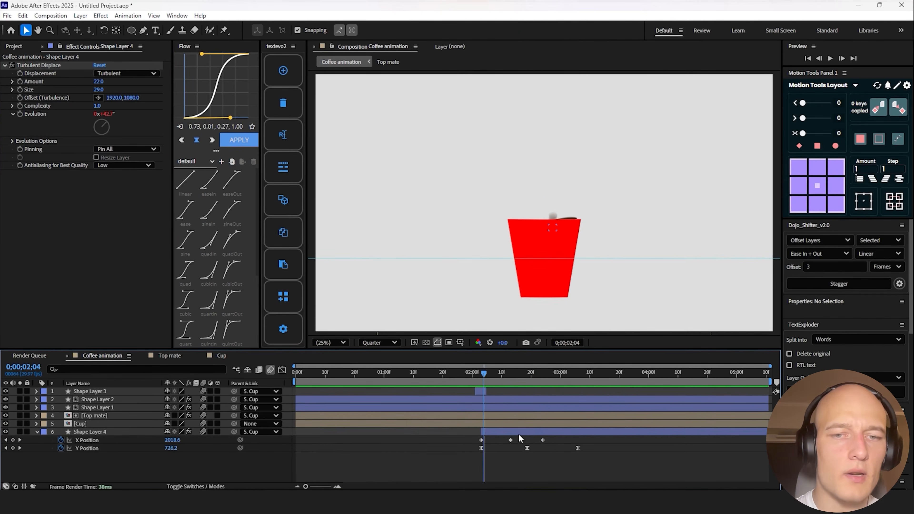
{"action": "left_click_drag", "start_coordinate": [519, 433], "coordinate": [501, 434]}
{"action": "left_click_drag", "start_coordinate": [404, 373], "coordinate": [389, 372]}
{"action": "key", "text": "space"}
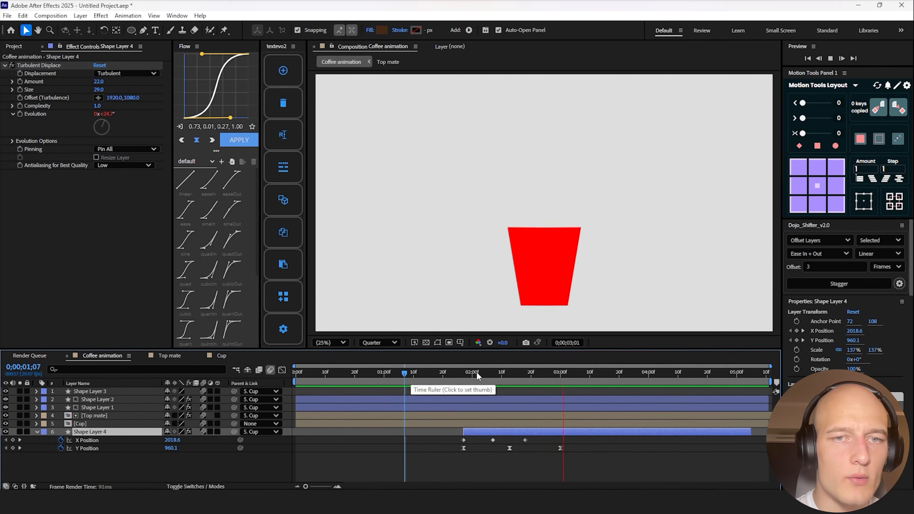
- Shift Shape Layer 4 about 5 frames later, bring its last Y Position keyframe to about 0;00;02;29, and preview the droplet
{"action": "left_click", "coordinate": [374, 372]}
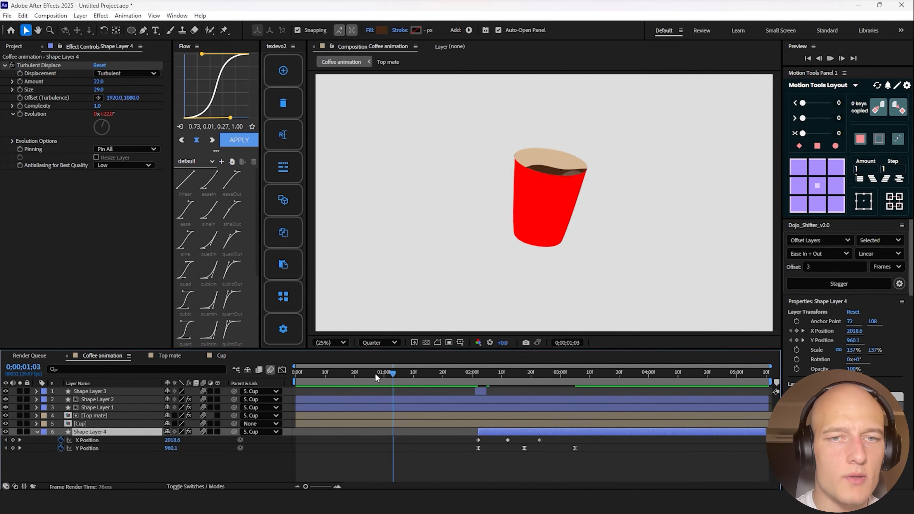
{"action": "key", "text": "space"}
{"action": "left_click", "coordinate": [625, 456]}
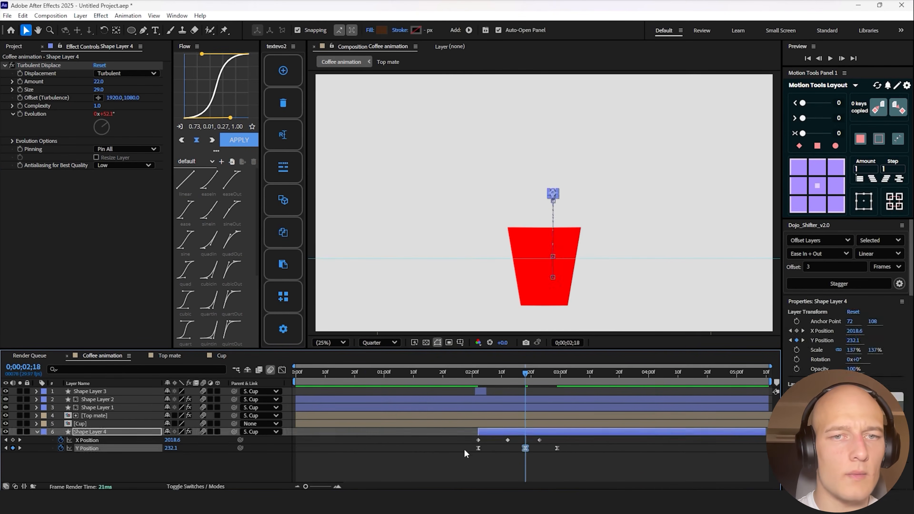
{"action": "left_click", "coordinate": [464, 451]}
{"action": "left_click", "coordinate": [464, 375]}
{"action": "key", "text": "space"}
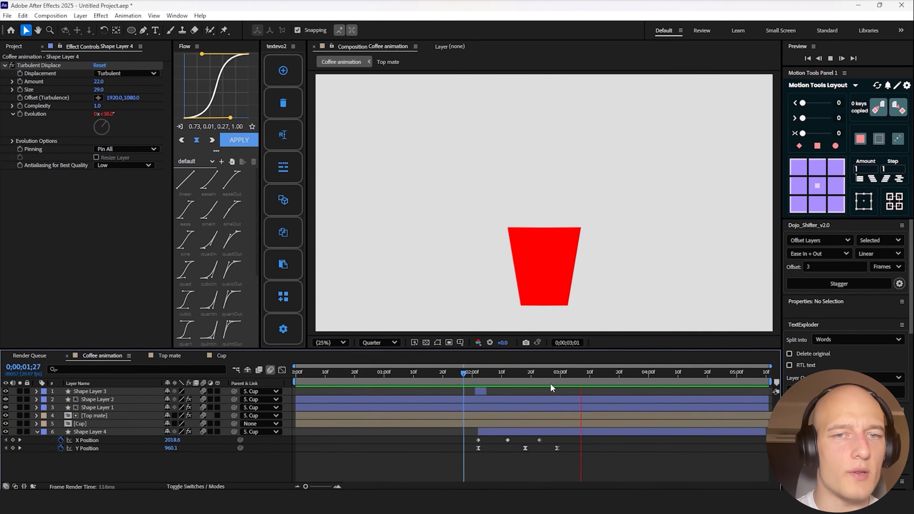
- Try Shape Layer 4's last Y Position keyframe at about 0;00;03;04 and preview the slower fall
{"action": "left_click", "coordinate": [436, 374]}
{"action": "left_click_drag", "start_coordinate": [557, 449], "coordinate": [571, 449]}
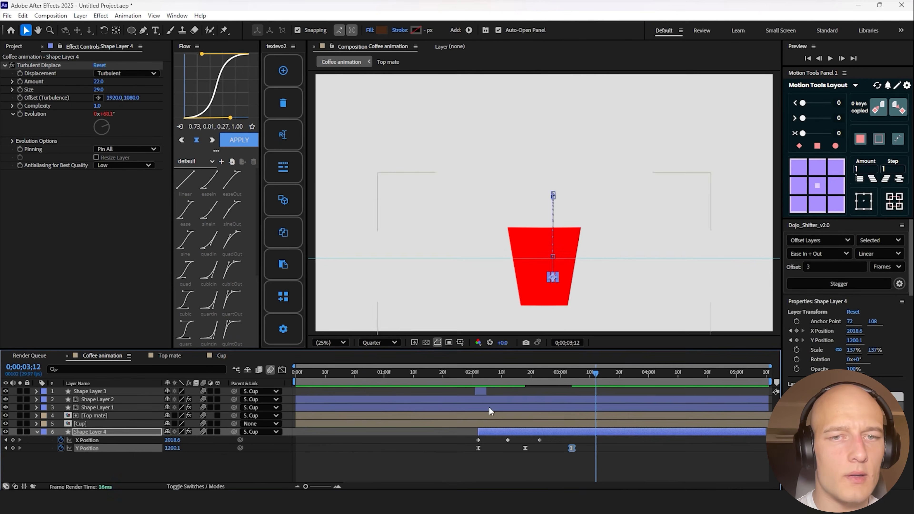
{"action": "left_click", "coordinate": [442, 376]}
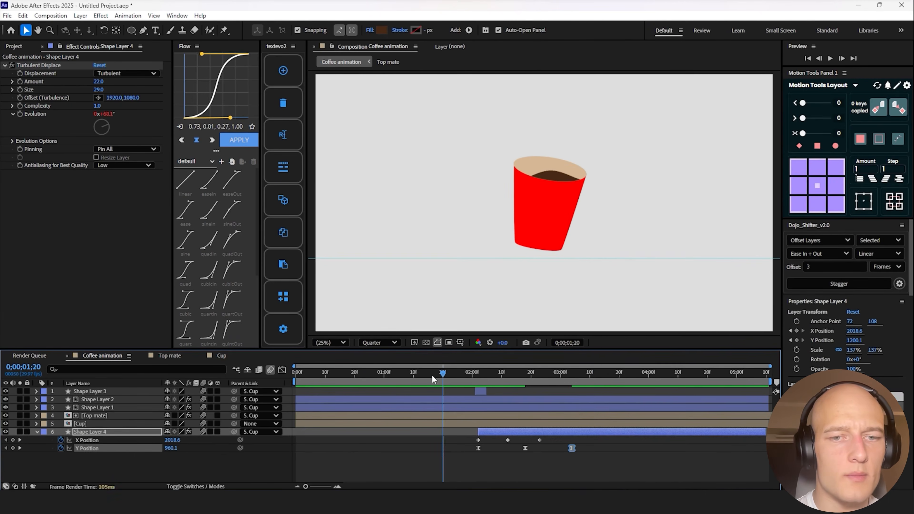
{"action": "left_click_drag", "start_coordinate": [432, 376], "coordinate": [419, 376]}
{"action": "key", "text": "space"}
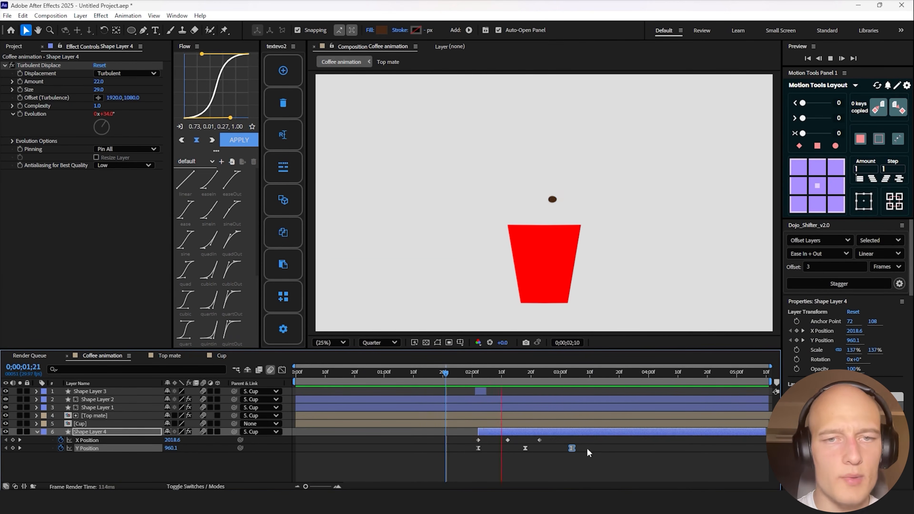
- Compress Shape Layer 4's Y Position keyframes proportionally so the peak sits at 0;00;02;12 and the last at about 0;00;02;22
{"action": "left_click", "coordinate": [524, 447]}
{"action": "left_click_drag", "start_coordinate": [580, 457], "coordinate": [537, 449]}
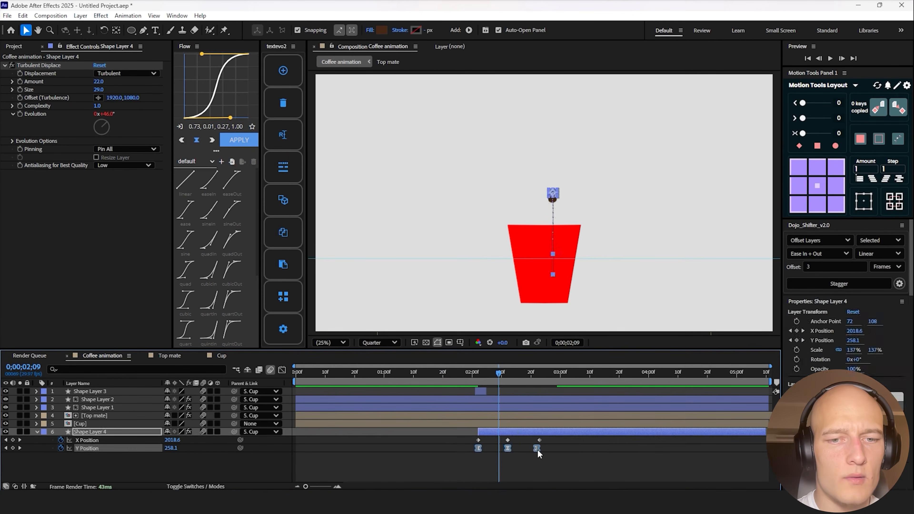
{"action": "left_click", "coordinate": [517, 440]}
- Try a duplicate of Shape Layer 4 with a peak Y Position of 394.1 at 0;00;02;12 and a smaller Scale
{"action": "left_click", "coordinate": [515, 431]}
{"action": "key", "text": "ctrl+d"}
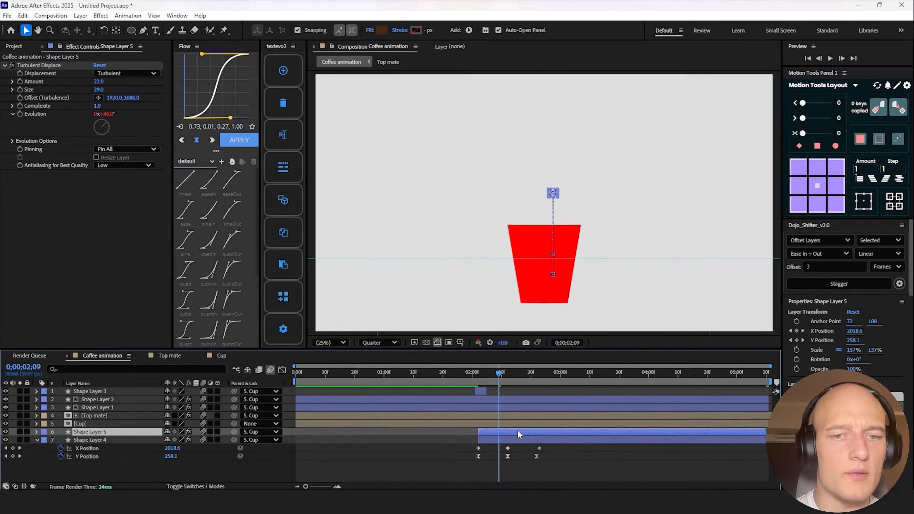
{"action": "key", "text": "u"}
{"action": "key", "text": "k"}
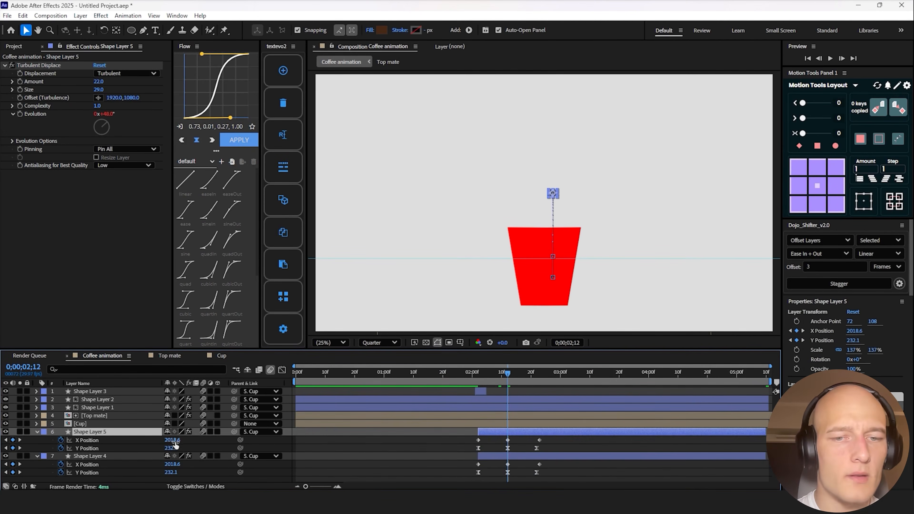
{"action": "left_click_drag", "start_coordinate": [174, 441], "coordinate": [180, 441]}
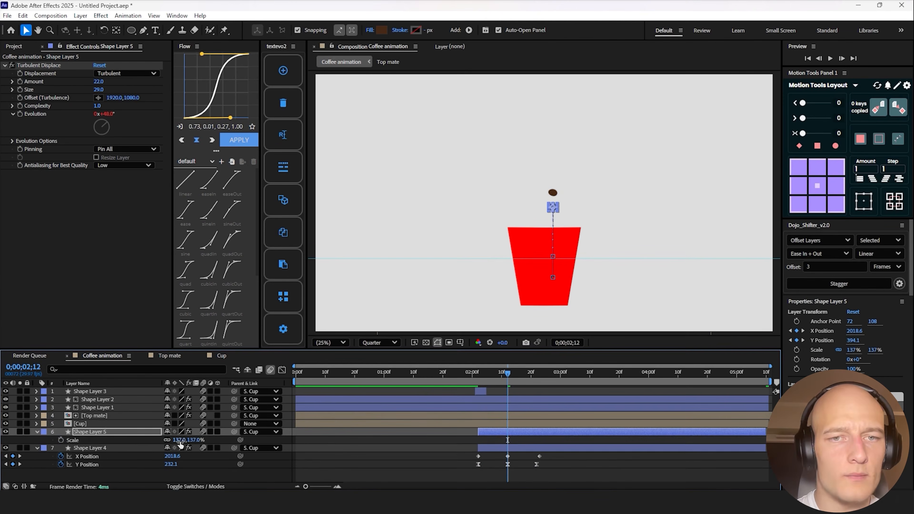
{"action": "left_click_drag", "start_coordinate": [179, 440], "coordinate": [101, 446]}
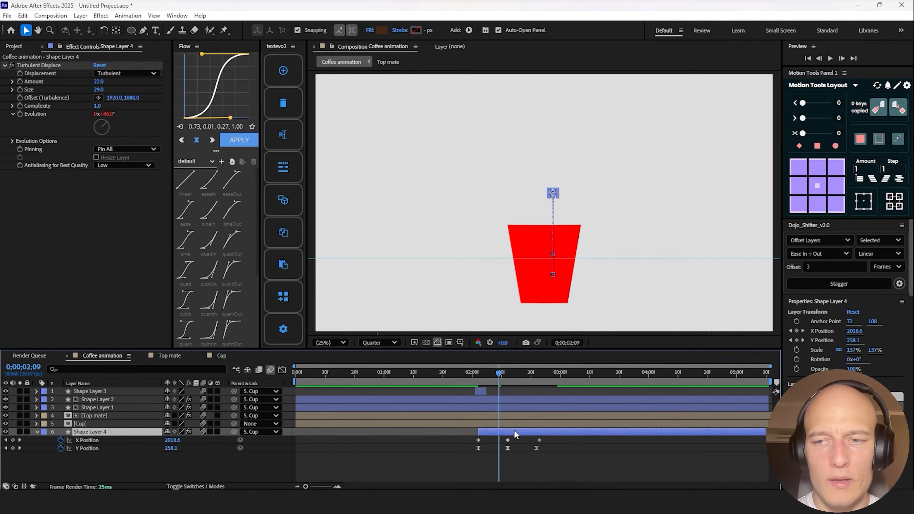
- Make a smaller droplet from a duplicate of Shape Layer 4, with Y Position 394.1 at 0;00;02;12 and Scale 55%
{"action": "left_click", "coordinate": [517, 431]}
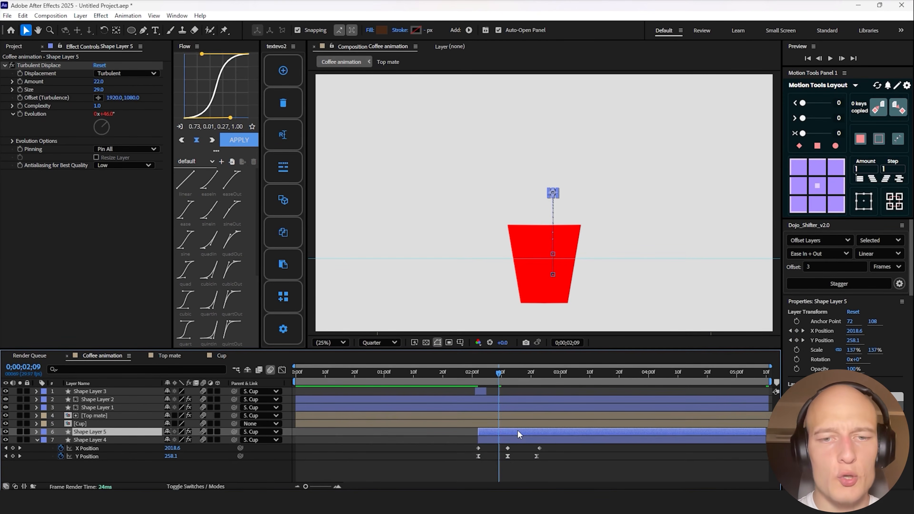
{"action": "key", "text": "u"}
{"action": "left_click_drag", "start_coordinate": [503, 375], "coordinate": [507, 374]}
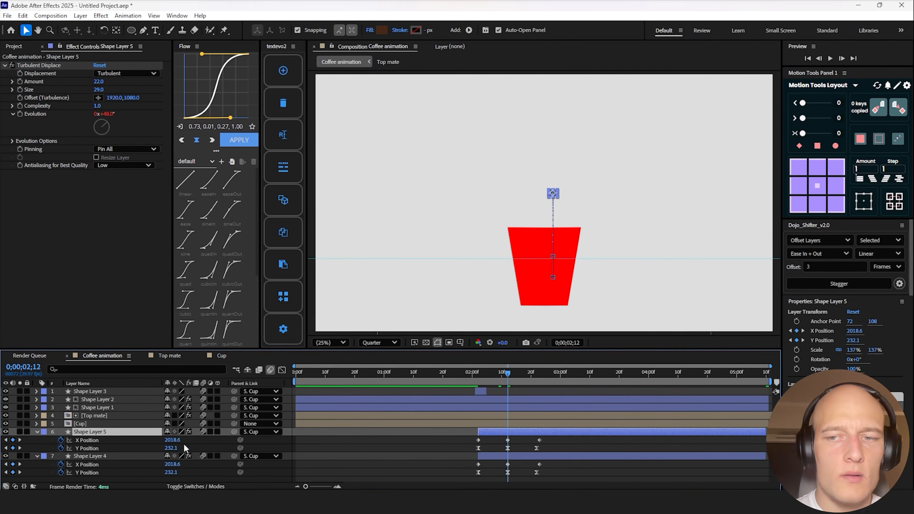
{"action": "mouse_move", "coordinate": [174, 444]}
{"action": "left_mouse_down"}
{"action": "mouse_move", "coordinate": [197, 445]}
{"action": "mouse_move", "coordinate": [189, 447]}
{"action": "left_mouse_up"}
{"action": "key", "text": "ctrl+z"}
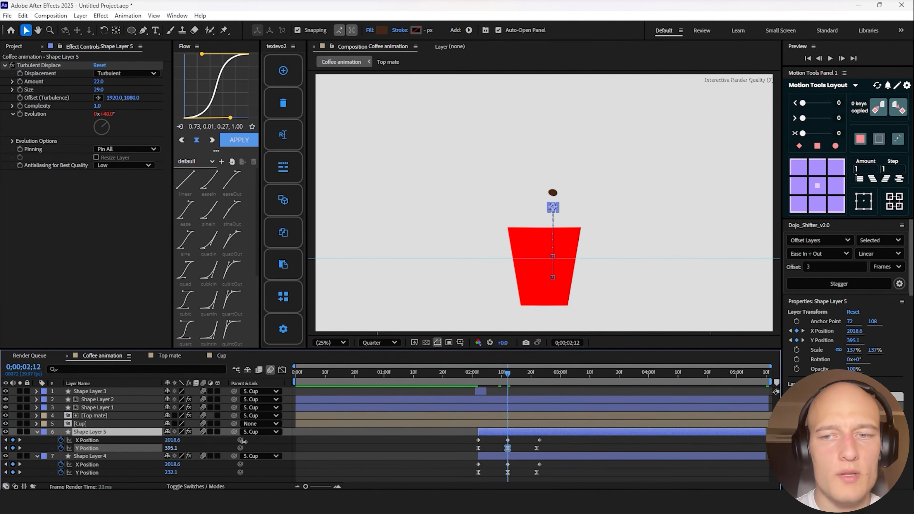
{"action": "key", "text": "s"}
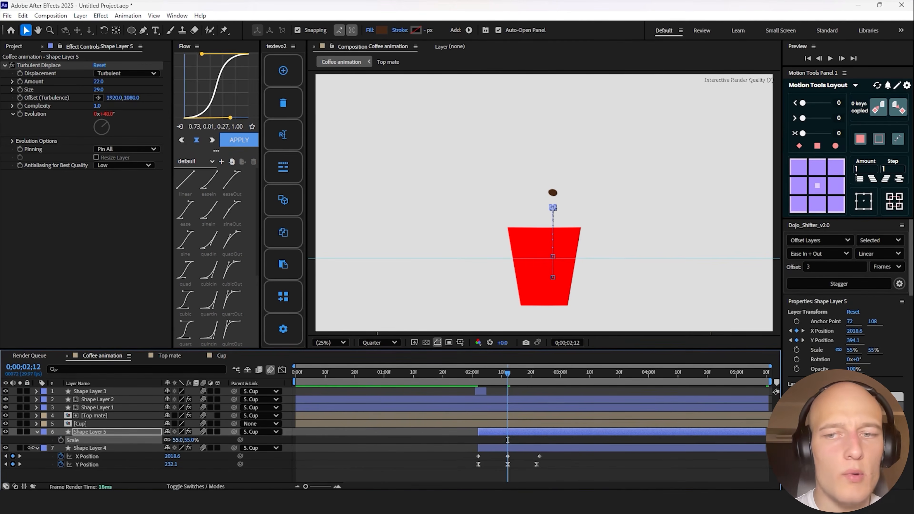
- Offset Shape Layer 5 about one frame later, reduce its Scale to 36.9%, and preview both droplets
{"action": "key", "text": "space"}
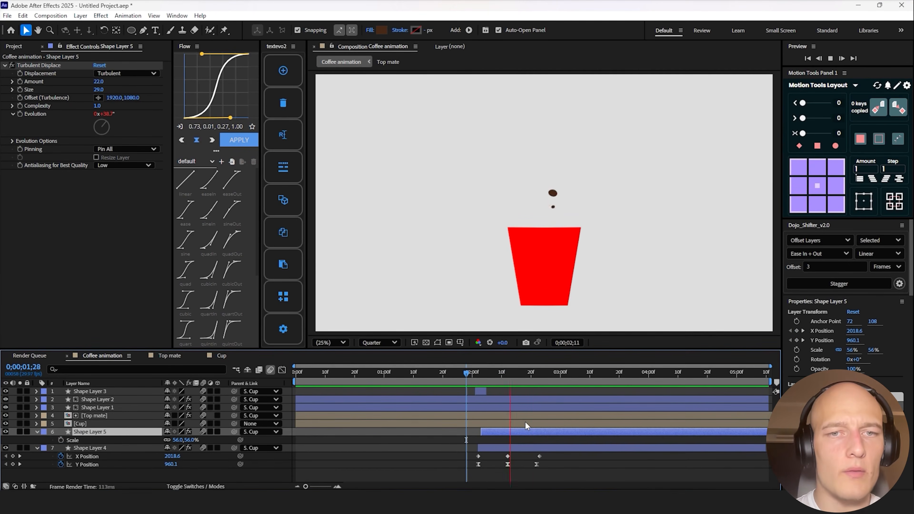
{"action": "left_click", "coordinate": [508, 373]}
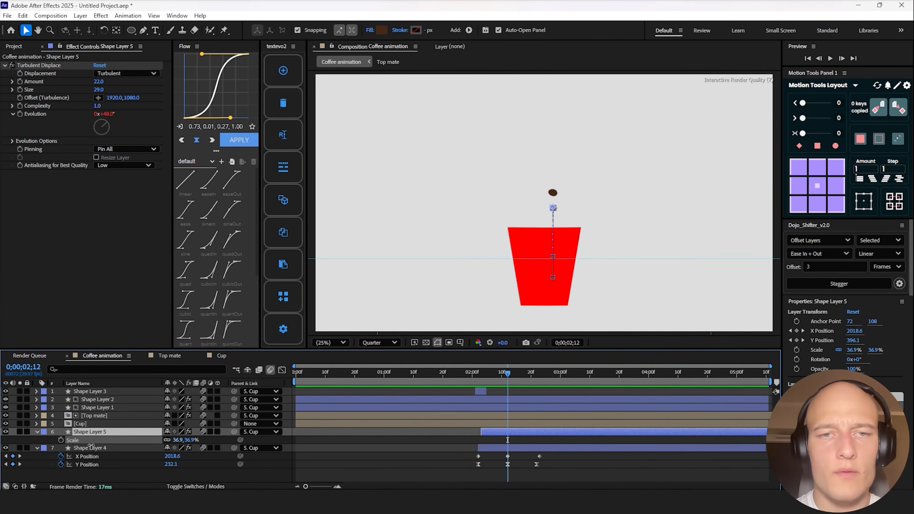
{"action": "left_click", "coordinate": [466, 373]}
{"action": "key", "text": "space"}
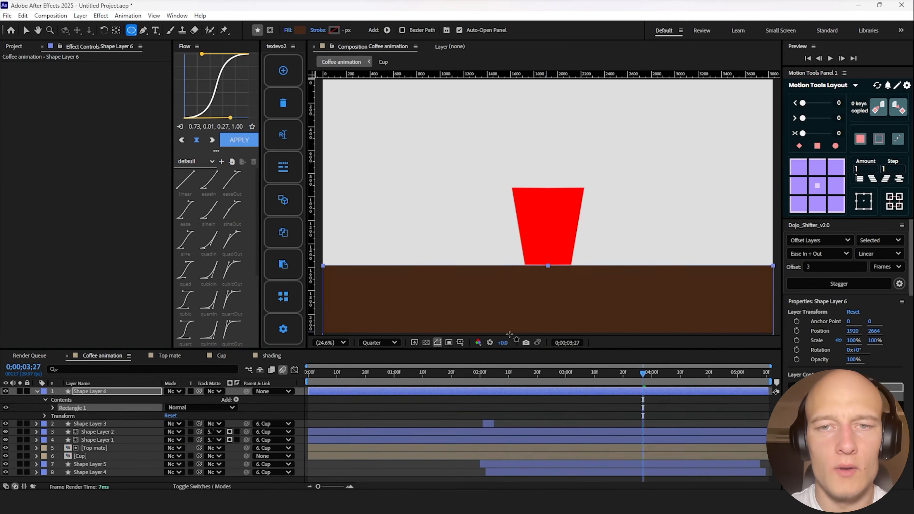
- Draw an ellipse about 1850 px wide centred under the cup's base and use Shape Layer 6 as its track matte
{"action": "left_click_drag", "start_coordinate": [441, 250], "coordinate": [659, 289]}
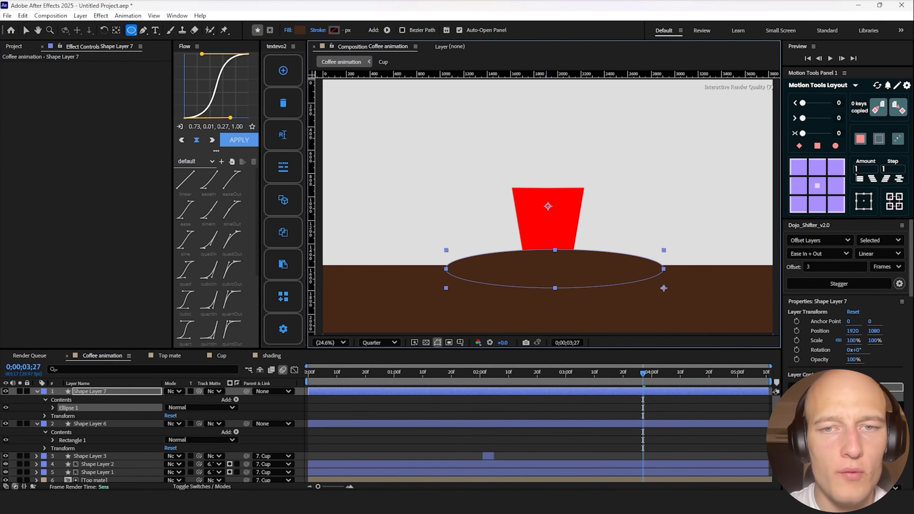
{"action": "key", "text": "v"}
{"action": "left_click_drag", "start_coordinate": [584, 274], "coordinate": [580, 275]}
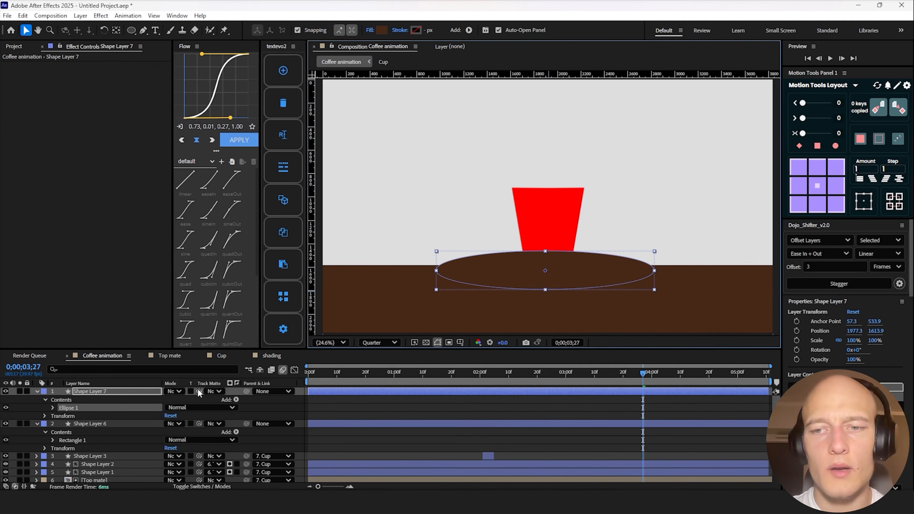
{"action": "left_click_drag", "start_coordinate": [199, 392], "coordinate": [134, 427]}
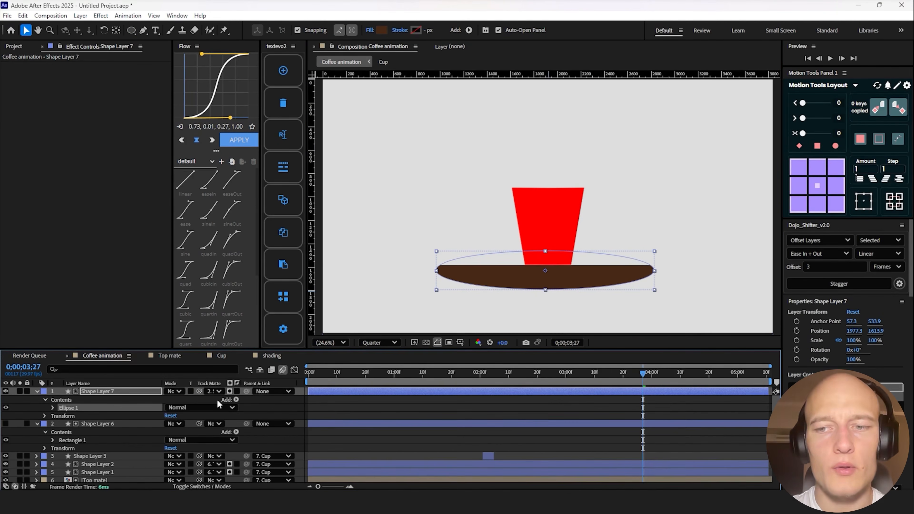
- Apply Fast Box Blur to Shape Layer 7 with Blur Dimensions set to Horizontal
{"action": "left_click", "coordinate": [586, 280]}
{"action": "key", "text": "ctrl+space"}
{"action": "type", "text": "fast bo"}
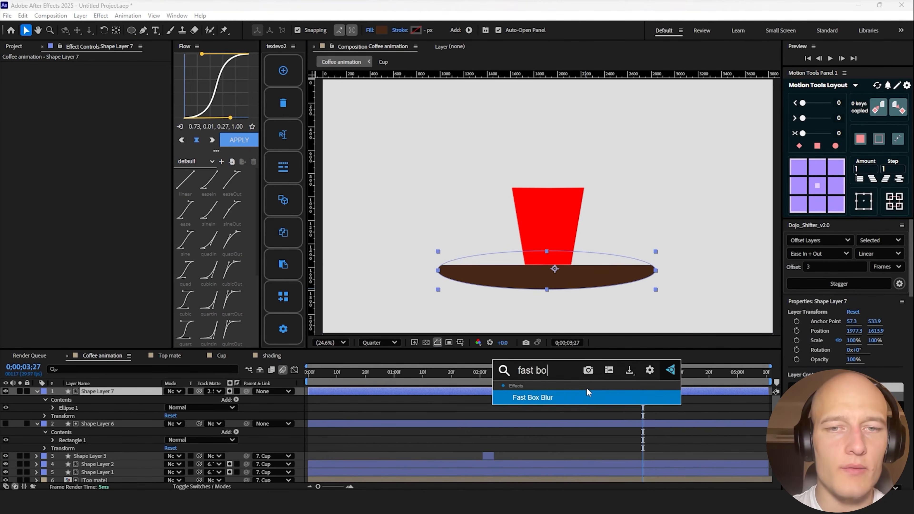
{"action": "key", "text": "Return"}
{"action": "left_click", "coordinate": [126, 89]}
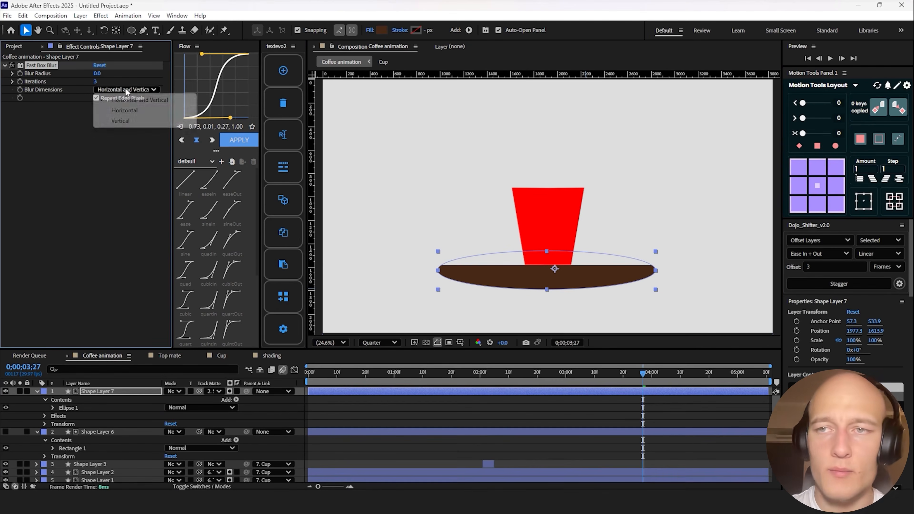
{"action": "left_click", "coordinate": [115, 108]}
- Duplicate the blur as a Vertical one and set the Blur Radius to 244 horizontally and 118 vertically
{"action": "key", "text": "ctrl+d"}
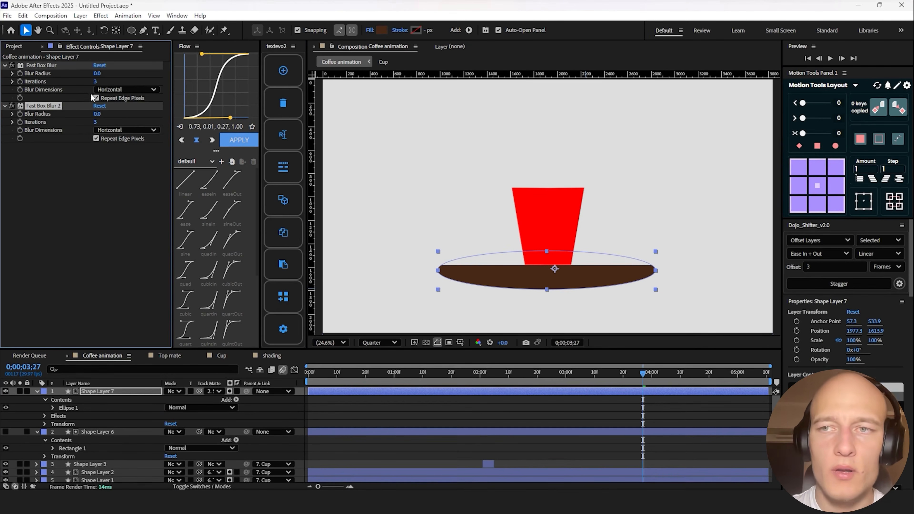
{"action": "left_click", "coordinate": [118, 131]}
{"action": "left_click", "coordinate": [108, 160]}
{"action": "left_click_drag", "start_coordinate": [97, 73], "coordinate": [206, 68]}
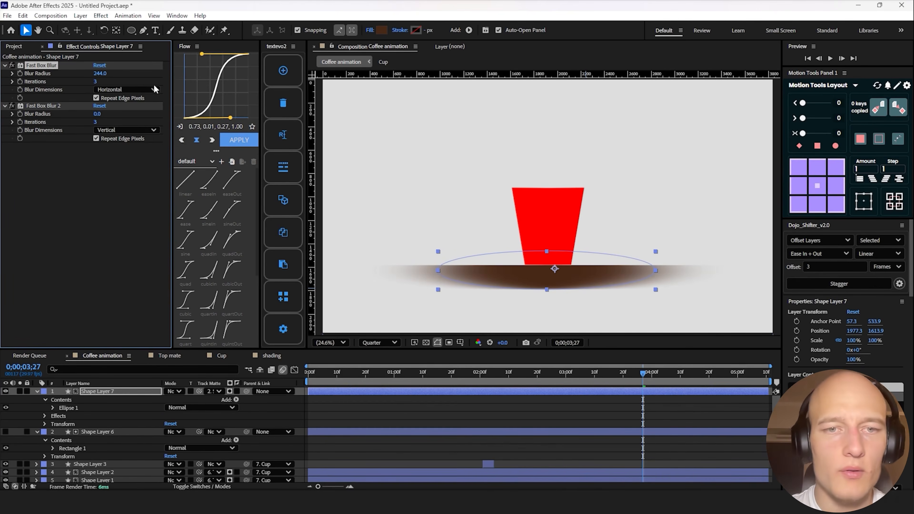
{"action": "left_click_drag", "start_coordinate": [99, 114], "coordinate": [149, 112]}
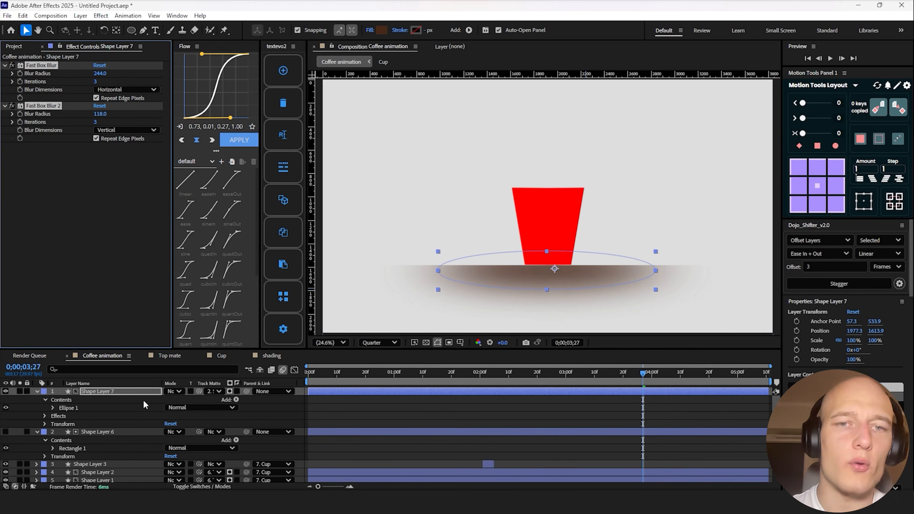
- Move Shape Layers 7 and 6 together to the bottom of the layer stack and preview the shadow behind the cup
{"action": "left_click", "coordinate": [132, 432], "text": "shift"}
{"action": "key", "text": "ctrl+grave"}
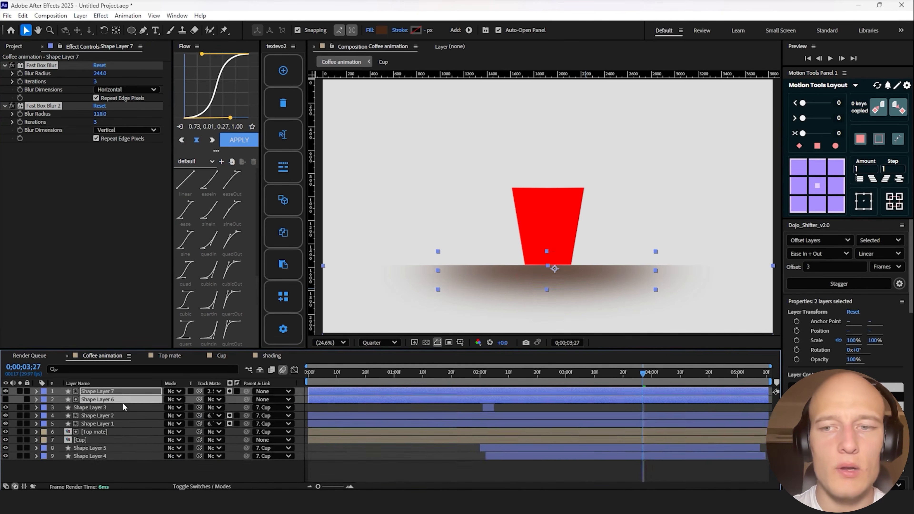
{"action": "key", "text": "space"}
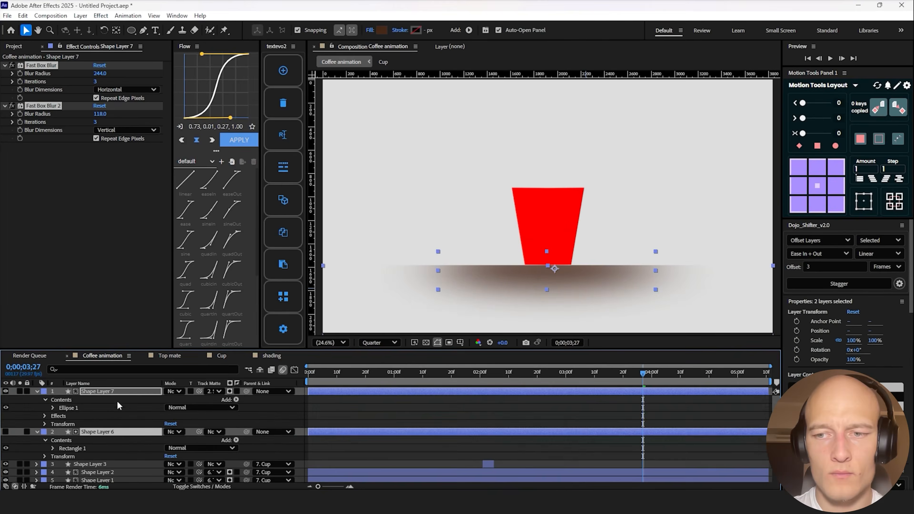
{"action": "left_click_drag", "start_coordinate": [118, 395], "coordinate": [133, 460]}
{"action": "left_click", "coordinate": [416, 480]}
{"action": "key", "text": "space"}
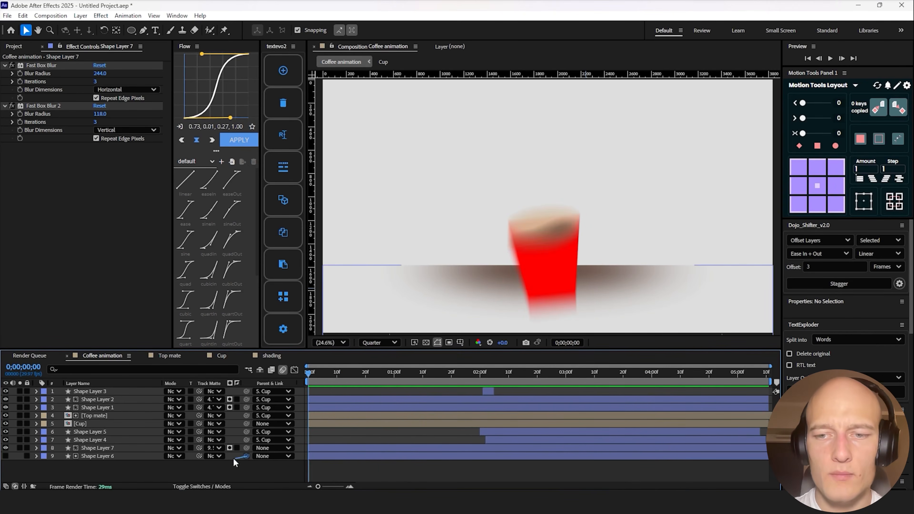
- Parent Shape Layer 6 to Shape Layer 7 and animate Shape Layer 7's Y position from 2406.9 at the start to 1613.9 at about 0;00;00;27
{"action": "left_click_drag", "start_coordinate": [246, 455], "coordinate": [132, 451]}
{"action": "left_click", "coordinate": [132, 449]}
{"action": "key", "text": "alt+shift+p"}
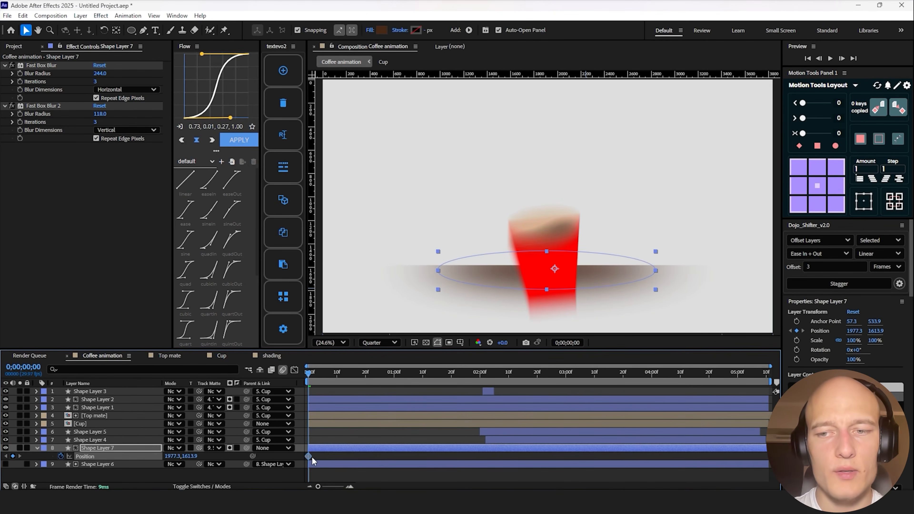
{"action": "left_click_drag", "start_coordinate": [309, 456], "coordinate": [385, 456]}
{"action": "left_click_drag", "start_coordinate": [191, 456], "coordinate": [571, 455]}
- Ease Shape Layer 7's Position keyframes, lengthen the first one's outgoing influence in the speed graph, and preview the shadow's rise
{"action": "left_click_drag", "start_coordinate": [407, 457], "coordinate": [281, 462]}
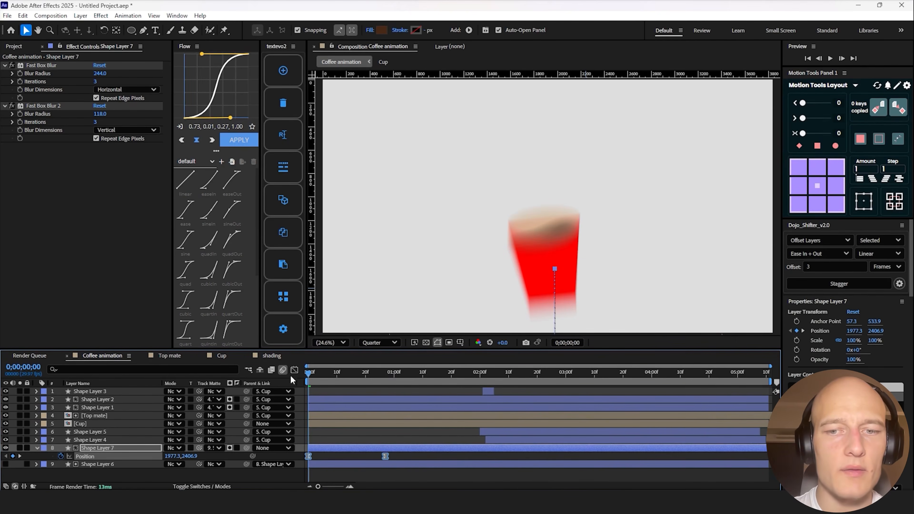
{"action": "left_click", "coordinate": [295, 370]}
{"action": "right_click", "coordinate": [363, 417]}
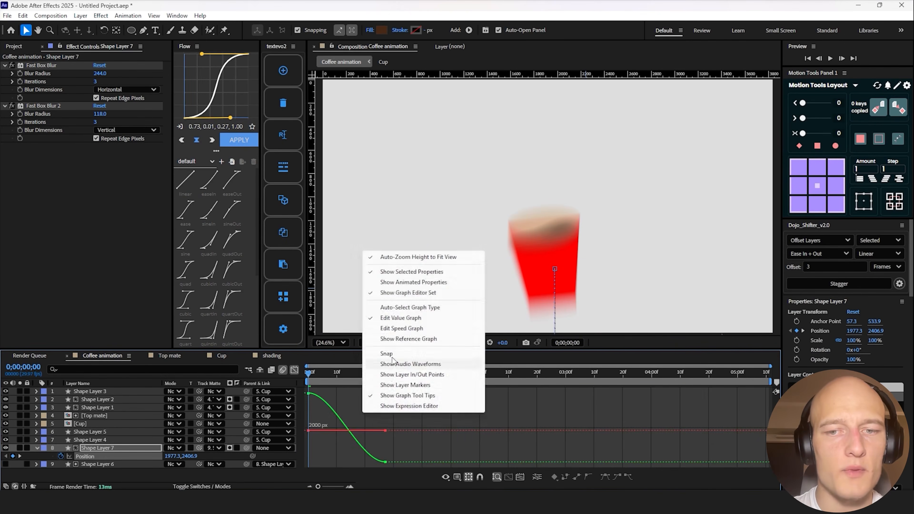
{"action": "left_click", "coordinate": [401, 328]}
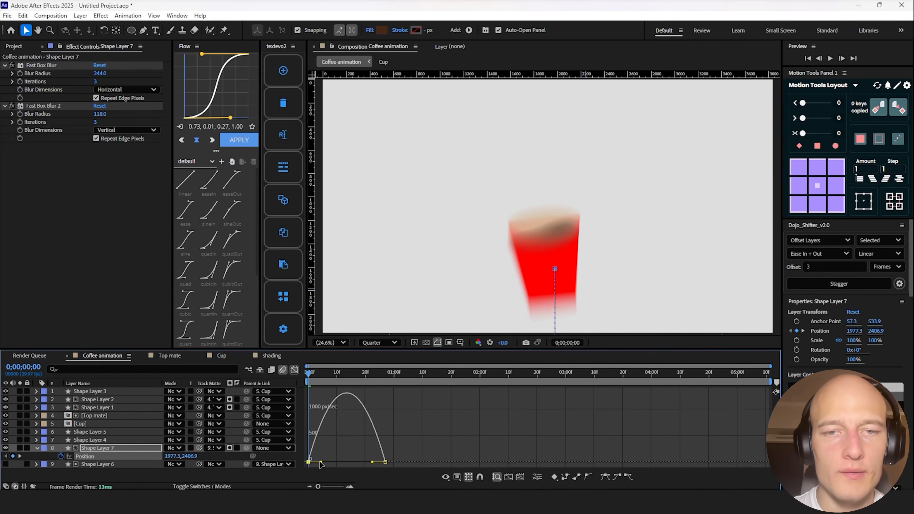
{"action": "mouse_move", "coordinate": [320, 462]}
{"action": "left_mouse_down"}
{"action": "mouse_move", "coordinate": [357, 463]}
{"action": "mouse_move", "coordinate": [336, 462]}
{"action": "left_mouse_up"}
{"action": "left_click", "coordinate": [294, 371]}
{"action": "key", "text": "space"}
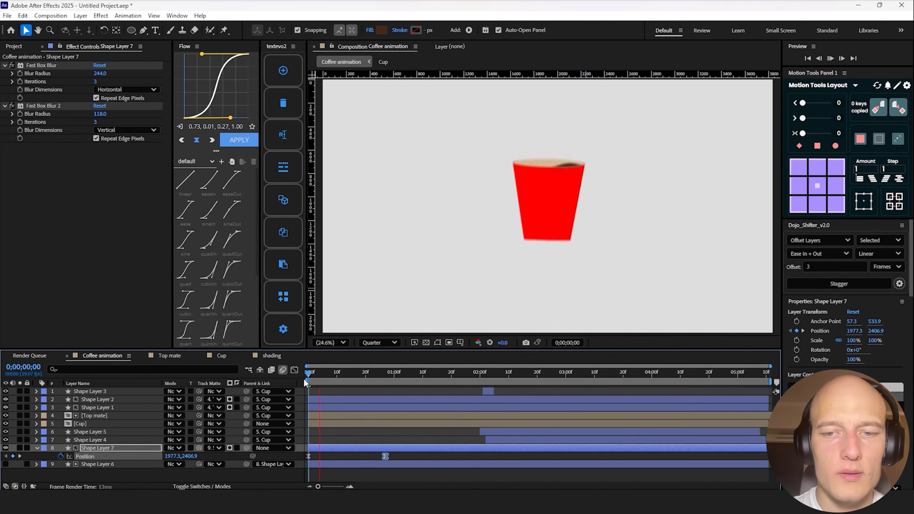
{"action": "left_click", "coordinate": [459, 377]}
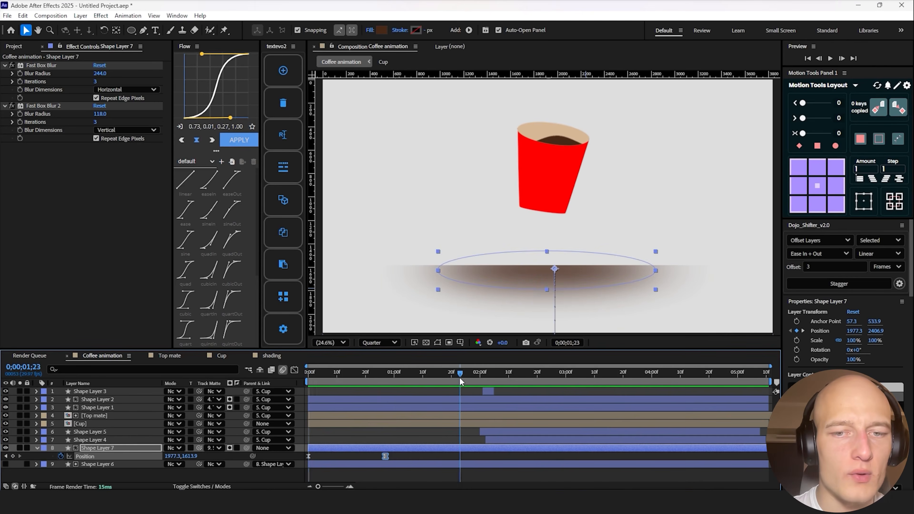
- Move Shape Layer 7's second Position keyframe to about 0;00;01;19 and preview the slower shadow rise from the start
{"action": "left_click_drag", "start_coordinate": [385, 456], "coordinate": [448, 455]}
{"action": "left_click_drag", "start_coordinate": [332, 378], "coordinate": [301, 394]}
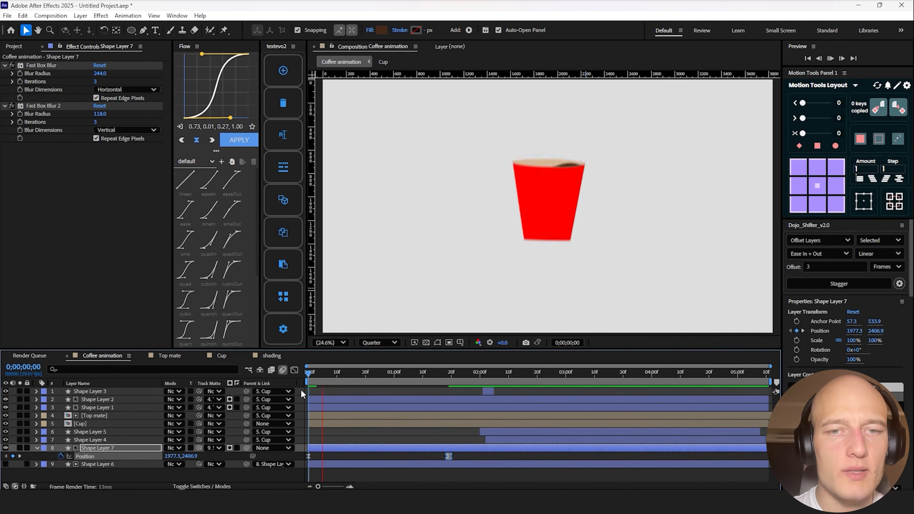
{"action": "key", "text": "space"}
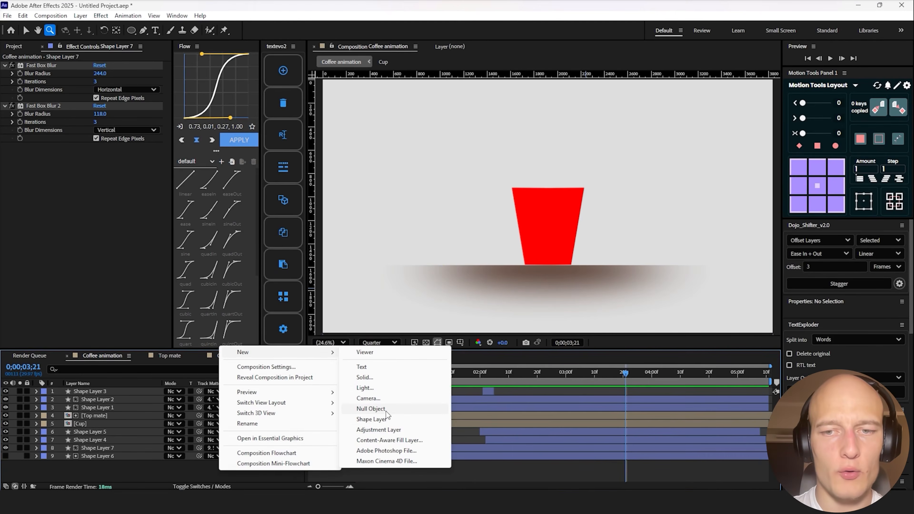
- Add a null object and parent the Cup layer and Shape Layer 7 to it
{"action": "left_click", "coordinate": [385, 410]}
{"action": "left_click", "coordinate": [123, 432]}
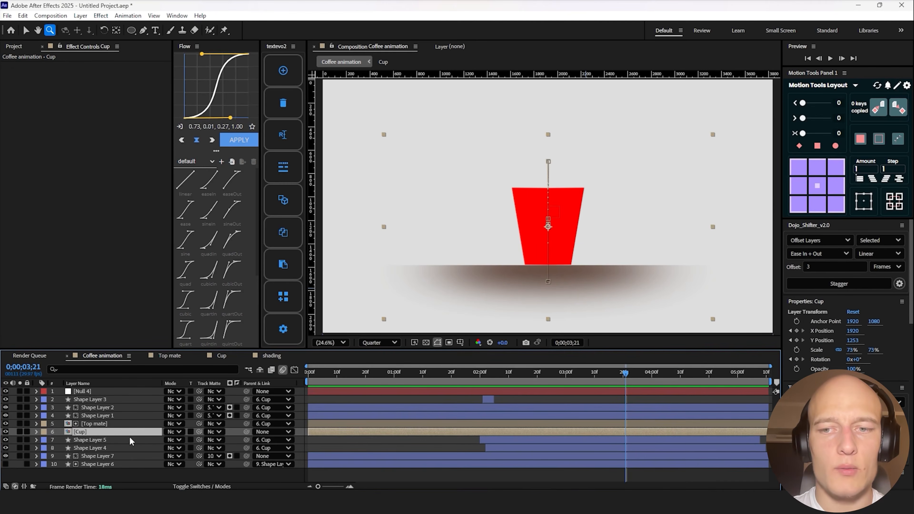
{"action": "left_click", "coordinate": [108, 456], "text": "ctrl"}
{"action": "left_click_drag", "start_coordinate": [246, 456], "coordinate": [113, 392]}
{"action": "left_click", "coordinate": [119, 392]}
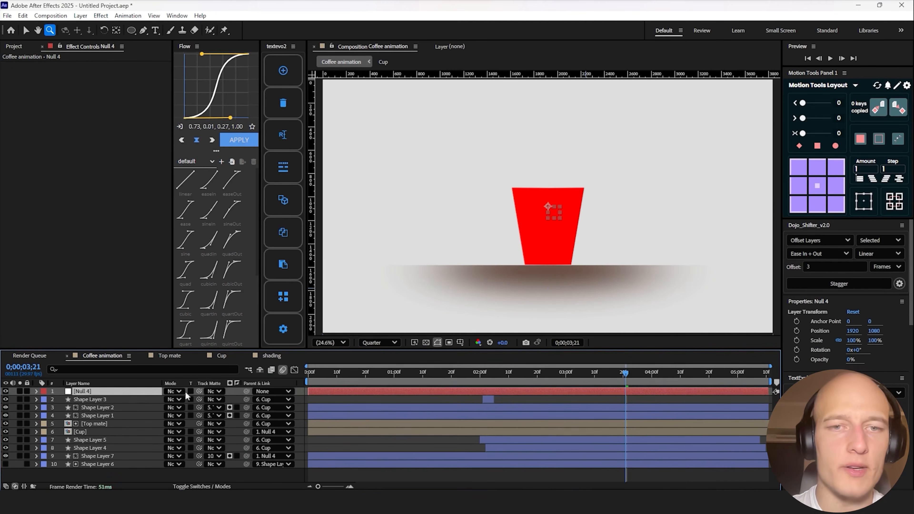
- Animate the null's Scale from 57.6% at the start to 102.1% at about 0;00;03;21
{"action": "key", "text": "s"}
{"action": "left_click_drag", "start_coordinate": [190, 400], "coordinate": [174, 400]}
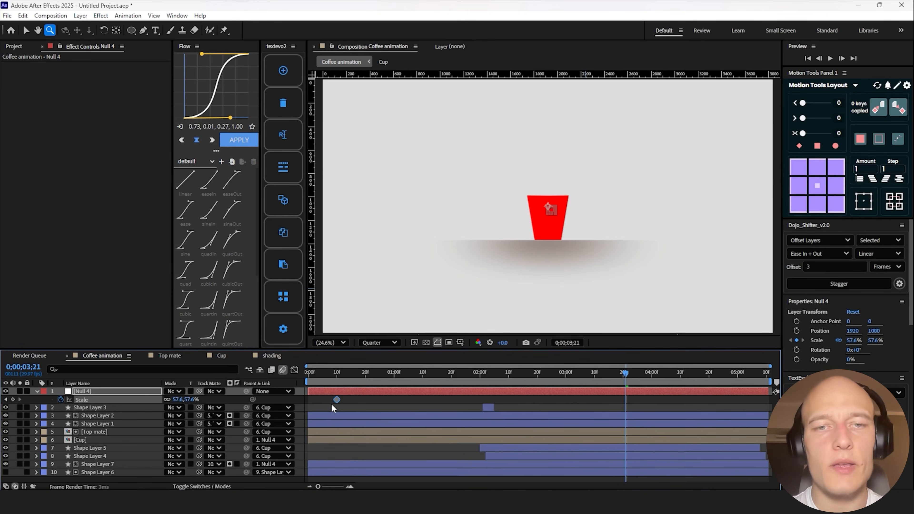
{"action": "left_click_drag", "start_coordinate": [336, 400], "coordinate": [312, 401]}
- Lengthen the last Scale keyframe's incoming influence and slightly shorten the first one's outgoing influence in the speed graph, and preview the animation
{"action": "left_click_drag", "start_coordinate": [369, 445], "coordinate": [271, 463]}
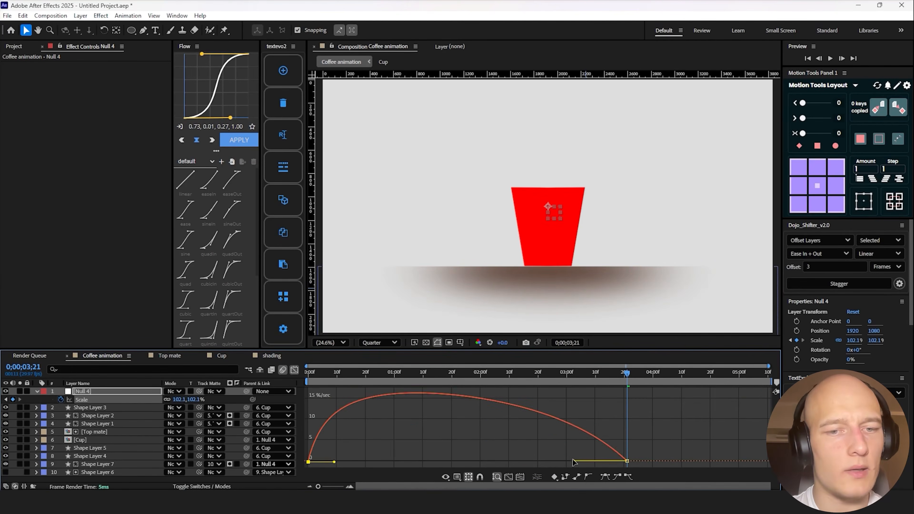
{"action": "left_click_drag", "start_coordinate": [575, 461], "coordinate": [472, 461]}
{"action": "left_click_drag", "start_coordinate": [333, 462], "coordinate": [324, 461]}
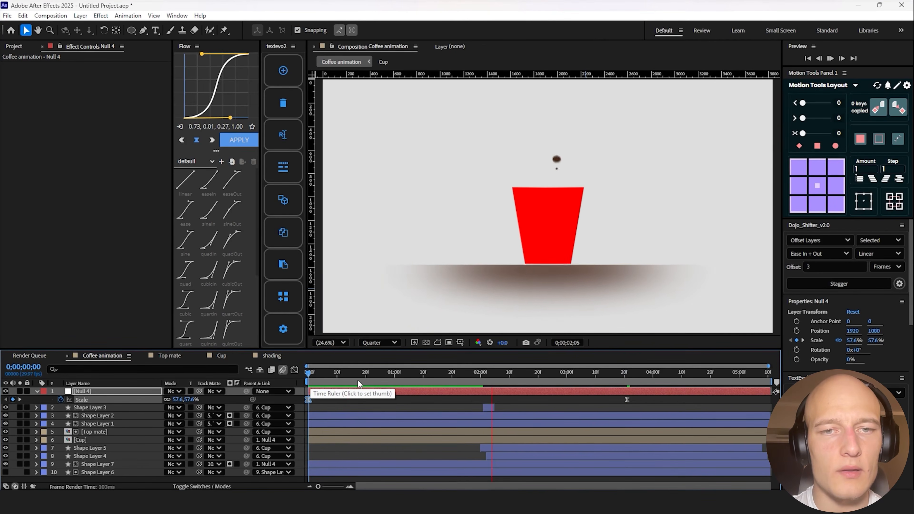
{"action": "left_click", "coordinate": [524, 405]}
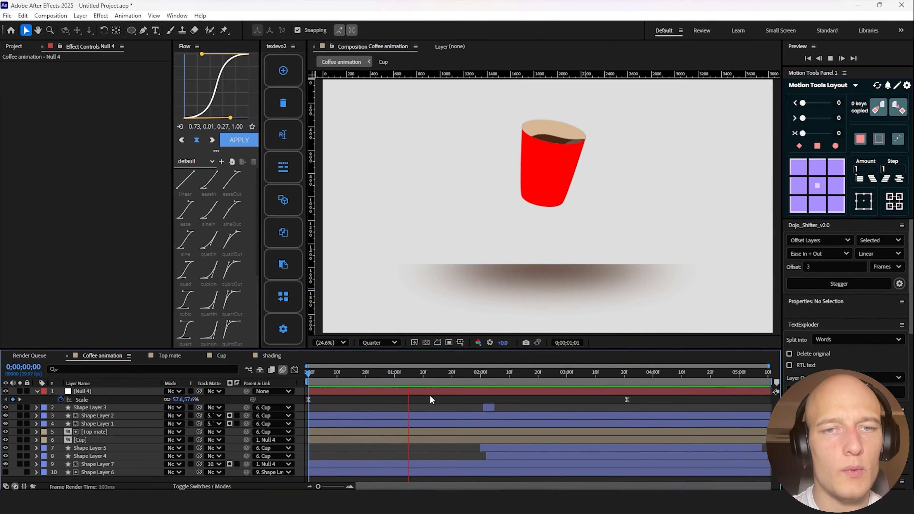
{"action": "key", "text": "space"}
{"action": "left_click_drag", "start_coordinate": [309, 374], "coordinate": [274, 375]}
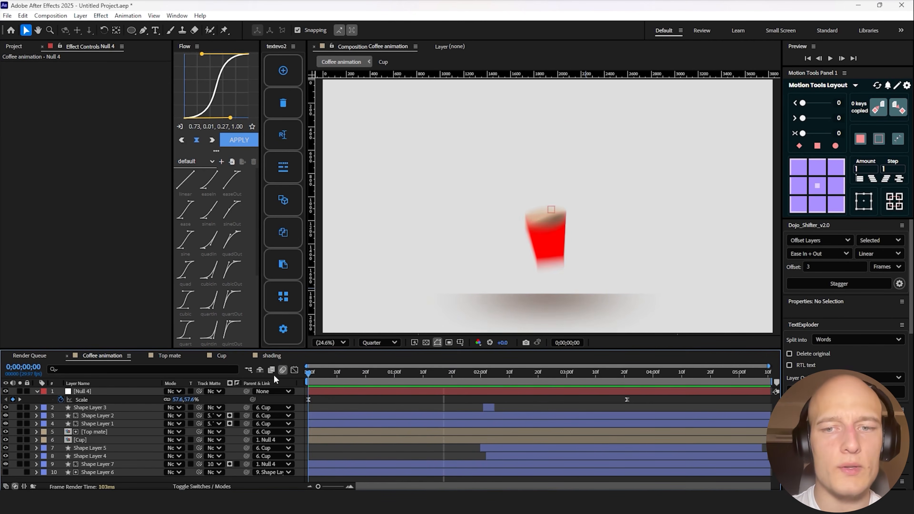
{"action": "left_click", "coordinate": [344, 464]}
{"action": "key", "text": "p"}
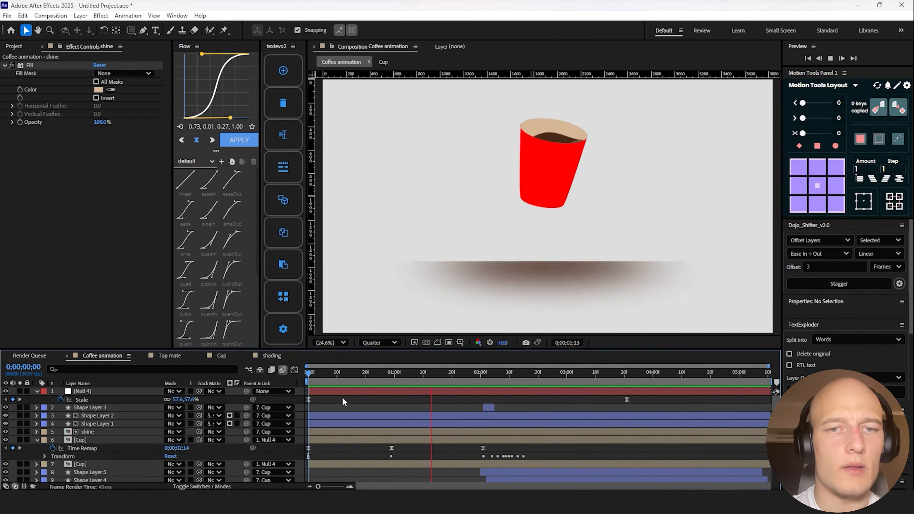
{"action": "key", "text": "space"}
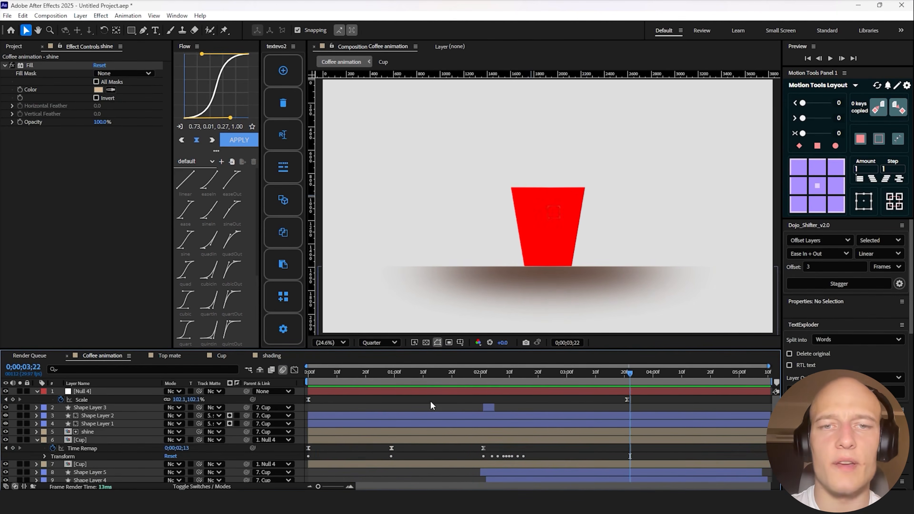
- Pre-compose all layers of the Coffee animation composition into Pre-comp 1
{"action": "key", "text": "ctrl+a"}
{"action": "key", "text": "u"}
{"action": "right_click", "coordinate": [445, 406]}
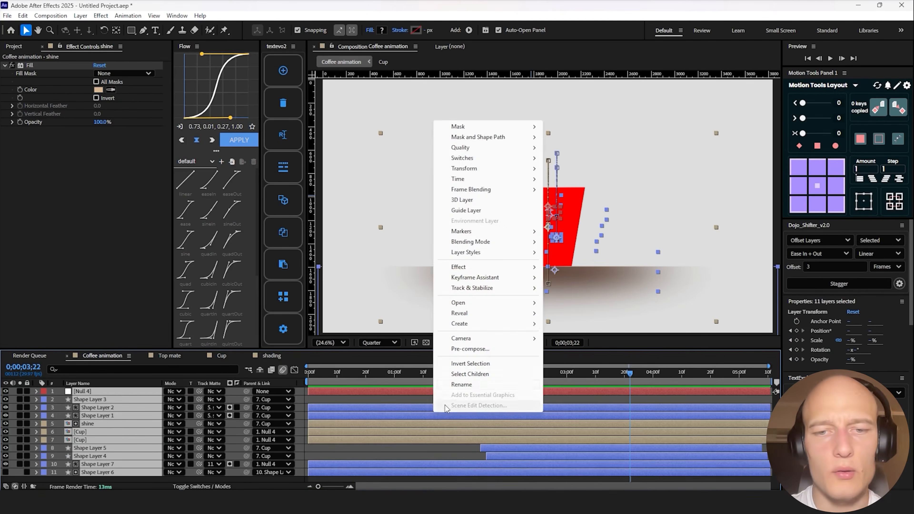
{"action": "left_click", "coordinate": [468, 349]}
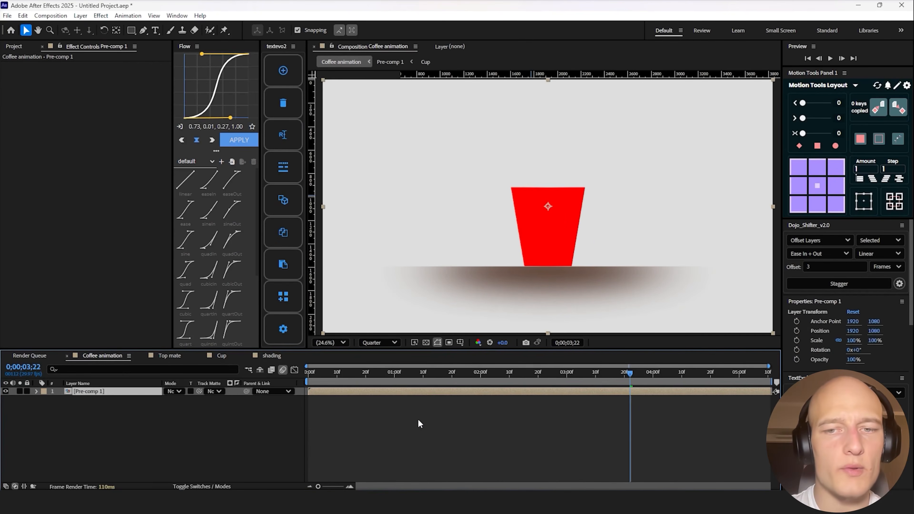
{"action": "left_click", "coordinate": [419, 420]}
- Apply Posterize Time with a Frame Rate of 16 to Pre-comp 1
{"action": "left_click", "coordinate": [428, 393]}
{"action": "key", "text": "ctrl+space"}
{"action": "type", "text": "post"}
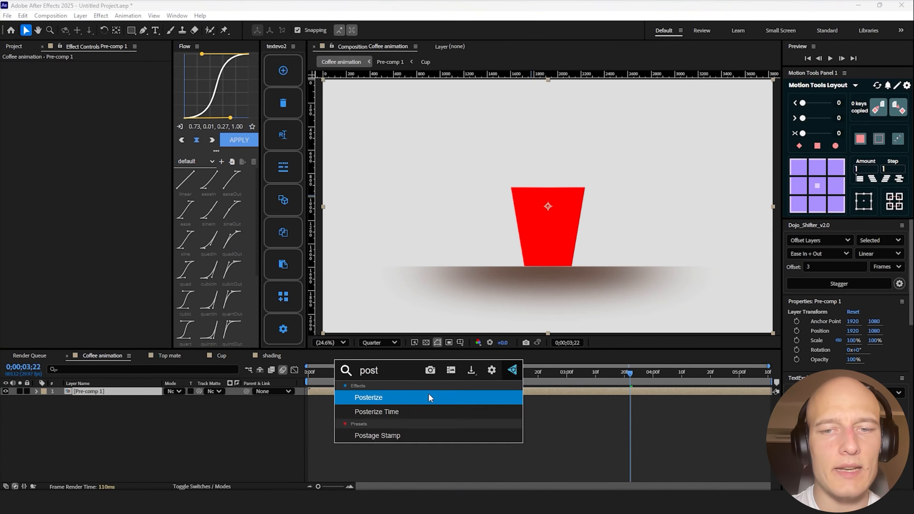
{"action": "key", "text": "Down"}
{"action": "key", "text": "Return"}
- Apply a Noise effect of 2% to Pre-comp 1 and place it above Posterize Time
{"action": "key", "text": "ctrl+space"}
{"action": "type", "text": "noise"}
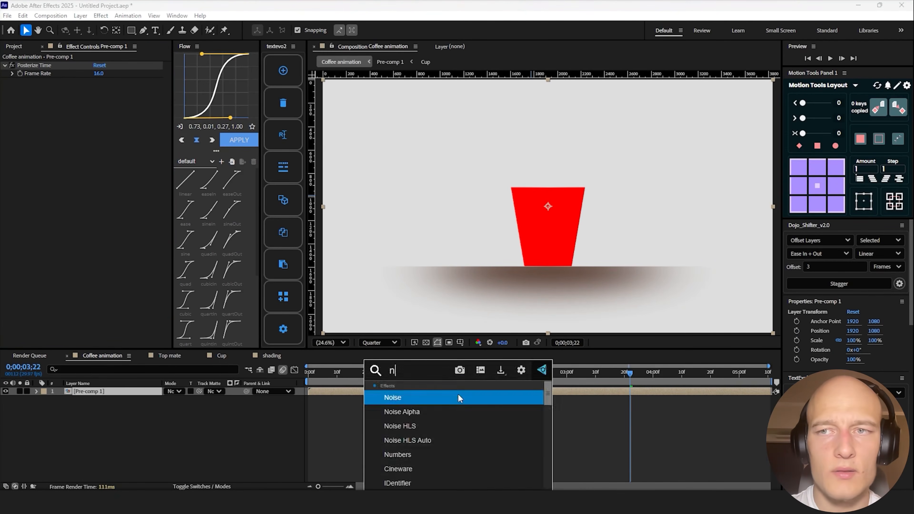
{"action": "key", "text": "Return"}
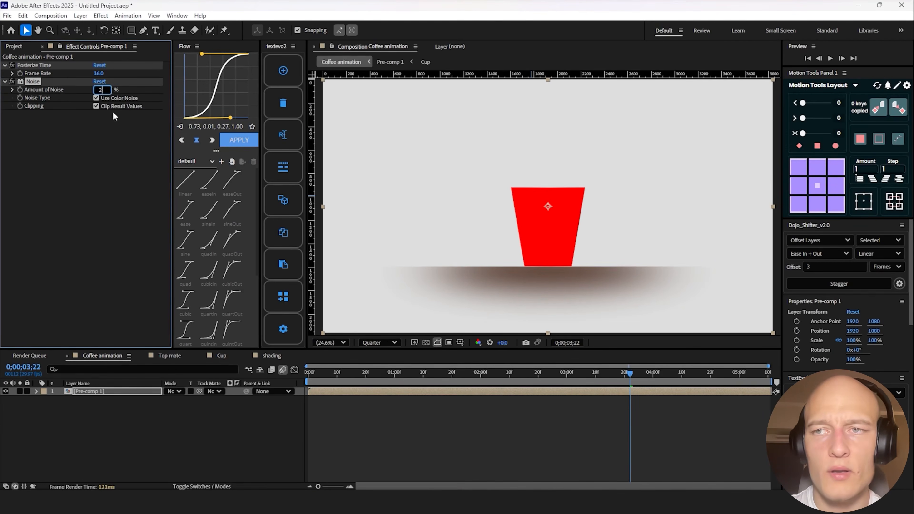
{"action": "type", "text": "2"}
{"action": "key", "text": "Return"}
{"action": "left_click_drag", "start_coordinate": [35, 82], "coordinate": [34, 64]}
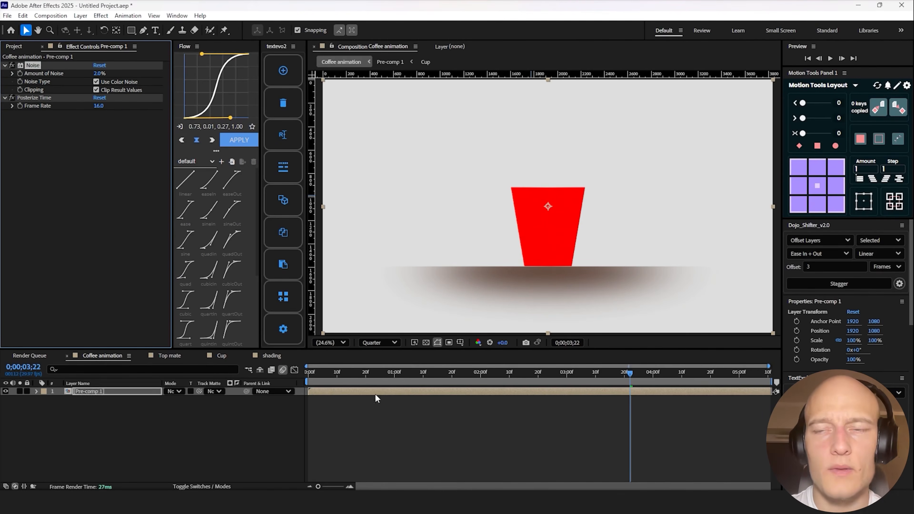
{"action": "left_click", "coordinate": [449, 435]}
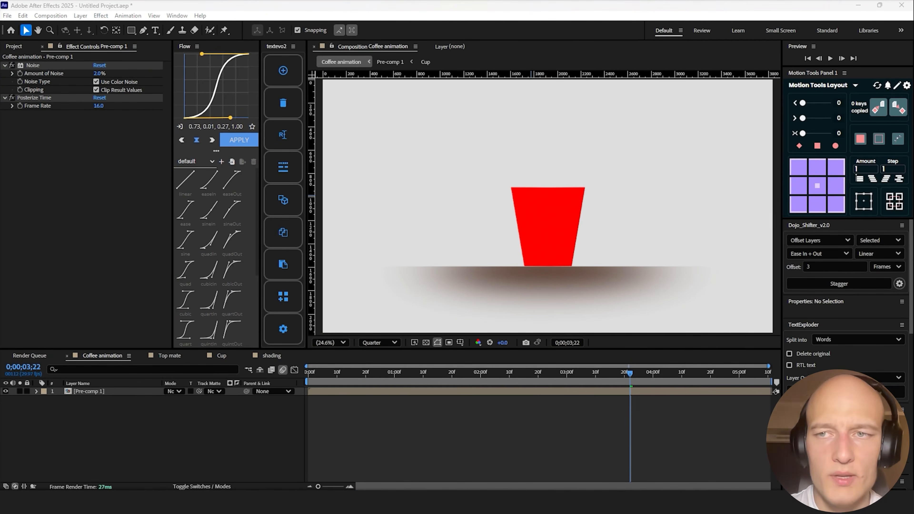
- Add the footage Grain 01 - 25 fps (1).mov above Pre-comp 1, fit it to the composition and set its blending mode to Overlay
{"action": "left_click_drag", "start_coordinate": [1, 275], "coordinate": [424, 275]}
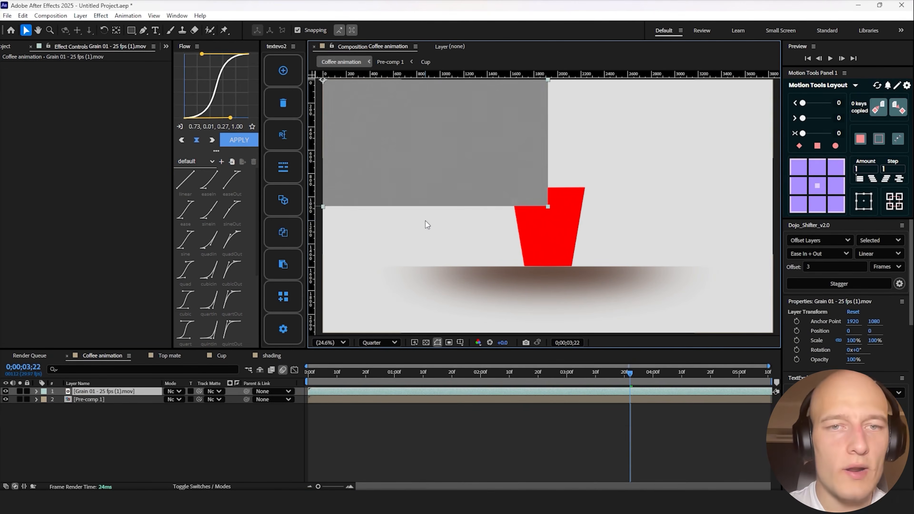
{"action": "key", "text": "ctrl+alt+f"}
{"action": "left_click", "coordinate": [177, 392]}
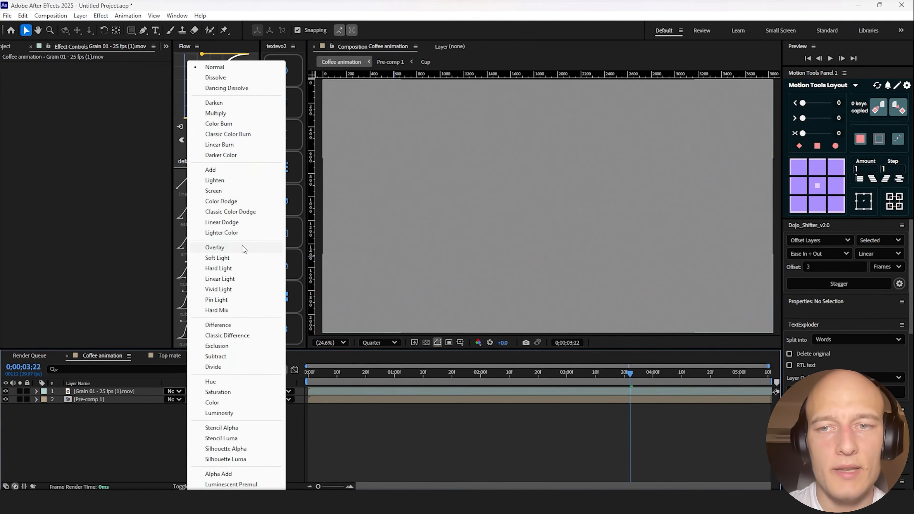
{"action": "left_click", "coordinate": [215, 247]}
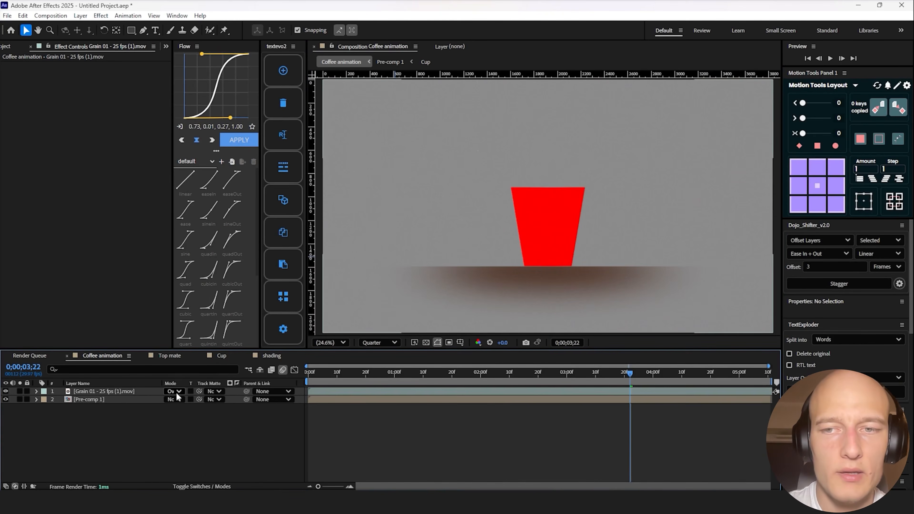
- Add a near-white solid at the bottom of Pre-comp 1's layer stack and preview the result in the Coffee animation composition
{"action": "left_click", "coordinate": [482, 401]}
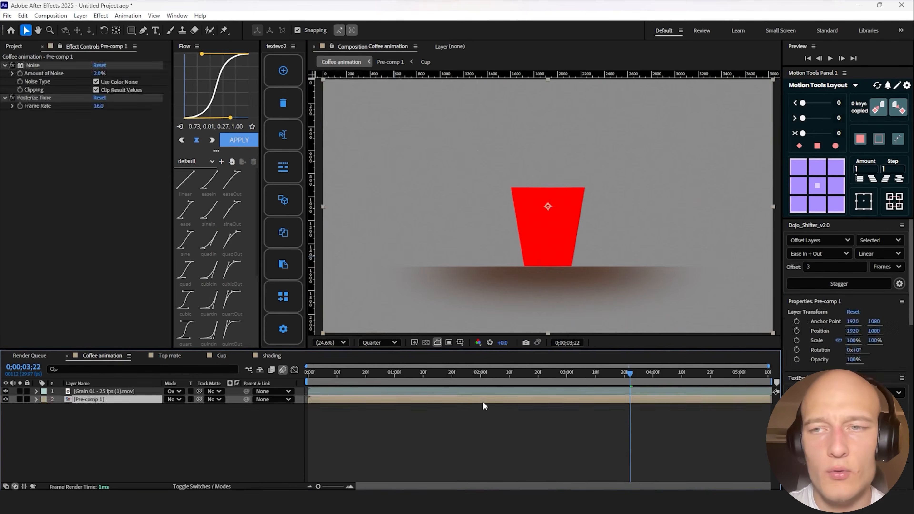
{"action": "double_click", "coordinate": [482, 400]}
{"action": "key", "text": "ctrl+y"}
{"action": "left_click_drag", "start_coordinate": [352, 212], "coordinate": [346, 201]}
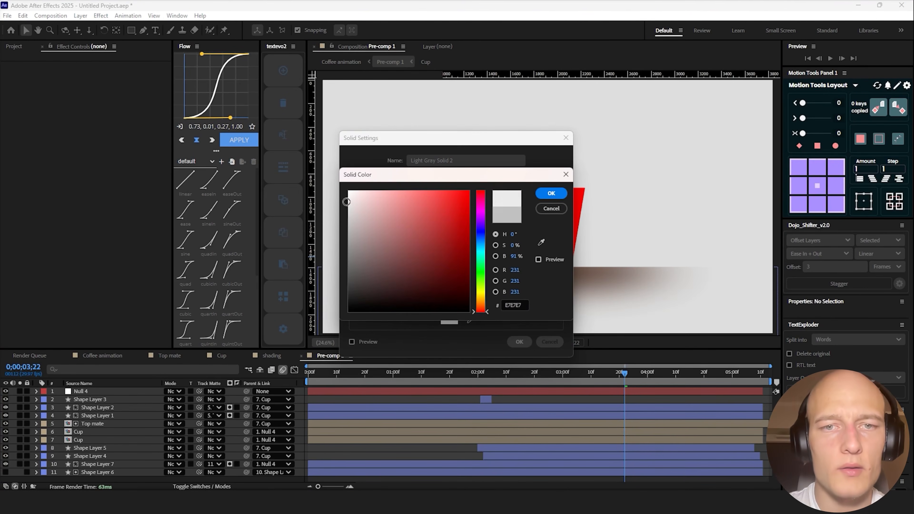
{"action": "left_click", "coordinate": [545, 197]}
{"action": "key", "text": "Return"}
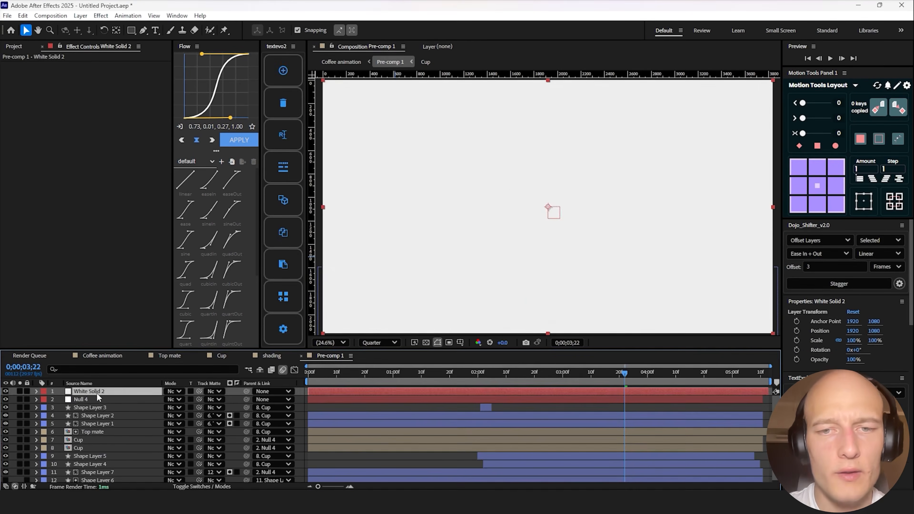
{"action": "key", "text": "ctrl+shift+bracketleft"}
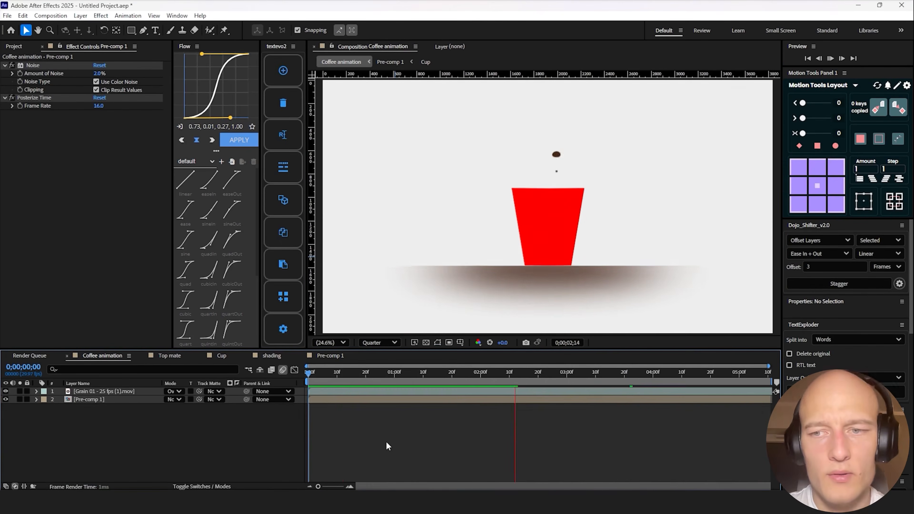
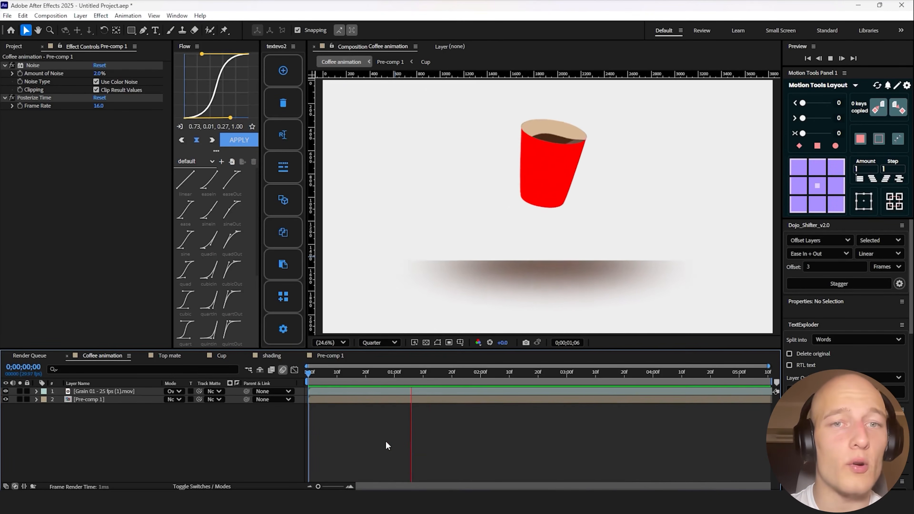
{"action": "key", "text": "space"}
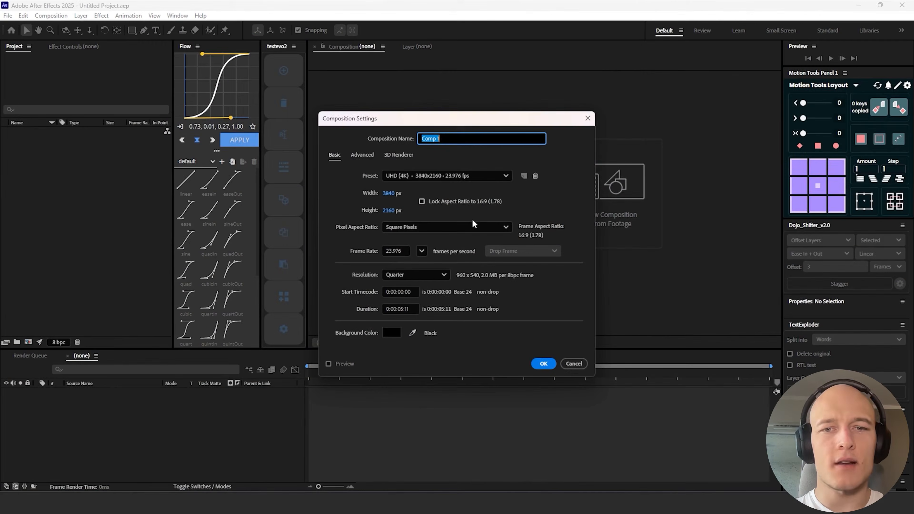
- Create a 3840x2160, 23.976 fps composition named Main_Comp and add a composition-sized light peach solid as its background
{"action": "type", "text": "Main_Comp"}
{"action": "left_click", "coordinate": [543, 363]}
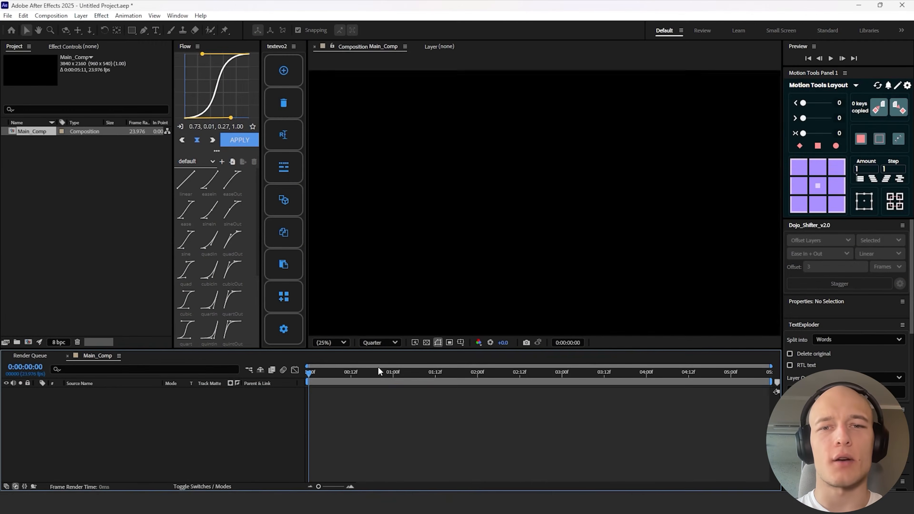
{"action": "key", "text": "ctrl+y"}
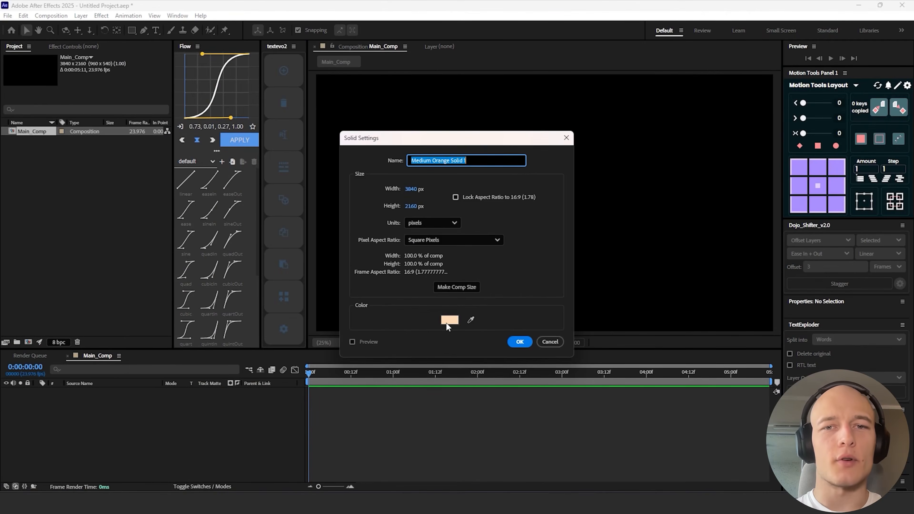
{"action": "left_click", "coordinate": [519, 341]}
- Draw a circle with the Ellipse tool using a solid off-white fill and centre it in the composition
{"action": "left_click_drag", "start_coordinate": [135, 35], "coordinate": [159, 54]}
{"action": "left_click", "coordinate": [291, 31]}
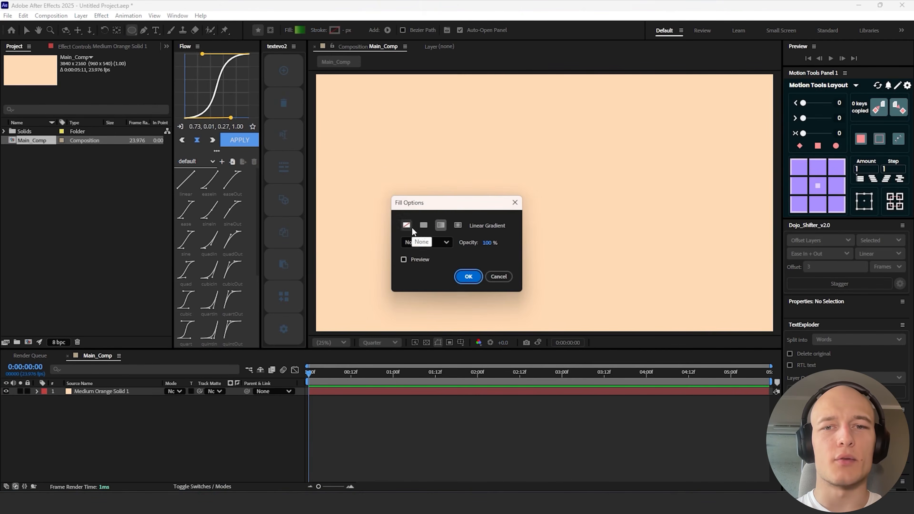
{"action": "left_click", "coordinate": [423, 225]}
{"action": "left_click", "coordinate": [467, 274]}
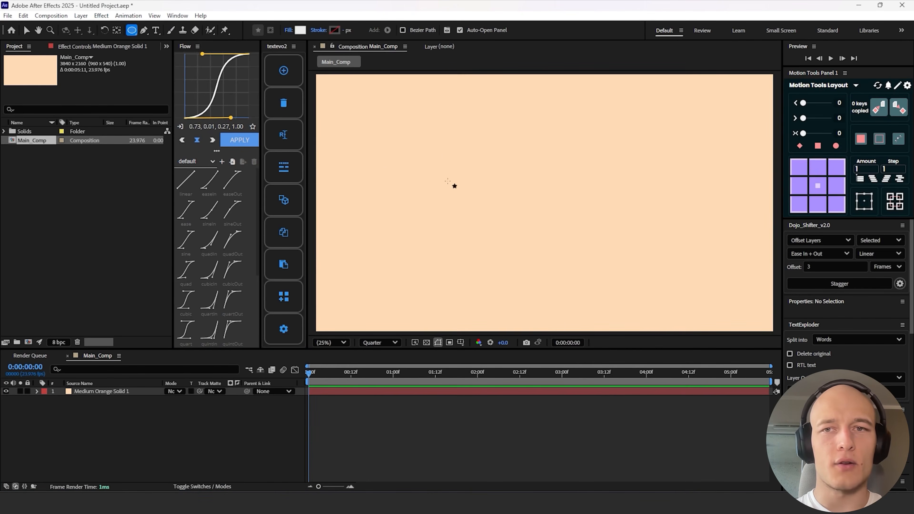
{"action": "mouse_move", "coordinate": [500, 202]}
{"action": "left_mouse_down"}
{"action": "mouse_move", "coordinate": [443, 236]}
{"action": "mouse_move", "coordinate": [473, 244]}
{"action": "left_mouse_up"}
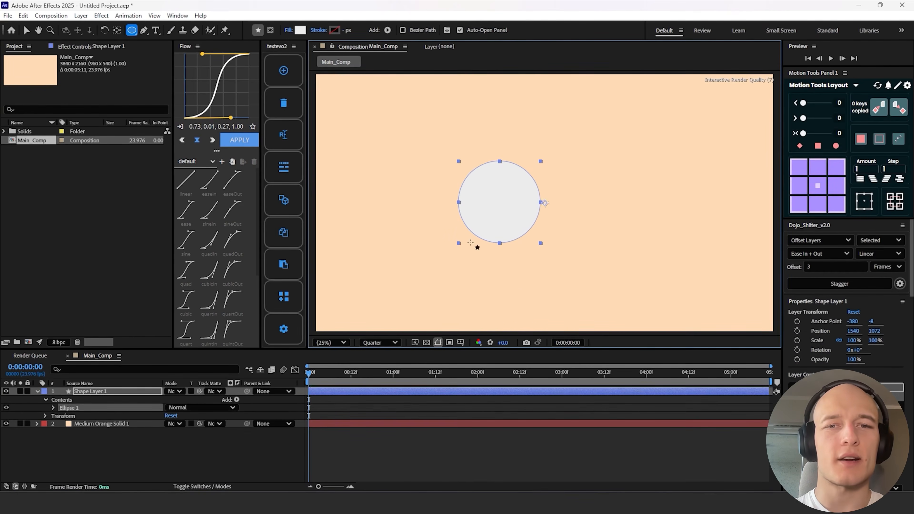
{"action": "key", "text": "ctrl+Home"}
- Rename the circle's shape layer as Face
{"action": "left_click", "coordinate": [107, 391]}
{"action": "key", "text": "Return"}
{"action": "type", "text": "F"}
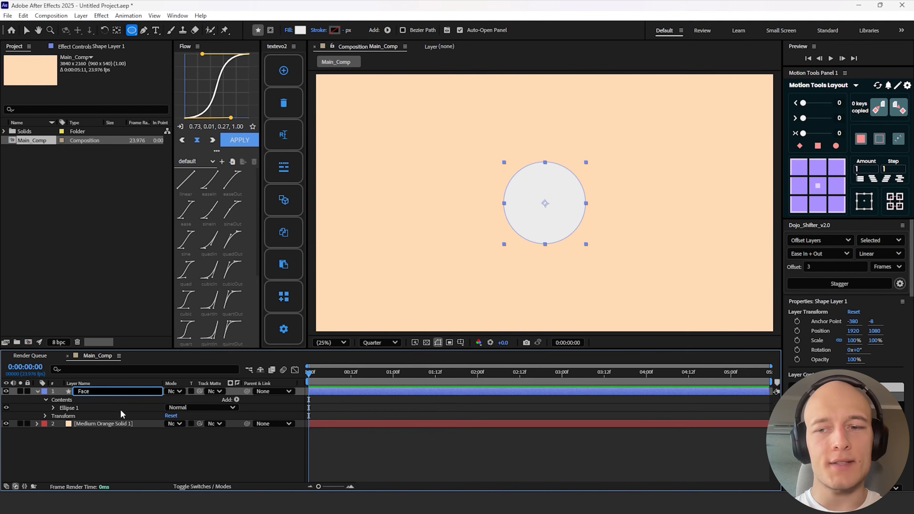
{"action": "type", "text": "ace"}
{"action": "key", "text": "Return"}
- Draw a small horizontal rounded rectangle to the left of the Face circle on a new shape layer, centred at about 878, 924
{"action": "left_click_drag", "start_coordinate": [132, 30], "coordinate": [164, 43]}
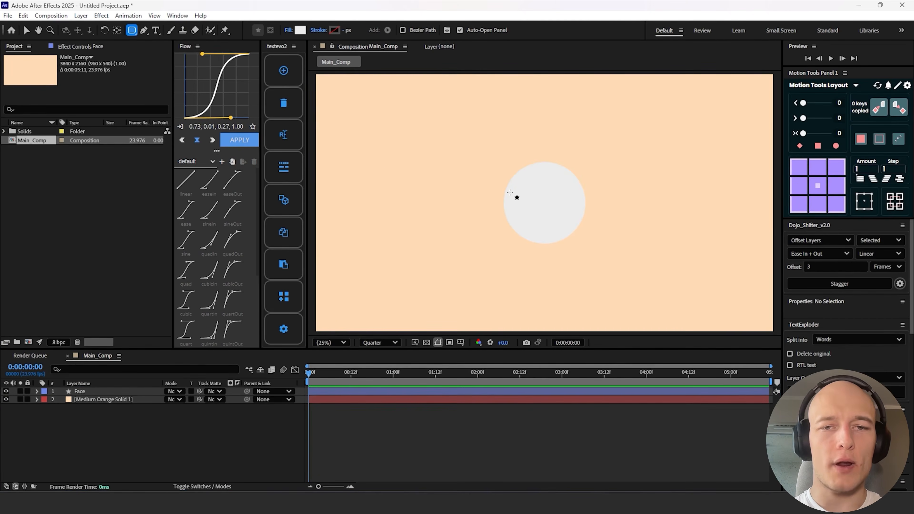
{"action": "left_click_drag", "start_coordinate": [390, 175], "coordinate": [452, 194]}
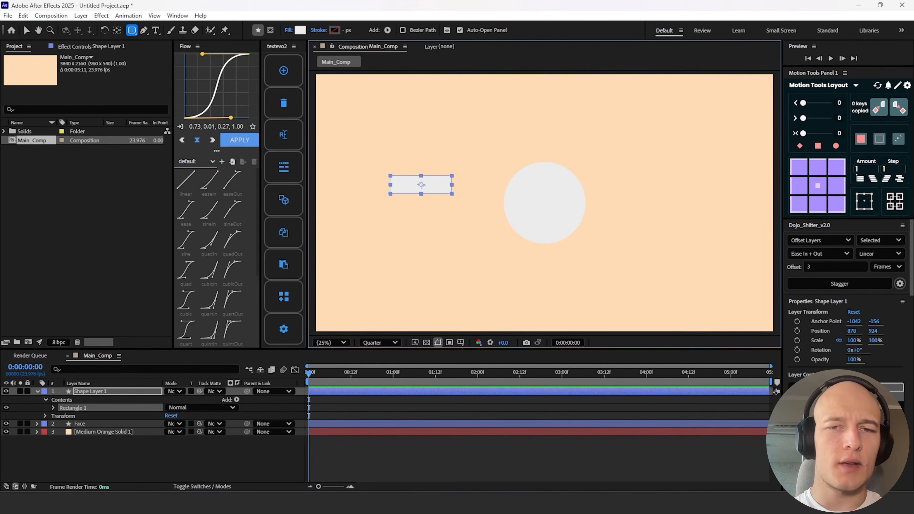
- Place the rounded rectangle on the Face circle at 68.3% scale and offset a duplicate of it to the right as the second eye
{"action": "left_click_drag", "start_coordinate": [854, 464], "coordinate": [834, 446]}
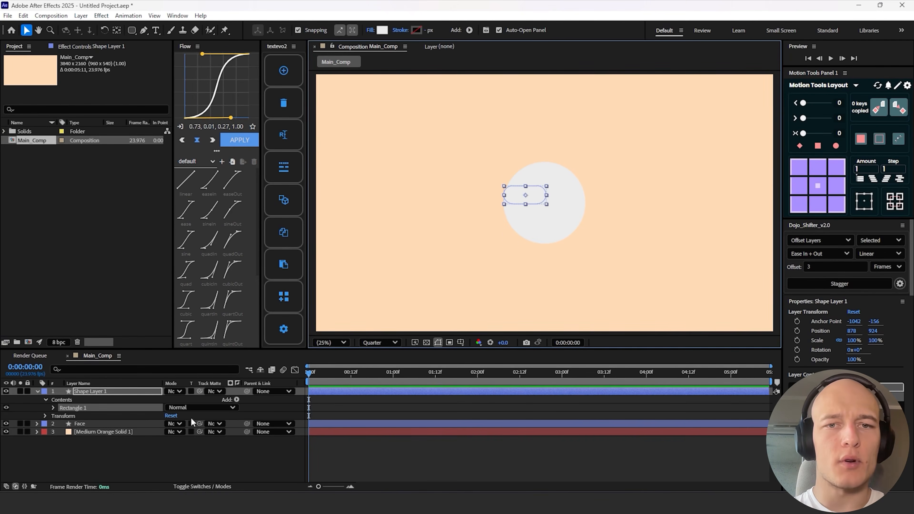
{"action": "key", "text": "s"}
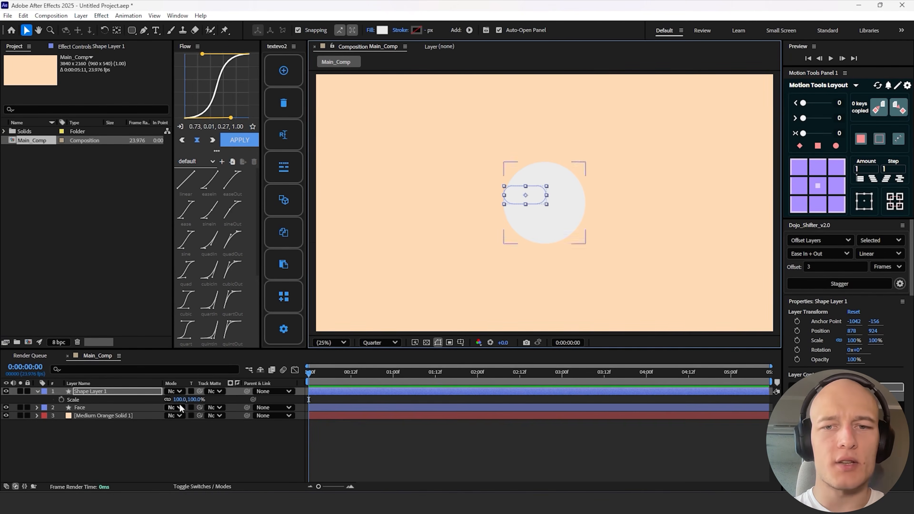
{"action": "left_click_drag", "start_coordinate": [180, 400], "coordinate": [168, 401]}
{"action": "key", "text": "ctrl+alt+Home"}
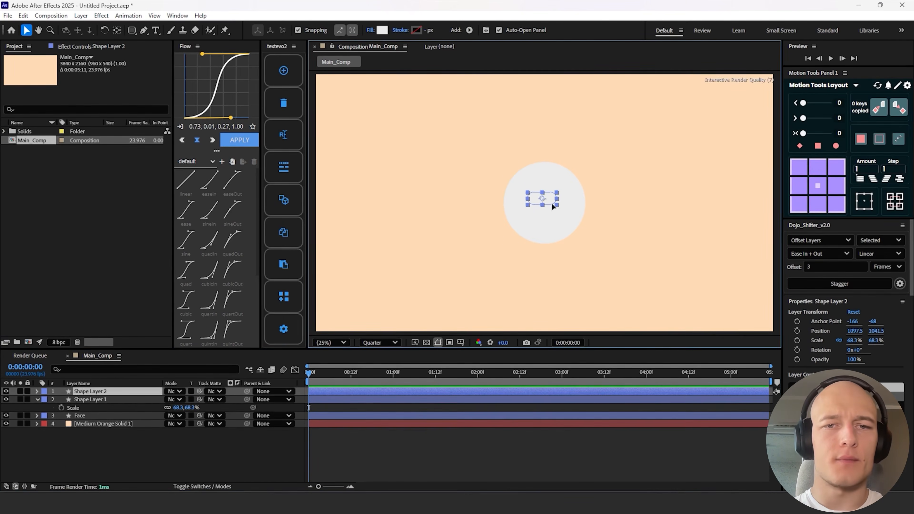
{"action": "left_click_drag", "start_coordinate": [551, 206], "coordinate": [562, 206]}
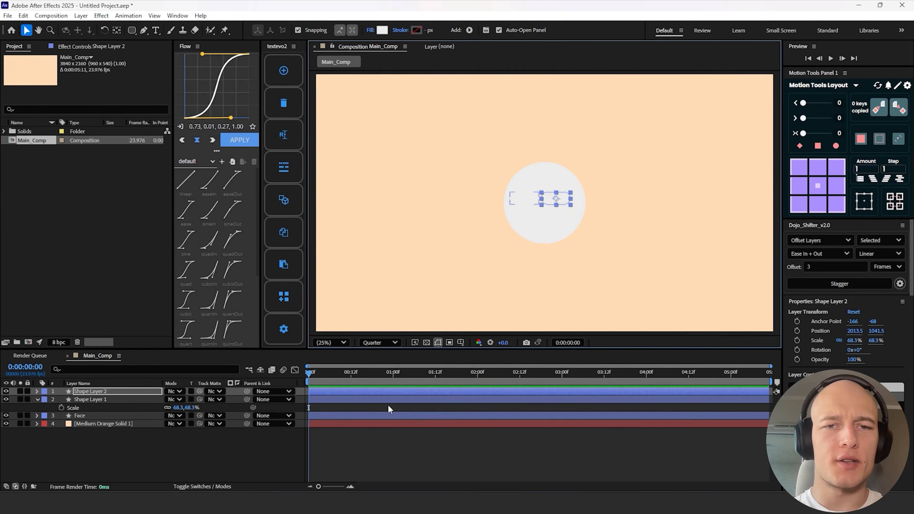
- Set the fill colour of both eye shapes to solid red
{"action": "left_click", "coordinate": [402, 397]}
{"action": "left_click", "coordinate": [408, 393]}
{"action": "left_click", "coordinate": [396, 400]}
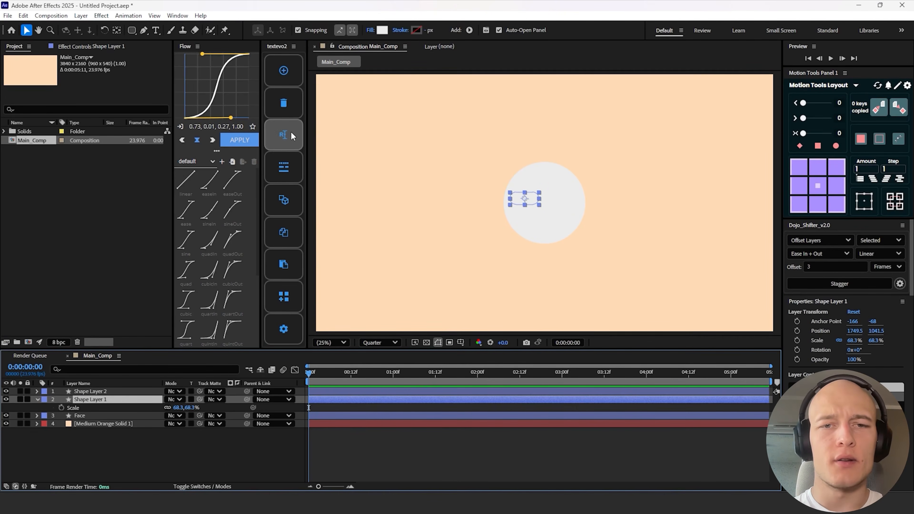
{"action": "left_click", "coordinate": [382, 30]}
{"action": "left_click", "coordinate": [474, 194]}
{"action": "left_click", "coordinate": [551, 191]}
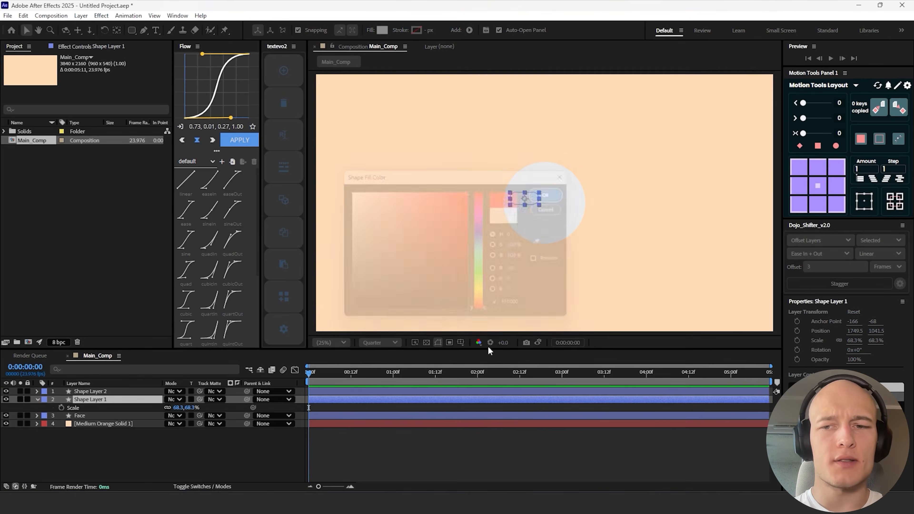
- Spread the two eyes apart symmetrically and move them slightly up on the Face circle, to a Y position of 1009.5
{"action": "left_click", "coordinate": [565, 200]}
{"action": "left_click_drag", "start_coordinate": [564, 199], "coordinate": [561, 196]}
{"action": "left_click", "coordinate": [530, 201], "text": "shift"}
{"action": "left_click", "coordinate": [454, 437]}
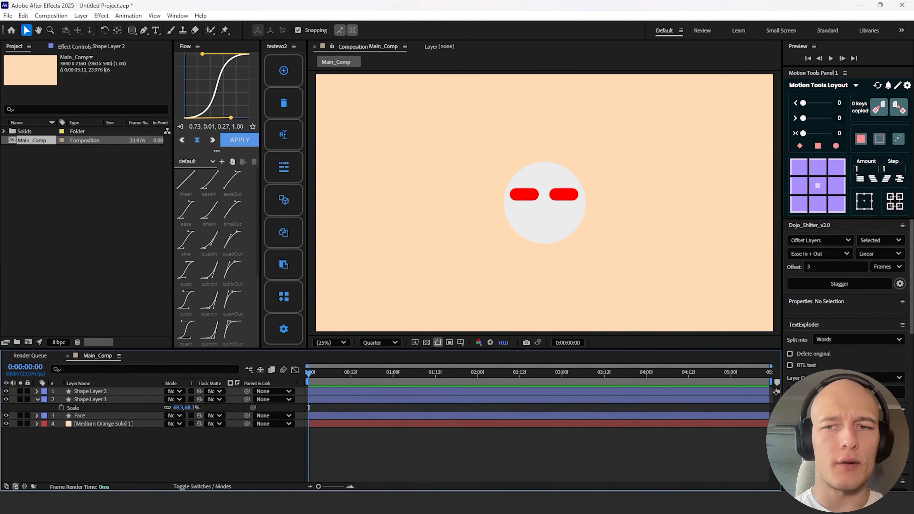
- Draw a thin horizontal red rounded bar, place it just above both eyes at about 1916, 938 and centre its anchor point
{"action": "left_click", "coordinate": [132, 30]}
{"action": "left_click_drag", "start_coordinate": [505, 272], "coordinate": [570, 275]}
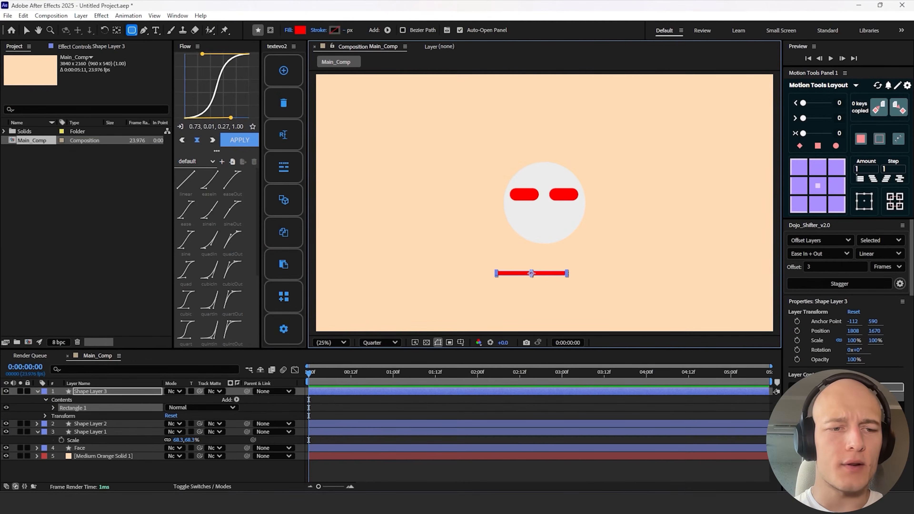
{"action": "key", "text": "v"}
{"action": "left_click_drag", "start_coordinate": [539, 273], "coordinate": [552, 185]}
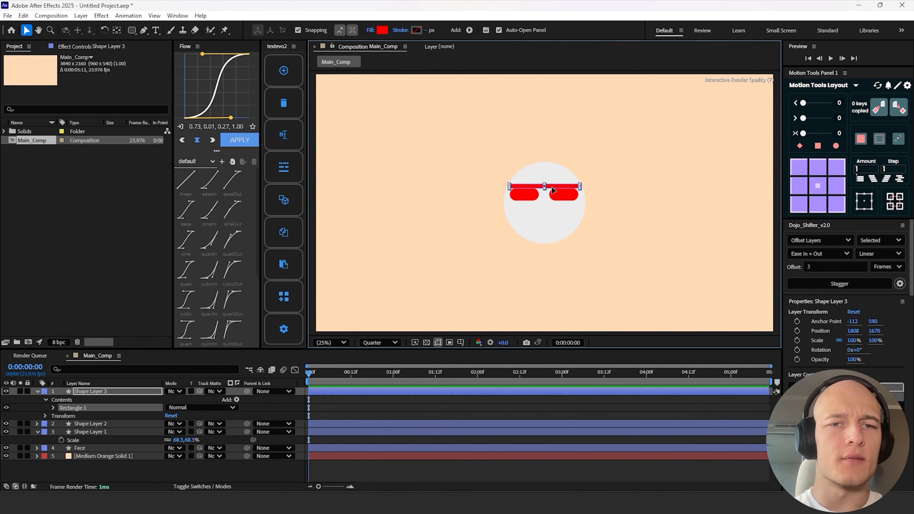
{"action": "key", "text": "ctrl+alt+Home"}
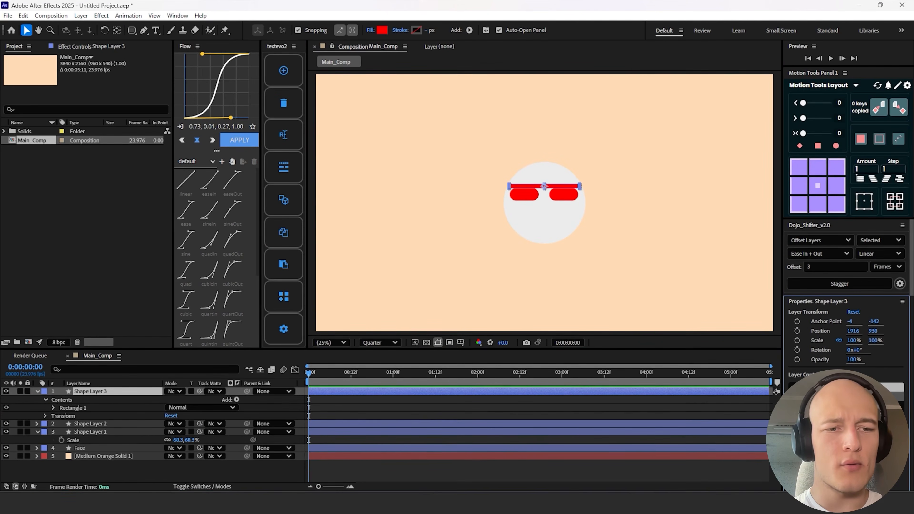
- Scale the two eye shapes down to 59.3%
{"action": "left_click", "coordinate": [524, 195]}
{"action": "left_click", "coordinate": [556, 197], "text": "shift"}
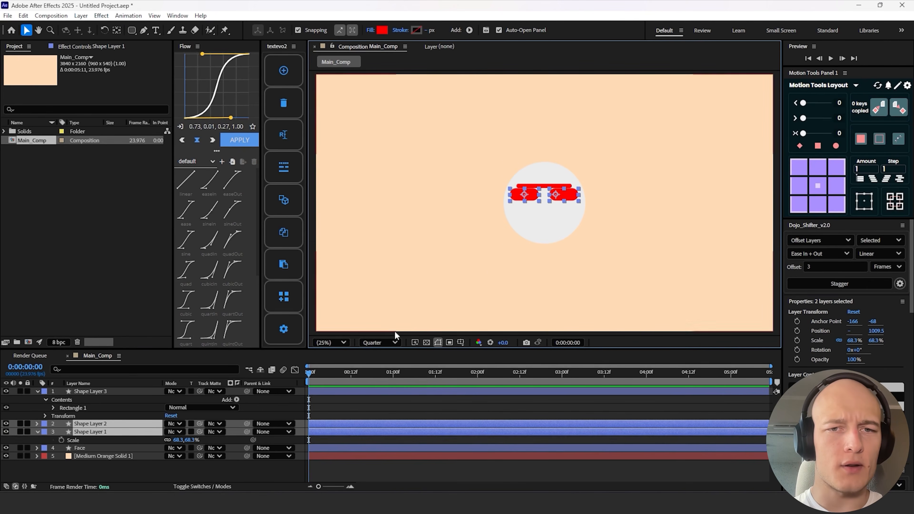
{"action": "key", "text": "s"}
{"action": "left_click", "coordinate": [548, 206]}
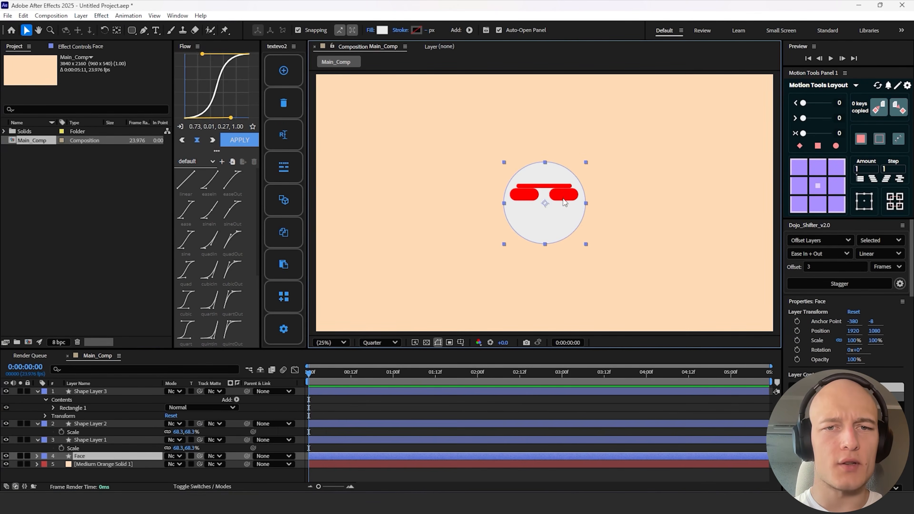
{"action": "left_click_drag", "start_coordinate": [179, 432], "coordinate": [175, 433]}
- Rename the two eye shape layers as Left eye and Right eye
{"action": "left_click", "coordinate": [129, 441]}
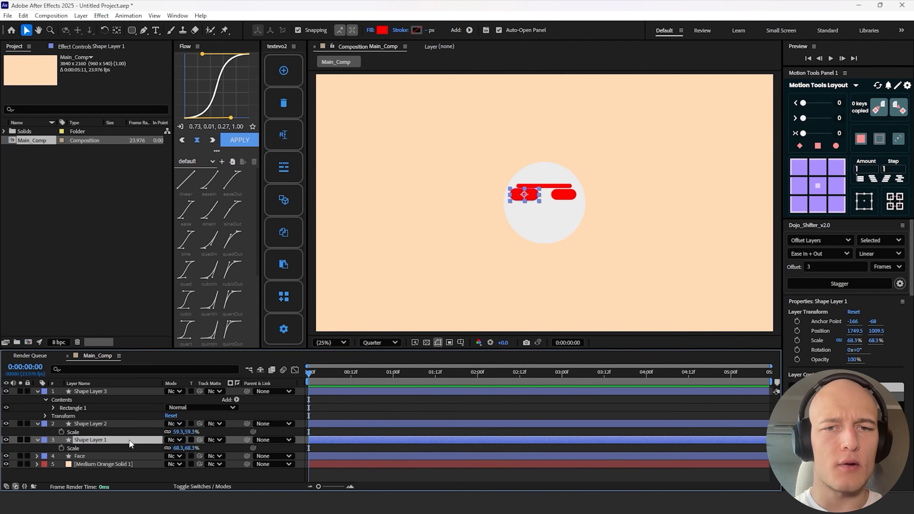
{"action": "key", "text": "Return"}
{"action": "type", "text": "Left eye"}
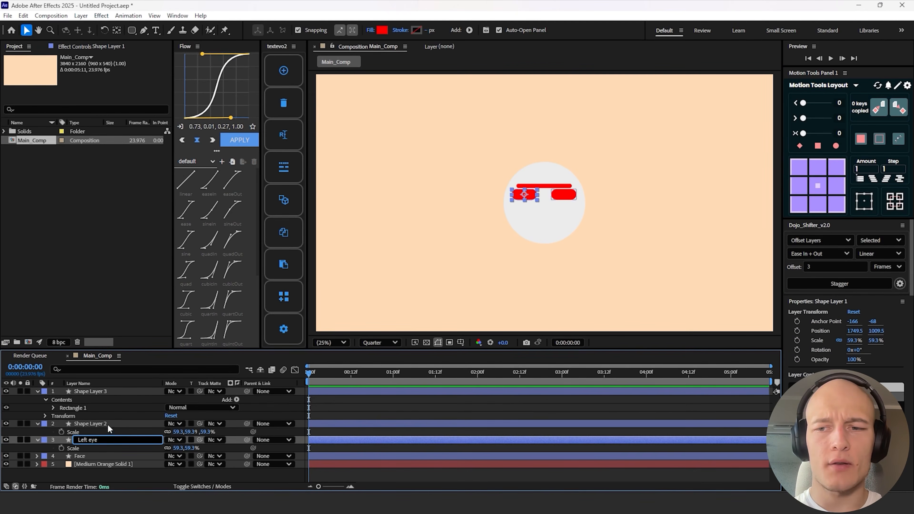
{"action": "left_click", "coordinate": [108, 425]}
{"action": "key", "text": "Return"}
{"action": "type", "text": "Right eye"}
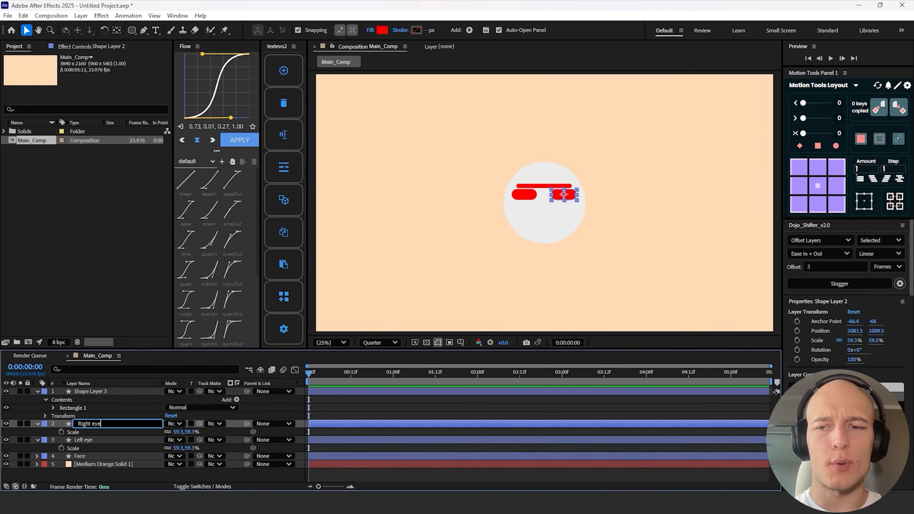
- Rename the thin bar's shape layer as Eyebrow
{"action": "left_click", "coordinate": [106, 392]}
{"action": "left_click", "coordinate": [106, 393]}
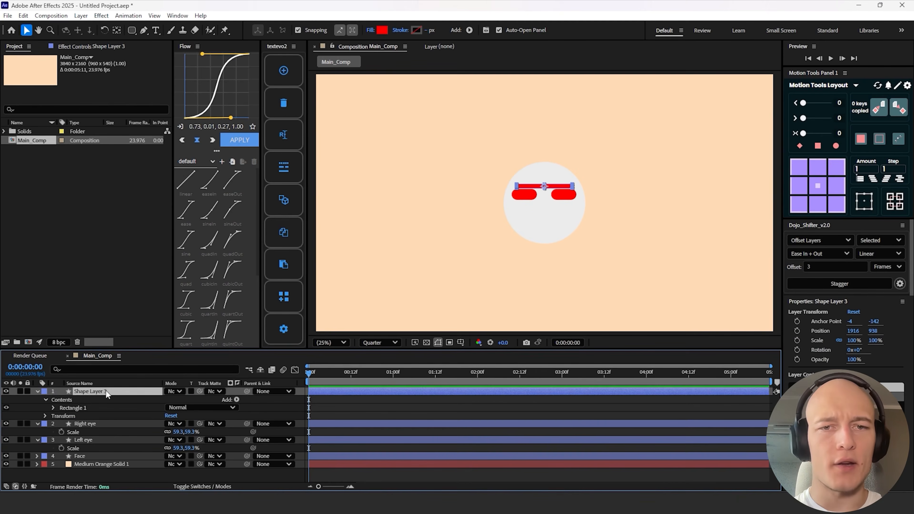
{"action": "key", "text": "Return"}
{"action": "type", "text": "Eyebrow"}
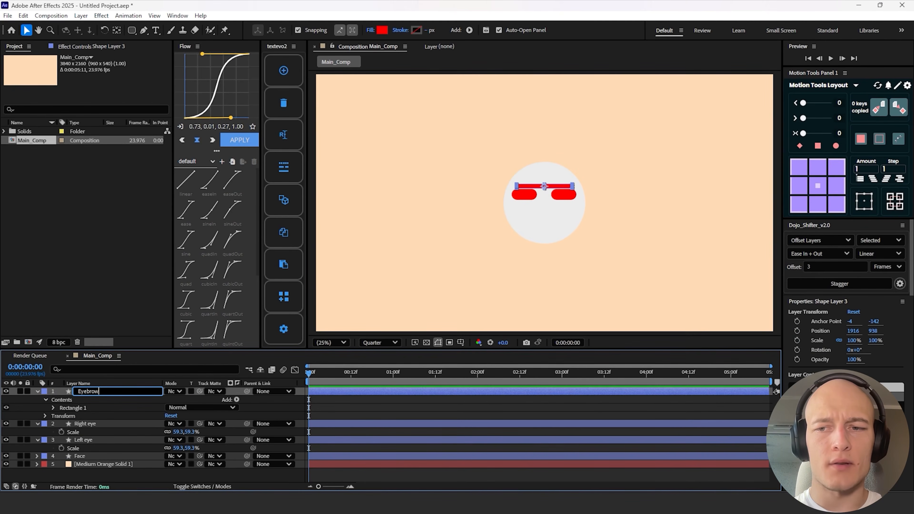
- Move both eyes inward so their outer ends line up with the eyebrow, with Right eye at an X position of 2041.5
{"action": "left_click_drag", "start_coordinate": [563, 196], "coordinate": [559, 195]}
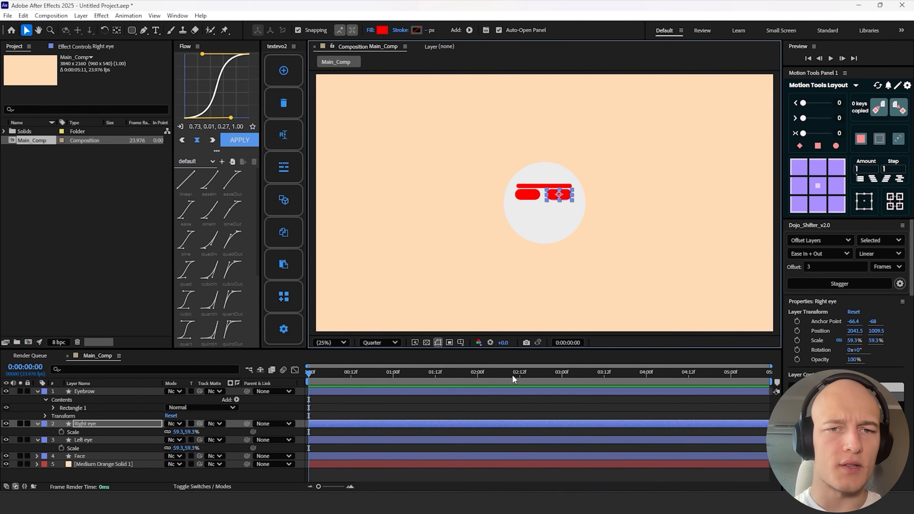
{"action": "left_click", "coordinate": [502, 399]}
{"action": "left_click", "coordinate": [533, 196]}
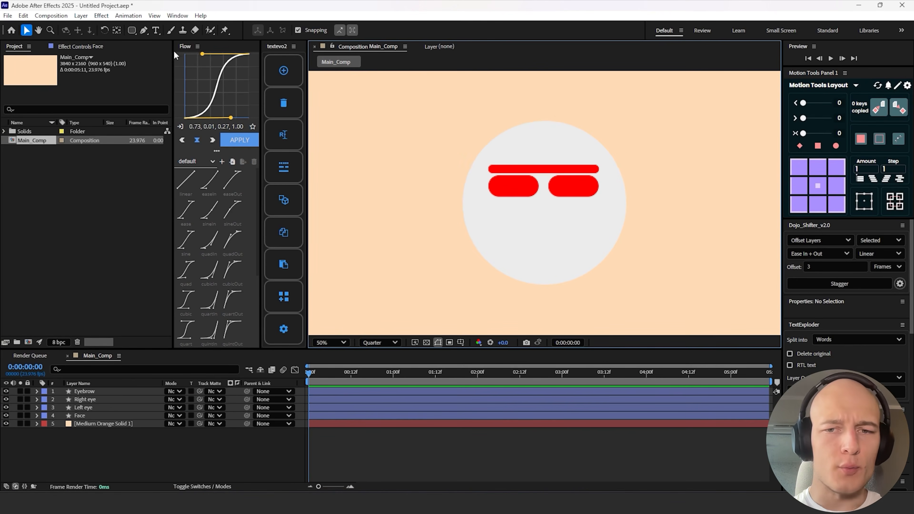
- Draw a small black circle with the Ellipse tool, place it on the left eye at about 1788, 1012 and centre its anchor point
{"action": "left_click", "coordinate": [132, 32]}
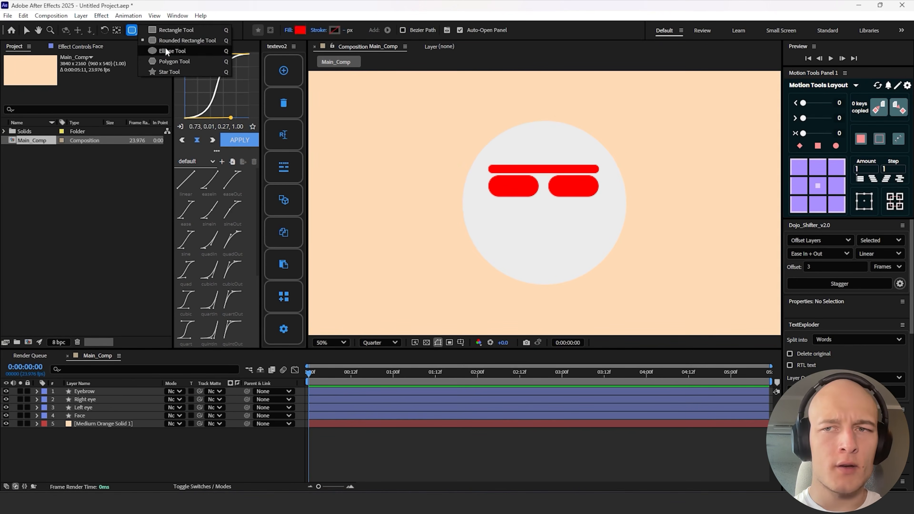
{"action": "left_click", "coordinate": [166, 50]}
{"action": "mouse_move", "coordinate": [536, 226]}
{"action": "left_mouse_down"}
{"action": "mouse_move", "coordinate": [515, 248]}
{"action": "mouse_move", "coordinate": [514, 193]}
{"action": "left_mouse_up"}
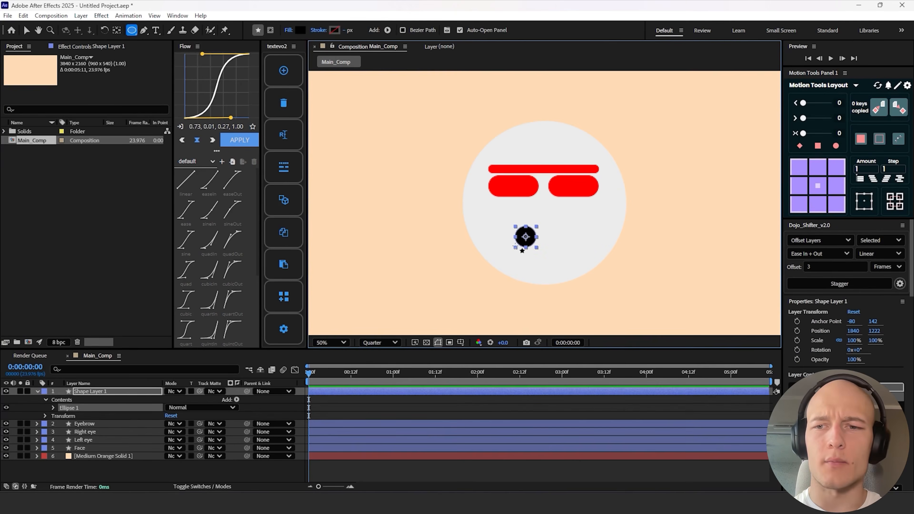
{"action": "key", "text": "v"}
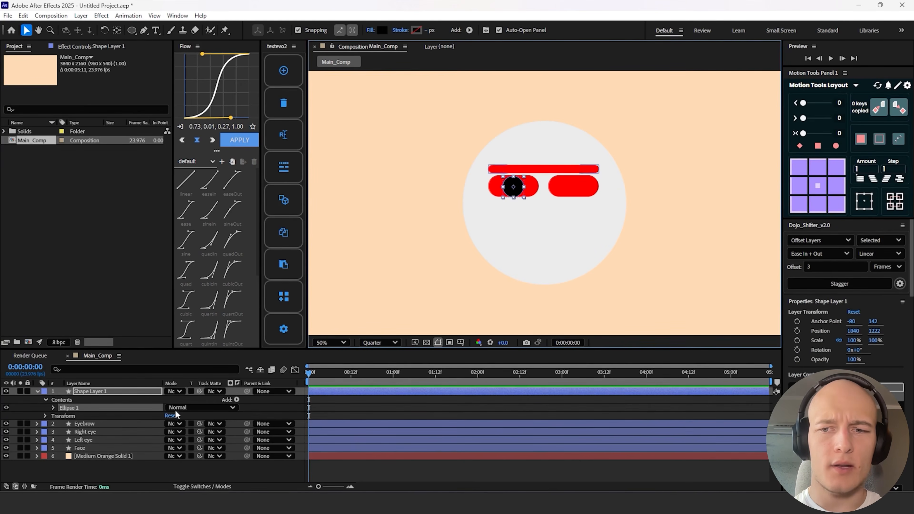
{"action": "left_click", "coordinate": [133, 392]}
{"action": "key", "text": "ctrl+alt+Home"}
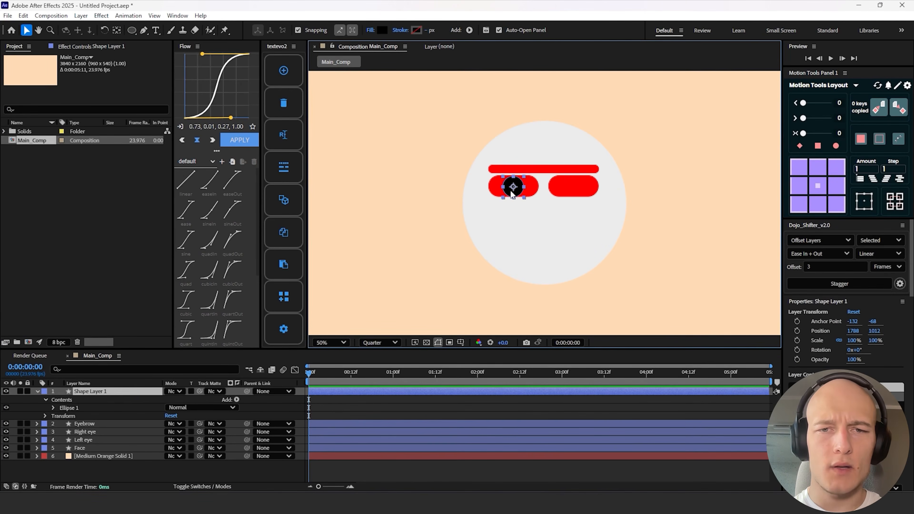
- Duplicate the black ellipse within its layer, move the copy onto the right eye and name the layer Iris
{"action": "left_click", "coordinate": [70, 408]}
{"action": "key", "text": "ctrl+d"}
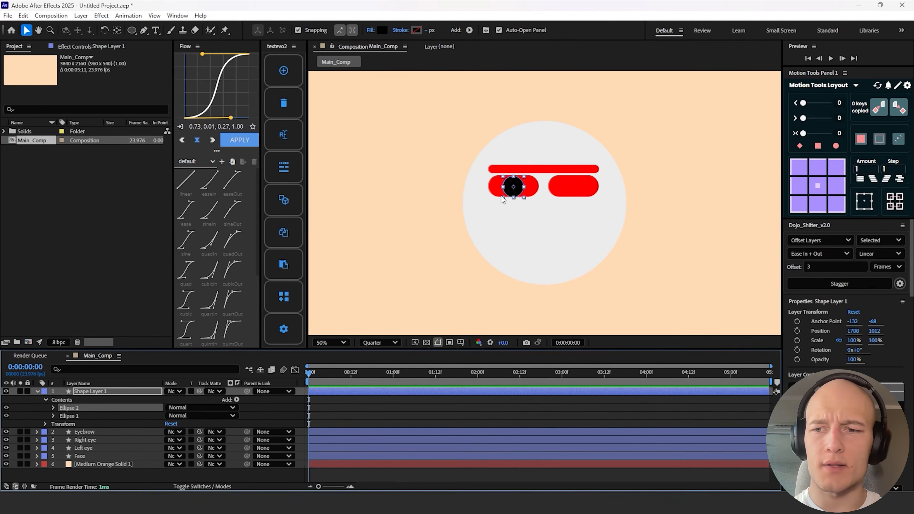
{"action": "left_click_drag", "start_coordinate": [513, 194], "coordinate": [575, 190]}
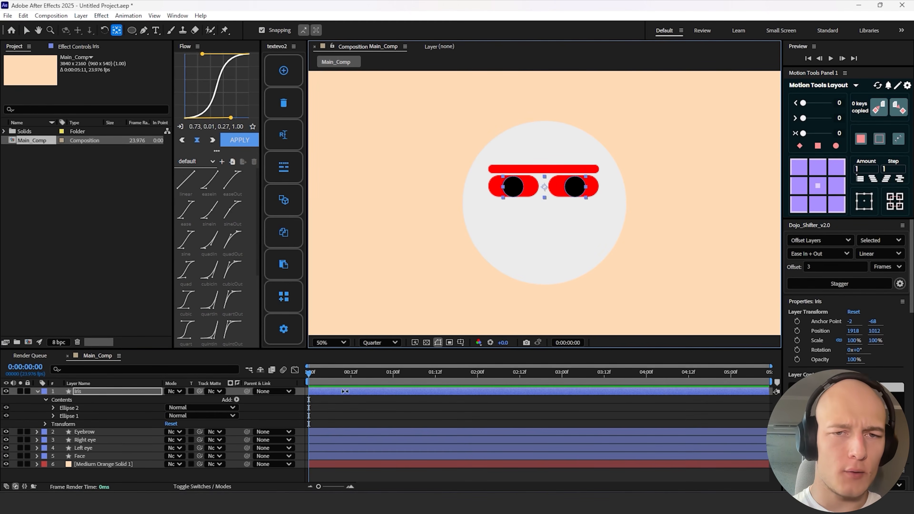
- Try shifting the Iris layer horizontally to an X position of 1965 and undo the shift
{"action": "key", "text": "p"}
{"action": "left_click", "coordinate": [170, 404], "text": "ctrl"}
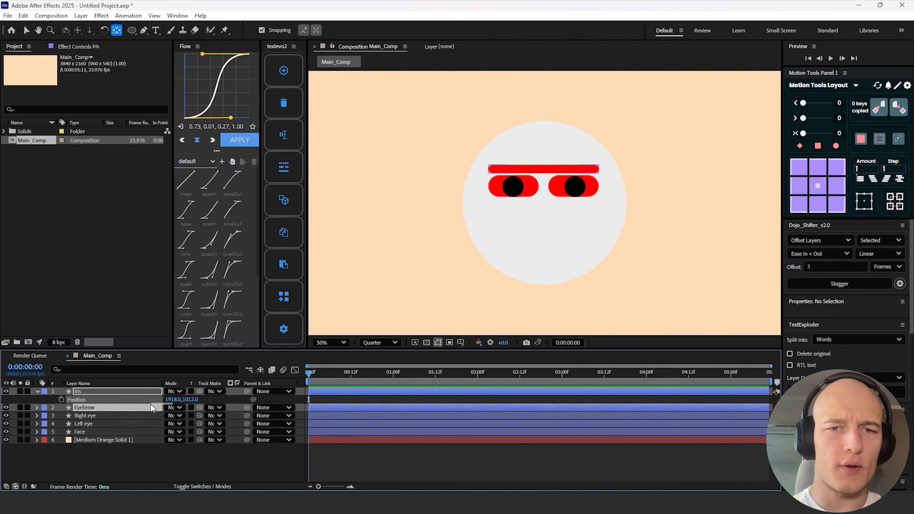
{"action": "left_click", "coordinate": [140, 468]}
{"action": "left_click_drag", "start_coordinate": [172, 399], "coordinate": [196, 399]}
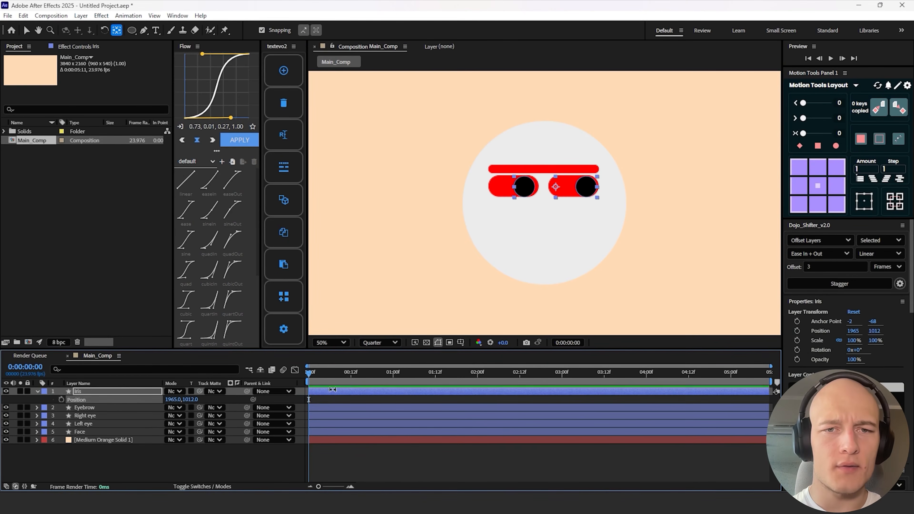
{"action": "key", "text": "ctrl+z"}
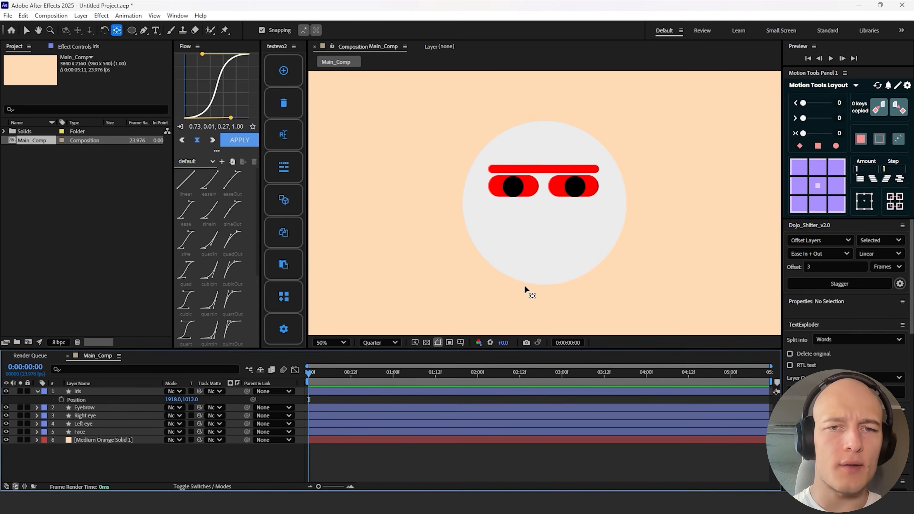
- Duplicate Left eye to the Face's lower centre as a wider, flatter mouth and rename the copy as Mouth
{"action": "left_click_drag", "start_coordinate": [528, 191], "coordinate": [559, 248]}
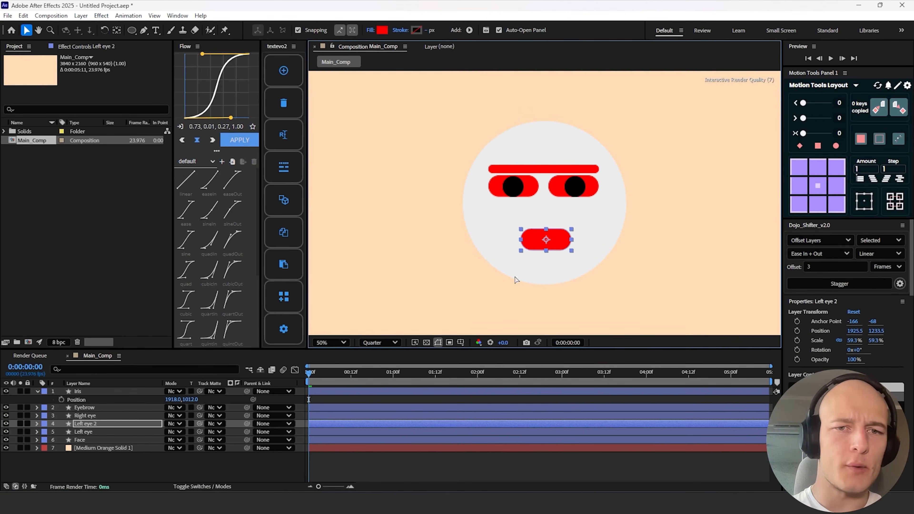
{"action": "left_click_drag", "start_coordinate": [86, 423], "coordinate": [90, 433]}
{"action": "key", "text": "Return"}
{"action": "type", "text": "Mouth"}
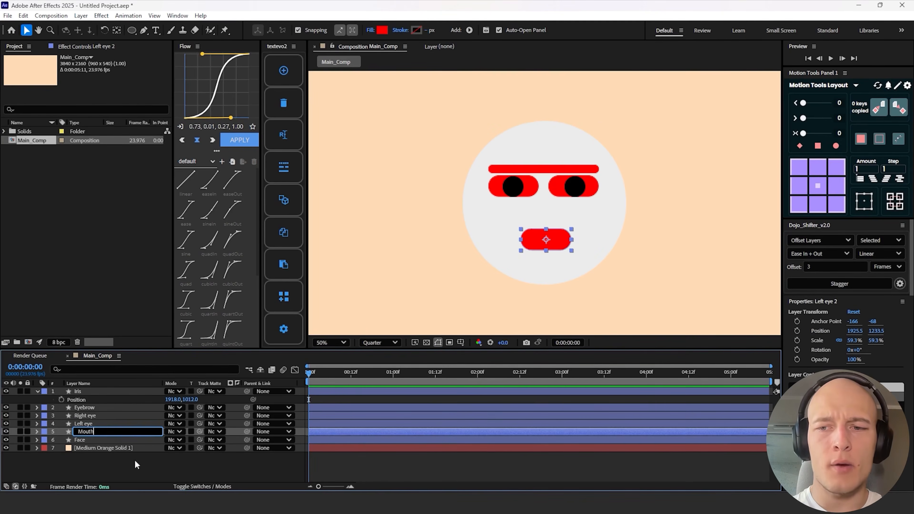
{"action": "key", "text": "Return"}
- Draw a straight horizontal line across the Mouth with the Pen tool on a new shape layer, using a 2 px white stroke
{"action": "key", "text": "g"}
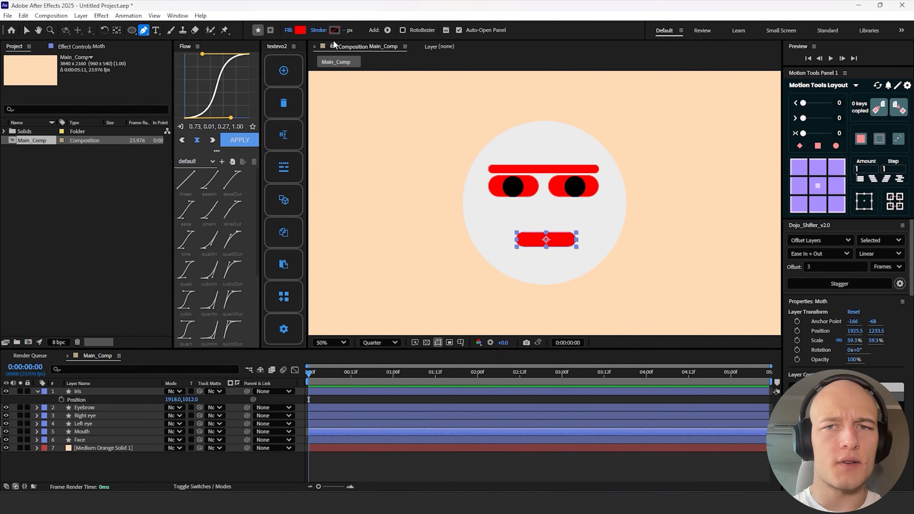
{"action": "key", "text": "F2"}
{"action": "left_click", "coordinate": [334, 30]}
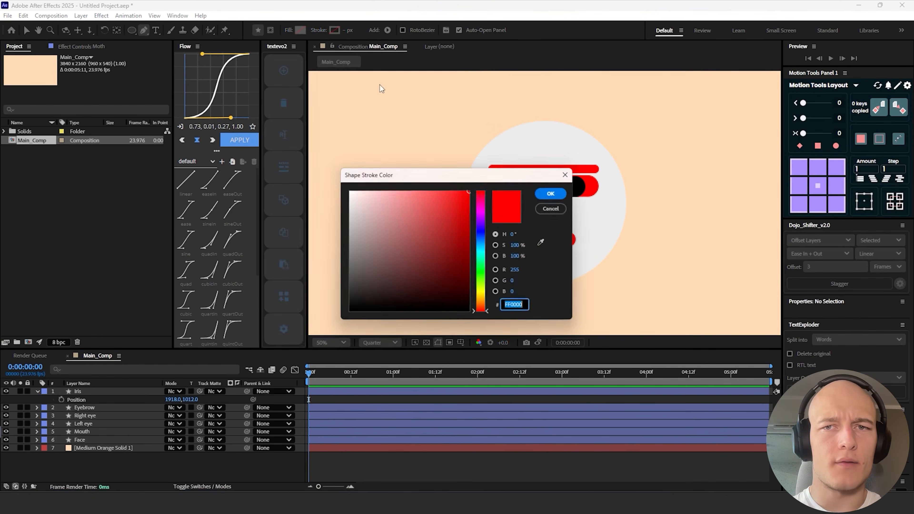
{"action": "left_click_drag", "start_coordinate": [367, 203], "coordinate": [347, 189]}
{"action": "left_click", "coordinate": [552, 194]}
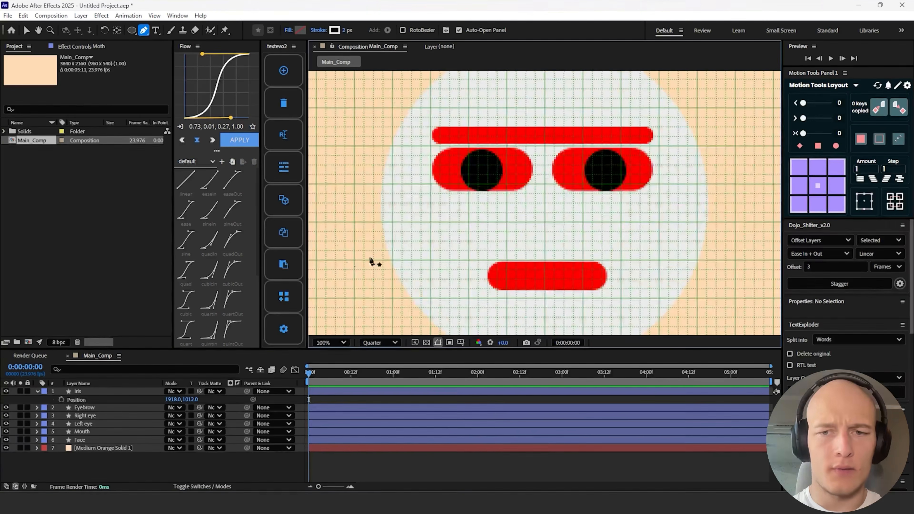
{"action": "left_click_drag", "start_coordinate": [564, 263], "coordinate": [538, 217]}
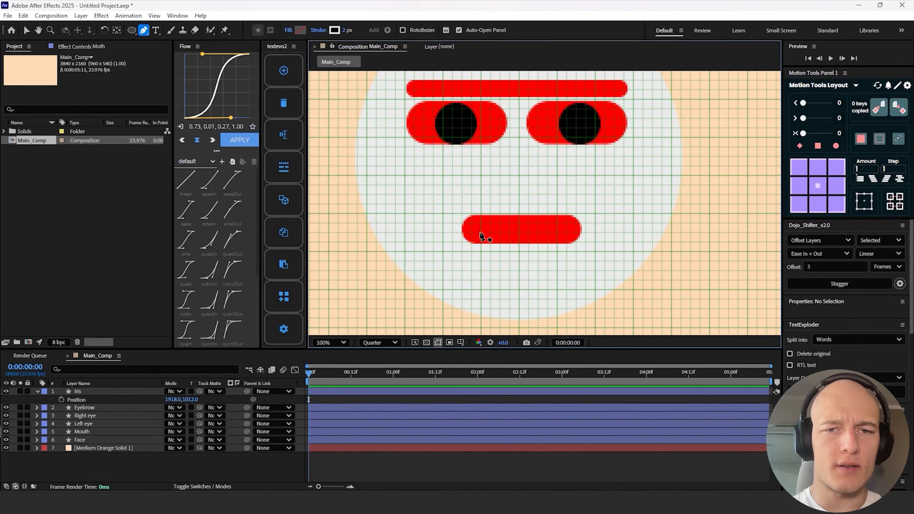
{"action": "left_click", "coordinate": [479, 232]}
{"action": "left_click", "coordinate": [557, 232]}
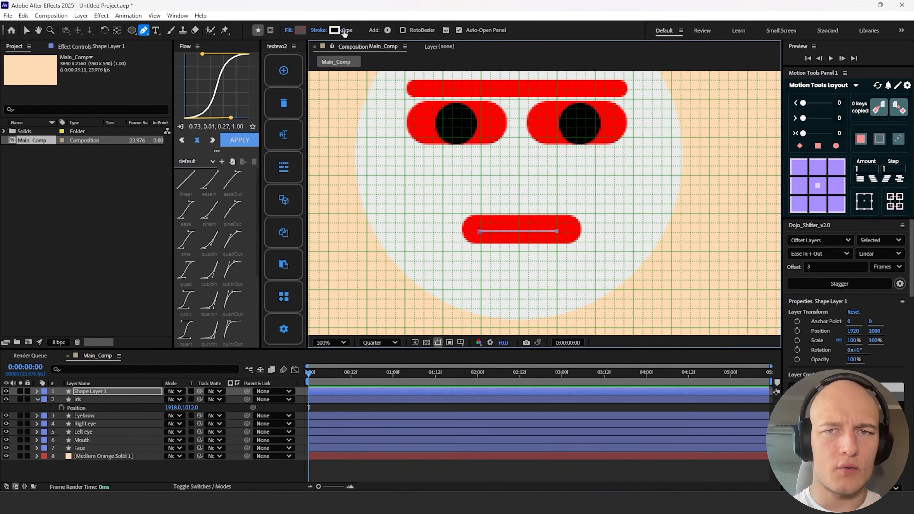
- Thicken the mouth line's stroke to 8 px, center its anchor point and raise the line to a Y position of 1234.5
{"action": "left_click_drag", "start_coordinate": [345, 30], "coordinate": [349, 31]}
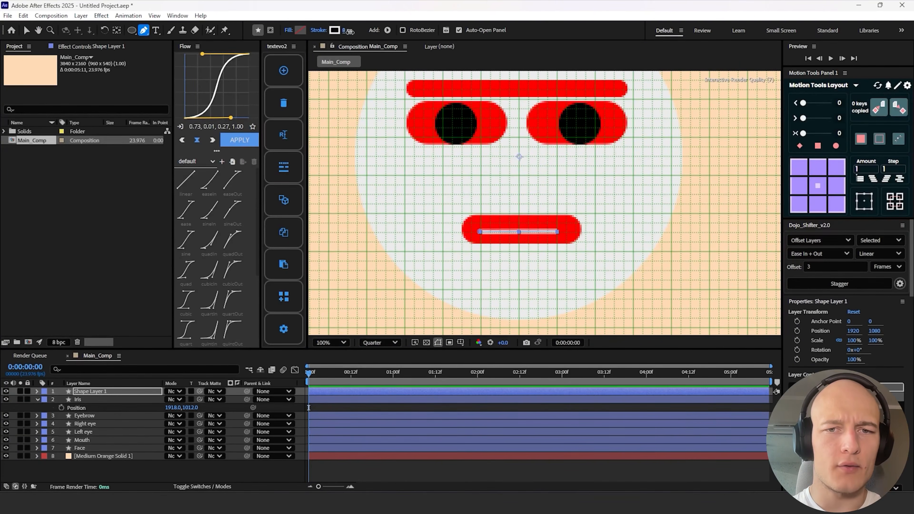
{"action": "key", "text": "ctrl+alt+Home"}
{"action": "key", "text": "p"}
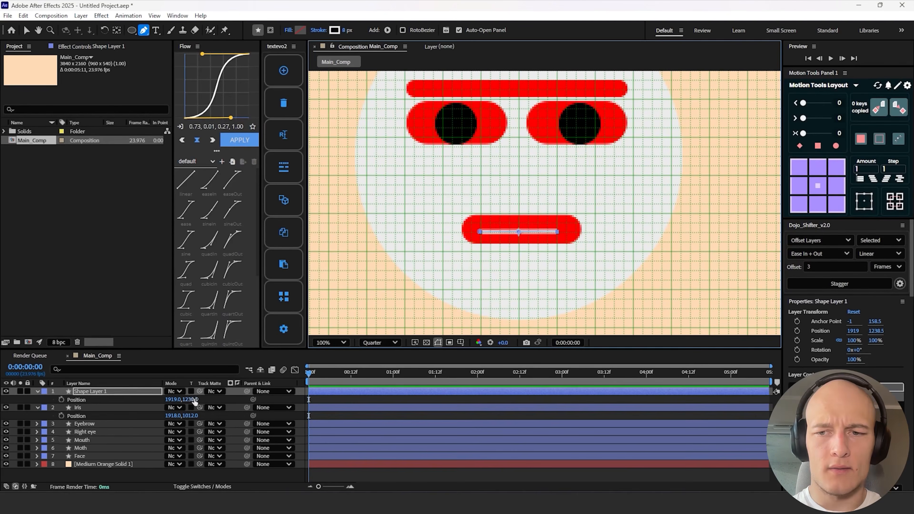
{"action": "mouse_move", "coordinate": [194, 400]}
{"action": "left_mouse_down"}
{"action": "mouse_move", "coordinate": [188, 397]}
{"action": "mouse_move", "coordinate": [200, 391]}
{"action": "left_mouse_up"}
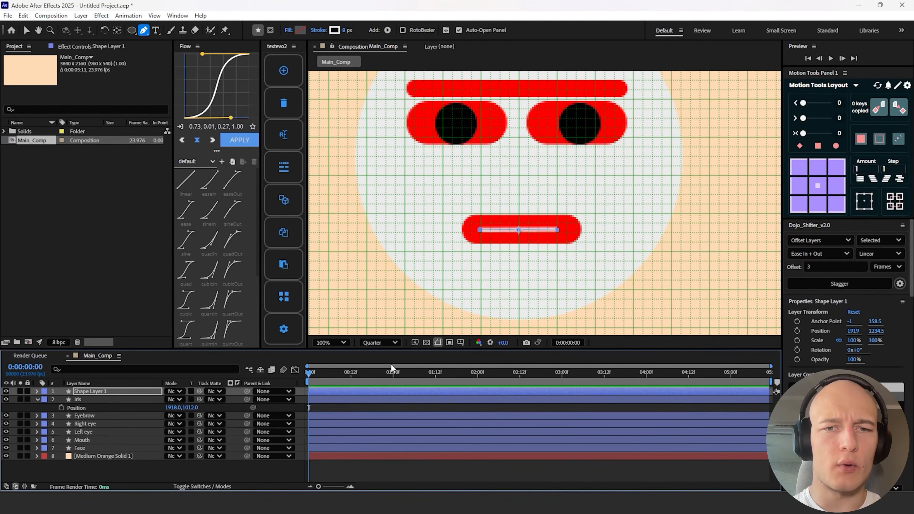
- Hide the composition grid and fit the whole composition in the viewer
{"action": "left_click", "coordinate": [437, 343]}
{"action": "left_click", "coordinate": [477, 378]}
{"action": "key", "text": "shift+slash"}
{"action": "key", "text": "v"}
- Give the Face circle a solid orange fill, FF6C00
{"action": "left_click", "coordinate": [518, 216]}
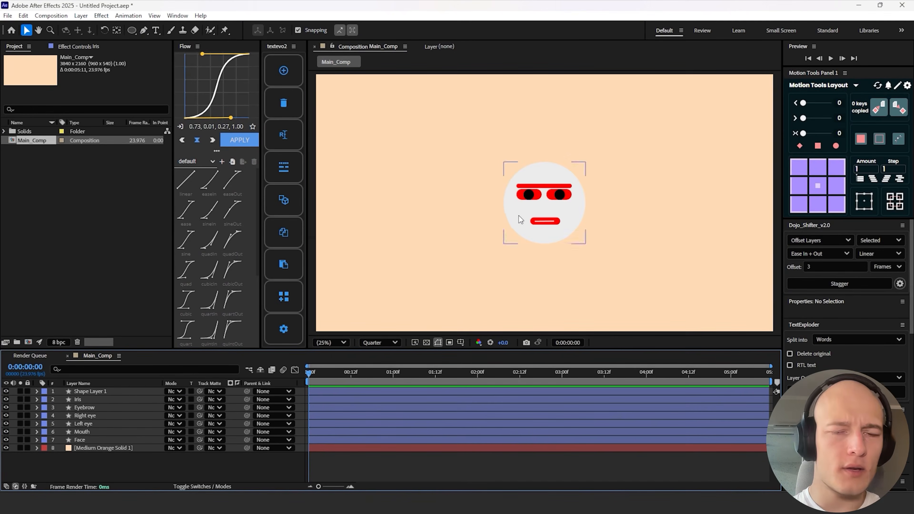
{"action": "left_click", "coordinate": [370, 30]}
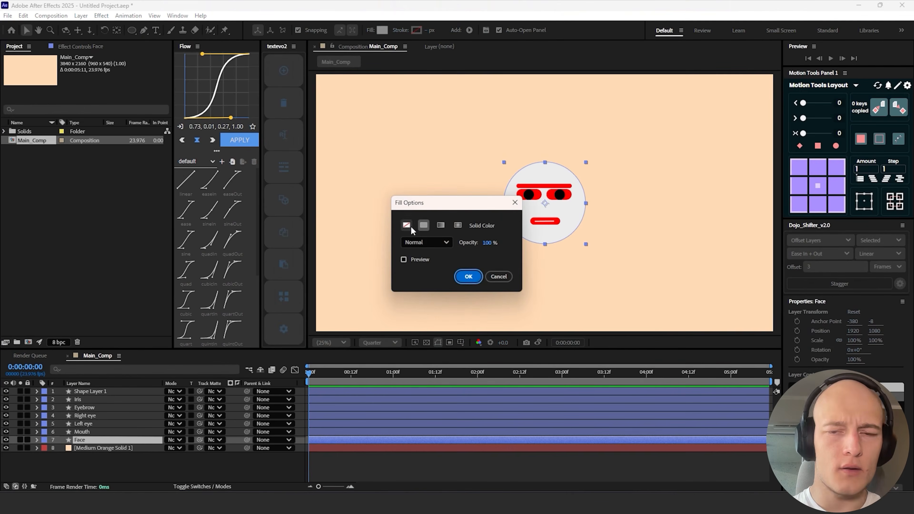
{"action": "left_click", "coordinate": [440, 225]}
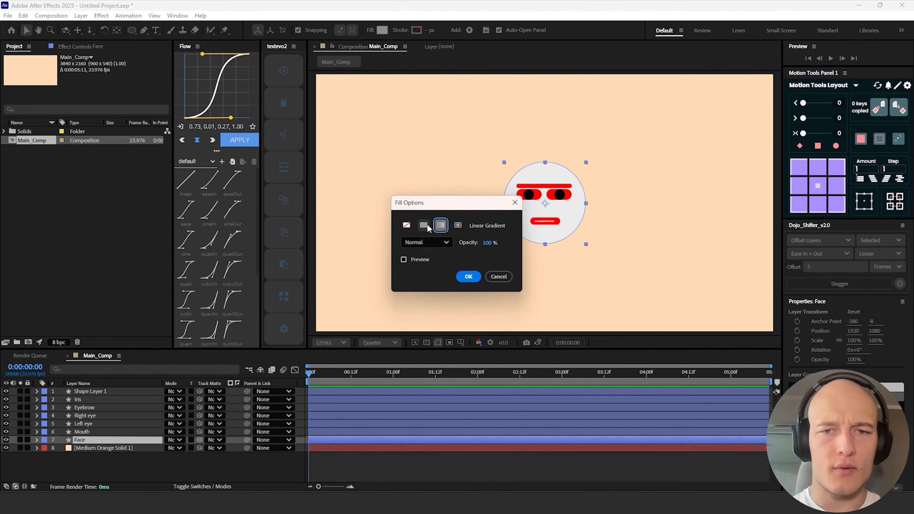
{"action": "left_click", "coordinate": [424, 225]}
{"action": "left_click", "coordinate": [468, 276]}
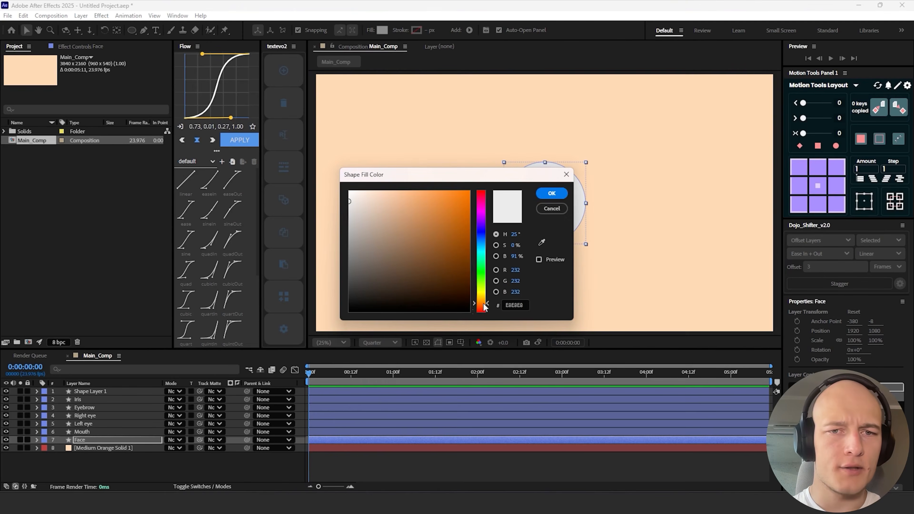
{"action": "left_click_drag", "start_coordinate": [460, 209], "coordinate": [487, 169]}
{"action": "left_click", "coordinate": [546, 197]}
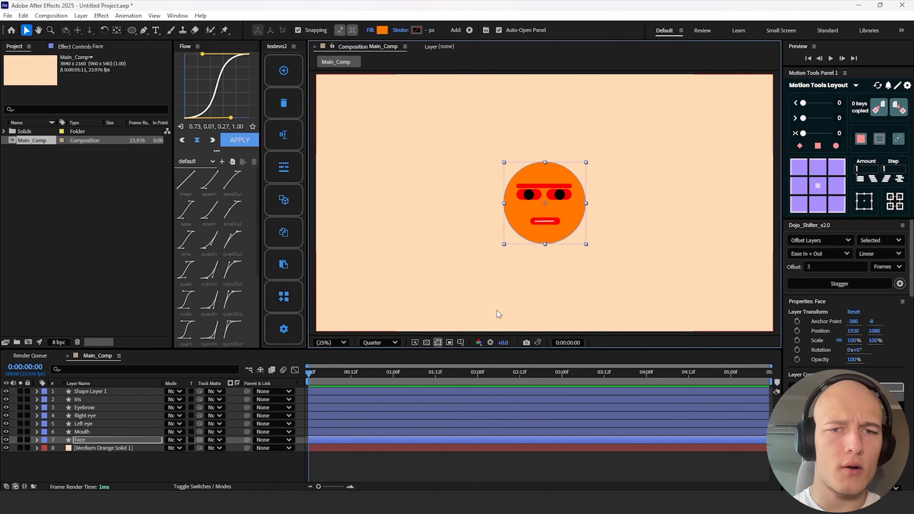
{"action": "left_click", "coordinate": [382, 31]}
{"action": "left_click_drag", "start_coordinate": [483, 303], "coordinate": [484, 308]}
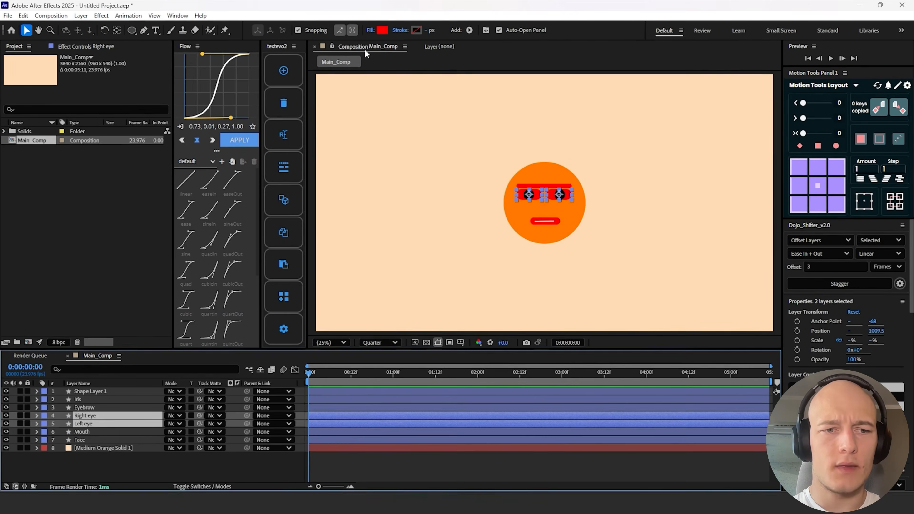
- Fill the Right eye and Left eye with white (FFFFFF) and the Eyebrow with black (000000)
{"action": "left_click", "coordinate": [382, 31]}
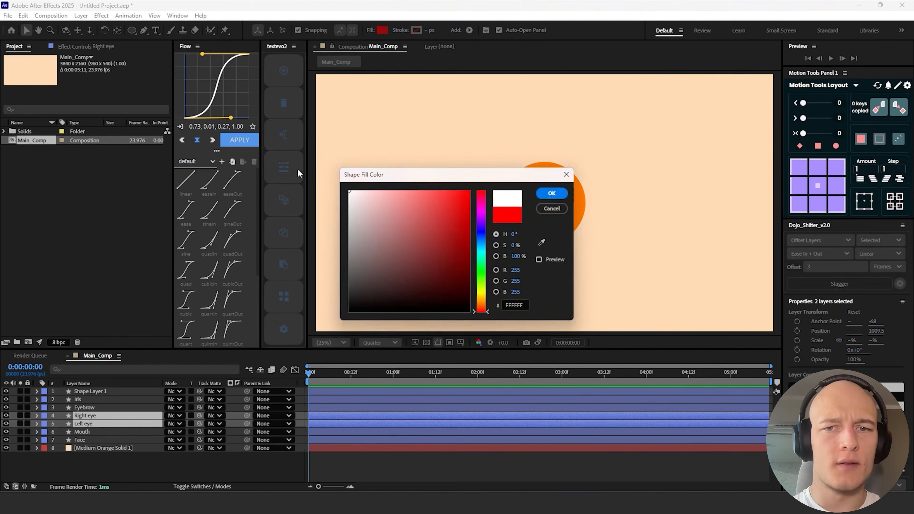
{"action": "left_click", "coordinate": [544, 193]}
{"action": "left_click", "coordinate": [255, 463]}
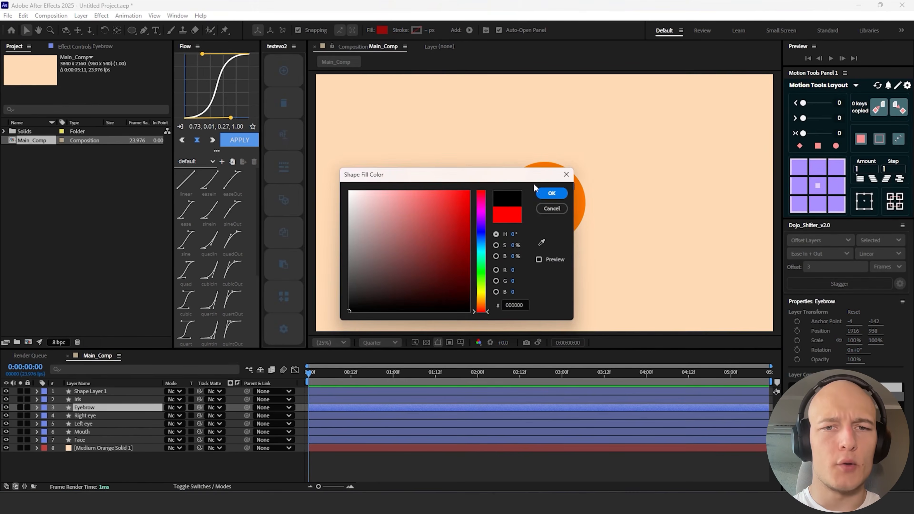
{"action": "left_click", "coordinate": [551, 193]}
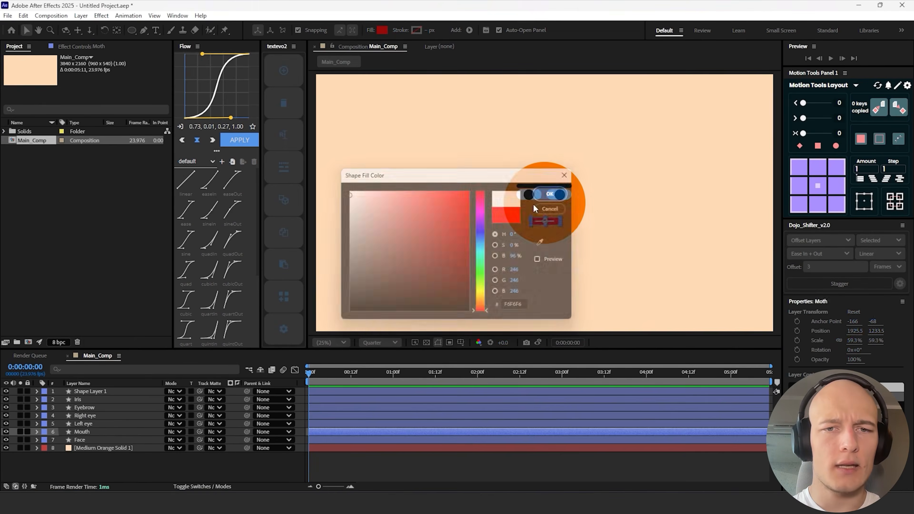
- Fill the Mouth with off-white F6F6F6 and set the stroke of the line across it to black (000000)
{"action": "left_click", "coordinate": [534, 200]}
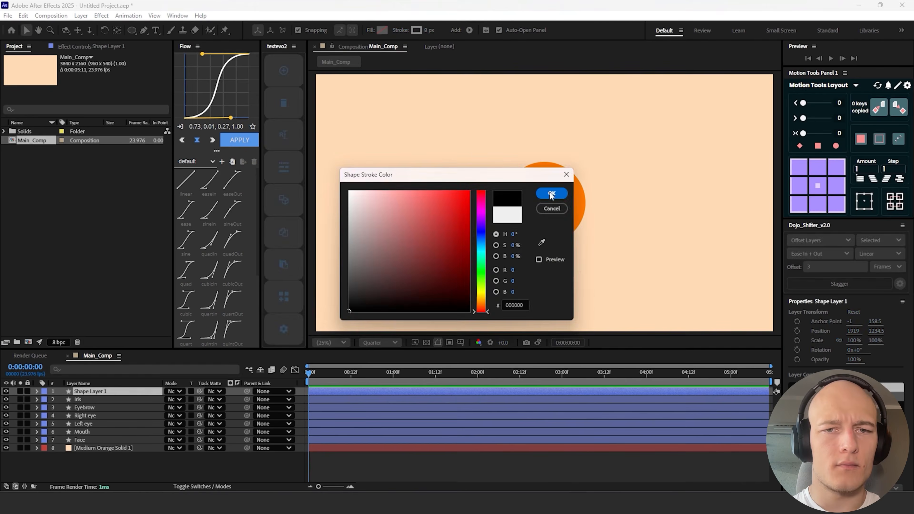
{"action": "left_click", "coordinate": [551, 194]}
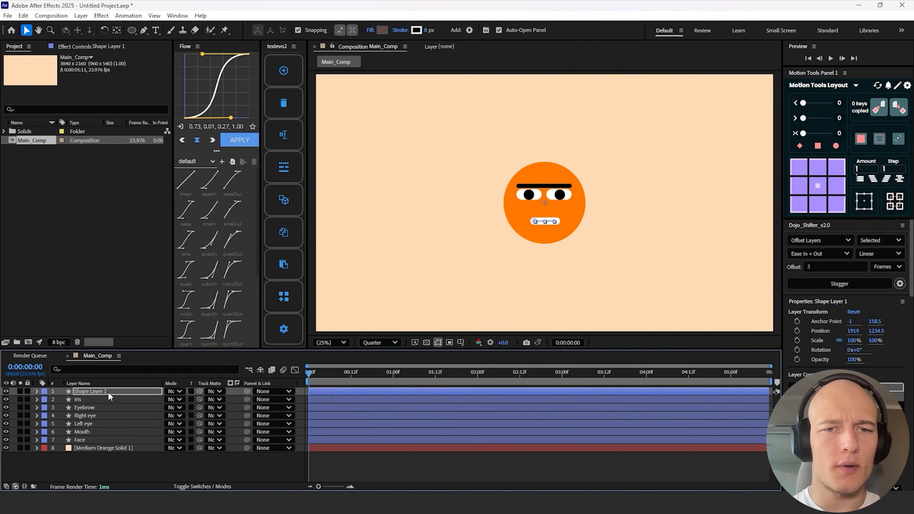
- Move the line's shape layer directly above Mouth in the layer stack and rename it Mouth line
{"action": "left_click_drag", "start_coordinate": [94, 390], "coordinate": [93, 422]}
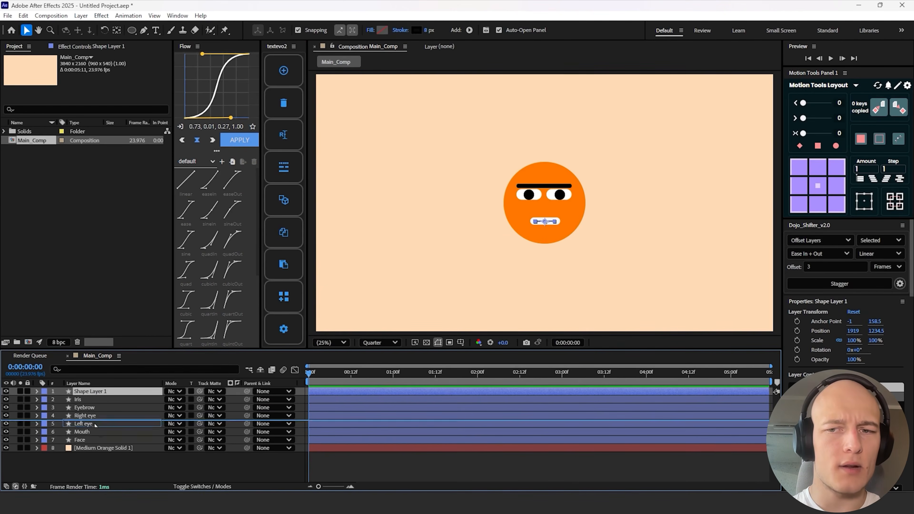
{"action": "left_click_drag", "start_coordinate": [94, 422], "coordinate": [94, 427]}
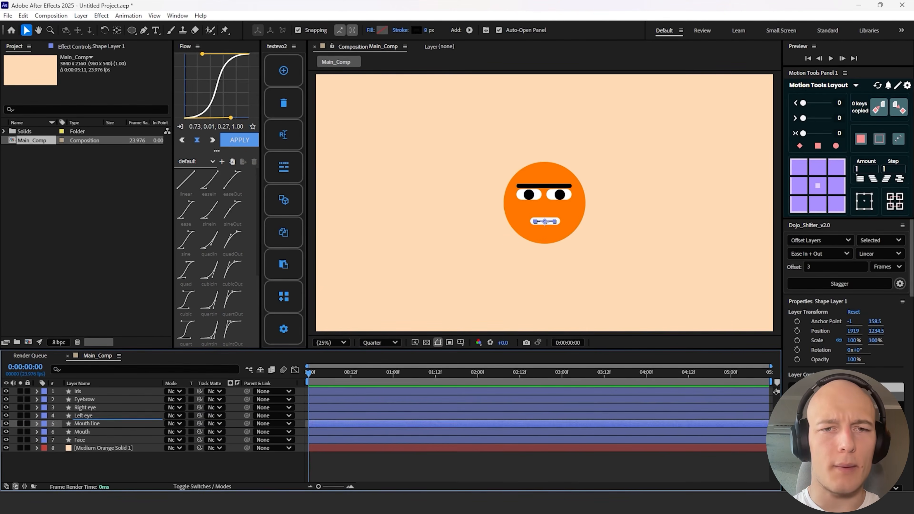
{"action": "left_click", "coordinate": [123, 463]}
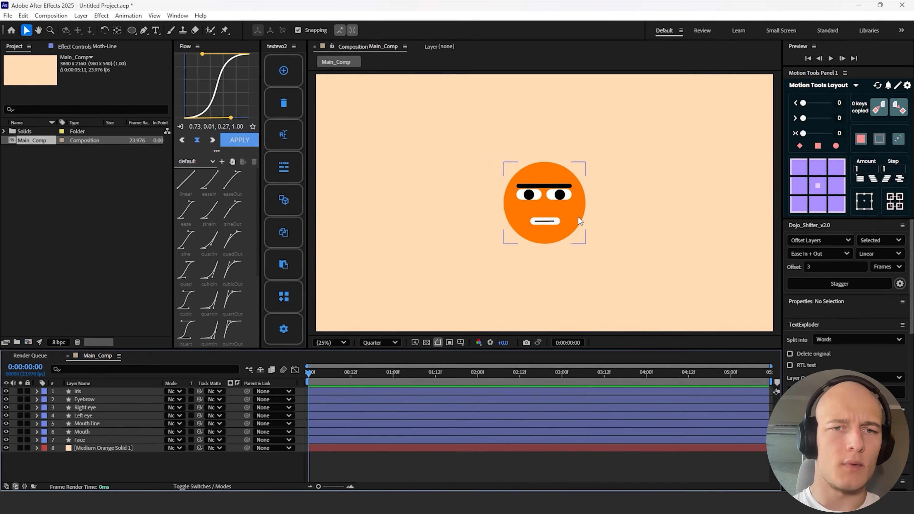
- Duplicate the Face layer and rename the copy as Face shading
{"action": "left_click", "coordinate": [576, 216]}
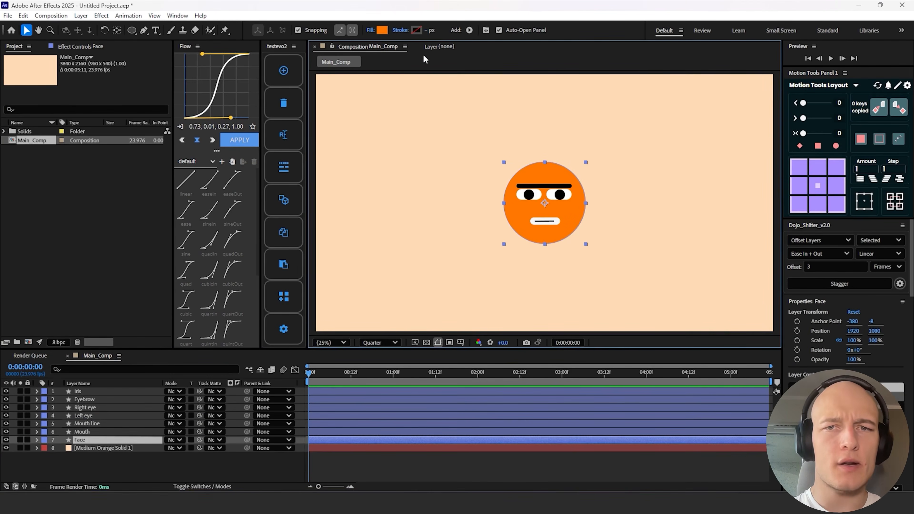
{"action": "key", "text": "ctrl+d"}
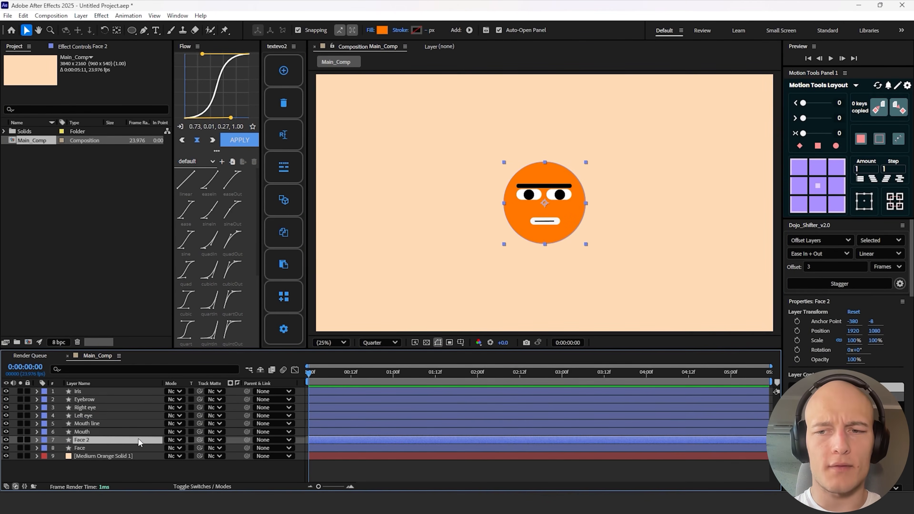
{"action": "key", "text": "Return"}
{"action": "type", "text": "Face sha"}
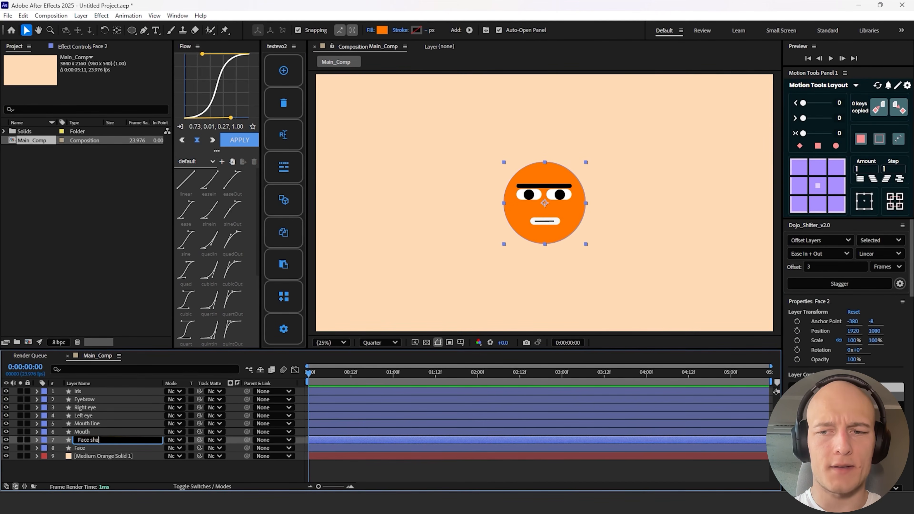
{"action": "type", "text": "ding"}
{"action": "key", "text": "Return"}
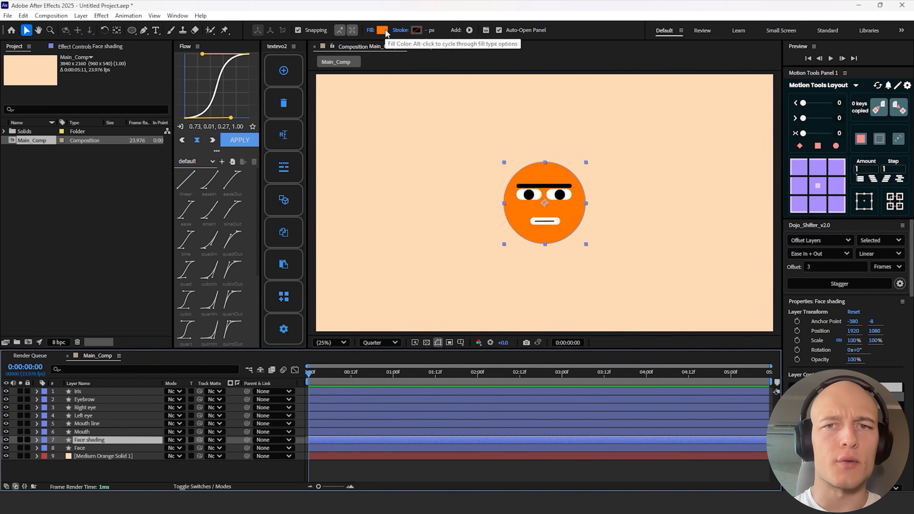
- Set the Face shading layer's fill to a lighter orange, FF9343
{"action": "left_click", "coordinate": [383, 30]}
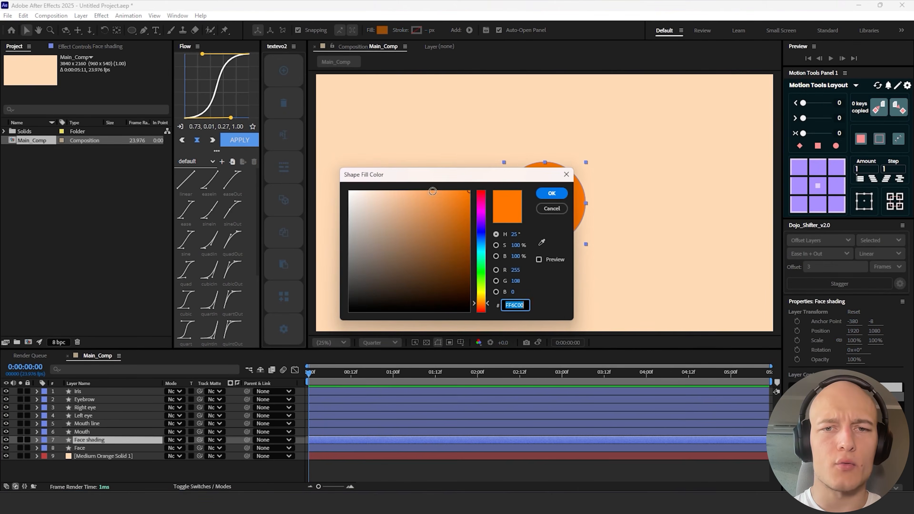
{"action": "left_click", "coordinate": [434, 189]}
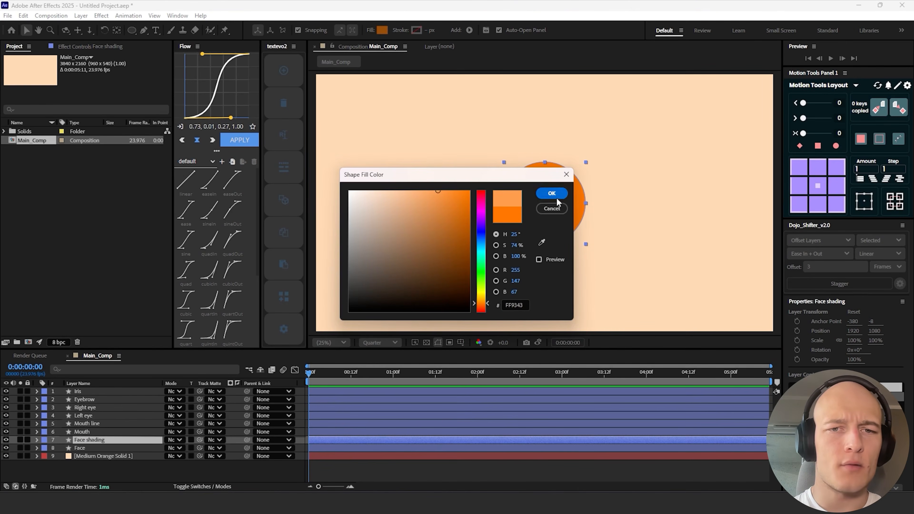
{"action": "left_click", "coordinate": [551, 193]}
- Begin a Pen tool mask on Face shading with a first point above the face, slightly right of its centre
{"action": "key", "text": "g"}
{"action": "left_click", "coordinate": [555, 130]}
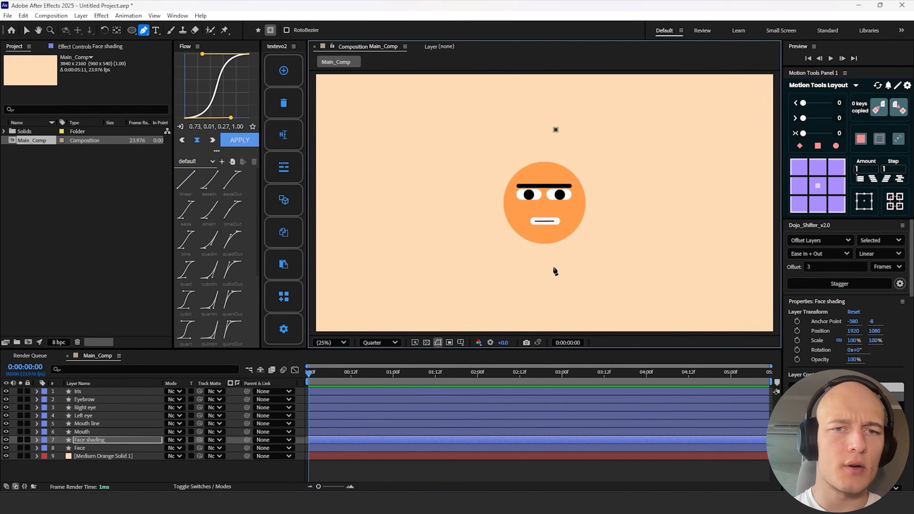
- Draw a closed curved mask around the face's right side on the Face shading layer and fine-tune its upper and lower points
{"action": "left_click_drag", "start_coordinate": [554, 260], "coordinate": [539, 286]}
{"action": "left_click_drag", "start_coordinate": [539, 285], "coordinate": [532, 289]}
{"action": "left_click", "coordinate": [606, 231]}
{"action": "left_click", "coordinate": [587, 153]}
{"action": "left_click", "coordinate": [556, 130]}
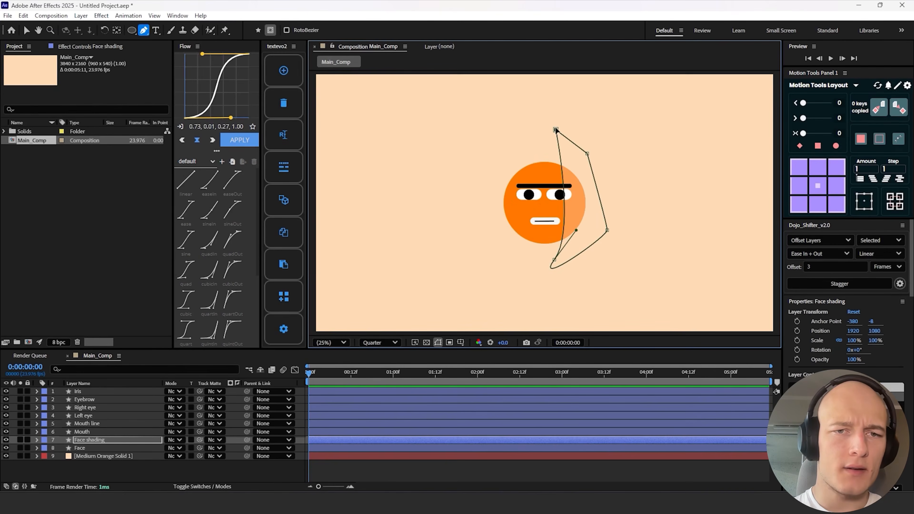
{"action": "left_click_drag", "start_coordinate": [556, 130], "coordinate": [548, 127]}
{"action": "left_click_drag", "start_coordinate": [554, 259], "coordinate": [557, 258]}
- Set the Face shading mask's feather to 227 pixels, then collapse and deselect the layer
{"action": "left_click_drag", "start_coordinate": [178, 464], "coordinate": [284, 461]}
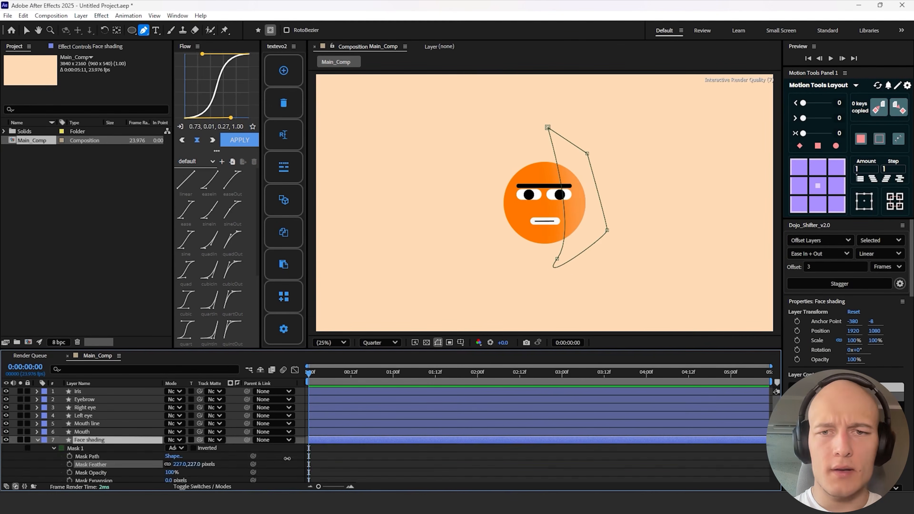
{"action": "key", "text": "u"}
{"action": "left_click", "coordinate": [389, 468]}
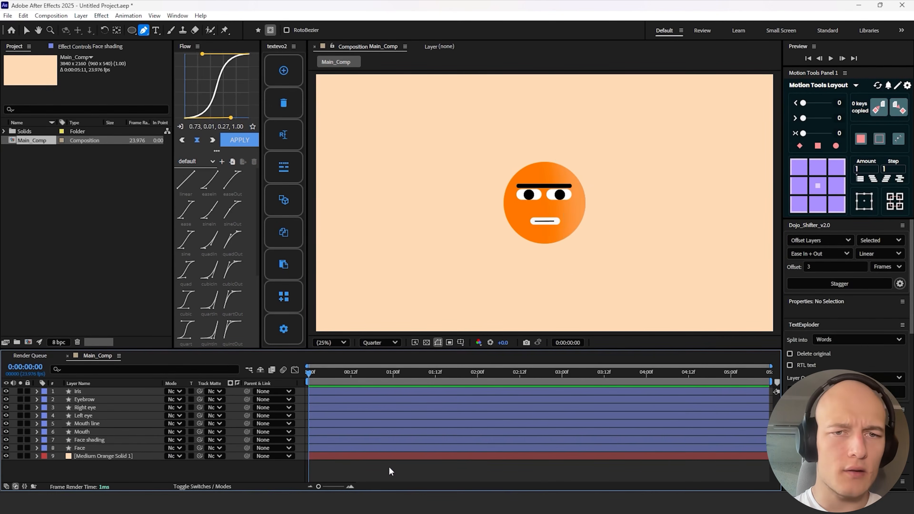
{"action": "left_click", "coordinate": [396, 438]}
{"action": "left_click", "coordinate": [371, 469]}
- Duplicate the Face layer above Face shading and rename the Face shading layer as Face shading-right
{"action": "left_click", "coordinate": [103, 446]}
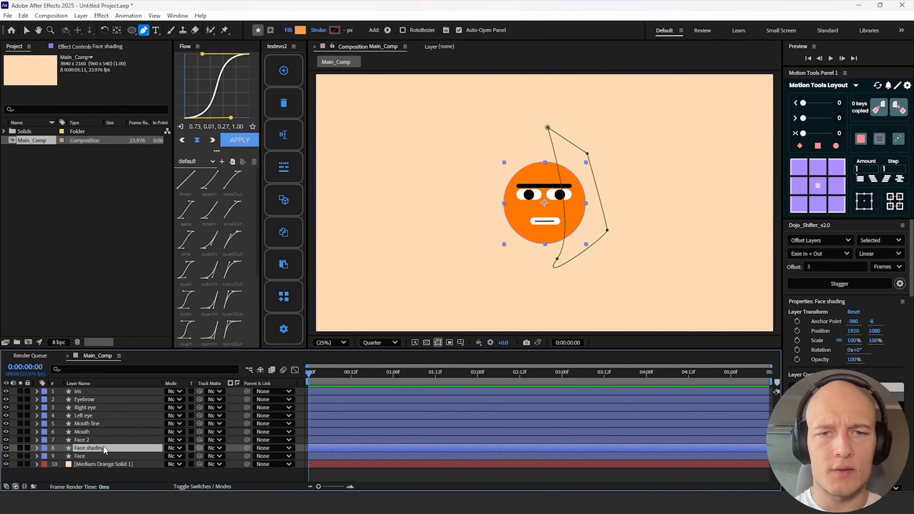
{"action": "key", "text": "Return"}
{"action": "left_click", "coordinate": [115, 446]}
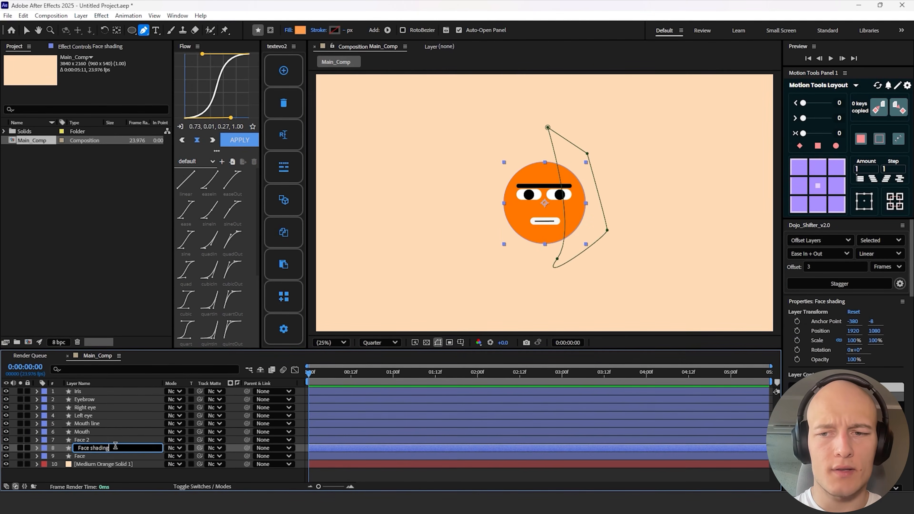
{"action": "type", "text": "right"}
- Rename the duplicated Face 2 layer as Face shading-left
{"action": "left_click", "coordinate": [110, 439]}
{"action": "key", "text": "Return"}
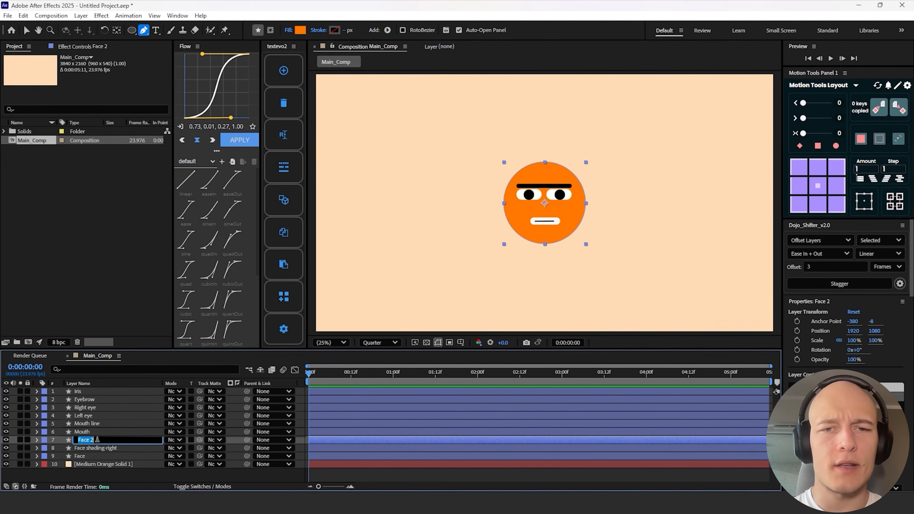
{"action": "type", "text": "Face shading-left"}
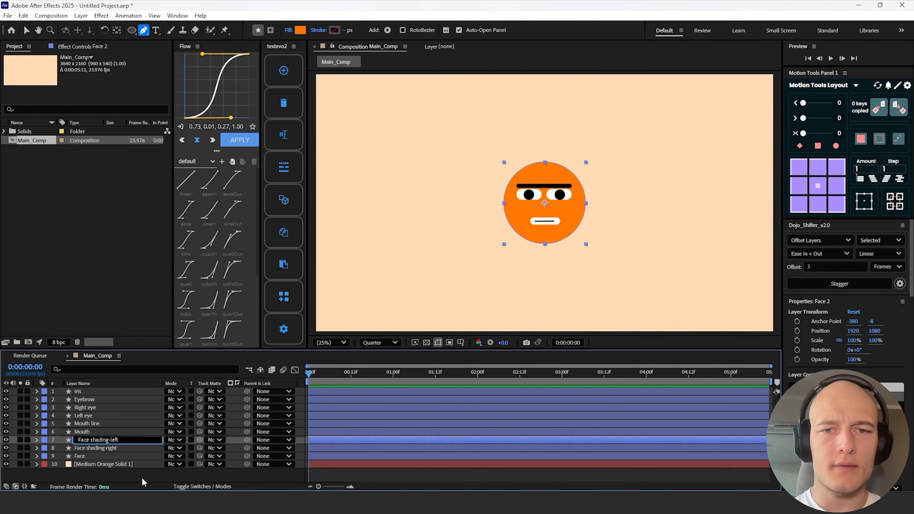
{"action": "key", "text": "Return"}
- Change the fill colour of the Face shading-left layer to a red-orange
{"action": "left_click", "coordinate": [300, 30]}
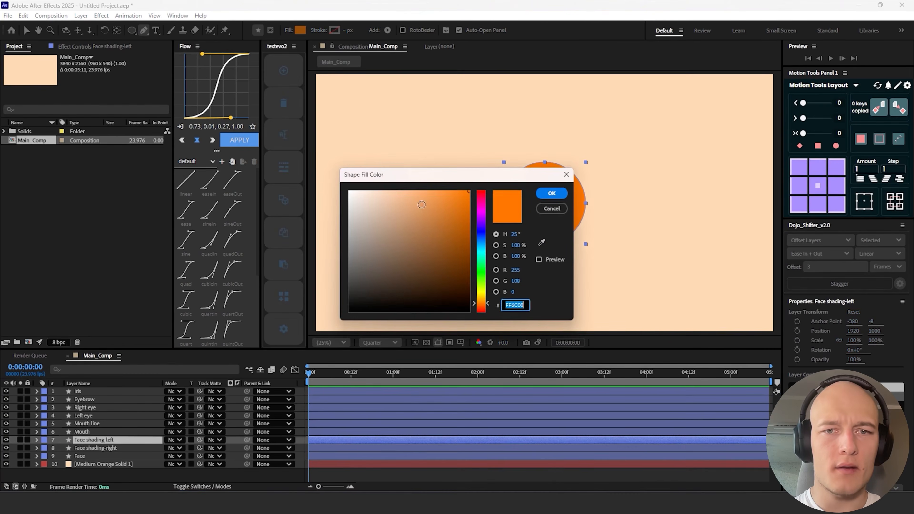
{"action": "left_click", "coordinate": [395, 189]}
{"action": "left_click_drag", "start_coordinate": [401, 187], "coordinate": [402, 218]}
{"action": "key", "text": "Return"}
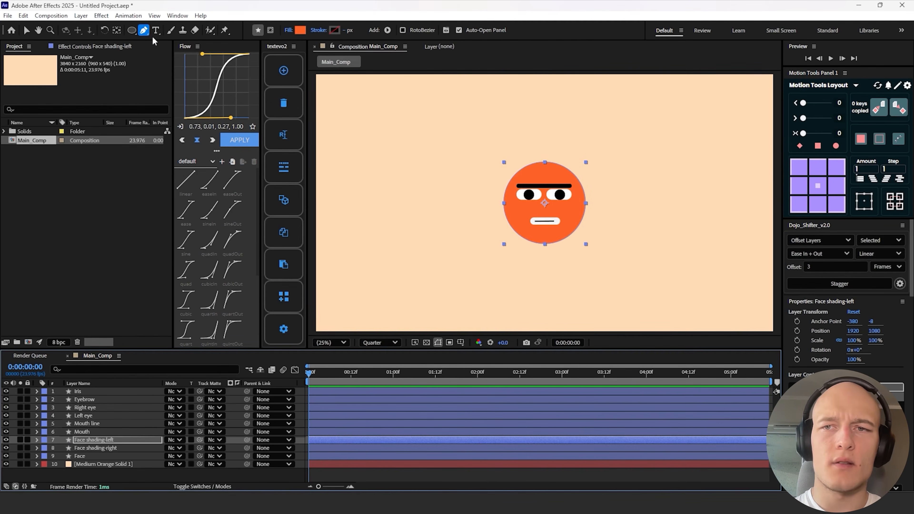
{"action": "left_click", "coordinate": [545, 145]}
{"action": "left_click_drag", "start_coordinate": [516, 247], "coordinate": [543, 287]}
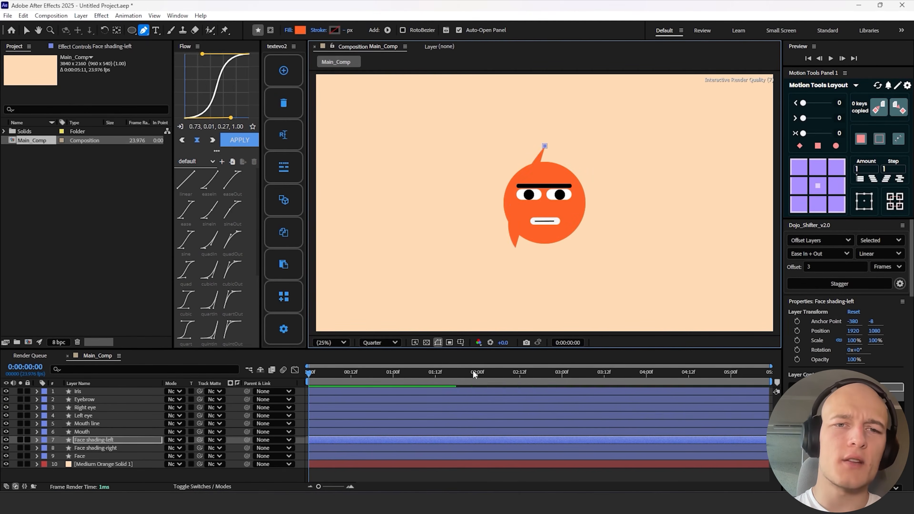
{"action": "key", "text": "ctrl+z"}
{"action": "key", "text": "ctrl+z"}
- Draw a closed curved mask around the face's left side on the Face shading-left layer and nudge its lowest point
{"action": "left_click", "coordinate": [353, 441]}
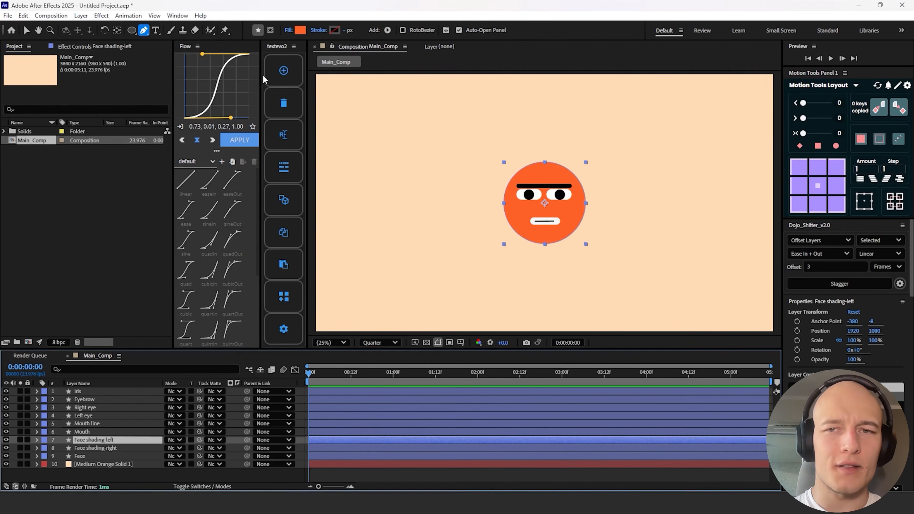
{"action": "left_click_drag", "start_coordinate": [550, 116], "coordinate": [546, 135]}
{"action": "left_click", "coordinate": [508, 263]}
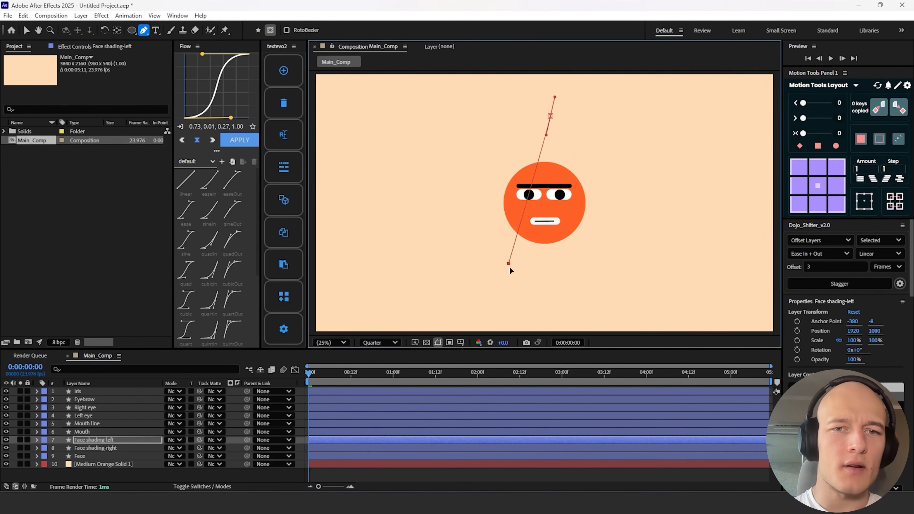
{"action": "left_click_drag", "start_coordinate": [509, 267], "coordinate": [525, 310]}
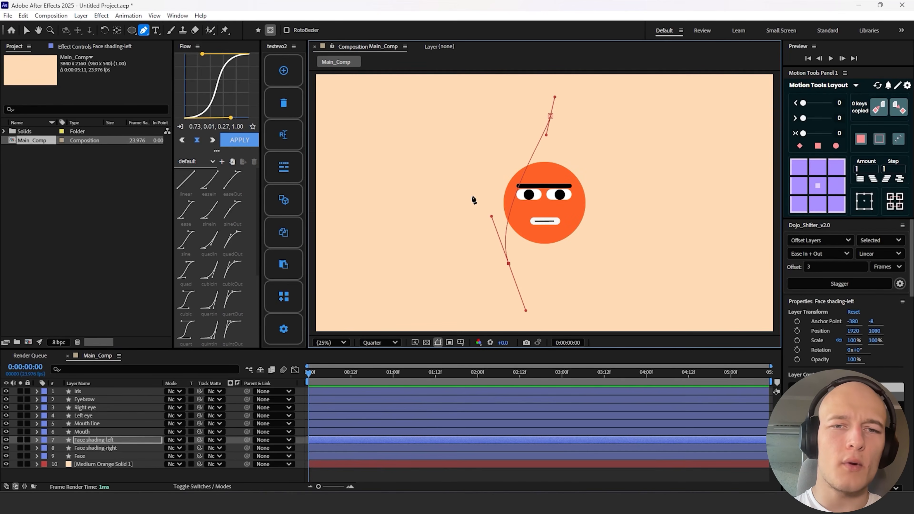
{"action": "left_click", "coordinate": [483, 167]}
{"action": "left_click", "coordinate": [550, 116]}
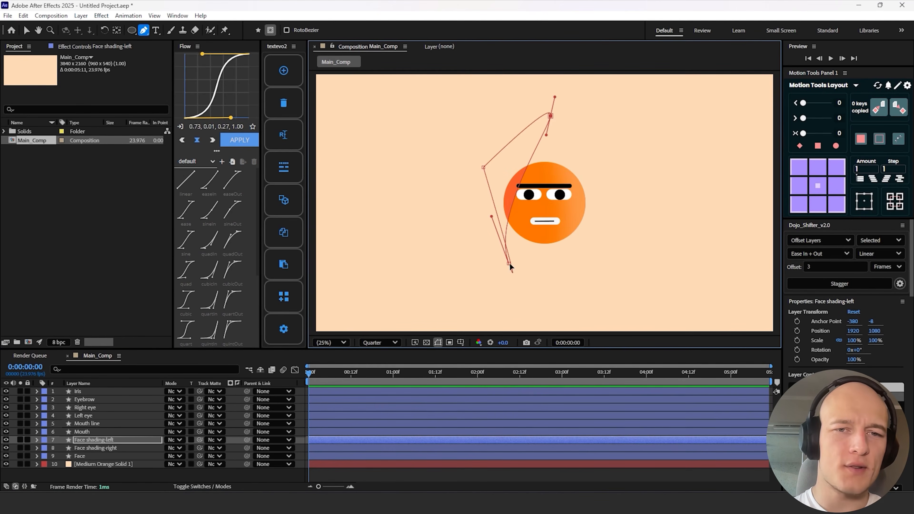
{"action": "left_click_drag", "start_coordinate": [509, 262], "coordinate": [507, 266]}
- Set the Face shading-left mask's feather to 127 pixels and toggle the layer's visibility to compare the shading
{"action": "key", "text": "m"}
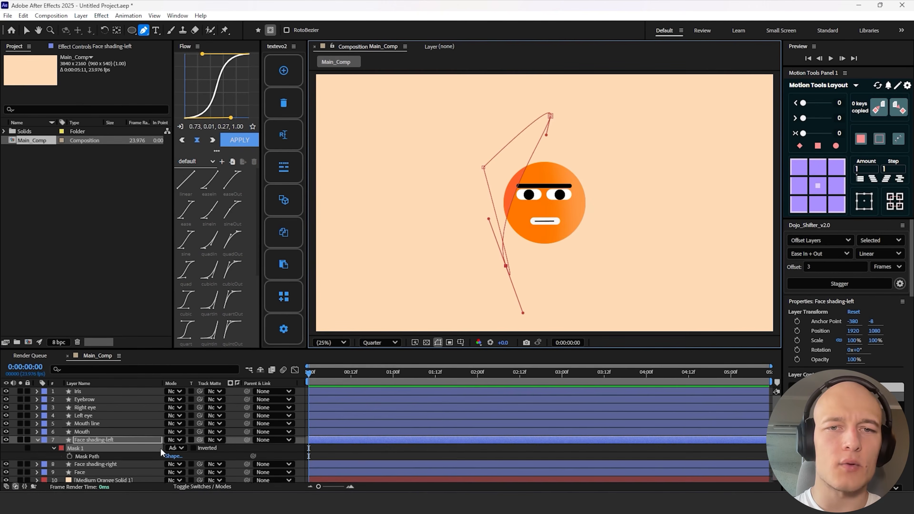
{"action": "key", "text": "m"}
{"action": "left_click_drag", "start_coordinate": [183, 464], "coordinate": [246, 464]}
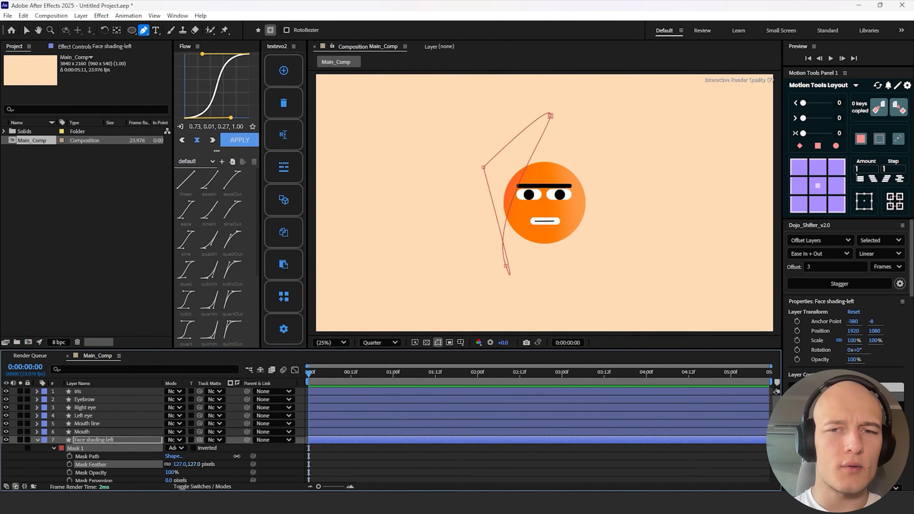
{"action": "left_click", "coordinate": [362, 441]}
{"action": "key", "text": "u"}
{"action": "left_click", "coordinate": [234, 477]}
{"action": "left_click", "coordinate": [7, 439]}
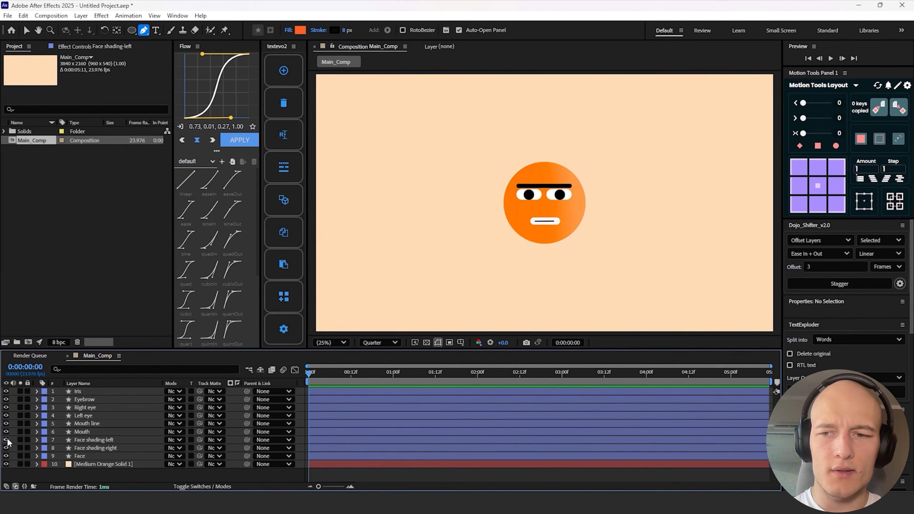
- Duplicate the Face layer, place the copy above Face shading-left and rename it Face rim light
{"action": "left_click", "coordinate": [96, 457]}
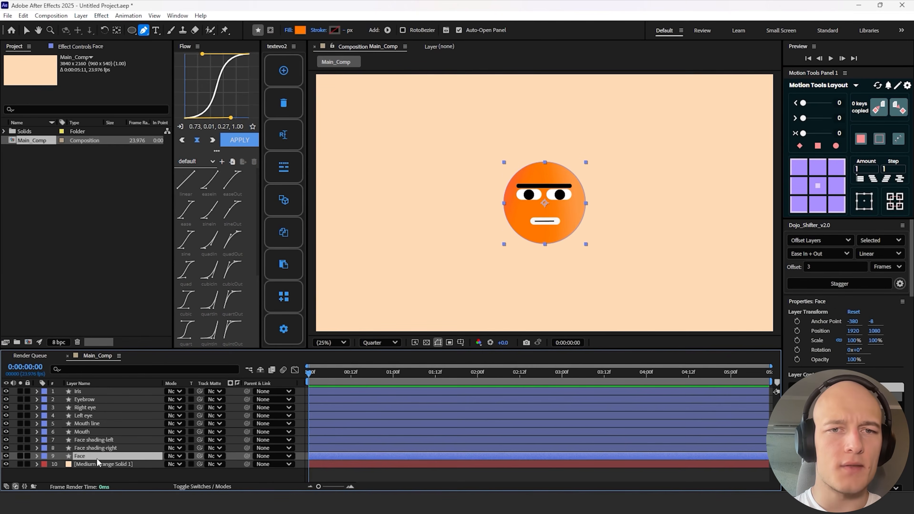
{"action": "key", "text": "ctrl+d"}
{"action": "left_click_drag", "start_coordinate": [86, 457], "coordinate": [92, 439]}
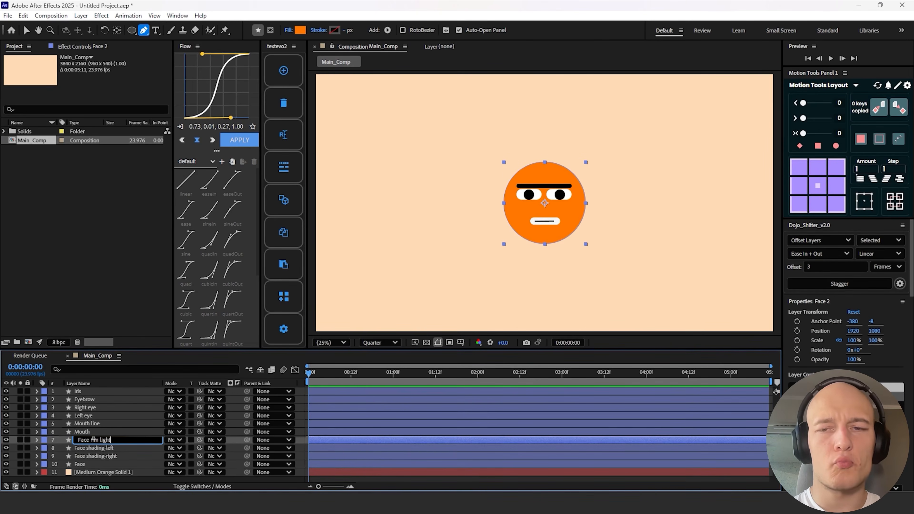
{"action": "key", "text": "Return"}
- Change the fill colour of the Face rim light layer to a very pale peach
{"action": "left_click", "coordinate": [302, 29]}
{"action": "left_click_drag", "start_coordinate": [409, 202], "coordinate": [371, 189]}
{"action": "left_click", "coordinate": [550, 194]}
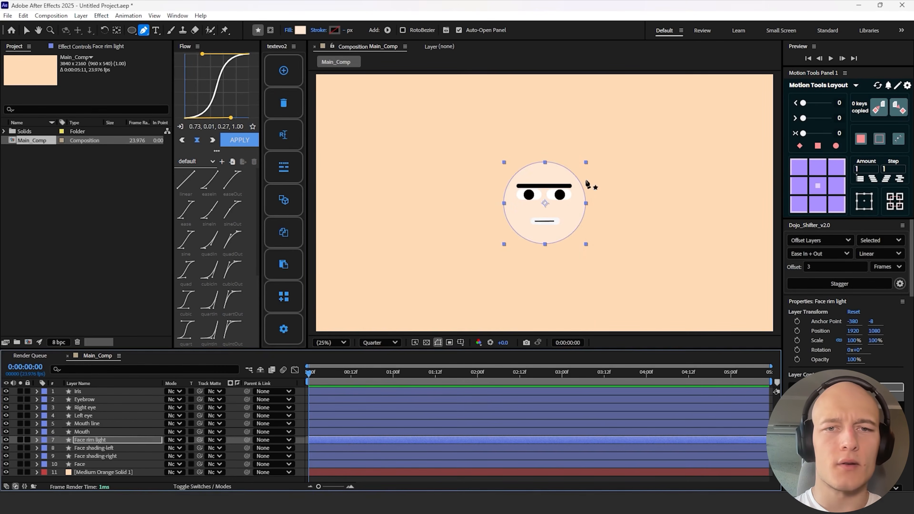
{"action": "left_click", "coordinate": [565, 130]}
{"action": "left_click", "coordinate": [571, 174]}
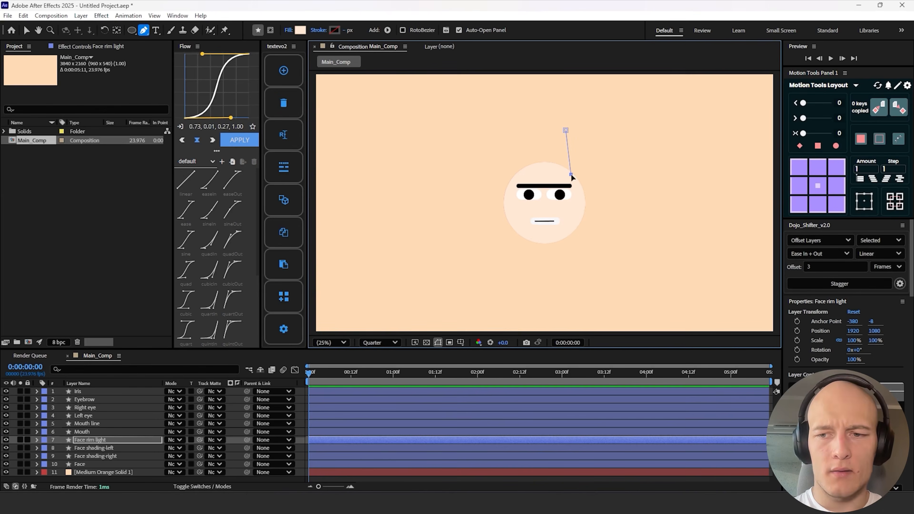
{"action": "left_click_drag", "start_coordinate": [571, 238], "coordinate": [601, 210]}
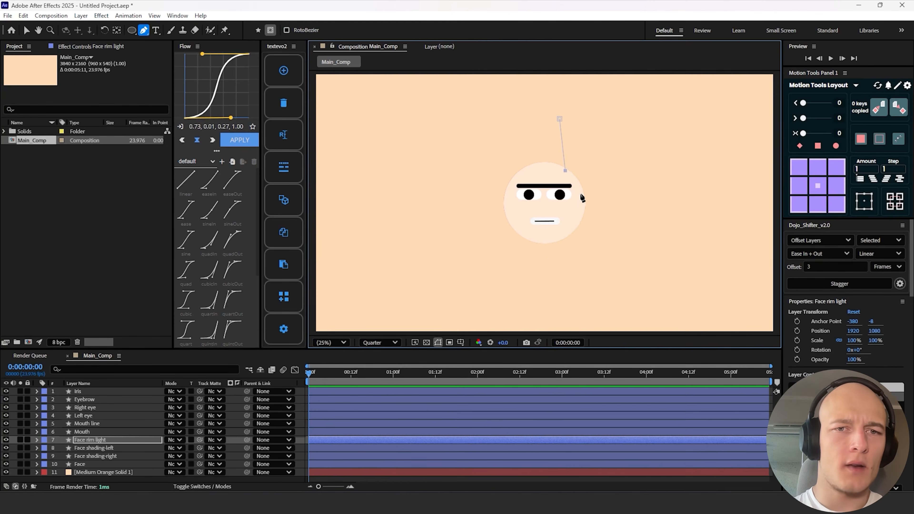
- Draw a closed mask on the Face rim light layer that leaves only a thin crescent along the face's right edge
{"action": "left_click_drag", "start_coordinate": [582, 195], "coordinate": [581, 206]}
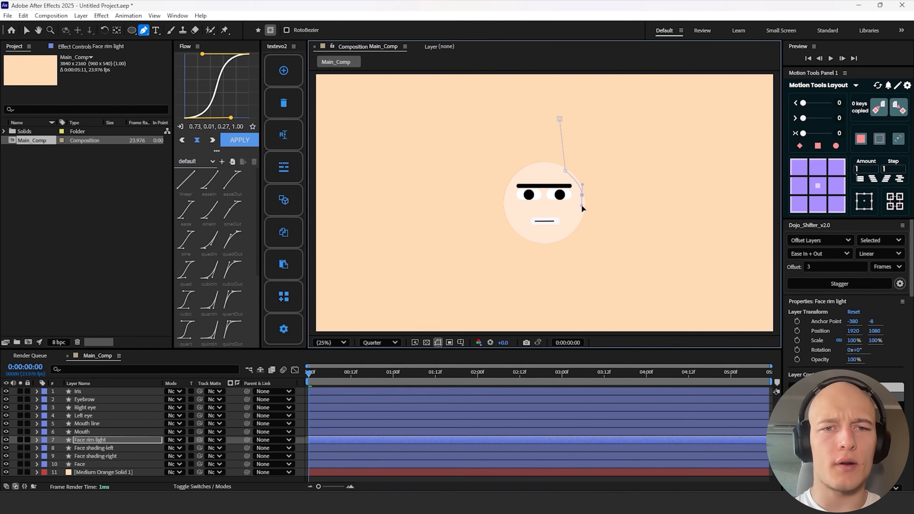
{"action": "left_click", "coordinate": [562, 238]}
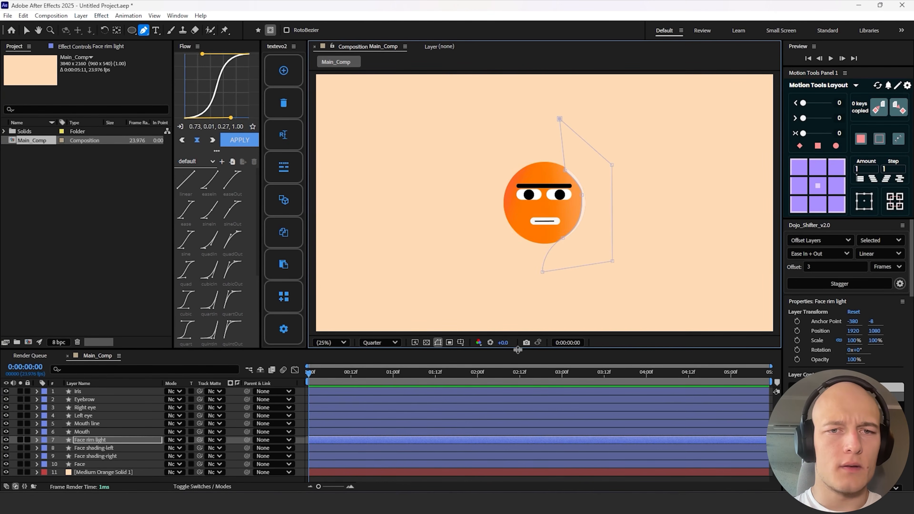
- Set the Face rim light mask's feather to 49 pixels and deselect the layer to inspect the edge
{"action": "left_click", "coordinate": [360, 439]}
{"action": "key", "text": "m"}
{"action": "key", "text": "m"}
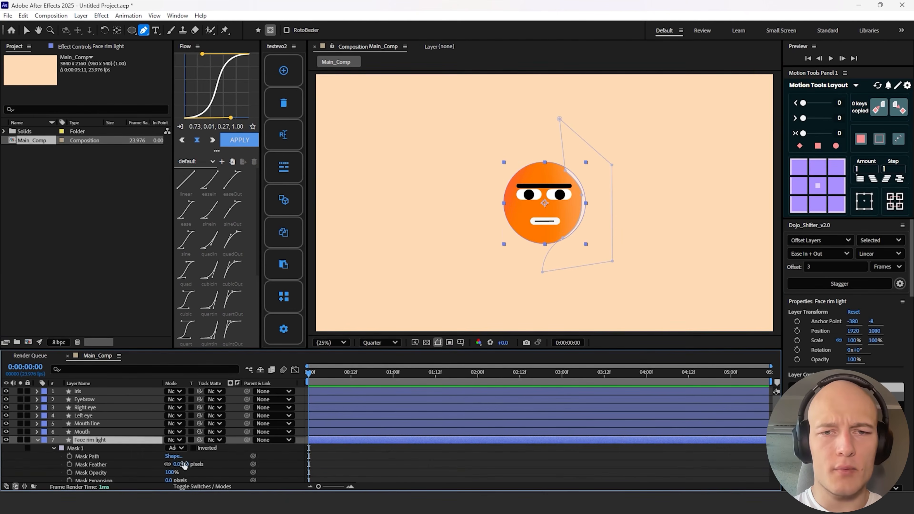
{"action": "left_click_drag", "start_coordinate": [184, 465], "coordinate": [199, 462]}
{"action": "key", "text": "u"}
{"action": "key", "text": "F2"}
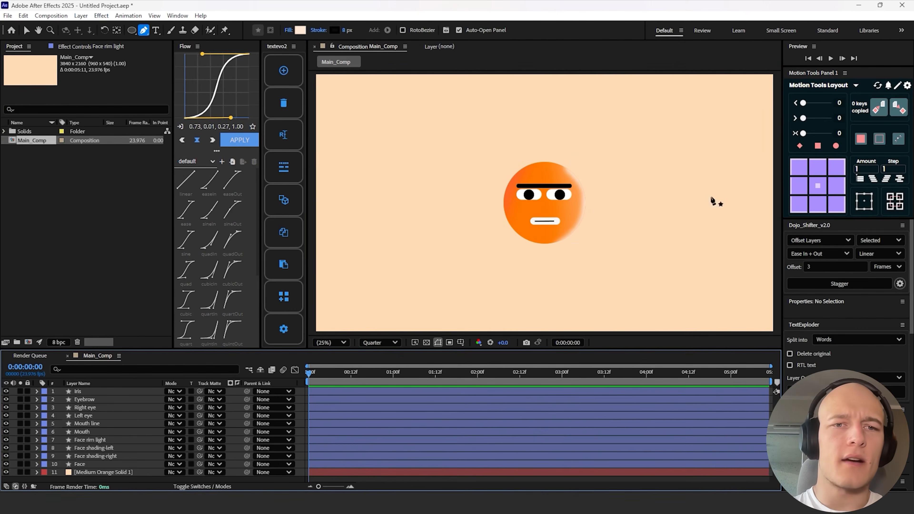
{"action": "left_click", "coordinate": [337, 464]}
{"action": "key", "text": "F2"}
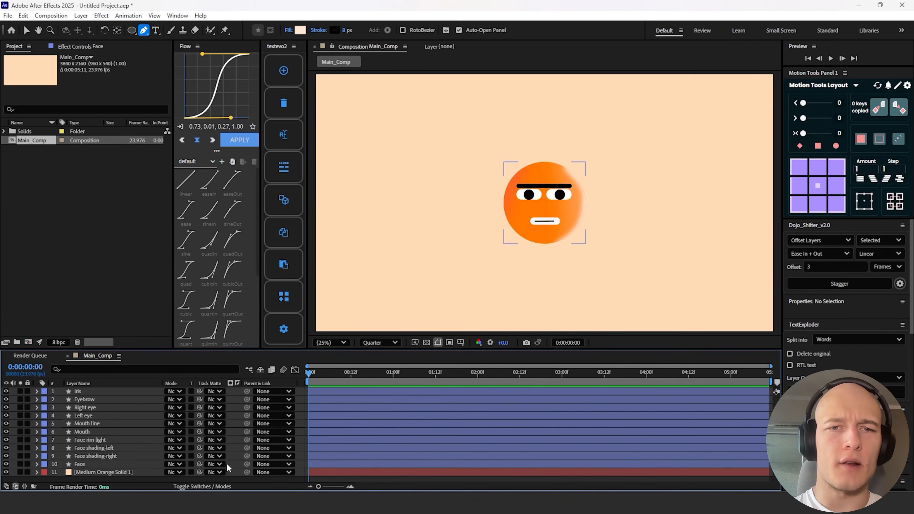
- Set the Face rim light mask's feather to 147 pixels, then collapse and deselect the layer
{"action": "left_click", "coordinate": [104, 440]}
{"action": "key", "text": "m"}
{"action": "key", "text": "m"}
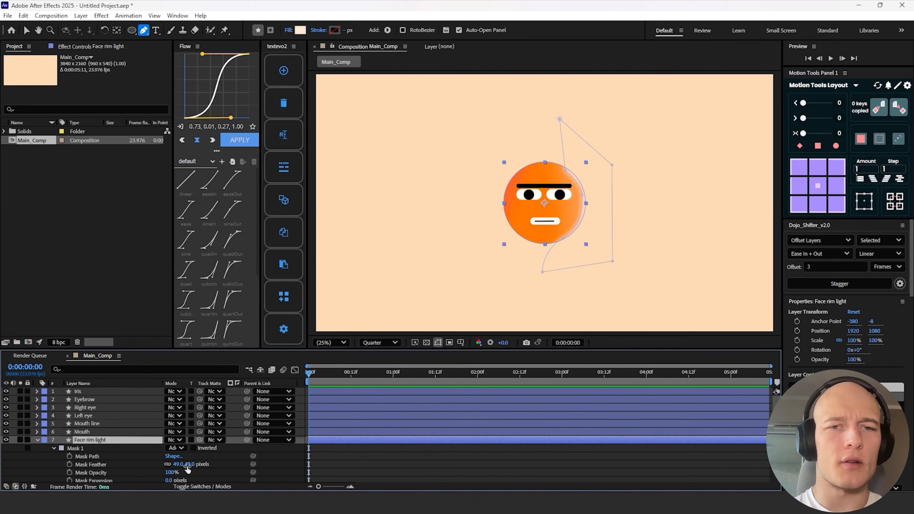
{"action": "left_click", "coordinate": [191, 464]}
{"action": "left_click_drag", "start_coordinate": [190, 464], "coordinate": [228, 458]}
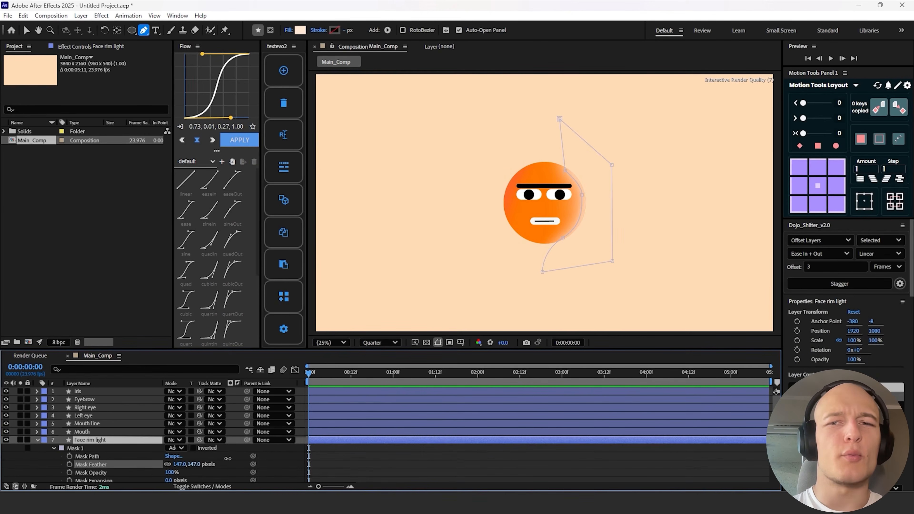
{"action": "key", "text": "u"}
{"action": "key", "text": "F2"}
- Duplicate the Eyebrow layer and rename the copy as Eyebrow shading
{"action": "key", "text": "v"}
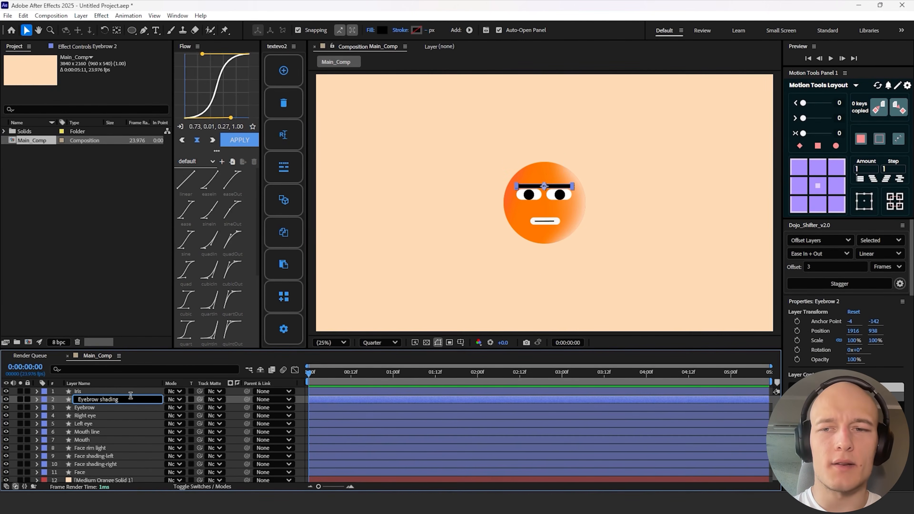
{"action": "key", "text": "Return"}
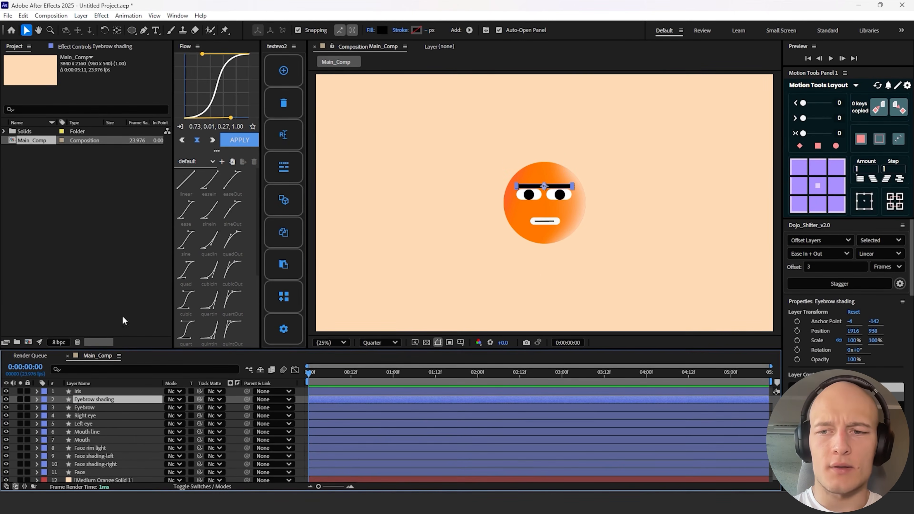
- Change the Eyebrow shading layer's fill to a lighter, warmer colour than the original eyebrow
{"action": "left_click", "coordinate": [378, 32]}
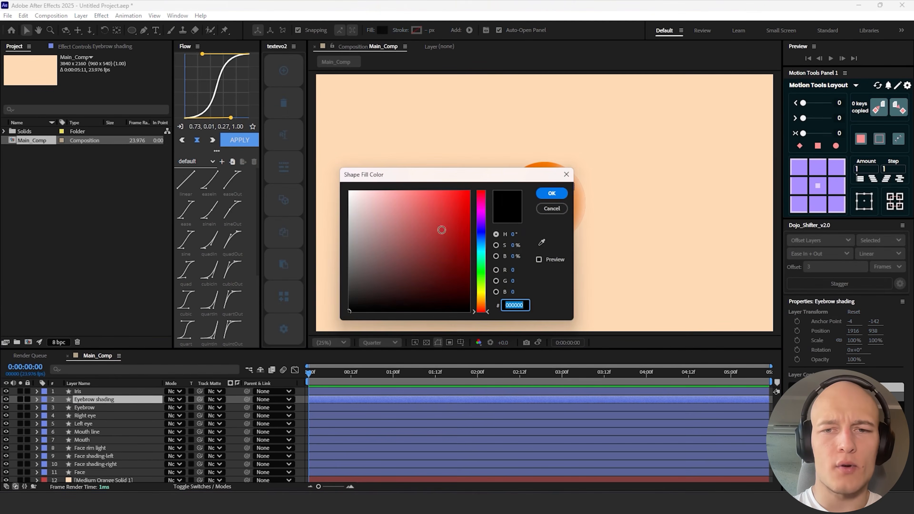
{"action": "left_click", "coordinate": [407, 269]}
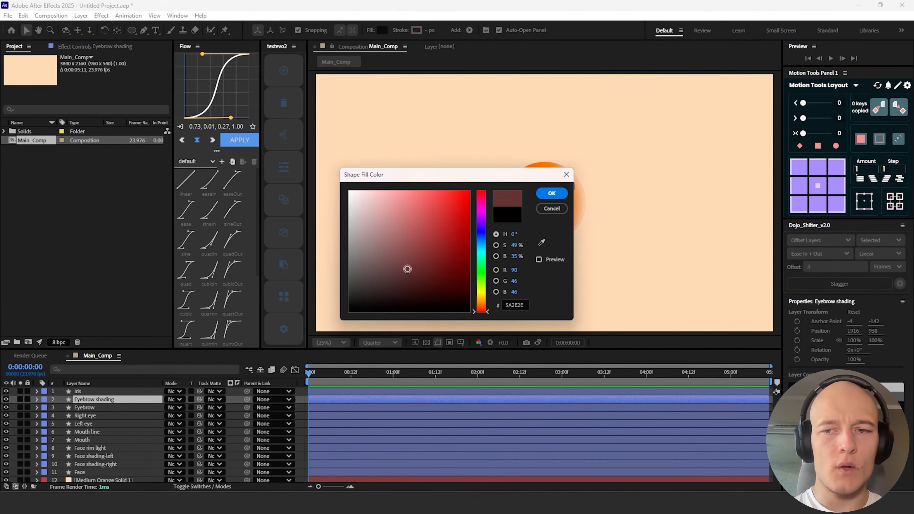
{"action": "left_click_drag", "start_coordinate": [408, 269], "coordinate": [406, 268]}
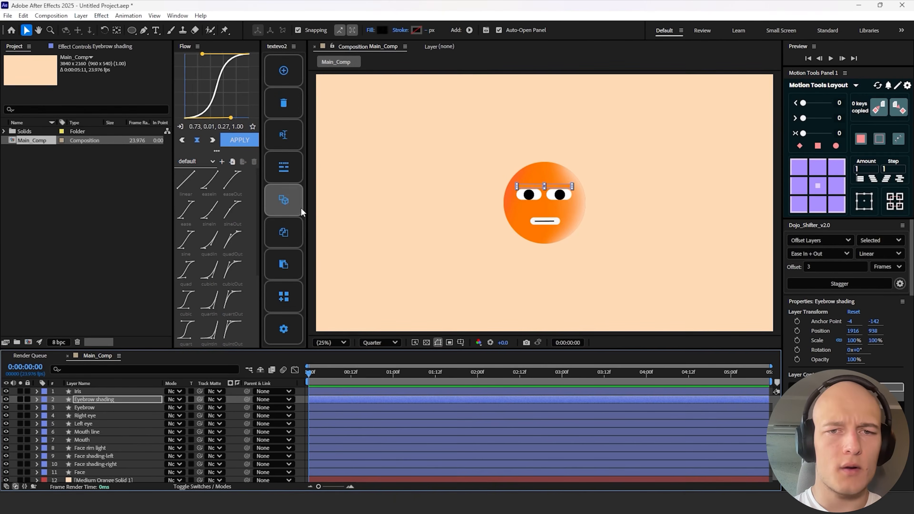
- Draw a four-point mask with the Pen tool on the Eyebrow shading layer, enclosing the area above the eyebrow's lower edge
{"action": "key", "text": "g"}
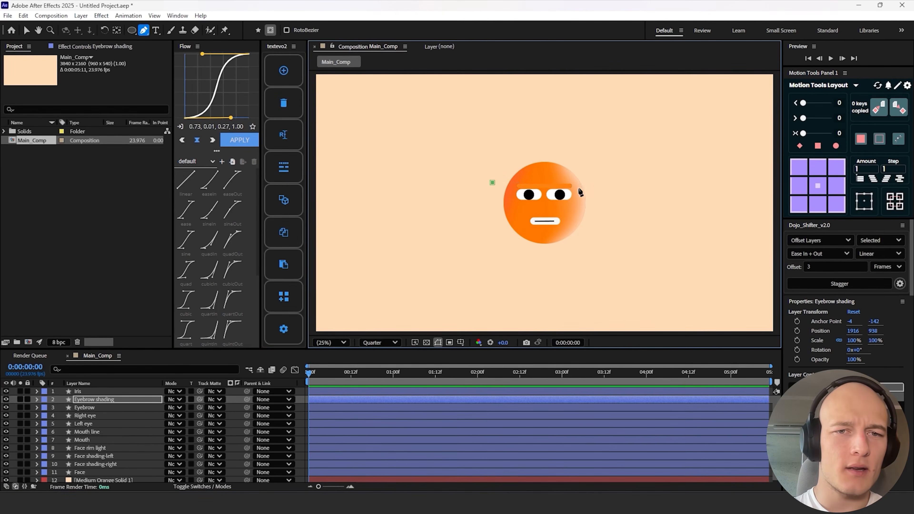
{"action": "left_click", "coordinate": [580, 174]}
{"action": "left_click", "coordinate": [493, 163]}
{"action": "left_click", "coordinate": [492, 182]}
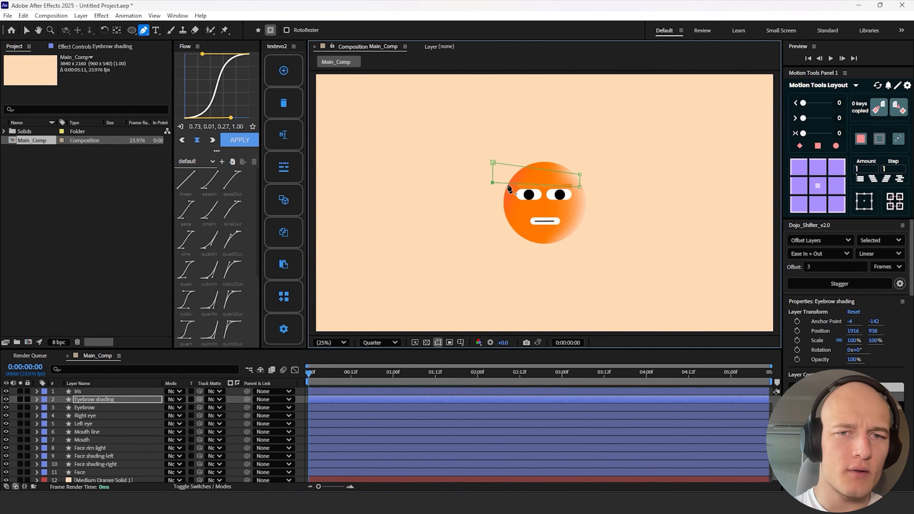
{"action": "left_click_drag", "start_coordinate": [491, 182], "coordinate": [493, 185]}
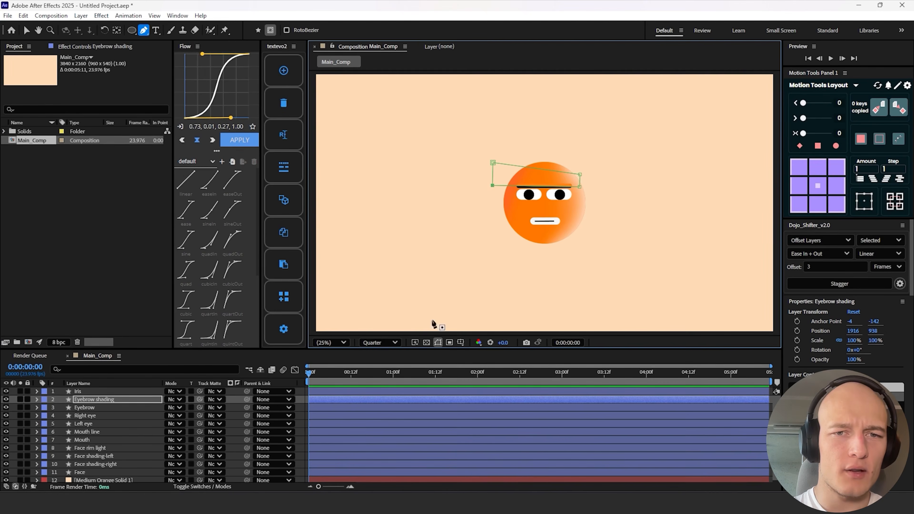
- Set the Eyebrow shading mask's feather to 134 pixels and collapse the layer's properties
{"action": "key", "text": "m"}
{"action": "key", "text": "m"}
{"action": "left_click_drag", "start_coordinate": [178, 423], "coordinate": [254, 413]}
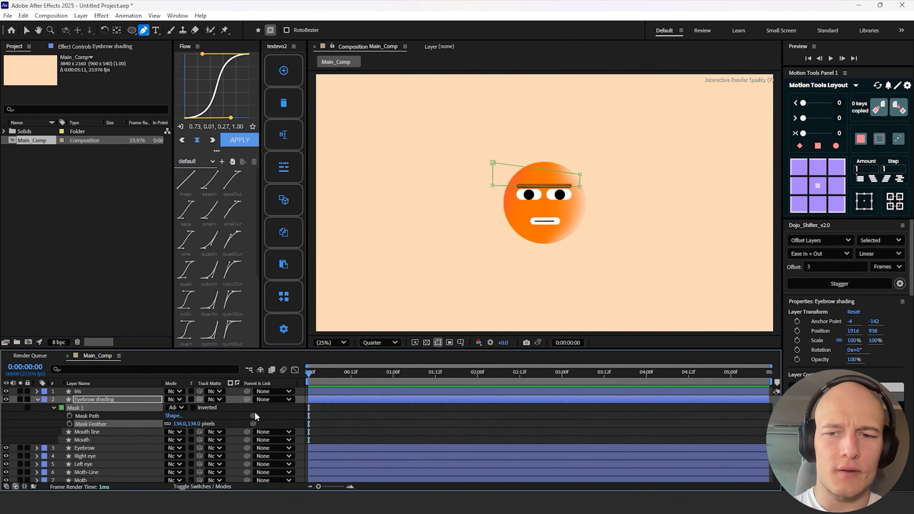
{"action": "key", "text": "u"}
- Cover the upper halves of both eyes with a white rectangle without a stroke, shifted slightly to span them evenly
{"action": "left_click", "coordinate": [331, 343]}
{"action": "left_click", "coordinate": [333, 257]}
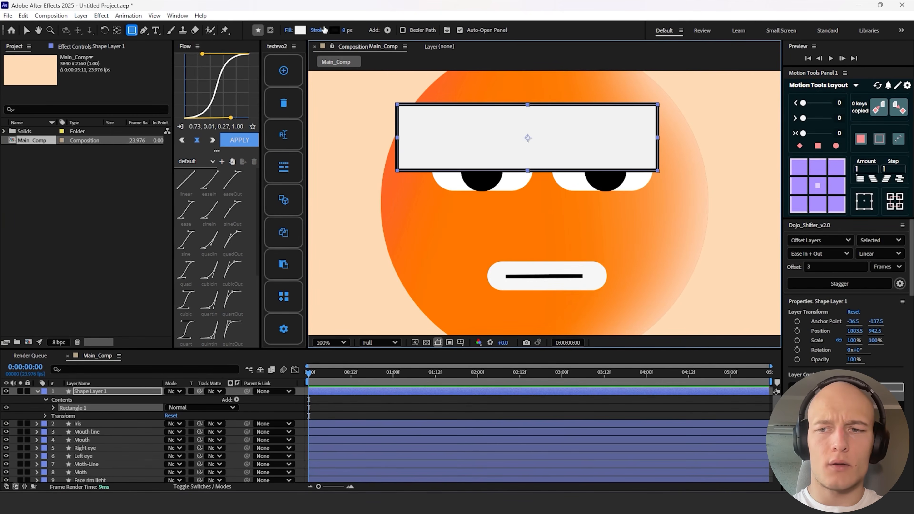
{"action": "left_click", "coordinate": [319, 30]}
{"action": "left_click", "coordinate": [407, 225]}
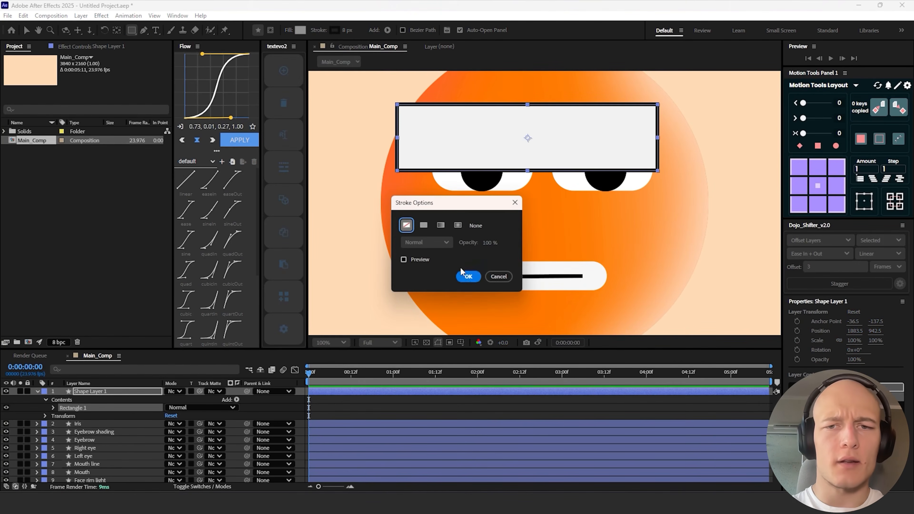
{"action": "left_click", "coordinate": [468, 276]}
{"action": "key", "text": "v"}
{"action": "left_click_drag", "start_coordinate": [603, 143], "coordinate": [615, 144]}
- Rename the new rectangle's layer as eyelid and collapse its properties
{"action": "type", "text": "eyelid"}
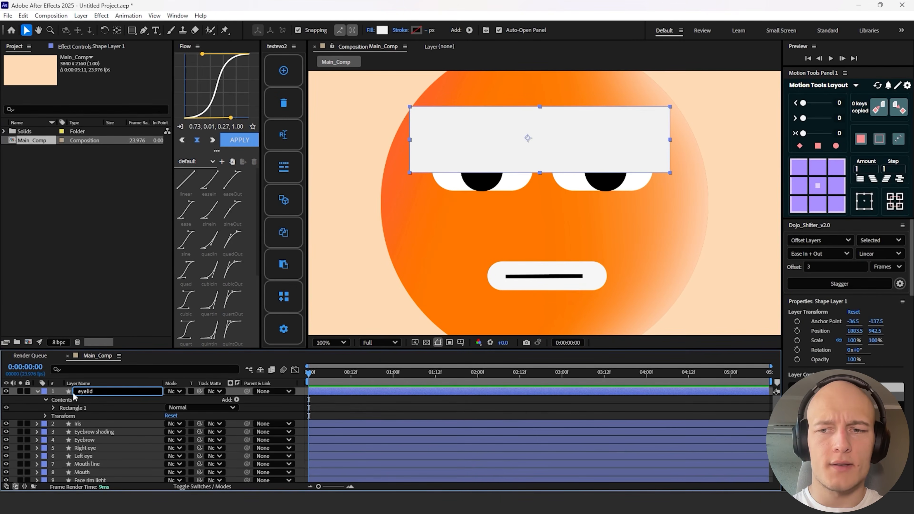
{"action": "left_click", "coordinate": [81, 399]}
{"action": "left_click", "coordinate": [92, 392]}
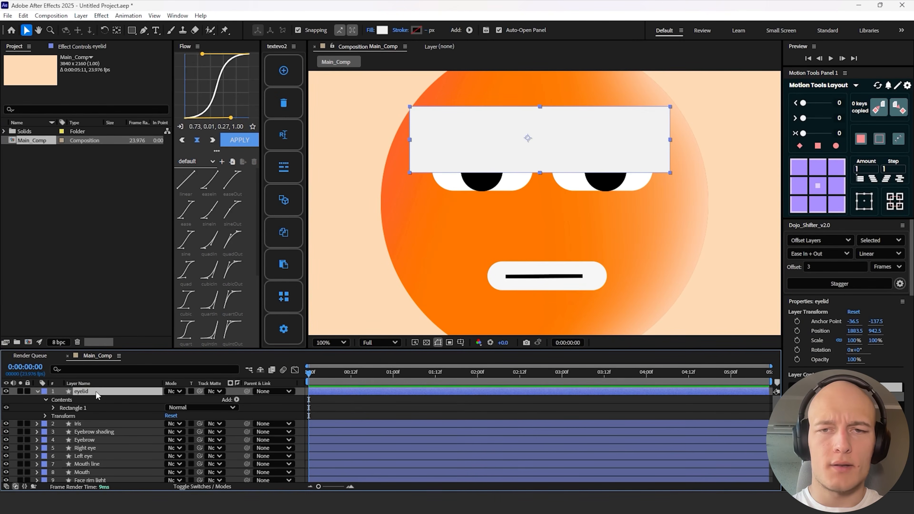
{"action": "key", "text": "u"}
- Duplicate the Right eye and Left eye layers and place the two copies next to each other in the layer stack
{"action": "left_click", "coordinate": [88, 424]}
{"action": "left_click", "coordinate": [89, 432], "text": "shift"}
{"action": "key", "text": "ctrl+d"}
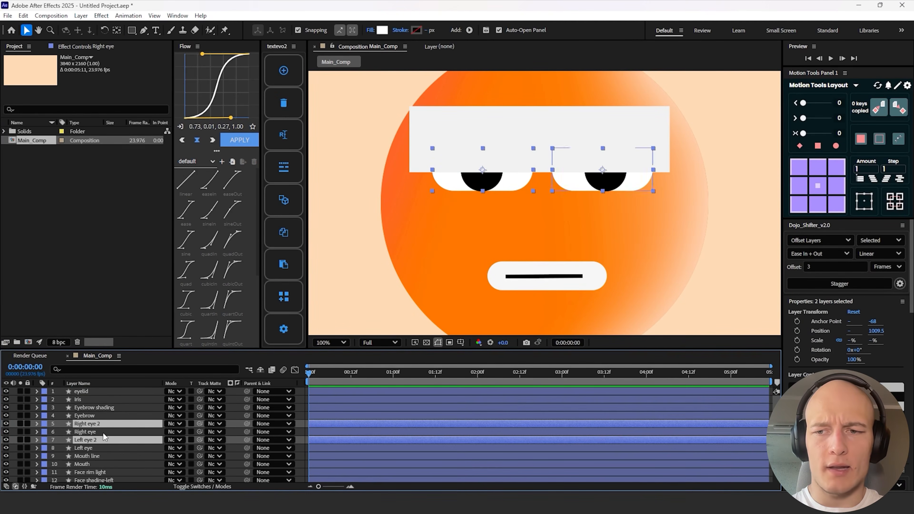
{"action": "left_click_drag", "start_coordinate": [92, 441], "coordinate": [108, 428]}
- Pre-compose the two eye copies as Eyelid-matte and use that composition as the eyelid layer's track matte
{"action": "right_click", "coordinate": [109, 426]}
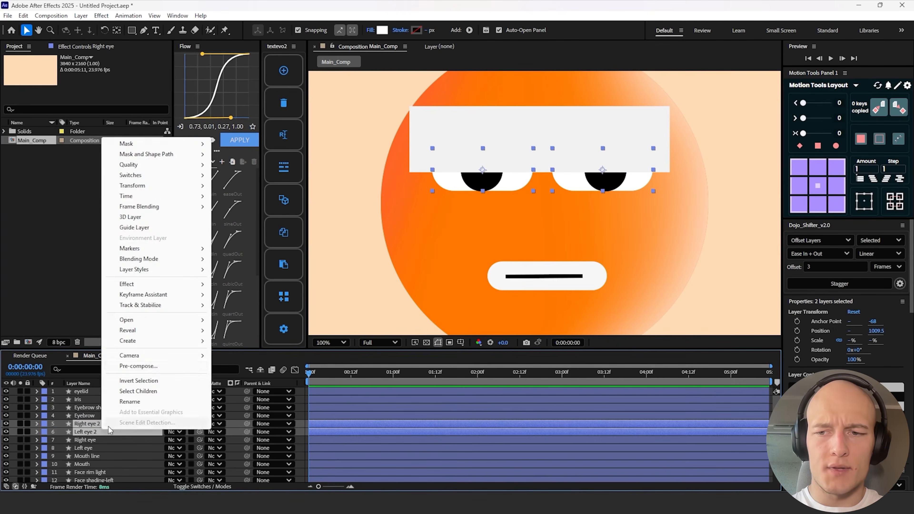
{"action": "left_click", "coordinate": [155, 370]}
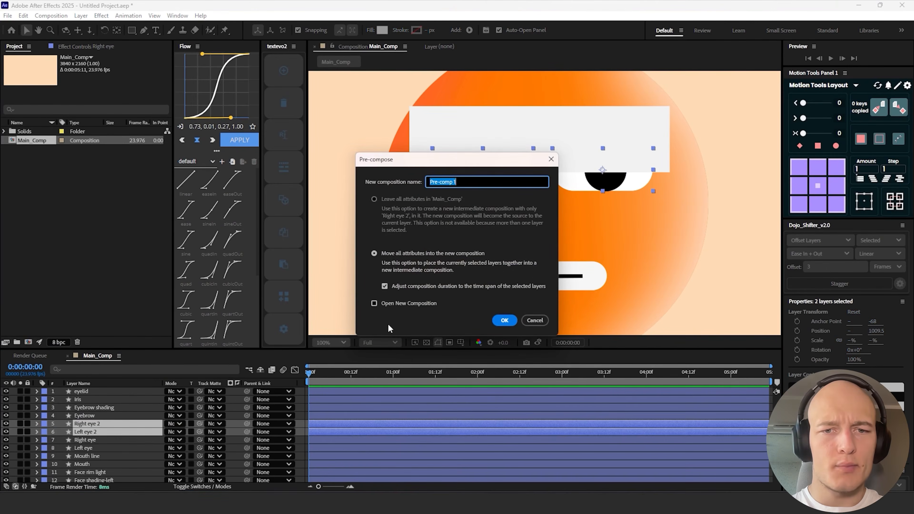
{"action": "type", "text": "Eyelid-matte"}
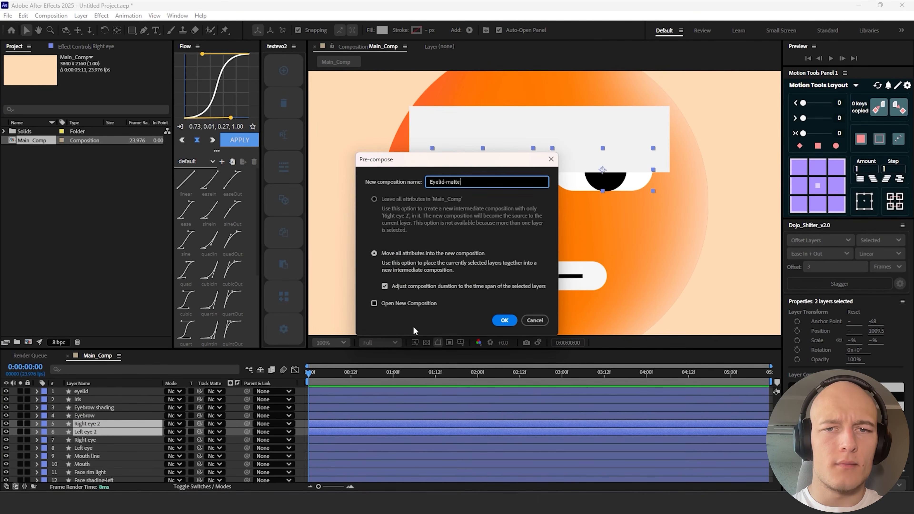
{"action": "left_click", "coordinate": [505, 320]}
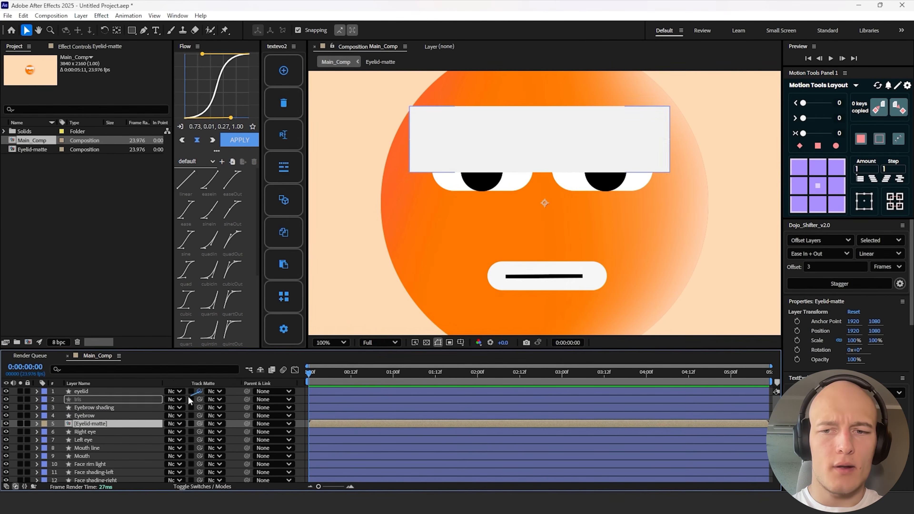
{"action": "left_click_drag", "start_coordinate": [200, 391], "coordinate": [131, 427]}
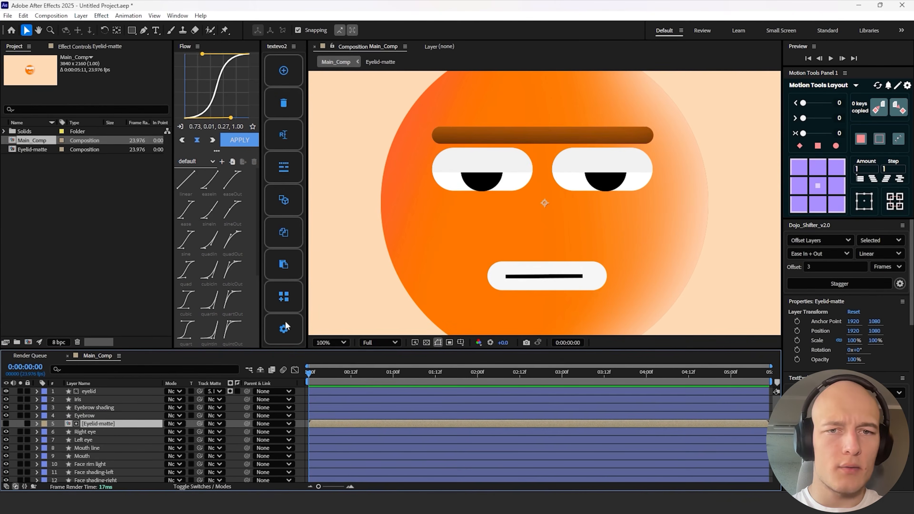
- Set the eyelid layer's fill to light grey D6D6D6, slightly darker than the eye whites
{"action": "left_click", "coordinate": [113, 391]}
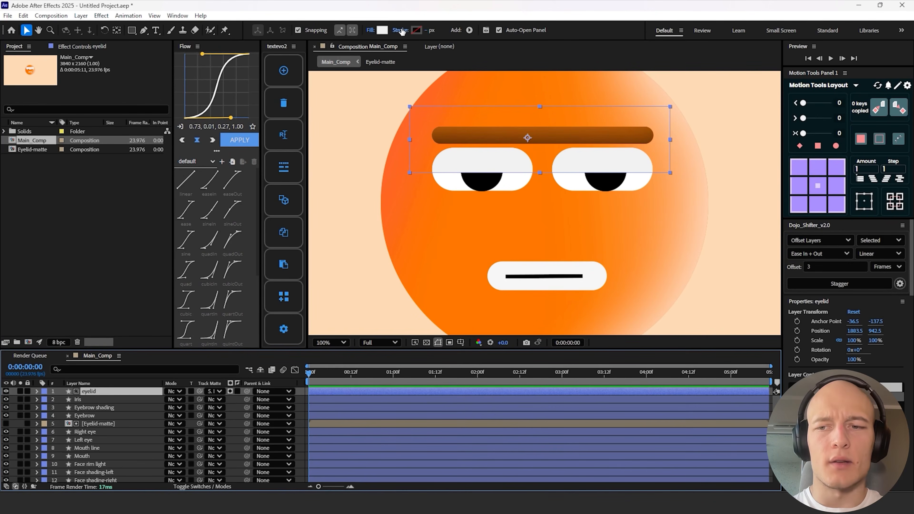
{"action": "left_click", "coordinate": [402, 31]}
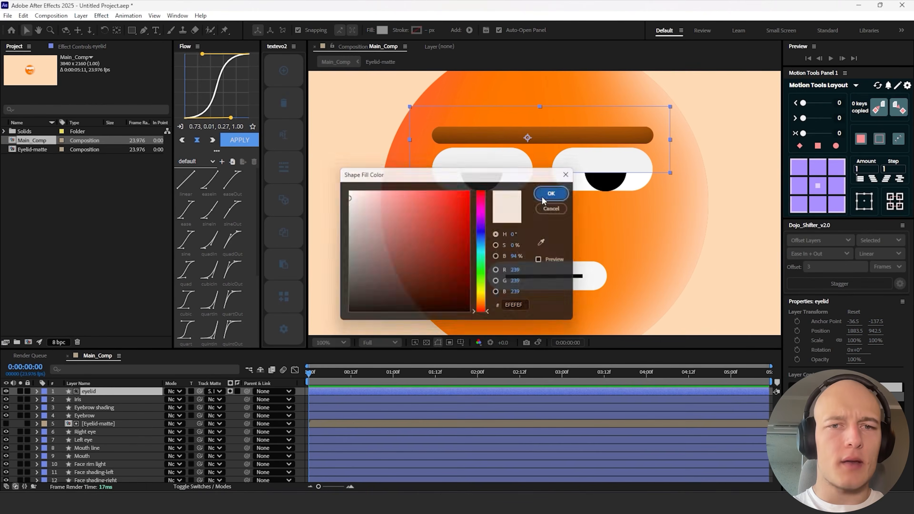
{"action": "left_click", "coordinate": [547, 194]}
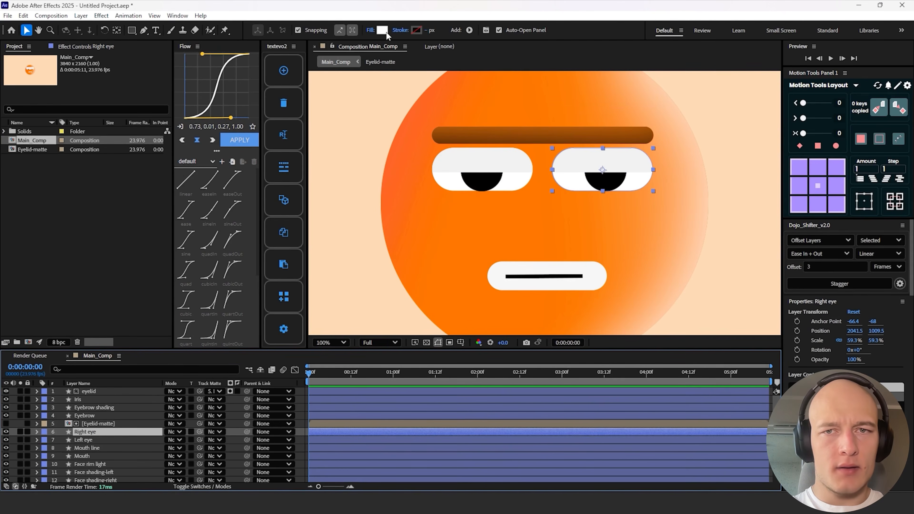
{"action": "left_click", "coordinate": [383, 30]}
{"action": "left_click", "coordinate": [551, 196]}
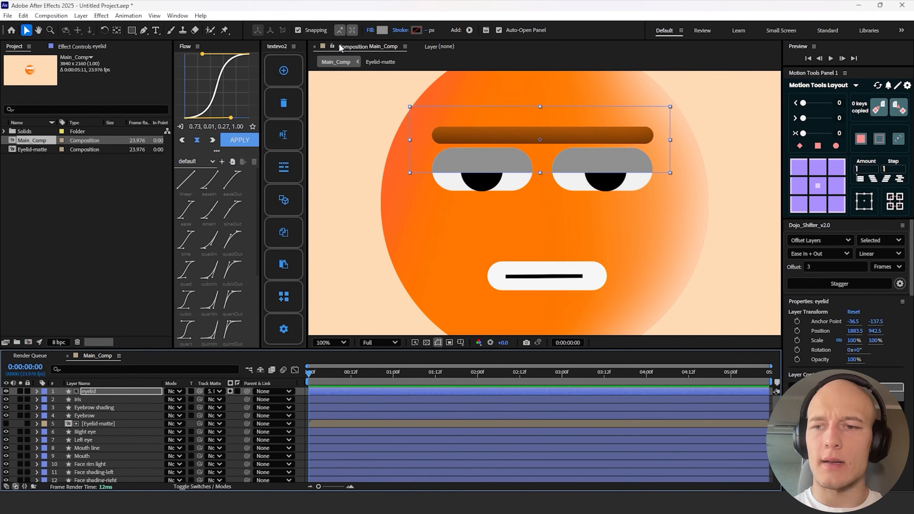
{"action": "left_click", "coordinate": [384, 29]}
{"action": "left_click_drag", "start_coordinate": [352, 230], "coordinate": [349, 210]}
{"action": "left_click", "coordinate": [562, 195]}
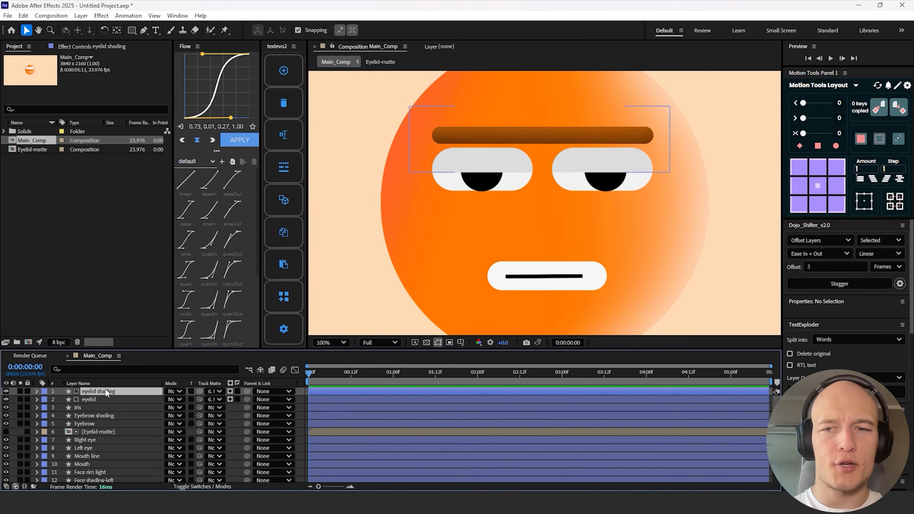
- Fill the eyelid shading layer with orange and draw a rectangular mask across the upper part of both eyelids
{"action": "left_click", "coordinate": [105, 389]}
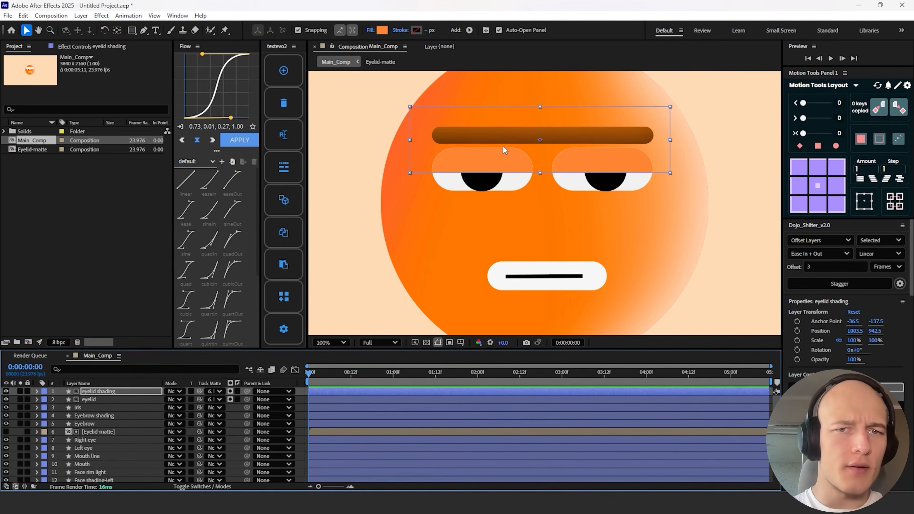
{"action": "key", "text": "q"}
{"action": "left_click_drag", "start_coordinate": [384, 128], "coordinate": [702, 163]}
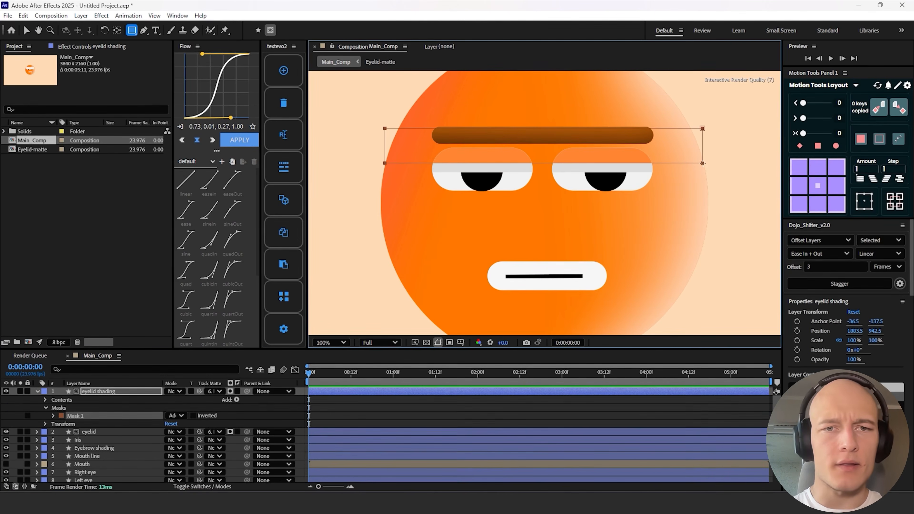
- Increase the eyelid shading mask's feather to blend the orange softly into the eyelids
{"action": "key", "text": "u"}
{"action": "key", "text": "m"}
{"action": "key", "text": "m"}
{"action": "left_click_drag", "start_coordinate": [179, 416], "coordinate": [234, 408]}
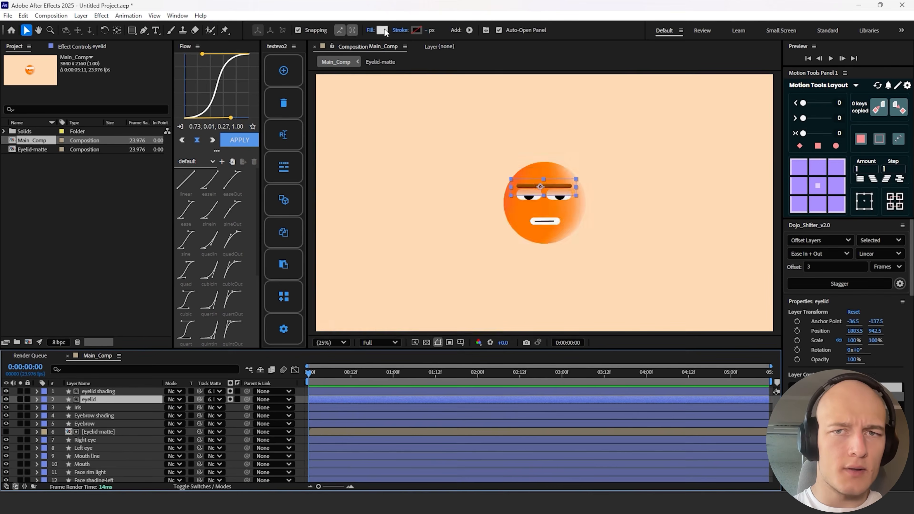
- Change the eyelid layer's fill to a dark brown tone
{"action": "left_click", "coordinate": [382, 30]}
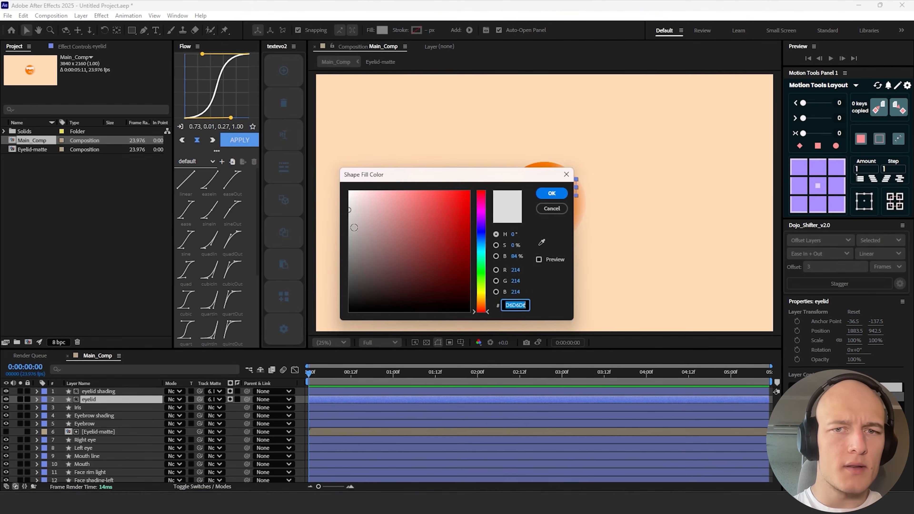
{"action": "key", "text": "Escape"}
{"action": "left_click", "coordinate": [382, 30]}
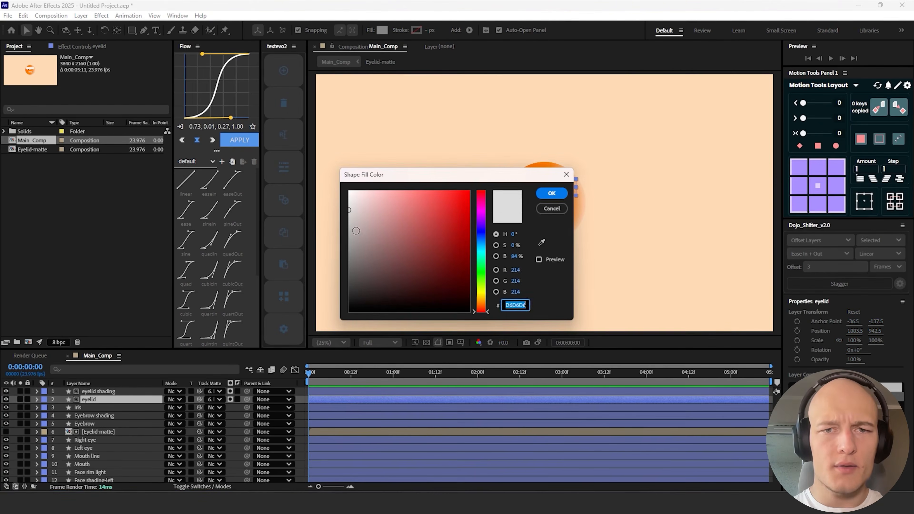
{"action": "key", "text": "Return"}
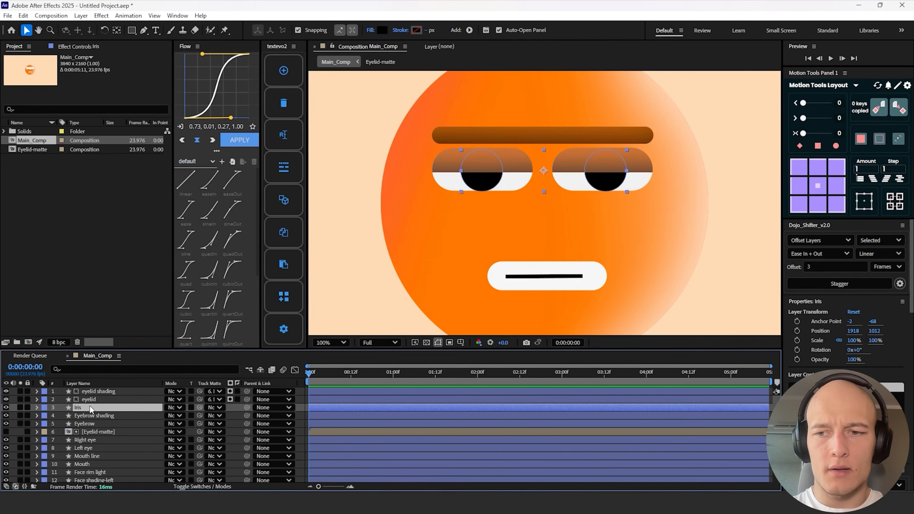
- Duplicate the Iris layer, rename the copy as Iris shading and fill it with orange
{"action": "key", "text": "ctrl+d"}
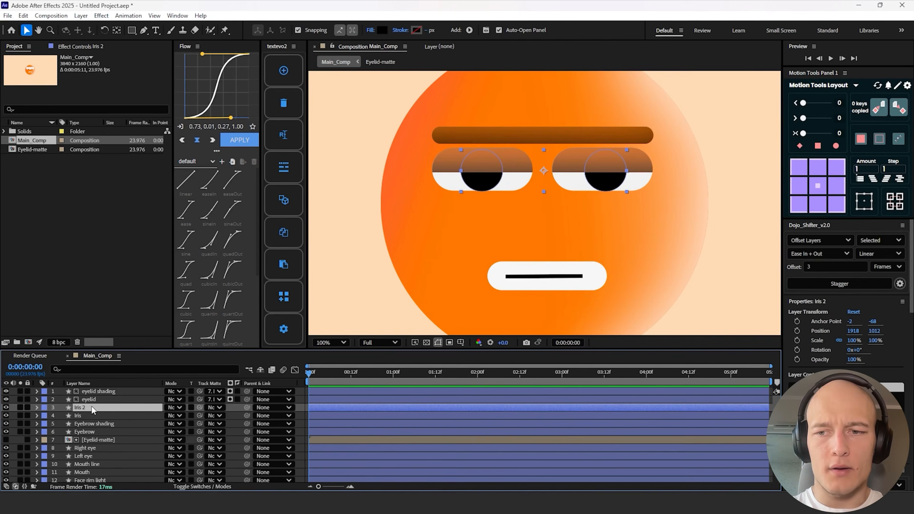
{"action": "key", "text": "Return"}
{"action": "left_click", "coordinate": [95, 405]}
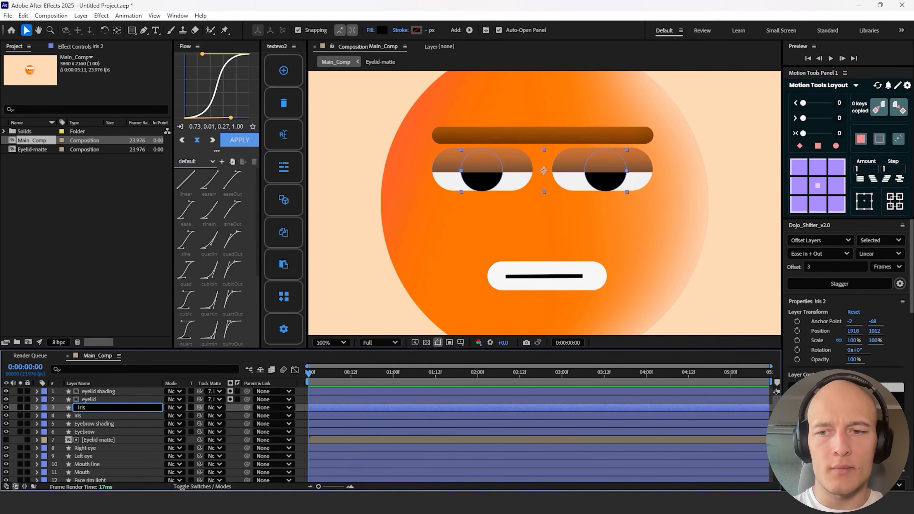
{"action": "type", "text": "shading"}
{"action": "key", "text": "Return"}
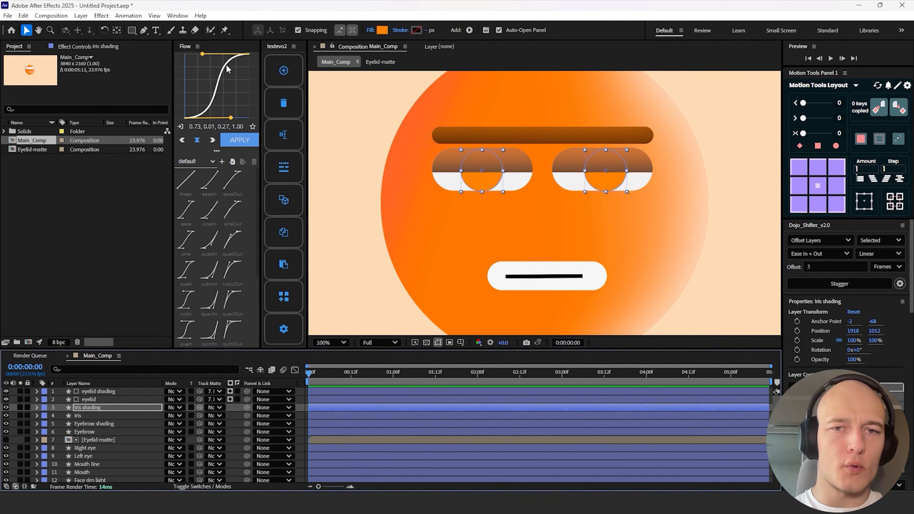
- Draw one closed Pen tool mask on the Iris shading layer that encloses the right-hand side of both irises
{"action": "left_click", "coordinate": [144, 31]}
{"action": "left_click", "coordinate": [380, 145]}
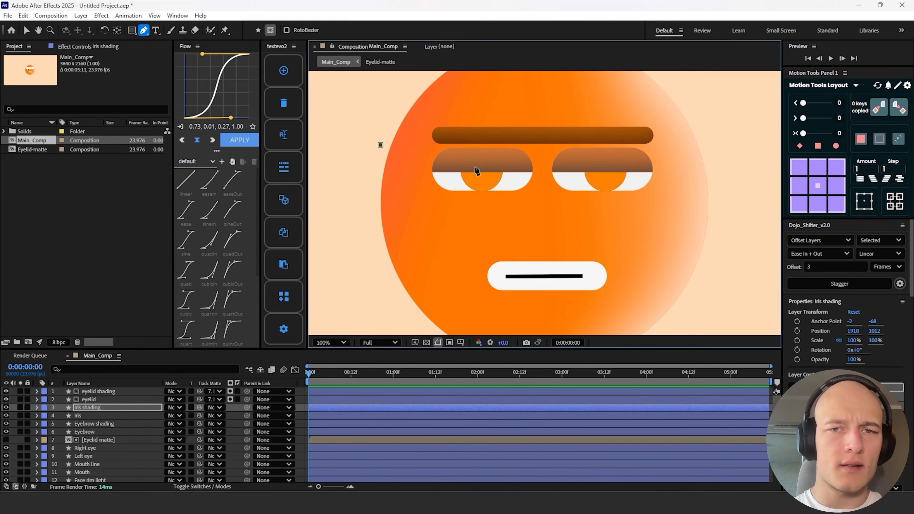
{"action": "left_click_drag", "start_coordinate": [481, 165], "coordinate": [488, 174]}
{"action": "left_click", "coordinate": [493, 197]}
{"action": "left_click", "coordinate": [509, 190]}
{"action": "left_click", "coordinate": [517, 166]}
{"action": "left_click", "coordinate": [548, 161]}
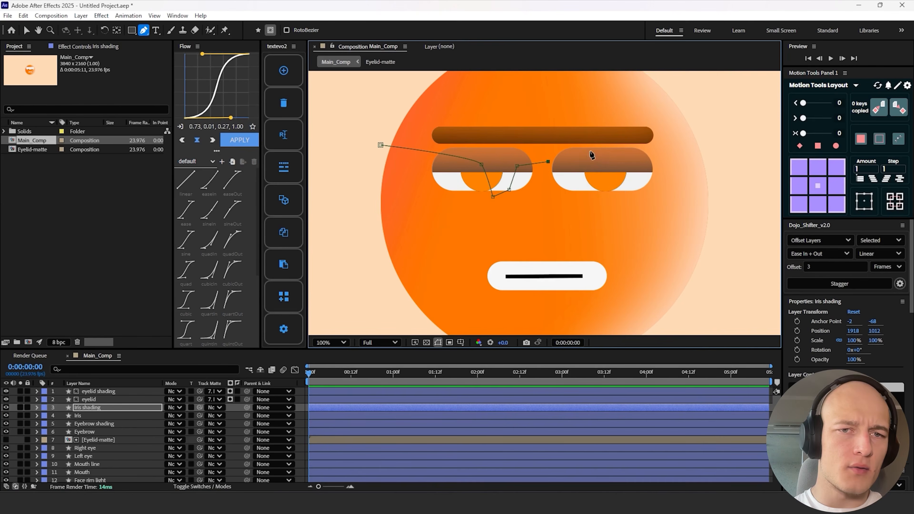
{"action": "left_click", "coordinate": [589, 151]}
{"action": "left_click", "coordinate": [609, 170]}
{"action": "left_click", "coordinate": [619, 197]}
{"action": "left_click", "coordinate": [636, 182]}
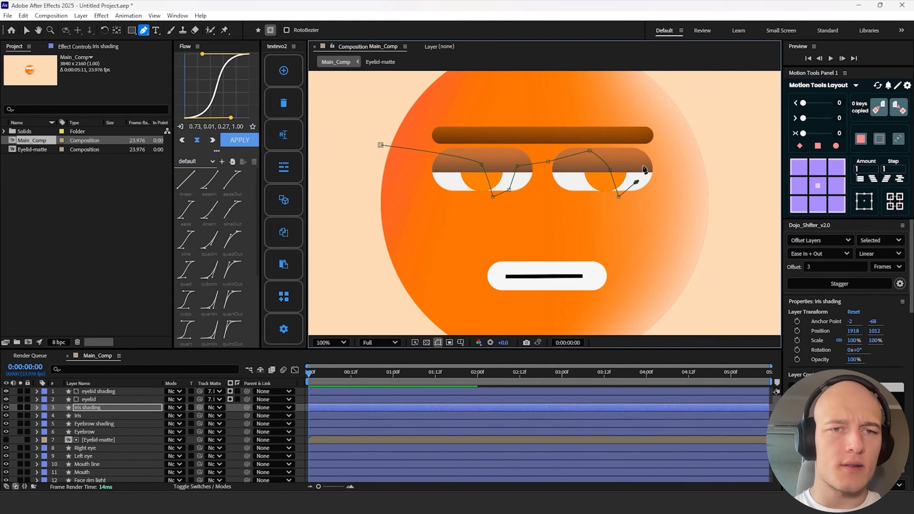
{"action": "left_click", "coordinate": [638, 144]}
{"action": "left_click_drag", "start_coordinate": [573, 116], "coordinate": [554, 119]}
{"action": "left_click", "coordinate": [380, 145]}
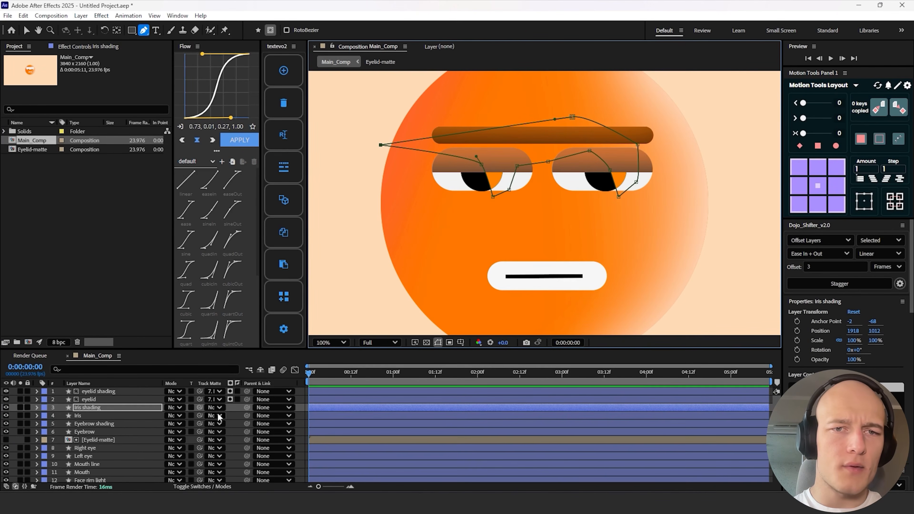
- Feather the Iris shading mask and set the layer's opacity to 58%
{"action": "key", "text": "m"}
{"action": "key", "text": "m"}
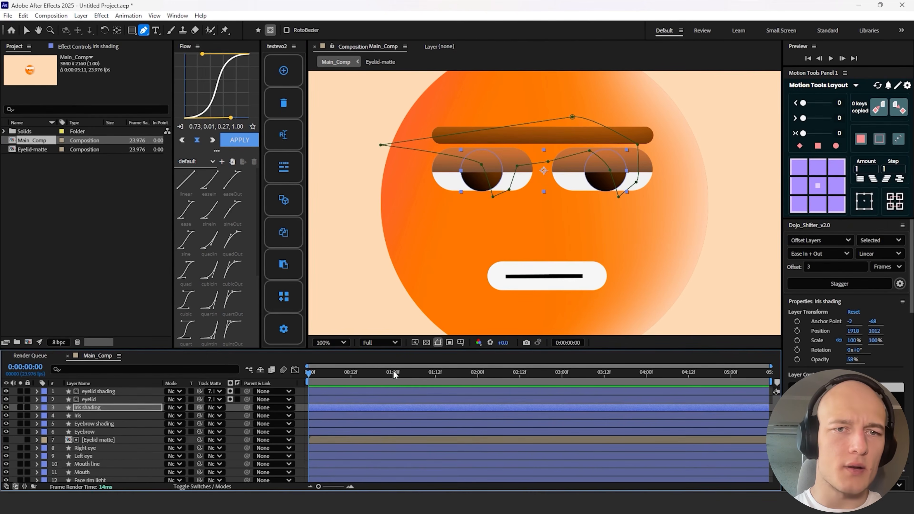
{"action": "key", "text": "v"}
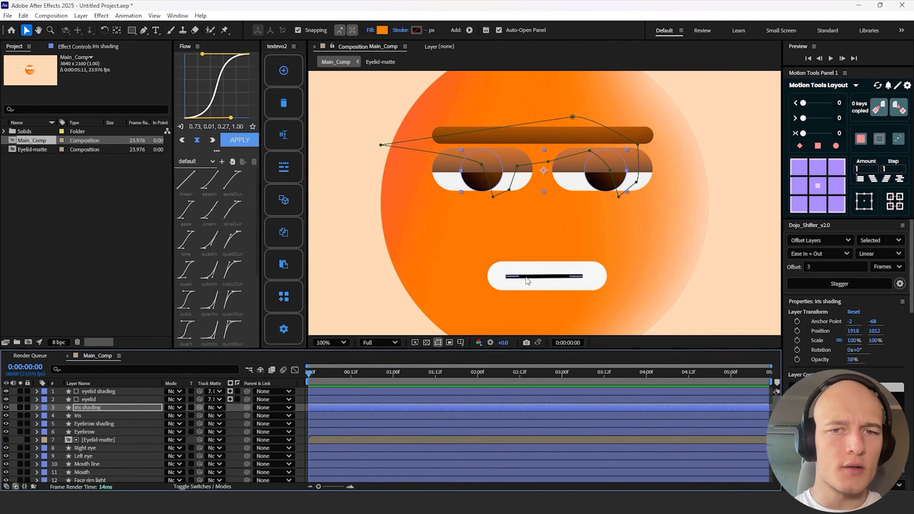
- Duplicate the Mouth layer and rename the copy as Mouth shading right
{"action": "left_click", "coordinate": [533, 284]}
{"action": "key", "text": "ctrl+d"}
{"action": "key", "text": "Return"}
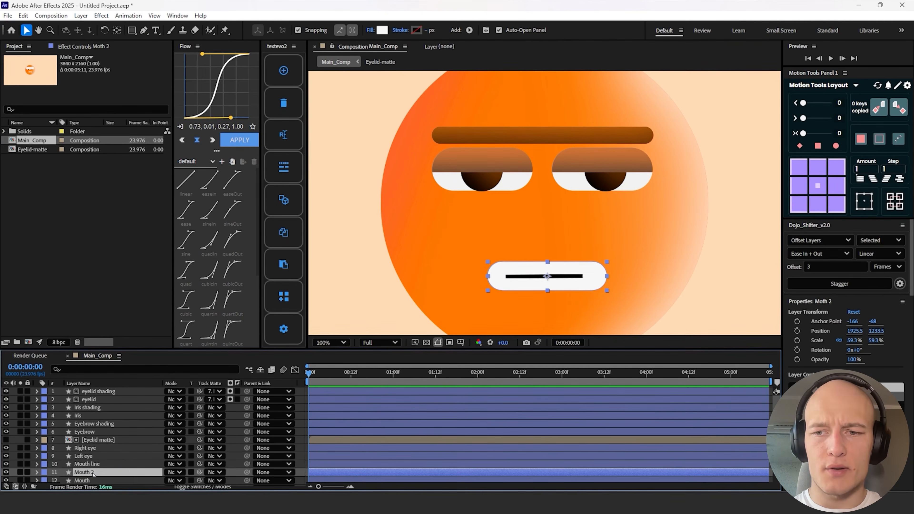
{"action": "type", "text": "Mouth"}
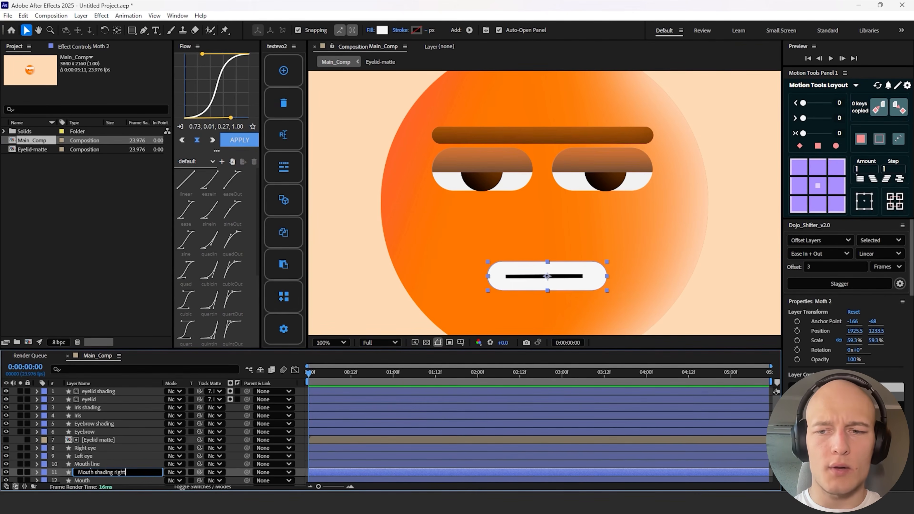
{"action": "key", "text": "Return"}
{"action": "left_click", "coordinate": [121, 487]}
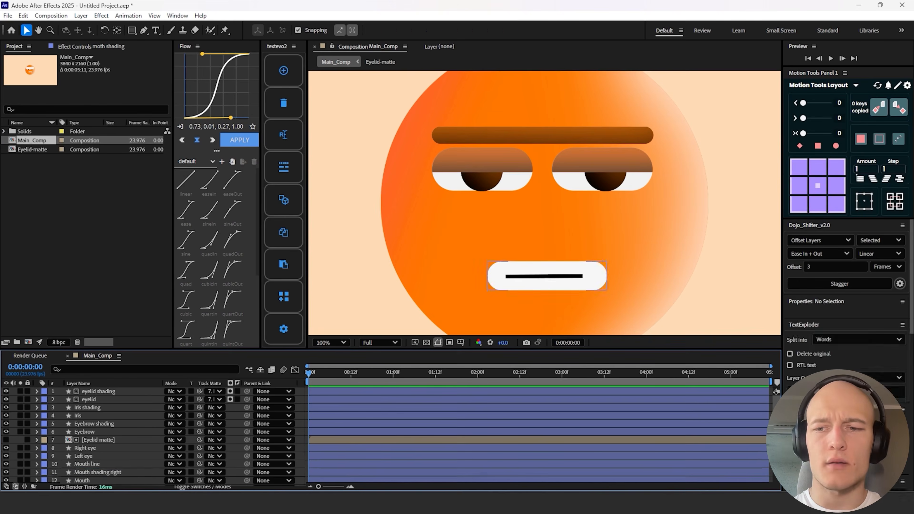
- Change the Mouth shading right layer's fill to orange FF8400
{"action": "left_click", "coordinate": [97, 472]}
{"action": "left_click", "coordinate": [383, 30]}
{"action": "left_click", "coordinate": [481, 306]}
{"action": "left_click_drag", "start_coordinate": [481, 307], "coordinate": [482, 304]}
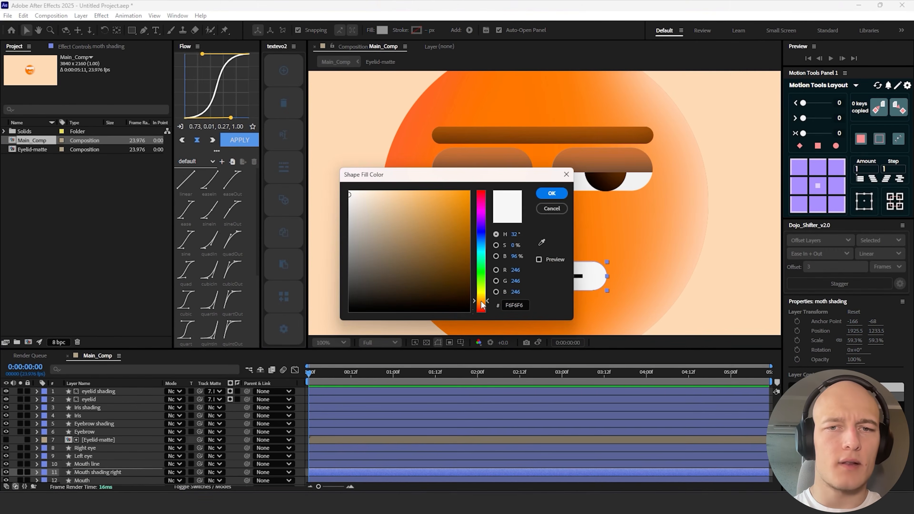
{"action": "left_click_drag", "start_coordinate": [461, 216], "coordinate": [470, 190]}
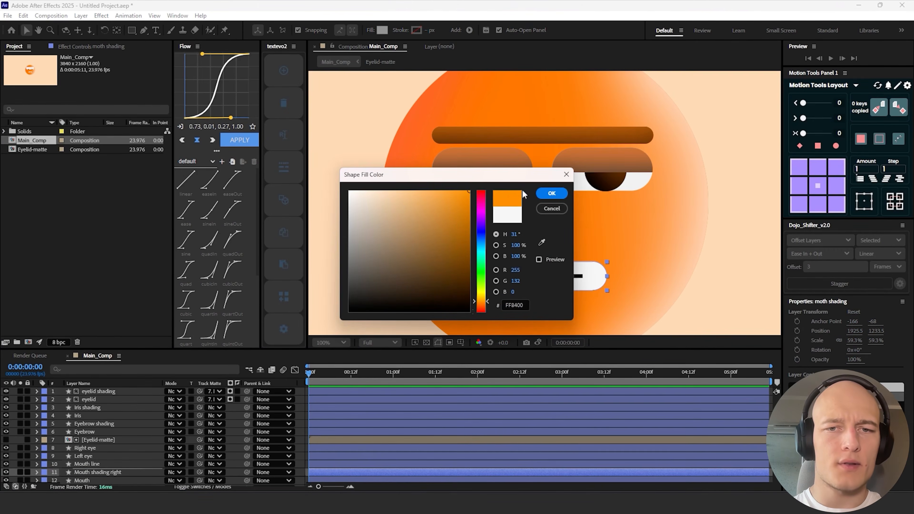
{"action": "left_click", "coordinate": [551, 193]}
- Draw a closed Pen tool mask on the Mouth shading right layer that encloses the right-hand end of the mouth
{"action": "left_click", "coordinate": [144, 30]}
{"action": "left_click", "coordinate": [270, 31]}
{"action": "left_click", "coordinate": [516, 222]}
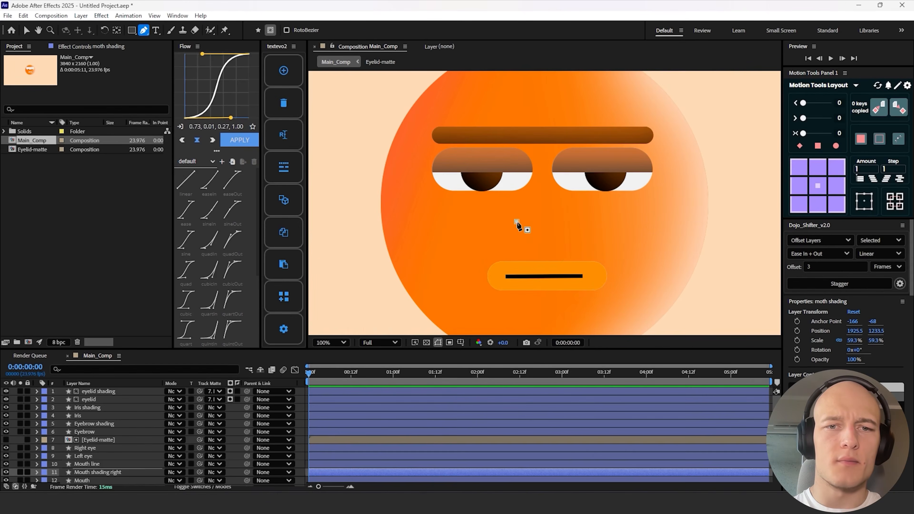
{"action": "left_click_drag", "start_coordinate": [577, 308], "coordinate": [572, 325]}
{"action": "left_click", "coordinate": [608, 323]}
{"action": "left_click", "coordinate": [641, 264]}
{"action": "left_click", "coordinate": [563, 234]}
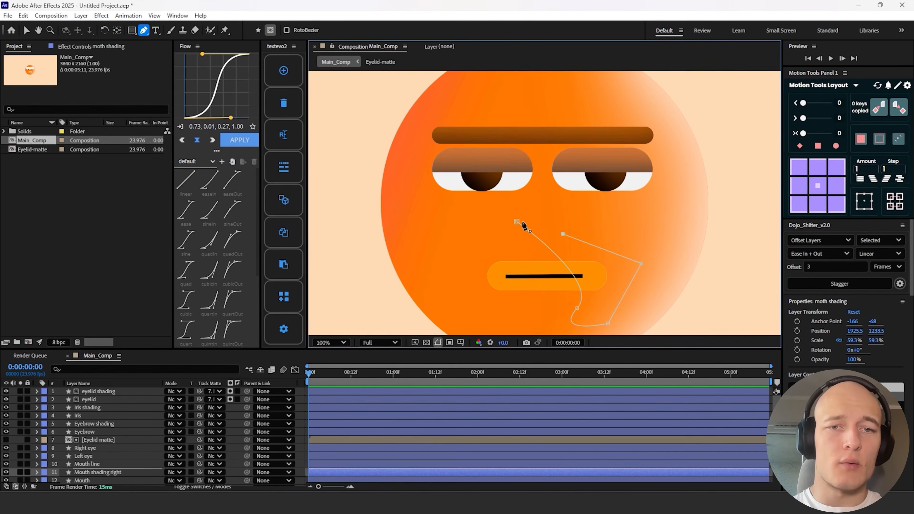
{"action": "left_click", "coordinate": [517, 222]}
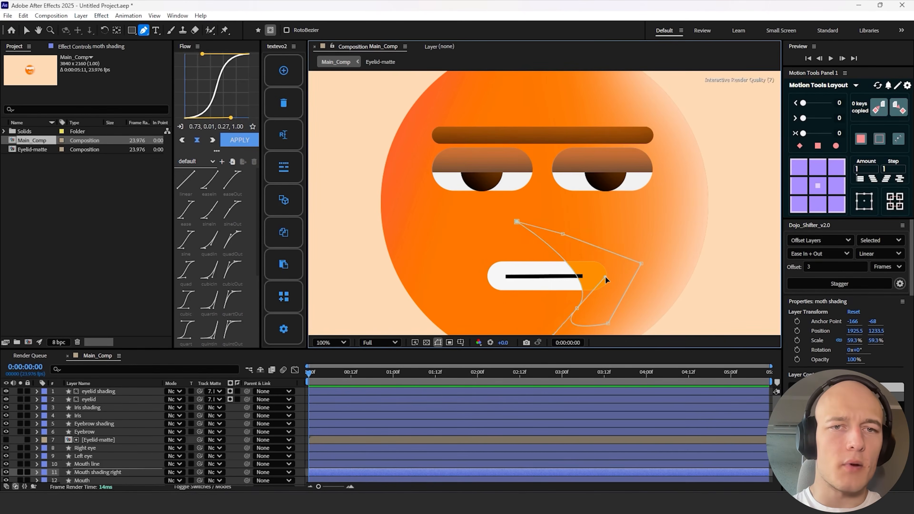
- Feather the Mouth shading right mask by 95 pixels
{"action": "key", "text": "m"}
{"action": "key", "text": "m"}
{"action": "scroll", "coordinate": [164, 446], "scroll_direction": "down", "scroll_amount": 2}
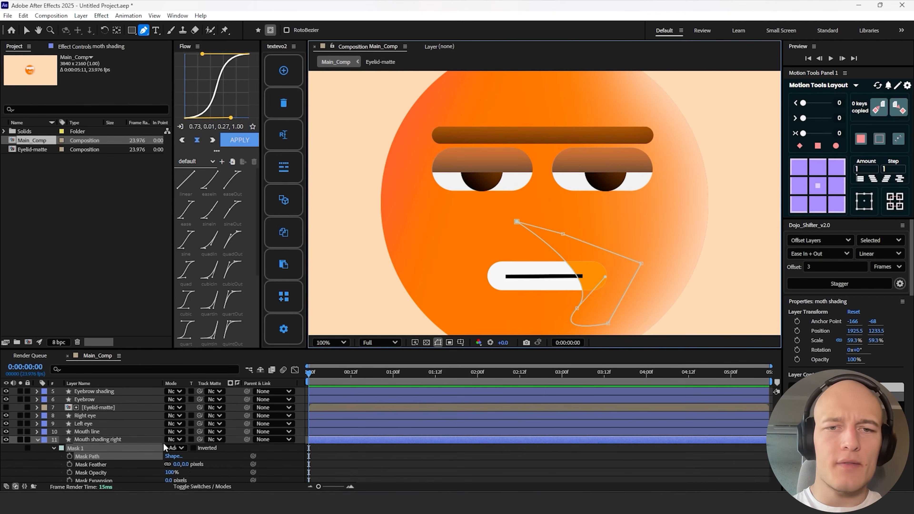
{"action": "left_click_drag", "start_coordinate": [185, 465], "coordinate": [246, 457]}
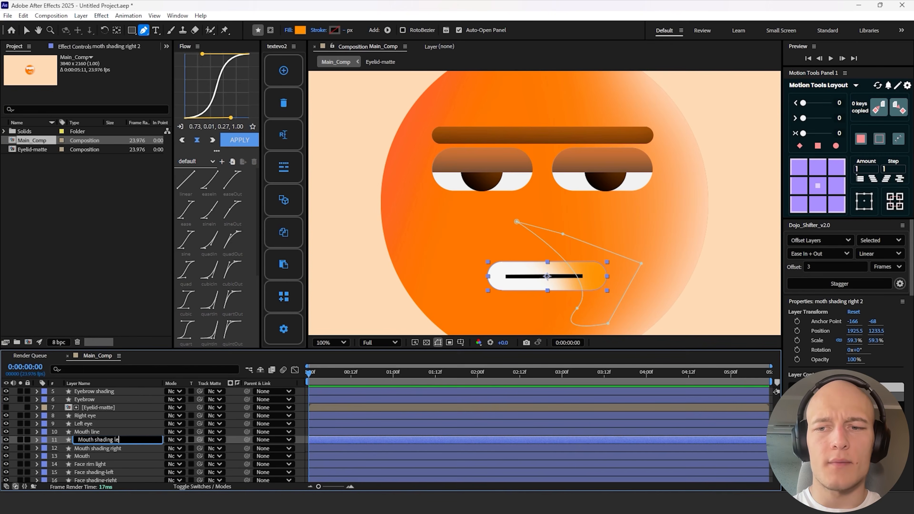
- Duplicate Mouth shading right as Mouth shading left and reshape the copy's mask around the left-hand end of the mouth
{"action": "key", "text": "Return"}
{"action": "left_click", "coordinate": [94, 440]}
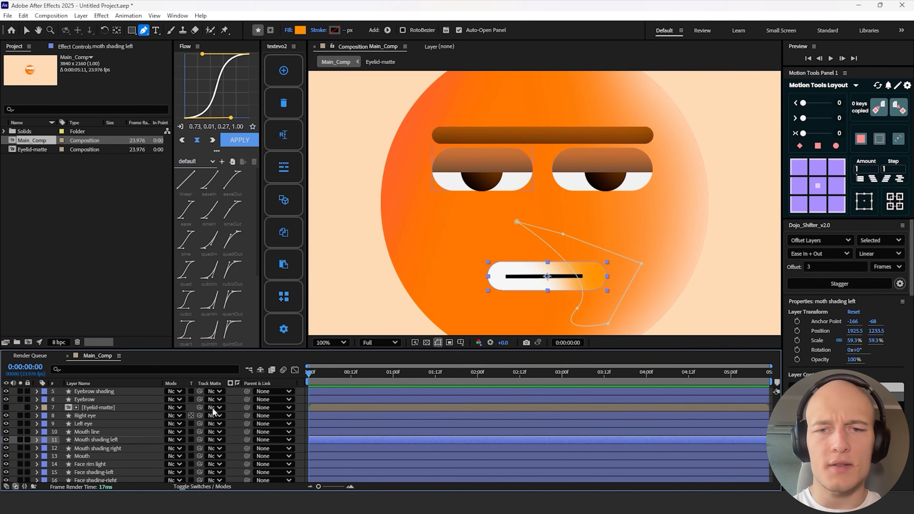
{"action": "left_click_drag", "start_coordinate": [641, 264], "coordinate": [448, 257]}
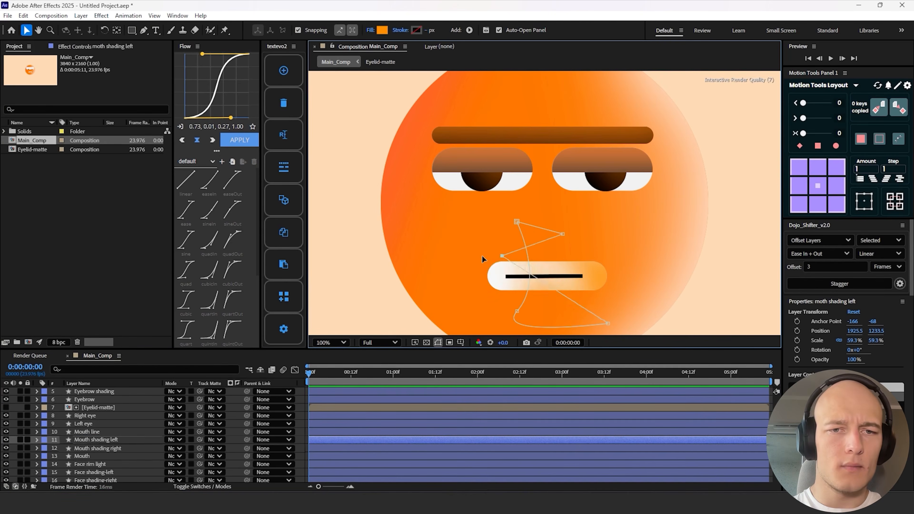
{"action": "left_click_drag", "start_coordinate": [563, 234], "coordinate": [439, 240]}
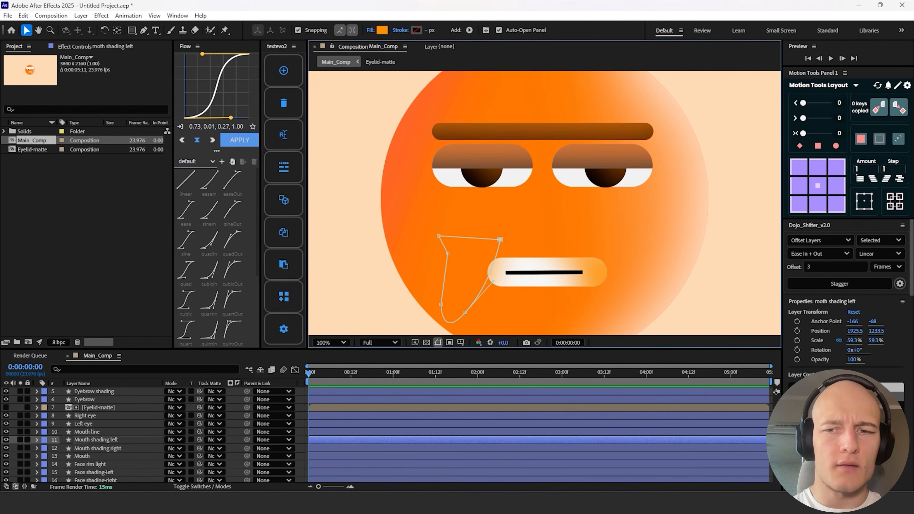
- Reduce the mask feather on the Mouth shading left layer
{"action": "key", "text": "m"}
{"action": "key", "text": "m"}
{"action": "left_click", "coordinate": [159, 465]}
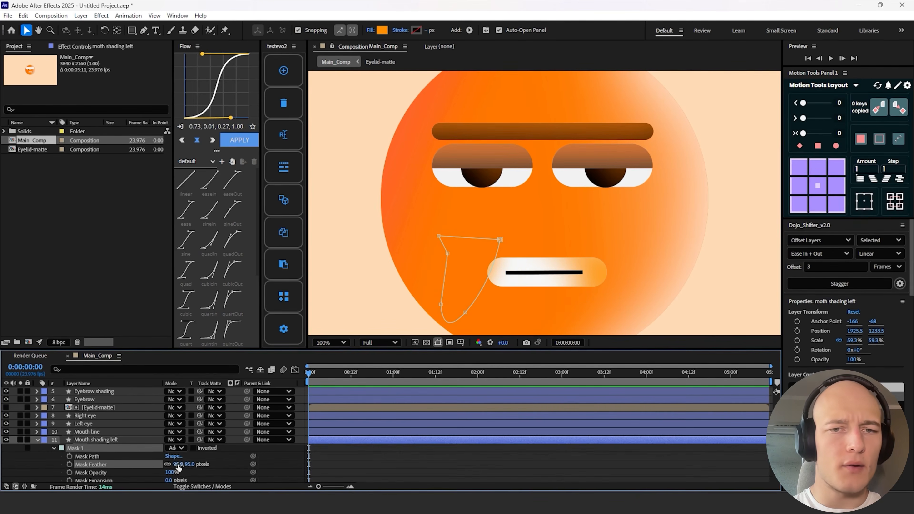
{"action": "left_click_drag", "start_coordinate": [178, 467], "coordinate": [146, 467]}
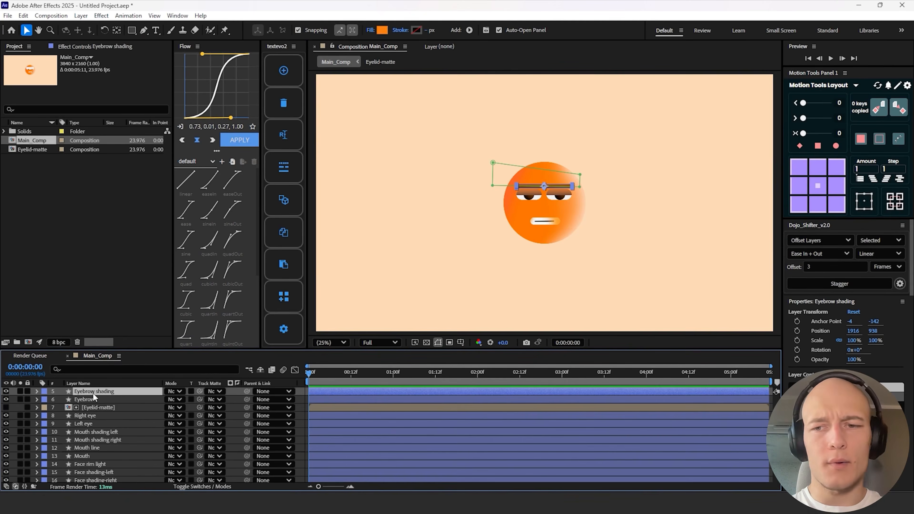
- Precompose all the face layers, without the background solid, into a composition named Annoyed face
{"action": "key", "text": "ctrl+a"}
{"action": "key", "text": "ctrl+shift+c"}
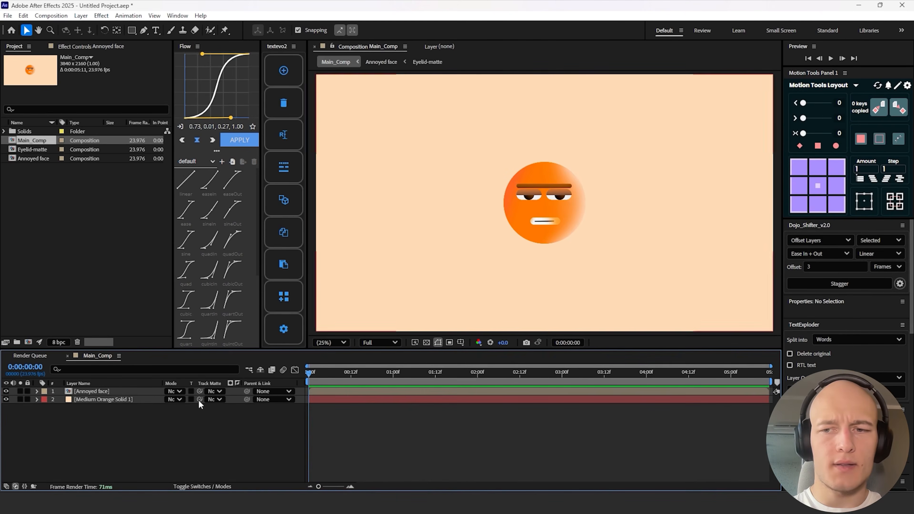
{"action": "left_click", "coordinate": [102, 391]}
{"action": "left_click", "coordinate": [144, 421]}
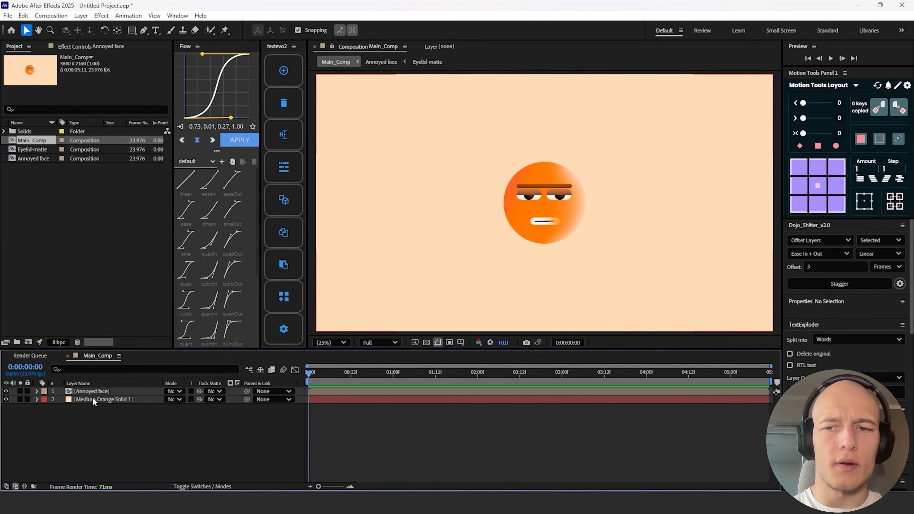
- Scale the Annoyed face precomp down to about 80%
{"action": "left_click", "coordinate": [100, 393]}
{"action": "key", "text": "s"}
{"action": "left_click_drag", "start_coordinate": [180, 399], "coordinate": [170, 399]}
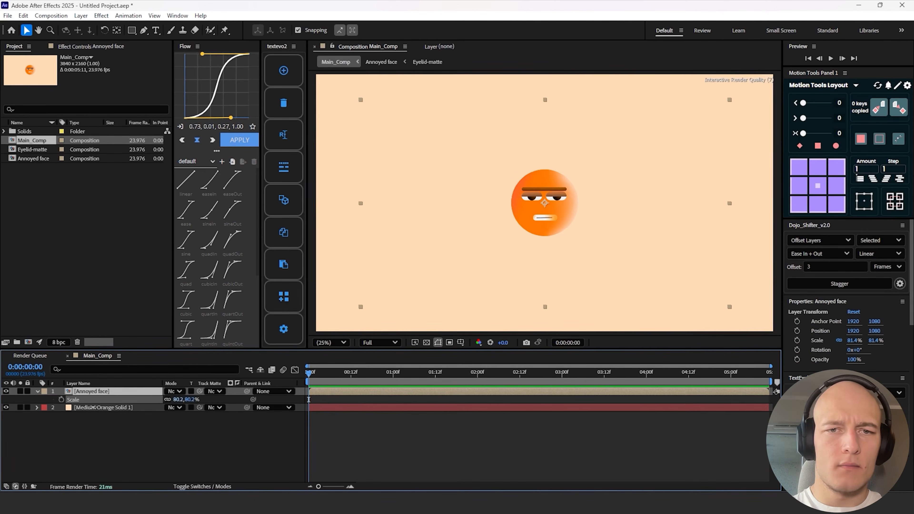
- Open the Annoyed face composition and show its transparency grid
{"action": "double_click", "coordinate": [601, 265]}
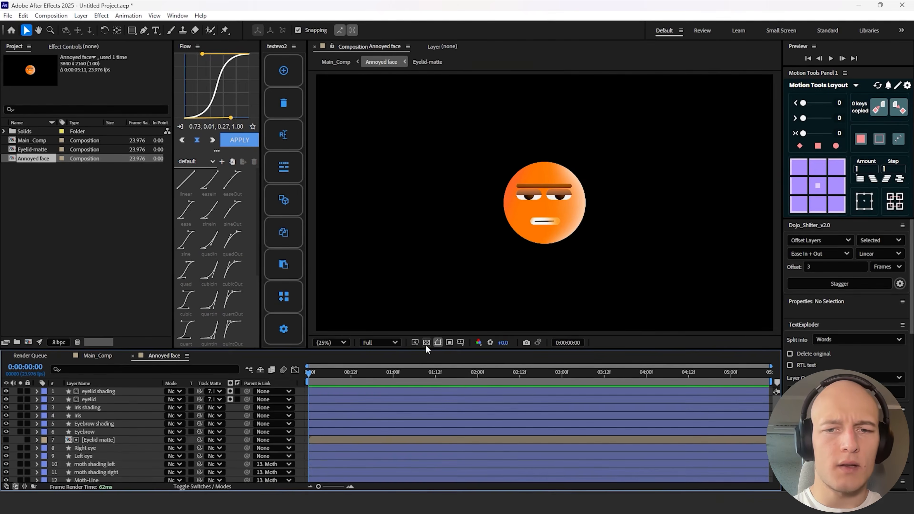
{"action": "left_click", "coordinate": [426, 343]}
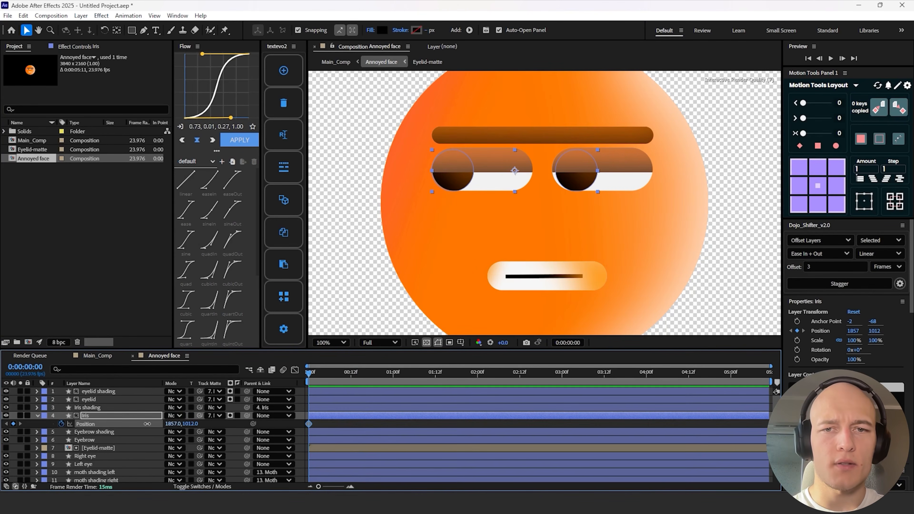
- Shift the right-hand iris and its shading shape slightly left so both line up with the right eye's left edge
{"action": "double_click", "coordinate": [567, 189]}
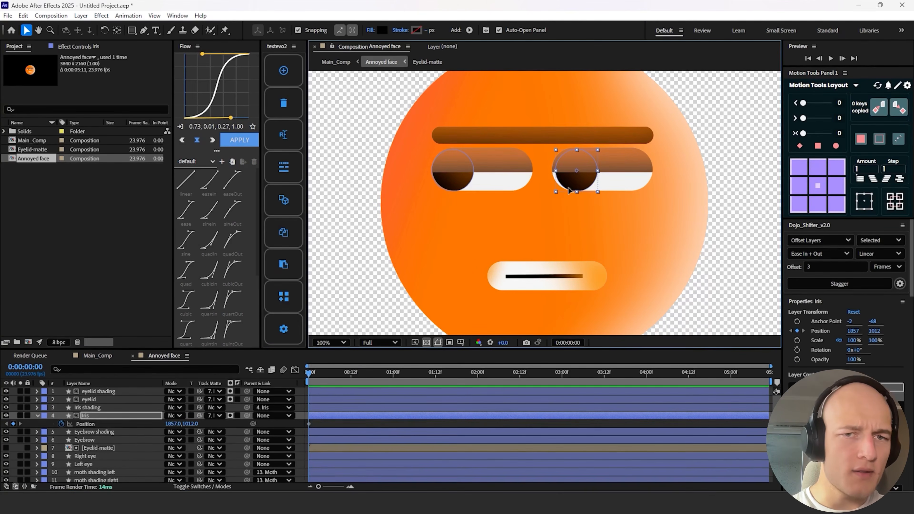
{"action": "left_click_drag", "start_coordinate": [568, 190], "coordinate": [565, 189]}
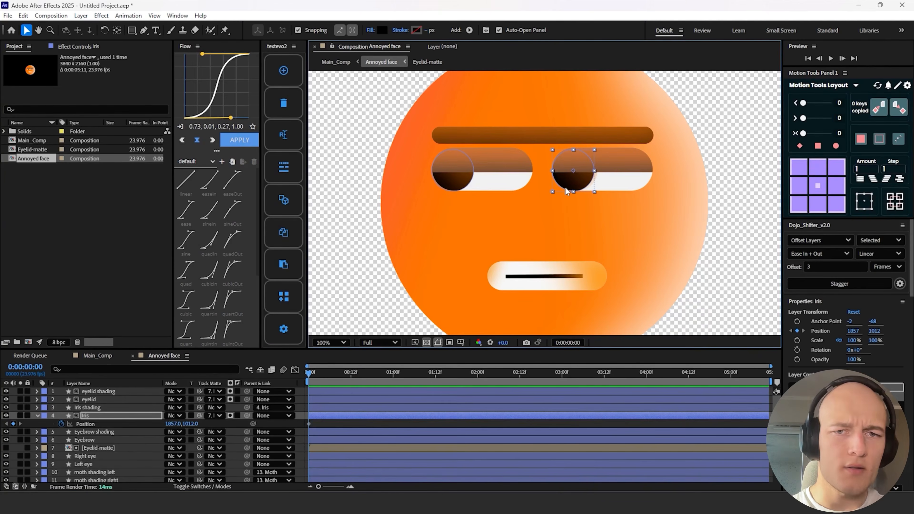
{"action": "left_click", "coordinate": [556, 184]}
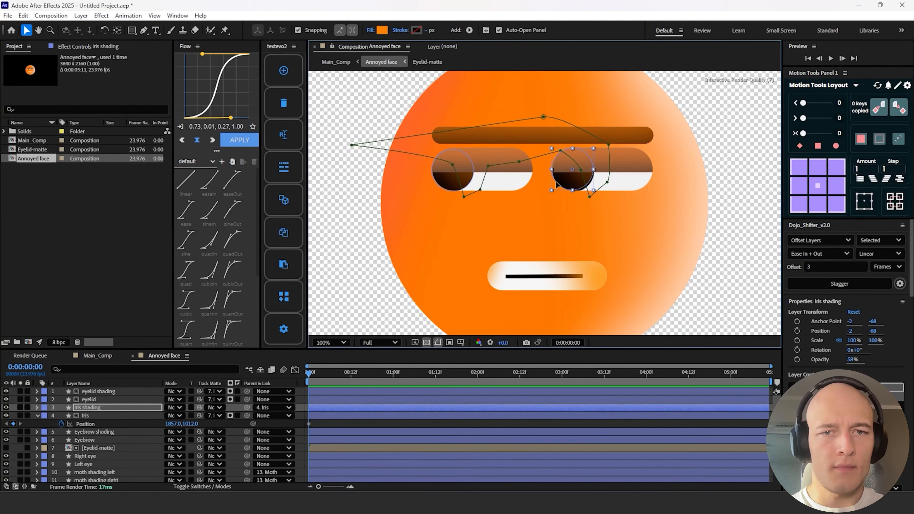
{"action": "left_click_drag", "start_coordinate": [556, 185], "coordinate": [558, 185]}
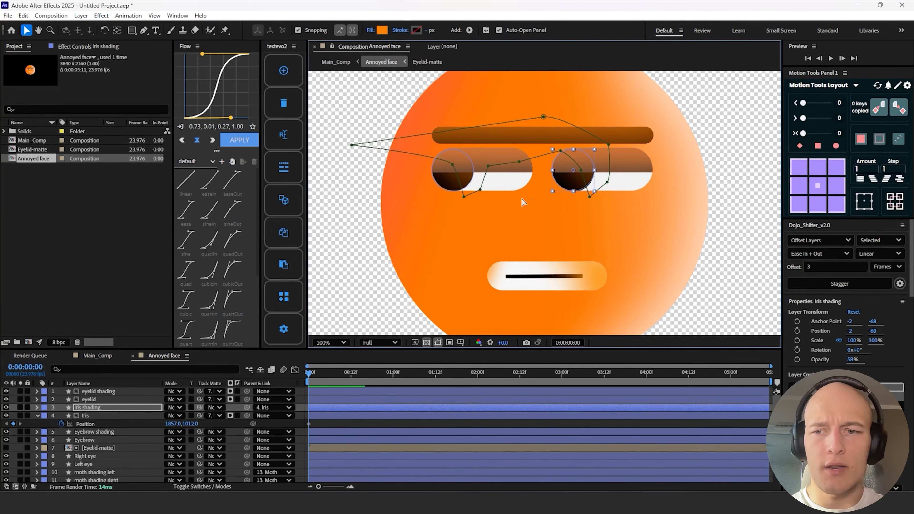
- Move the Iris position keyframe to 0:00:01:04 and key the irises back at the centre of the eyes at the start
{"action": "left_click", "coordinate": [439, 184]}
{"action": "left_click", "coordinate": [408, 374]}
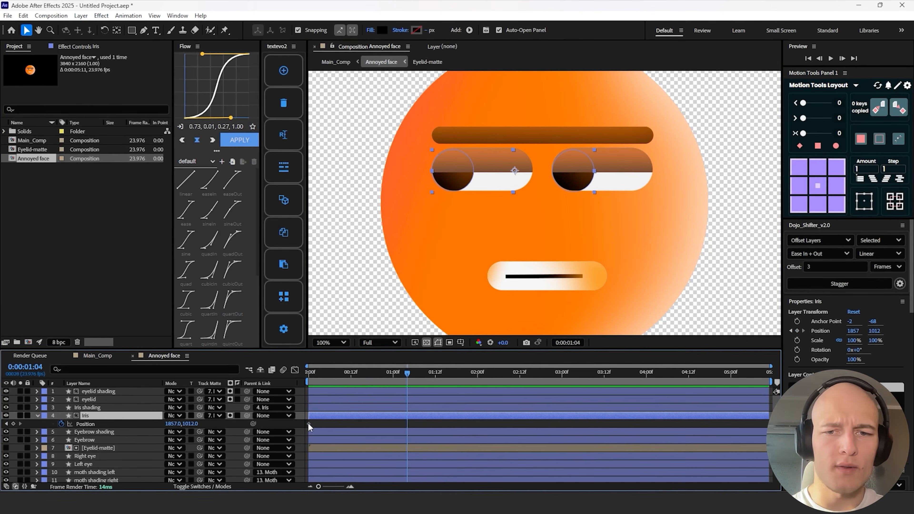
{"action": "left_click_drag", "start_coordinate": [309, 424], "coordinate": [407, 425]}
{"action": "key", "text": "Home"}
{"action": "left_click_drag", "start_coordinate": [171, 424], "coordinate": [202, 423]}
- Key the Iris layer's position at 0:00:02:13 with an X value of 1979.5 so the eyes look right
{"action": "left_click_drag", "start_coordinate": [460, 384], "coordinate": [524, 385]}
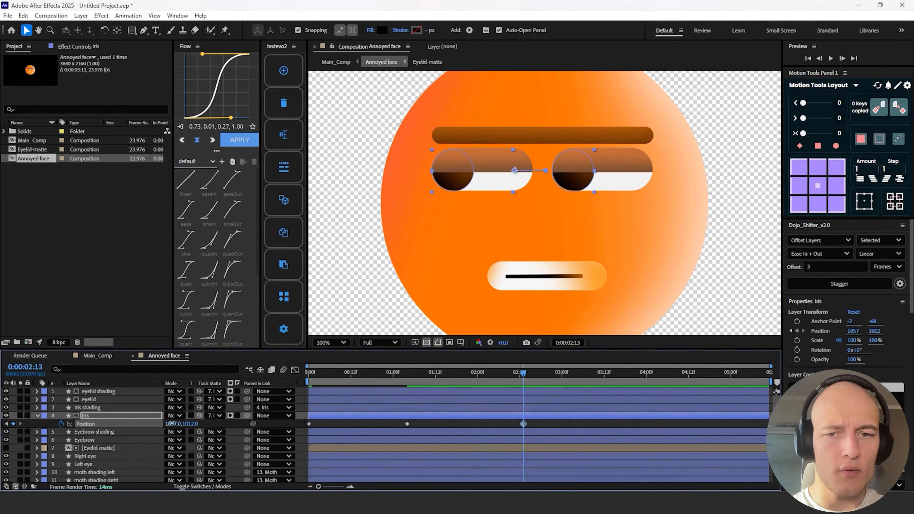
{"action": "left_click_drag", "start_coordinate": [174, 424], "coordinate": [222, 419]}
{"action": "left_click_drag", "start_coordinate": [221, 418], "coordinate": [223, 418]}
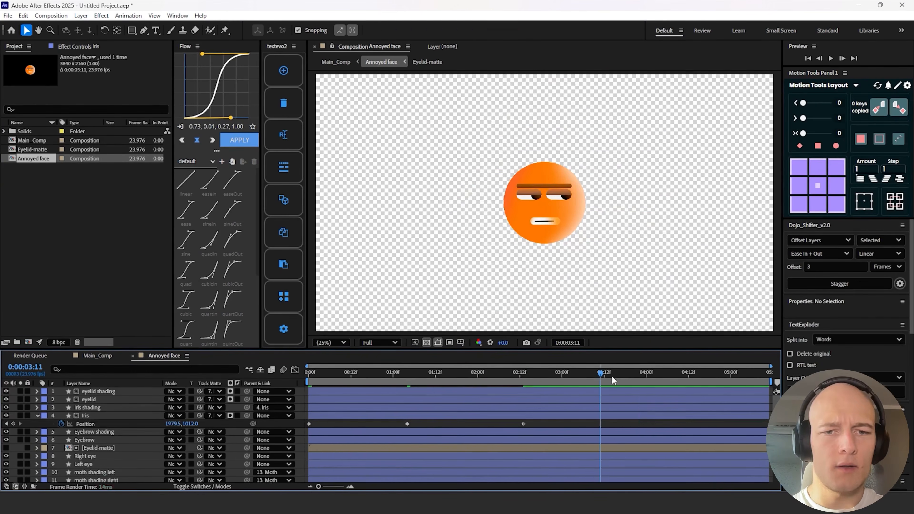
- Copy the 0:00:01:04 Iris position keyframe to 0:00:03:22 and set its X value to 1922
{"action": "left_click_drag", "start_coordinate": [611, 376], "coordinate": [636, 375]}
{"action": "left_click", "coordinate": [407, 424]}
{"action": "key", "text": "ctrl+c"}
{"action": "key", "text": "ctrl+v"}
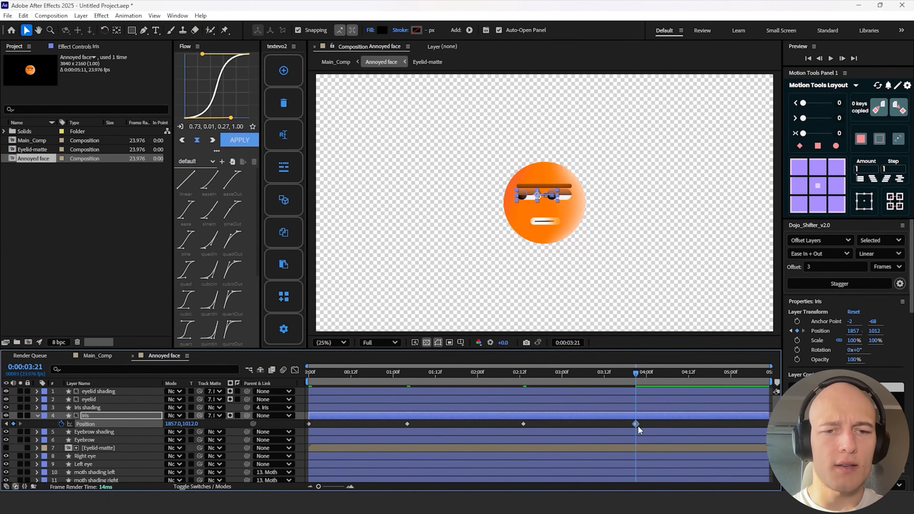
{"action": "left_click_drag", "start_coordinate": [636, 424], "coordinate": [640, 425]}
{"action": "left_click_drag", "start_coordinate": [637, 373], "coordinate": [640, 373]}
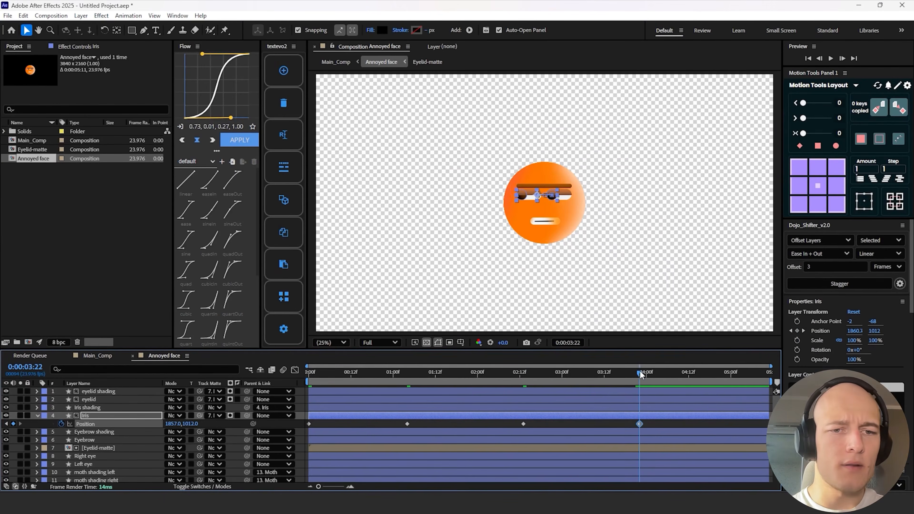
{"action": "left_click_drag", "start_coordinate": [176, 422], "coordinate": [199, 422]}
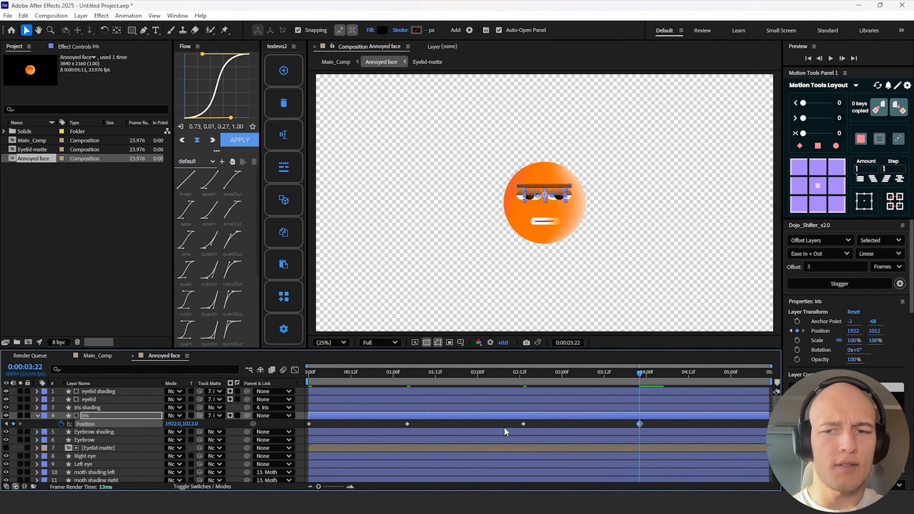
{"action": "left_click", "coordinate": [654, 428]}
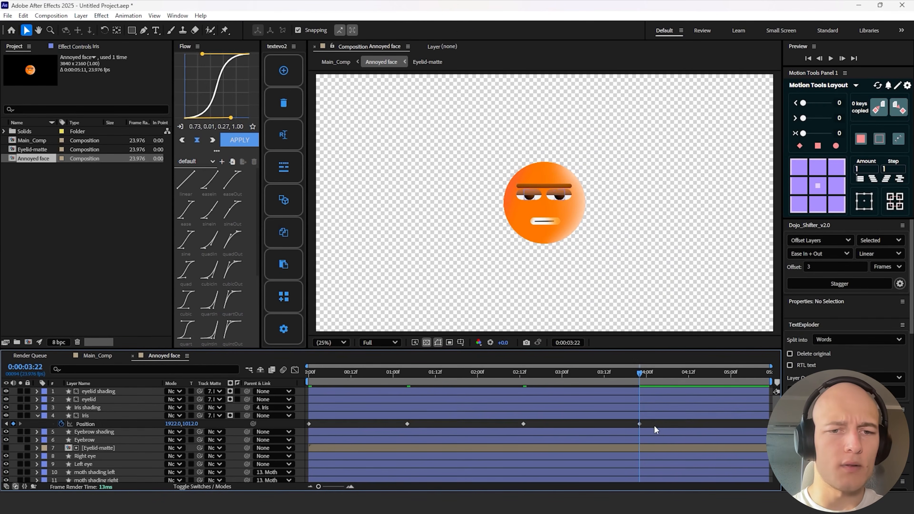
- Separate the Iris layer's position into X and Y, delete all Y Position keyframes and select the X Position ones
{"action": "left_click_drag", "start_coordinate": [655, 427], "coordinate": [296, 427]}
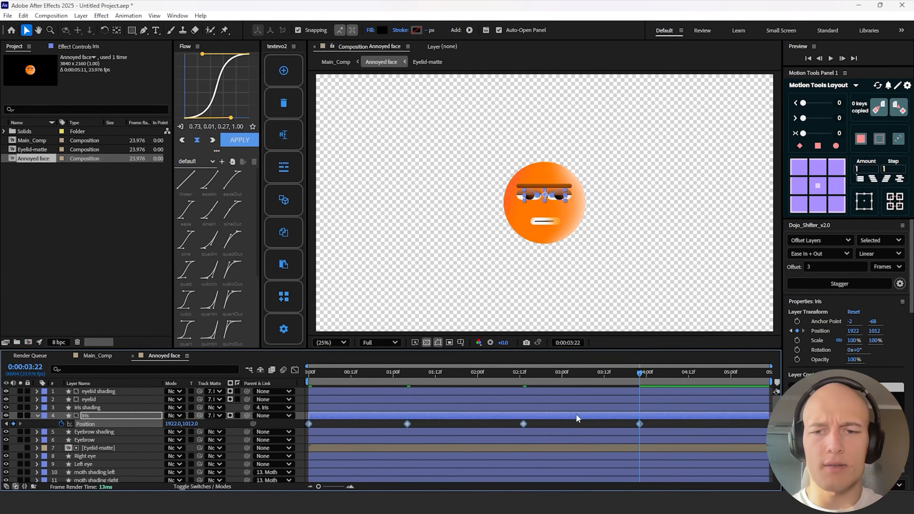
{"action": "key", "text": "F9"}
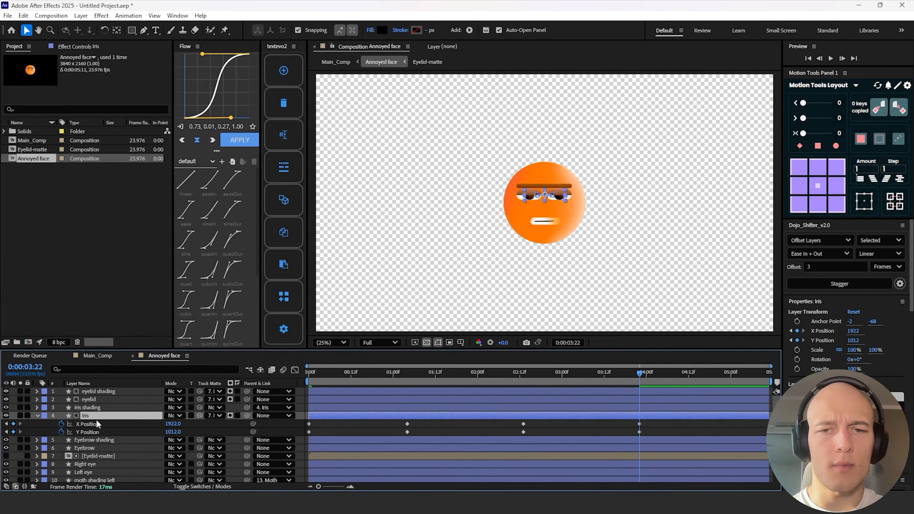
{"action": "left_click", "coordinate": [96, 422]}
{"action": "left_click_drag", "start_coordinate": [654, 434], "coordinate": [300, 437]}
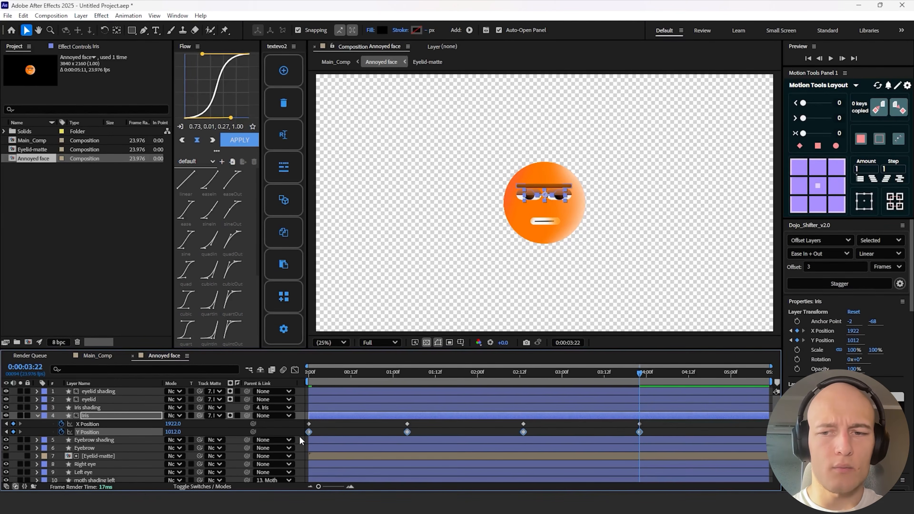
{"action": "key", "text": "Delete"}
{"action": "left_click", "coordinate": [87, 424]}
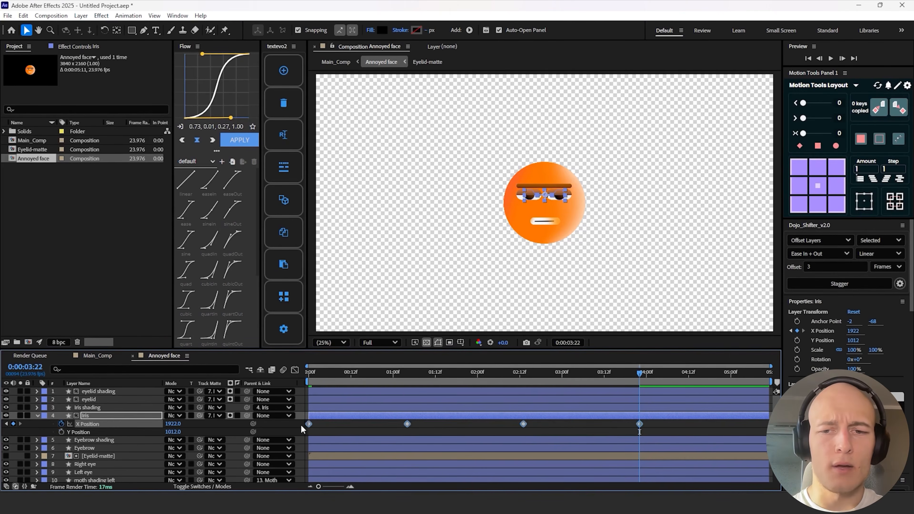
- Stretch the handles of the Iris X Position keyframes at the start and at 0:00:01:04 in the value graph for stronger easing
{"action": "left_click", "coordinate": [294, 369]}
{"action": "left_click_drag", "start_coordinate": [333, 417], "coordinate": [279, 439]}
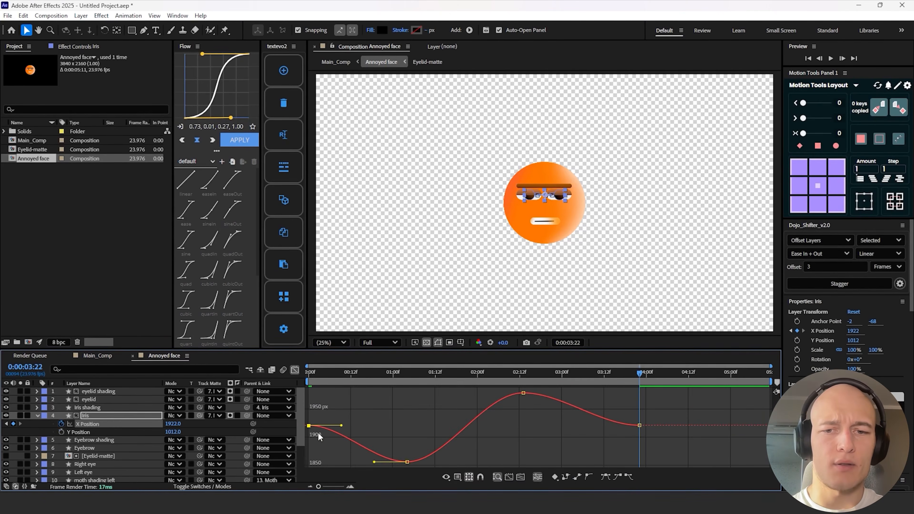
{"action": "left_click_drag", "start_coordinate": [374, 462], "coordinate": [288, 459]}
{"action": "left_click_drag", "start_coordinate": [341, 426], "coordinate": [309, 446]}
{"action": "left_click_drag", "start_coordinate": [397, 450], "coordinate": [501, 465]}
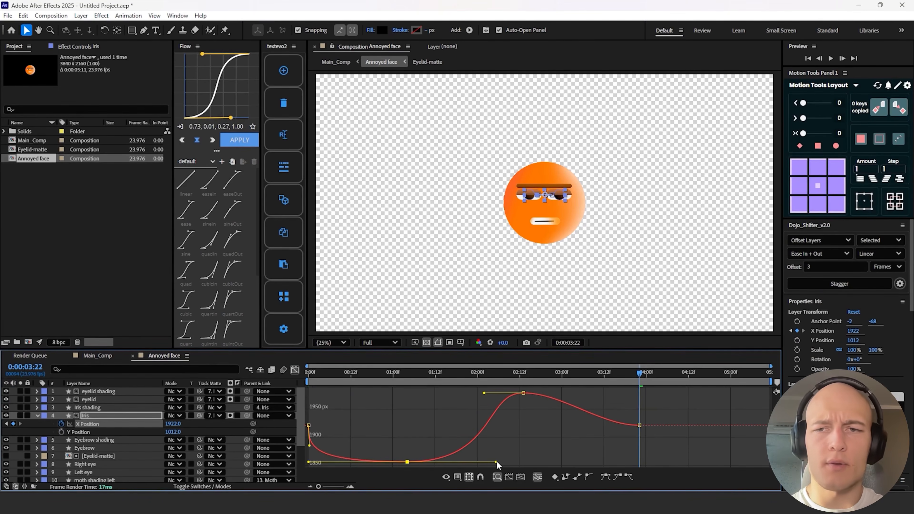
- Stretch the Iris X Position handles at 0:00:02:13 and 0:00:03:22, and restore a smooth ease out of the first keyframe
{"action": "left_click_drag", "start_coordinate": [484, 395], "coordinate": [449, 397]}
{"action": "left_click_drag", "start_coordinate": [562, 393], "coordinate": [608, 393]}
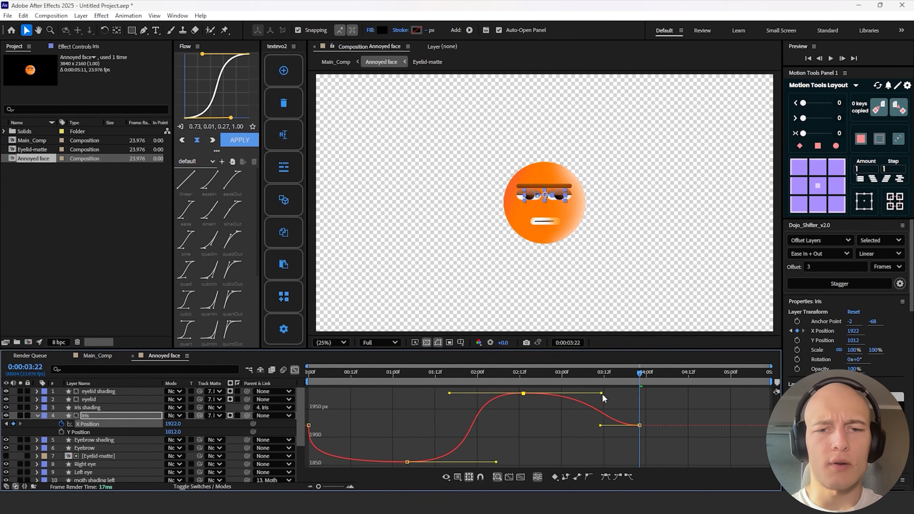
{"action": "left_click_drag", "start_coordinate": [600, 425], "coordinate": [571, 426]}
{"action": "left_click", "coordinate": [308, 426]}
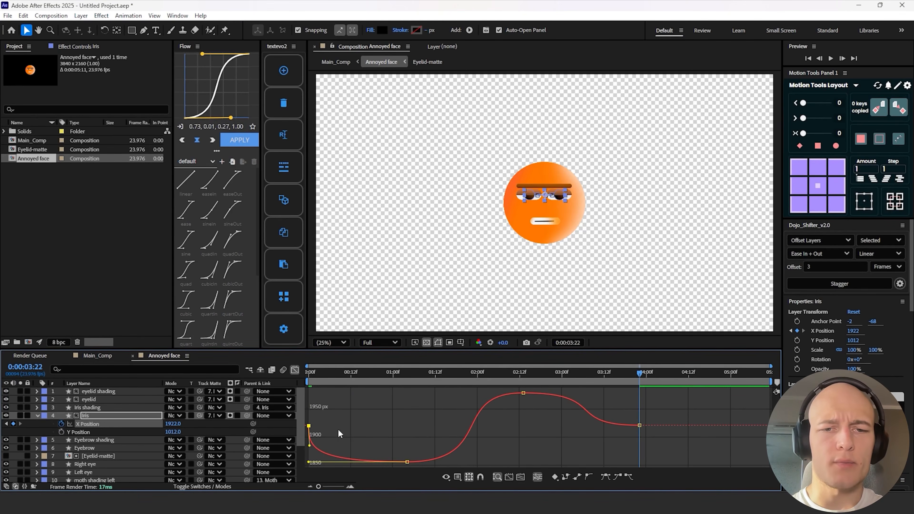
{"action": "key", "text": "ctrl+z"}
{"action": "left_click_drag", "start_coordinate": [451, 393], "coordinate": [453, 393]}
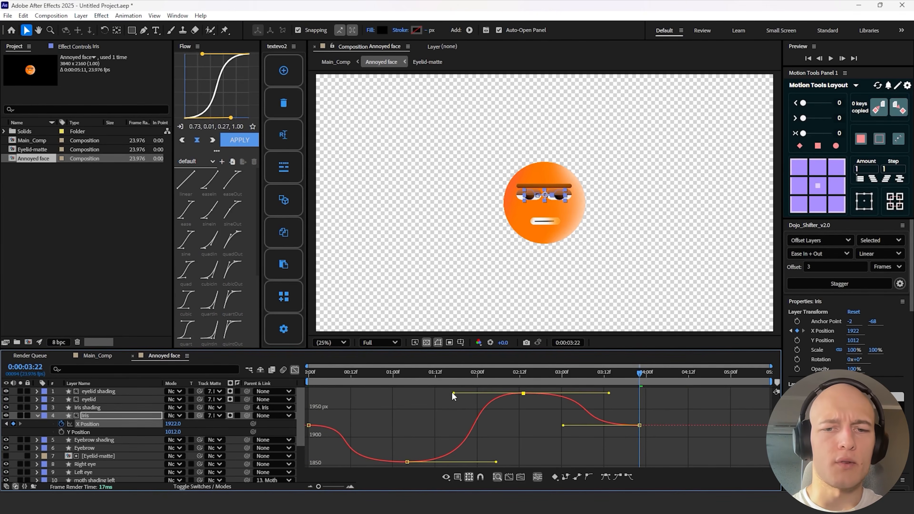
{"action": "left_click_drag", "start_coordinate": [496, 462], "coordinate": [499, 462]}
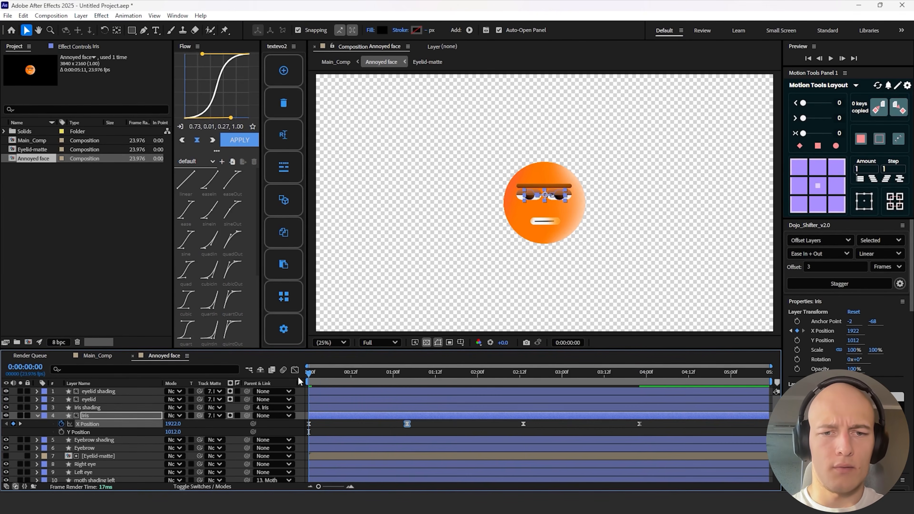
- Play the Annoyed face composition from the start to check the eased iris movement
{"action": "key", "text": "space"}
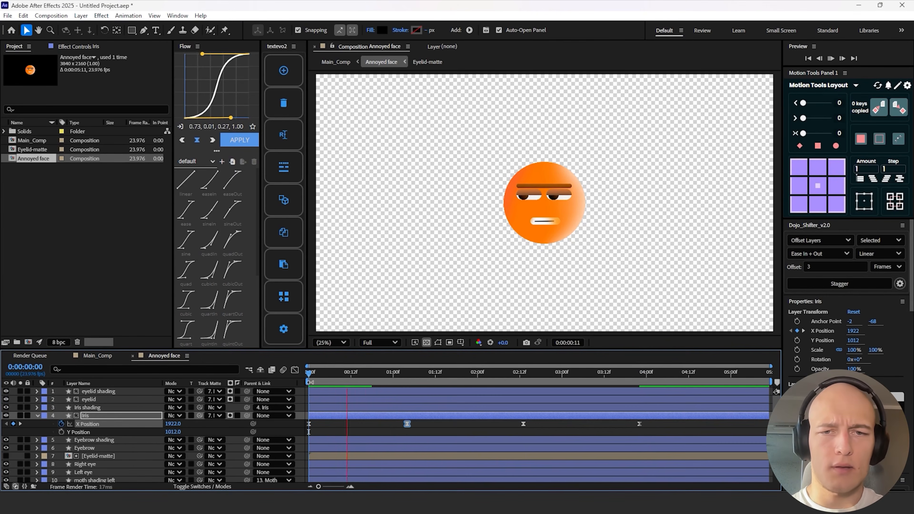
{"action": "left_click", "coordinate": [392, 432]}
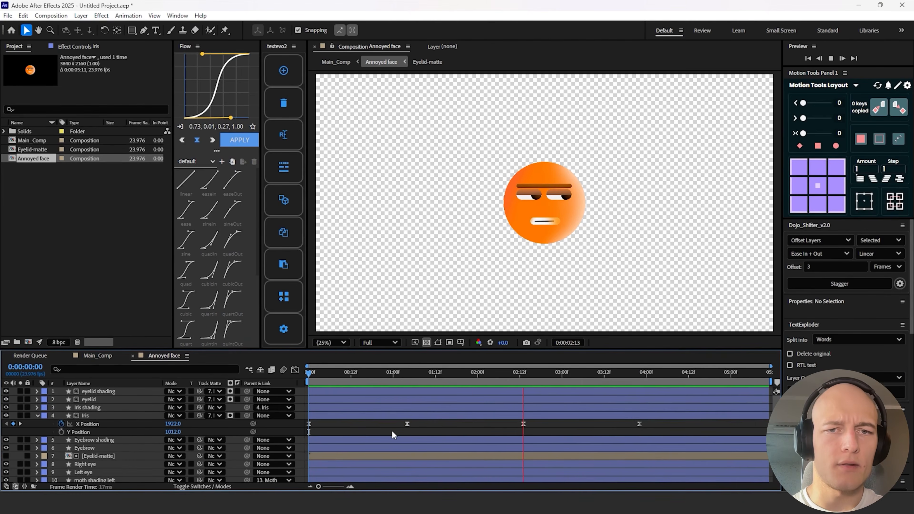
{"action": "key", "text": "space"}
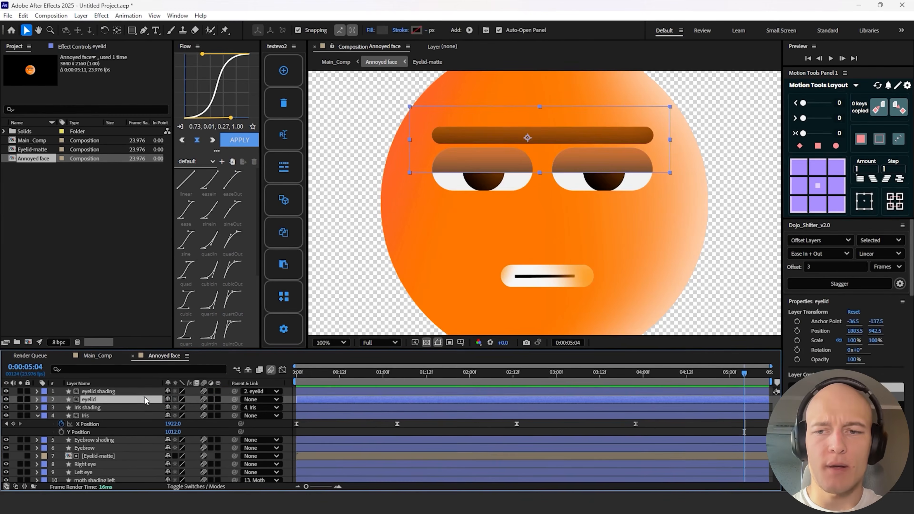
- Key the eyelid layer's position at 1883.5, 942.5 at 0:00:02:13 and at Y 903.5 at the start, with Easy Ease
{"action": "key", "text": "p"}
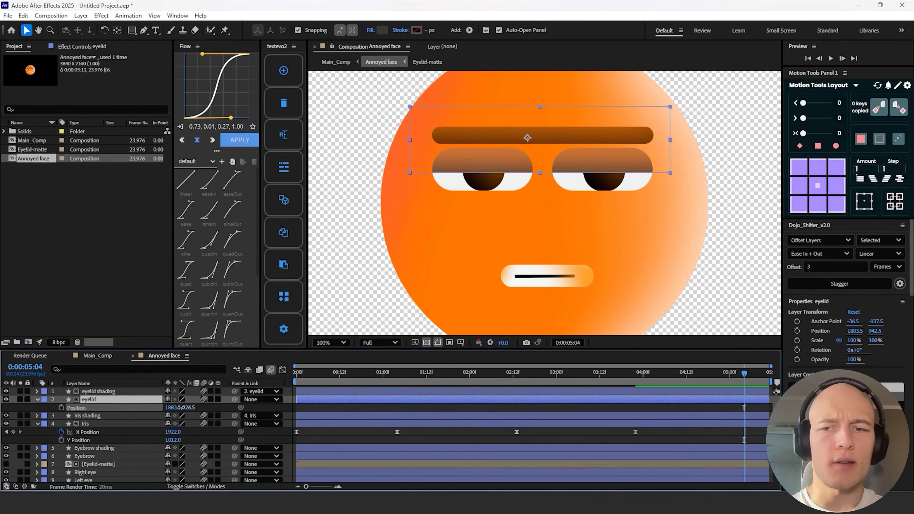
{"action": "left_click", "coordinate": [61, 408]}
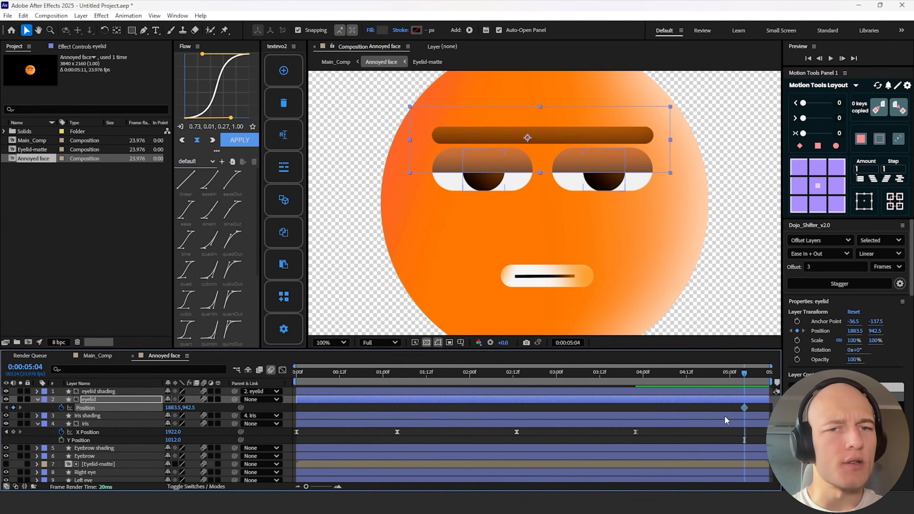
{"action": "left_click_drag", "start_coordinate": [744, 408], "coordinate": [516, 417]}
{"action": "left_click_drag", "start_coordinate": [323, 381], "coordinate": [294, 383]}
{"action": "left_click_drag", "start_coordinate": [187, 408], "coordinate": [167, 408]}
{"action": "left_click", "coordinate": [85, 408]}
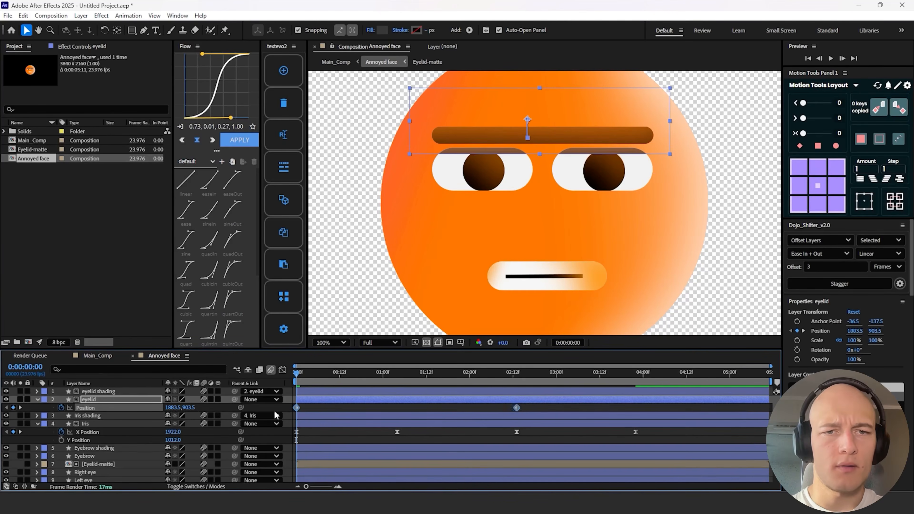
{"action": "key", "text": "F9"}
- Move the lowered eyelid keyframe to 0:00:04:17 and add an eyelid position keyframe at 0:00:02:06 with Y 911.7
{"action": "left_click_drag", "start_coordinate": [532, 376], "coordinate": [711, 382]}
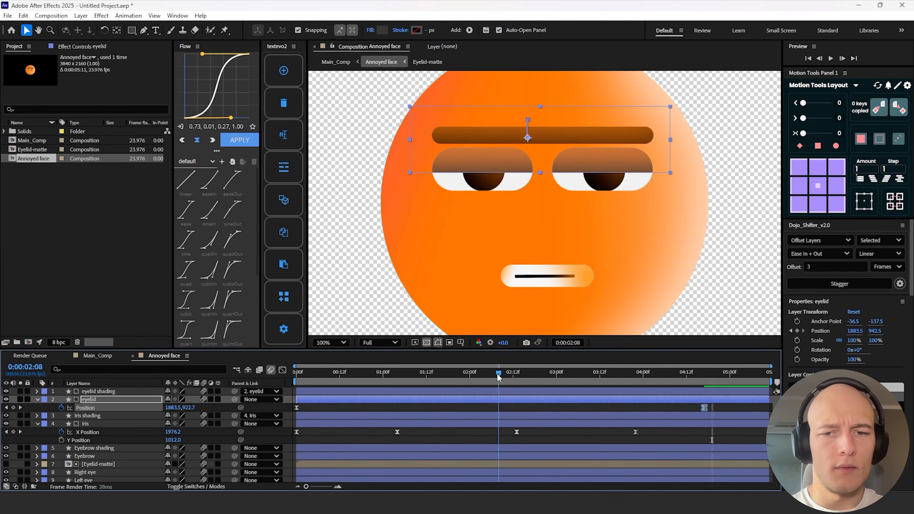
{"action": "left_click_drag", "start_coordinate": [498, 376], "coordinate": [491, 378]}
{"action": "key", "text": "shift+Up"}
- Separate the eyelid position into X and Y, smooth the Y Position curve and preview the closing eyelids
{"action": "key", "text": "shift+F3"}
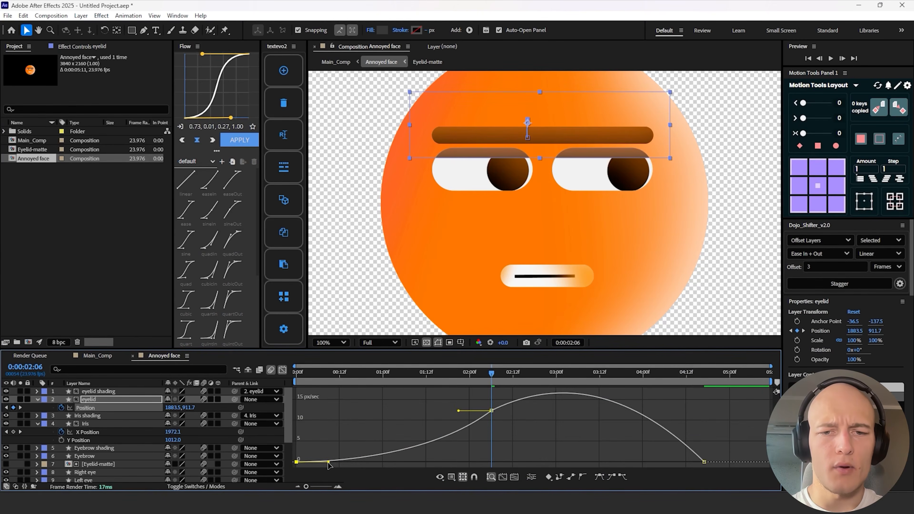
{"action": "right_click", "coordinate": [354, 422]}
{"action": "left_click_drag", "start_coordinate": [430, 466], "coordinate": [437, 462]}
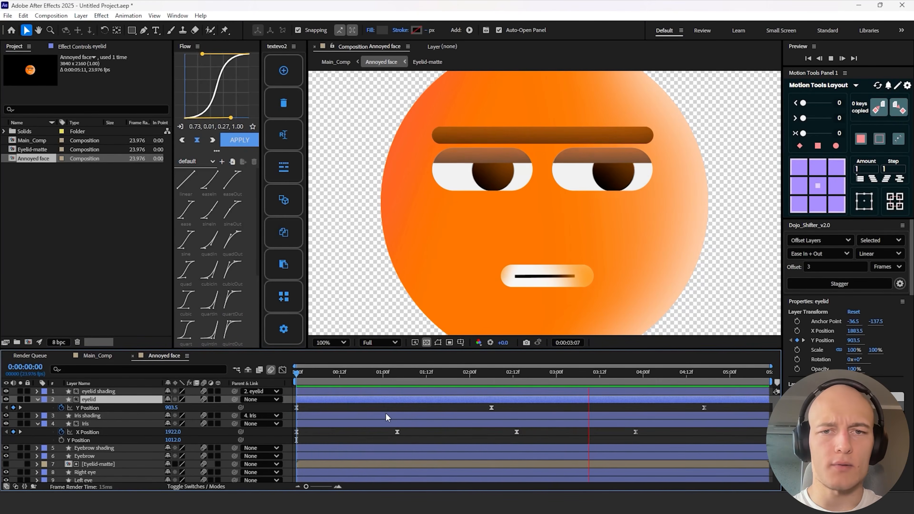
{"action": "key", "text": "space"}
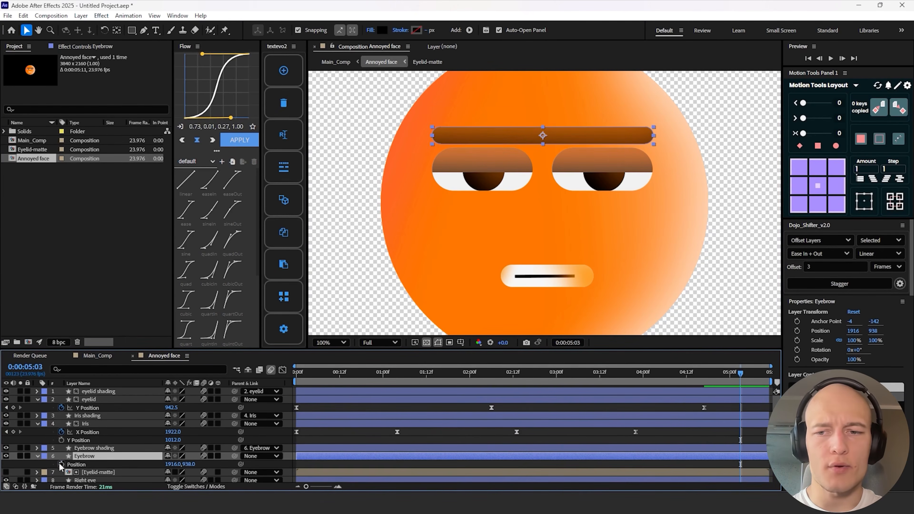
- Key the Eyebrow layer's position at 1916, 938 at 0:00:02:13 and key the eyebrow slightly higher at the start
{"action": "left_click", "coordinate": [60, 464]}
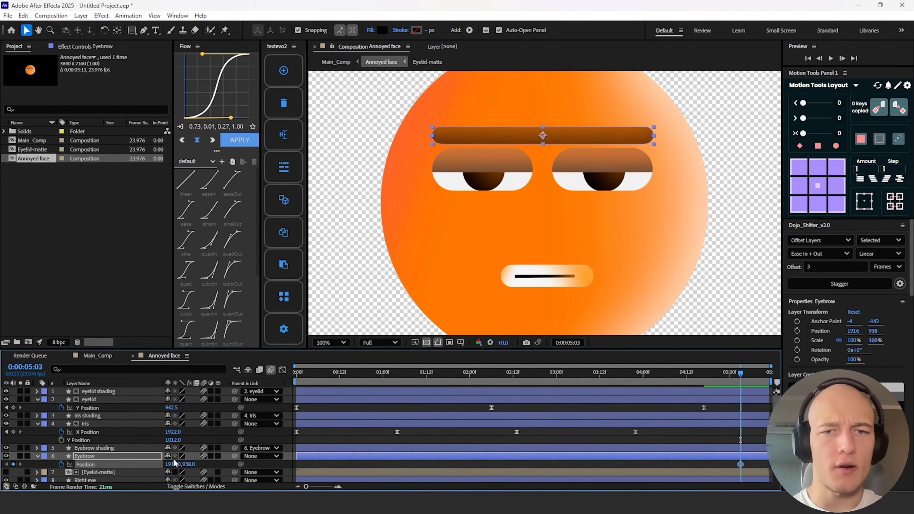
{"action": "left_click_drag", "start_coordinate": [311, 374], "coordinate": [281, 371]}
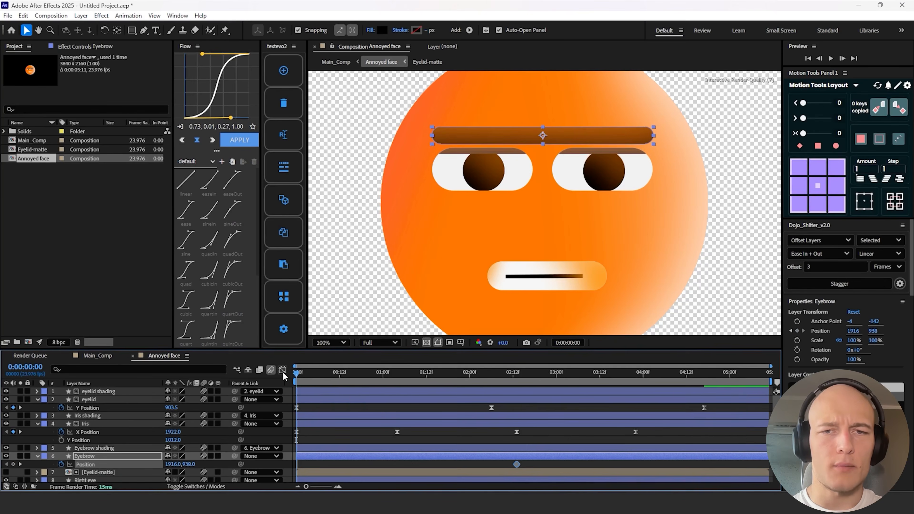
{"action": "left_click_drag", "start_coordinate": [189, 465], "coordinate": [179, 468]}
{"action": "left_click_drag", "start_coordinate": [399, 374], "coordinate": [538, 379]}
- Separate the Eyebrow position into X and Y and stretch the Y Position curve's handles for a stronger ease
{"action": "left_click_drag", "start_coordinate": [529, 461], "coordinate": [283, 466]}
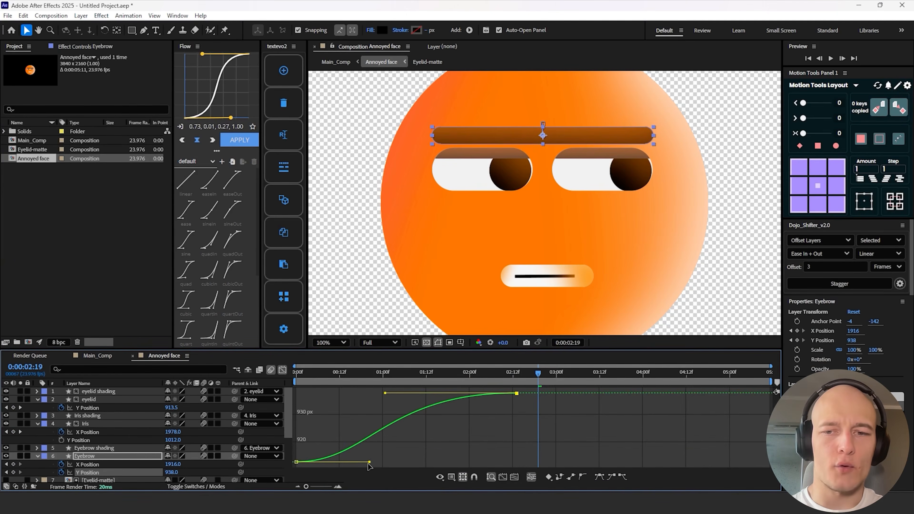
{"action": "left_click_drag", "start_coordinate": [368, 462], "coordinate": [432, 461]}
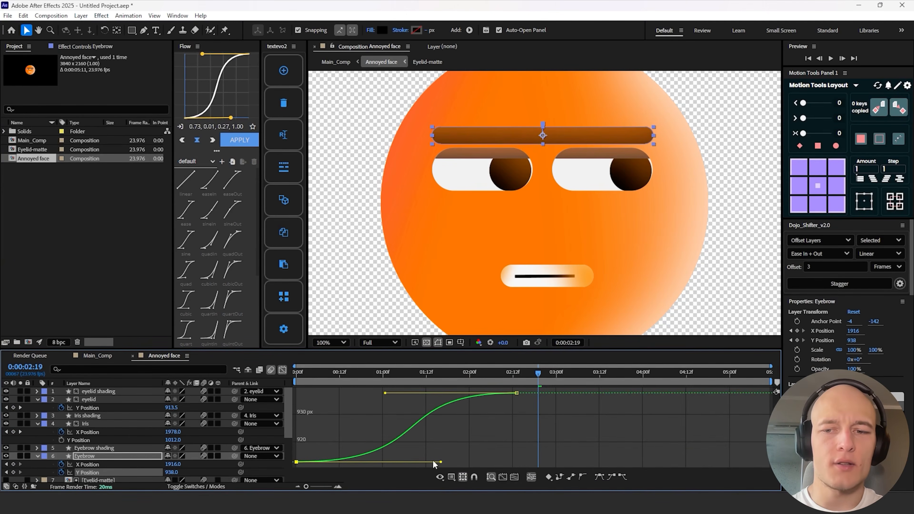
{"action": "left_click", "coordinate": [283, 370]}
- Delete the eyebrow's X Position keyframes and set its Y Position keyframe at 0:00:02:13 to 929.5
{"action": "left_click_drag", "start_coordinate": [529, 463], "coordinate": [294, 462]}
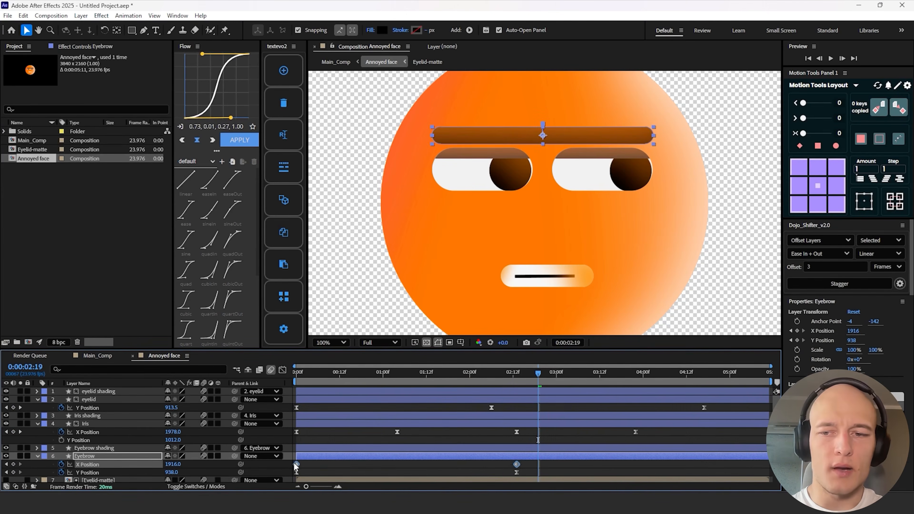
{"action": "key", "text": "F9"}
{"action": "key", "text": "Delete"}
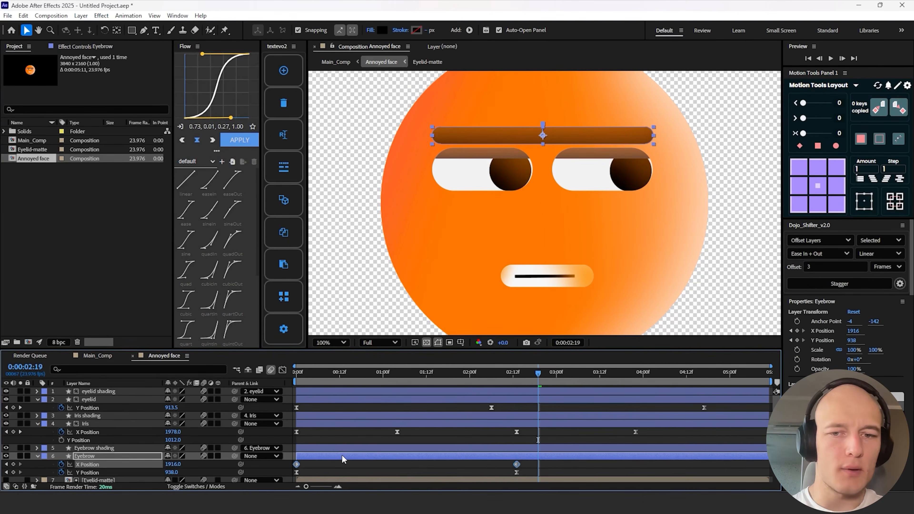
{"action": "key", "text": "space"}
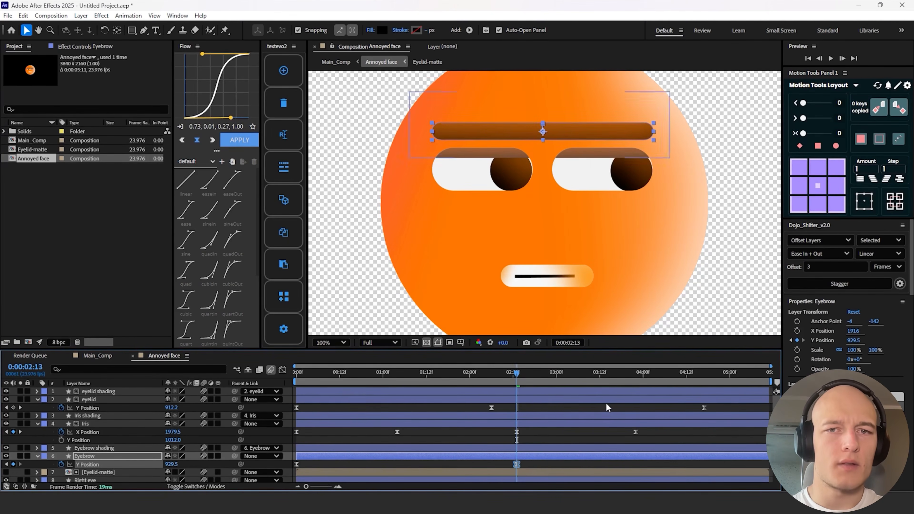
- Key the eyebrow's Y Position at 948.5 at 0:00:04:17 to lower it onto the eyelids
{"action": "left_click_drag", "start_coordinate": [676, 373], "coordinate": [699, 373]}
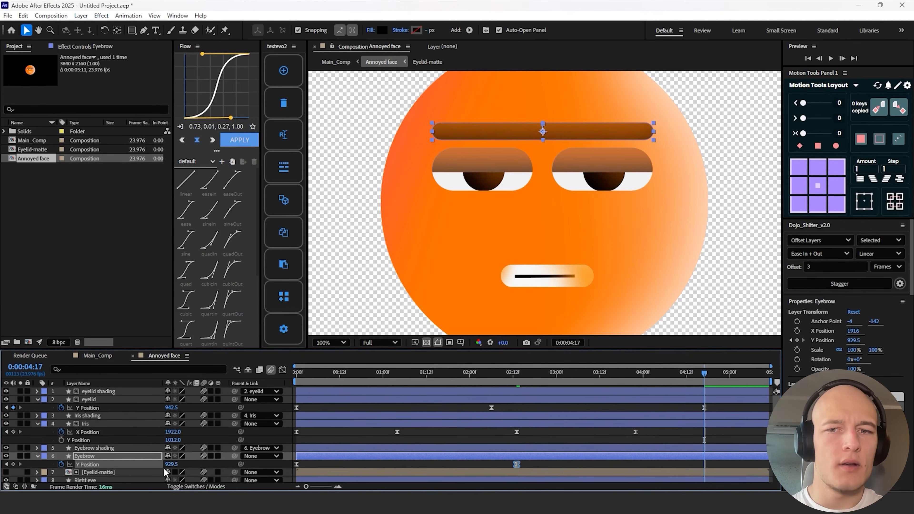
{"action": "left_click_drag", "start_coordinate": [172, 464], "coordinate": [249, 449]}
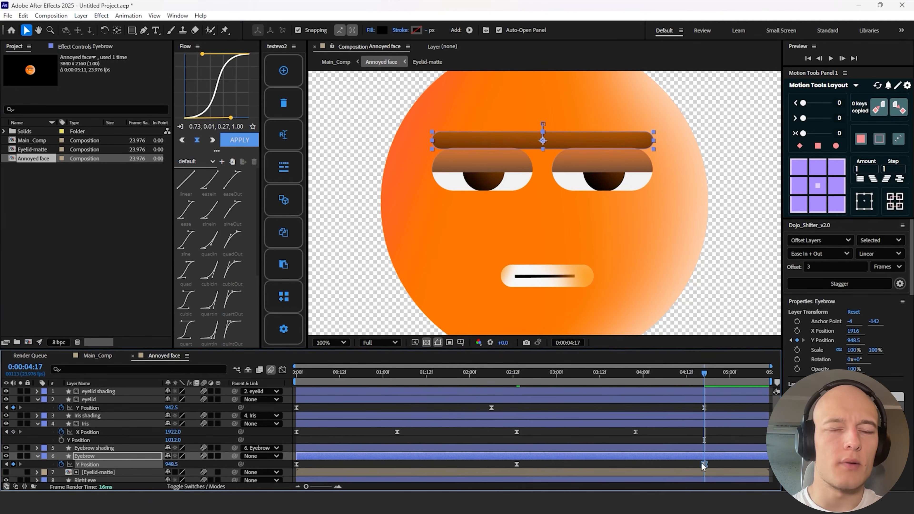
{"action": "key", "text": "u"}
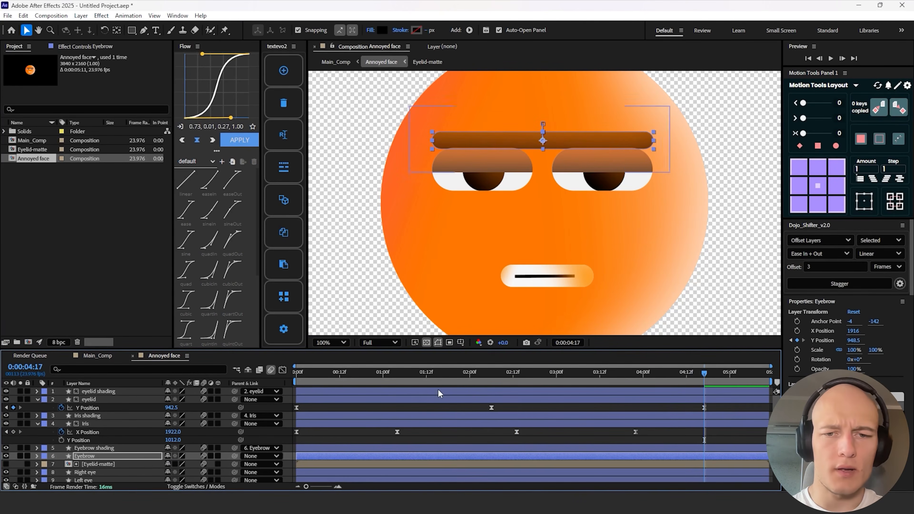
- In Main_Comp, scale the Annoyed face layer to 63.3% and, with the grid shown, place it at 720, 552
{"action": "key", "text": "ctrl+a"}
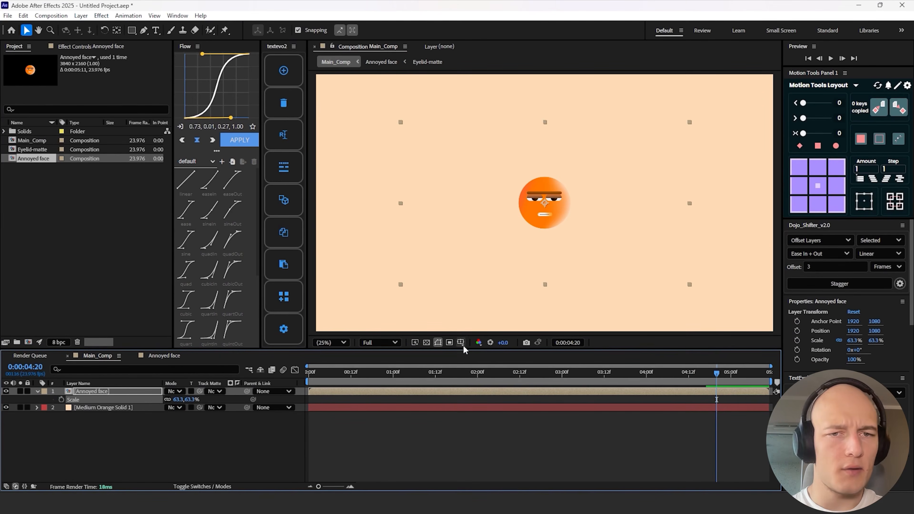
{"action": "left_click", "coordinate": [461, 343]}
{"action": "left_click", "coordinate": [483, 366]}
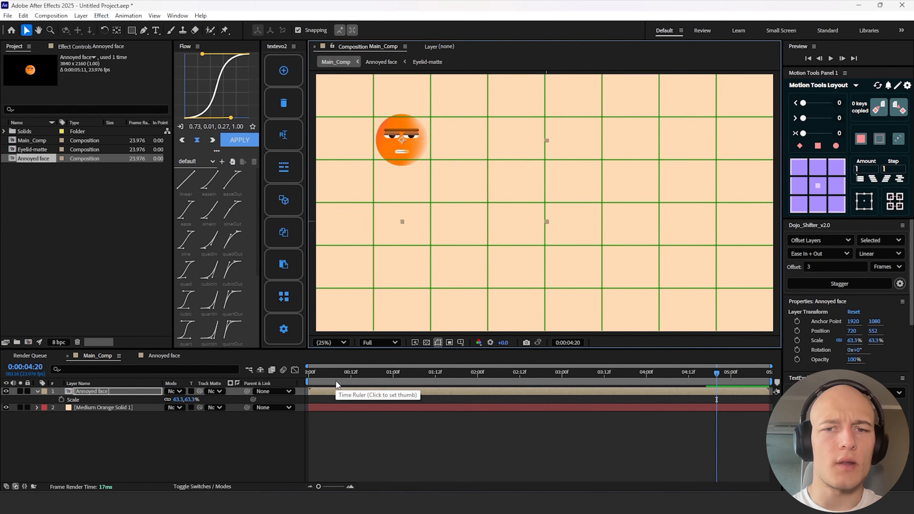
- Duplicate the Annoyed face into an evenly spaced, horizontally centred row of four and hide the grid
{"action": "key", "text": "ctrl+d"}
{"action": "left_click_drag", "start_coordinate": [412, 156], "coordinate": [521, 158]}
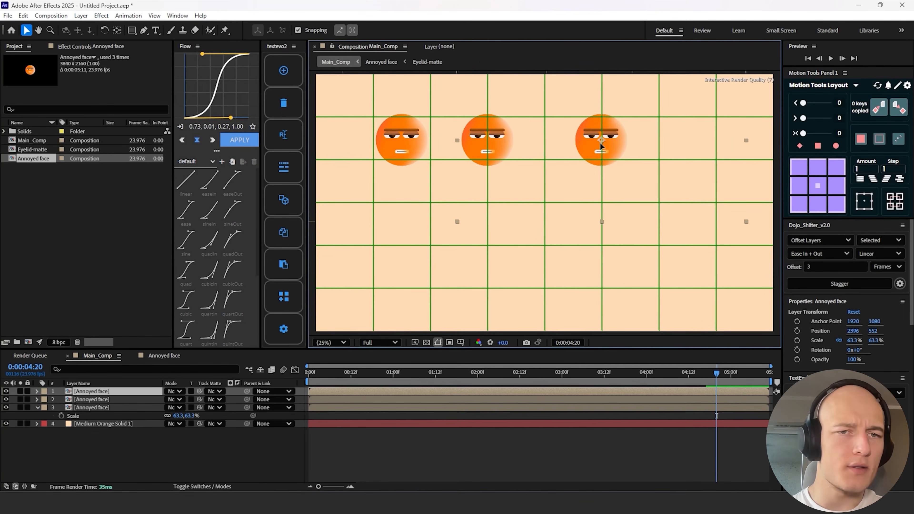
{"action": "left_click_drag", "start_coordinate": [601, 144], "coordinate": [572, 148]}
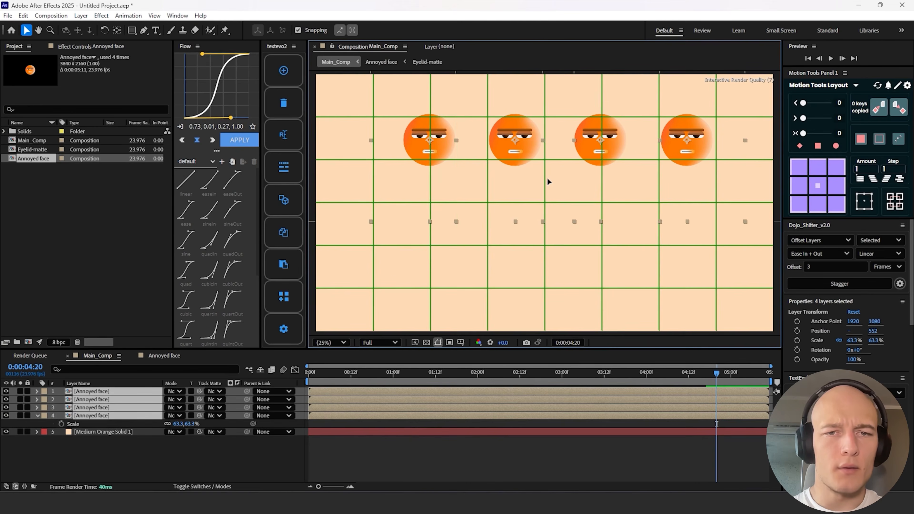
{"action": "left_click_drag", "start_coordinate": [547, 178], "coordinate": [534, 177]}
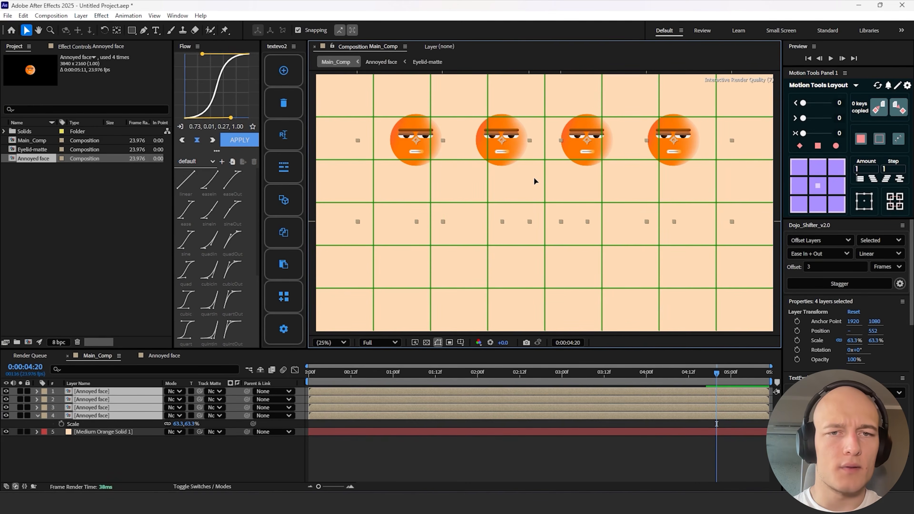
{"action": "left_click", "coordinate": [461, 343]}
{"action": "left_click", "coordinate": [467, 378]}
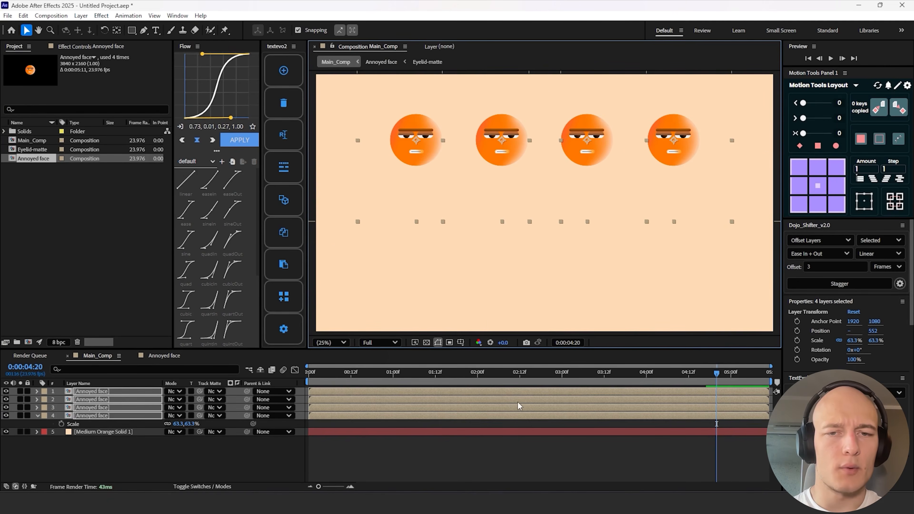
- Duplicate the row of four Annoyed faces twice, placing the copies below it as rows at Y 1128 and 1708
{"action": "key", "text": "ctrl+d"}
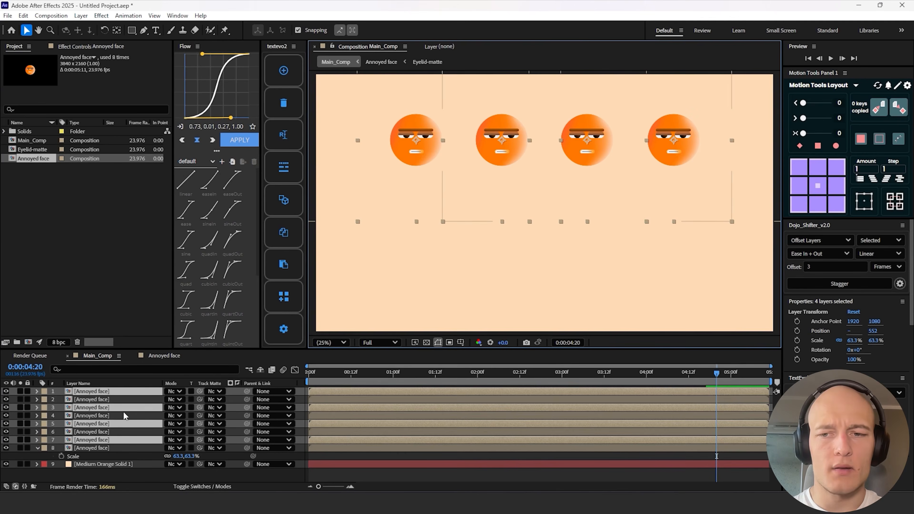
{"action": "left_click_drag", "start_coordinate": [503, 164], "coordinate": [502, 230]}
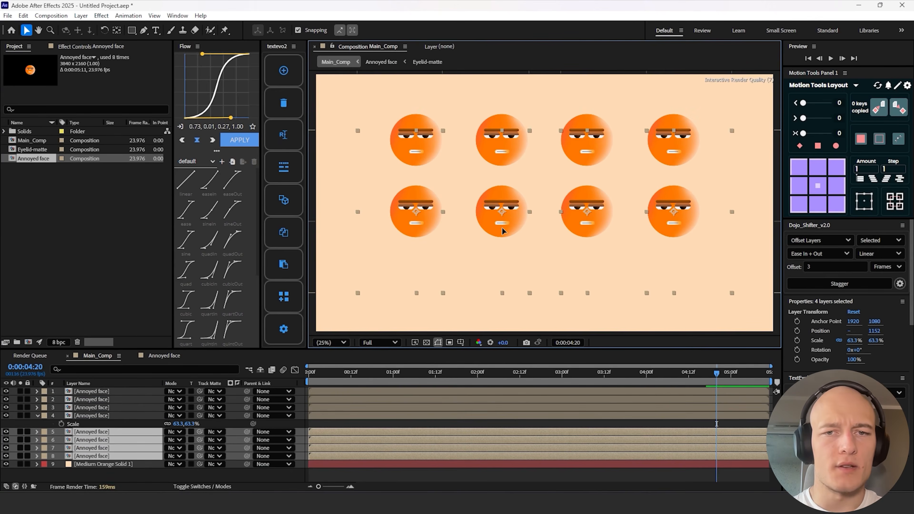
{"action": "key", "text": "ctrl+d"}
{"action": "mouse_move", "coordinate": [97, 463]}
{"action": "left_mouse_down"}
{"action": "mouse_move", "coordinate": [102, 480]}
{"action": "mouse_move", "coordinate": [105, 465]}
{"action": "left_mouse_up"}
{"action": "left_click_drag", "start_coordinate": [505, 224], "coordinate": [505, 293]}
- Move all twelve faces up together so that the upper row sits at Y 500 and the middle row at 1076
{"action": "left_click_drag", "start_coordinate": [190, 405], "coordinate": [162, 404]}
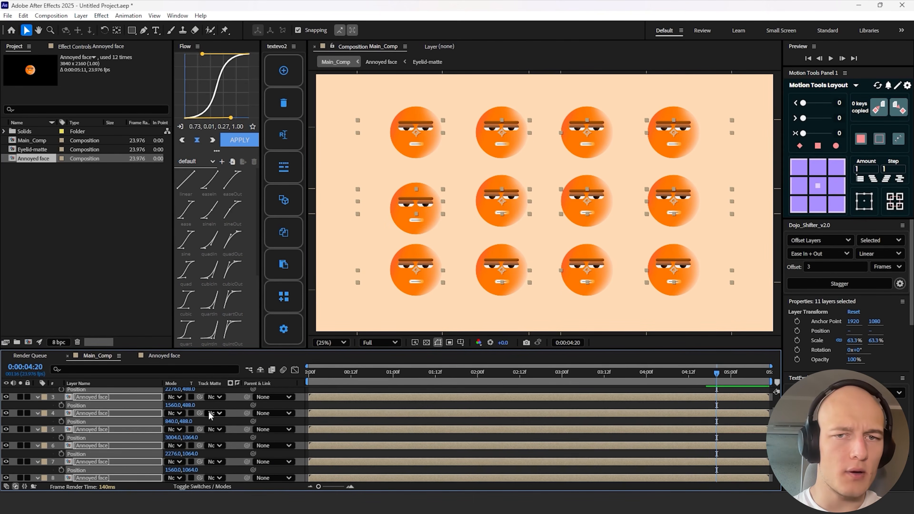
{"action": "key", "text": "ctrl+z"}
{"action": "scroll", "coordinate": [737, 474], "scroll_direction": "down", "scroll_amount": 4}
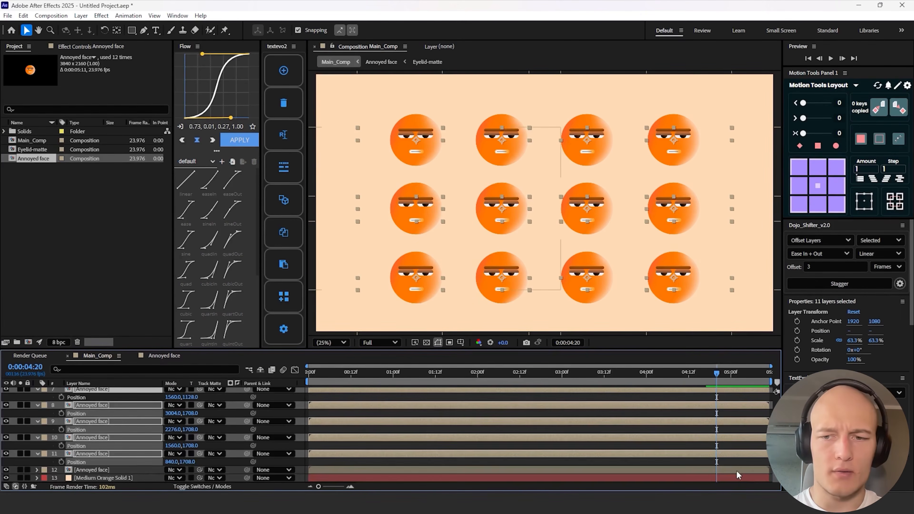
{"action": "left_click", "coordinate": [736, 471], "text": "shift"}
{"action": "key", "text": "p"}
{"action": "key", "text": "p"}
{"action": "left_click_drag", "start_coordinate": [188, 405], "coordinate": [163, 406]}
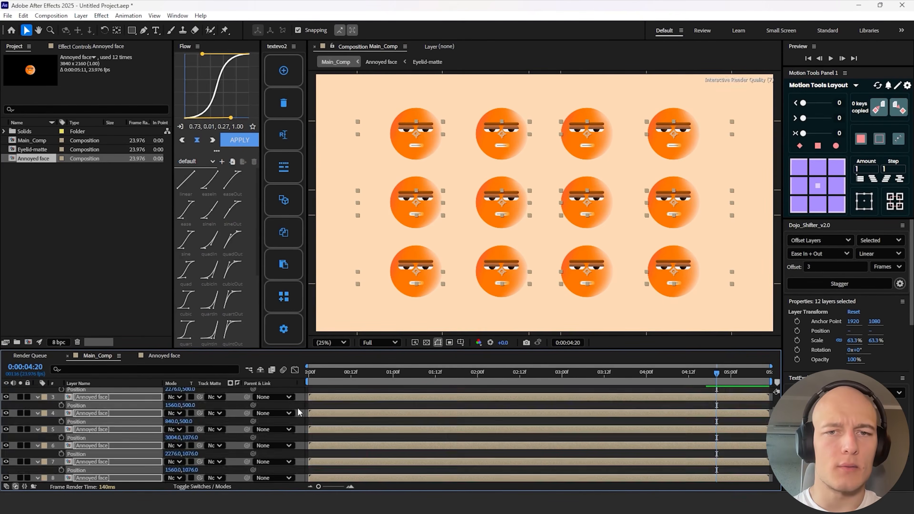
- Collapse the face layers' Position properties, deselect everything and preview the grid animation from the first frame
{"action": "key", "text": "p"}
{"action": "left_click", "coordinate": [337, 345]}
{"action": "left_click", "coordinate": [341, 163]}
{"action": "left_click", "coordinate": [300, 410]}
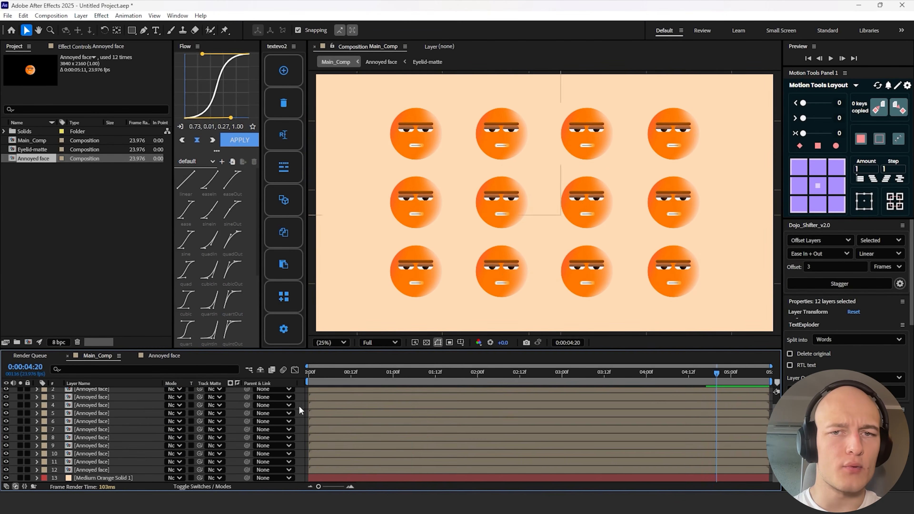
{"action": "key", "text": "Home"}
{"action": "key", "text": "space"}
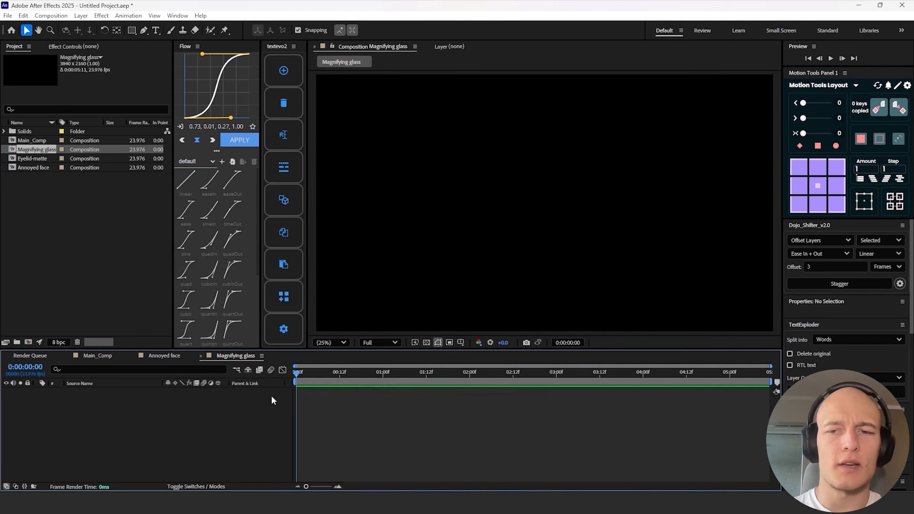
- Resize the Magnifying glass composition to 800 × 800 px
{"action": "key", "text": "ctrl+k"}
{"action": "left_click", "coordinate": [386, 193]}
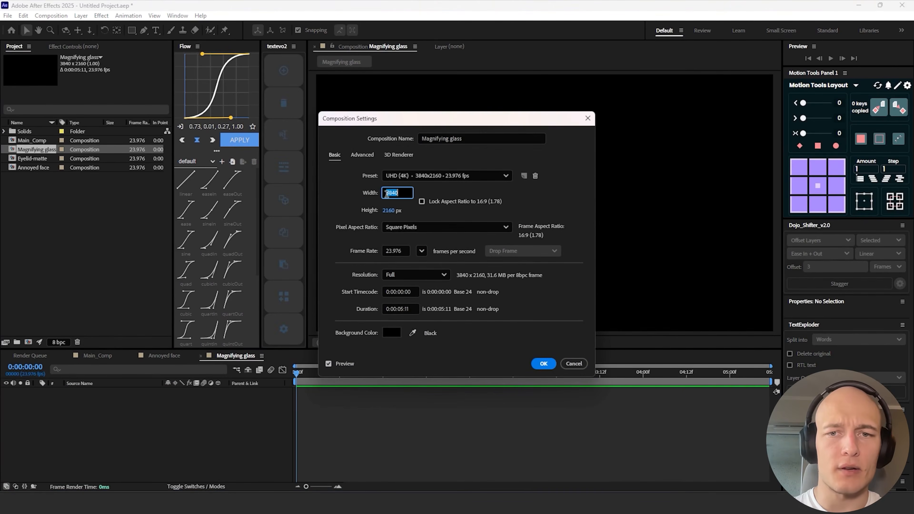
{"action": "type", "text": "800"}
{"action": "left_click", "coordinate": [388, 211]}
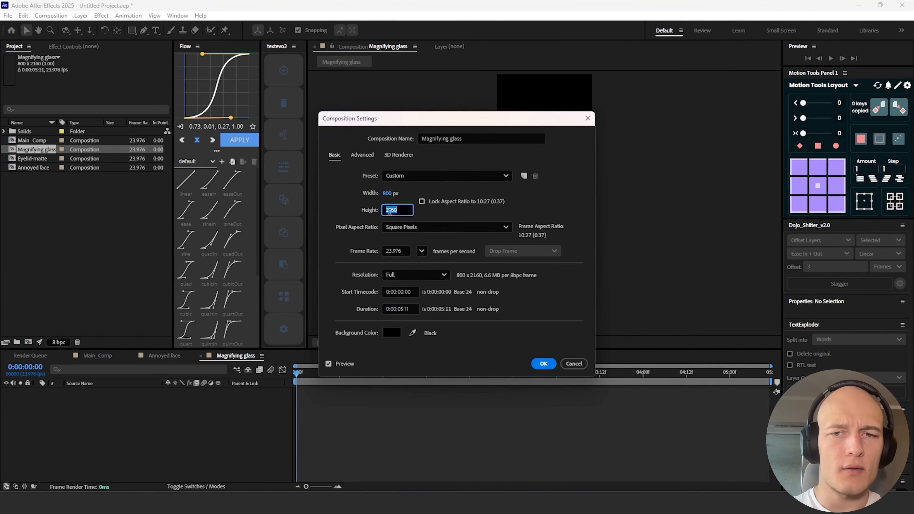
{"action": "type", "text": "800"}
{"action": "key", "text": "Return"}
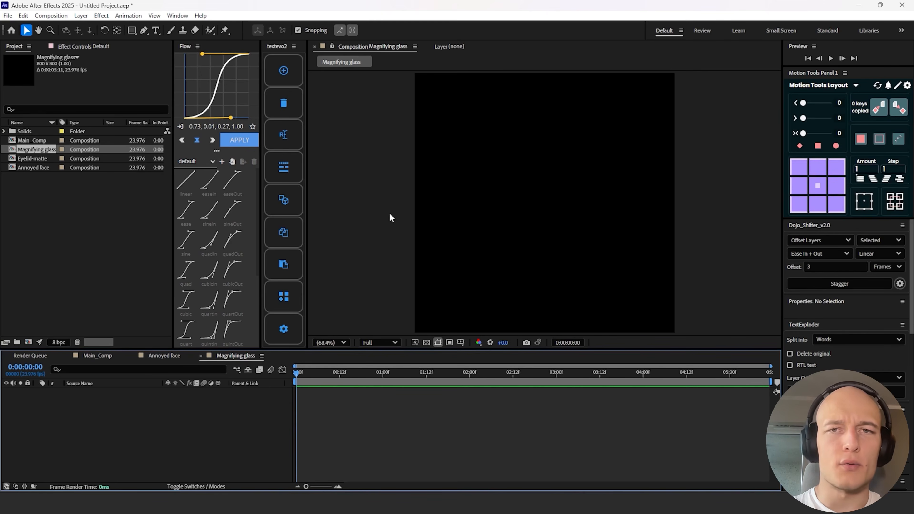
- Draw a large circle without fill and with a 28 px stroke in the upper half of the Magnifying glass composition
{"action": "key", "text": "q"}
{"action": "mouse_move", "coordinate": [529, 168]}
{"action": "left_mouse_down"}
{"action": "mouse_move", "coordinate": [449, 226]}
{"action": "mouse_move", "coordinate": [727, 334]}
{"action": "mouse_move", "coordinate": [525, 176]}
{"action": "mouse_move", "coordinate": [482, 226]}
{"action": "mouse_move", "coordinate": [622, 268]}
{"action": "mouse_move", "coordinate": [615, 255]}
{"action": "left_mouse_up"}
{"action": "key", "text": "v"}
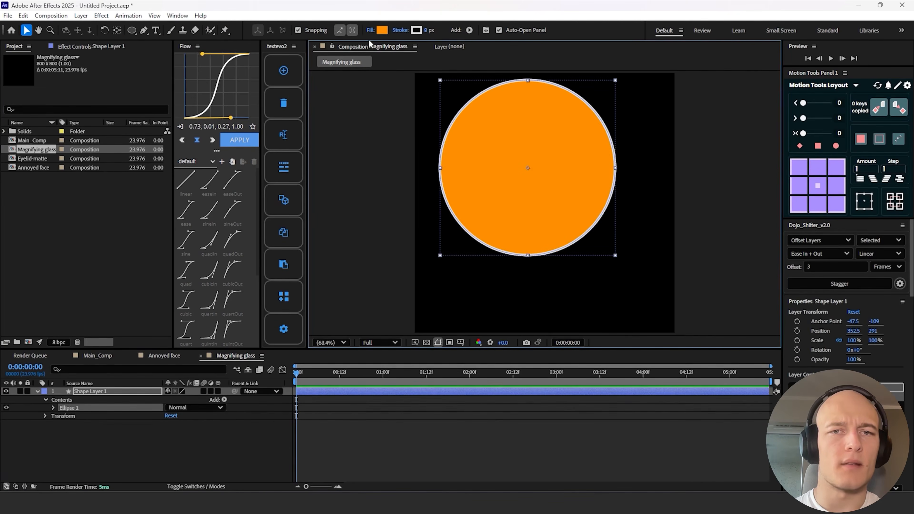
{"action": "left_click", "coordinate": [370, 31]}
{"action": "left_click", "coordinate": [406, 225]}
{"action": "left_click", "coordinate": [469, 275]}
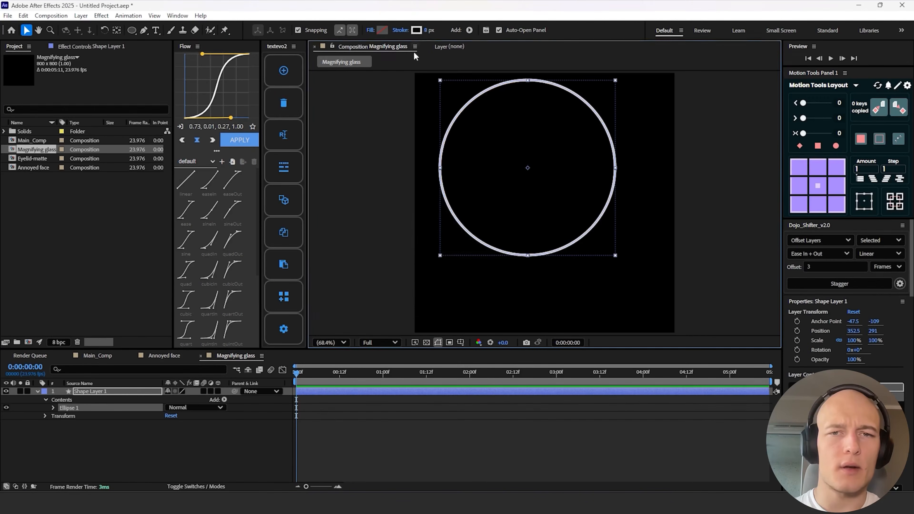
{"action": "left_click_drag", "start_coordinate": [424, 30], "coordinate": [435, 29]}
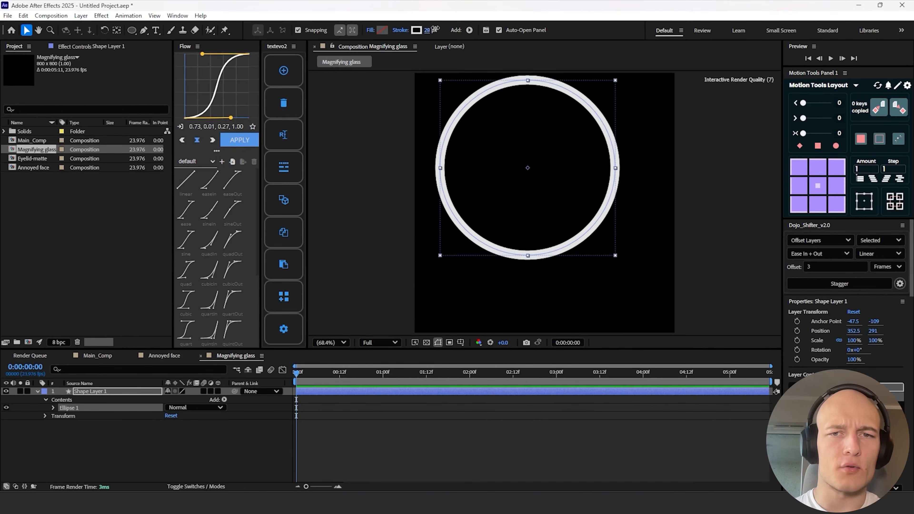
- Draw a narrow white rectangle as the neck and scale the ring to 73%, placing it centred directly above the neck
{"action": "left_click", "coordinate": [578, 282]}
{"action": "key", "text": "q"}
{"action": "key", "text": "q"}
{"action": "key", "text": "q"}
{"action": "key", "text": "q"}
{"action": "mouse_move", "coordinate": [594, 254]}
{"action": "left_mouse_down"}
{"action": "mouse_move", "coordinate": [615, 286]}
{"action": "mouse_move", "coordinate": [616, 308]}
{"action": "left_mouse_up"}
{"action": "left_click", "coordinate": [321, 30]}
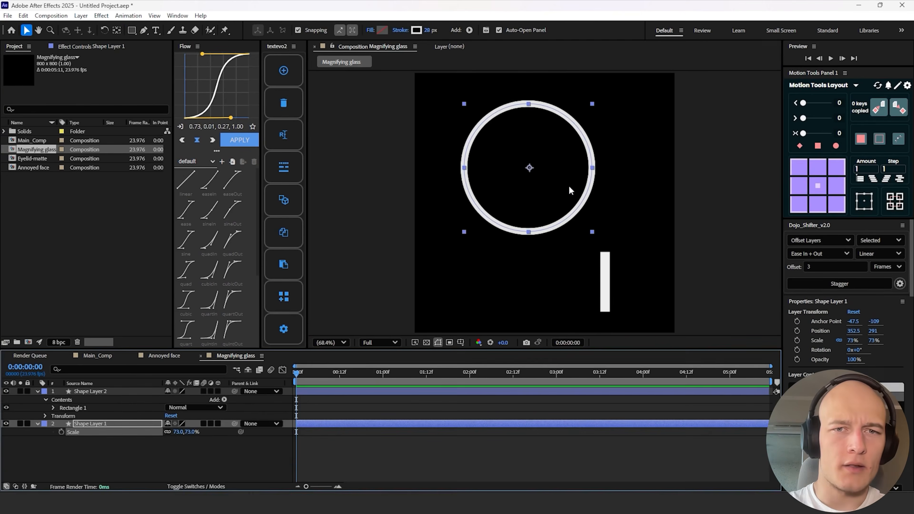
{"action": "mouse_move", "coordinate": [569, 188]}
{"action": "left_mouse_down"}
{"action": "mouse_move", "coordinate": [530, 169]}
{"action": "mouse_move", "coordinate": [568, 174]}
{"action": "left_mouse_up"}
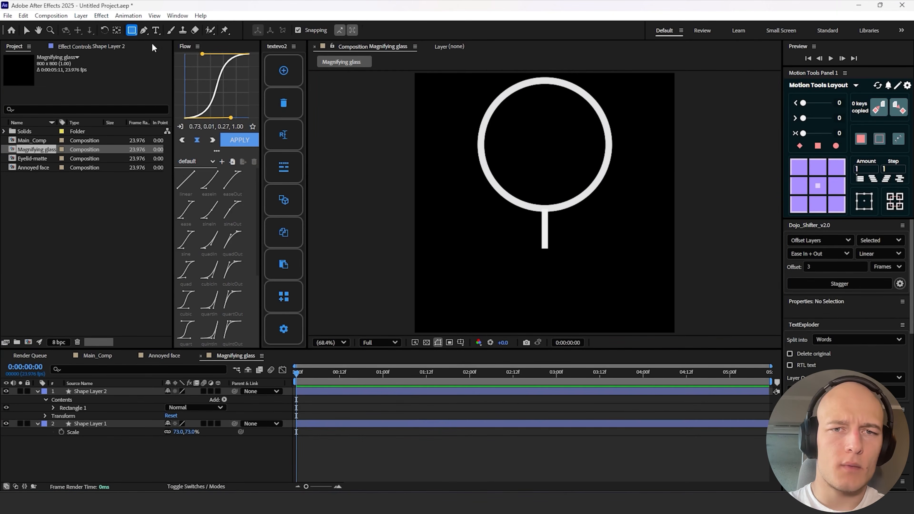
- Draw a tall white rounded rectangle as the grip and centre it horizontally over the lower end of the neck
{"action": "left_click_drag", "start_coordinate": [131, 30], "coordinate": [164, 42]}
{"action": "left_click", "coordinate": [164, 41]}
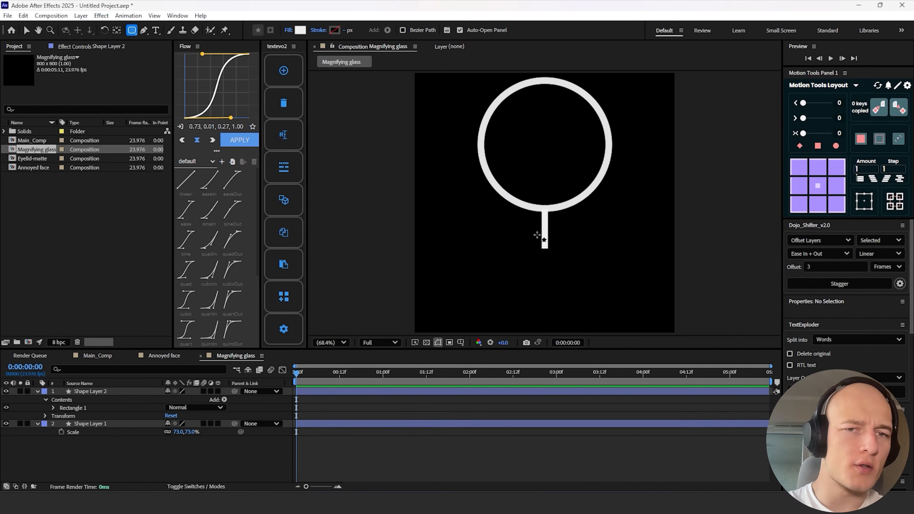
{"action": "left_click_drag", "start_coordinate": [538, 234], "coordinate": [556, 307]}
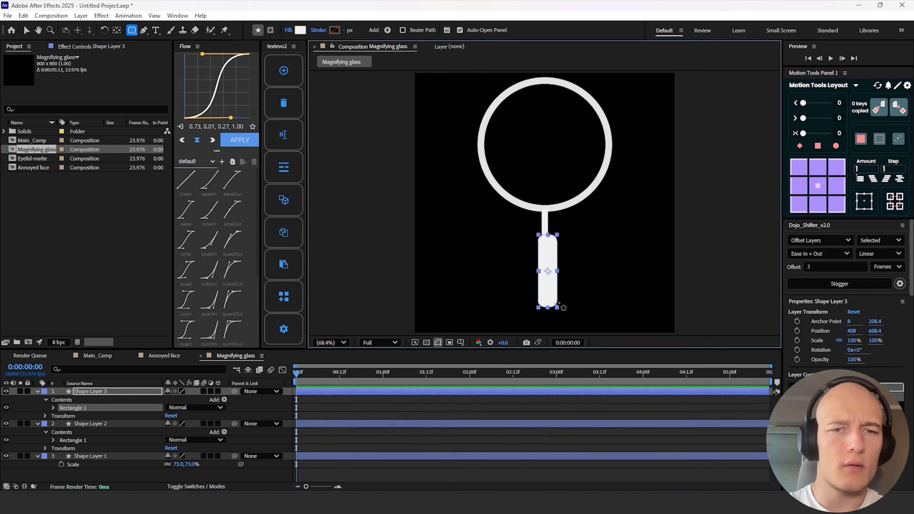
{"action": "key", "text": "v"}
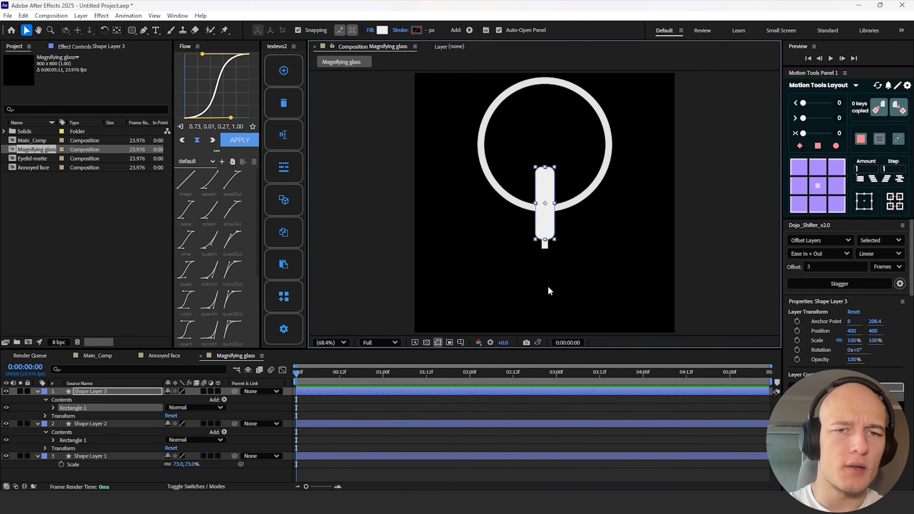
{"action": "key", "text": "ctrl+Home"}
{"action": "left_click_drag", "start_coordinate": [542, 228], "coordinate": [543, 285]}
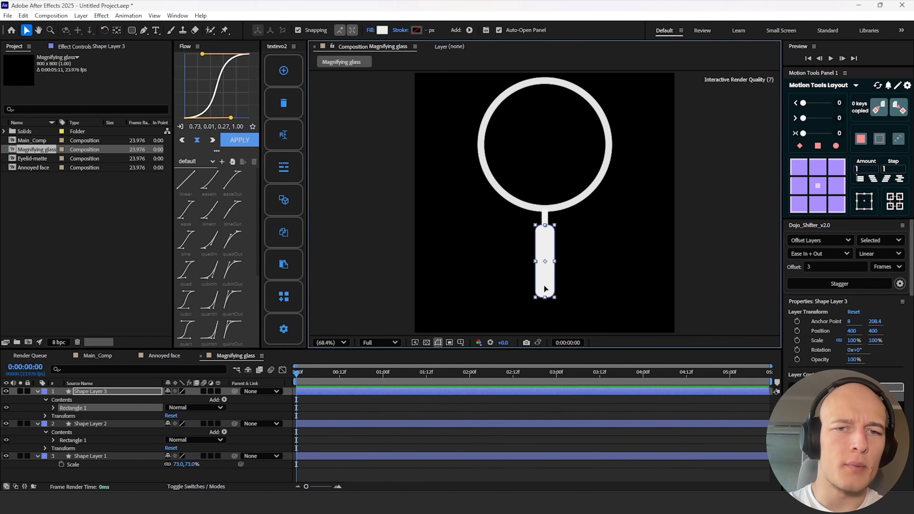
- Narrow the rounded grip slightly and enable motion blur for all three shape layers
{"action": "left_click_drag", "start_coordinate": [851, 449], "coordinate": [847, 449]}
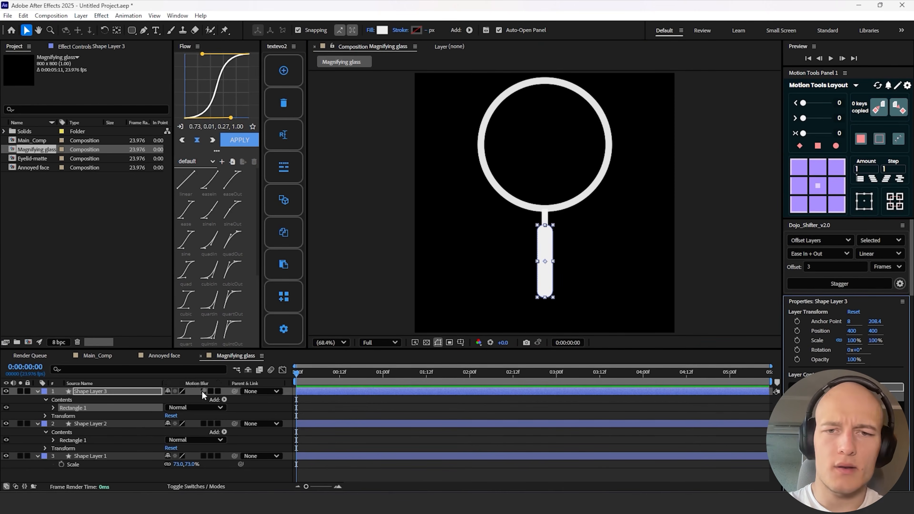
{"action": "left_click_drag", "start_coordinate": [202, 390], "coordinate": [215, 458]}
{"action": "left_click", "coordinate": [427, 440]}
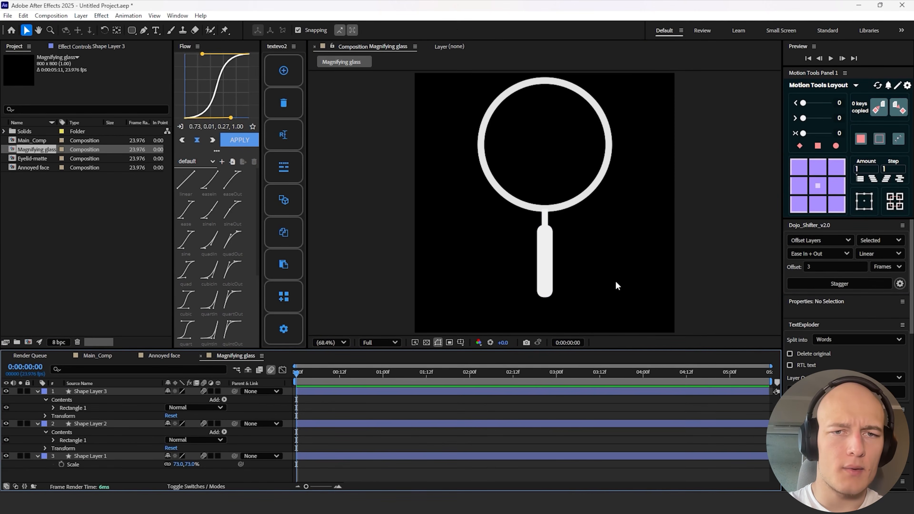
- Move the neck's anchor point up to where it meets the ring, and parent the grip to the neck
{"action": "left_click", "coordinate": [546, 262]}
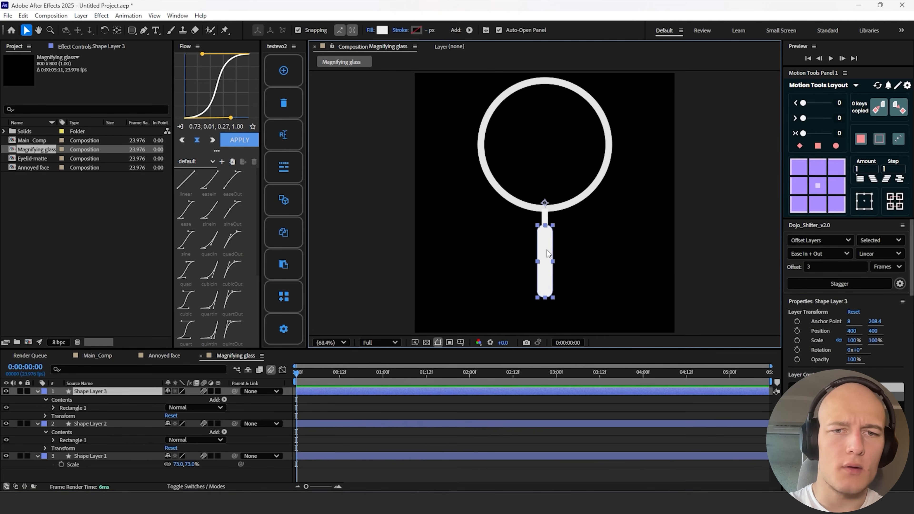
{"action": "left_click", "coordinate": [545, 219]}
{"action": "key", "text": "y"}
{"action": "left_click_drag", "start_coordinate": [544, 237], "coordinate": [545, 211]}
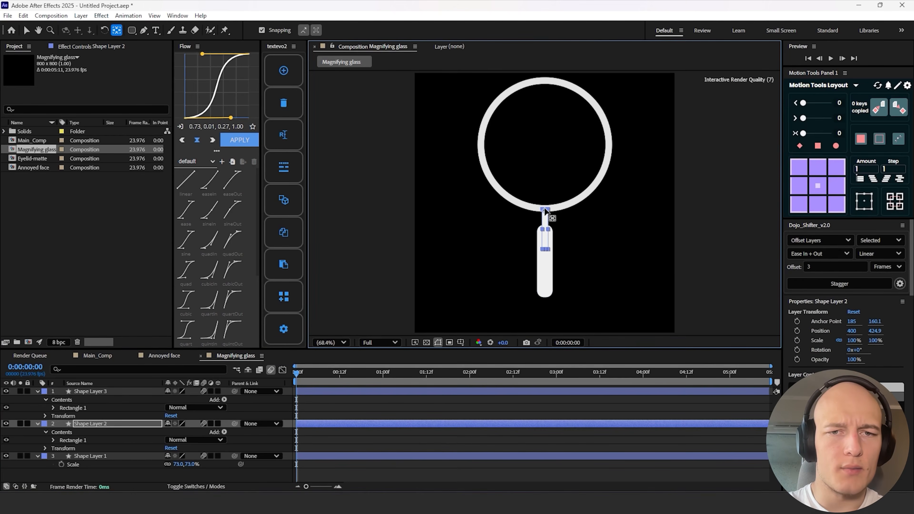
{"action": "key", "text": "v"}
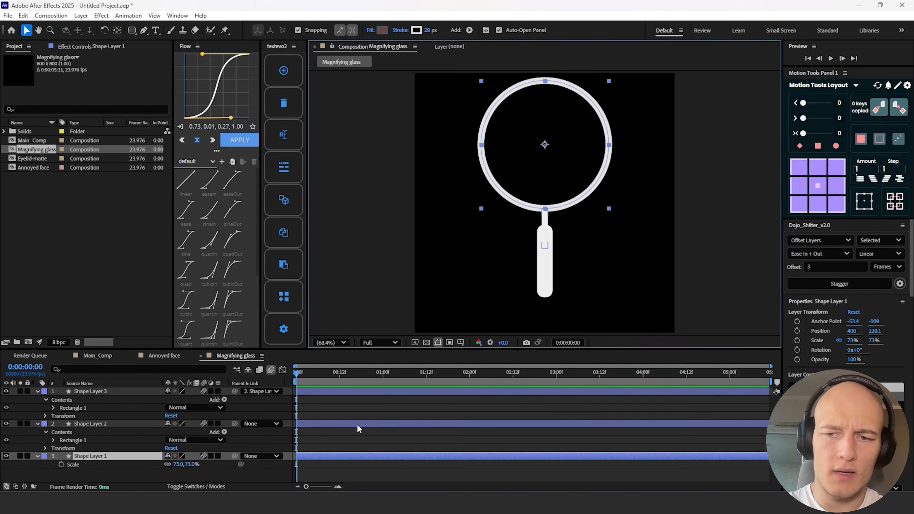
{"action": "key", "text": "ctrl+z"}
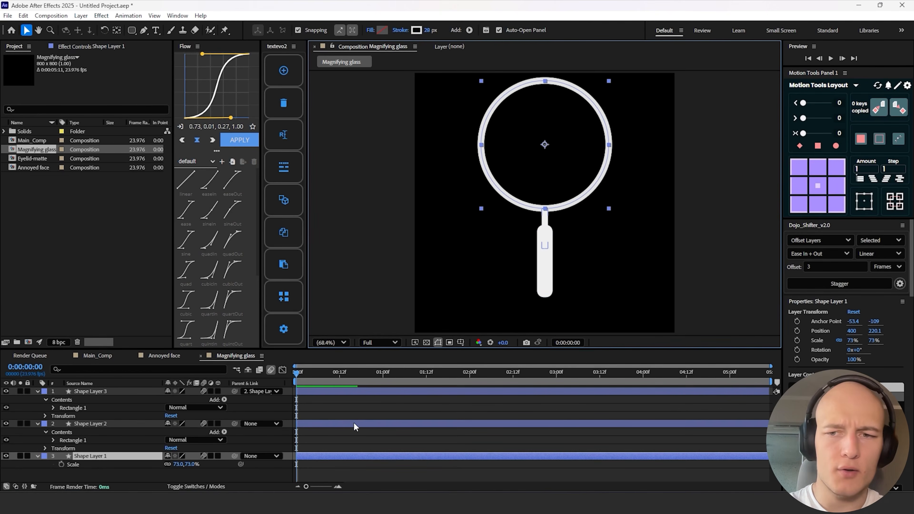
- Centre the ring at 400, 400 with the title/action safe guides shown, and parent the neck to it with its anchor at the ring's centre
{"action": "left_click", "coordinate": [354, 424]}
{"action": "key", "text": "p"}
{"action": "left_click_drag", "start_coordinate": [190, 437], "coordinate": [253, 437]}
{"action": "left_click", "coordinate": [461, 342]}
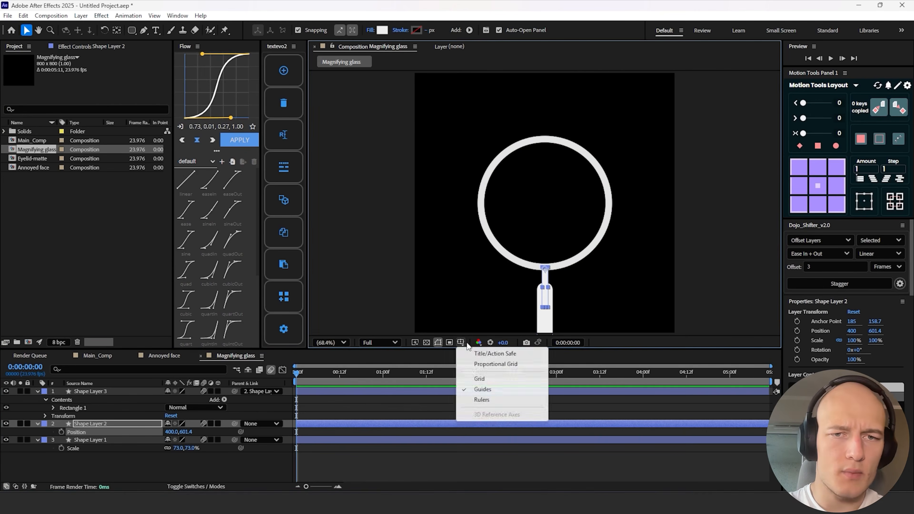
{"action": "left_click", "coordinate": [471, 353]}
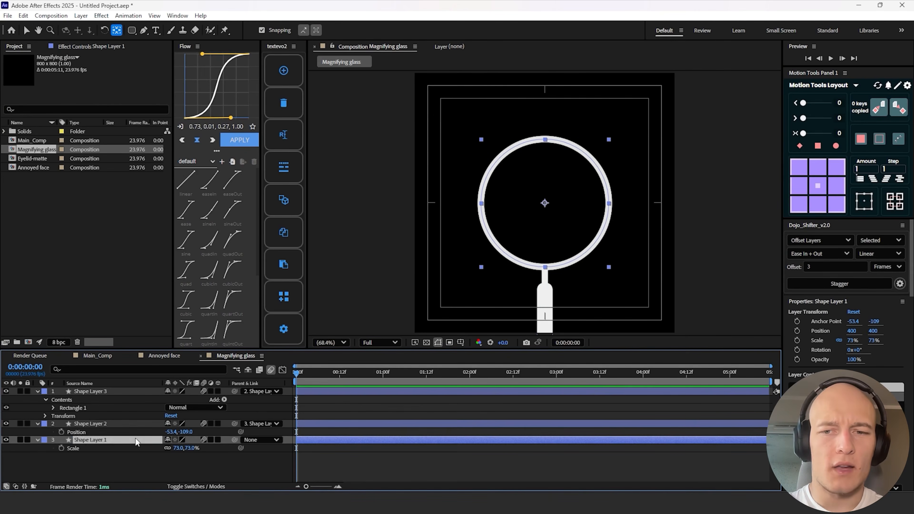
- Rename the ring layer Circle, the neck layer Handle and the grip layer Base
{"action": "key", "text": "Return"}
{"action": "type", "text": "Circ"}
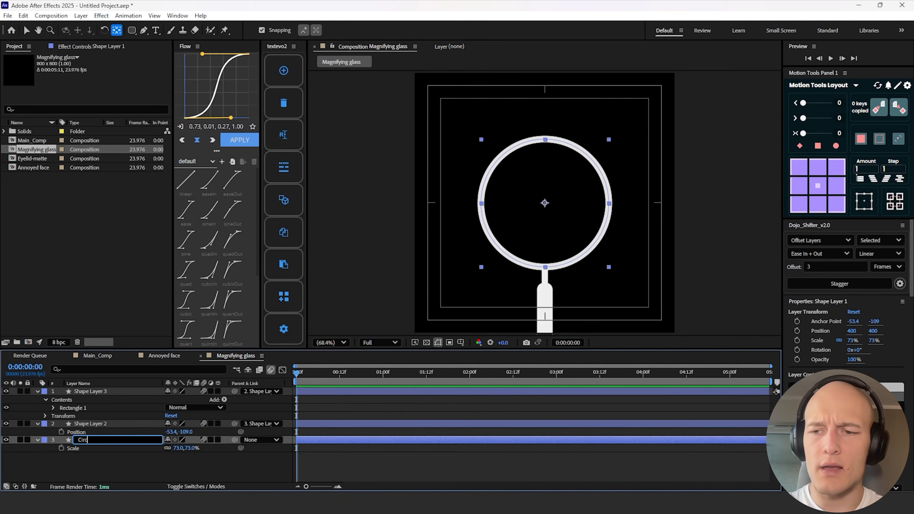
{"action": "type", "text": "le"}
{"action": "left_click", "coordinate": [123, 472]}
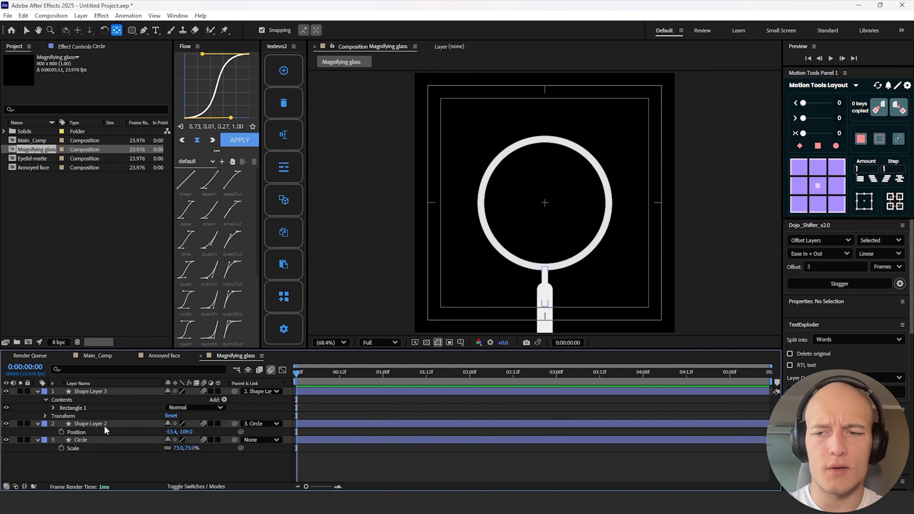
{"action": "left_click", "coordinate": [104, 426]}
{"action": "key", "text": "Return"}
{"action": "type", "text": "Handle"}
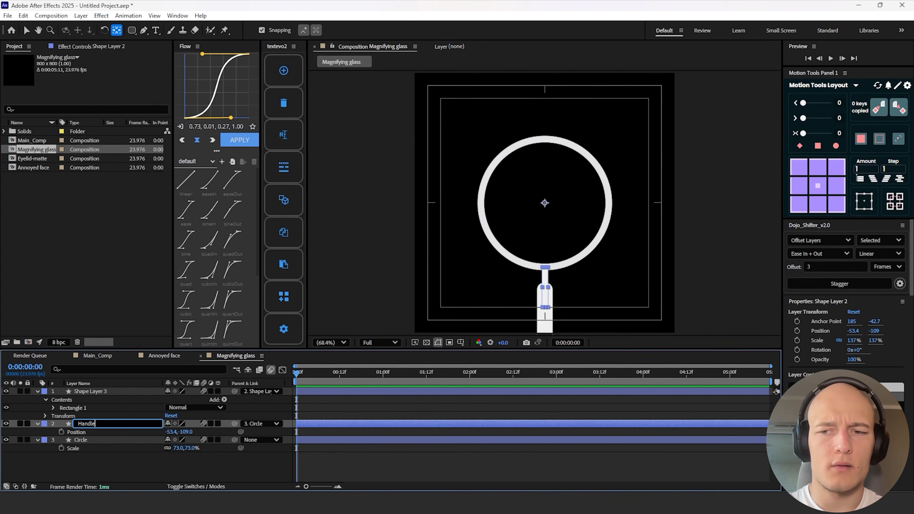
{"action": "left_click", "coordinate": [105, 391]}
{"action": "key", "text": "Return"}
{"action": "type", "text": "Base"}
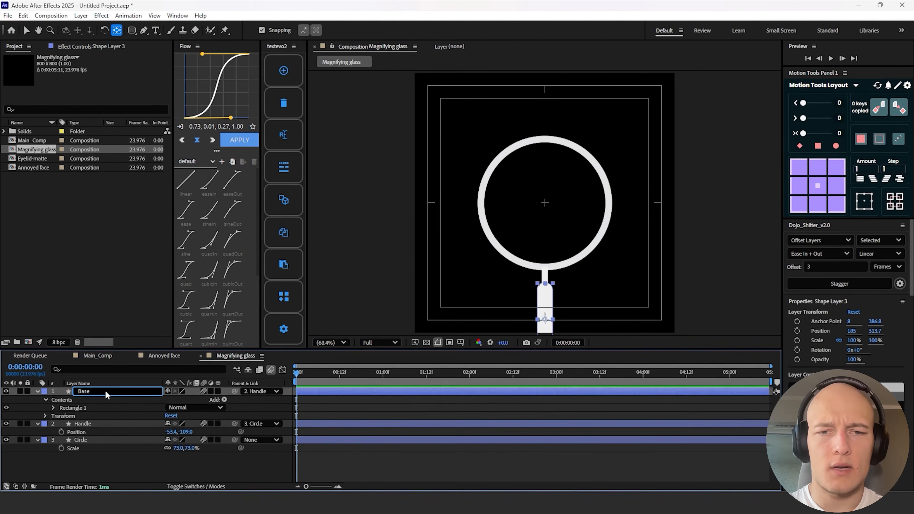
{"action": "key", "text": "Return"}
- Raise the Circle layer to Y 250 and rotate the Handle layer to -19° around the ring
{"action": "left_click", "coordinate": [90, 439]}
{"action": "key", "text": "p"}
{"action": "mouse_move", "coordinate": [186, 448]}
{"action": "left_mouse_down"}
{"action": "mouse_move", "coordinate": [125, 439]}
{"action": "mouse_move", "coordinate": [192, 457]}
{"action": "left_mouse_up"}
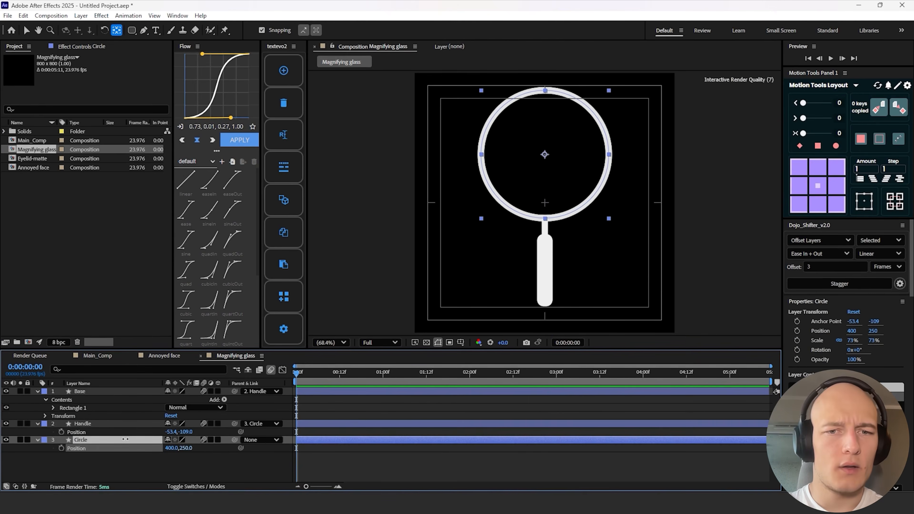
{"action": "left_click", "coordinate": [88, 423]}
{"action": "key", "text": "r"}
{"action": "left_click", "coordinate": [238, 468]}
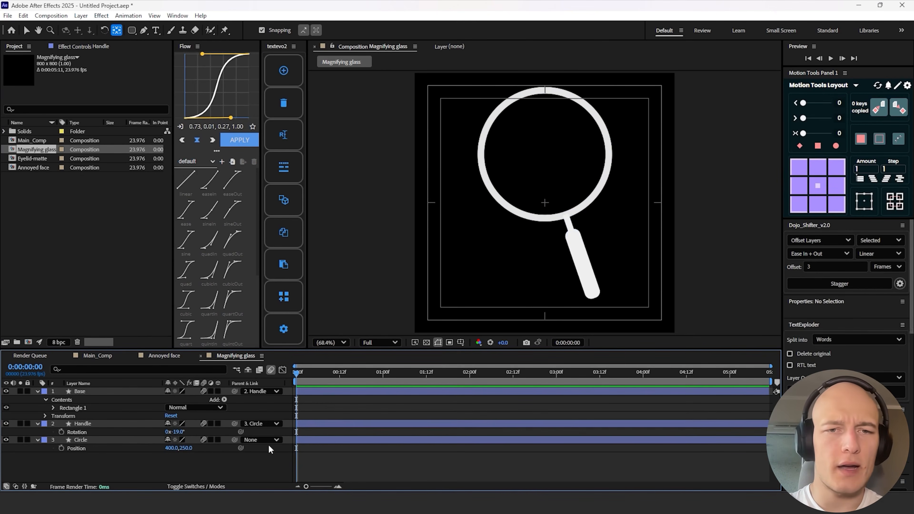
- Collapse the open properties of the Base, Handle and Circle layers
{"action": "left_click", "coordinate": [308, 395]}
{"action": "left_click", "coordinate": [313, 440], "text": "shift"}
{"action": "key", "text": "u"}
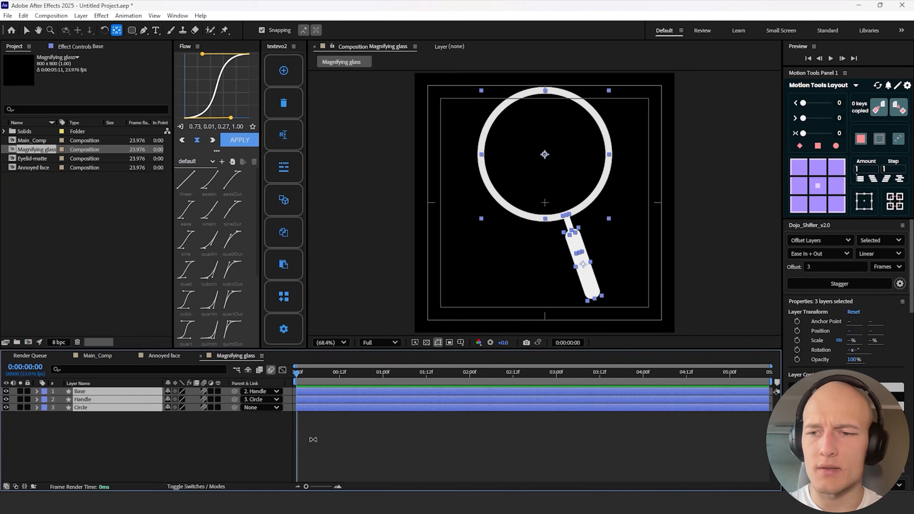
{"action": "left_click", "coordinate": [245, 440]}
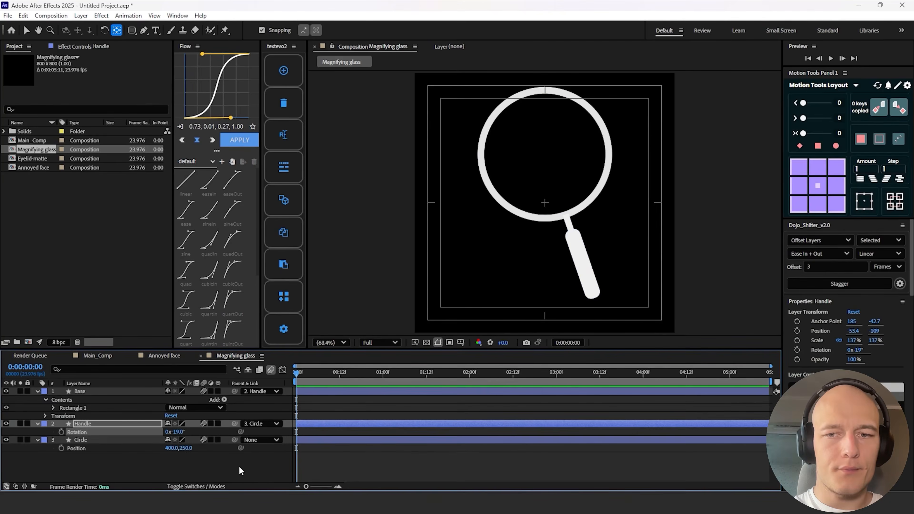
- Hide the expanded properties of all three magnifying glass layers and clear the selection
{"action": "left_click", "coordinate": [238, 465]}
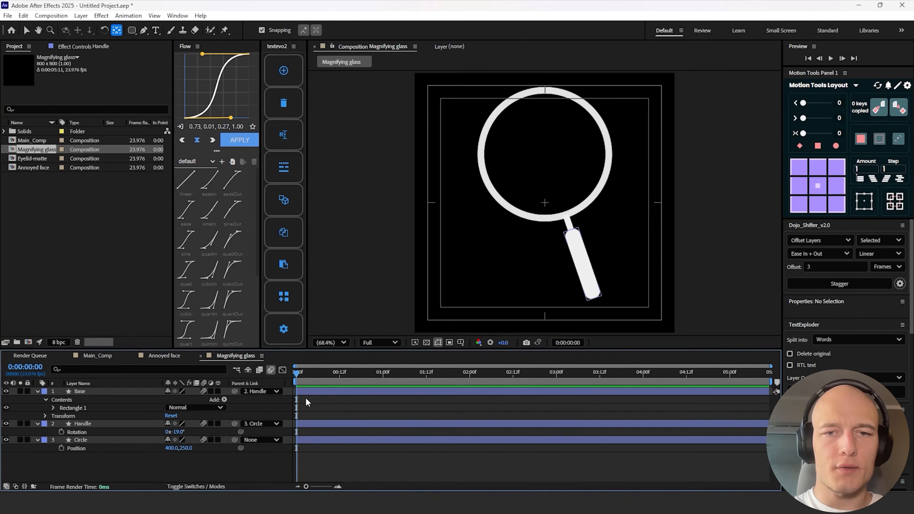
{"action": "left_click", "coordinate": [308, 391]}
{"action": "left_click", "coordinate": [313, 439], "text": "shift"}
{"action": "key", "text": "u"}
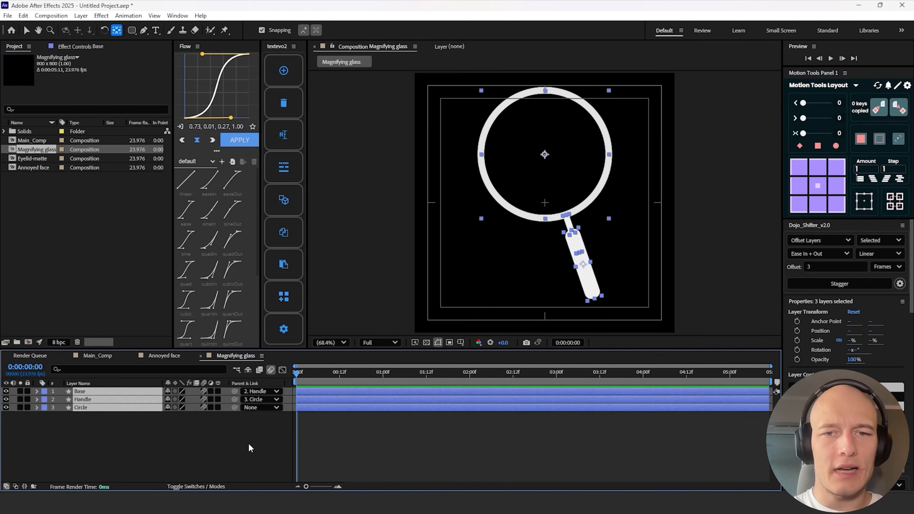
{"action": "left_click", "coordinate": [246, 441]}
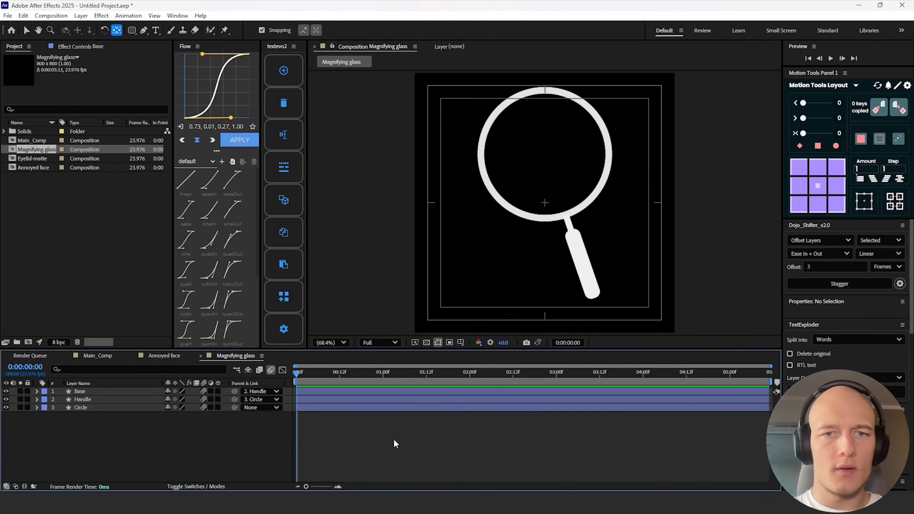
- Duplicate the Circle layer and rename the copy shading
{"action": "left_click", "coordinate": [450, 407]}
{"action": "key", "text": "ctrl+d"}
{"action": "key", "text": "Return"}
{"action": "type", "text": "shading"}
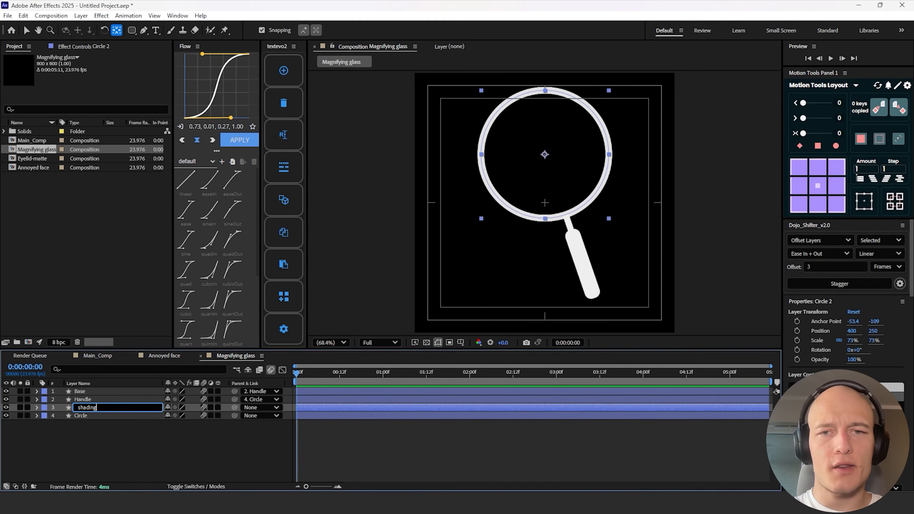
{"action": "key", "text": "Return"}
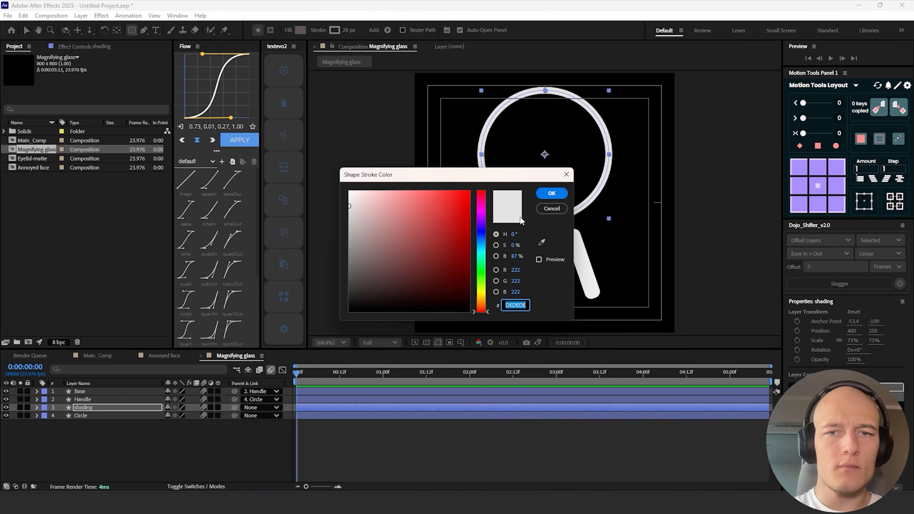
- Set the stroke colour of the shading ring to amber FFAE00
{"action": "left_click_drag", "start_coordinate": [482, 303], "coordinate": [482, 298]}
{"action": "left_click", "coordinate": [469, 192]}
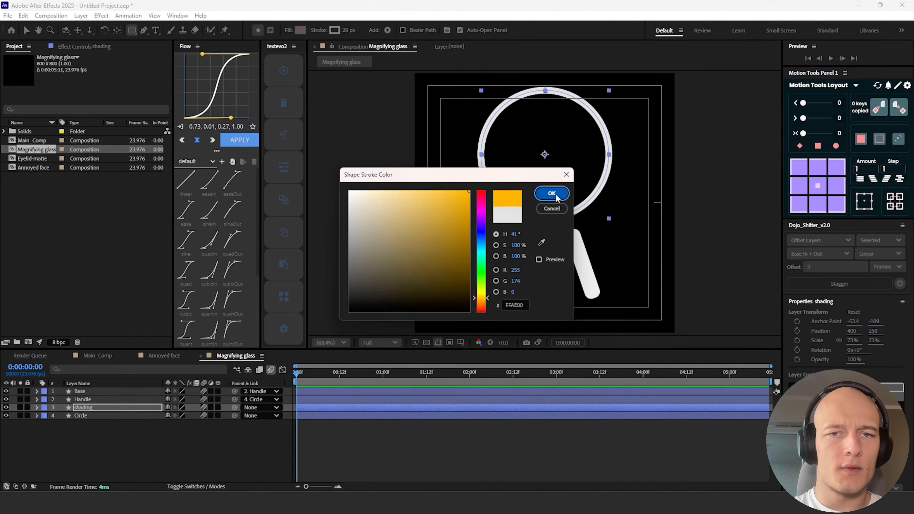
{"action": "left_click", "coordinate": [554, 196]}
- Draw a closed pen mask on the shading layer around the right-hand side of the ring
{"action": "key", "text": "g"}
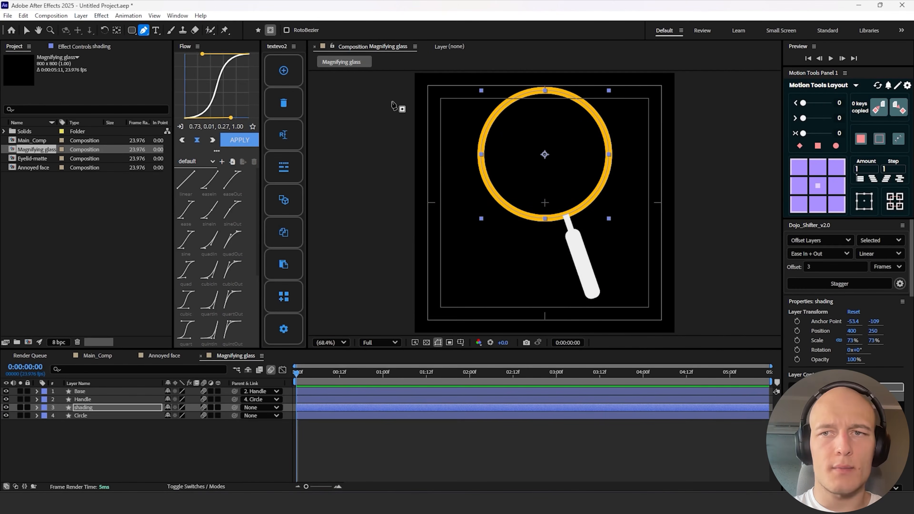
{"action": "left_click", "coordinate": [520, 77]}
{"action": "left_click", "coordinate": [589, 142]}
{"action": "left_click", "coordinate": [585, 233]}
{"action": "left_click", "coordinate": [630, 207]}
{"action": "left_click", "coordinate": [626, 112]}
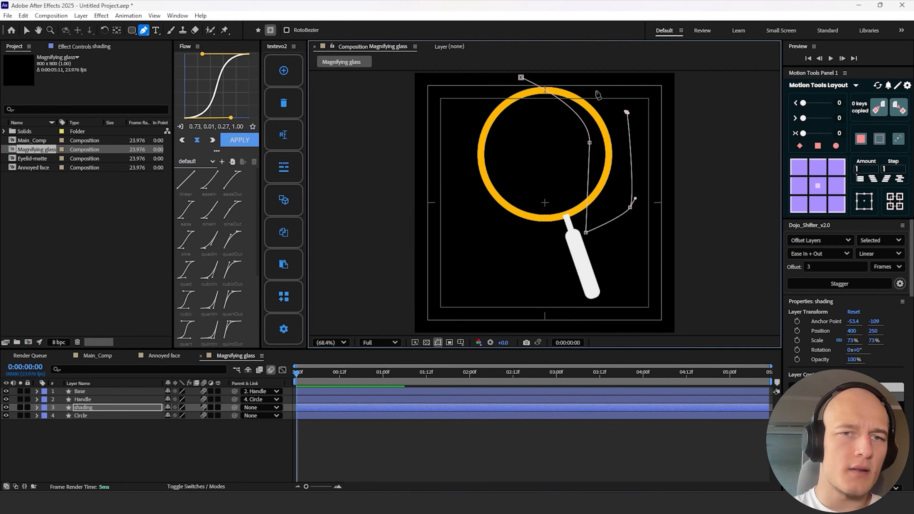
{"action": "left_click", "coordinate": [588, 86]}
{"action": "left_click", "coordinate": [521, 77]}
- Feather the shading layer's mask so the amber fades softly into the white ring
{"action": "key", "text": "m"}
{"action": "key", "text": "m"}
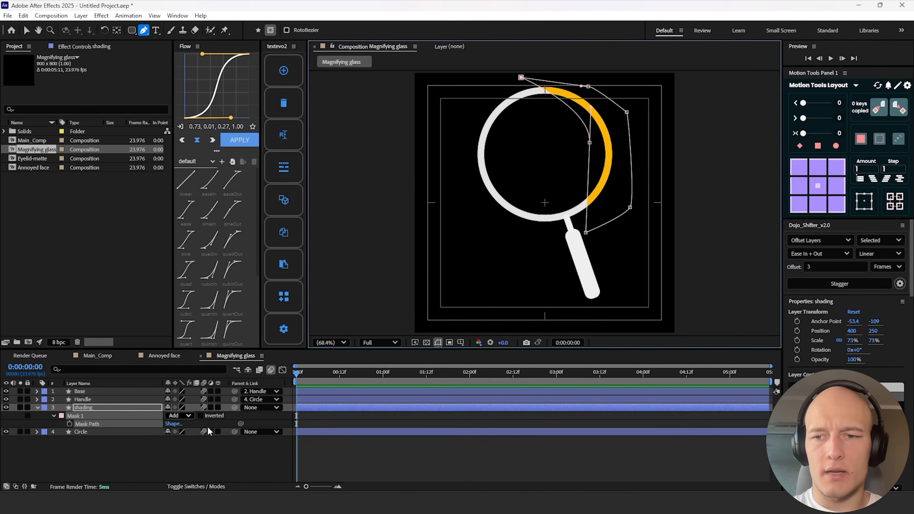
{"action": "left_click_drag", "start_coordinate": [183, 431], "coordinate": [305, 424]}
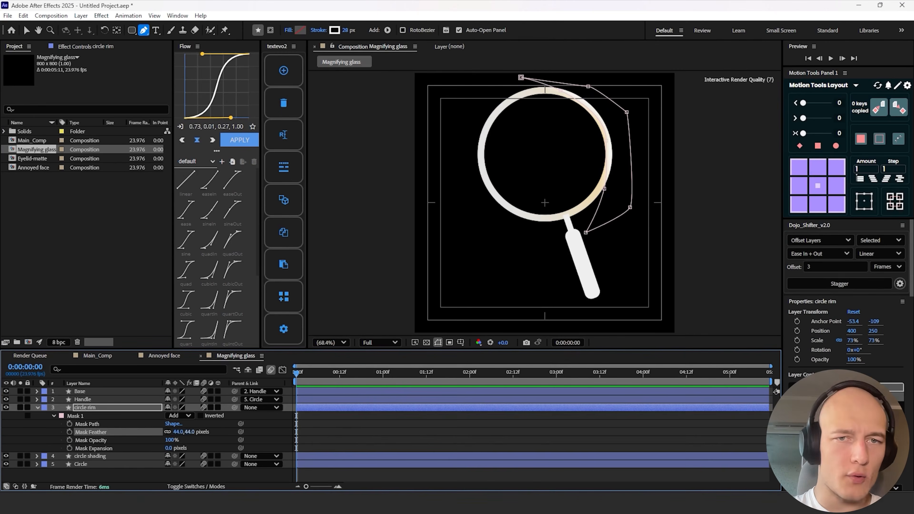
- Reduce the mask feather of the circle shading layer and collapse its mask properties
{"action": "key", "text": "m"}
{"action": "left_click", "coordinate": [302, 416]}
{"action": "key", "text": "m"}
{"action": "key", "text": "m"}
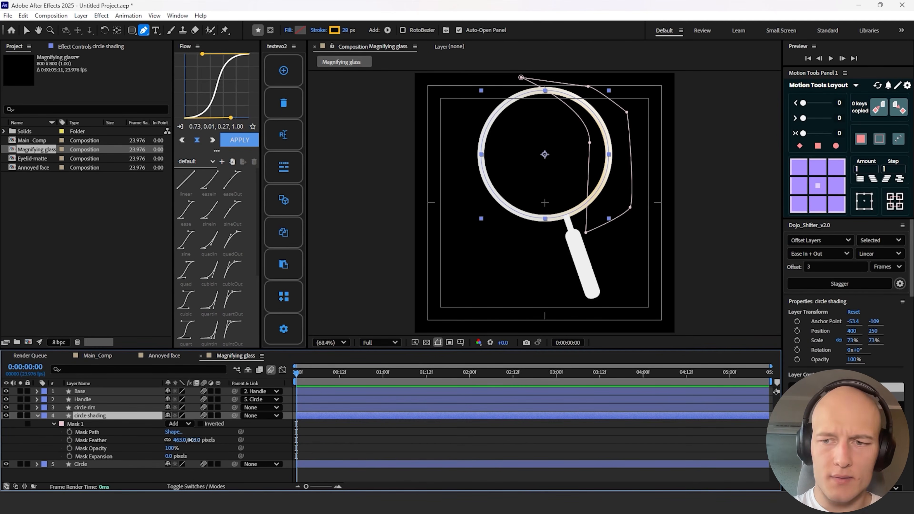
{"action": "left_click_drag", "start_coordinate": [190, 440], "coordinate": [114, 443]}
{"action": "key", "text": "u"}
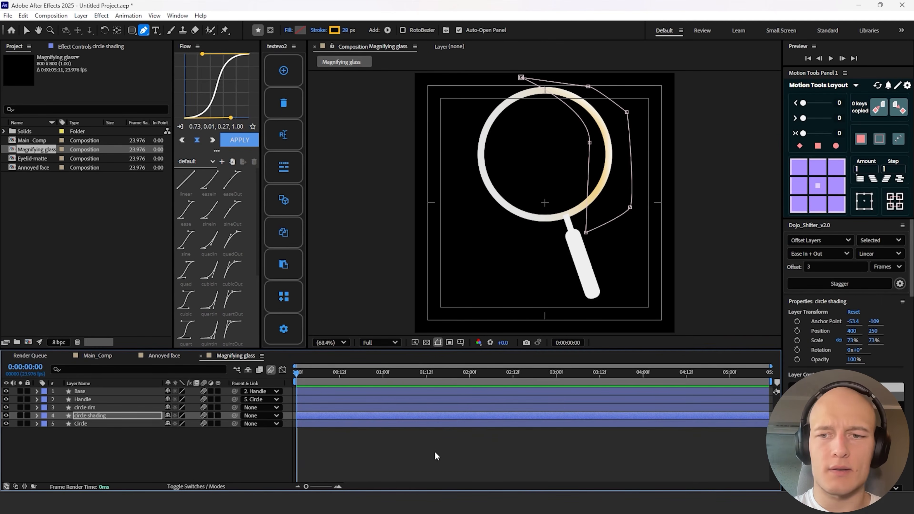
- Rename the circle shading layer circle shading R and its duplicate circle shading L
{"action": "key", "text": "Return"}
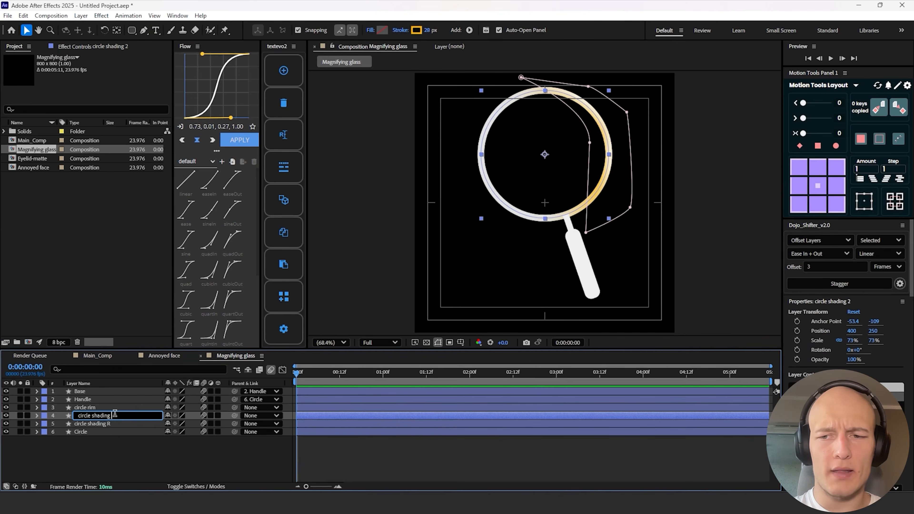
{"action": "type", "text": "L"}
{"action": "key", "text": "Return"}
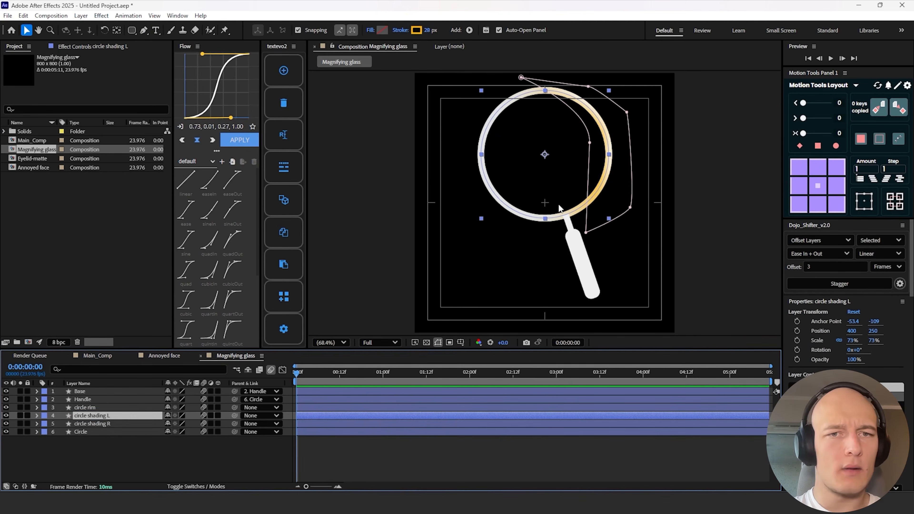
- Reshape the circle shading L mask by moving its points to cover the left side of the ring
{"action": "left_click_drag", "start_coordinate": [585, 233], "coordinate": [495, 231]}
{"action": "left_click_drag", "start_coordinate": [589, 143], "coordinate": [452, 135]}
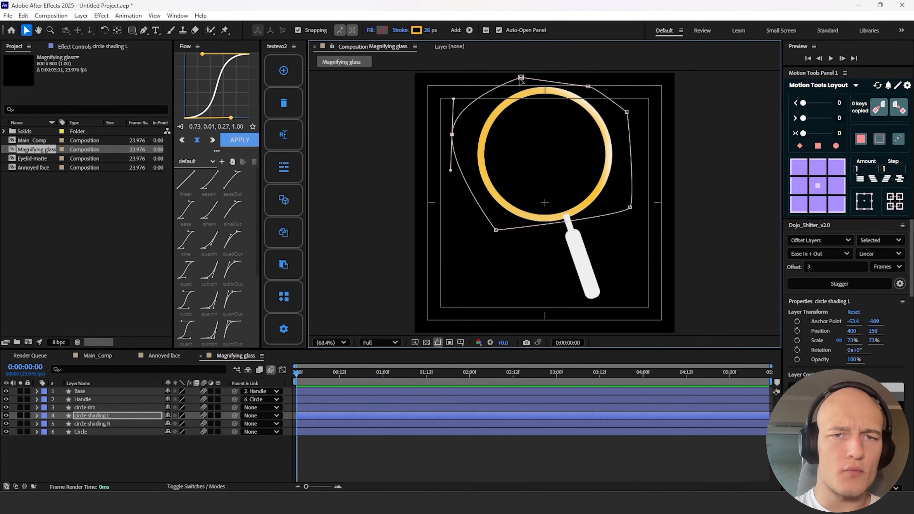
{"action": "left_click_drag", "start_coordinate": [521, 80], "coordinate": [495, 80]}
{"action": "left_click_drag", "start_coordinate": [587, 88], "coordinate": [502, 114]}
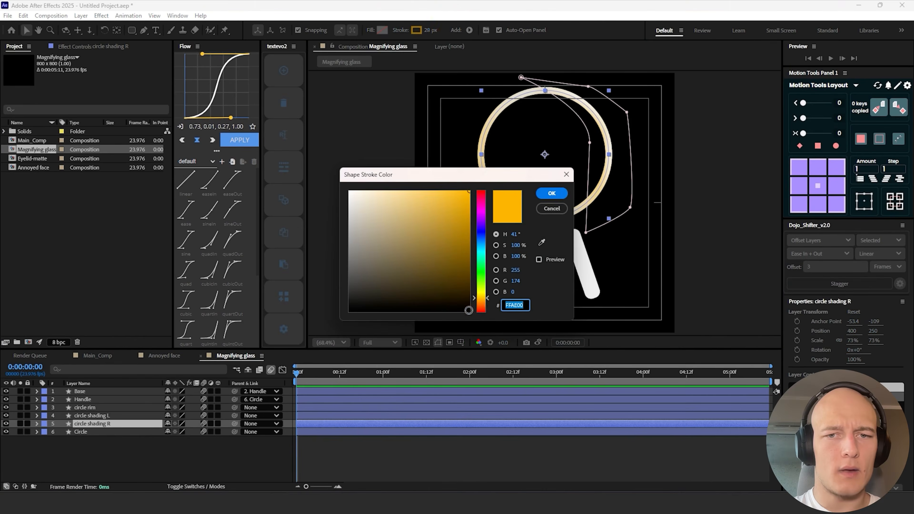
- Change the stroke colour of circle shading R to orange FF6600 and deselect the layer
{"action": "left_click", "coordinate": [483, 299]}
{"action": "left_click_drag", "start_coordinate": [482, 301], "coordinate": [483, 307]}
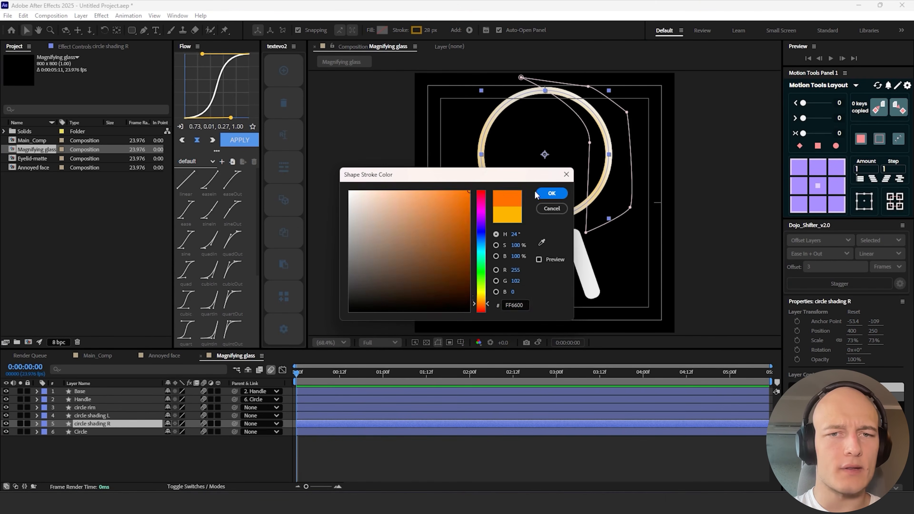
{"action": "left_click", "coordinate": [552, 194]}
{"action": "left_click", "coordinate": [246, 450]}
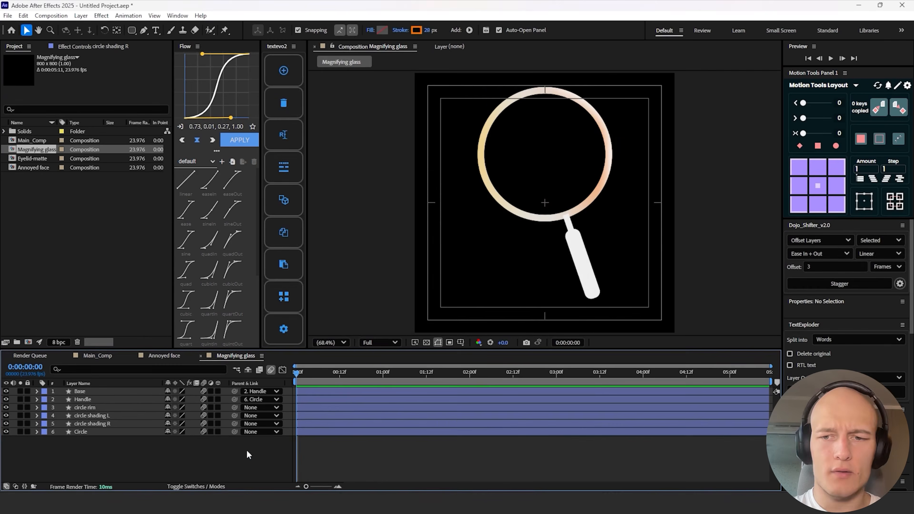
- Duplicate the Handle layer and rename the copy Handle shading
{"action": "left_click", "coordinate": [89, 401]}
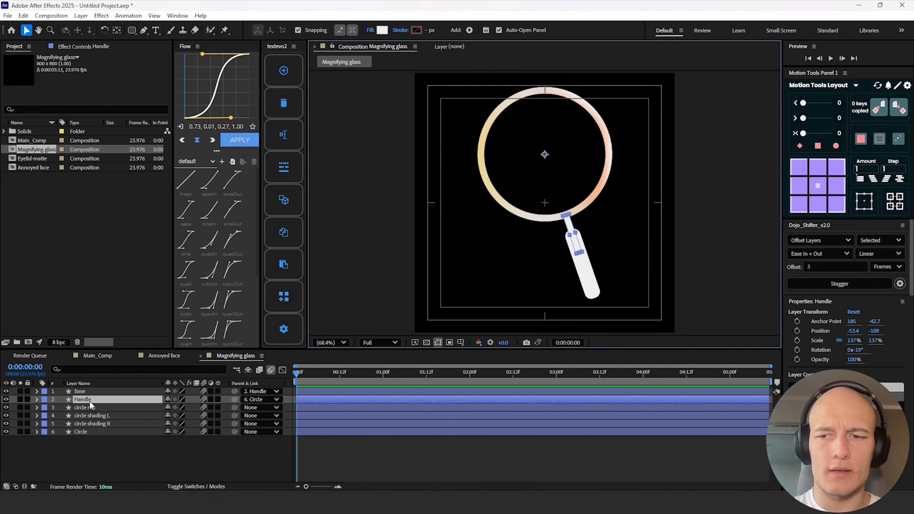
{"action": "key", "text": "ctrl+d"}
{"action": "key", "text": "Return"}
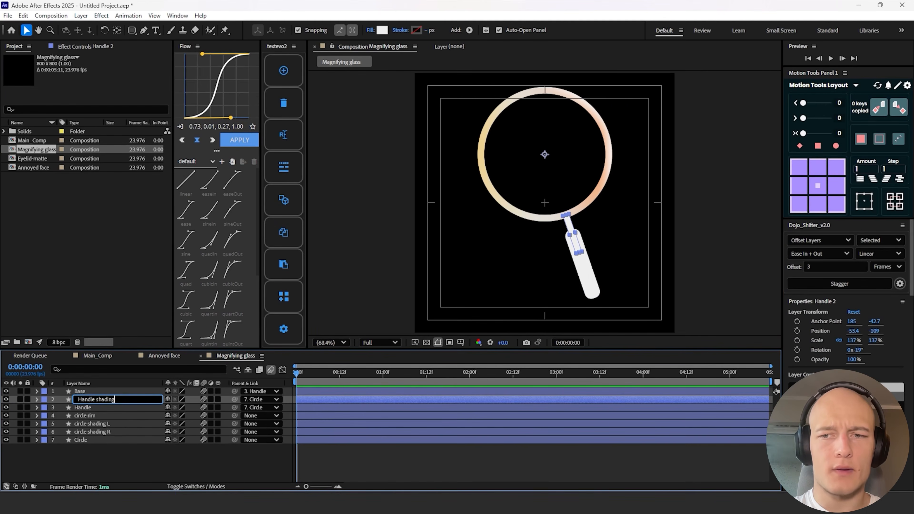
{"action": "left_click", "coordinate": [106, 448]}
{"action": "left_click", "coordinate": [101, 399]}
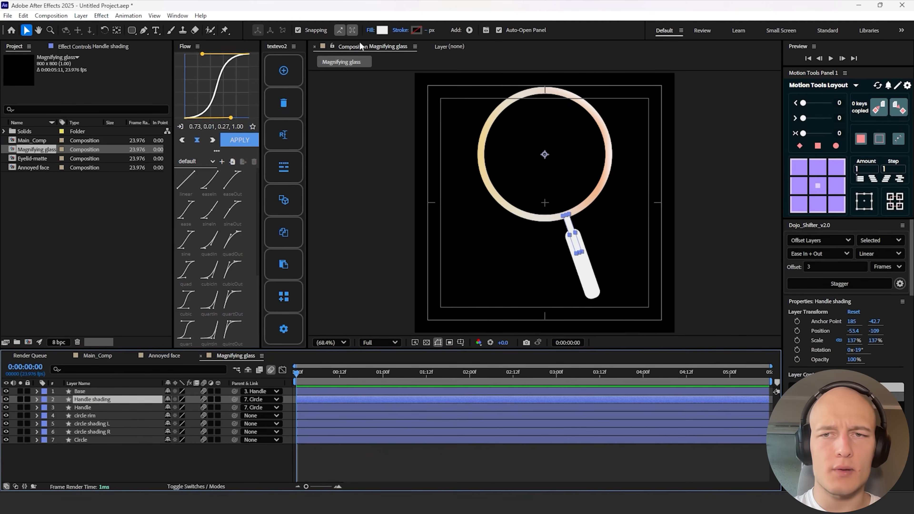
- Fill the Handle shading layer with orange and draw a four-point mask along the right side of the neck
{"action": "left_click", "coordinate": [382, 30]}
{"action": "left_click", "coordinate": [491, 197]}
{"action": "key", "text": "g"}
{"action": "left_click", "coordinate": [556, 193]}
{"action": "left_click", "coordinate": [583, 267]}
{"action": "left_click", "coordinate": [605, 258]}
{"action": "left_click", "coordinate": [576, 185]}
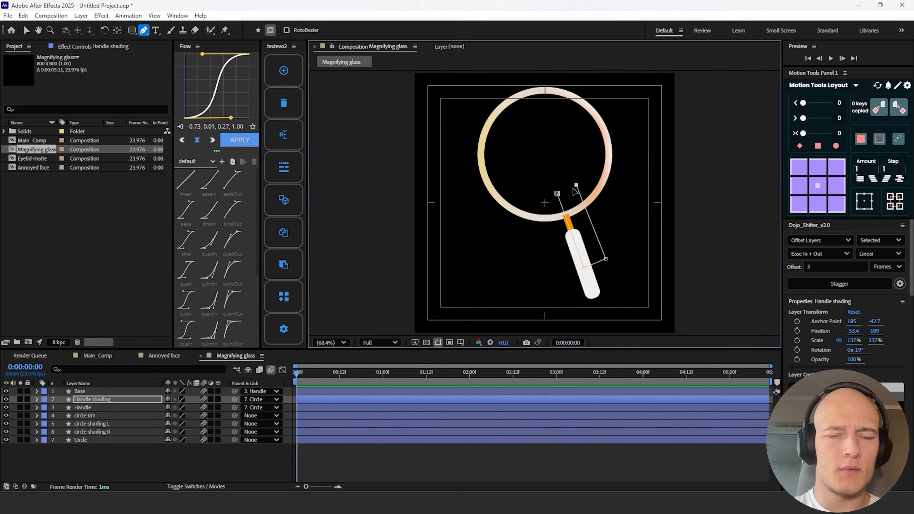
- Feather the Handle shading mask by about 49 pixels
{"action": "key", "text": "m"}
{"action": "key", "text": "m"}
{"action": "left_click_drag", "start_coordinate": [186, 424], "coordinate": [198, 424]}
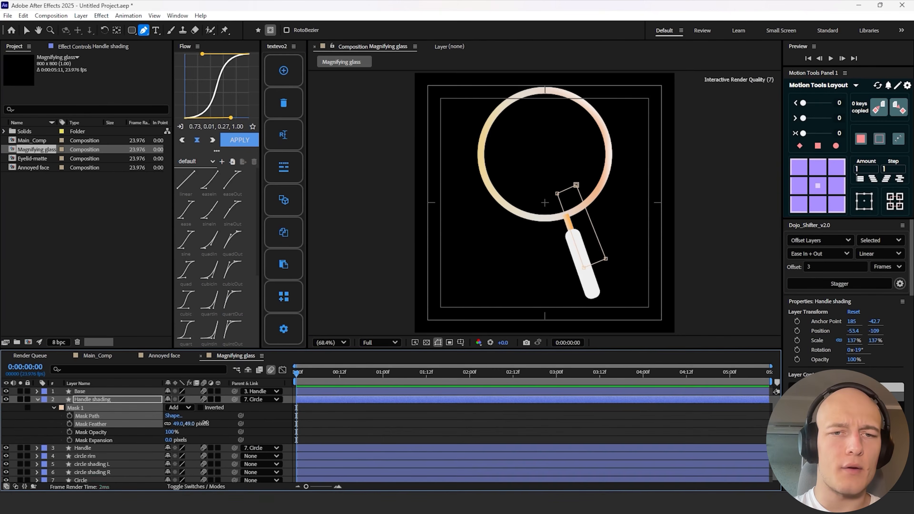
- Duplicate the Base layer as Base shading and give the copy a dark orange fill
{"action": "key", "text": "ctrl+d"}
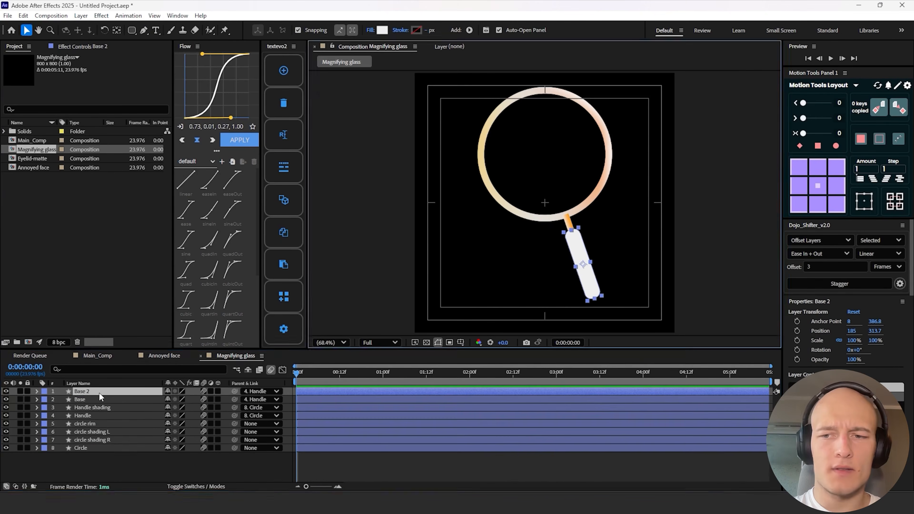
{"action": "left_click", "coordinate": [99, 391]}
{"action": "key", "text": "Return"}
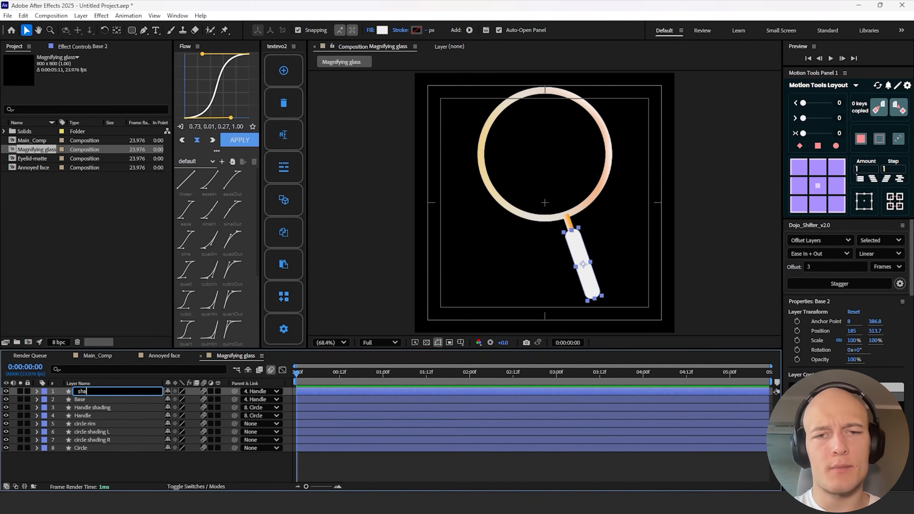
{"action": "type", "text": "Base shading"}
{"action": "key", "text": "Return"}
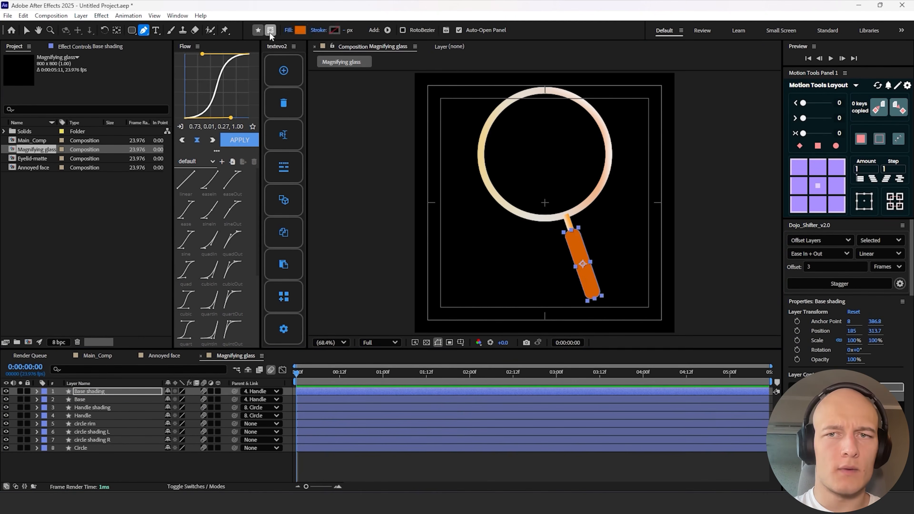
- Draw a closed mask on Base shading along the right half of the grip and reveal its mask properties
{"action": "key", "text": "g"}
{"action": "left_click", "coordinate": [561, 201]}
{"action": "left_click_drag", "start_coordinate": [600, 307], "coordinate": [610, 297]}
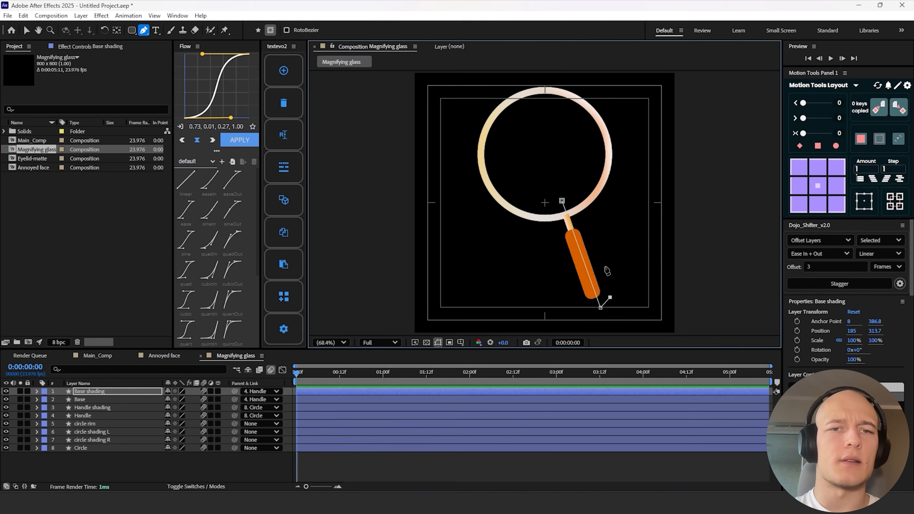
{"action": "left_click", "coordinate": [562, 201]}
{"action": "key", "text": "m"}
{"action": "key", "text": "m"}
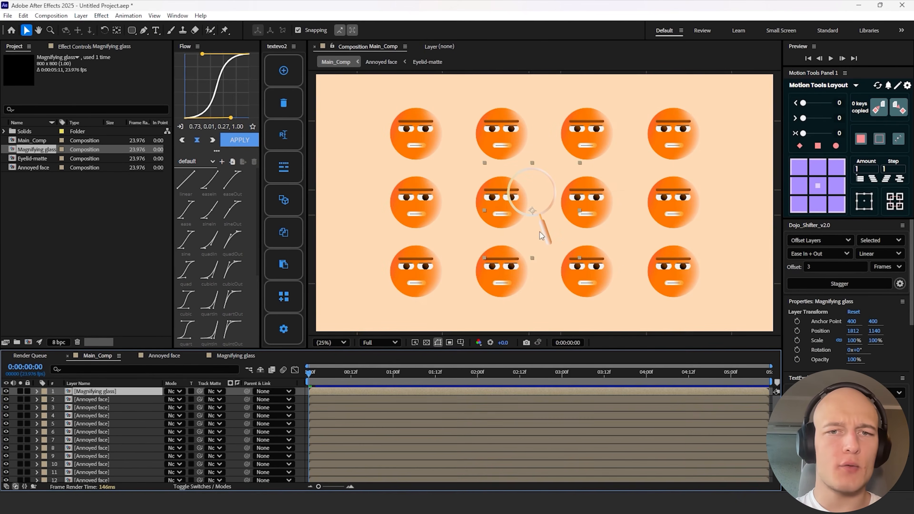
- Scale the Magnifying glass layer in Main_Comp to 201%
{"action": "key", "text": "s"}
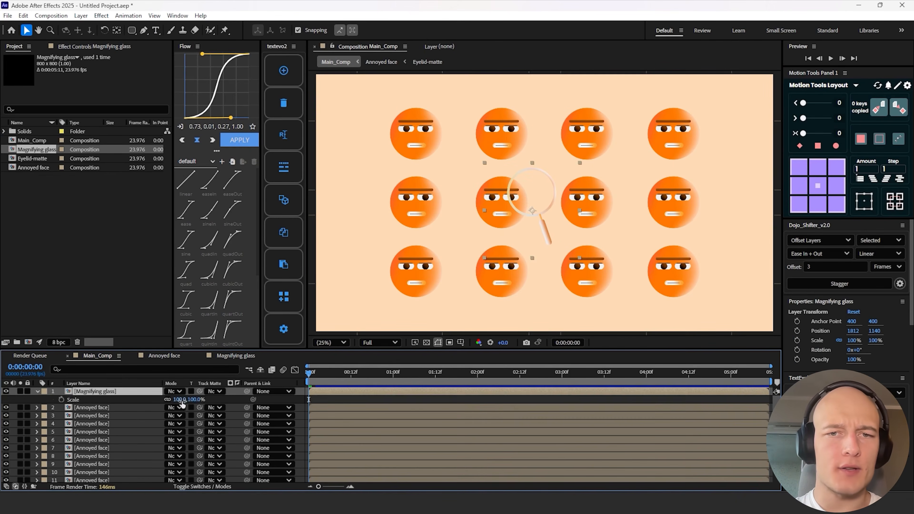
{"action": "left_click_drag", "start_coordinate": [182, 404], "coordinate": [392, 403]}
{"action": "key", "text": "s"}
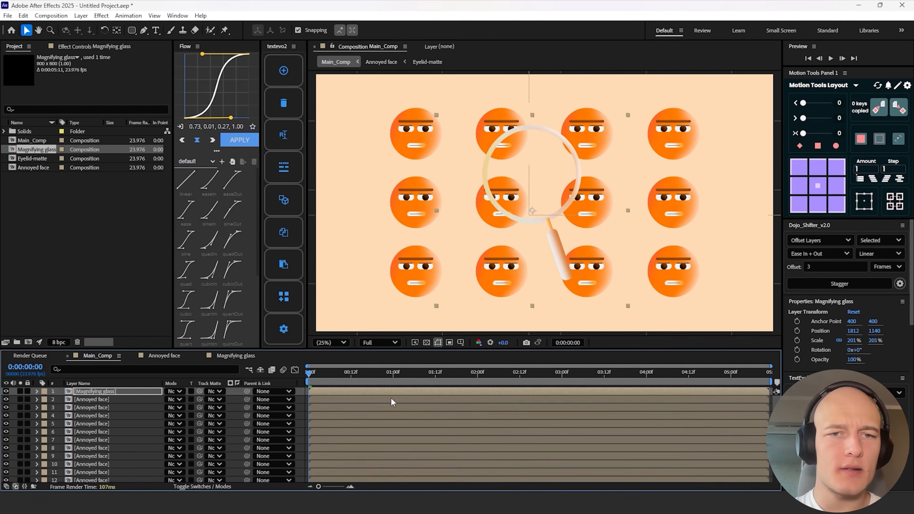
- Open the Magnifying glass composition and set the Base layer's fill to grey 5F5F5F
{"action": "double_click", "coordinate": [390, 393]}
{"action": "left_click", "coordinate": [95, 399]}
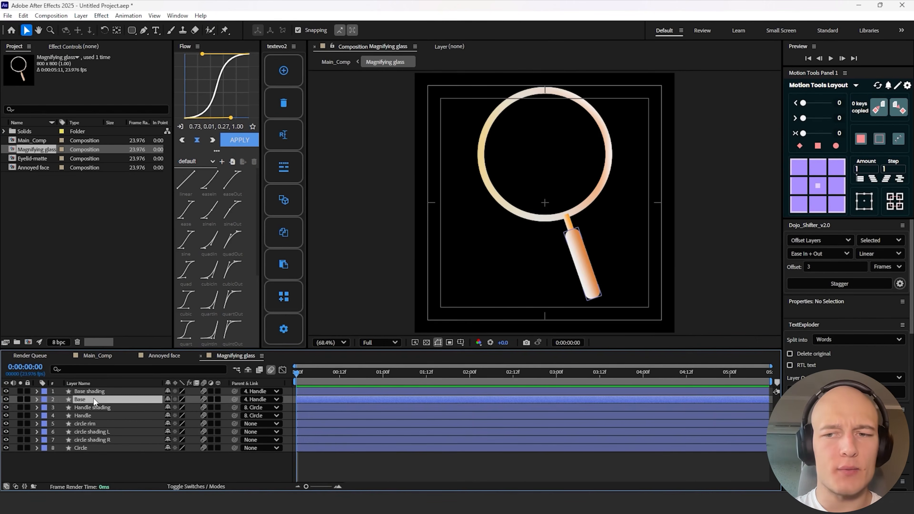
{"action": "left_click", "coordinate": [384, 30]}
{"action": "left_click_drag", "start_coordinate": [363, 254], "coordinate": [332, 265]}
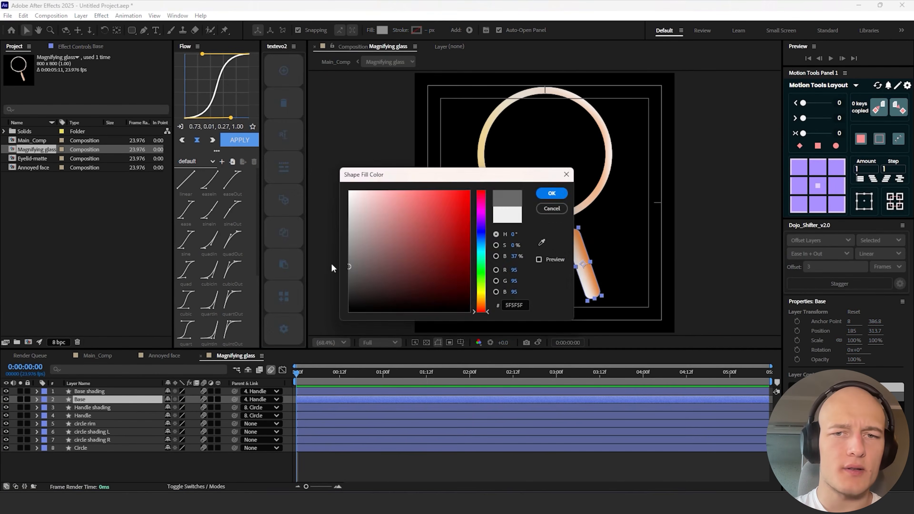
{"action": "left_click", "coordinate": [551, 193]}
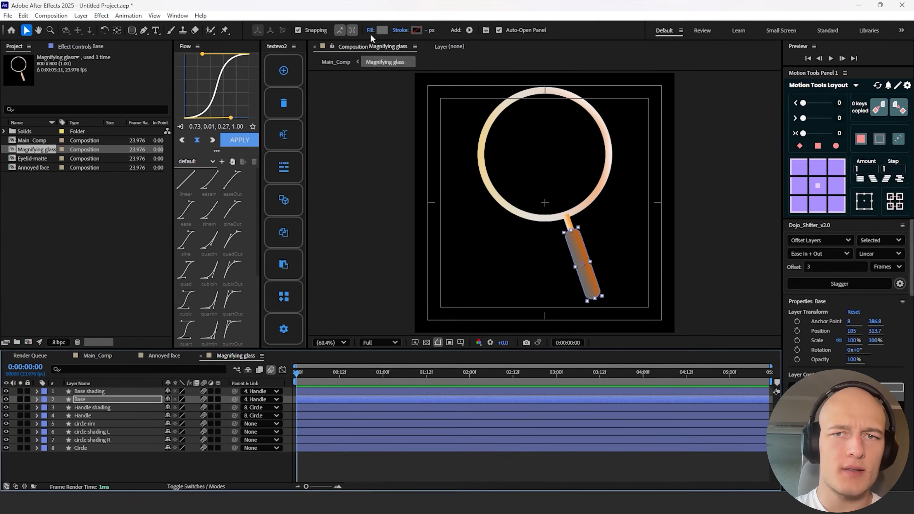
- Darken the Base layer's fill to near black and set the Handle layer's fill to 171717
{"action": "left_click", "coordinate": [382, 30]}
{"action": "left_click_drag", "start_coordinate": [365, 271], "coordinate": [332, 302]}
{"action": "left_click_drag", "start_coordinate": [361, 275], "coordinate": [340, 301]}
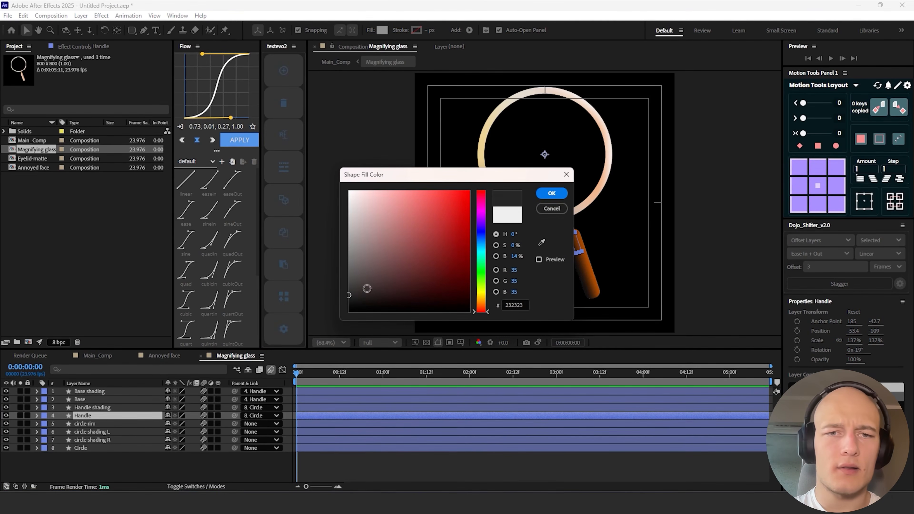
{"action": "left_click", "coordinate": [552, 196]}
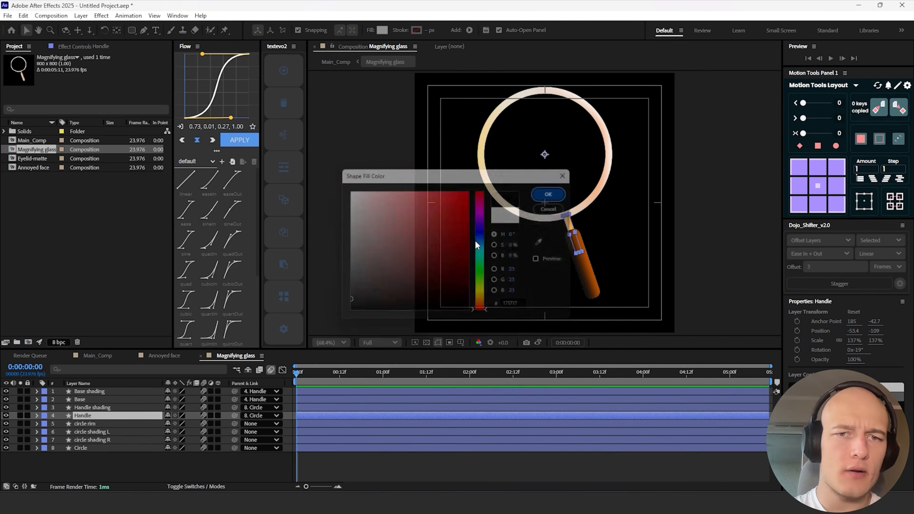
- Darken the Circle layer's stroke colour to near black in the Magnifying glass composition
{"action": "left_click", "coordinate": [94, 447]}
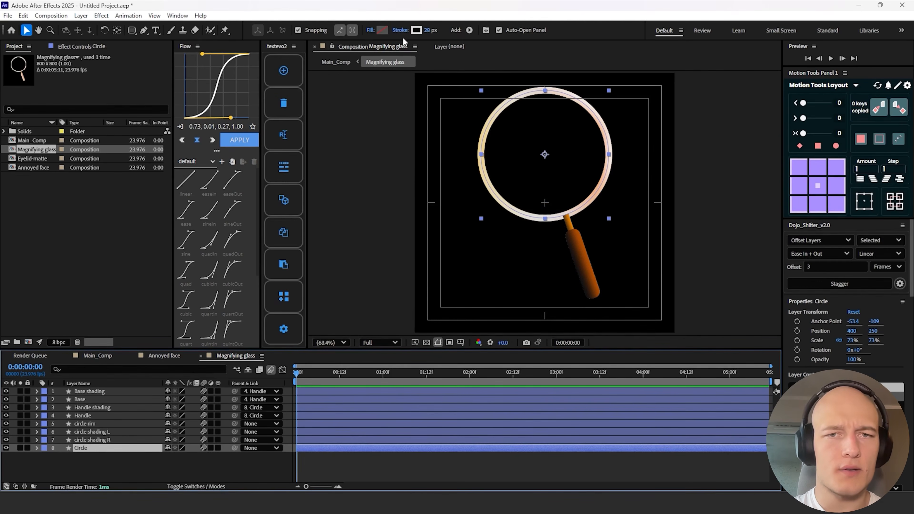
{"action": "left_click", "coordinate": [416, 33]}
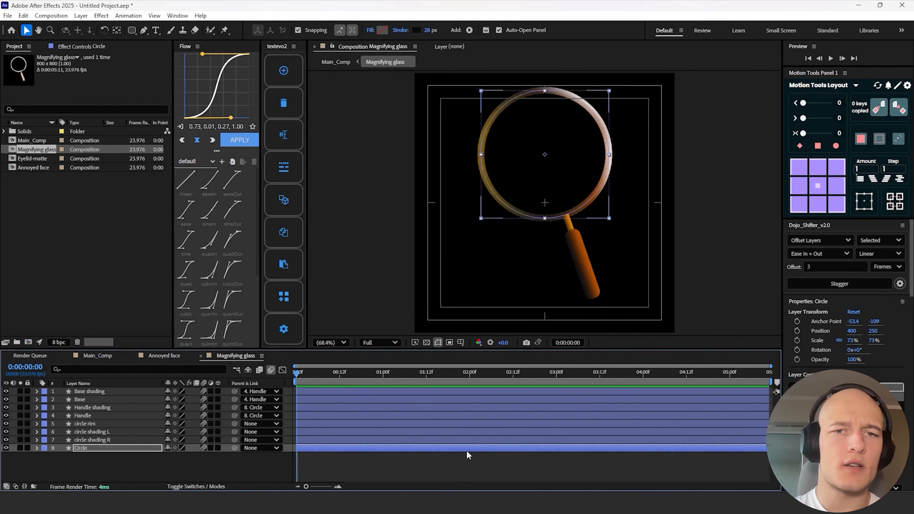
{"action": "left_click", "coordinate": [431, 470]}
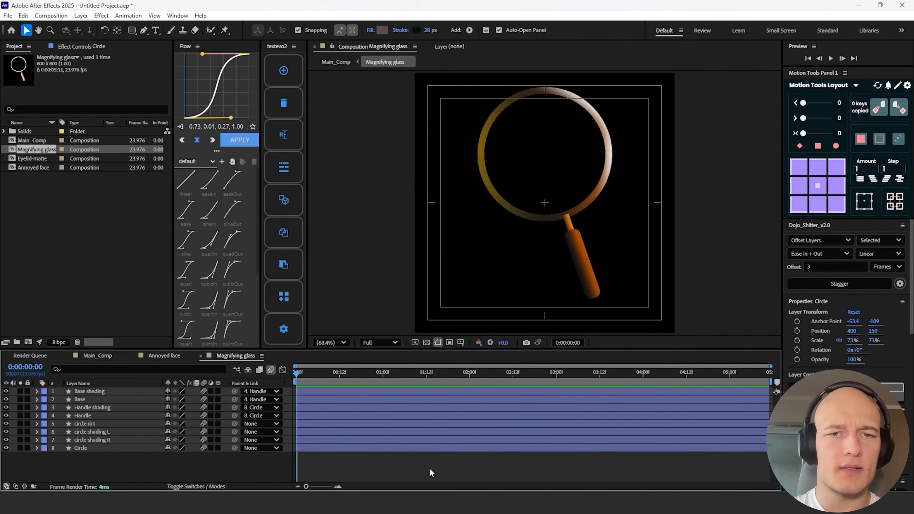
- In Main_Comp, move the Magnifying glass layer's anchor point to the lens centre and enable motion blur for the layers
{"action": "key", "text": "Tab"}
{"action": "left_click", "coordinate": [468, 291]}
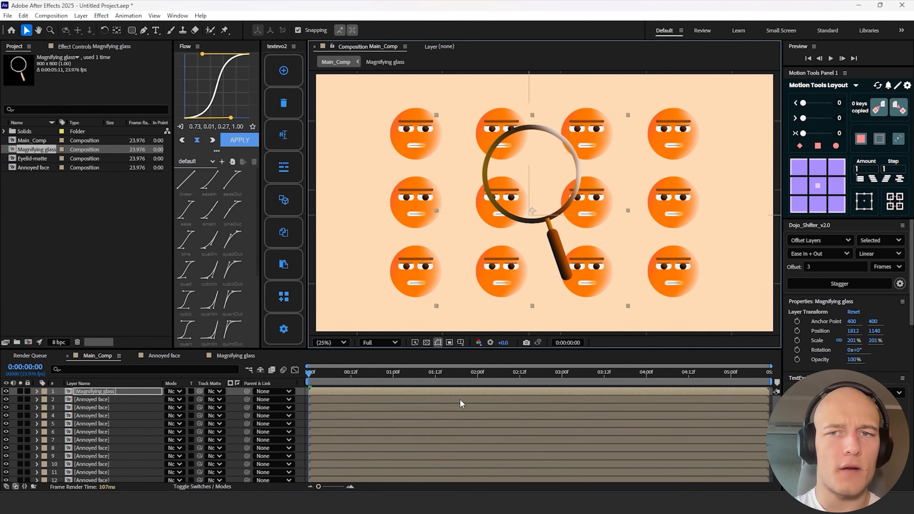
{"action": "key", "text": "y"}
{"action": "left_click", "coordinate": [215, 486]}
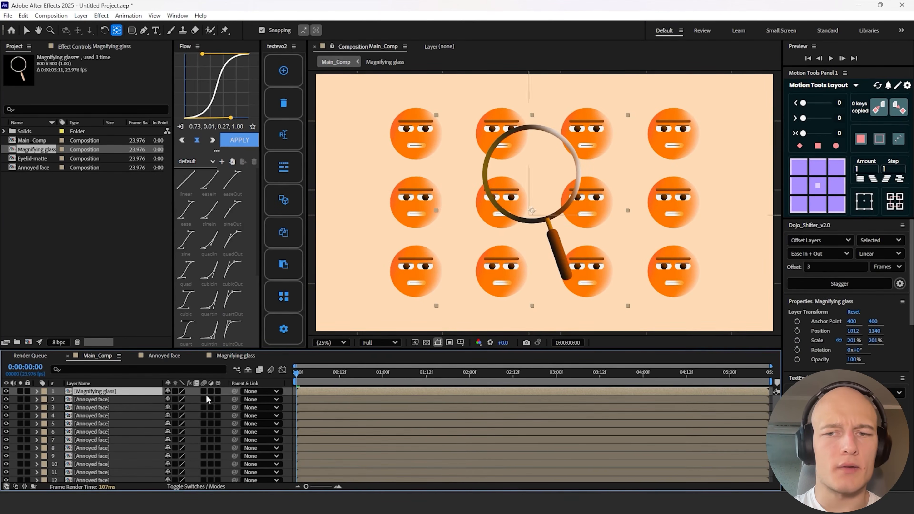
{"action": "left_click_drag", "start_coordinate": [533, 210], "coordinate": [532, 179]}
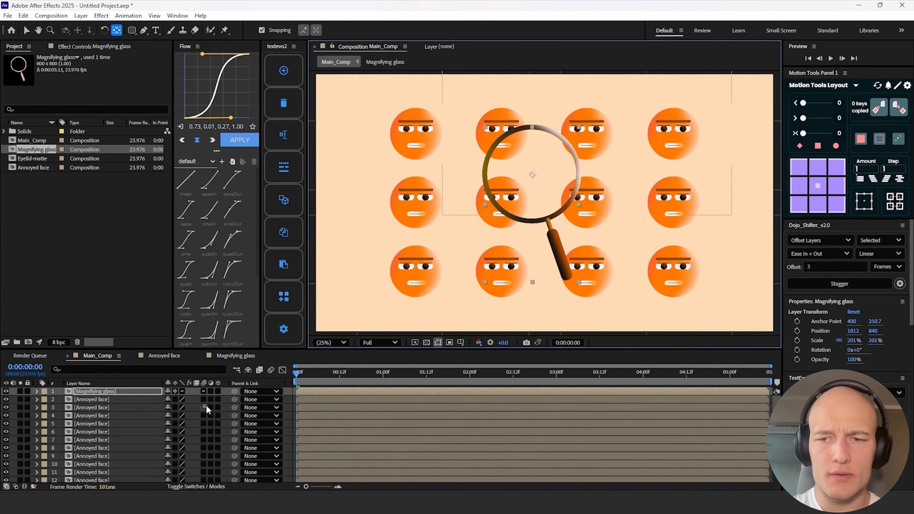
{"action": "left_click_drag", "start_coordinate": [206, 409], "coordinate": [202, 484]}
{"action": "key", "text": "v"}
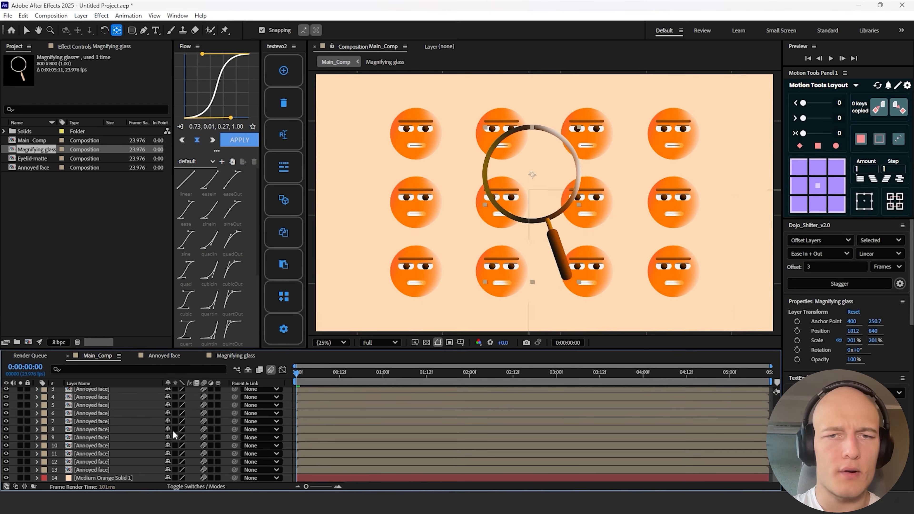
- Add an adjustment layer above the Magnifying glass layer and name it Magnify
{"action": "key", "text": "ctrl+alt+y"}
{"action": "key", "text": "Return"}
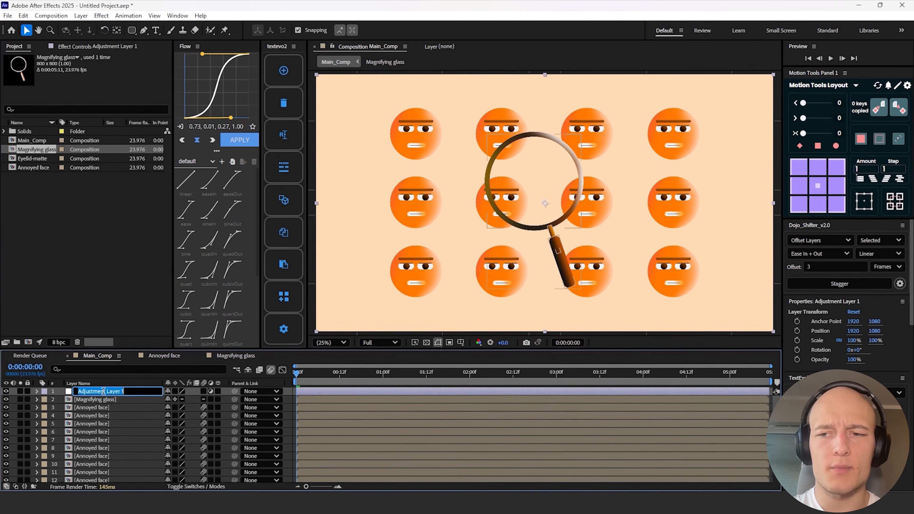
{"action": "type", "text": "Magnify"}
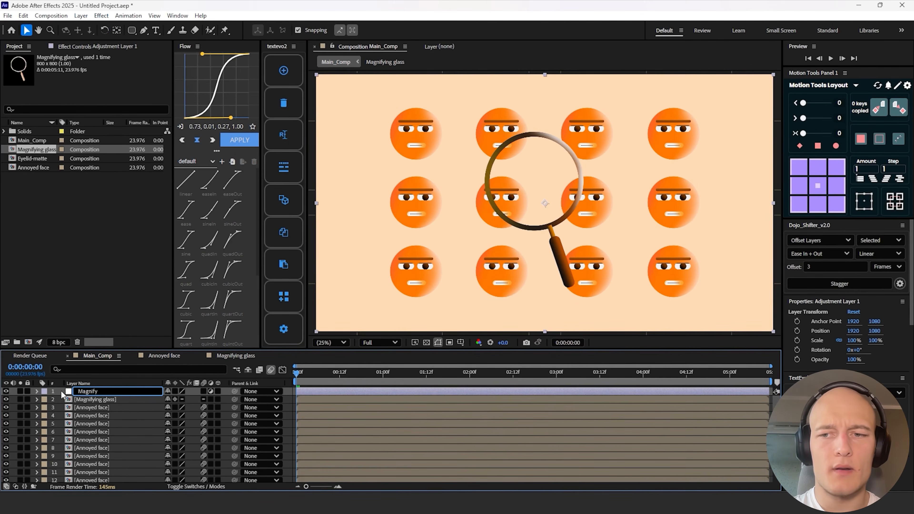
{"action": "key", "text": "Return"}
- Find the Magnify effect and apply it to the Magnify adjustment layer
{"action": "key", "text": "ctrl+space"}
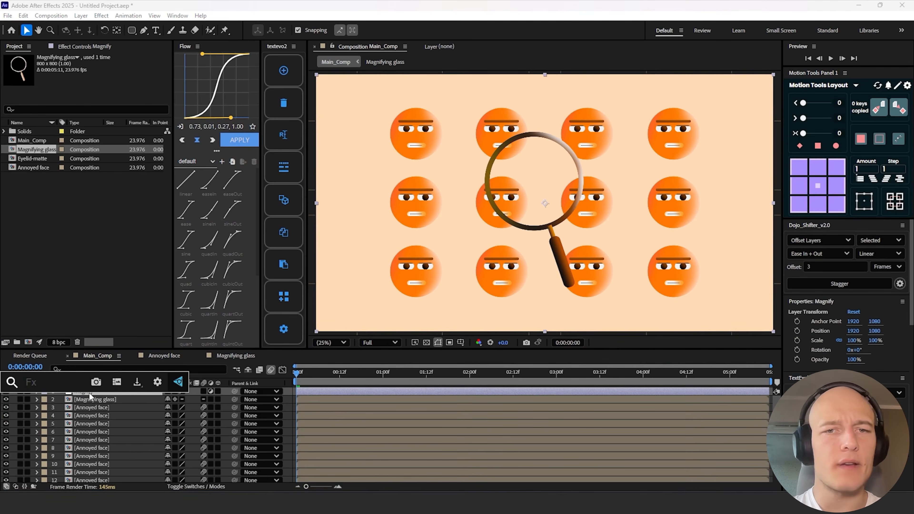
{"action": "left_click", "coordinate": [83, 398]}
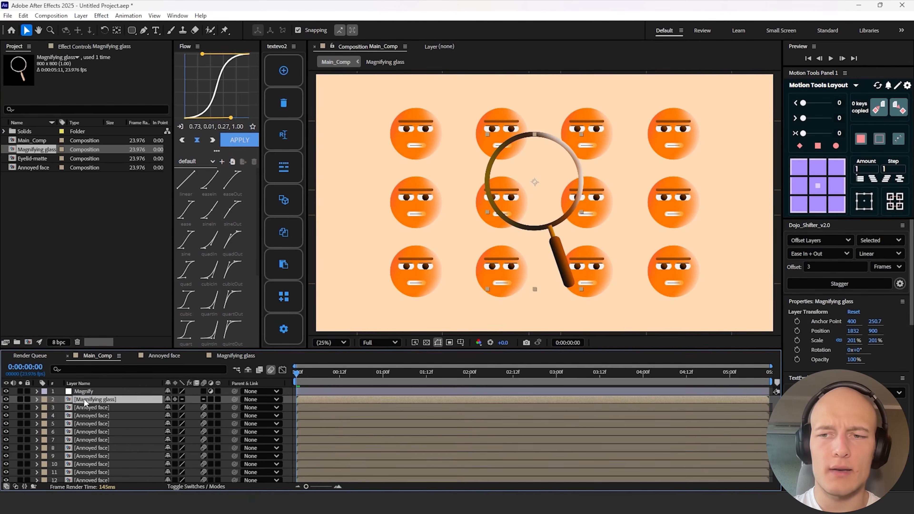
{"action": "left_click", "coordinate": [85, 391]}
{"action": "key", "text": "ctrl+space"}
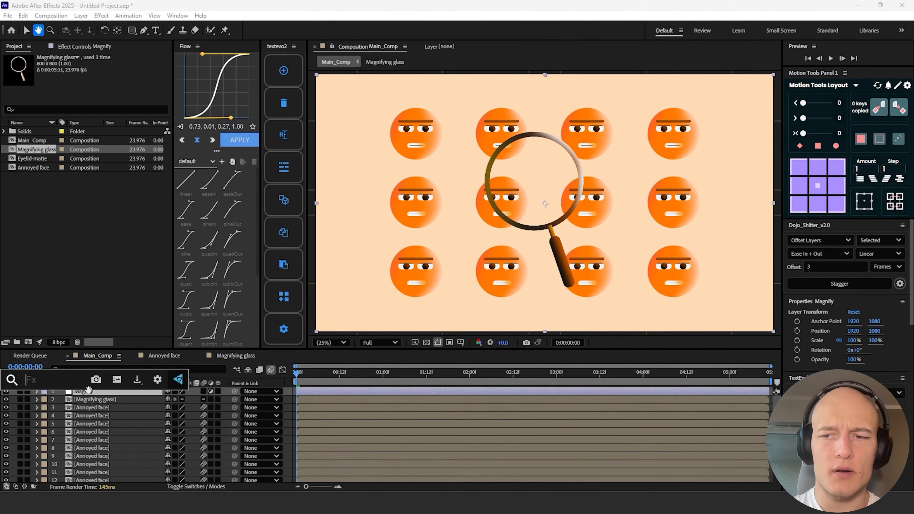
{"action": "type", "text": "magnif"}
{"action": "key", "text": "Return"}
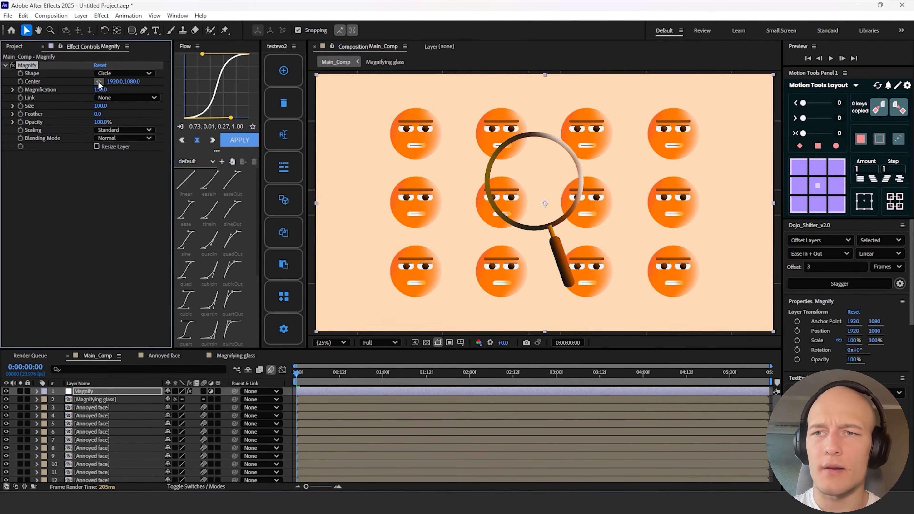
- Centre the Magnify effect on the lens at 1832, 896 and set its size to 379 to fill the rim
{"action": "left_click", "coordinate": [99, 82]}
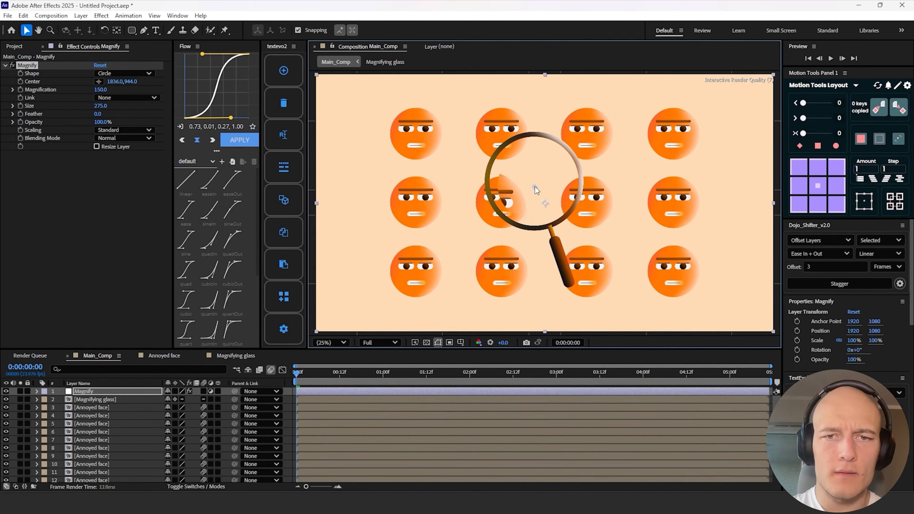
{"action": "left_click_drag", "start_coordinate": [535, 185], "coordinate": [535, 183]}
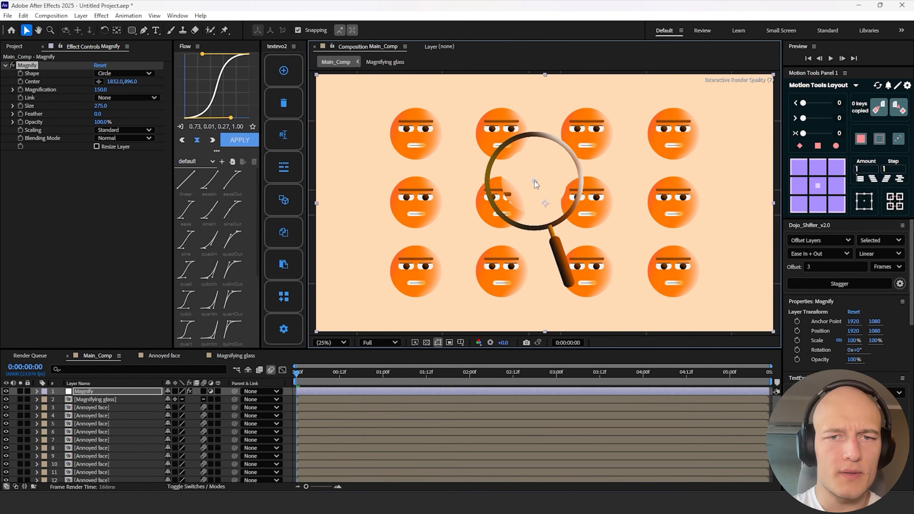
{"action": "left_click_drag", "start_coordinate": [103, 108], "coordinate": [146, 103]}
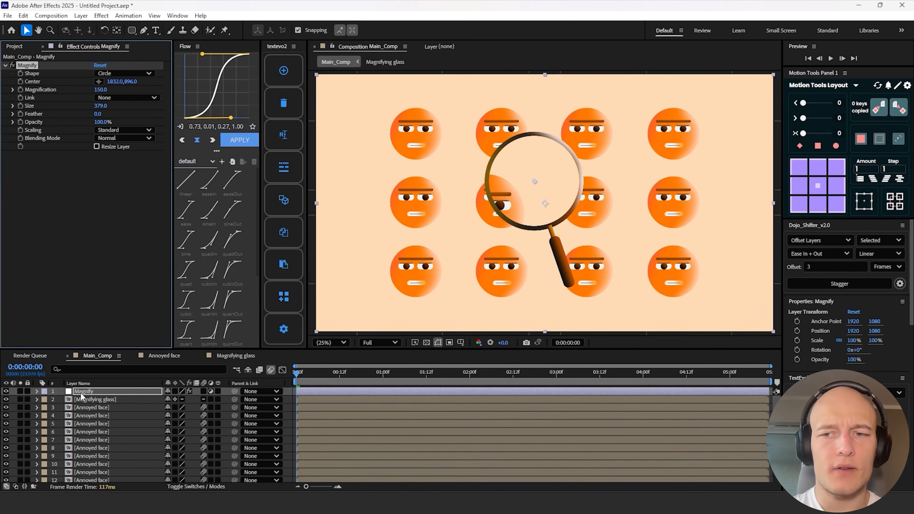
- Link the Magnify effect's Center to the Magnifying glass layer's Position with an expression
{"action": "left_click", "coordinate": [324, 399]}
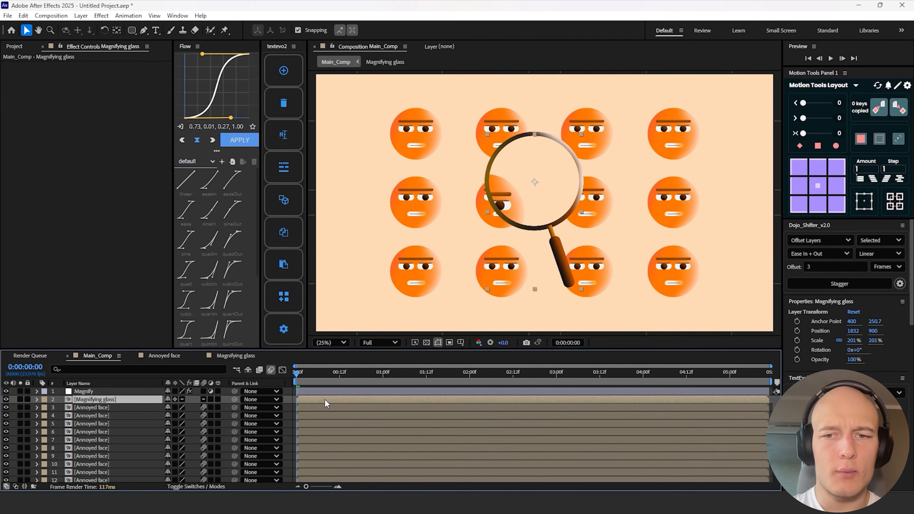
{"action": "key", "text": "p"}
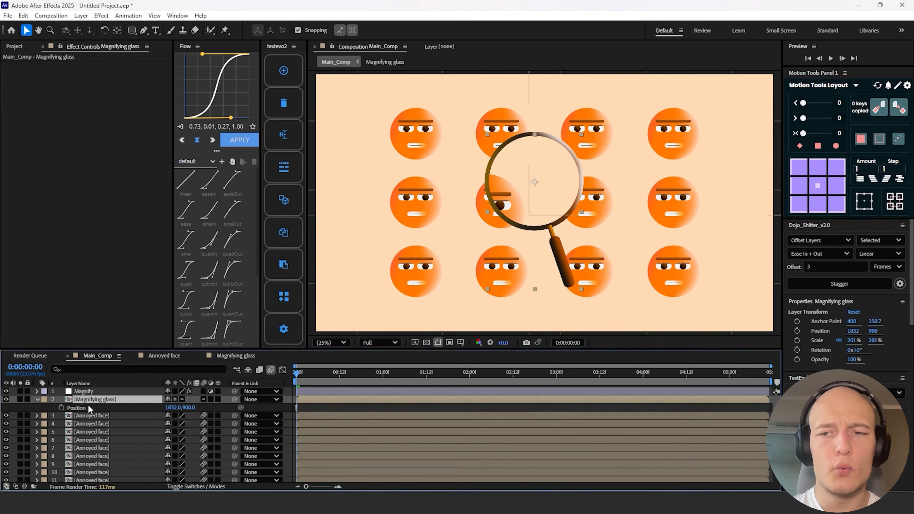
{"action": "left_click", "coordinate": [83, 392]}
{"action": "key", "text": "e"}
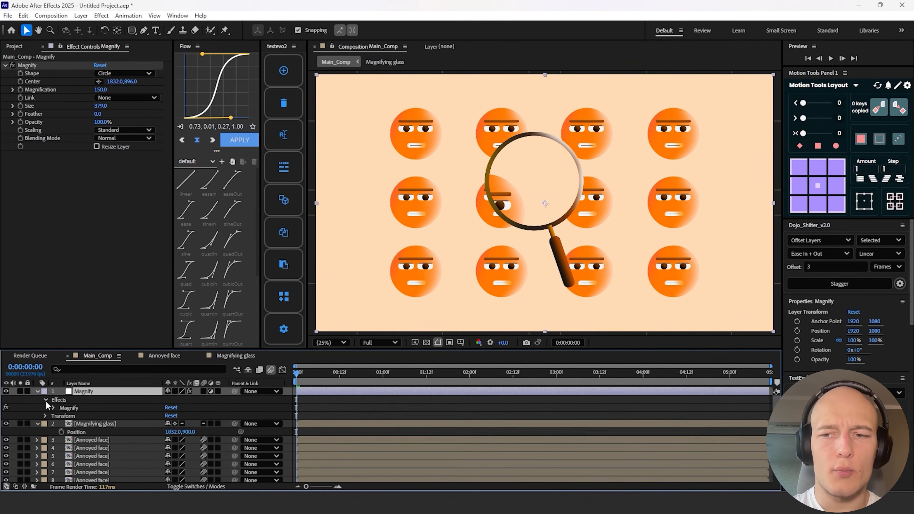
{"action": "left_click_drag", "start_coordinate": [183, 416], "coordinate": [84, 420]}
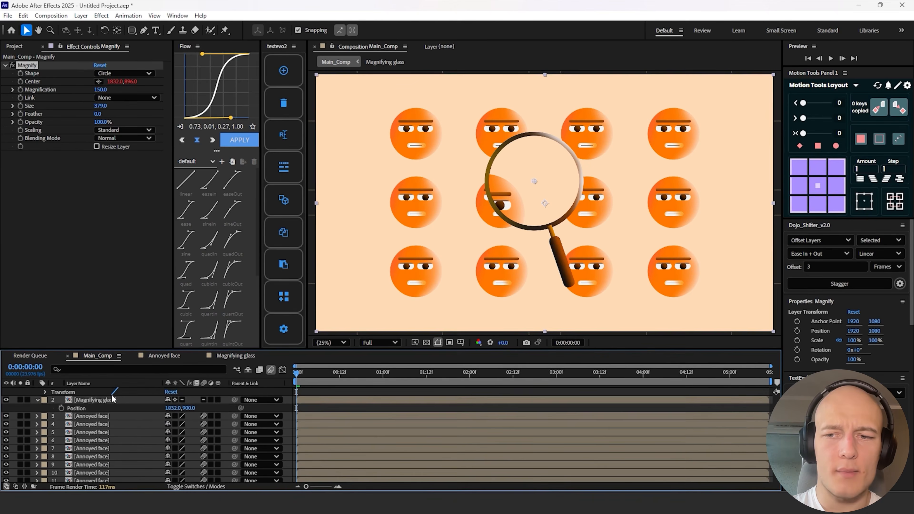
{"action": "left_click", "coordinate": [504, 421]}
{"action": "scroll", "coordinate": [505, 421], "scroll_direction": "up", "scroll_amount": 2}
{"action": "left_click", "coordinate": [484, 392]}
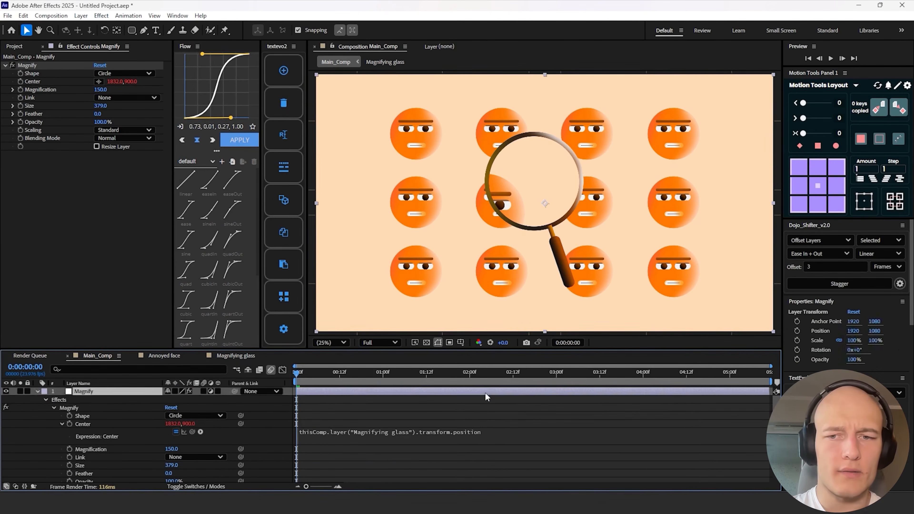
{"action": "key", "text": "u"}
- Set the Magnifying glass layer's X position to 2316 and lower the Magnify effect's magnification
{"action": "left_click", "coordinate": [470, 399]}
{"action": "key", "text": "u"}
{"action": "key", "text": "p"}
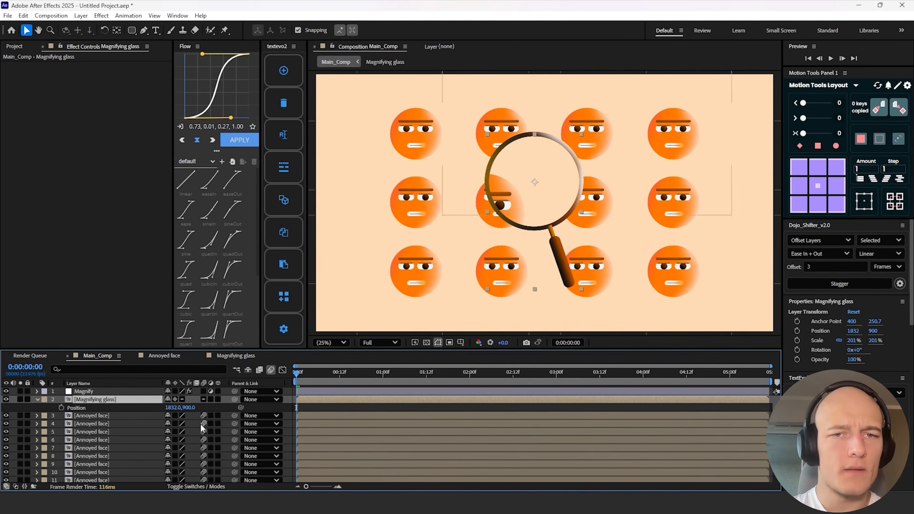
{"action": "left_click_drag", "start_coordinate": [173, 408], "coordinate": [384, 391]}
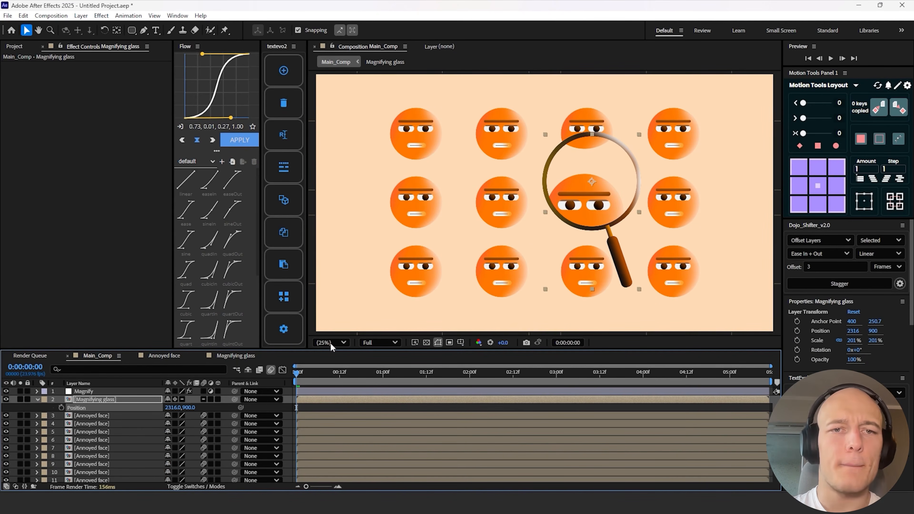
{"action": "left_click", "coordinate": [384, 392]}
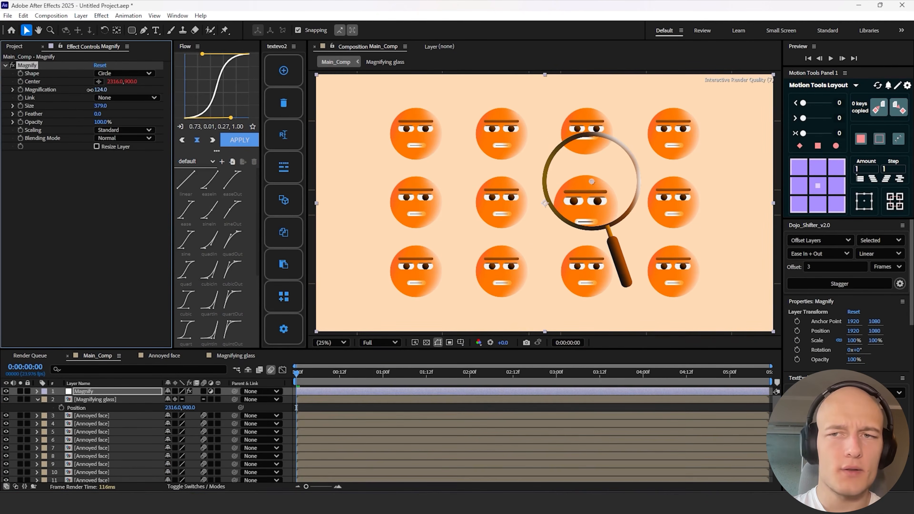
- Keyframe the Magnifying glass's position from 4260, 2732 outside the frame at the start to 2316, 900 at 1:10
{"action": "left_click", "coordinate": [62, 408]}
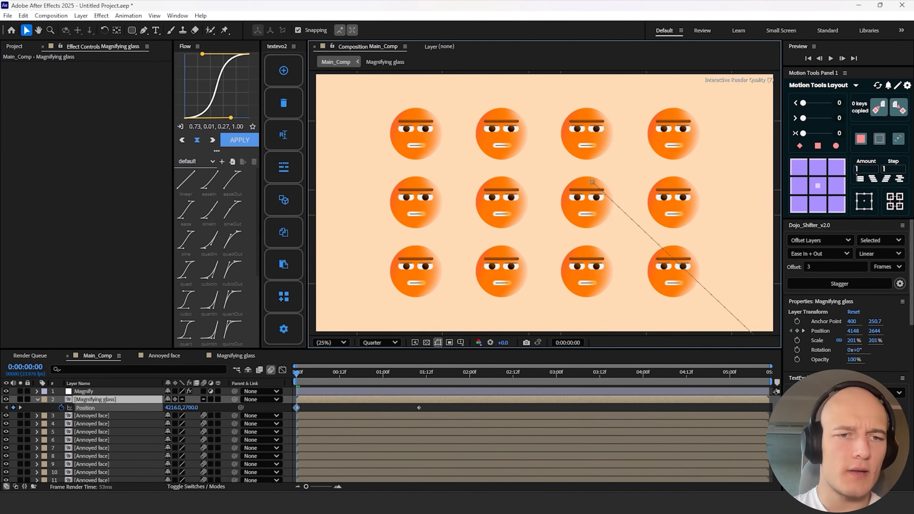
{"action": "left_click_drag", "start_coordinate": [822, 422], "coordinate": [822, 424]}
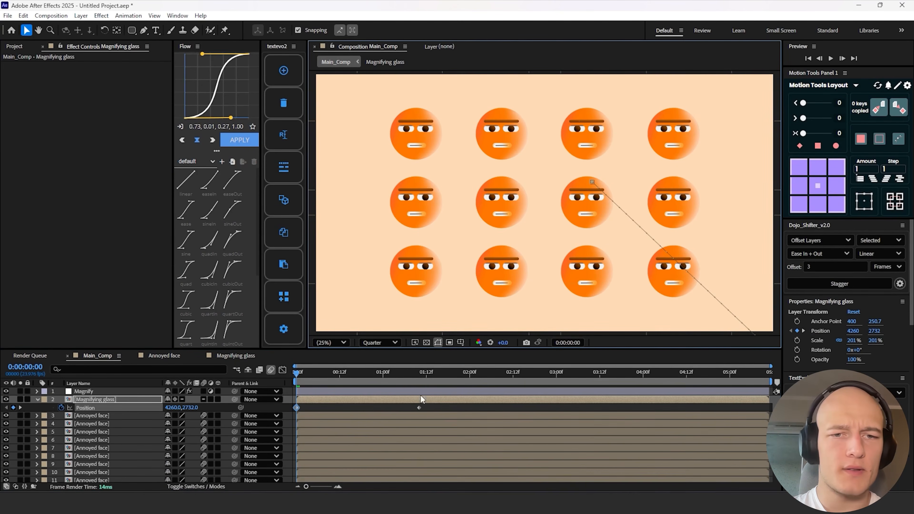
{"action": "left_click_drag", "start_coordinate": [410, 373], "coordinate": [419, 374]}
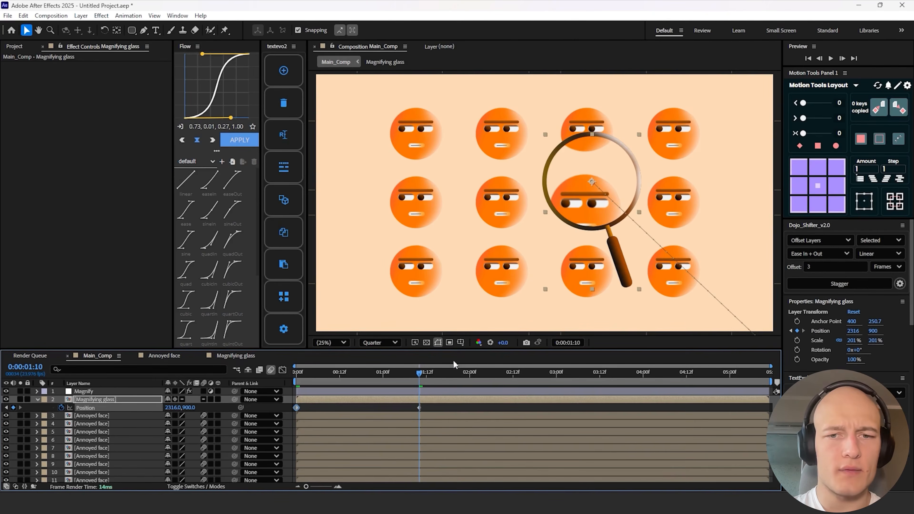
- Keyframe the Magnifying glass over individual faces, at 2292, 1072 at 1:10, 832, 500 at 3:07 and 1560, 1672 at 5:02
{"action": "left_click_drag", "start_coordinate": [623, 263], "coordinate": [514, 344]}
{"action": "left_click", "coordinate": [582, 377]}
{"action": "left_click", "coordinate": [736, 377]}
{"action": "key", "text": "Page_Up"}
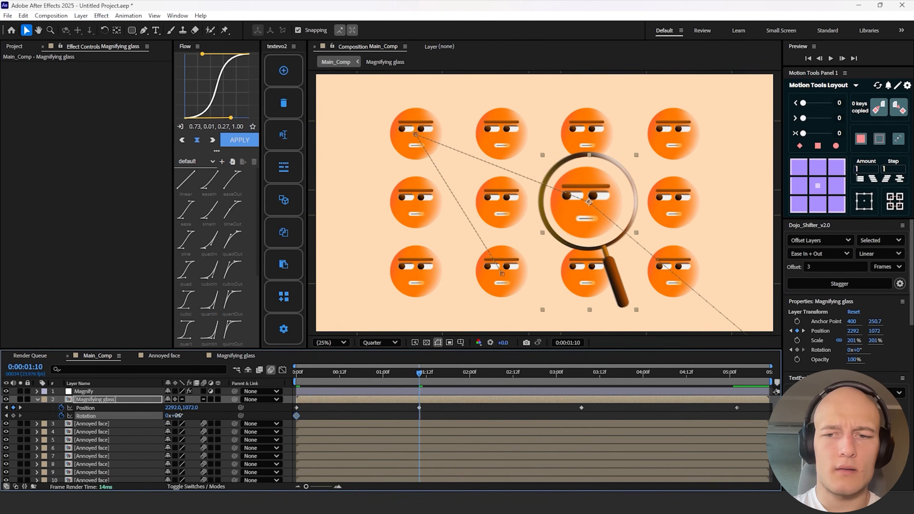
- Keyframe the Magnifying glass's rotation at 1:10, 3:07 and 5:02, turning it to 47° at 3:07
{"action": "left_click_drag", "start_coordinate": [177, 416], "coordinate": [207, 411]}
{"action": "left_click", "coordinate": [580, 375]}
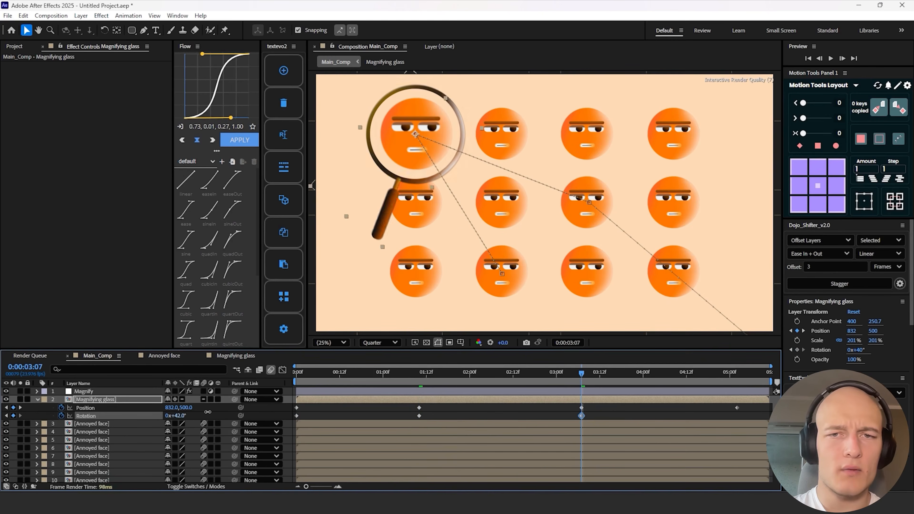
{"action": "left_click", "coordinate": [737, 381]}
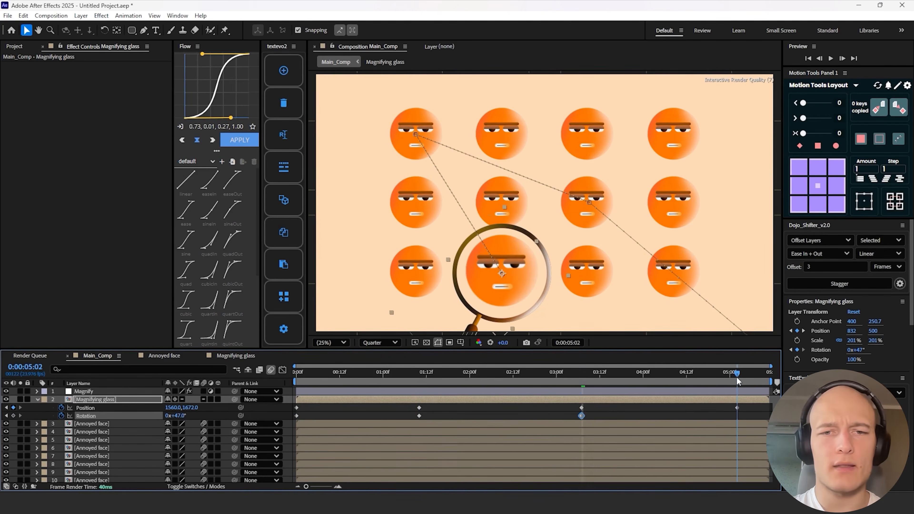
{"action": "left_click_drag", "start_coordinate": [174, 416], "coordinate": [162, 415]}
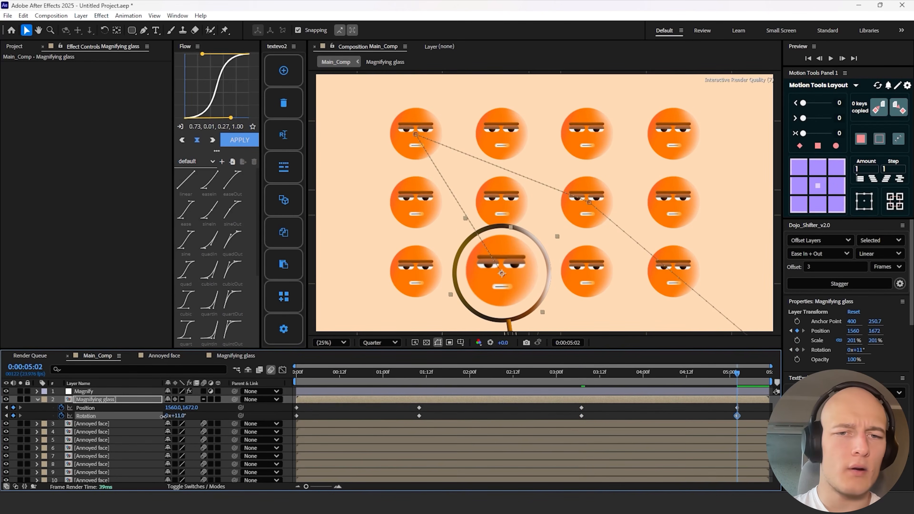
- Apply Easy Ease to all Position and Rotation keyframes of the Magnifying glass layer
{"action": "left_click", "coordinate": [740, 406]}
{"action": "left_click_drag", "start_coordinate": [747, 406], "coordinate": [290, 427]}
{"action": "key", "text": "F9"}
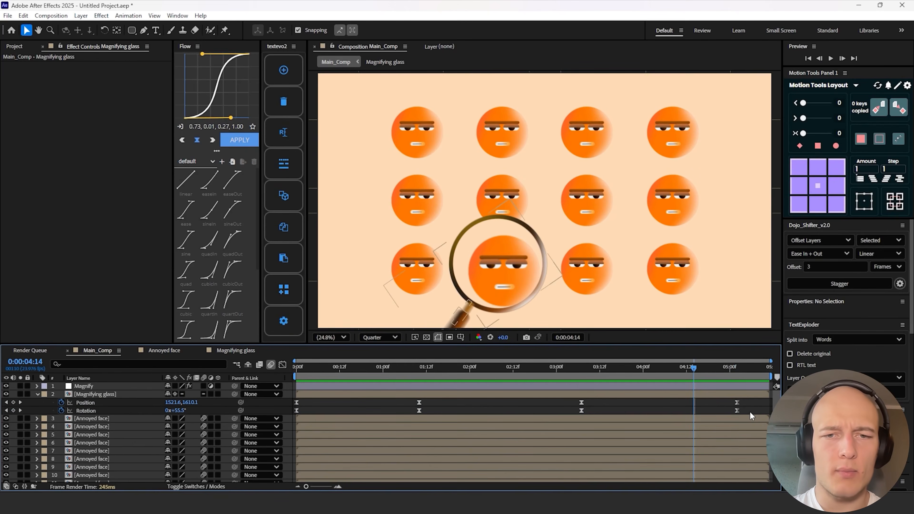
- Lengthen the ease handles between the second and third keyframes in the Magnifying glass's position speed graph
{"action": "left_click", "coordinate": [744, 402]}
{"action": "left_click", "coordinate": [282, 364]}
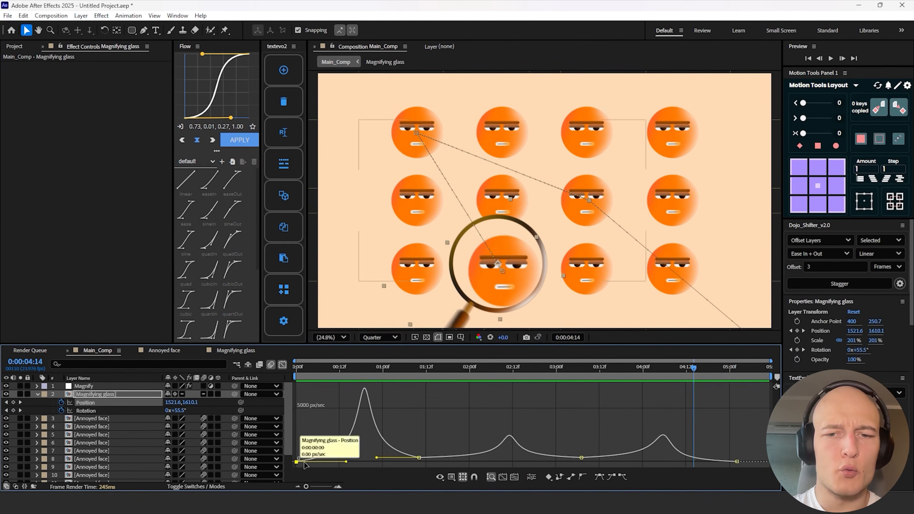
{"action": "left_click_drag", "start_coordinate": [473, 457], "coordinate": [539, 454]}
{"action": "left_click", "coordinate": [581, 456]}
{"action": "left_click", "coordinate": [282, 364]}
- Delete the Rotation keyframes after the first one and shift the Position keyframes earlier, to about 1:03, 2:12 and 4:00
{"action": "left_click_drag", "start_coordinate": [752, 412], "coordinate": [390, 409]}
{"action": "key", "text": "Delete"}
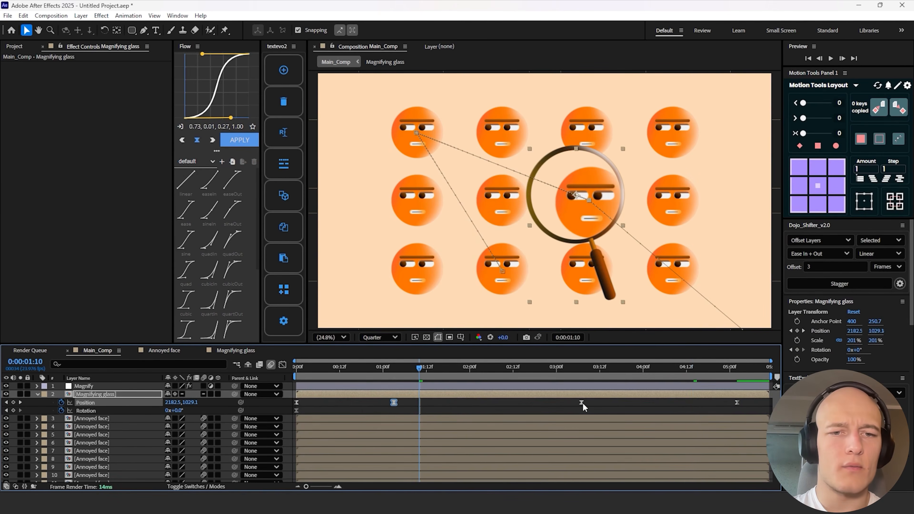
{"action": "left_click_drag", "start_coordinate": [582, 403], "coordinate": [535, 402]}
{"action": "left_click_drag", "start_coordinate": [737, 402], "coordinate": [643, 409]}
{"action": "left_click_drag", "start_coordinate": [535, 403], "coordinate": [513, 402]}
{"action": "left_click", "coordinate": [743, 372]}
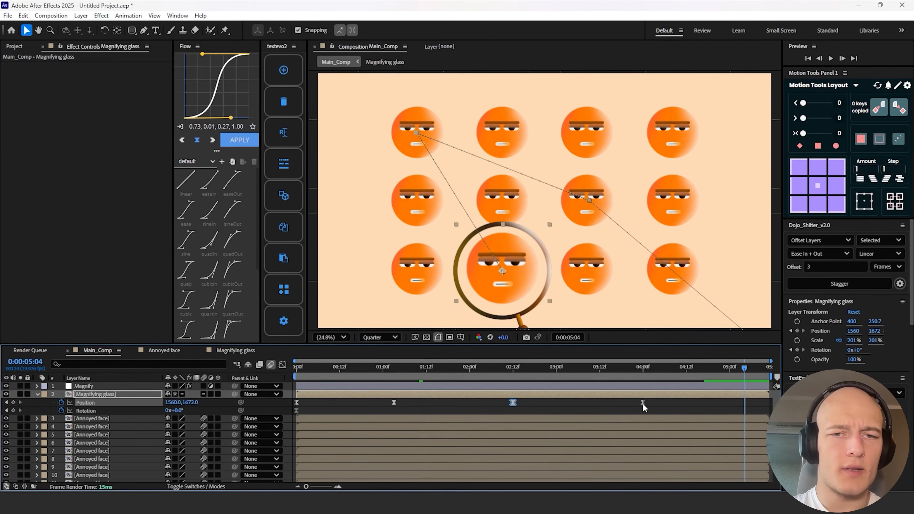
- Shift the fourth Position keyframe slightly earlier and bend the Magnifying glass's motion path into smooth curves, checking it in playback
{"action": "left_click_drag", "start_coordinate": [643, 407], "coordinate": [636, 407]}
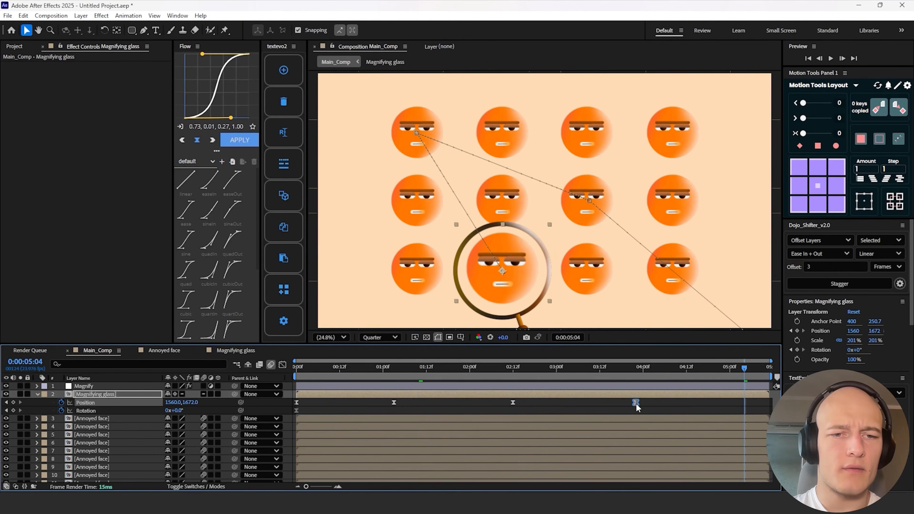
{"action": "left_click_drag", "start_coordinate": [516, 296], "coordinate": [684, 159]}
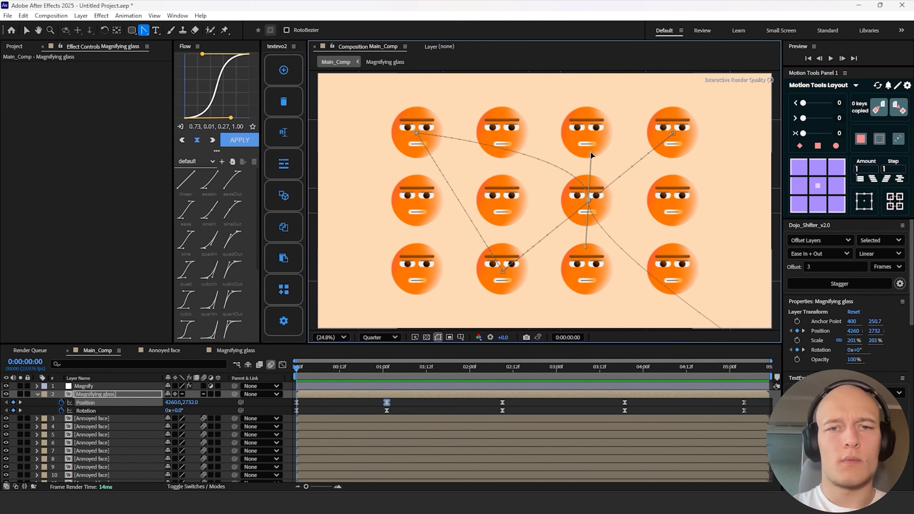
{"action": "left_click_drag", "start_coordinate": [591, 155], "coordinate": [588, 161]}
{"action": "left_click_drag", "start_coordinate": [413, 118], "coordinate": [408, 186]}
{"action": "left_click_drag", "start_coordinate": [503, 271], "coordinate": [598, 265]}
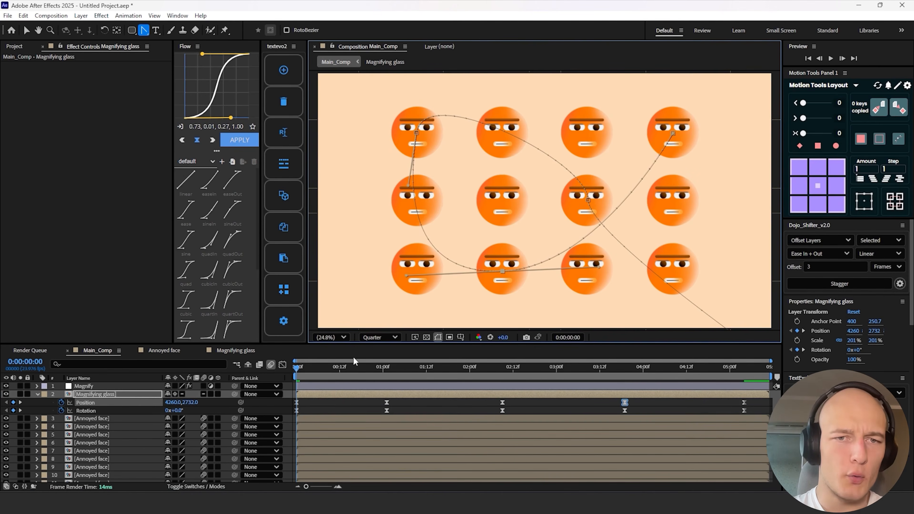
{"action": "left_click", "coordinate": [339, 403]}
{"action": "key", "text": "space"}
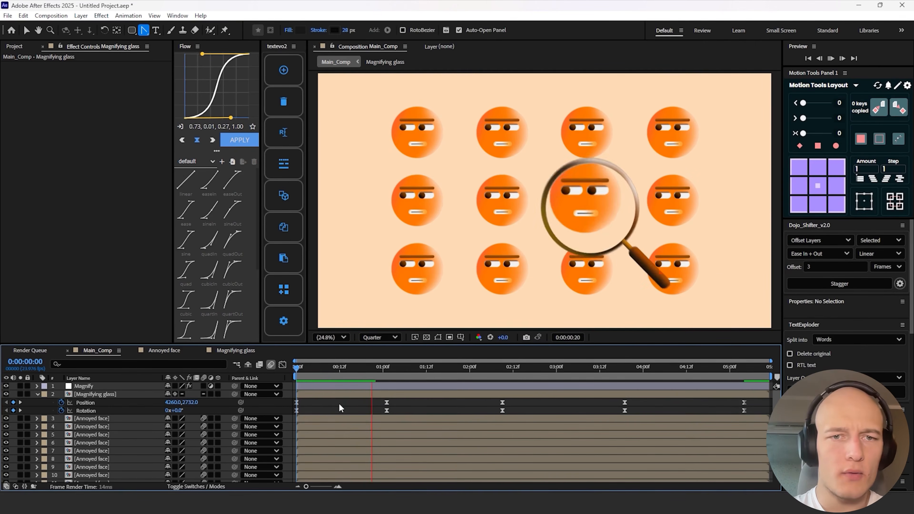
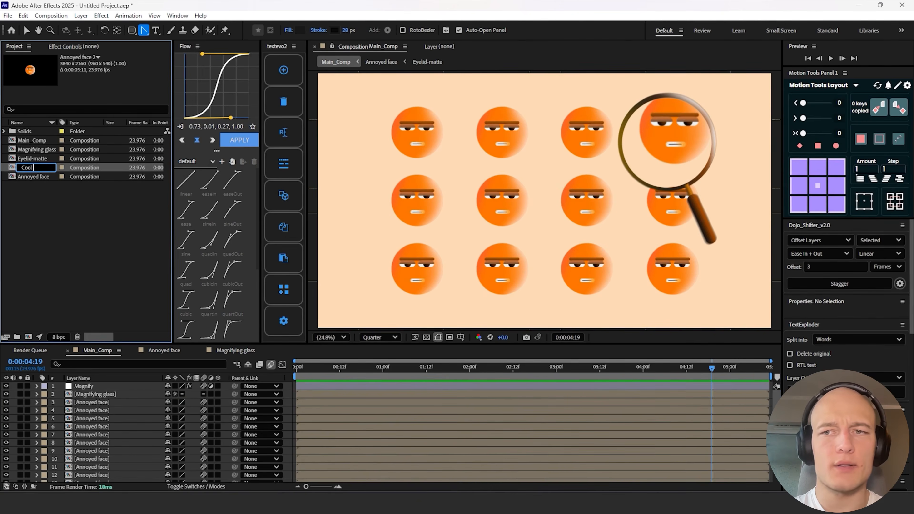
- Open the Cool guy face composition and recolor the Face layer's fill to a saturated green
{"action": "double_click", "coordinate": [31, 167]}
{"action": "left_click_drag", "start_coordinate": [484, 275], "coordinate": [486, 264]}
{"action": "left_click", "coordinate": [552, 193]}
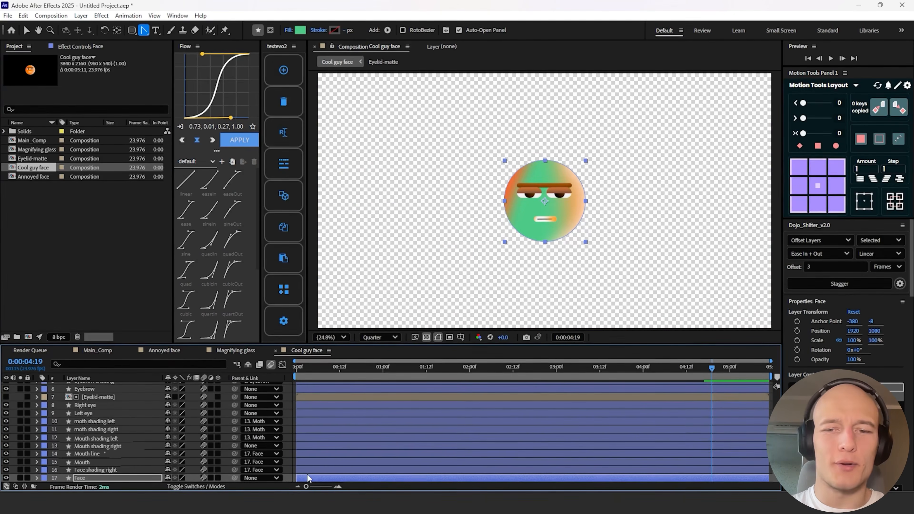
{"action": "left_click", "coordinate": [301, 32]}
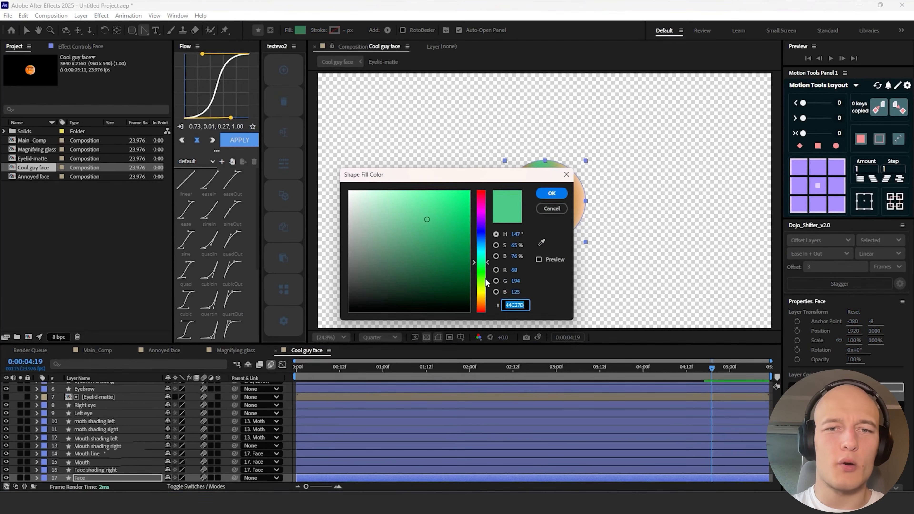
{"action": "mouse_move", "coordinate": [481, 263]}
{"action": "left_mouse_down"}
{"action": "mouse_move", "coordinate": [484, 275]}
{"action": "mouse_move", "coordinate": [473, 242]}
{"action": "left_mouse_up"}
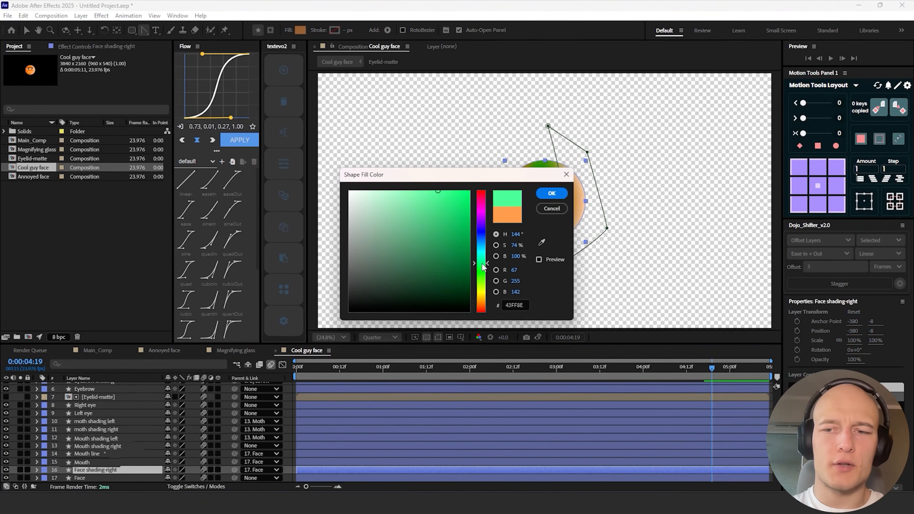
- Change the fill of the Face shading-right layer to a bright green
{"action": "left_click_drag", "start_coordinate": [483, 266], "coordinate": [483, 274]}
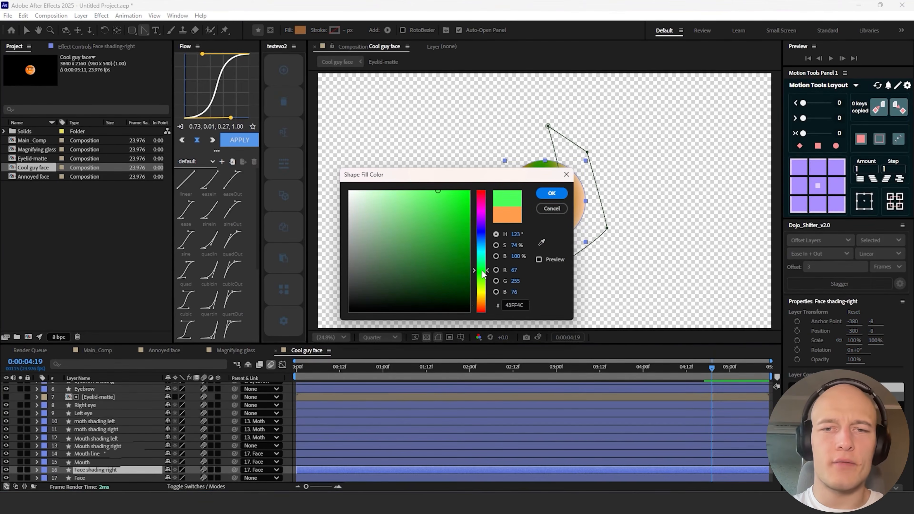
{"action": "left_click_drag", "start_coordinate": [469, 235], "coordinate": [474, 240]}
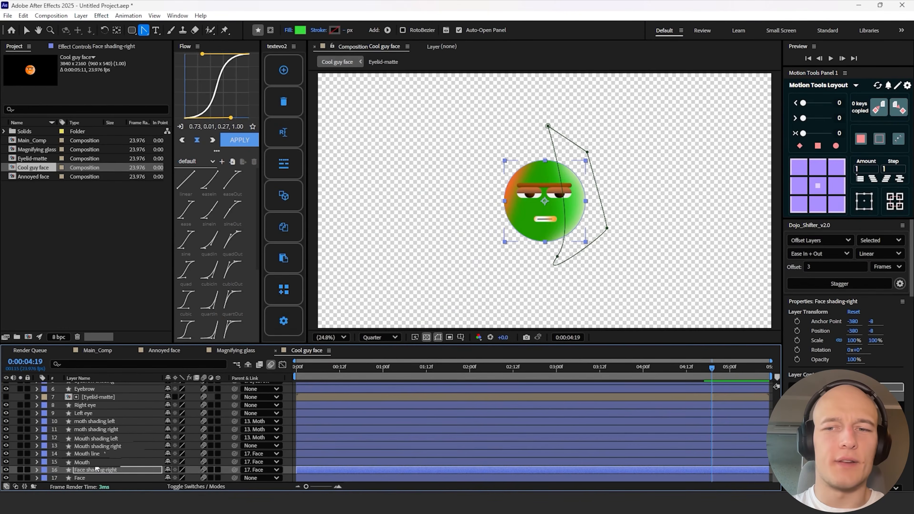
{"action": "left_click", "coordinate": [96, 464]}
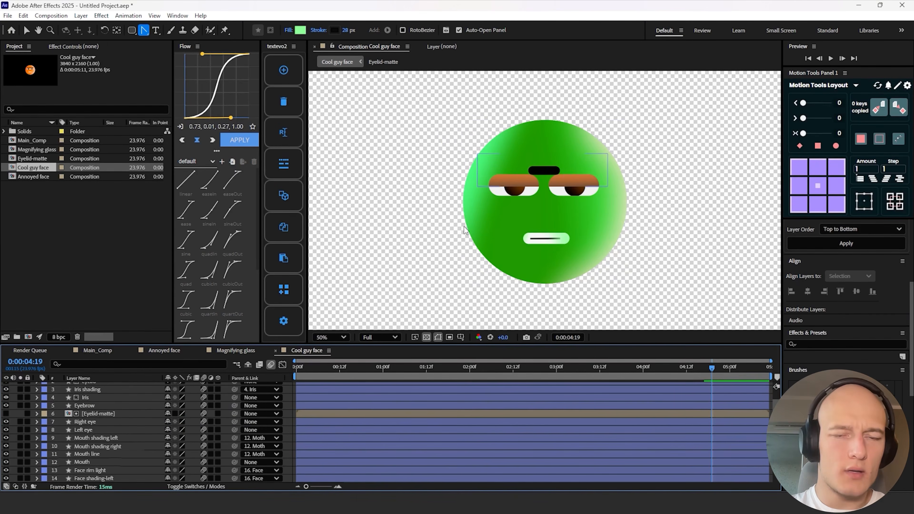
- Rotate the Eyebrow layer to 18°
{"action": "left_click", "coordinate": [95, 405]}
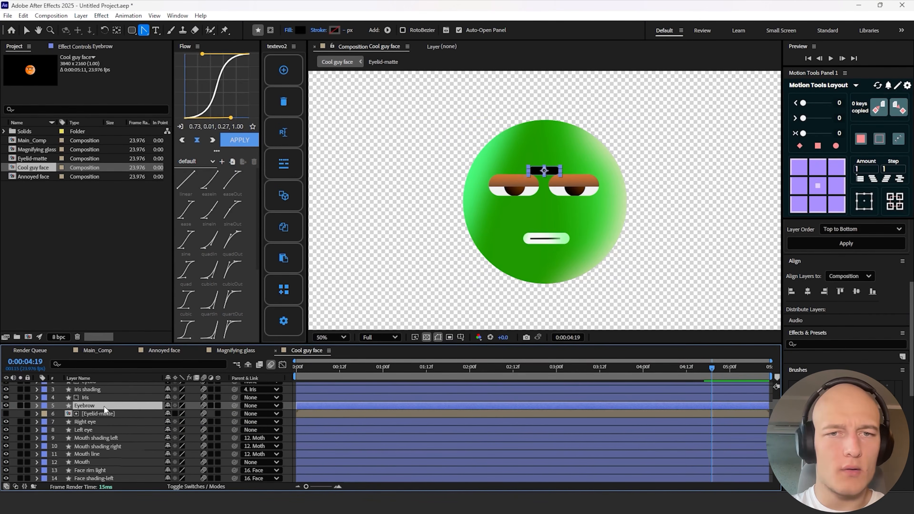
{"action": "key", "text": "r"}
{"action": "left_click_drag", "start_coordinate": [176, 414], "coordinate": [181, 414]}
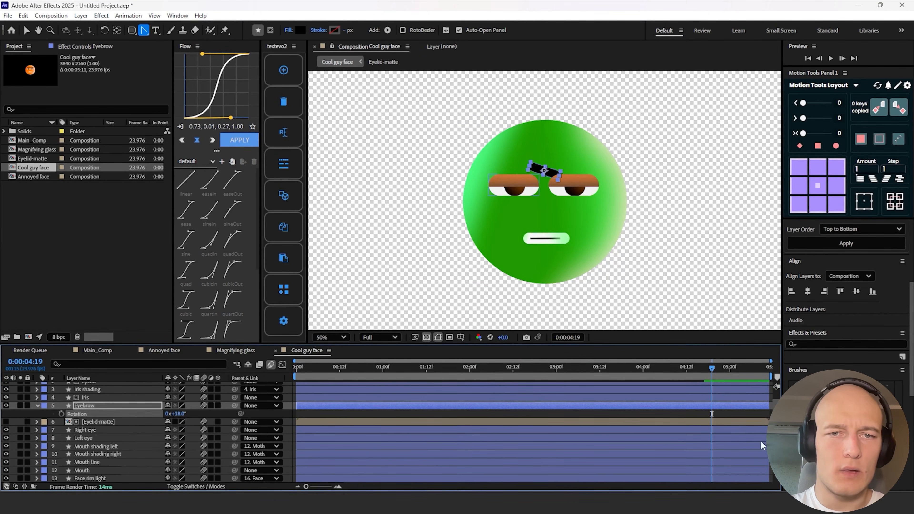
- Delete the eyelid and eyelid shading layers from the Cool guy face
{"action": "scroll", "coordinate": [99, 394], "scroll_direction": "up", "scroll_amount": 2}
{"action": "left_click", "coordinate": [98, 394]}
{"action": "left_click", "coordinate": [108, 387], "text": "shift"}
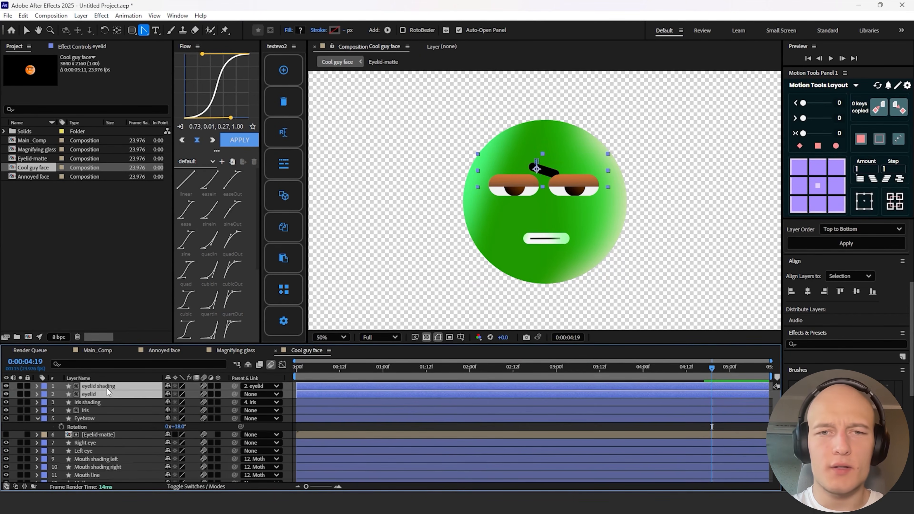
{"action": "key", "text": "Delete"}
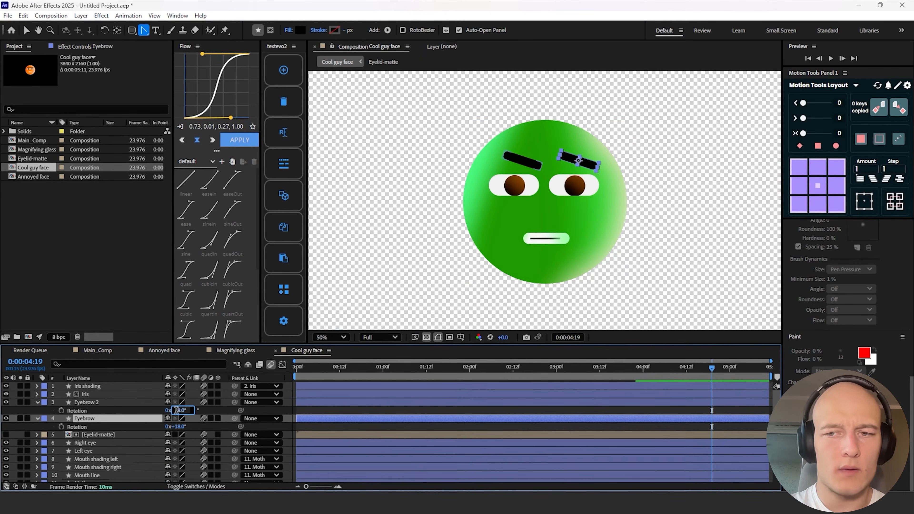
- Set the Eyebrow 2 layer's rotation to -18° to mirror the other eyebrow
{"action": "left_click", "coordinate": [178, 410]}
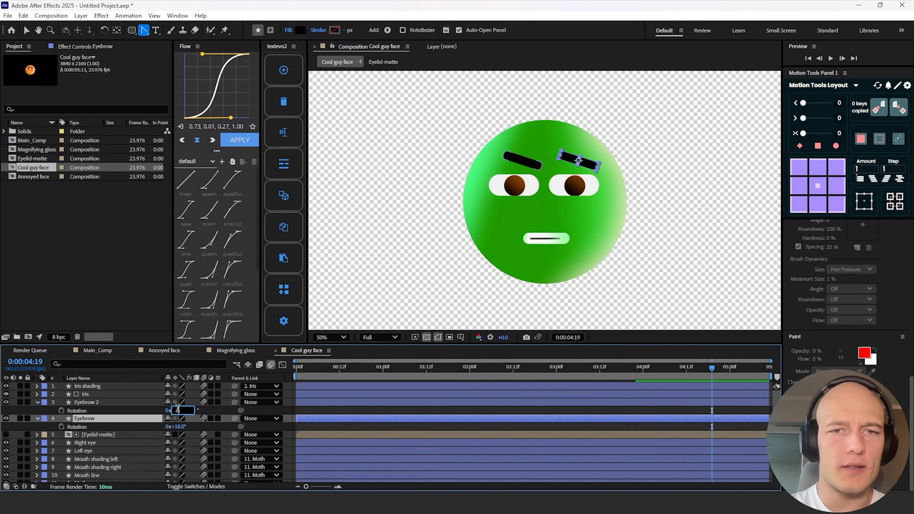
{"action": "type", "text": "-18"}
{"action": "key", "text": "Return"}
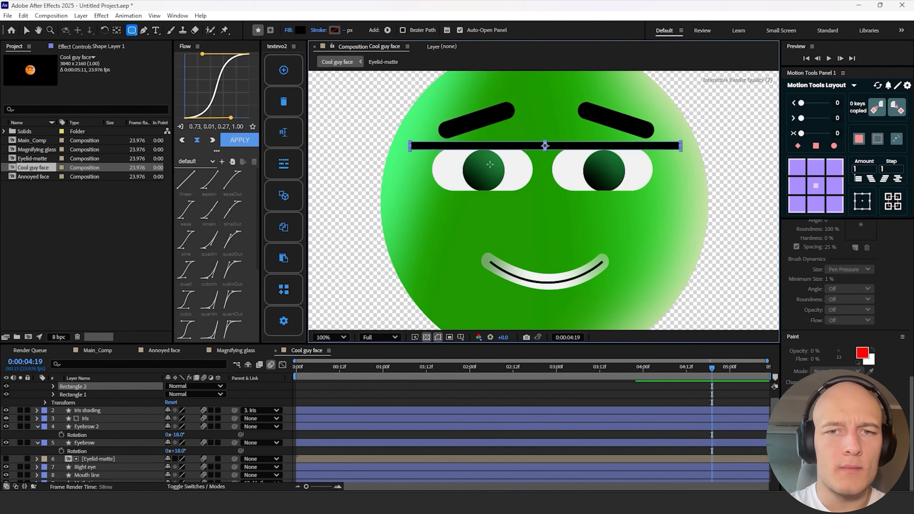
- Draw a black rounded-rectangle lens over each eye below the glasses bar and resize both lenses to cover the eyes
{"action": "mouse_move", "coordinate": [433, 148]}
{"action": "left_mouse_down"}
{"action": "mouse_move", "coordinate": [504, 168]}
{"action": "mouse_move", "coordinate": [532, 193]}
{"action": "mouse_move", "coordinate": [522, 194]}
{"action": "left_mouse_up"}
{"action": "key", "text": "ctrl+z"}
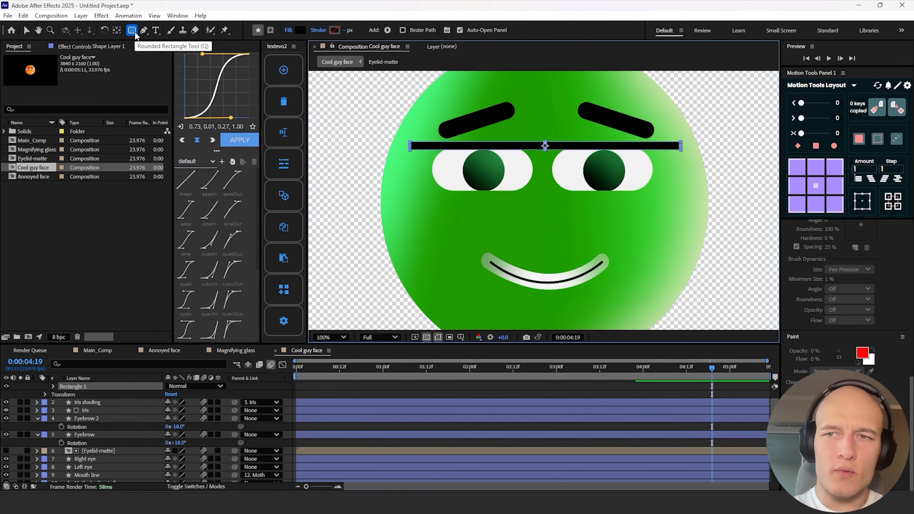
{"action": "left_click_drag", "start_coordinate": [132, 31], "coordinate": [161, 42]}
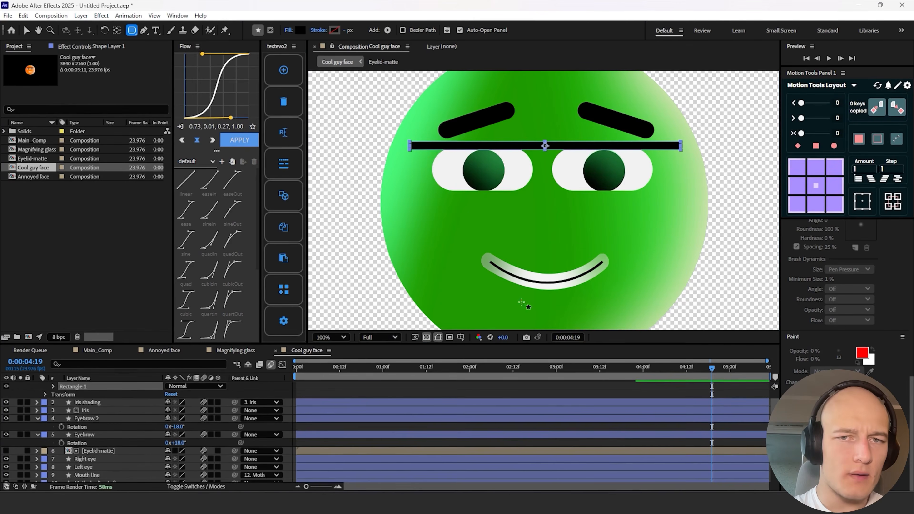
{"action": "scroll", "coordinate": [528, 372], "scroll_direction": "up", "scroll_amount": 2}
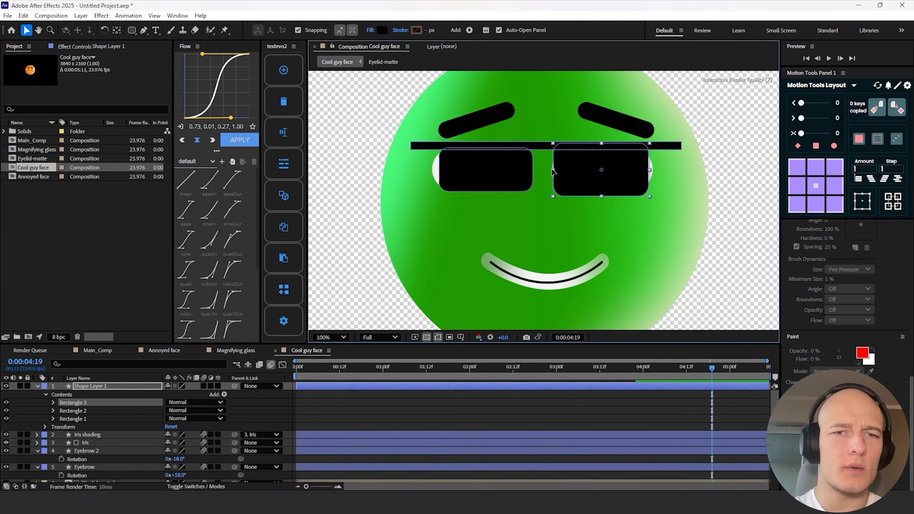
{"action": "left_click_drag", "start_coordinate": [553, 172], "coordinate": [549, 172]}
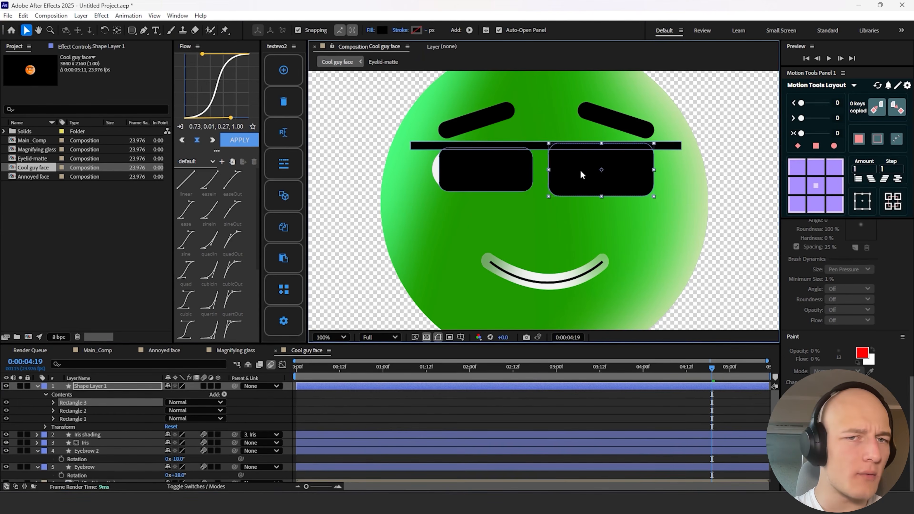
{"action": "left_click", "coordinate": [502, 193]}
{"action": "left_click_drag", "start_coordinate": [440, 174], "coordinate": [431, 174]}
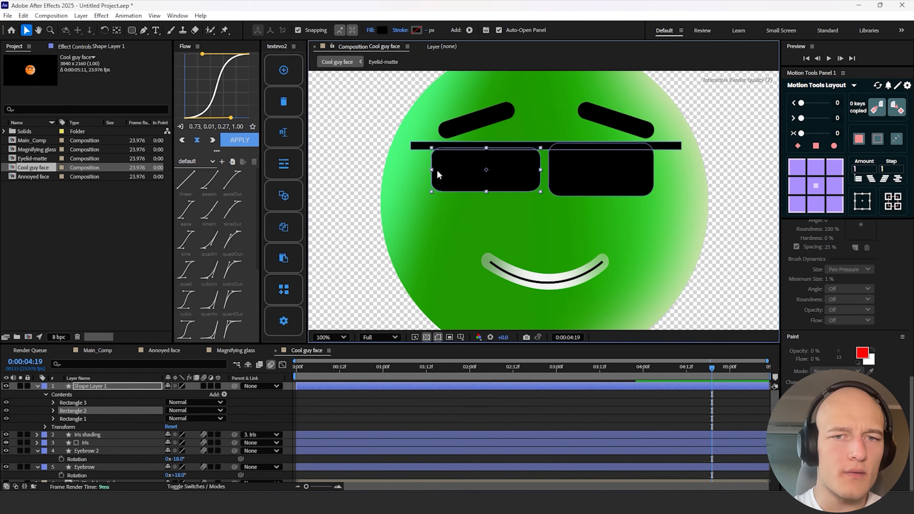
{"action": "left_click_drag", "start_coordinate": [487, 192], "coordinate": [486, 196]}
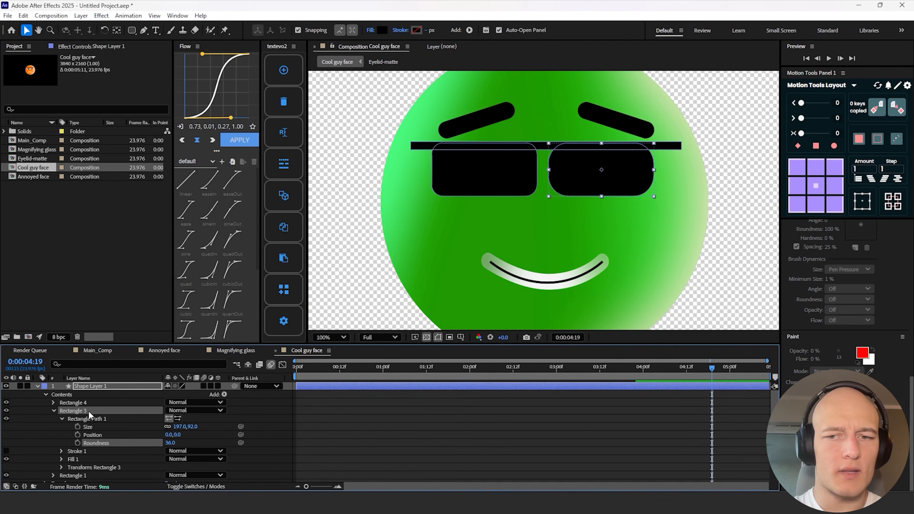
- Set the roundness of Rectangle 1, the thin bar of the glasses, to 36
{"action": "left_click", "coordinate": [54, 410]}
{"action": "left_click", "coordinate": [72, 419]}
{"action": "left_click", "coordinate": [54, 418]}
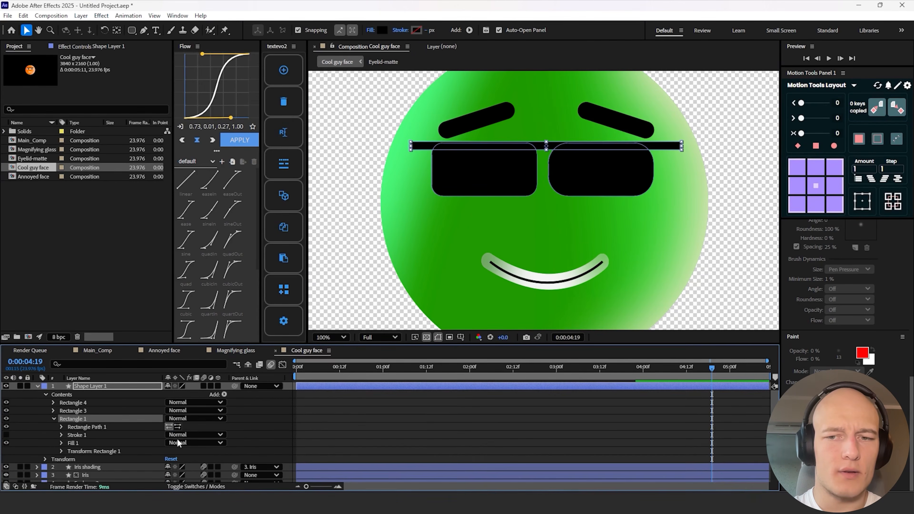
{"action": "left_click", "coordinate": [61, 427]}
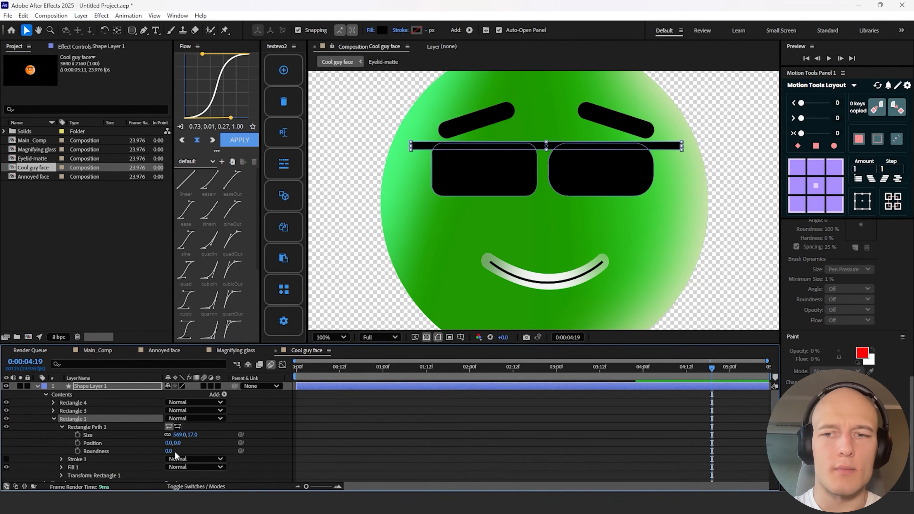
{"action": "left_click", "coordinate": [168, 450]}
{"action": "type", "text": "36"}
{"action": "key", "text": "Return"}
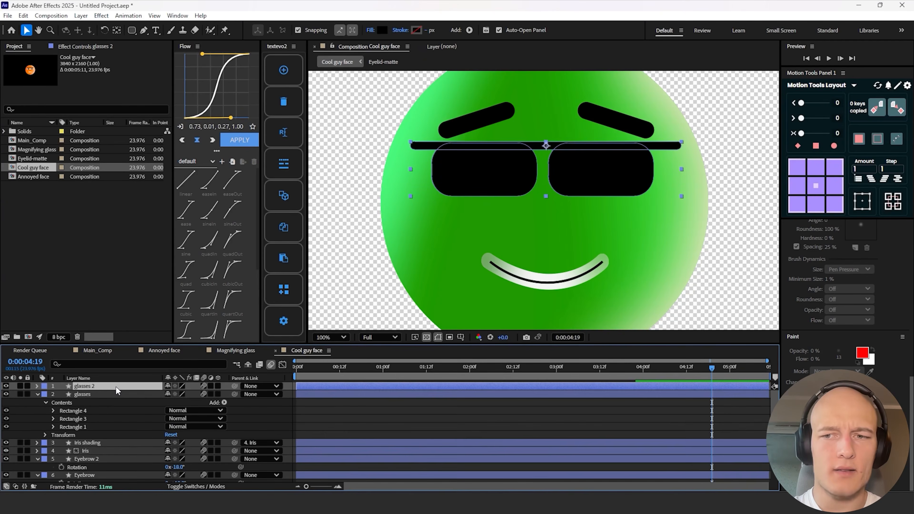
- Rename the duplicated glasses layer as "glasses shading right"
{"action": "key", "text": "Return"}
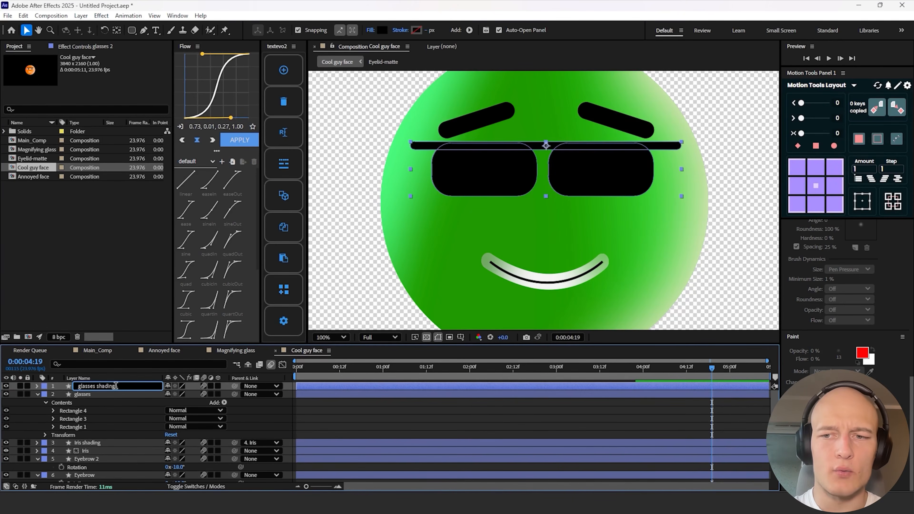
{"action": "type", "text": "shading right"}
{"action": "key", "text": "Return"}
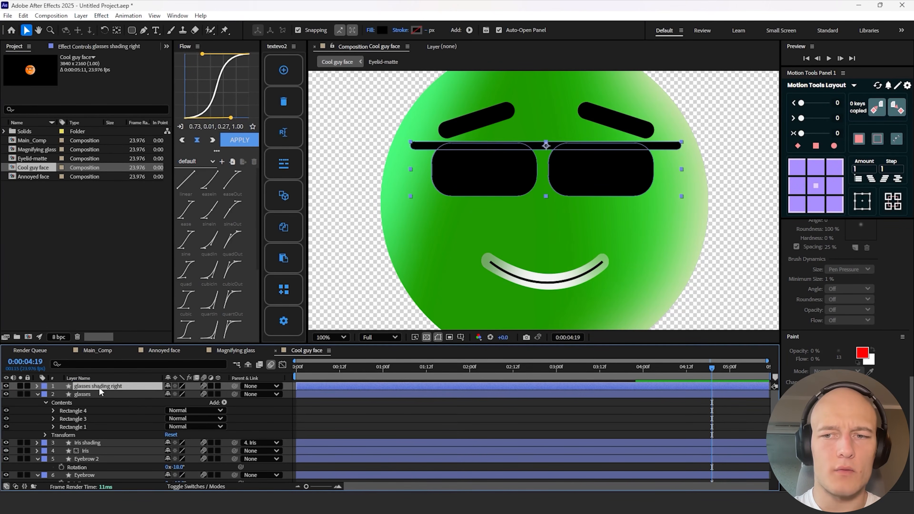
- Change the fill of the glasses shading right layer from black to dark green
{"action": "left_click", "coordinate": [383, 30]}
{"action": "left_click_drag", "start_coordinate": [478, 294], "coordinate": [479, 225]}
{"action": "left_click_drag", "start_coordinate": [483, 285], "coordinate": [483, 278]}
{"action": "left_click_drag", "start_coordinate": [461, 224], "coordinate": [473, 247]}
{"action": "left_click", "coordinate": [549, 194]}
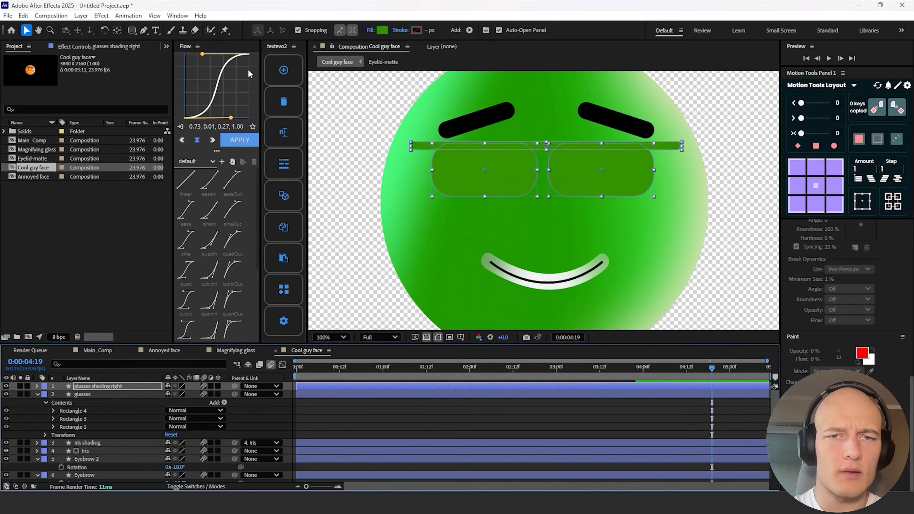
- Draw a closed Pen mask on the glasses shading right layer around the outer part of the right lens, curving its inner edge
{"action": "key", "text": "g"}
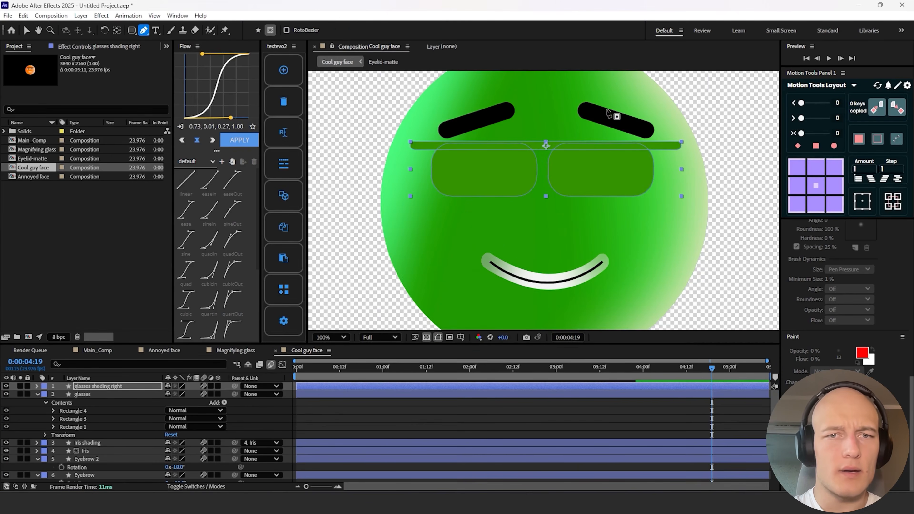
{"action": "left_click", "coordinate": [602, 86]}
{"action": "left_click_drag", "start_coordinate": [616, 204], "coordinate": [598, 239]}
{"action": "left_click", "coordinate": [661, 230]}
{"action": "left_click", "coordinate": [714, 179]}
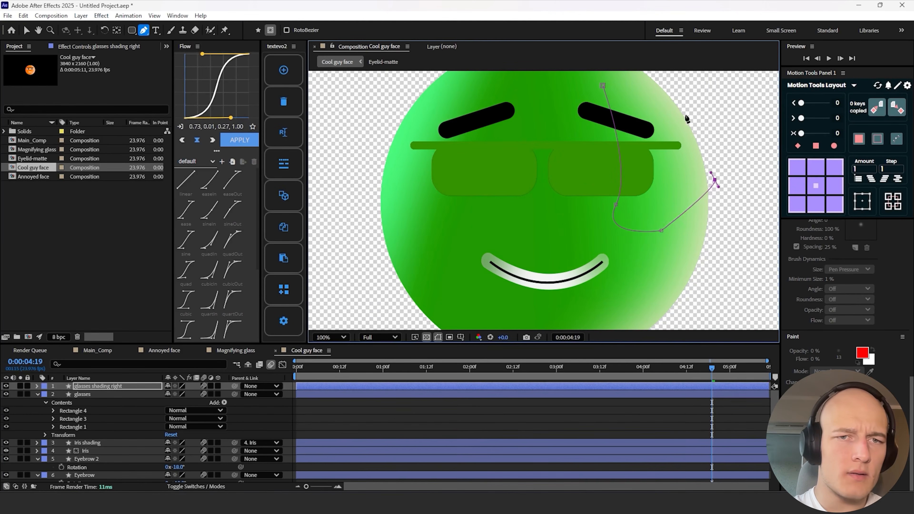
{"action": "left_click", "coordinate": [685, 114]}
{"action": "left_click", "coordinate": [602, 86]}
- Feather the mask on glasses shading right and move its lower inner point outward toward the edge of the right lens
{"action": "key", "text": "m"}
{"action": "key", "text": "m"}
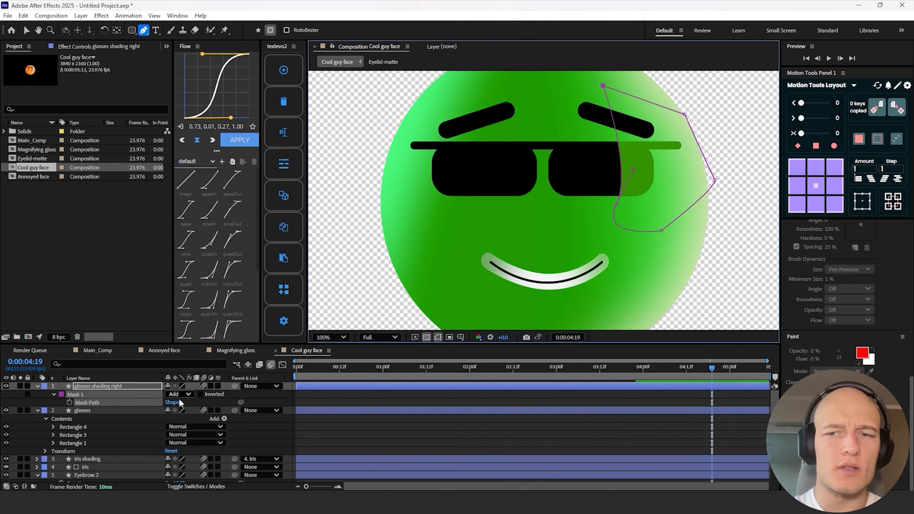
{"action": "mouse_move", "coordinate": [185, 411]}
{"action": "left_mouse_down"}
{"action": "mouse_move", "coordinate": [231, 403]}
{"action": "mouse_move", "coordinate": [216, 405]}
{"action": "left_mouse_up"}
{"action": "key", "text": "u"}
{"action": "left_click_drag", "start_coordinate": [618, 206], "coordinate": [639, 203]}
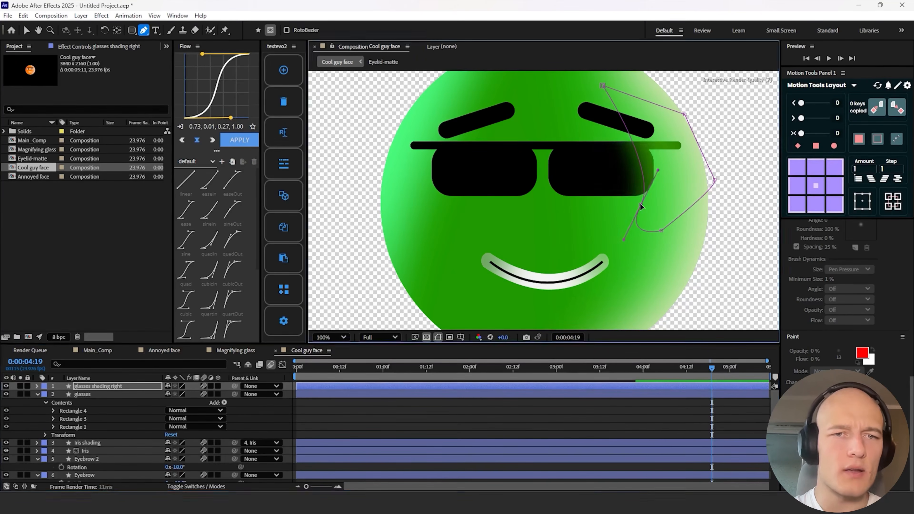
- Duplicate the glasses shading right layer and name the copy "glasses shading Left"
{"action": "key", "text": "ctrl+d"}
{"action": "key", "text": "Return"}
{"action": "key", "text": "Right"}
{"action": "key", "text": "BackSpace"}
{"action": "key", "text": "BackSpace"}
{"action": "key", "text": "BackSpace"}
{"action": "key", "text": "BackSpace"}
{"action": "key", "text": "BackSpace"}
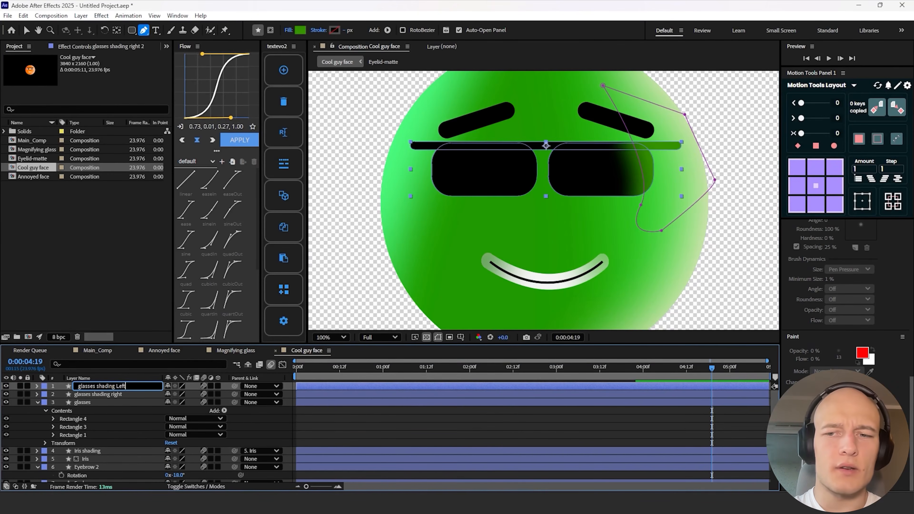
{"action": "key", "text": "Return"}
{"action": "key", "text": "v"}
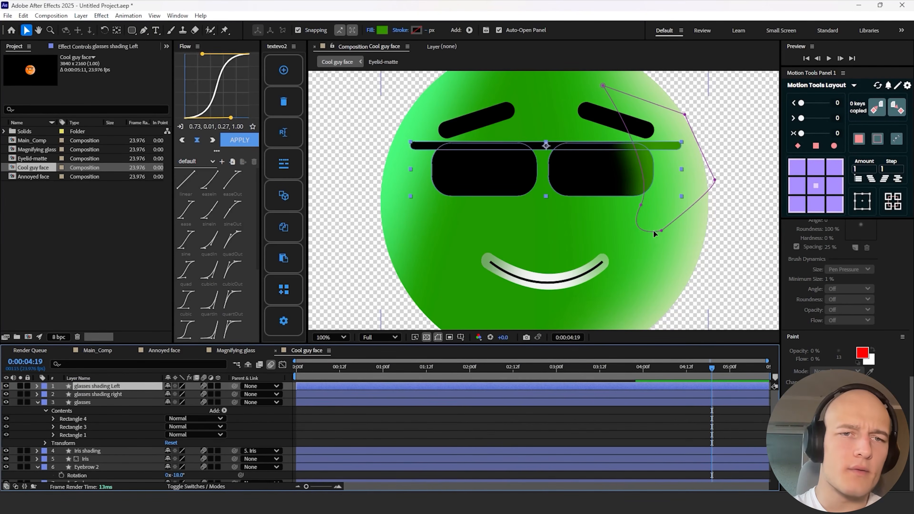
- Move the mask on glasses shading Left so that it covers the outer part of the left lens
{"action": "double_click", "coordinate": [642, 185]}
{"action": "left_click_drag", "start_coordinate": [644, 185], "coordinate": [391, 194]}
{"action": "left_click", "coordinate": [498, 426]}
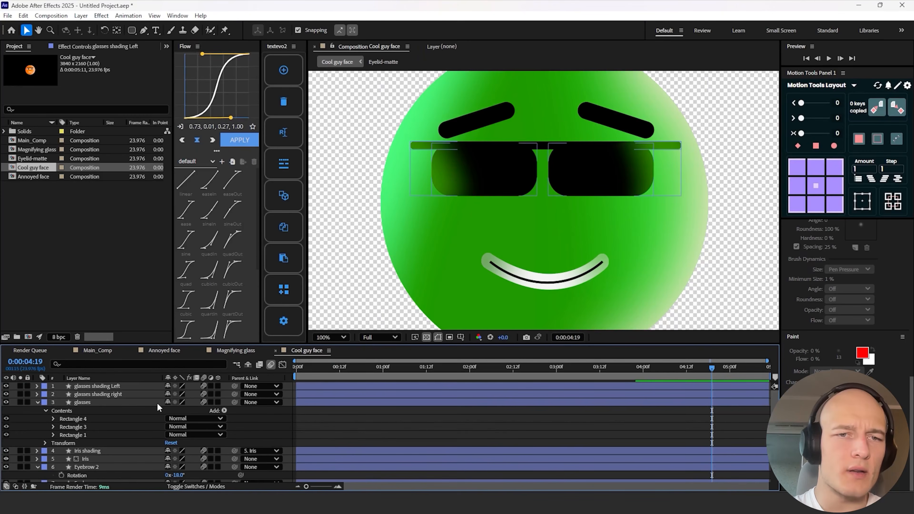
- Duplicate the glasses shading Left layer and name the copy "glasses track matte"
{"action": "left_click", "coordinate": [115, 388]}
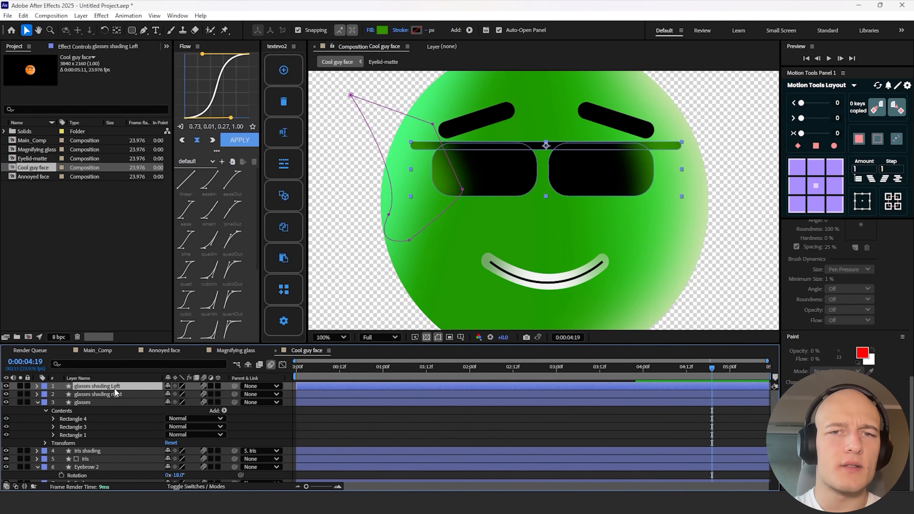
{"action": "key", "text": "ctrl+d"}
{"action": "key", "text": "Return"}
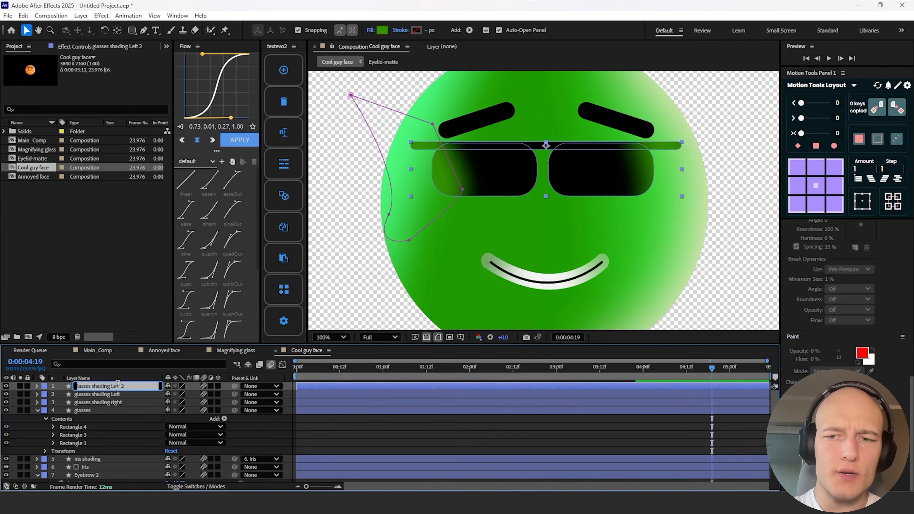
{"action": "type", "text": "glasses track"}
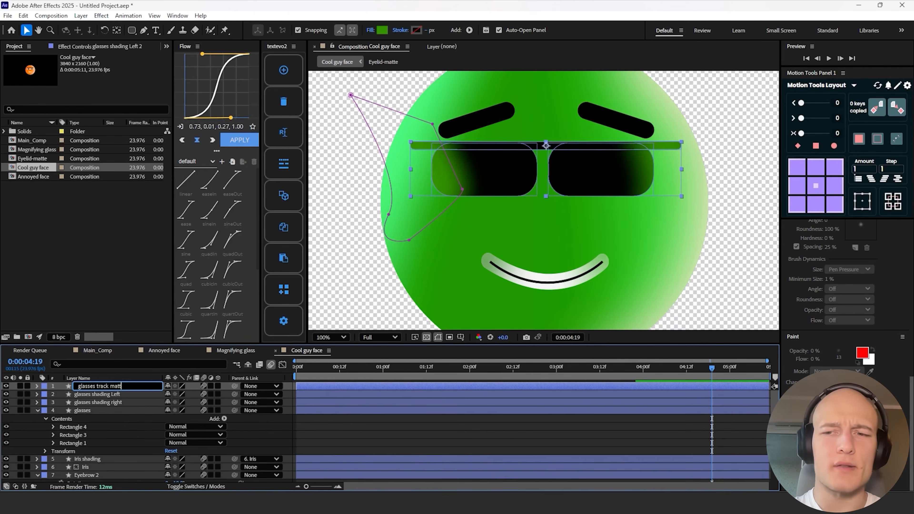
{"action": "key", "text": "Return"}
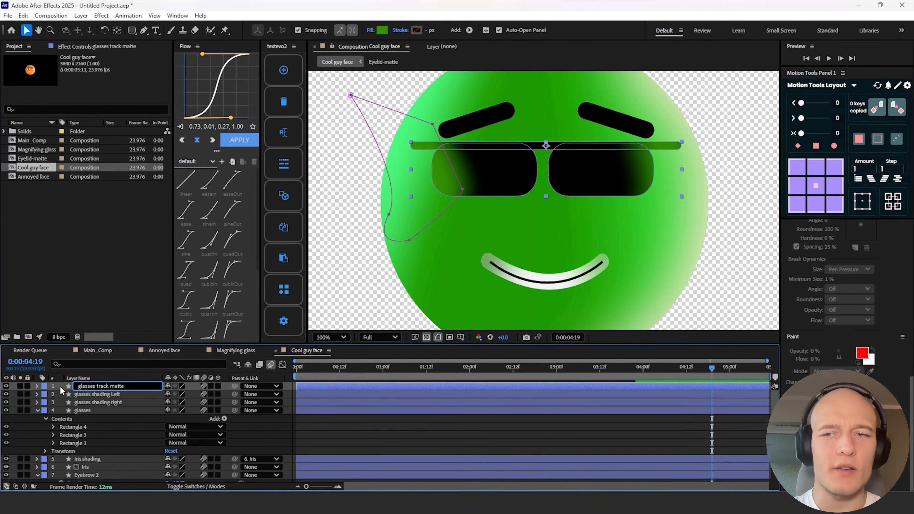
- Delete the Rectangle 1 frame bar from the glasses track matte layer, keeping only the two lens shapes
{"action": "left_click", "coordinate": [37, 386]}
{"action": "left_click", "coordinate": [45, 395]}
{"action": "left_click", "coordinate": [73, 419]}
{"action": "key", "text": "Delete"}
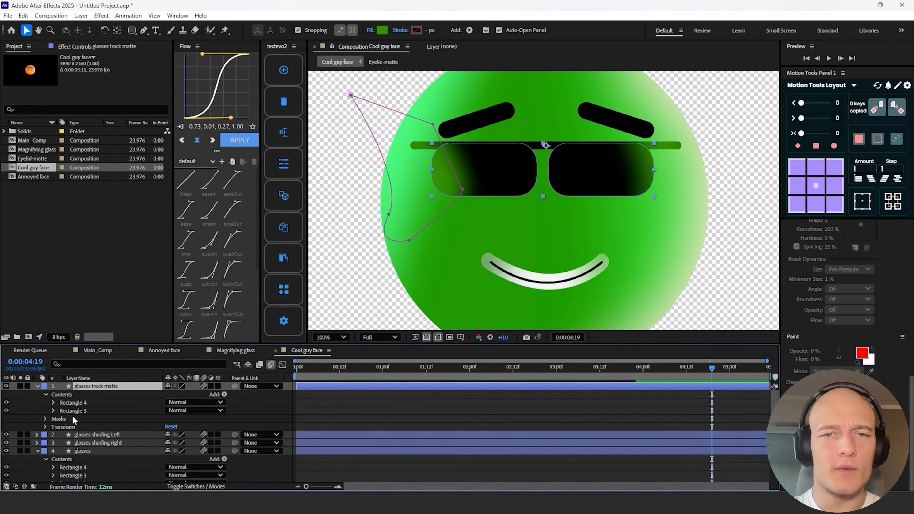
{"action": "left_click", "coordinate": [37, 386]}
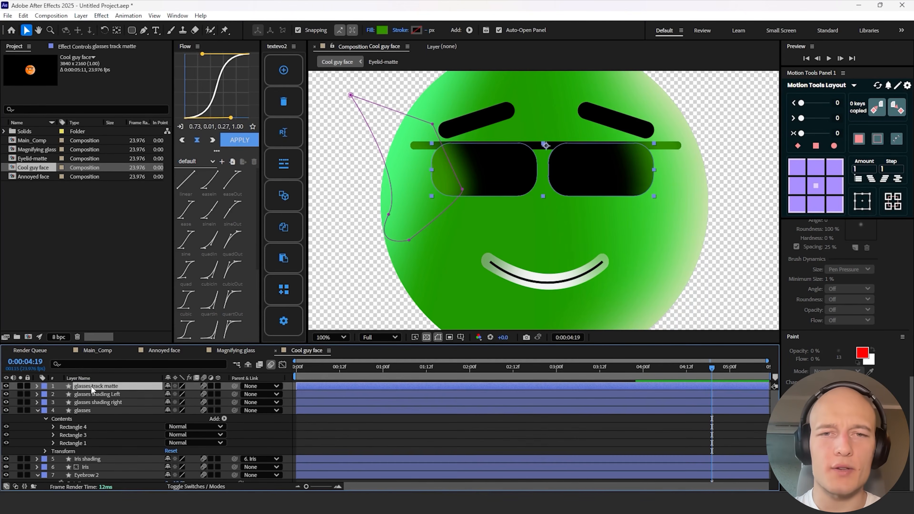
- Draw three vertical white bars of decreasing width across the left lens on a new shape layer named "reflexions"
{"action": "left_click", "coordinate": [324, 422]}
{"action": "left_click", "coordinate": [132, 31]}
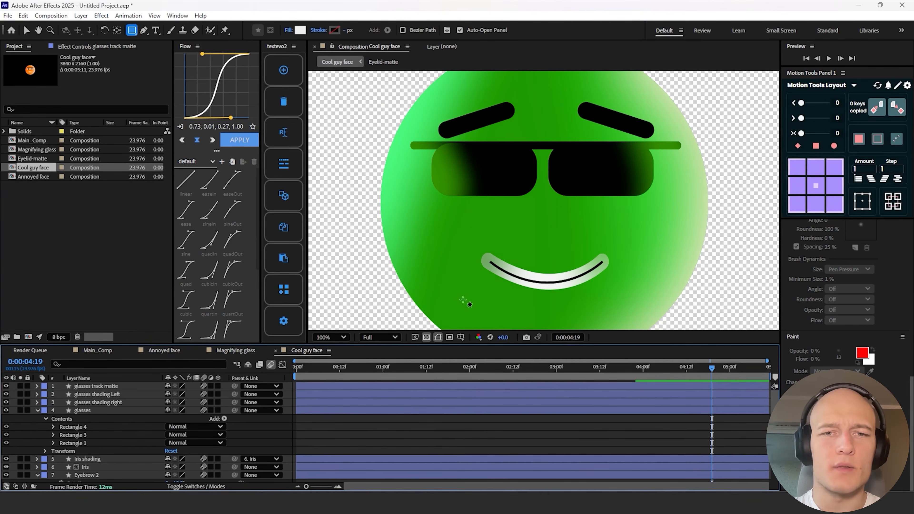
{"action": "mouse_move", "coordinate": [498, 124]}
{"action": "left_mouse_down"}
{"action": "mouse_move", "coordinate": [508, 225]}
{"action": "mouse_move", "coordinate": [521, 224]}
{"action": "left_mouse_up"}
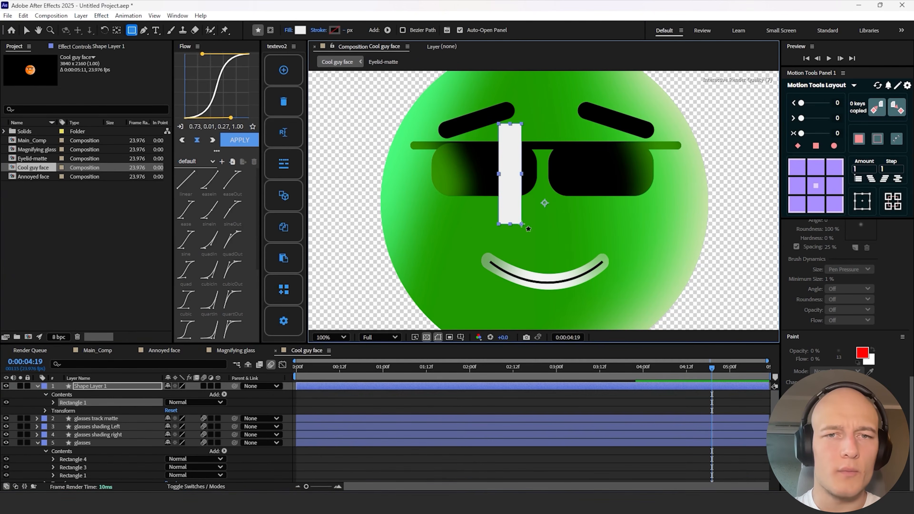
{"action": "left_click_drag", "start_coordinate": [527, 123], "coordinate": [535, 225]}
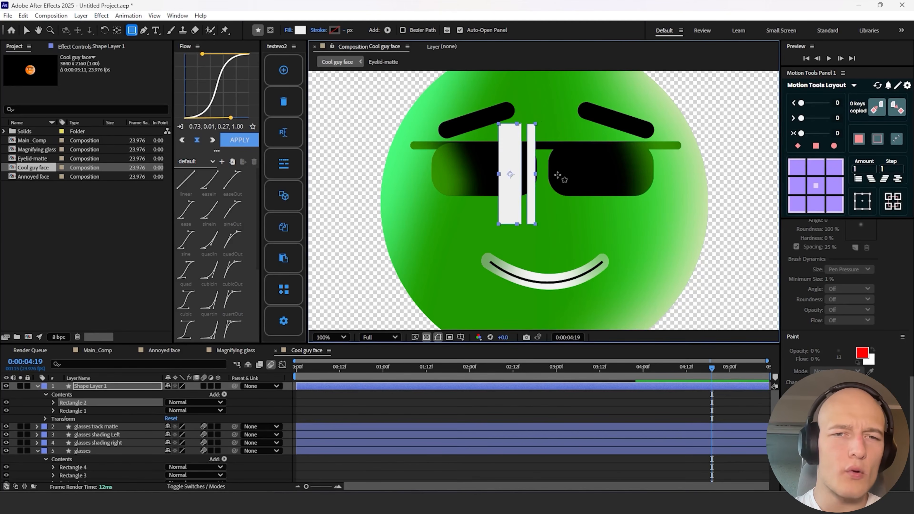
{"action": "left_click_drag", "start_coordinate": [540, 124], "coordinate": [544, 225]}
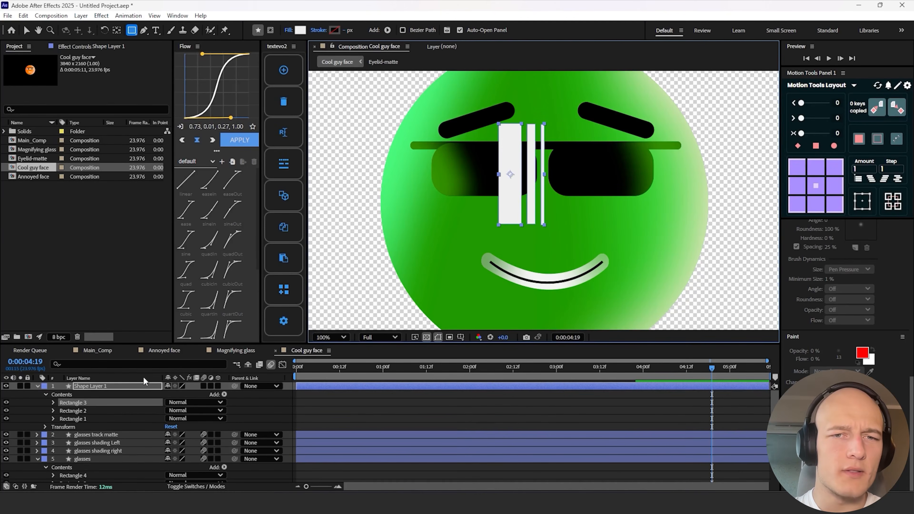
{"action": "left_click", "coordinate": [126, 387]}
{"action": "type", "text": "reflexions"}
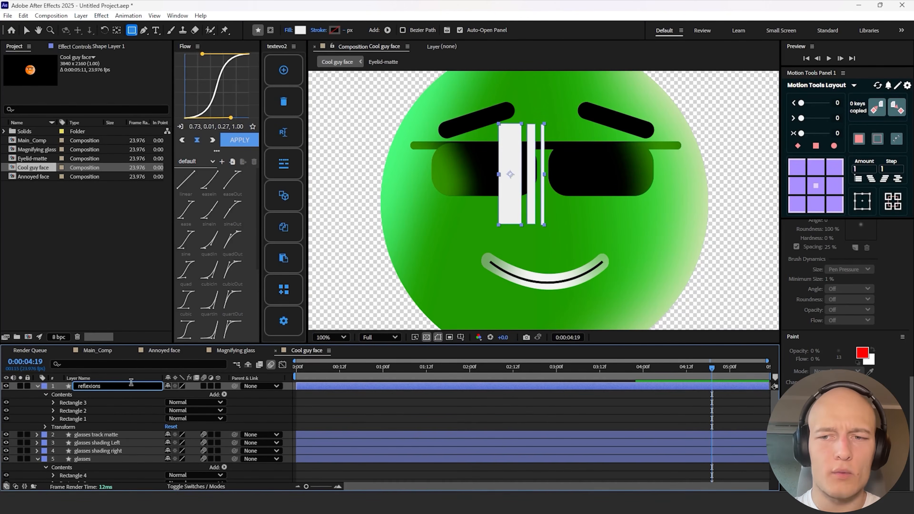
{"action": "key", "text": "Return"}
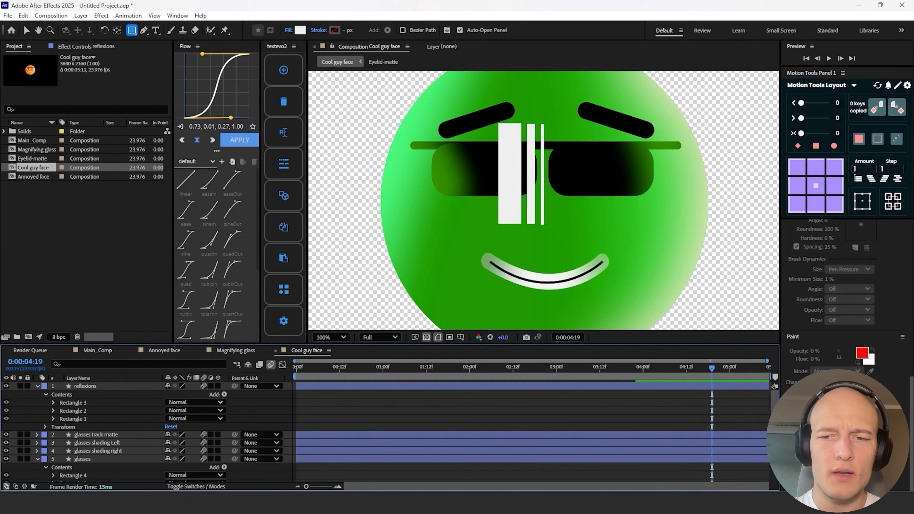
- Pre-compose the glasses track matte layer as "glasses track matte" and assign it as the track matte of reflexions
{"action": "right_click", "coordinate": [107, 435]}
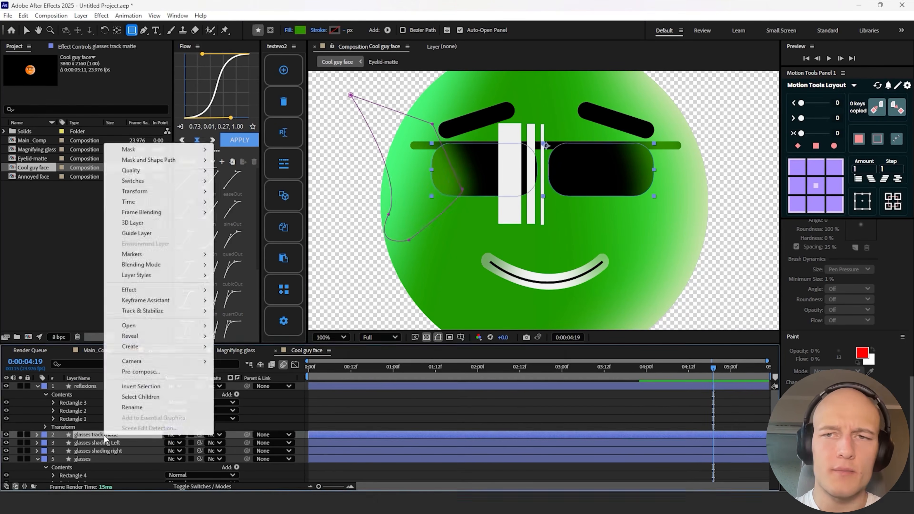
{"action": "left_click", "coordinate": [142, 372]}
{"action": "type", "text": "glasses trackmatte"}
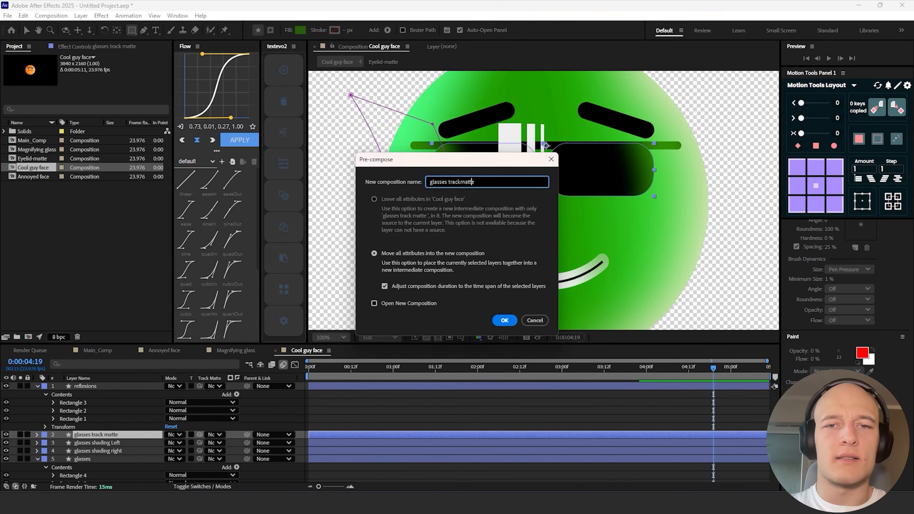
{"action": "key", "text": "Return"}
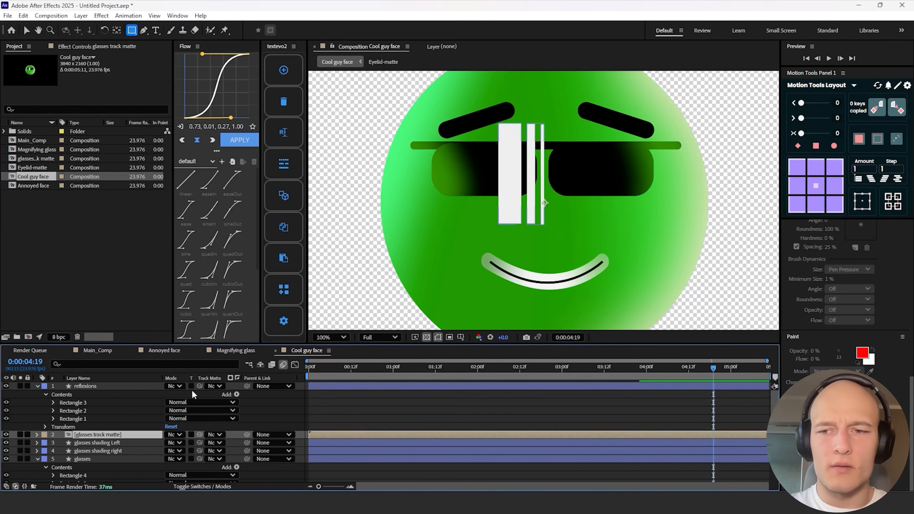
{"action": "left_click_drag", "start_coordinate": [199, 386], "coordinate": [123, 433]}
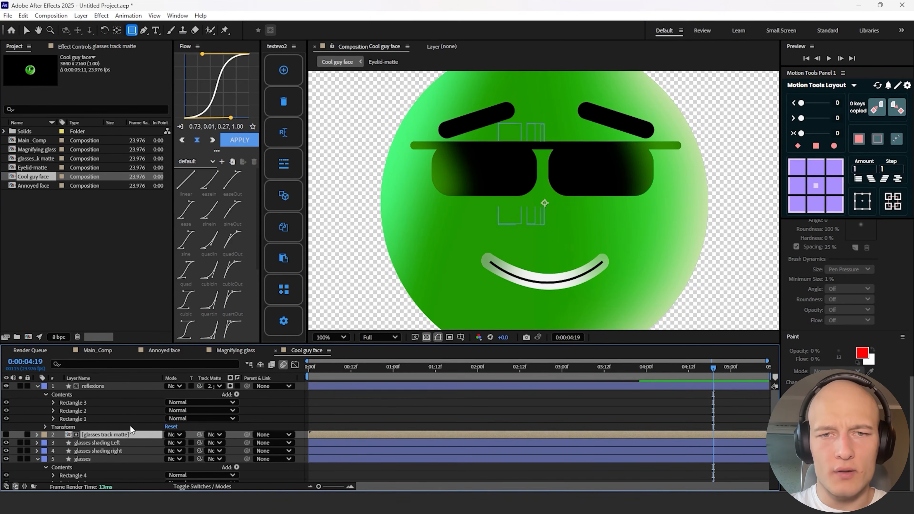
- Remove the mask from the lens shapes inside the glasses track matte composition and reassign it as the matte of reflexions
{"action": "double_click", "coordinate": [115, 430]}
{"action": "left_click", "coordinate": [118, 400]}
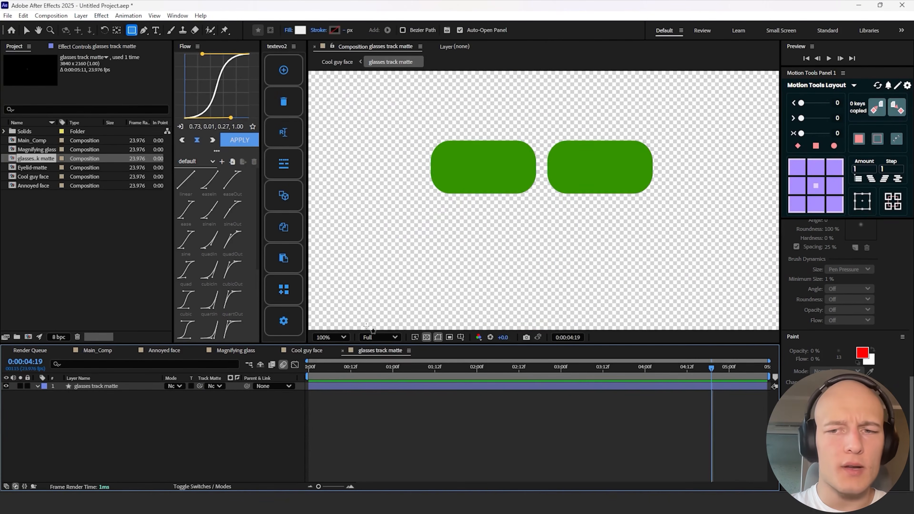
{"action": "key", "text": "Tab"}
{"action": "left_click", "coordinate": [290, 322]}
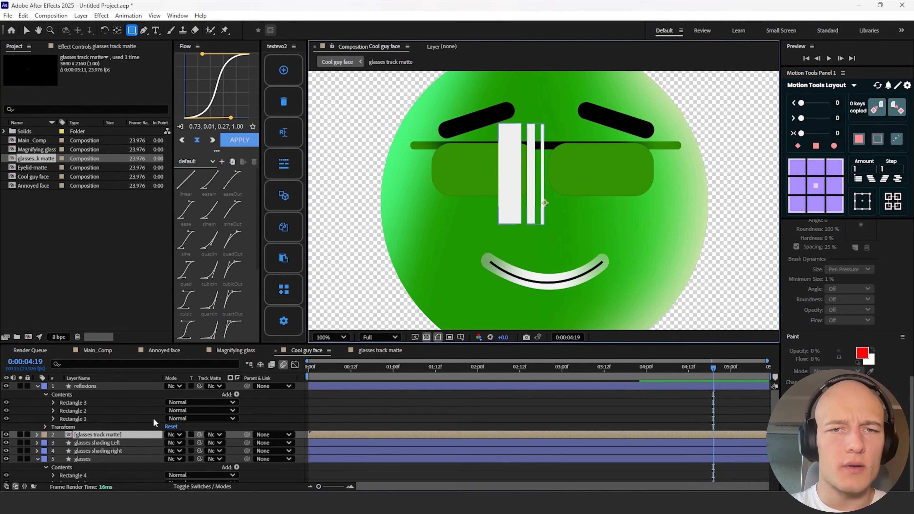
{"action": "left_click_drag", "start_coordinate": [200, 386], "coordinate": [121, 434]}
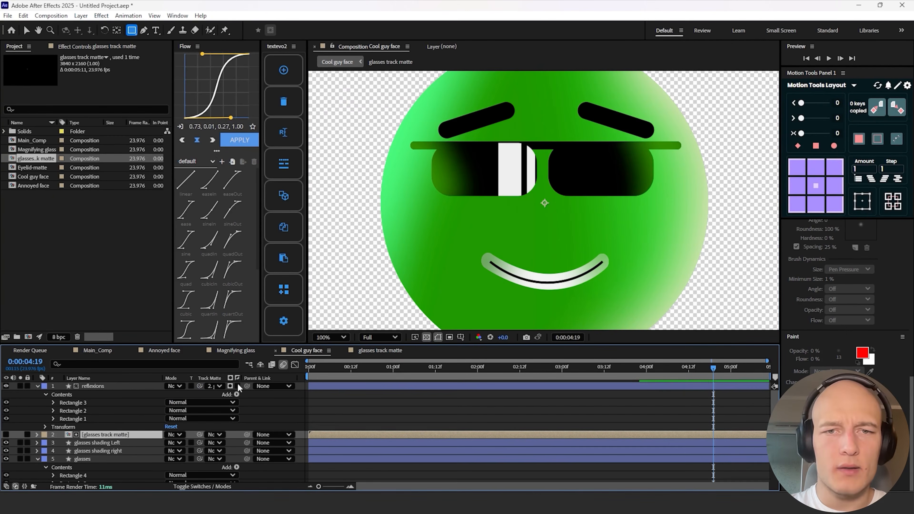
- Rotate the reflexions layer to -16.4° so the bars slant across the lens
{"action": "left_click", "coordinate": [93, 387]}
{"action": "key", "text": "r"}
{"action": "left_click_drag", "start_coordinate": [174, 395], "coordinate": [113, 409]}
- Give the reflexions layer a lightening blending mode and lower its opacity
{"action": "left_click", "coordinate": [190, 486]}
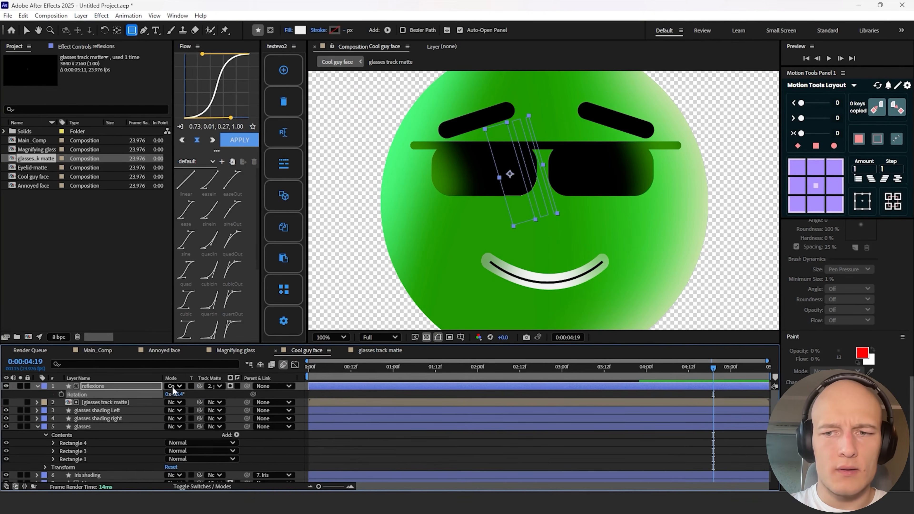
{"action": "left_click", "coordinate": [175, 387]}
{"action": "left_click", "coordinate": [214, 190]}
{"action": "key", "text": "t"}
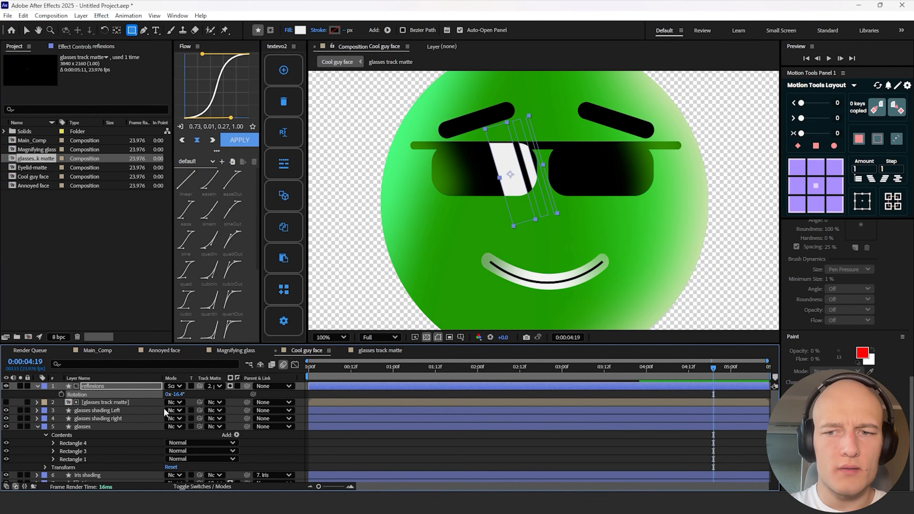
{"action": "left_click_drag", "start_coordinate": [170, 394], "coordinate": [137, 399]}
{"action": "key", "text": "t"}
- Keyframe the reflexions position from 1608, 1018.5 at the start to 2228, 1018.5 at 0:00:01:23, crossing both lenses
{"action": "key", "text": "v"}
{"action": "left_click_drag", "start_coordinate": [511, 224], "coordinate": [397, 224]}
{"action": "key", "text": "alt+shift+p"}
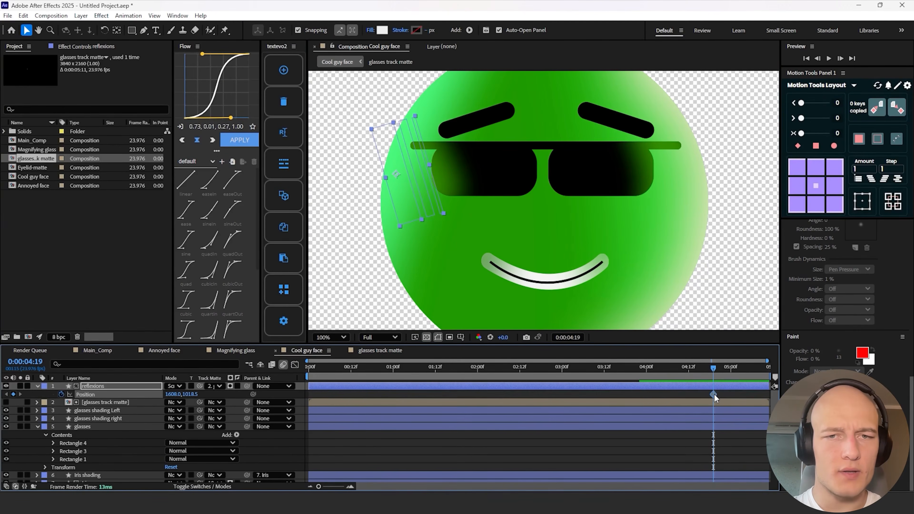
{"action": "left_click_drag", "start_coordinate": [712, 394], "coordinate": [309, 396]}
{"action": "left_click", "coordinate": [474, 368]}
{"action": "left_click_drag", "start_coordinate": [173, 394], "coordinate": [195, 393]}
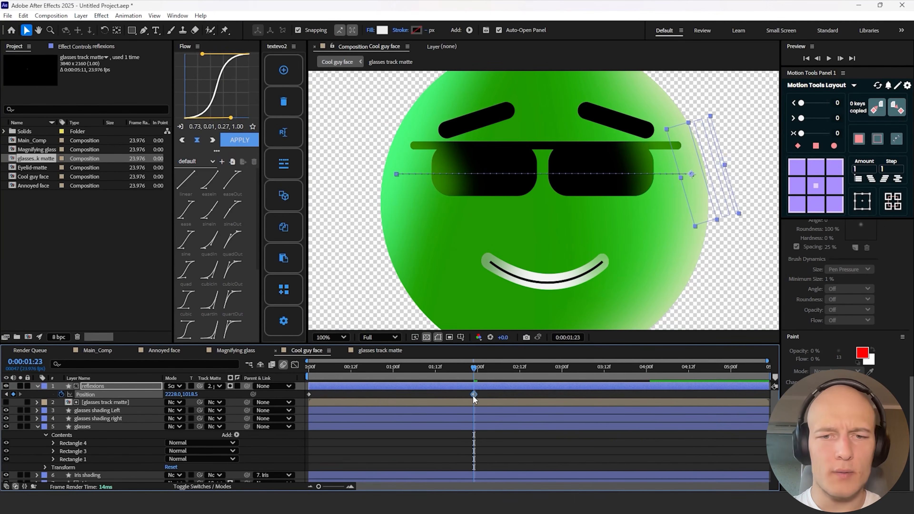
- Ease both reflexions position keyframes and extend their speed graph handles inward so the movement peaks midway
{"action": "left_click_drag", "start_coordinate": [484, 395], "coordinate": [284, 394]}
{"action": "left_click", "coordinate": [295, 364]}
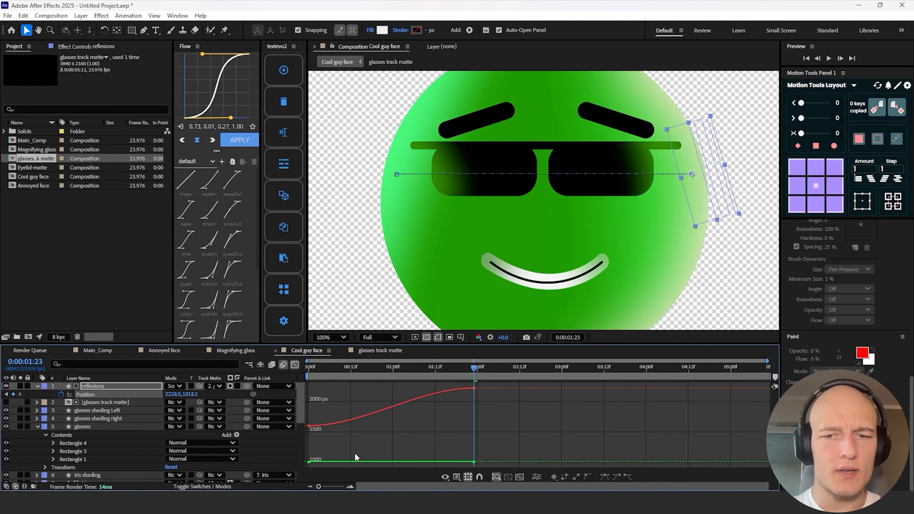
{"action": "right_click", "coordinate": [346, 437]}
{"action": "left_click", "coordinate": [382, 345]}
{"action": "left_click", "coordinate": [333, 424]}
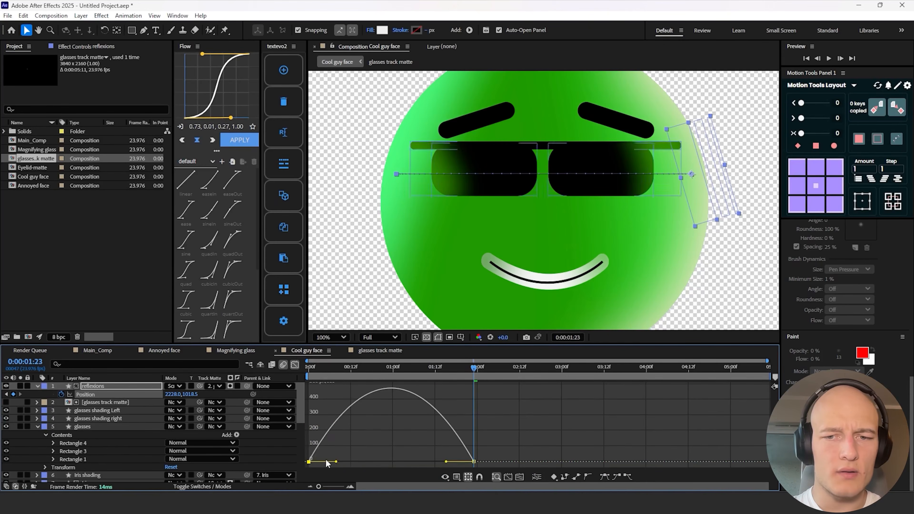
{"action": "left_click_drag", "start_coordinate": [336, 461], "coordinate": [353, 461]}
{"action": "left_click_drag", "start_coordinate": [446, 462], "coordinate": [423, 461]}
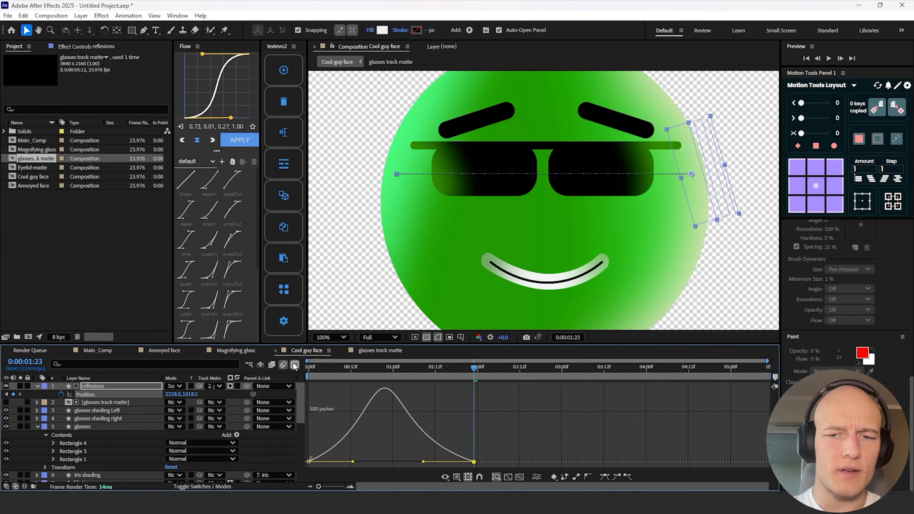
{"action": "left_click", "coordinate": [295, 364]}
{"action": "left_click", "coordinate": [397, 367]}
{"action": "key", "text": "u"}
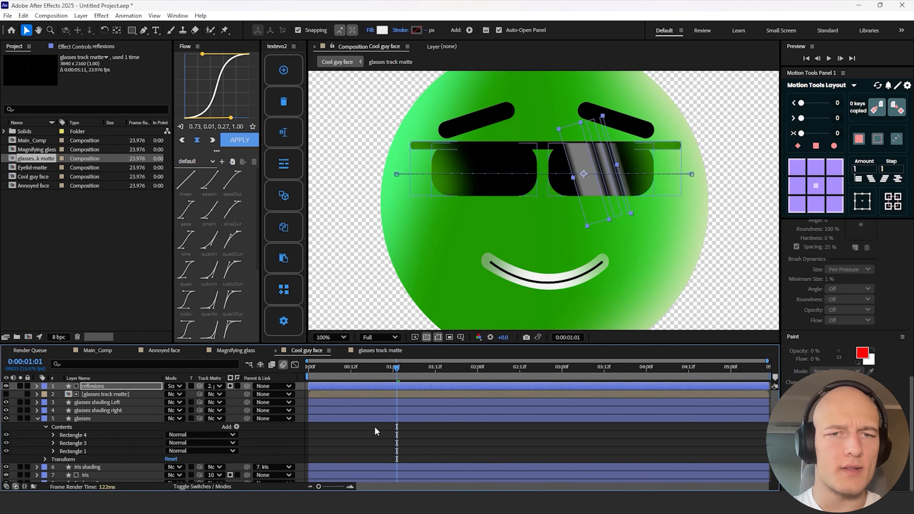
- Return to the first frame and collapse the properties of all layers in Cool guy face
{"action": "left_click", "coordinate": [305, 370]}
{"action": "key", "text": "ctrl+a"}
{"action": "key", "text": "u"}
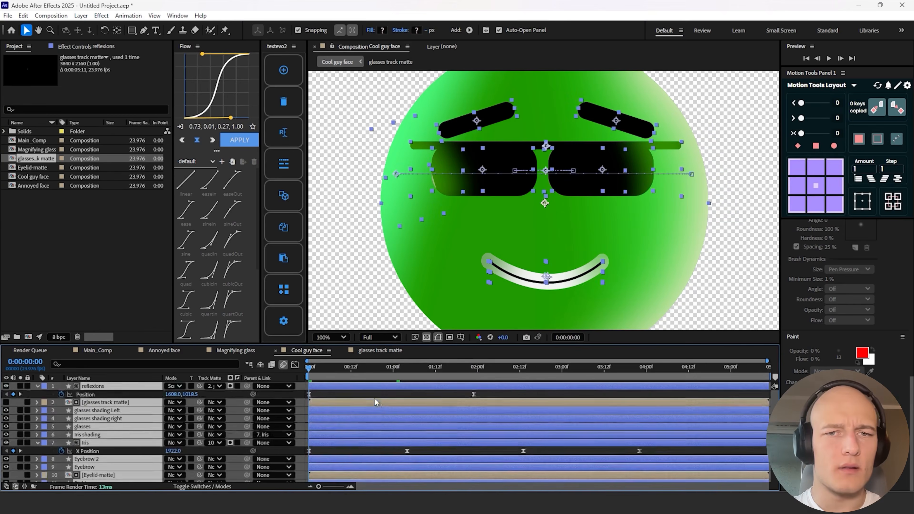
{"action": "key", "text": "u"}
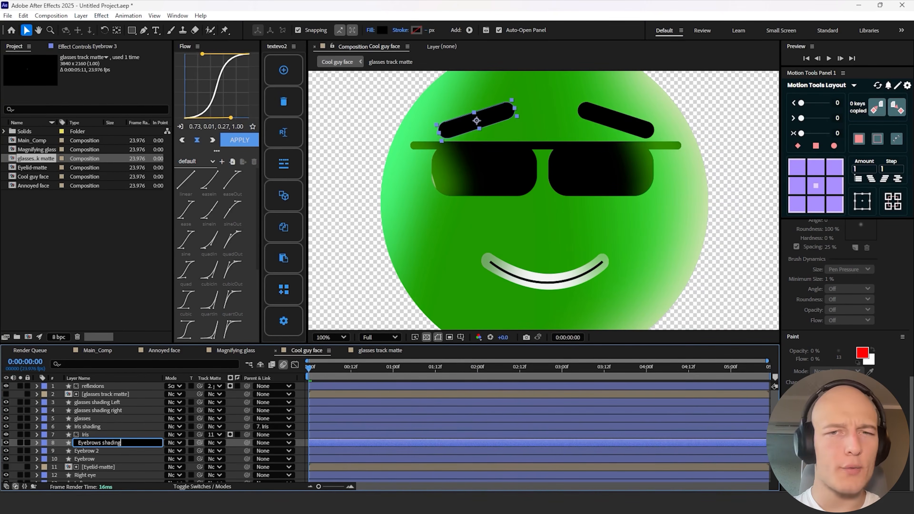
- Duplicate the Eyebrow 2 layer as "Eyebrows shading" and set the copy's fill to green
{"action": "key", "text": "Return"}
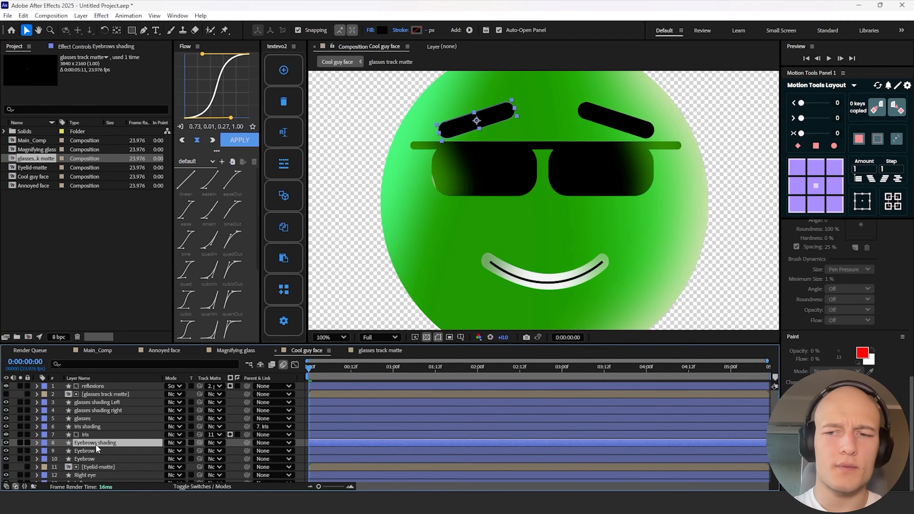
{"action": "left_click", "coordinate": [382, 30]}
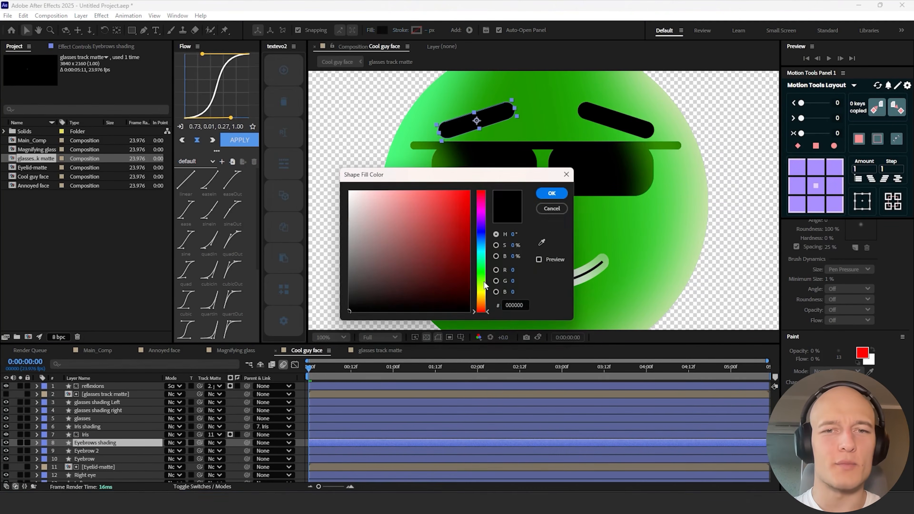
{"action": "left_click", "coordinate": [483, 273]}
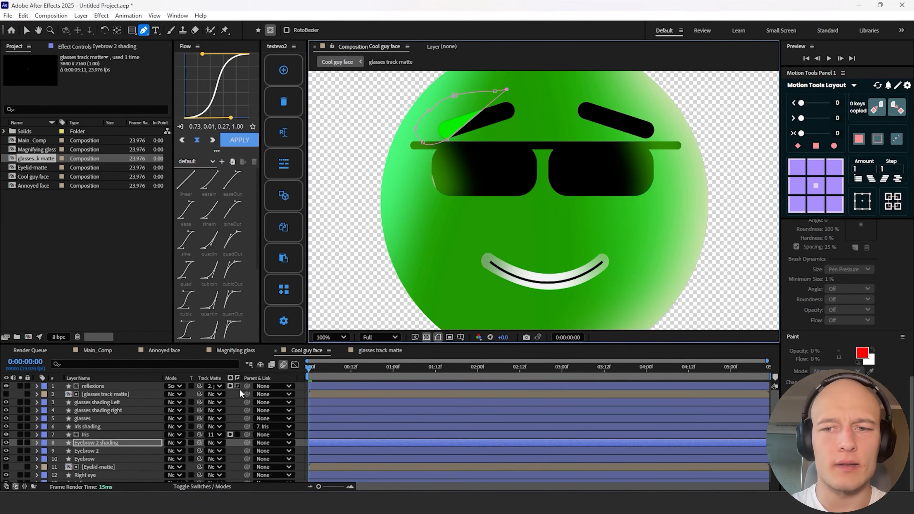
- Set the mask feather on the Eyebrow 2 shading layer to 66 pixels
{"action": "key", "text": "m"}
{"action": "key", "text": "m"}
{"action": "left_click_drag", "start_coordinate": [177, 467], "coordinate": [209, 459]}
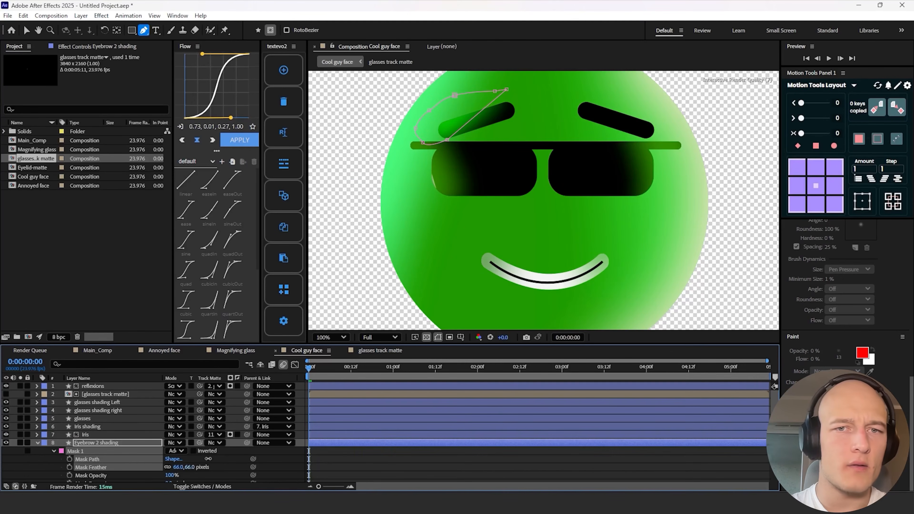
{"action": "key", "text": "u"}
{"action": "left_click", "coordinate": [132, 445]}
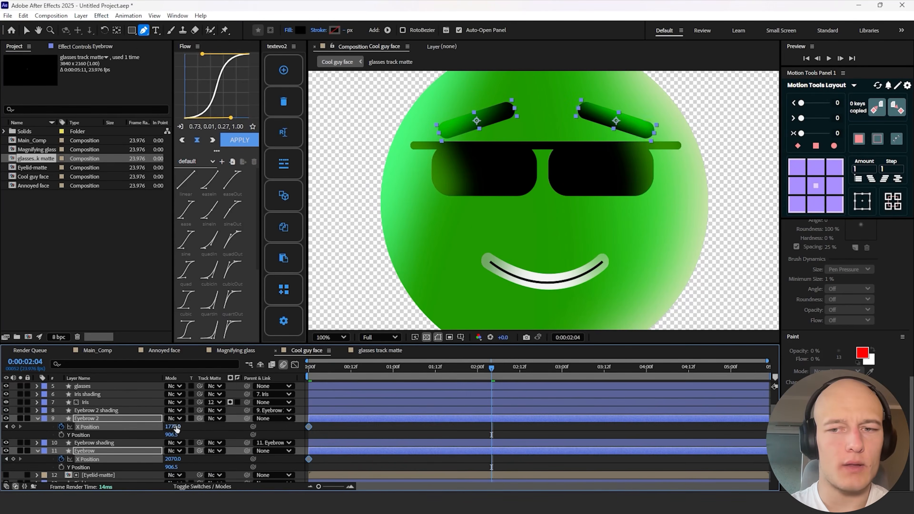
- Replace both eyebrows' X Position keyframes with Y Position keyframes at the first frame, then set Y Position to 862.5 at 0:00:02:04
{"action": "mouse_move", "coordinate": [175, 426]}
{"action": "left_mouse_down"}
{"action": "mouse_move", "coordinate": [163, 428]}
{"action": "mouse_move", "coordinate": [176, 445]}
{"action": "left_mouse_up"}
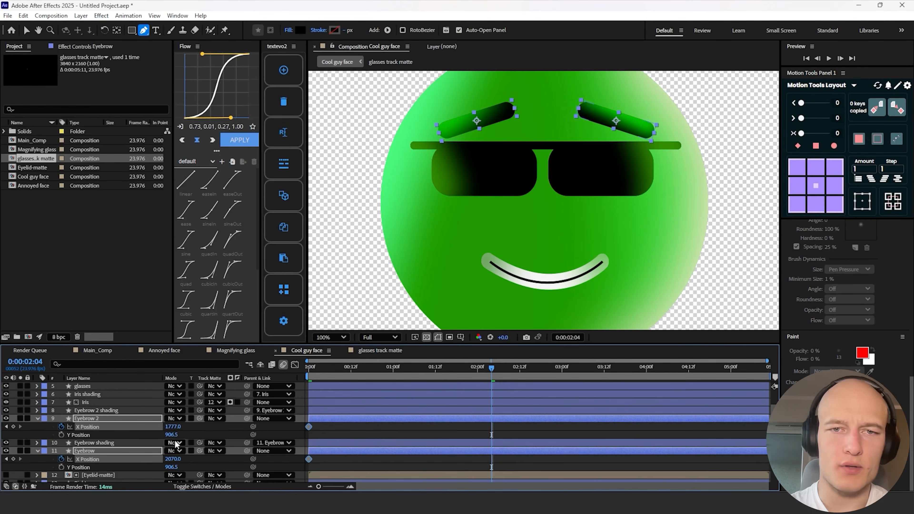
{"action": "left_click", "coordinate": [63, 427]}
{"action": "left_click", "coordinate": [62, 435]}
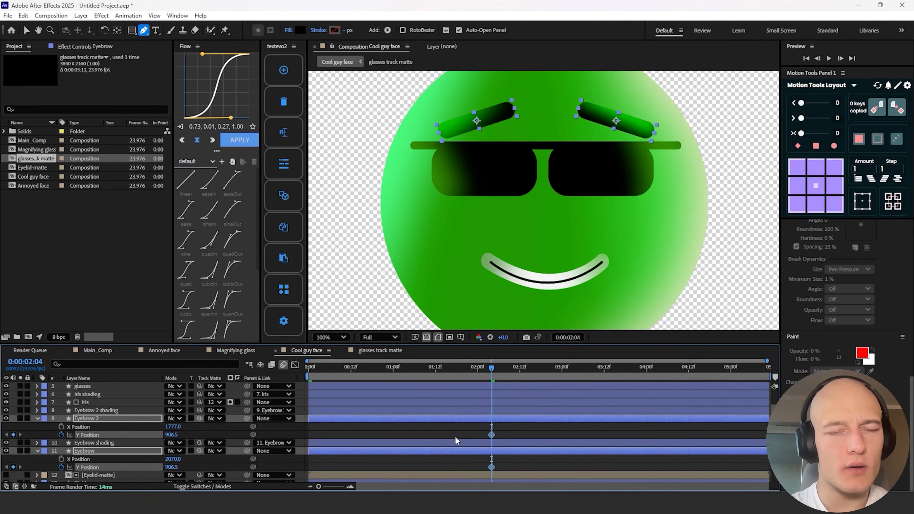
{"action": "left_click_drag", "start_coordinate": [492, 437], "coordinate": [309, 436]}
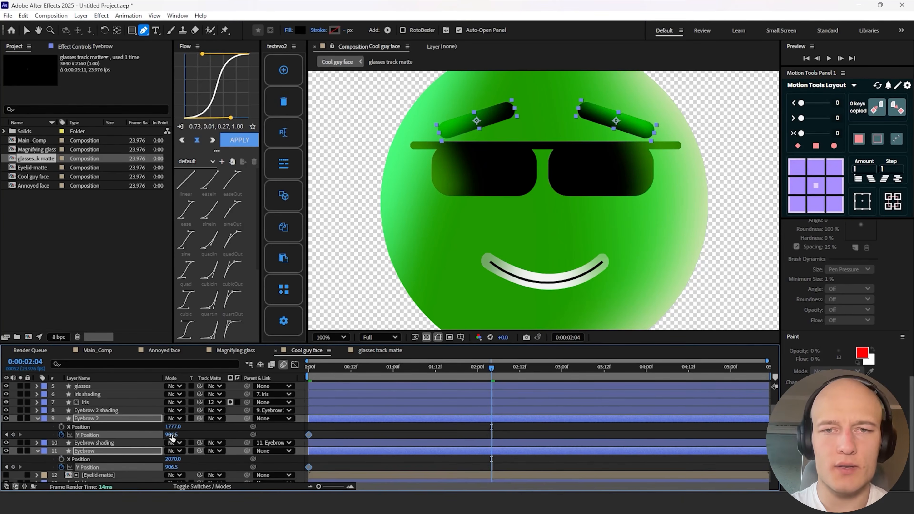
{"action": "left_click_drag", "start_coordinate": [171, 435], "coordinate": [150, 435]}
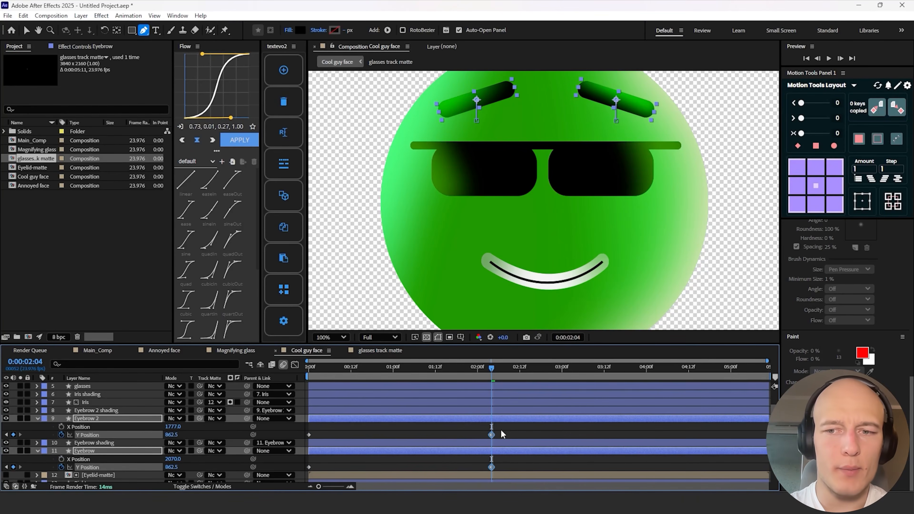
- Ease both eyebrows' Y Position keyframes and extend their speed graph handles so the movement peaks midway
{"action": "left_click_drag", "start_coordinate": [500, 430], "coordinate": [300, 470]}
{"action": "left_click", "coordinate": [295, 364]}
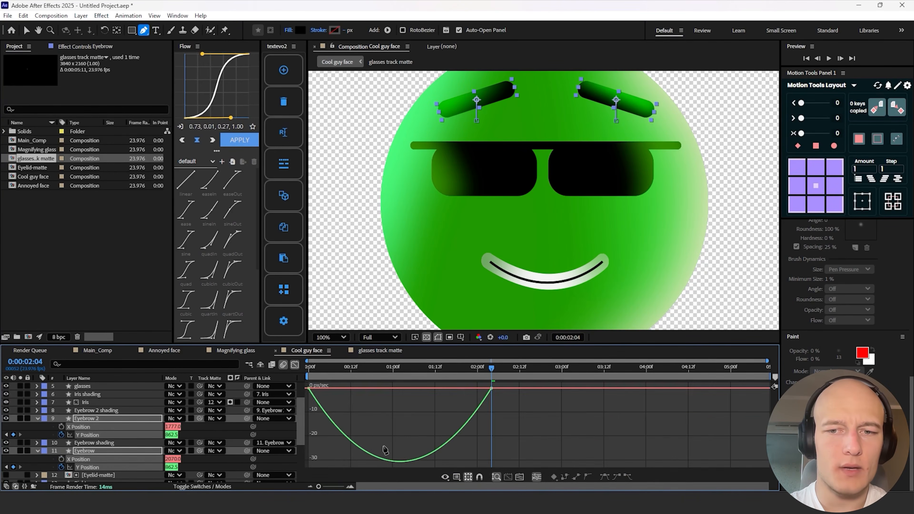
{"action": "left_click_drag", "start_coordinate": [356, 424], "coordinate": [461, 392]}
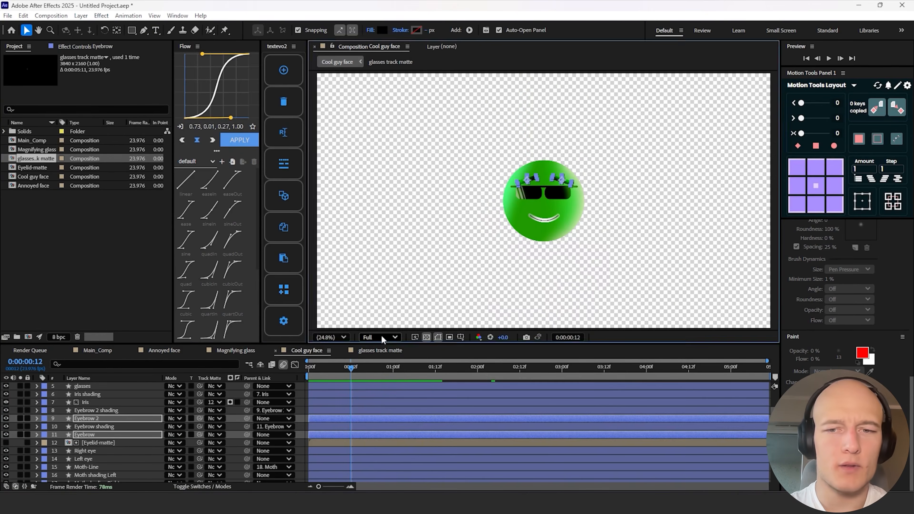
- Set the preview resolution to Quarter and play the Cool guy face animation from the first frame
{"action": "left_click", "coordinate": [383, 337]}
{"action": "left_click", "coordinate": [385, 403]}
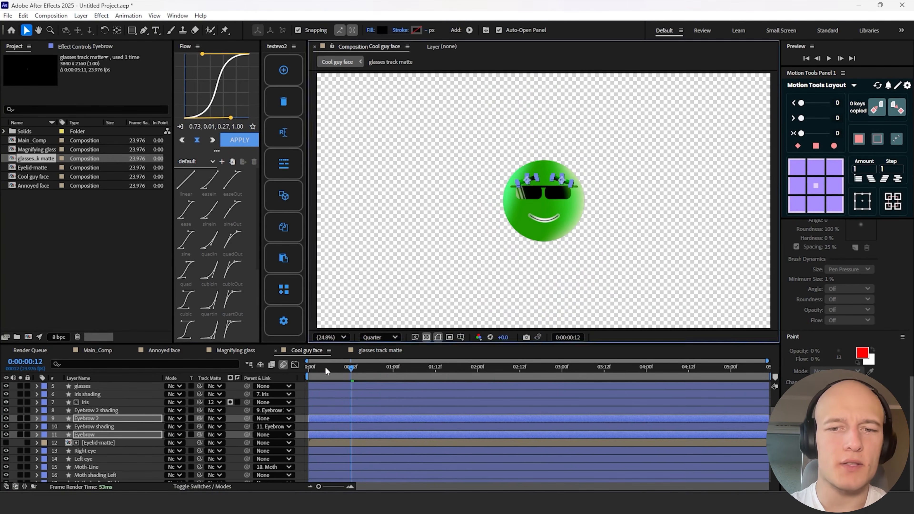
{"action": "key", "text": "Home"}
{"action": "key", "text": "space"}
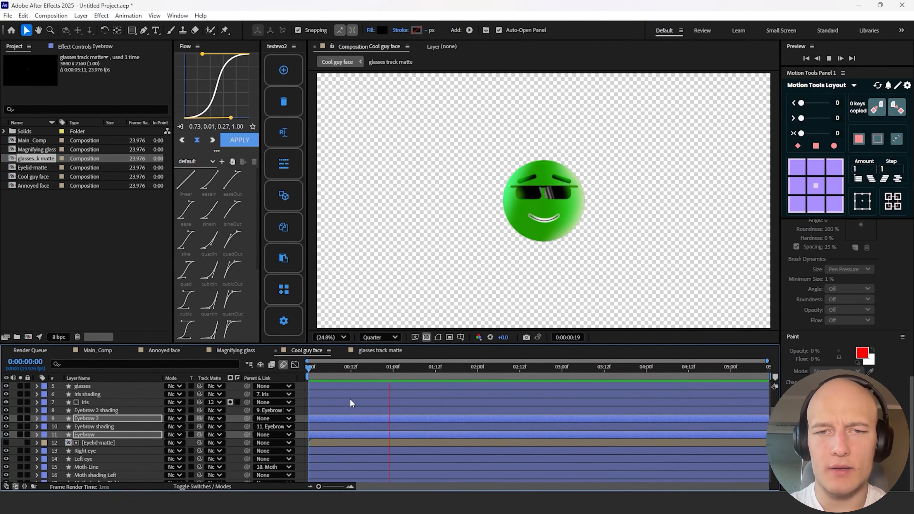
{"action": "key", "text": "space"}
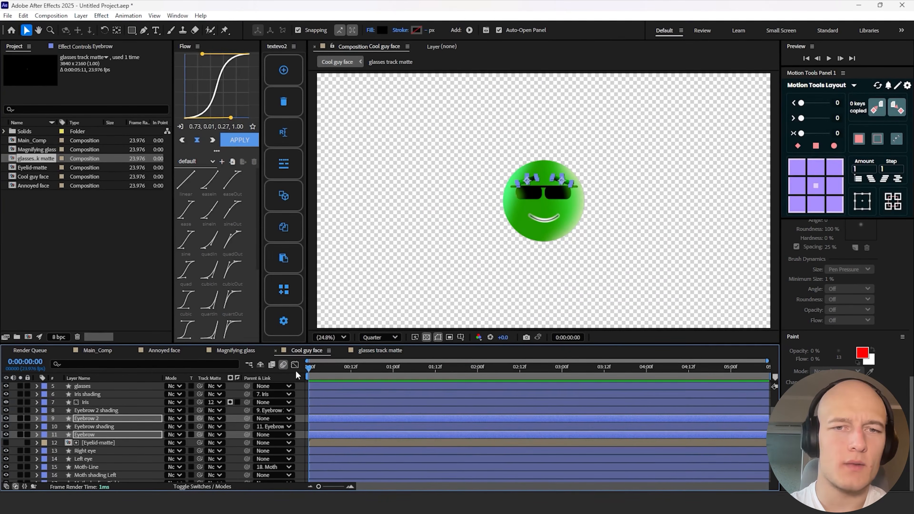
{"action": "key", "text": "space"}
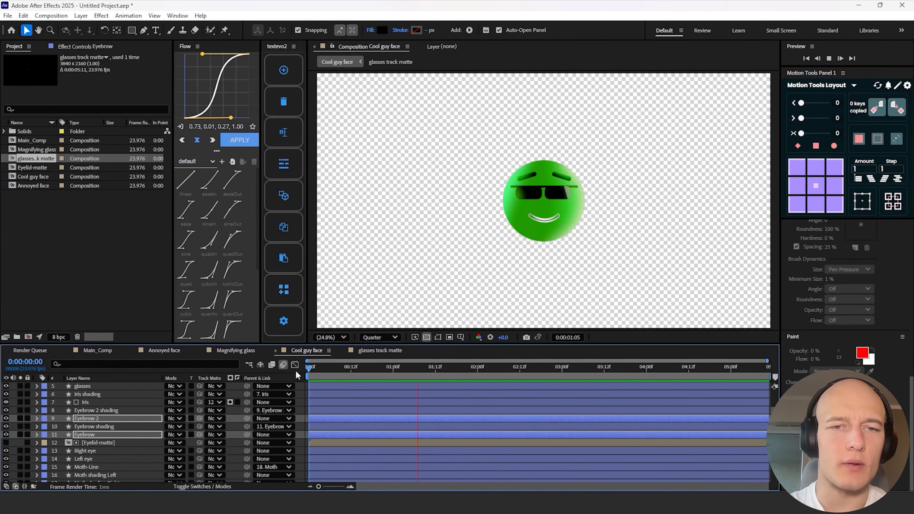
- Copy both eyebrows' starting Y Position keyframes to 0:00:04:20
{"action": "left_click_drag", "start_coordinate": [619, 371], "coordinate": [718, 371]}
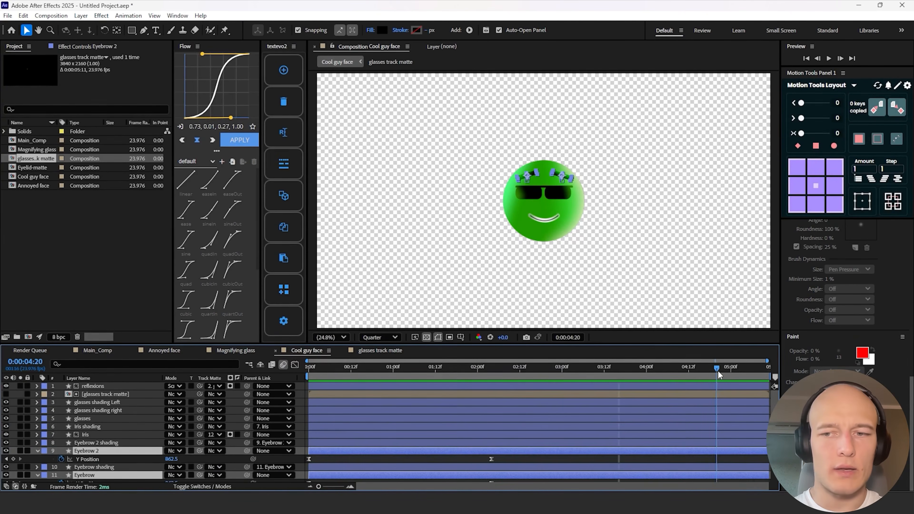
{"action": "left_click_drag", "start_coordinate": [322, 462], "coordinate": [321, 461]}
{"action": "left_click_drag", "start_coordinate": [320, 461], "coordinate": [304, 482]}
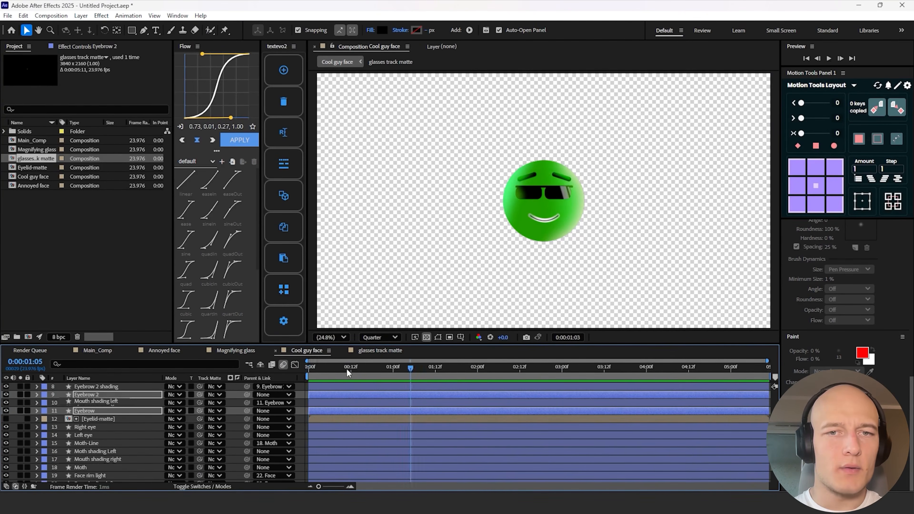
- Keyframe the glasses' Position at 1922.5, 959.5 on the first frame and set its Y value to 936.5 at 0:00:02:04
{"action": "left_click_drag", "start_coordinate": [348, 371], "coordinate": [305, 373]}
{"action": "left_click", "coordinate": [534, 195]}
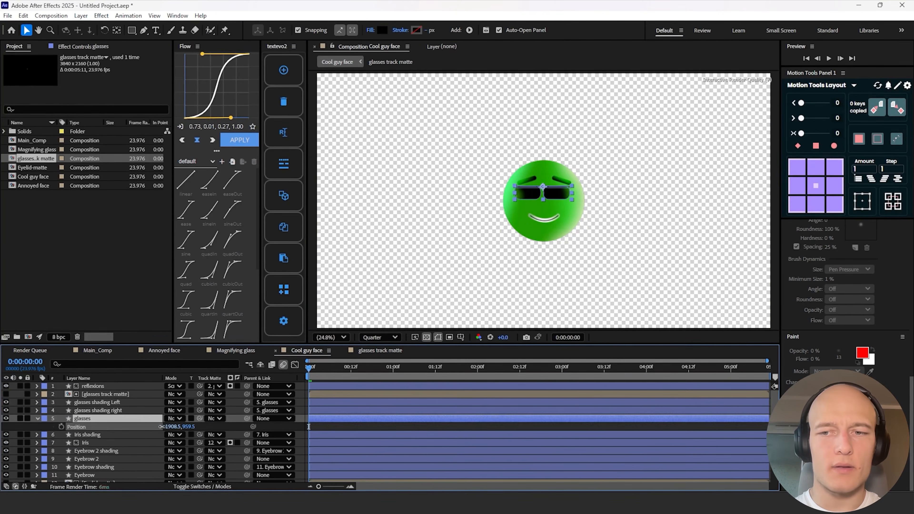
{"action": "left_click_drag", "start_coordinate": [172, 426], "coordinate": [163, 431]}
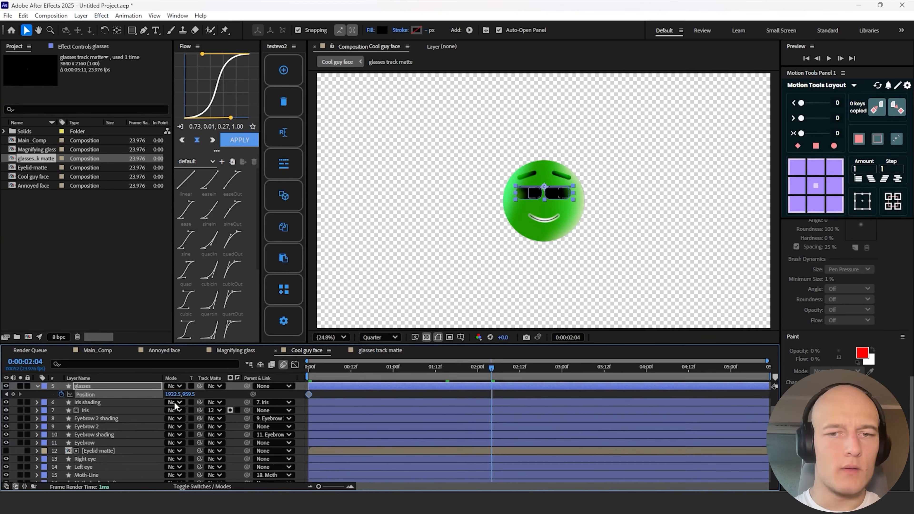
{"action": "left_click_drag", "start_coordinate": [183, 394], "coordinate": [180, 394]}
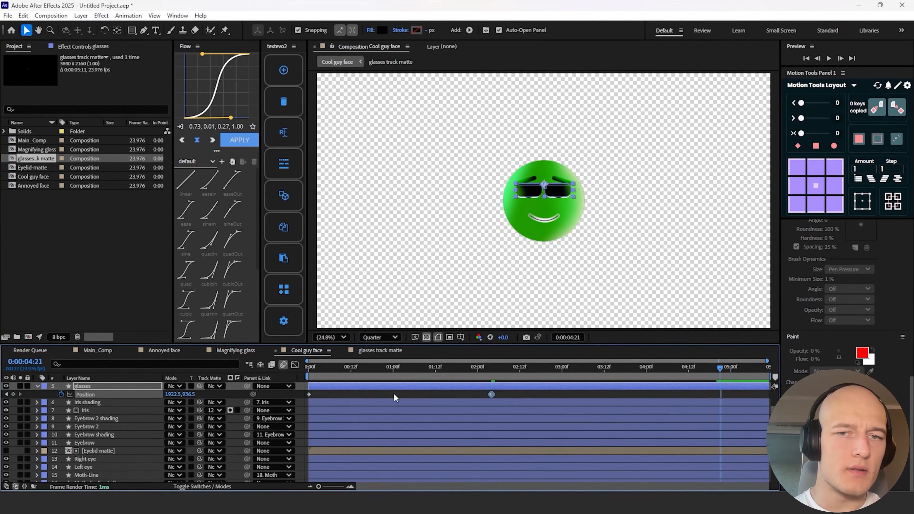
- Copy the glasses' first Position keyframe to 0:00:04:21 and change the 0:00:02:04 keyframe's Y value to 915.5
{"action": "left_click_drag", "start_coordinate": [329, 393], "coordinate": [306, 397]}
{"action": "key", "text": "ctrl+c"}
{"action": "key", "text": "ctrl+v"}
{"action": "left_click", "coordinate": [492, 368]}
{"action": "left_click", "coordinate": [474, 394]}
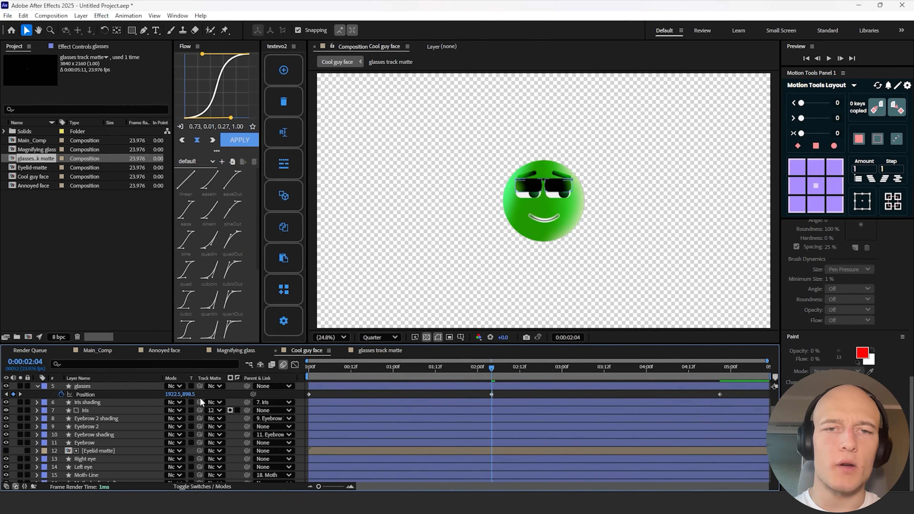
{"action": "left_click_drag", "start_coordinate": [189, 394], "coordinate": [194, 394]}
- Ease the glasses' Position keyframes and extend their speed graph handles to smooth both halves of the movement
{"action": "left_click", "coordinate": [728, 389]}
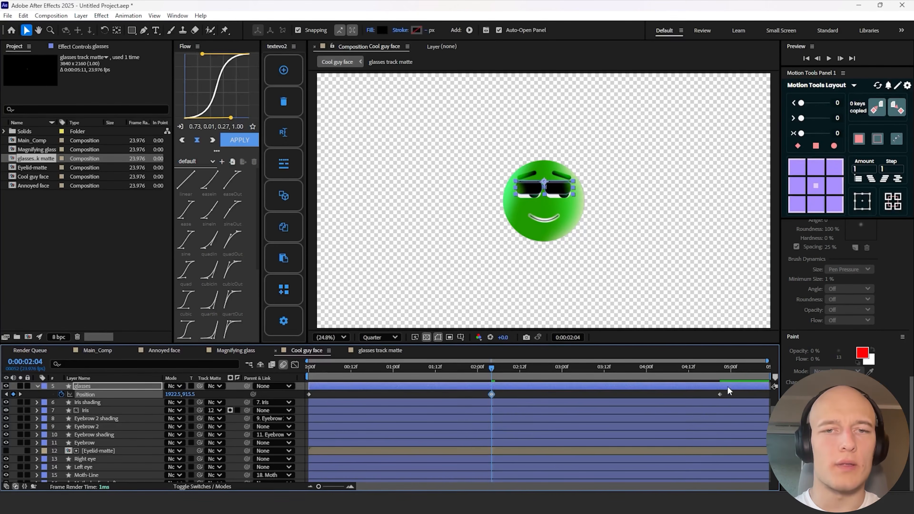
{"action": "key", "text": "shift+F3"}
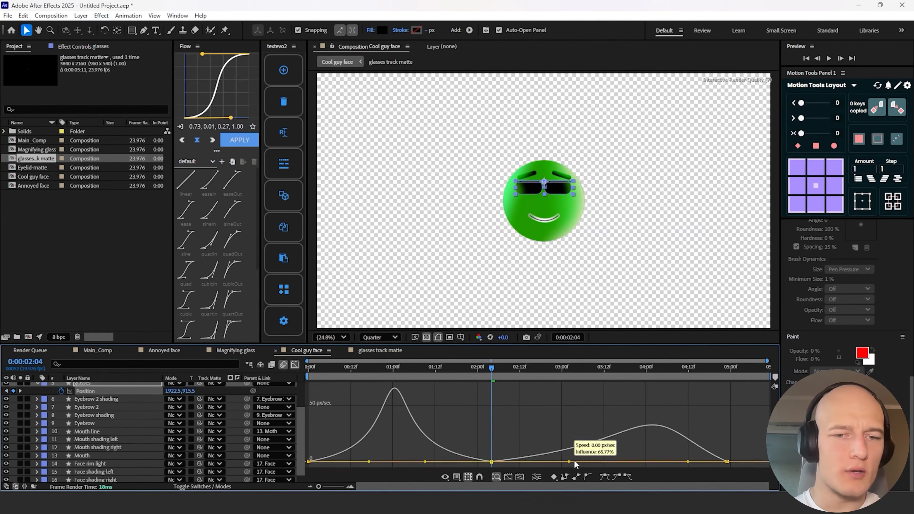
{"action": "left_click_drag", "start_coordinate": [687, 464], "coordinate": [650, 464]}
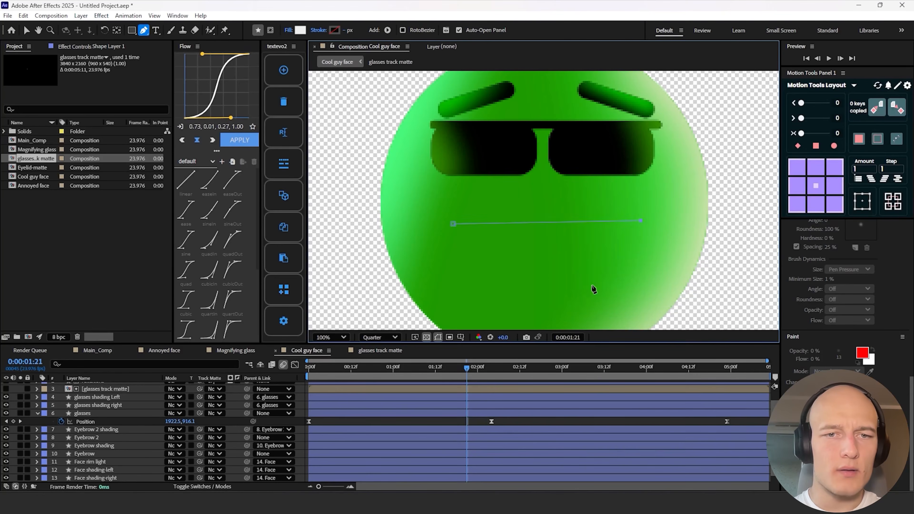
- Draw a closed half-round open mouth below the glasses and fill it with dark grey
{"action": "left_click_drag", "start_coordinate": [556, 295], "coordinate": [457, 298]}
{"action": "left_click", "coordinate": [454, 225]}
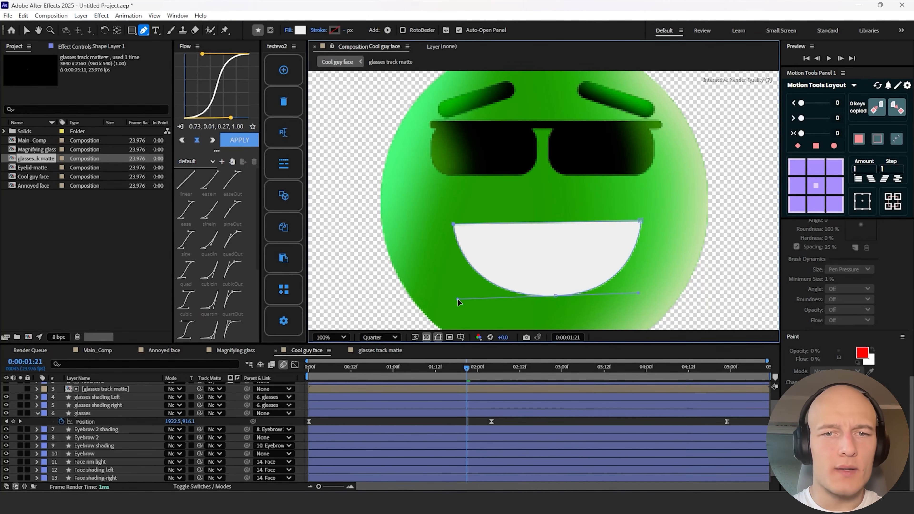
{"action": "left_click", "coordinate": [300, 30]}
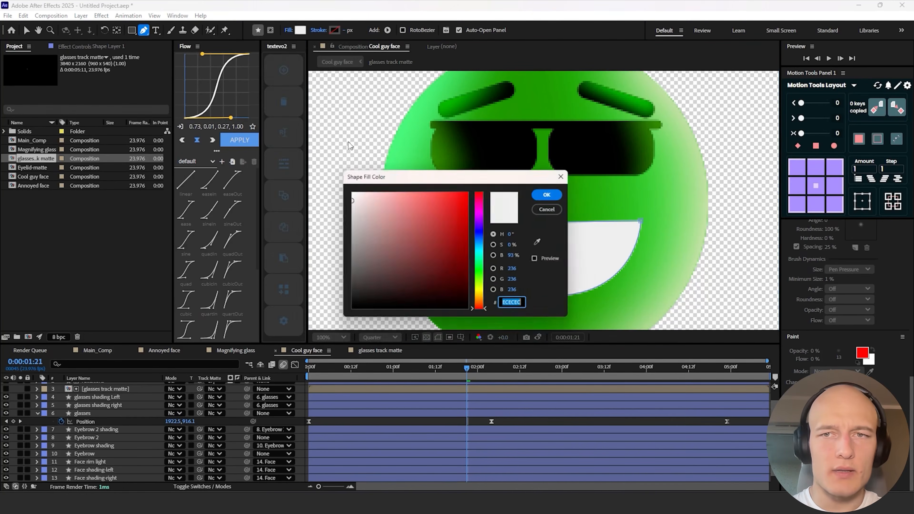
{"action": "left_click_drag", "start_coordinate": [355, 233], "coordinate": [339, 300]}
{"action": "left_click", "coordinate": [552, 193]}
{"action": "key", "text": "v"}
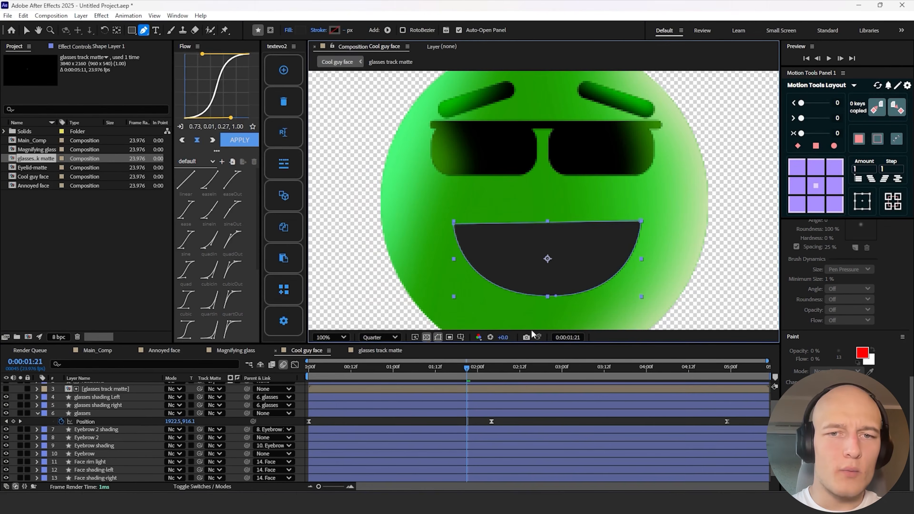
{"action": "left_click_drag", "start_coordinate": [546, 276], "coordinate": [545, 276]}
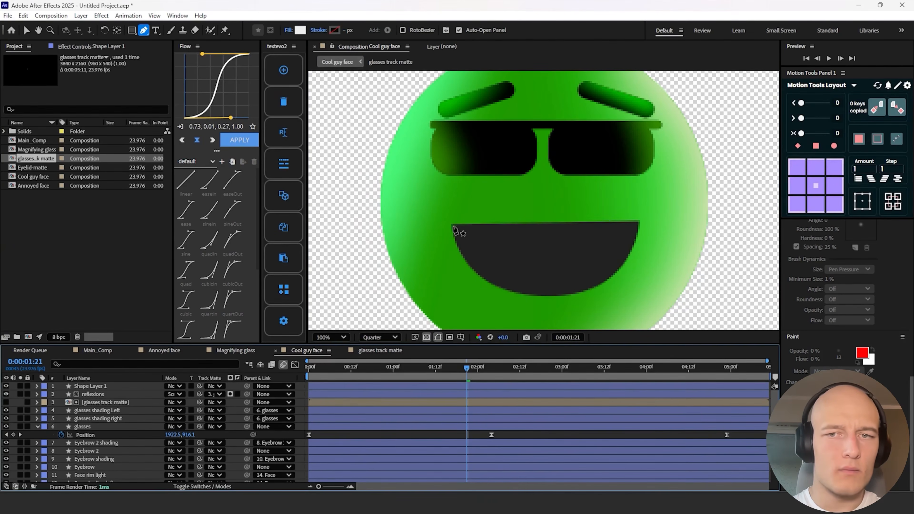
- Trace a second half-round shape over the dark mouth on a new layer and rename Shape Layer 1 as "Mouth matte"
{"action": "left_click", "coordinate": [452, 224]}
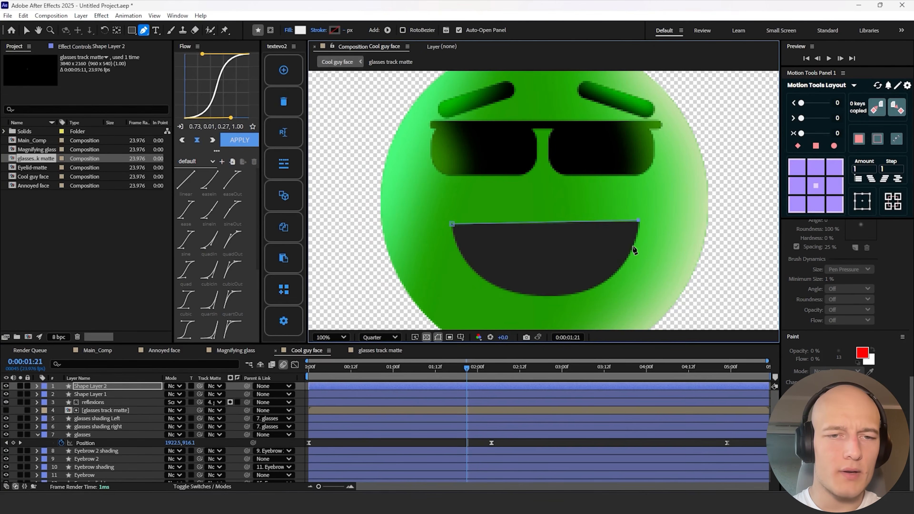
{"action": "left_click_drag", "start_coordinate": [547, 298], "coordinate": [456, 298]}
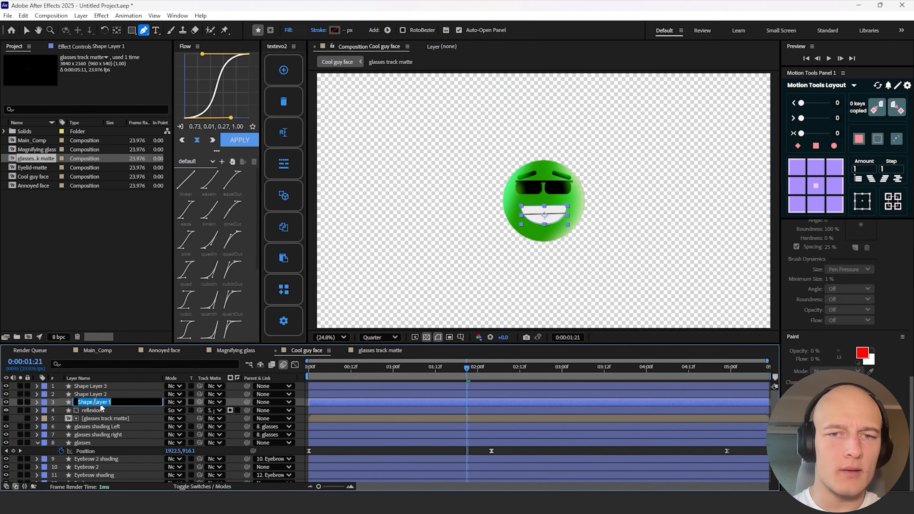
{"action": "type", "text": "Mouth matte"}
{"action": "key", "text": "Return"}
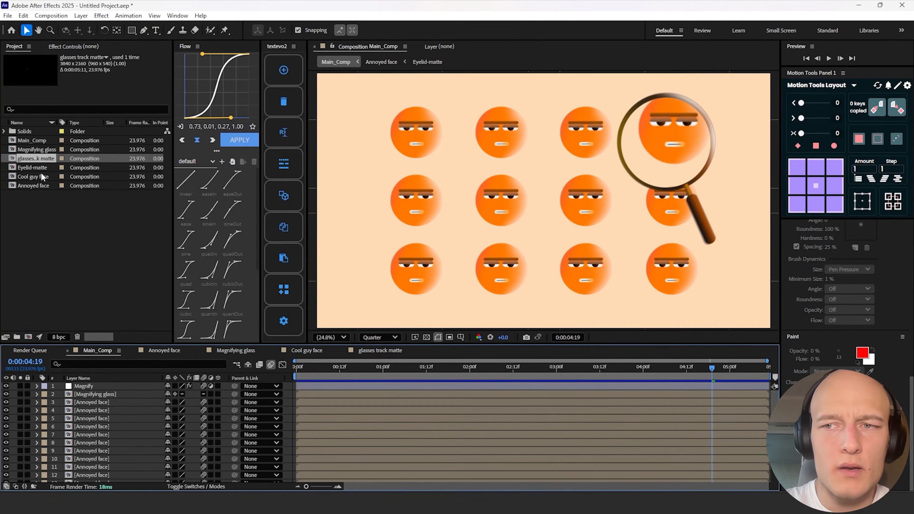
- Add the Cool guy face composition to Main_Comp and place it over the face inside the magnifying glass at 0:00:05:10
{"action": "left_click_drag", "start_coordinate": [38, 177], "coordinate": [583, 204]}
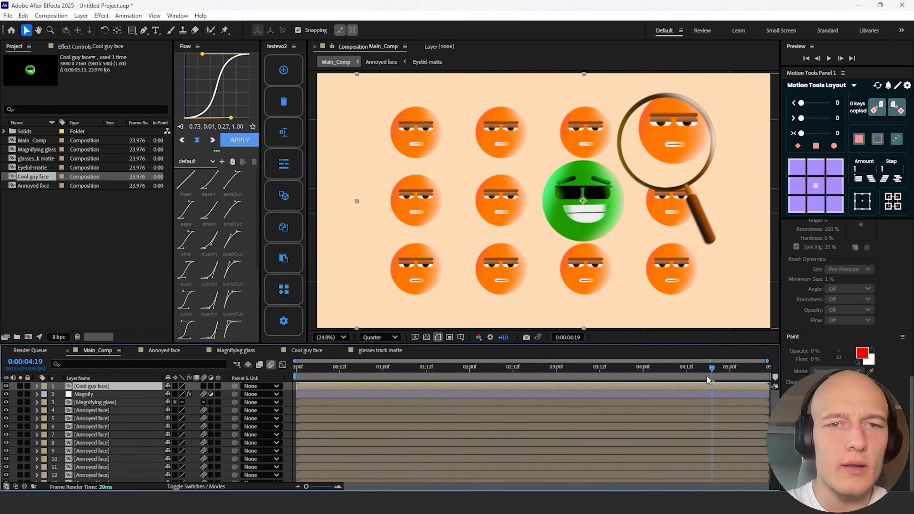
{"action": "left_click_drag", "start_coordinate": [718, 370], "coordinate": [764, 370]}
{"action": "left_click_drag", "start_coordinate": [582, 219], "coordinate": [671, 148]}
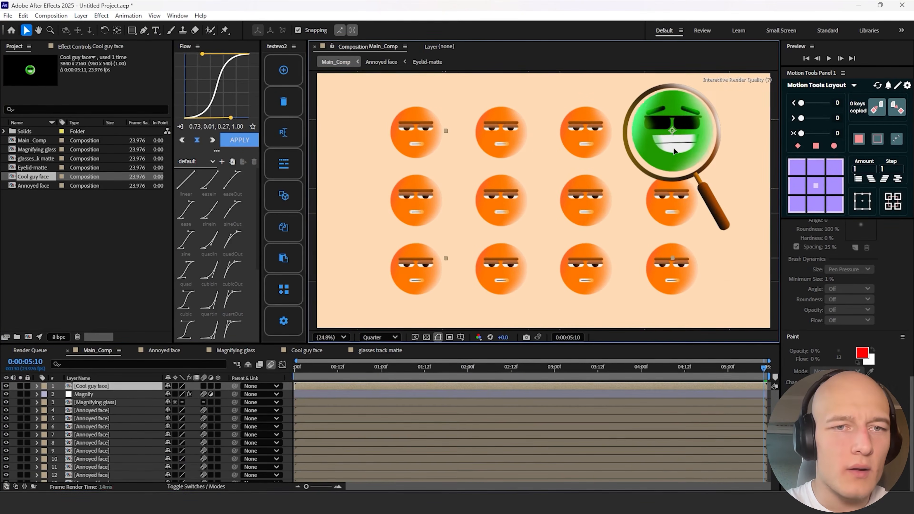
- Scale the Cool guy face layer down to match the magnified orange face beneath, lowering its opacity for comparison and restoring it to 100%
{"action": "key", "text": "s"}
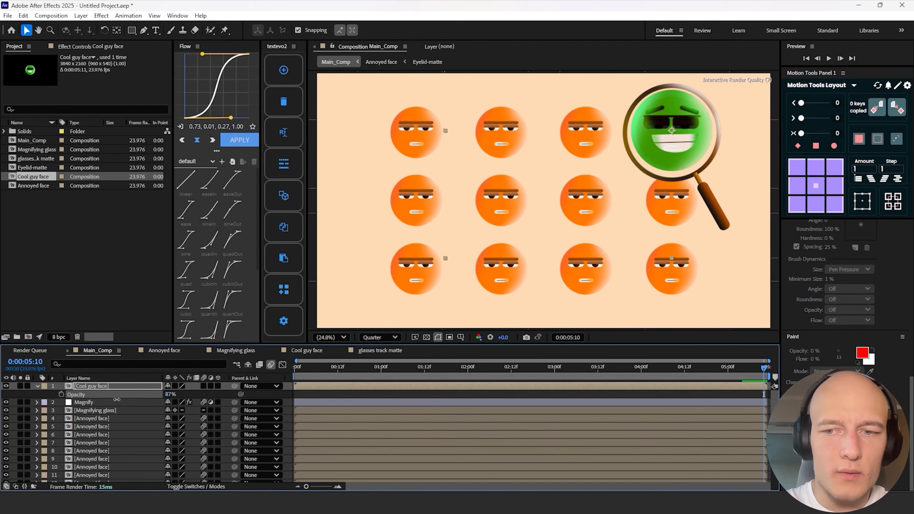
{"action": "left_click_drag", "start_coordinate": [184, 394], "coordinate": [113, 386]}
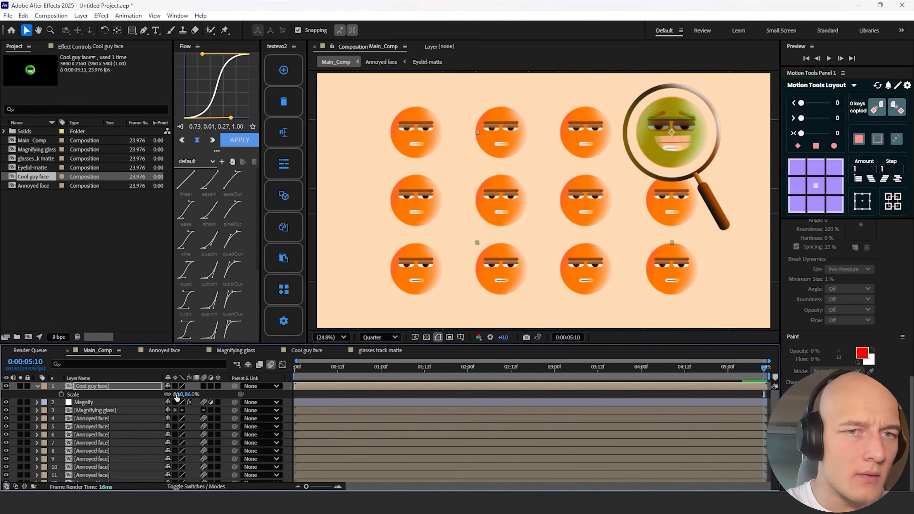
{"action": "left_click_drag", "start_coordinate": [177, 394], "coordinate": [365, 404]}
{"action": "key", "text": "t"}
{"action": "key", "text": "t"}
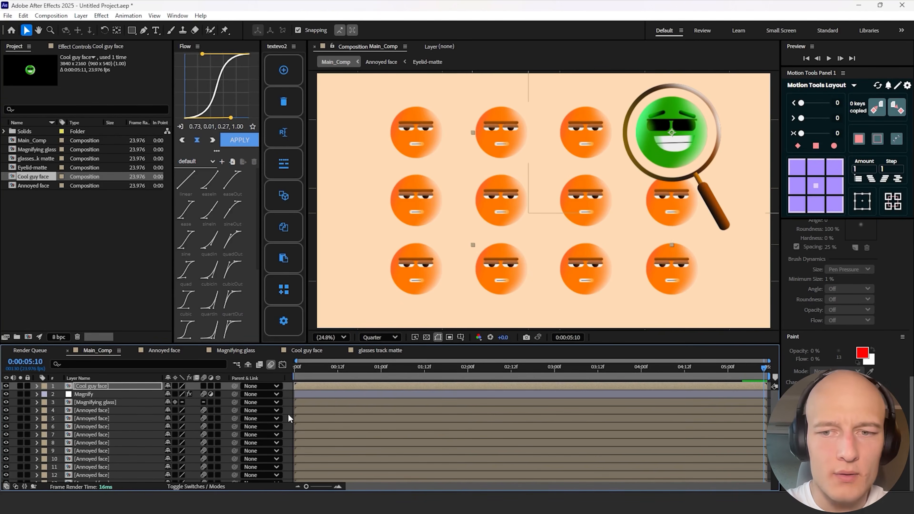
{"action": "left_click", "coordinate": [288, 415]}
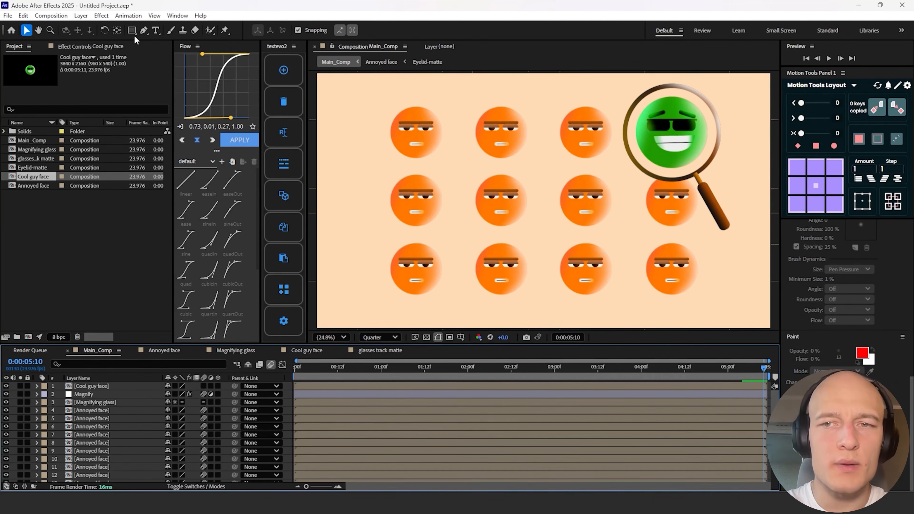
- Draw a green ellipse without a stroke over the magnifying glass lens and adjust its scale to cover the glass
{"action": "left_click_drag", "start_coordinate": [135, 35], "coordinate": [165, 50]}
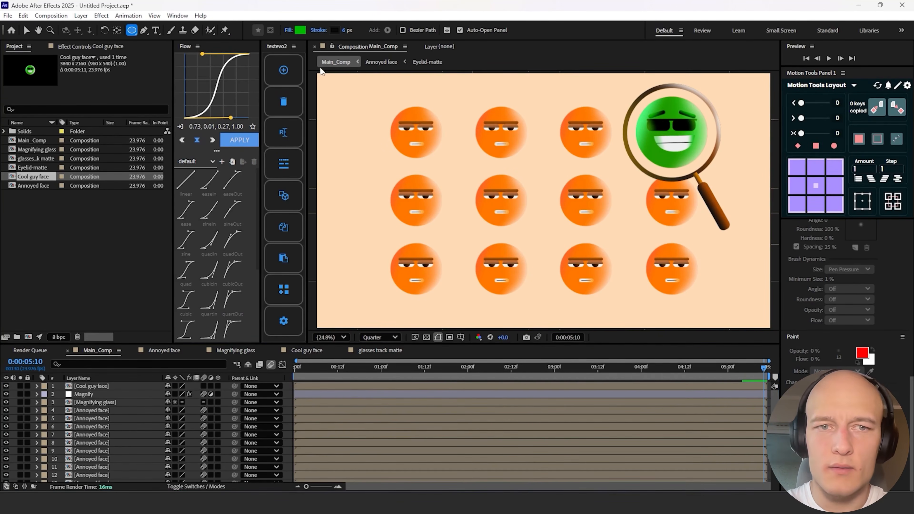
{"action": "left_click", "coordinate": [318, 30]}
{"action": "left_click", "coordinate": [407, 225]}
{"action": "left_click", "coordinate": [468, 278]}
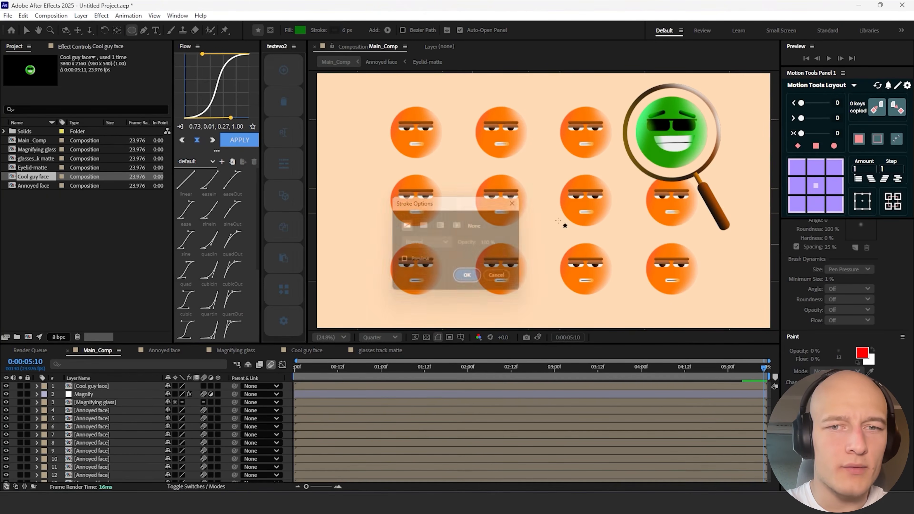
{"action": "left_click_drag", "start_coordinate": [671, 133], "coordinate": [716, 179]}
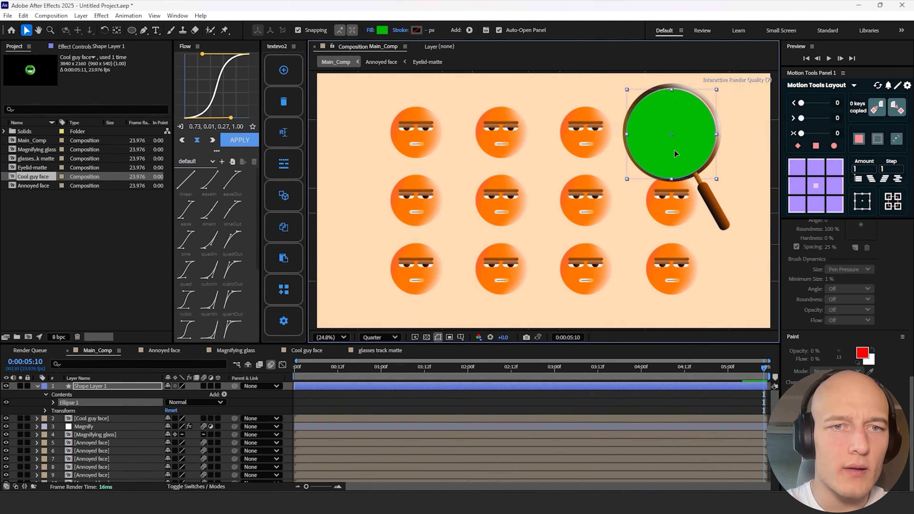
{"action": "key", "text": "v"}
{"action": "key", "text": "s"}
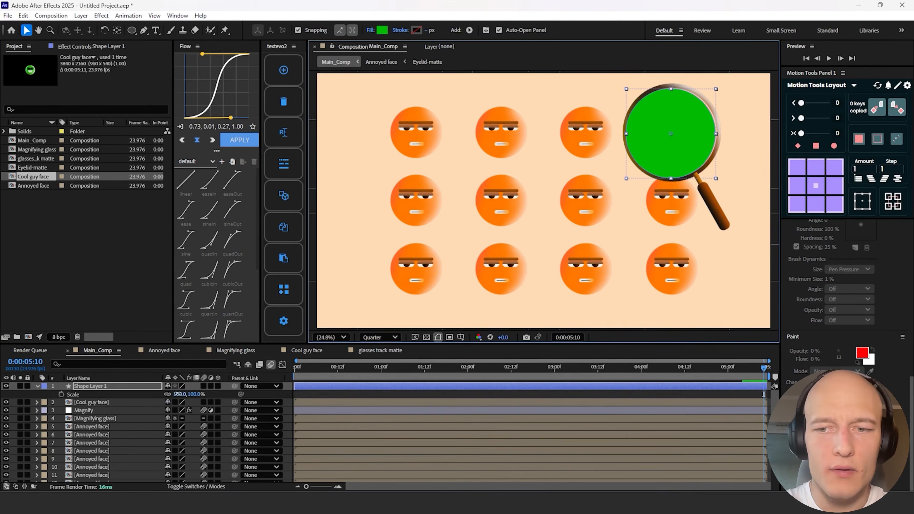
{"action": "left_click_drag", "start_coordinate": [176, 394], "coordinate": [125, 418]}
- Move the ellipse layer below Magnify, parent it to the Magnifying glass layer and rename it matte
{"action": "left_click_drag", "start_coordinate": [113, 388], "coordinate": [108, 415]}
{"action": "key", "text": "Return"}
{"action": "type", "text": "matte"}
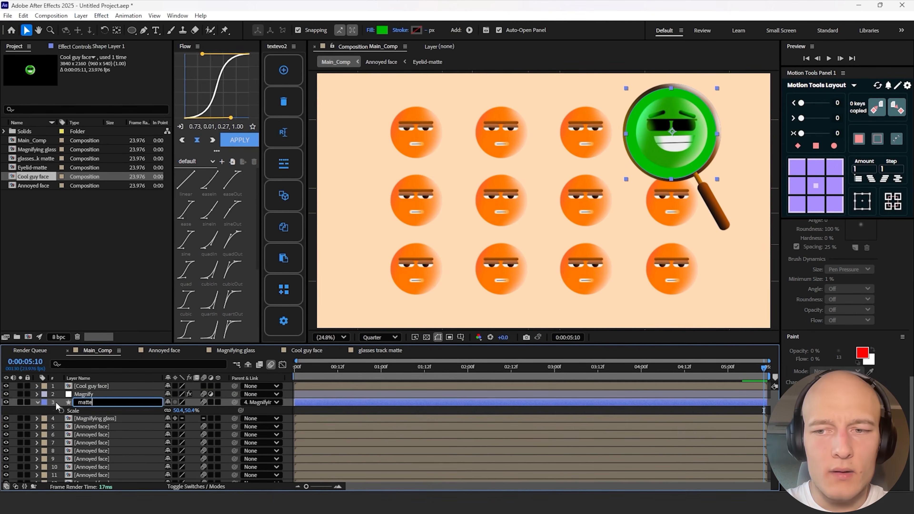
{"action": "key", "text": "Return"}
- Move the Cool guy face layer below matte and set the matte layer as its track matte
{"action": "left_click_drag", "start_coordinate": [679, 374], "coordinate": [636, 376]}
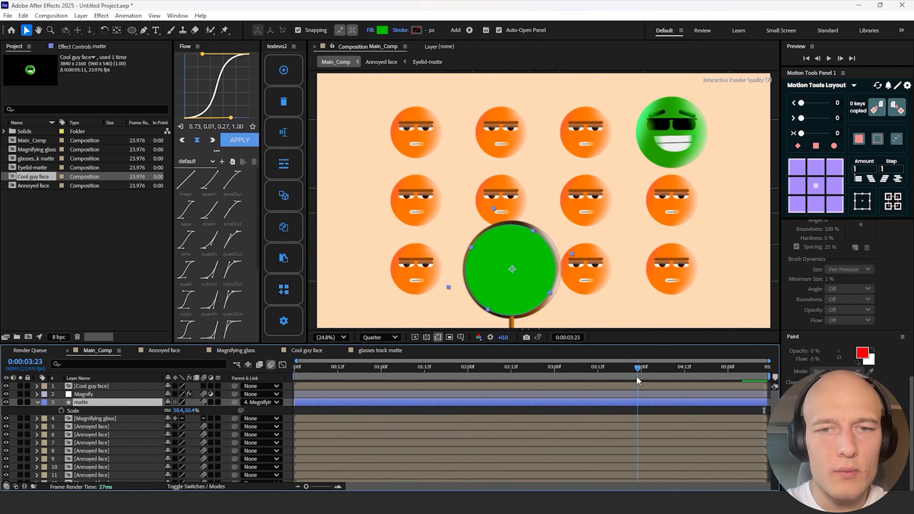
{"action": "left_click_drag", "start_coordinate": [107, 385], "coordinate": [105, 414]}
{"action": "key", "text": "t"}
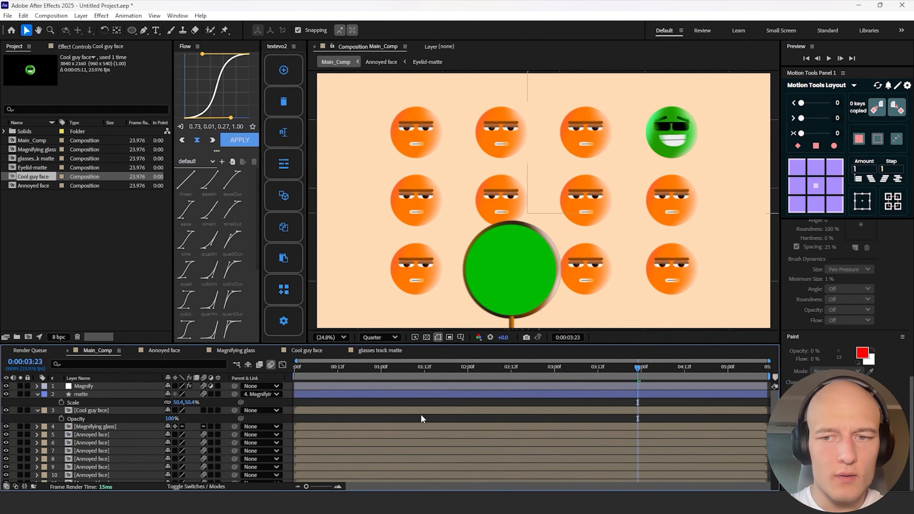
{"action": "left_click", "coordinate": [431, 410]}
{"action": "key", "text": "F4"}
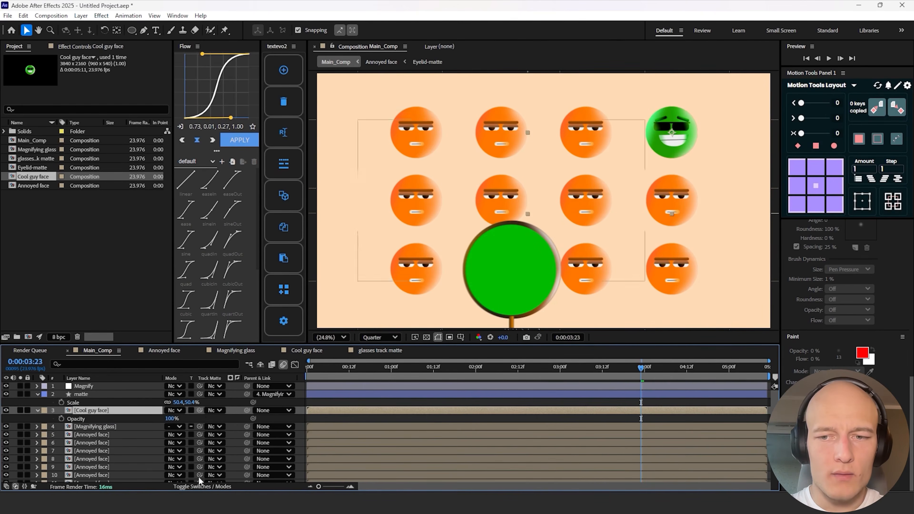
{"action": "left_click_drag", "start_coordinate": [200, 411], "coordinate": [131, 396]}
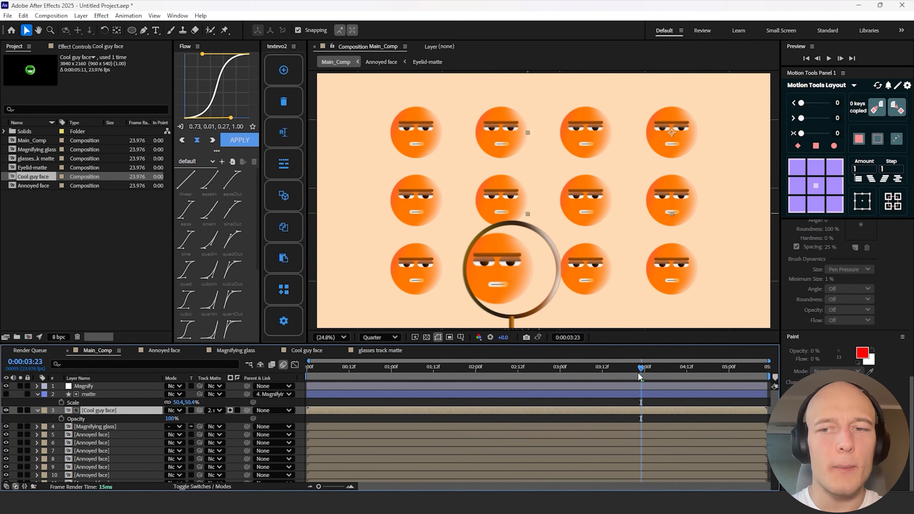
- Scrub through the composition and play it from the start to check the face reveal inside the magnifying glass
{"action": "left_click_drag", "start_coordinate": [641, 375], "coordinate": [666, 374]}
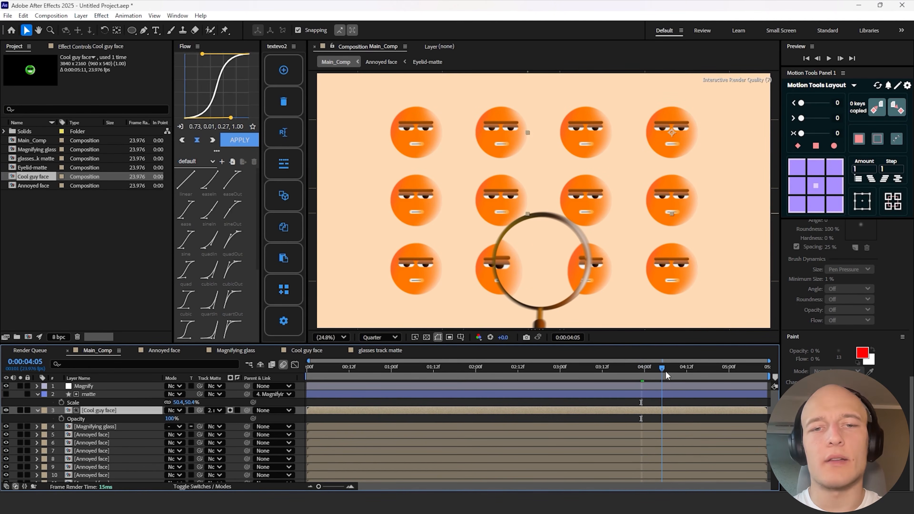
{"action": "left_click_drag", "start_coordinate": [665, 371], "coordinate": [309, 374]}
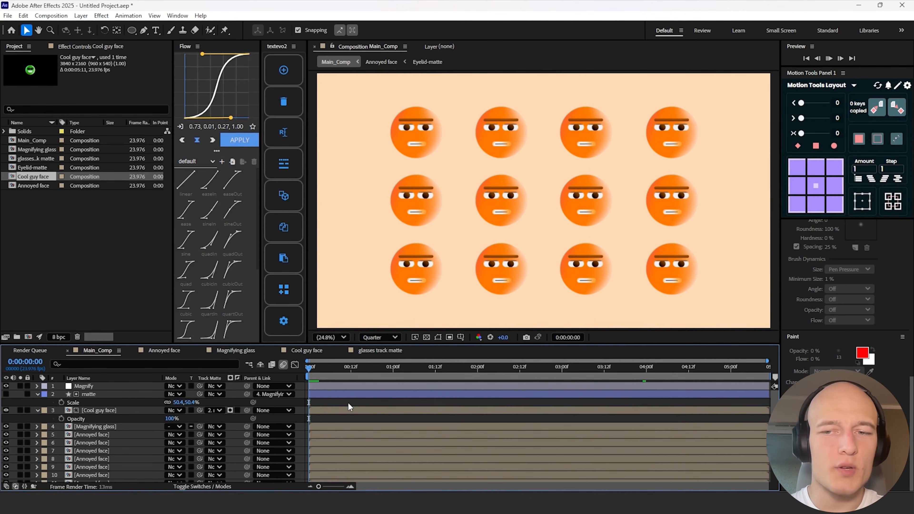
{"action": "key", "text": "space"}
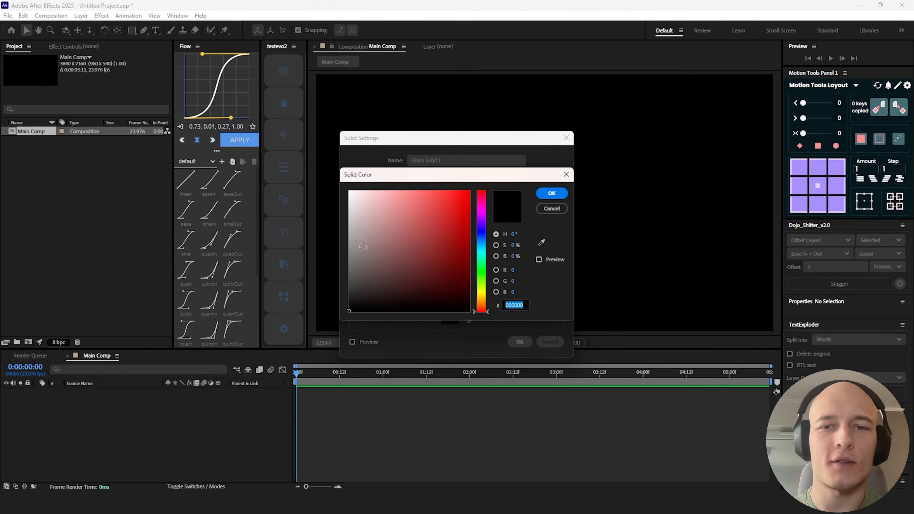
- Add a near-white 3840 x 2160 px solid to Main Comp as the background
{"action": "left_click_drag", "start_coordinate": [363, 247], "coordinate": [324, 204]}
{"action": "left_click", "coordinate": [551, 193]}
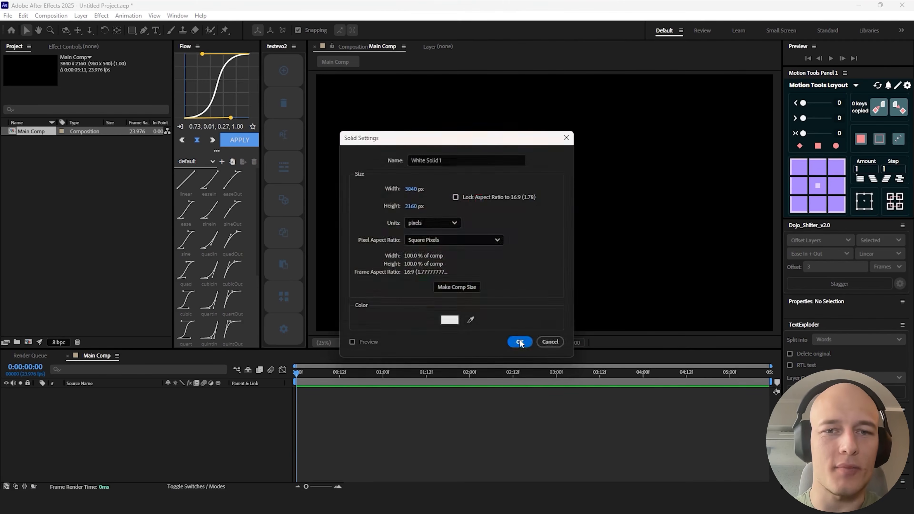
{"action": "left_click", "coordinate": [520, 341]}
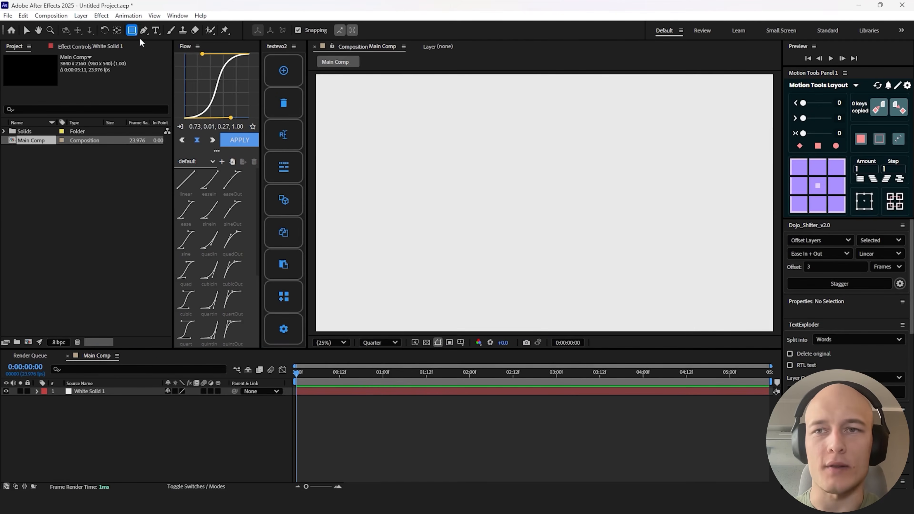
- Set the Ellipse tool's fill to a linear gradient with a dark purple middle stop and an 813DFF end stop
{"action": "left_click_drag", "start_coordinate": [131, 30], "coordinate": [163, 50]}
{"action": "left_click", "coordinate": [288, 30]}
{"action": "left_click", "coordinate": [440, 225]}
{"action": "left_click", "coordinate": [469, 276]}
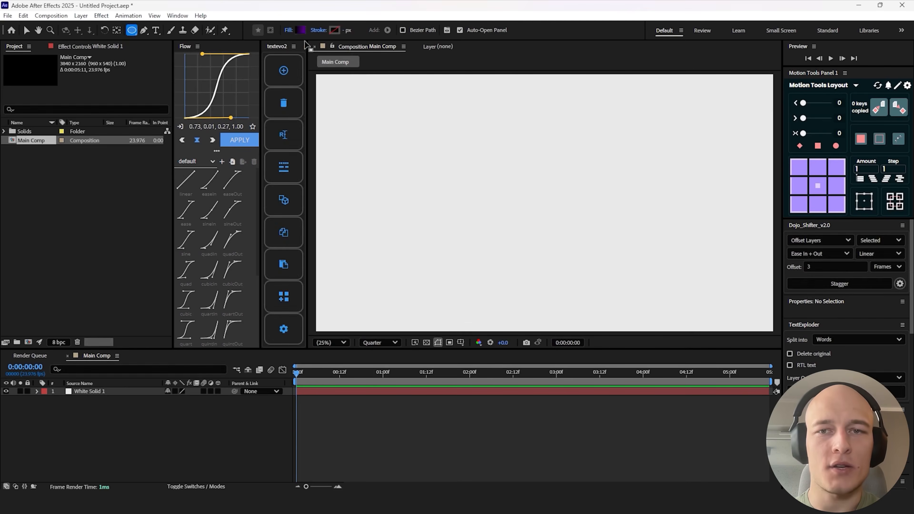
{"action": "left_click", "coordinate": [299, 30]}
{"action": "left_click_drag", "start_coordinate": [527, 193], "coordinate": [435, 194]}
{"action": "left_click", "coordinate": [343, 191]}
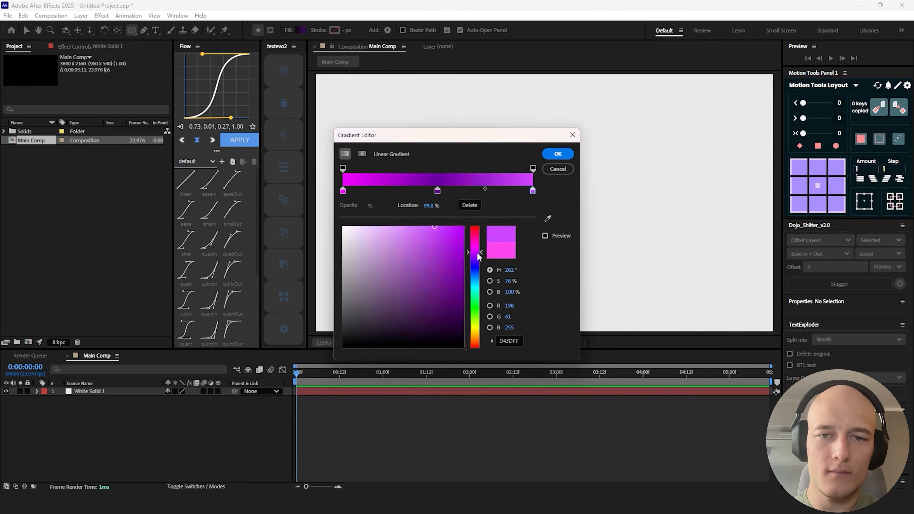
{"action": "left_click", "coordinate": [477, 259]}
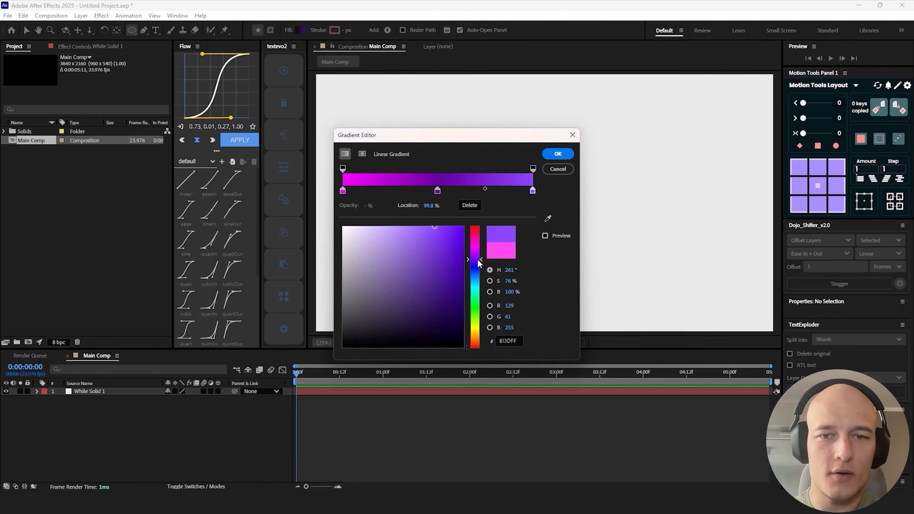
{"action": "left_click", "coordinate": [556, 154]}
- Draw a small circle near the composition's centre and refine its gradient with a 9600FF first stop and a slightly extended end point
{"action": "left_click_drag", "start_coordinate": [527, 196], "coordinate": [557, 227]}
{"action": "key", "text": "v"}
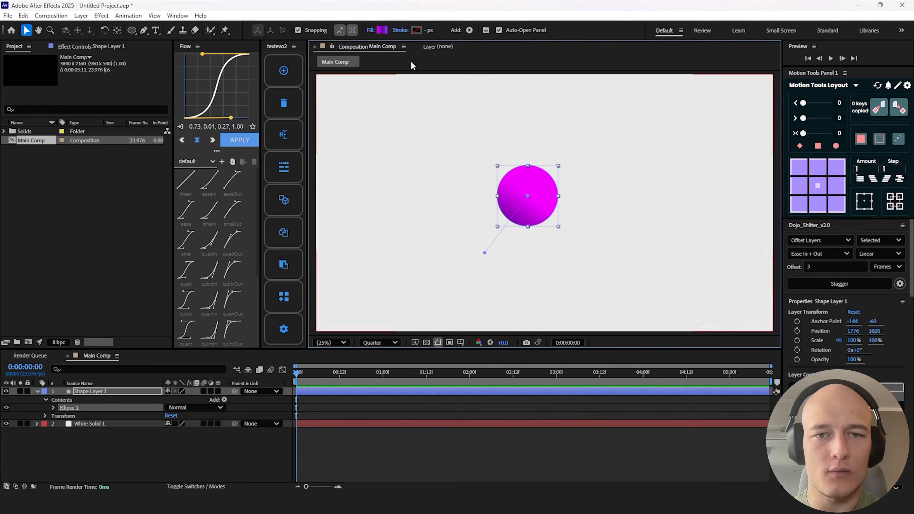
{"action": "left_click", "coordinate": [381, 30]}
{"action": "left_click", "coordinate": [342, 190]}
{"action": "left_click", "coordinate": [475, 253]}
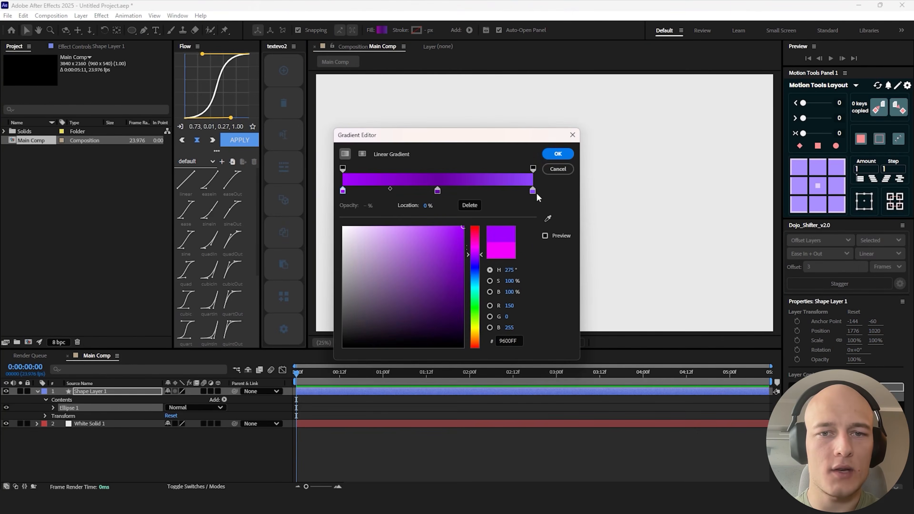
{"action": "left_click", "coordinate": [557, 154]}
{"action": "left_click_drag", "start_coordinate": [484, 253], "coordinate": [480, 256]}
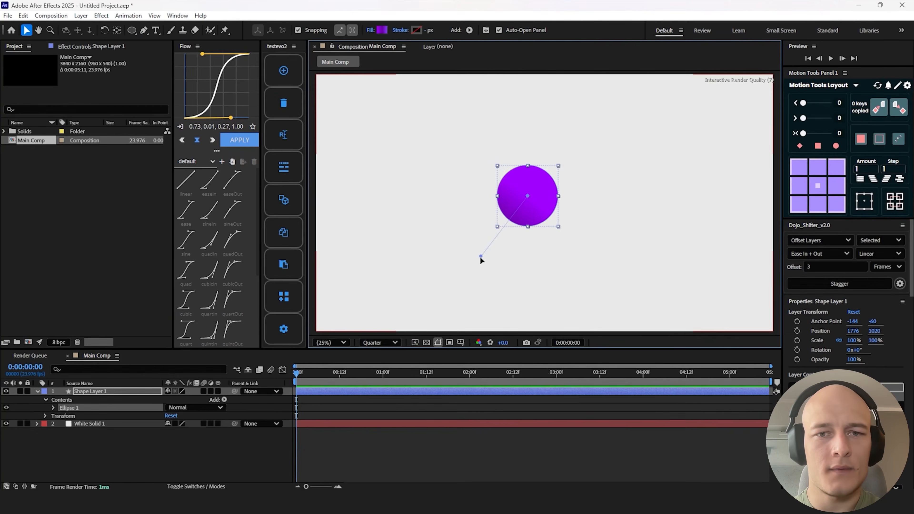
- Centre the circle shape layer in the composition
{"action": "left_click", "coordinate": [489, 391]}
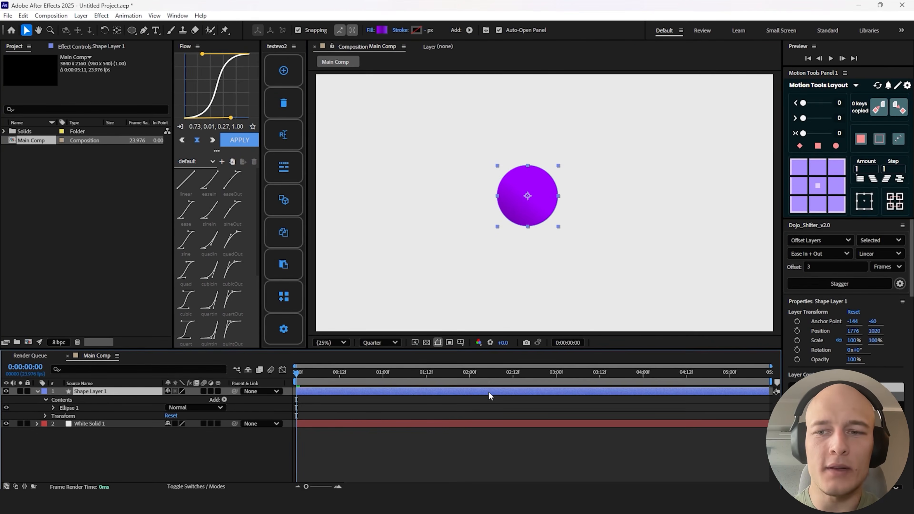
{"action": "key", "text": "ctrl+Home"}
{"action": "left_click", "coordinate": [474, 402]}
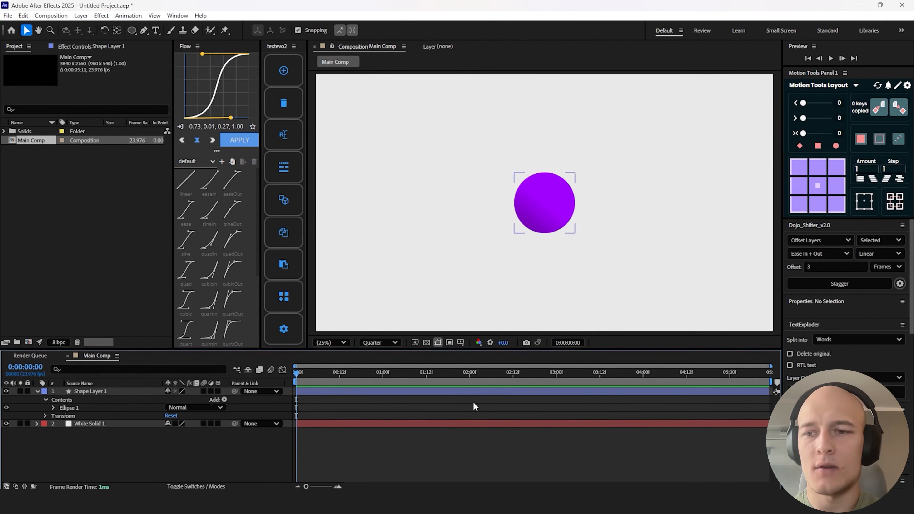
{"action": "left_click", "coordinate": [557, 226]}
- Enable motion blur for the circle's shape layer and rename the layer Circle
{"action": "left_click", "coordinate": [204, 393]}
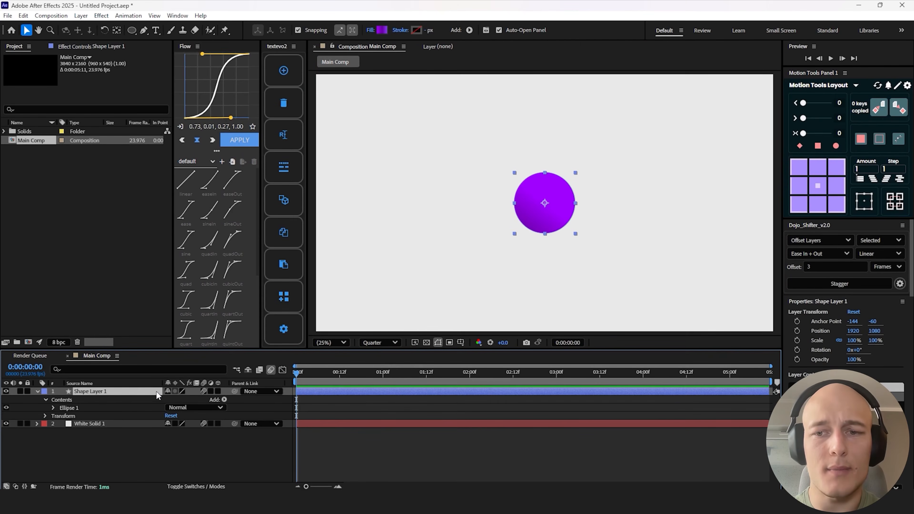
{"action": "key", "text": "Return"}
{"action": "type", "text": "Circle"}
{"action": "key", "text": "Return"}
- Create a new composition named Eye with a width and height of 800 px
{"action": "left_click", "coordinate": [28, 341]}
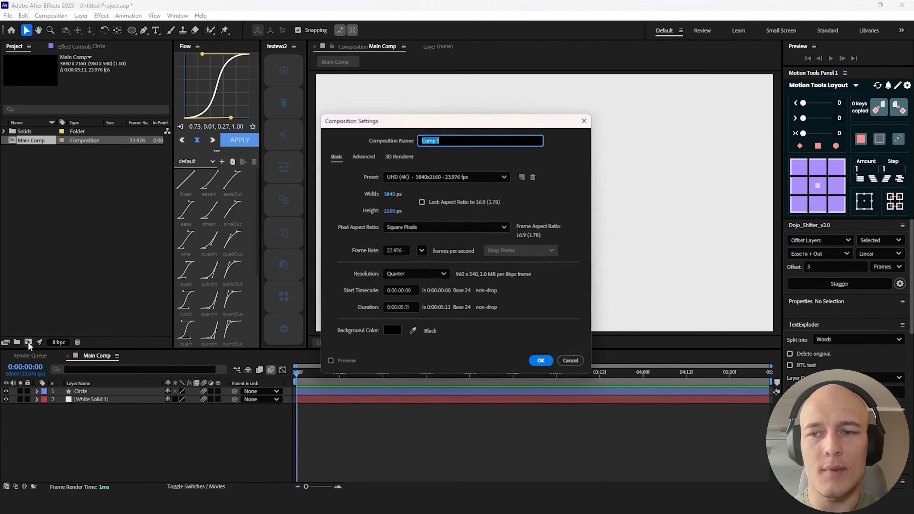
{"action": "left_click", "coordinate": [394, 193]}
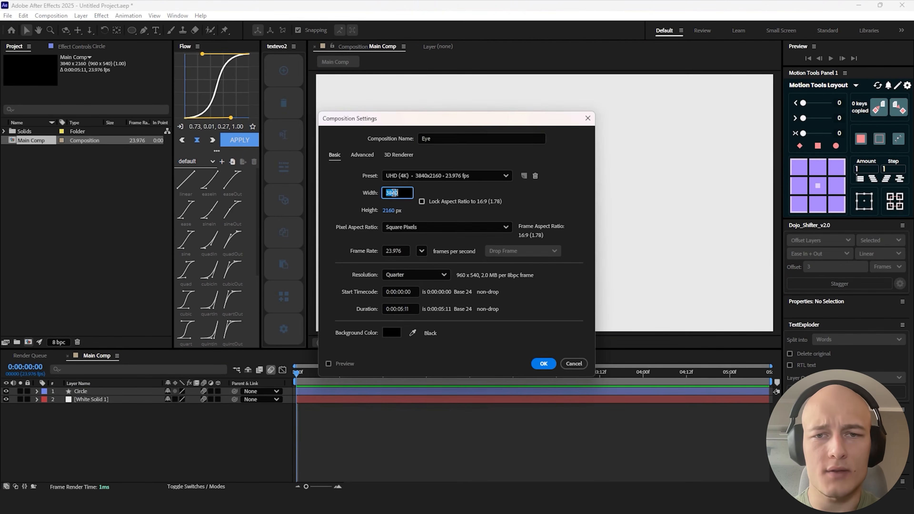
{"action": "type", "text": "800"}
{"action": "left_click", "coordinate": [389, 210]}
{"action": "type", "text": "800"}
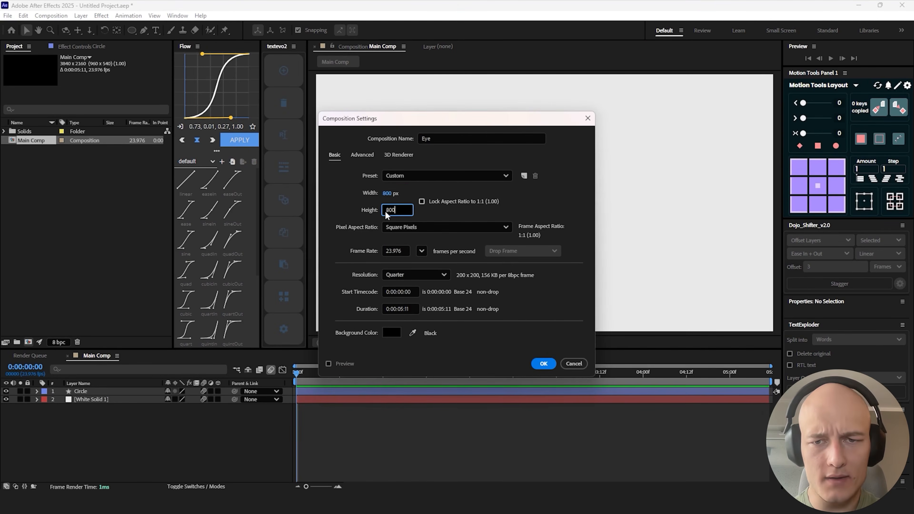
{"action": "key", "text": "Return"}
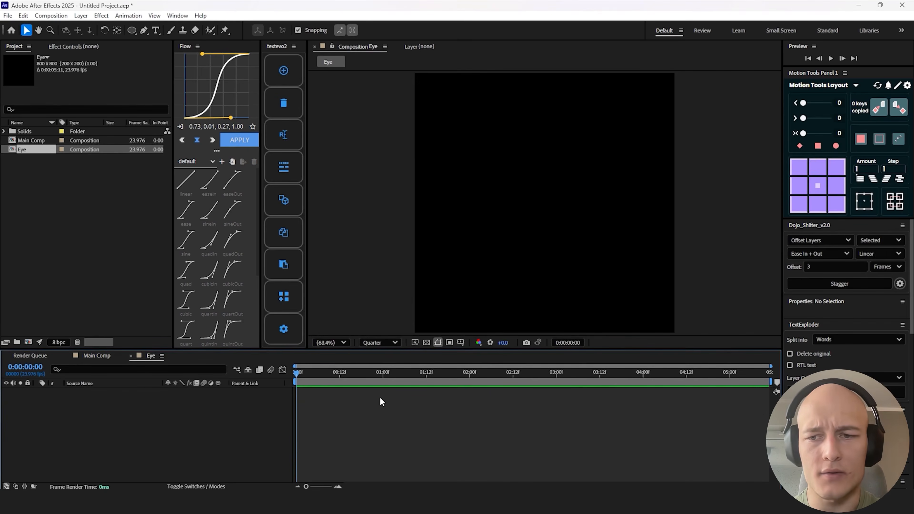
- Set the Eye composition's background color to EAEAEA
{"action": "key", "text": "ctrl+k"}
{"action": "left_click", "coordinate": [391, 332]}
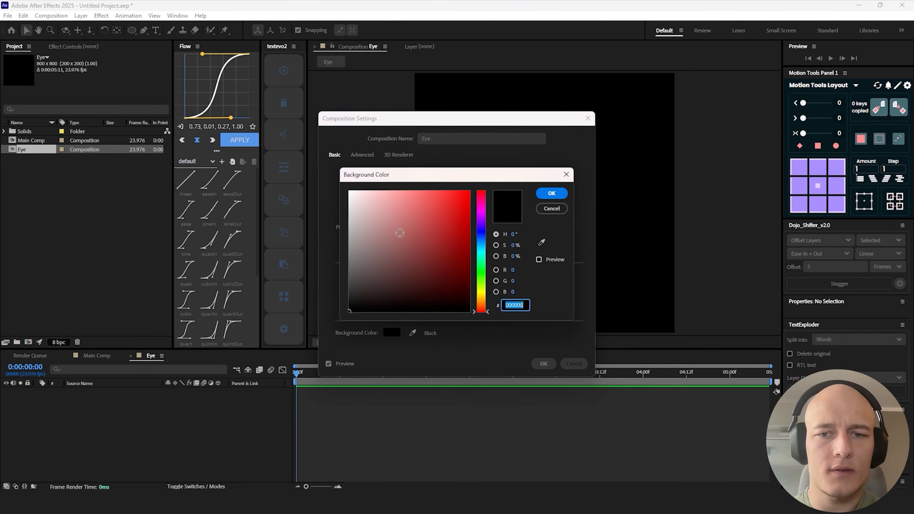
{"action": "type", "text": "EAEAEA"}
{"action": "left_click", "coordinate": [536, 197]}
{"action": "left_click", "coordinate": [542, 363]}
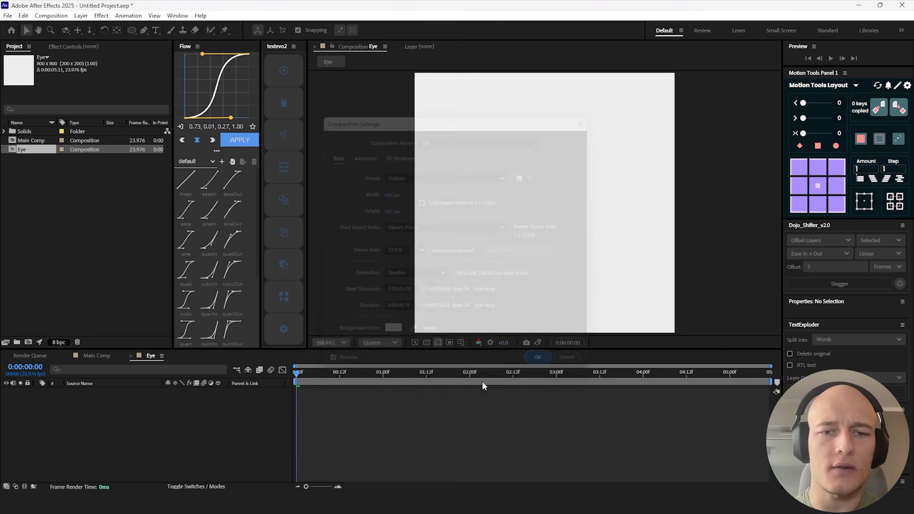
- Show the grid in the Eye composition and set the Pen tool's fill to a solid off-white color
{"action": "left_click", "coordinate": [461, 342]}
{"action": "left_click", "coordinate": [479, 378]}
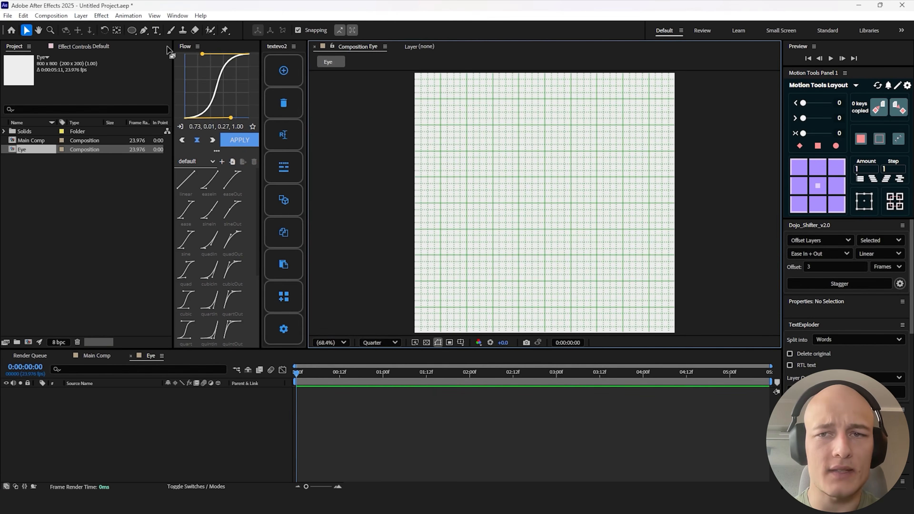
{"action": "key", "text": "g"}
{"action": "left_click", "coordinate": [296, 32]}
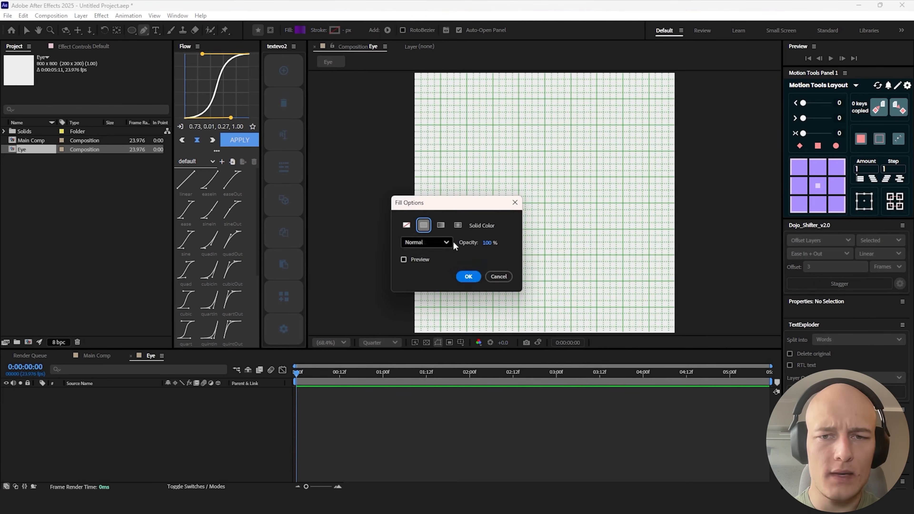
{"action": "left_click", "coordinate": [466, 274]}
{"action": "left_click", "coordinate": [299, 28]}
{"action": "left_click_drag", "start_coordinate": [390, 207], "coordinate": [343, 201]}
{"action": "left_click", "coordinate": [554, 196]}
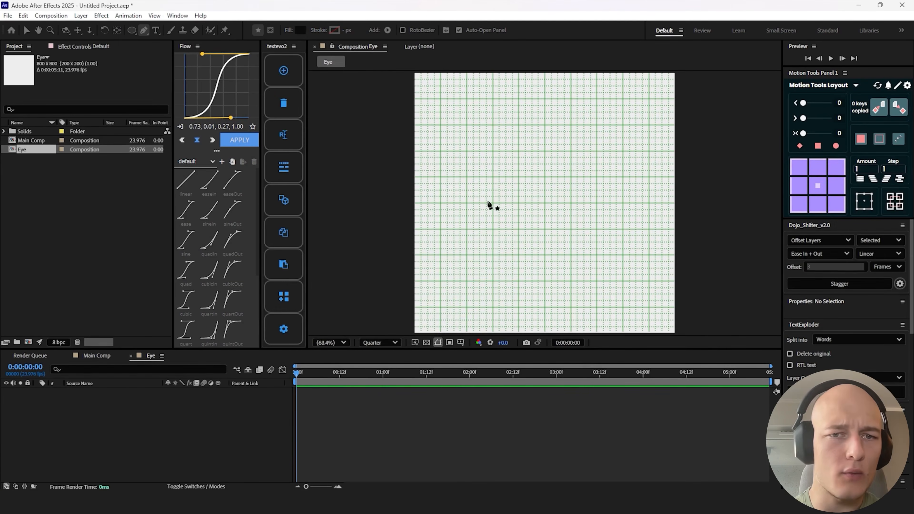
- Draw a closed four-point eye outline with pointed side corners and smoothly curved upper and lower edges across the composition
{"action": "left_click", "coordinate": [440, 202]}
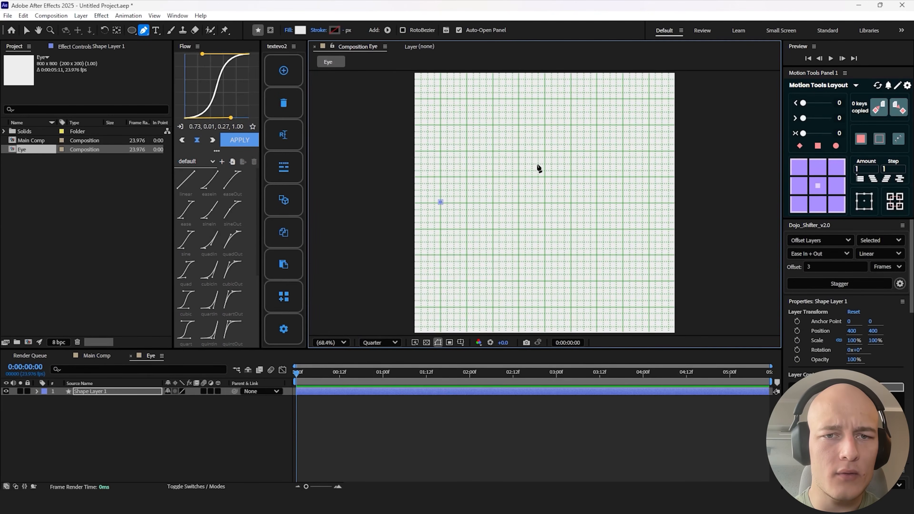
{"action": "left_click_drag", "start_coordinate": [543, 164], "coordinate": [591, 163]}
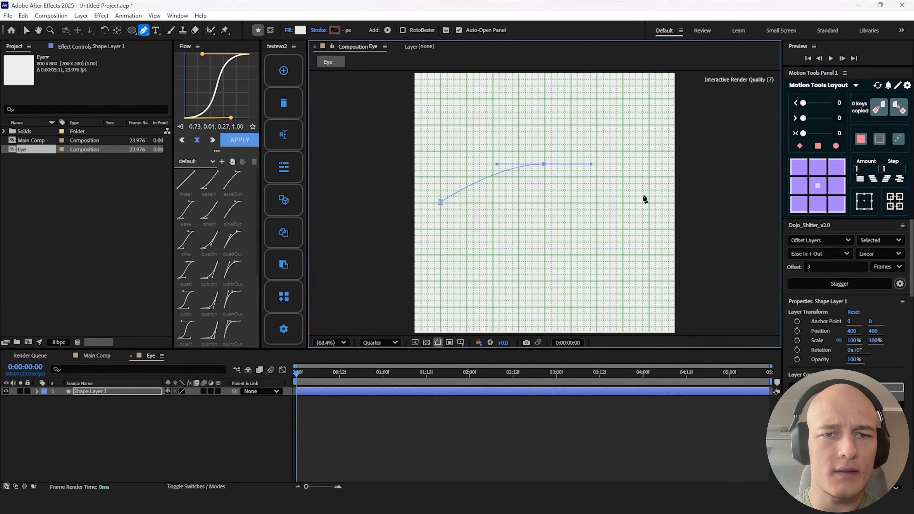
{"action": "left_click", "coordinate": [649, 202]}
{"action": "left_click_drag", "start_coordinate": [544, 229], "coordinate": [515, 229]}
{"action": "left_click", "coordinate": [440, 203]}
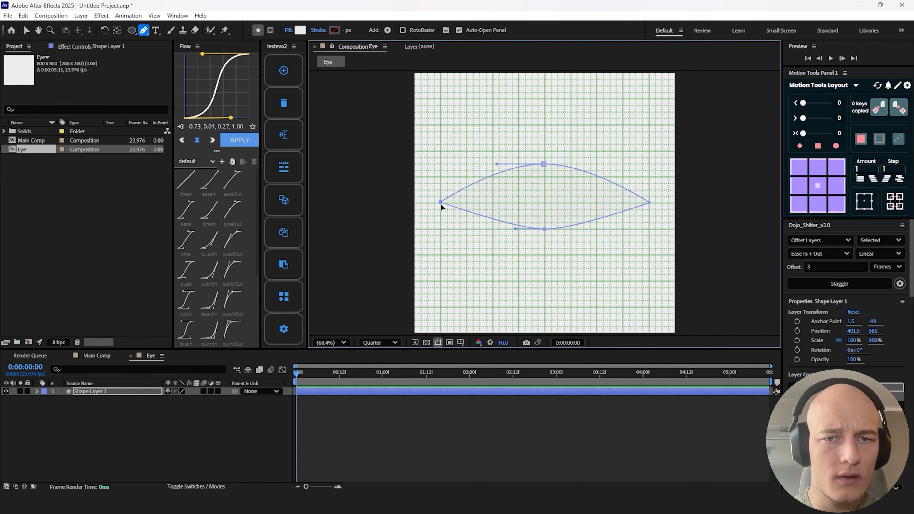
{"action": "left_click", "coordinate": [544, 165]}
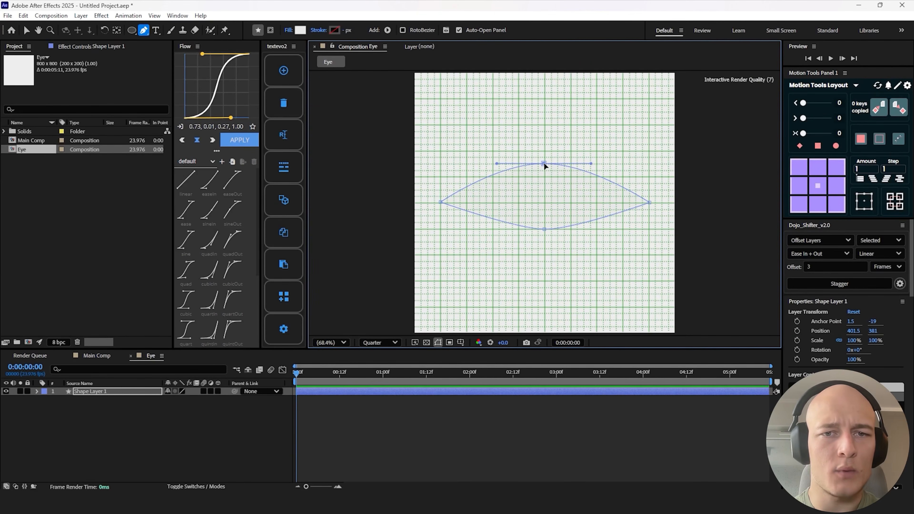
{"action": "left_click", "coordinate": [403, 395]}
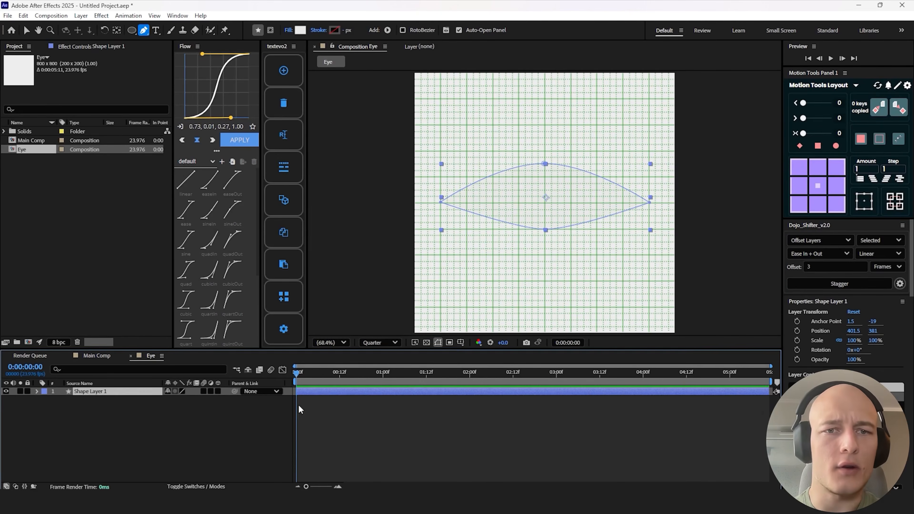
- Set the Eye composition's background color to 000000 and hide the grid
{"action": "left_click", "coordinate": [274, 414]}
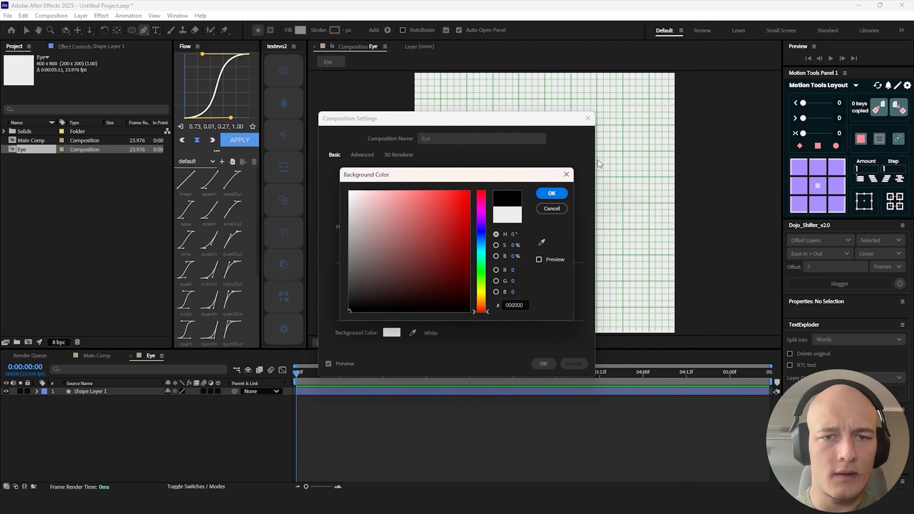
{"action": "left_click", "coordinate": [552, 193]}
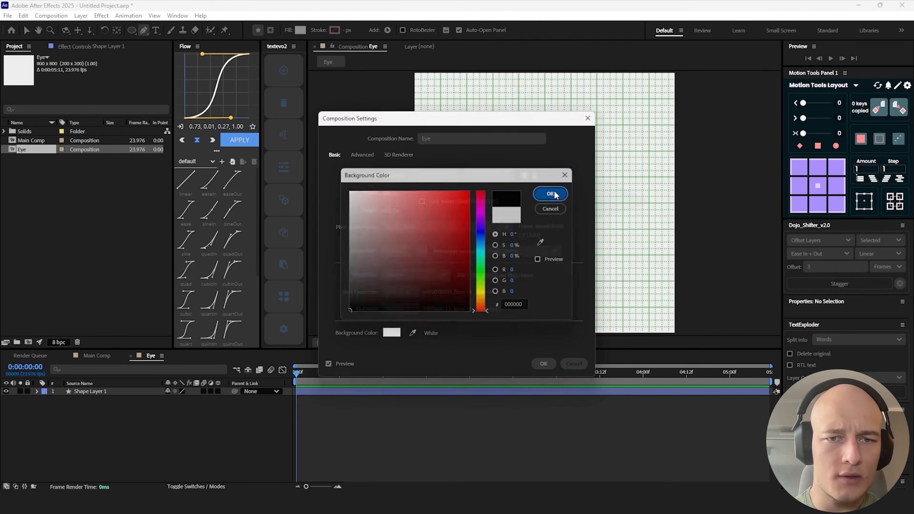
{"action": "left_click", "coordinate": [544, 364]}
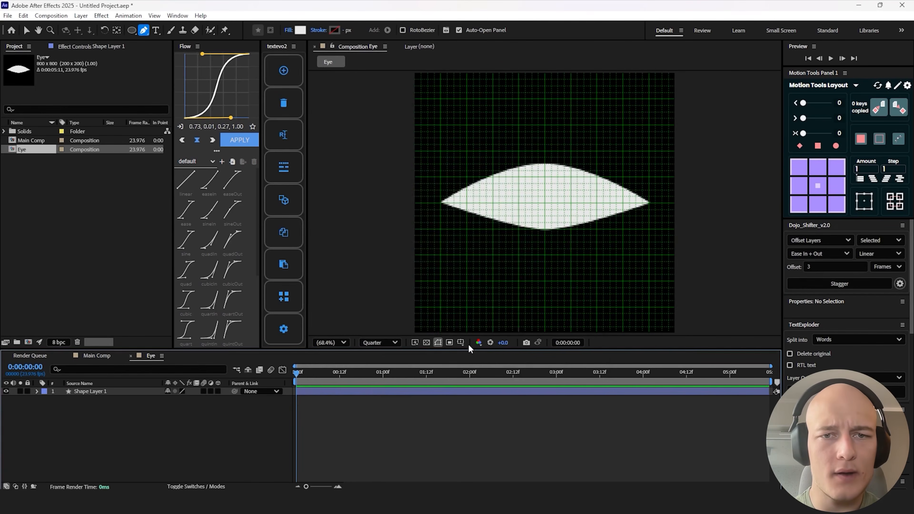
{"action": "left_click", "coordinate": [461, 342]}
{"action": "left_click", "coordinate": [482, 382]}
- Move the eye shape's lower middle point down slightly to open the eye more
{"action": "left_click_drag", "start_coordinate": [480, 446], "coordinate": [501, 391]}
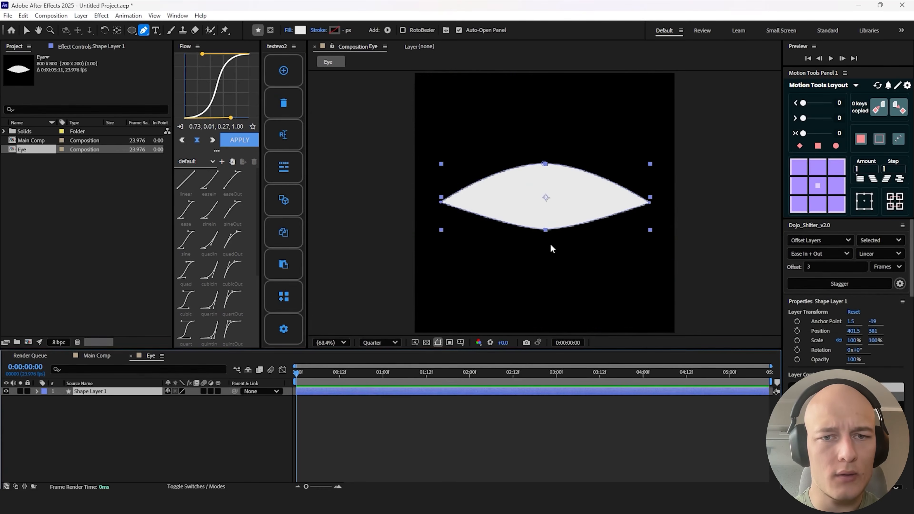
{"action": "key", "text": "v"}
{"action": "left_click", "coordinate": [545, 230]}
{"action": "key", "text": "g"}
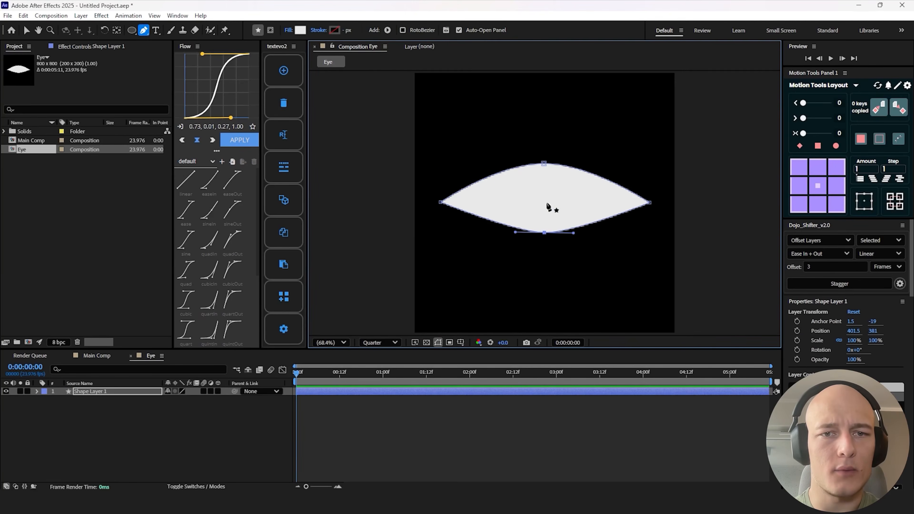
{"action": "key", "text": "v"}
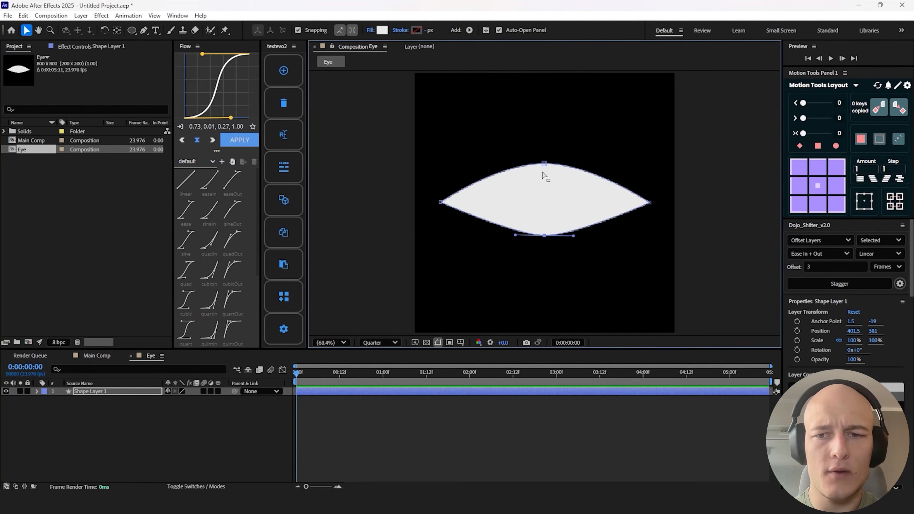
{"action": "left_click", "coordinate": [543, 164]}
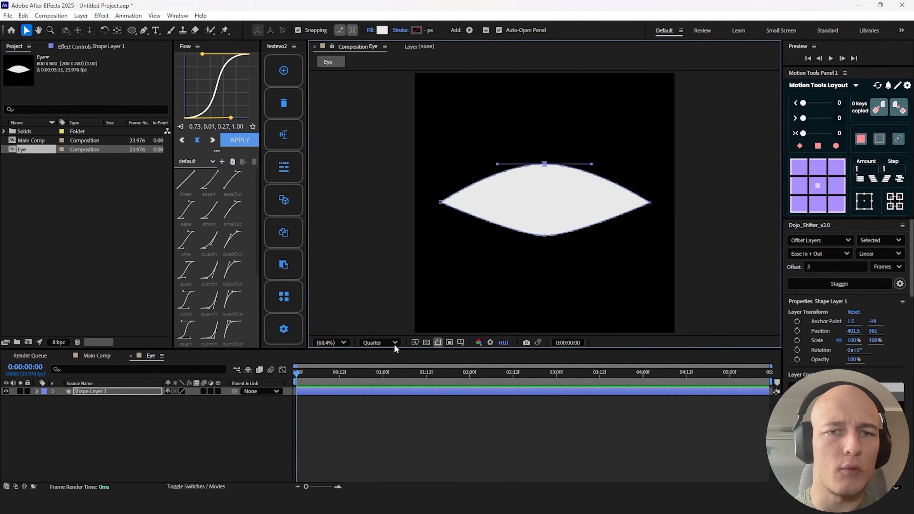
- Enable motion blur for the eye's shape layer and rename the layer Eye
{"action": "left_click", "coordinate": [204, 410]}
{"action": "left_click", "coordinate": [104, 393]}
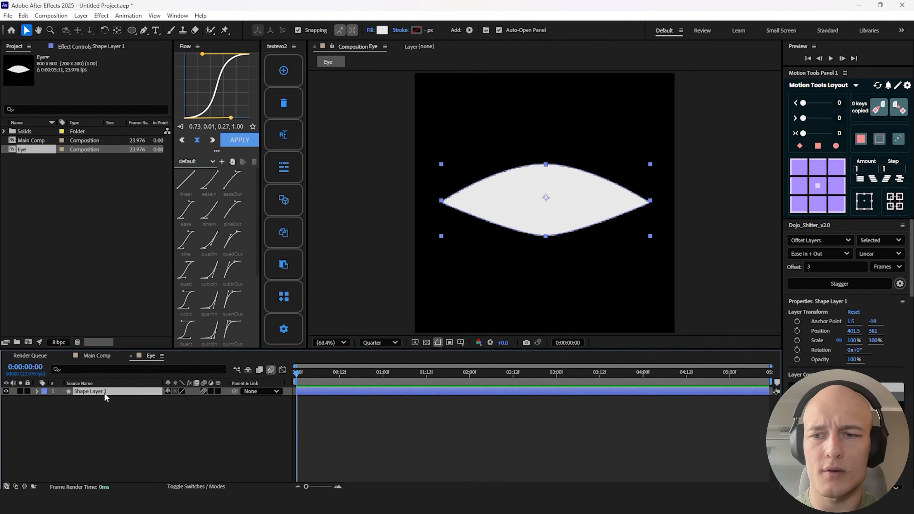
{"action": "key", "text": "Return"}
{"action": "type", "text": "Eye"}
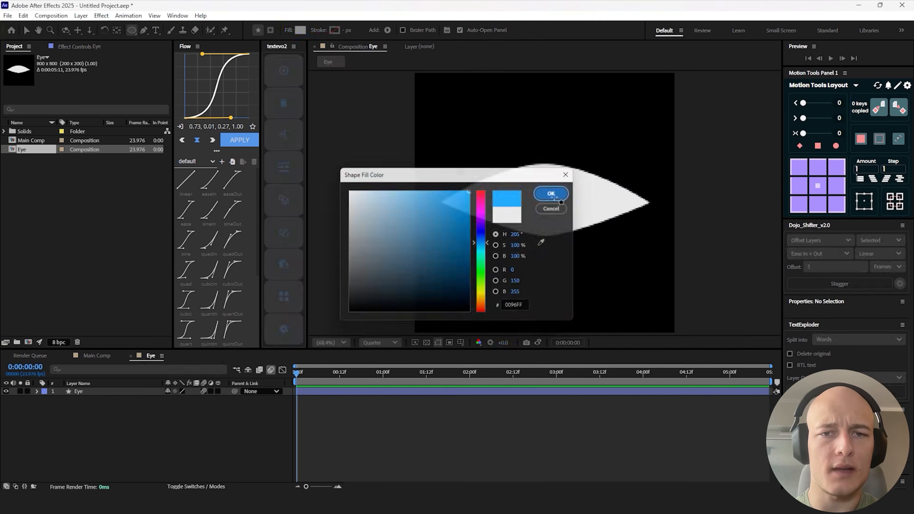
- Draw an iris circle with fill color 0096FF inside the eye and centre its layer in the composition
{"action": "left_click", "coordinate": [551, 195]}
{"action": "left_click_drag", "start_coordinate": [548, 199], "coordinate": [577, 228]}
{"action": "left_click_drag", "start_coordinate": [517, 215], "coordinate": [517, 217]}
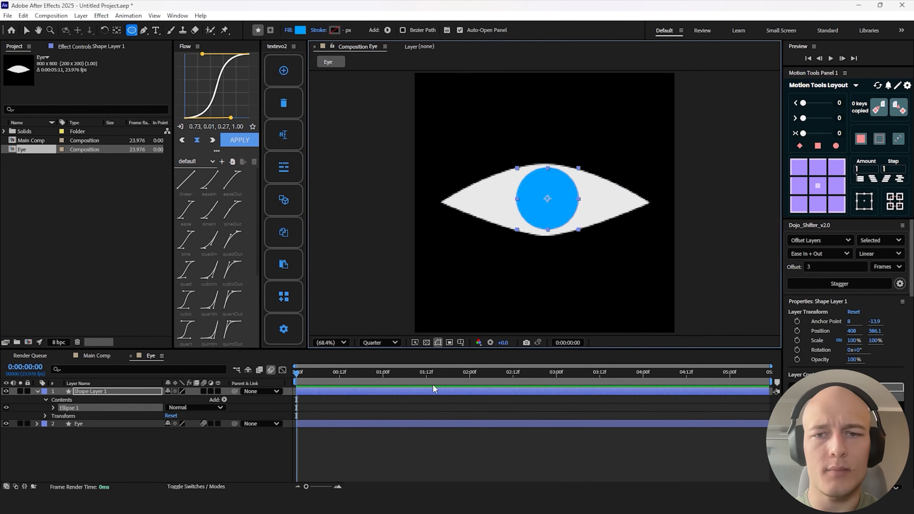
{"action": "left_click", "coordinate": [427, 392]}
{"action": "key", "text": "ctrl+Home"}
{"action": "left_click", "coordinate": [331, 396]}
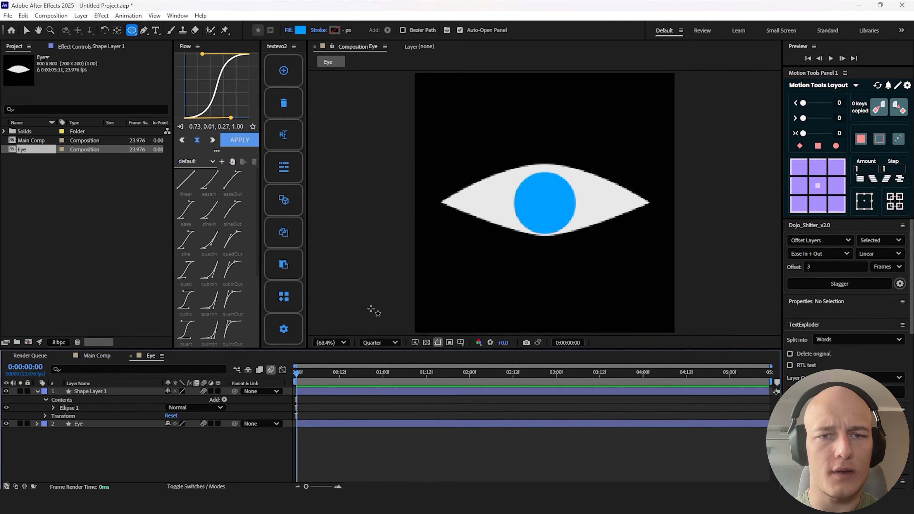
- Add a smaller concentric circle to the iris shape layer as the pupil and set its fill to black
{"action": "left_click", "coordinate": [401, 393]}
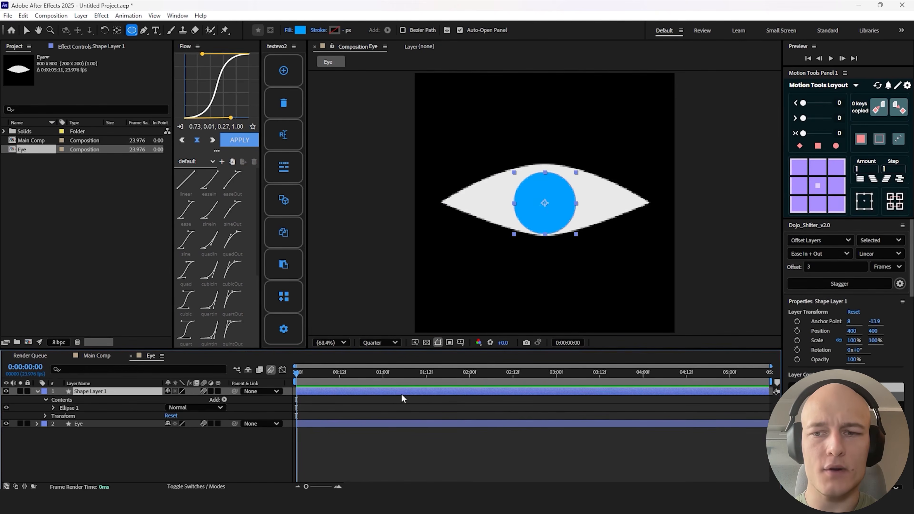
{"action": "left_click_drag", "start_coordinate": [544, 203], "coordinate": [529, 216]}
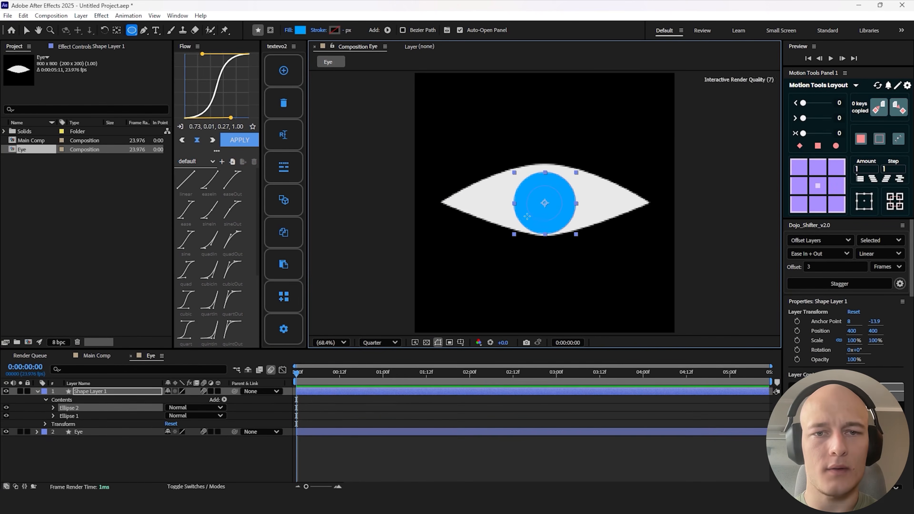
{"action": "left_click", "coordinate": [53, 407]}
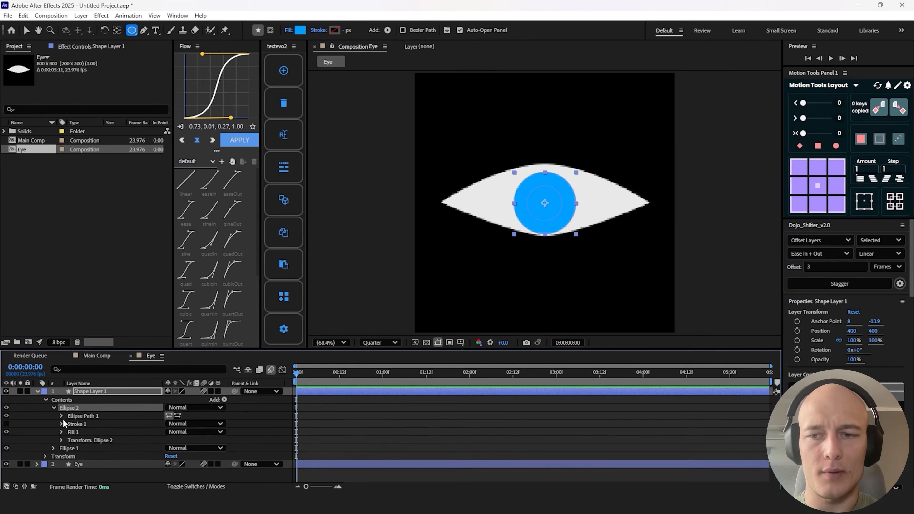
{"action": "left_click", "coordinate": [62, 431]}
{"action": "left_click", "coordinate": [170, 456]}
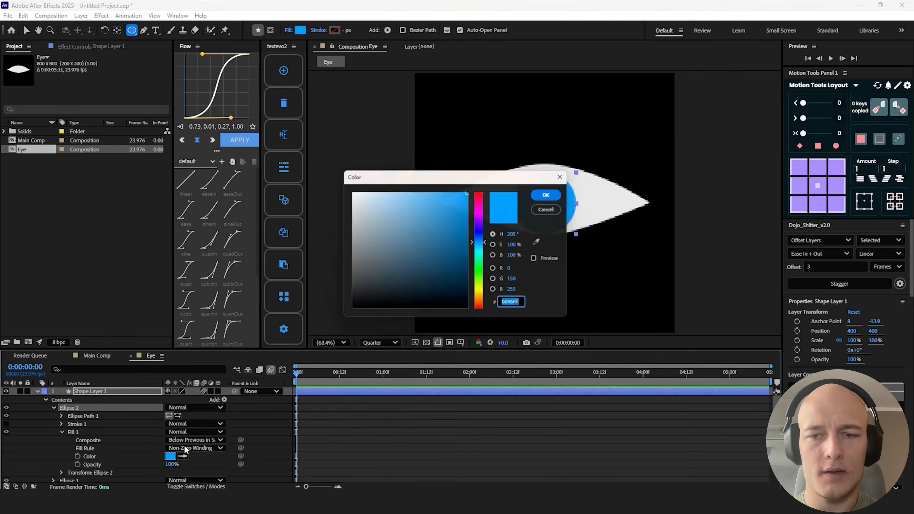
{"action": "left_click", "coordinate": [547, 194]}
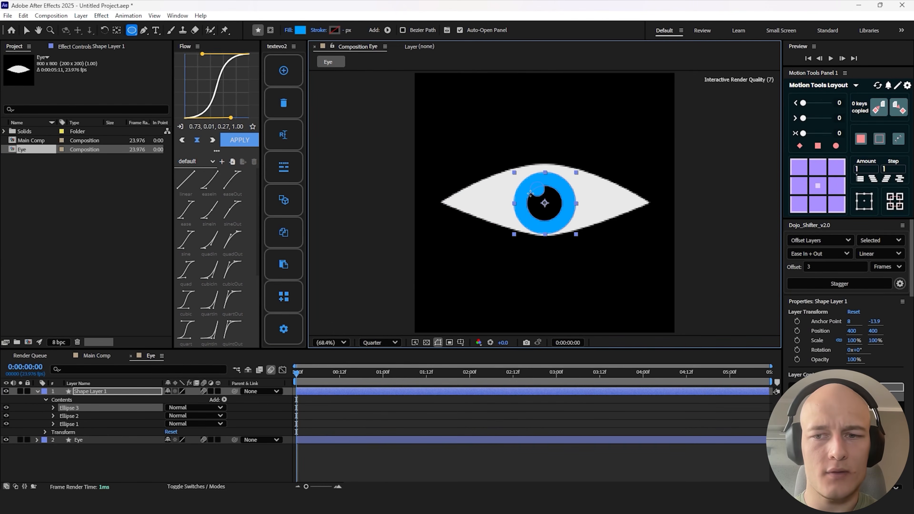
- Add a small highlight circle at the pupil's upper-left edge with an off-white fill at 86% opacity
{"action": "left_click", "coordinate": [53, 409]}
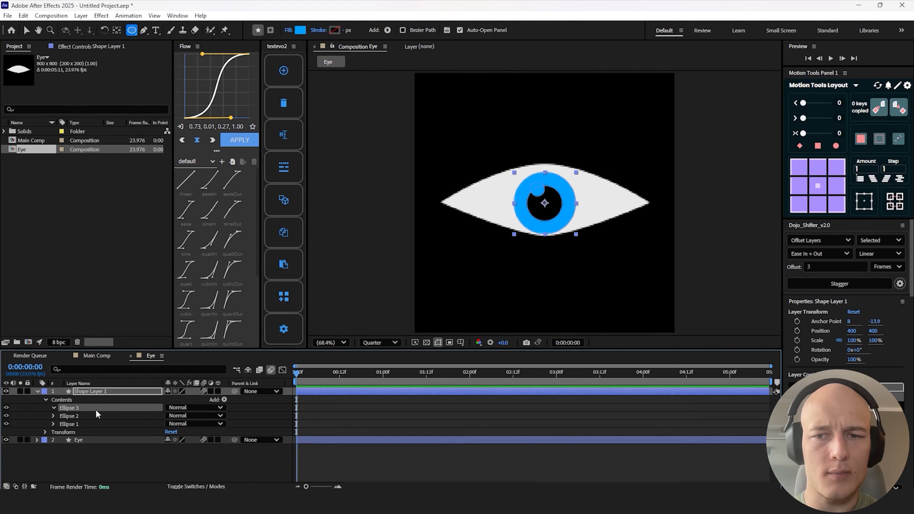
{"action": "left_click", "coordinate": [61, 432]}
{"action": "left_click", "coordinate": [170, 455]}
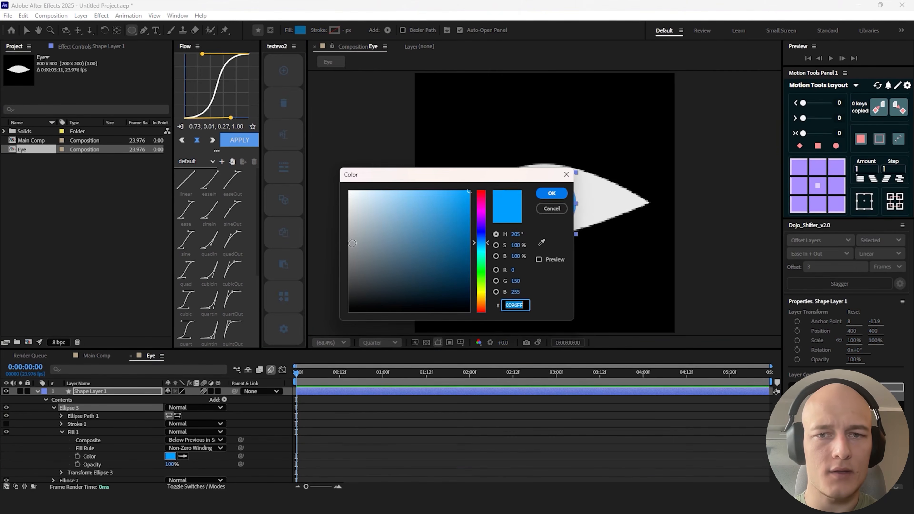
{"action": "left_click_drag", "start_coordinate": [360, 200], "coordinate": [312, 200]}
{"action": "left_click", "coordinate": [550, 194]}
{"action": "left_click_drag", "start_coordinate": [168, 464], "coordinate": [162, 464]}
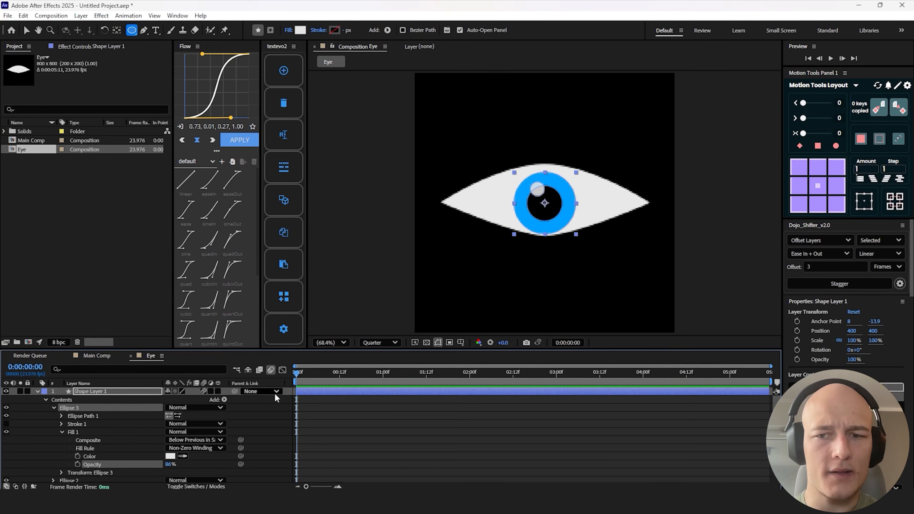
- Rename the iris shape layer Eyeball and move it up to a Y position of 396
{"action": "left_click", "coordinate": [310, 392]}
{"action": "key", "text": "u"}
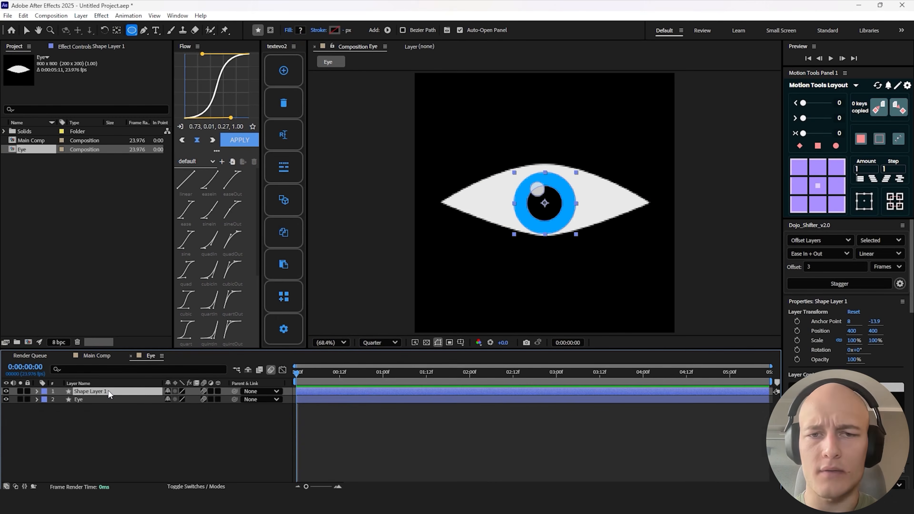
{"action": "key", "text": "Return"}
{"action": "type", "text": "Eyeball"}
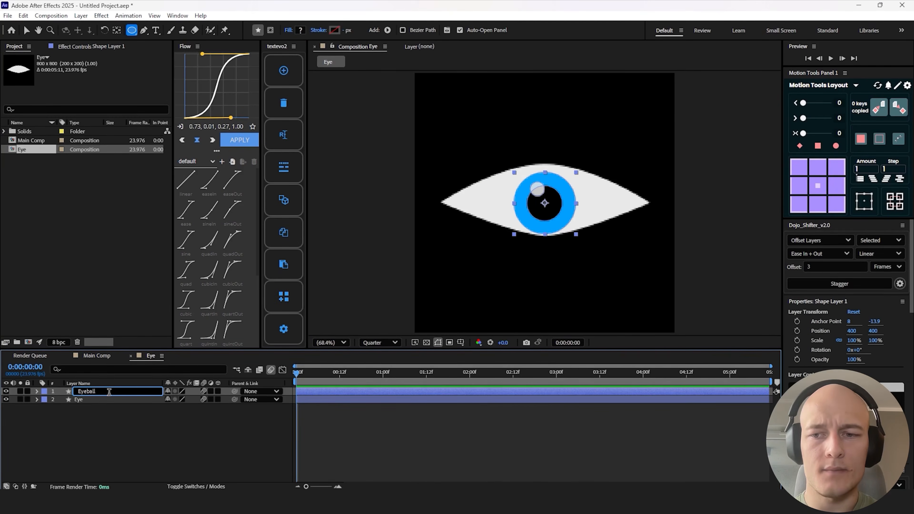
{"action": "left_click", "coordinate": [112, 427]}
{"action": "left_click", "coordinate": [415, 392]}
{"action": "key", "text": "Up"}
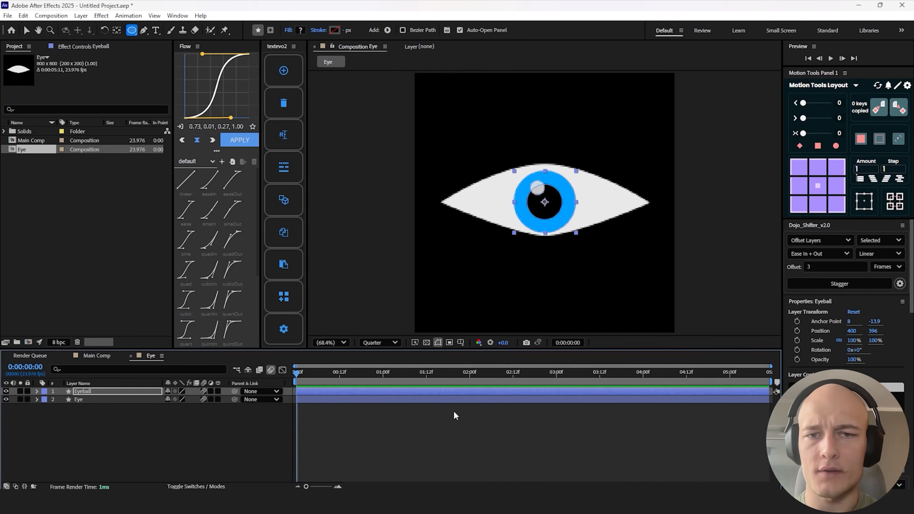
- Duplicate the Eye layer and place the copy above the Eyeball layer
{"action": "left_click", "coordinate": [95, 399]}
{"action": "key", "text": "ctrl+d"}
{"action": "left_click_drag", "start_coordinate": [96, 399], "coordinate": [104, 389]}
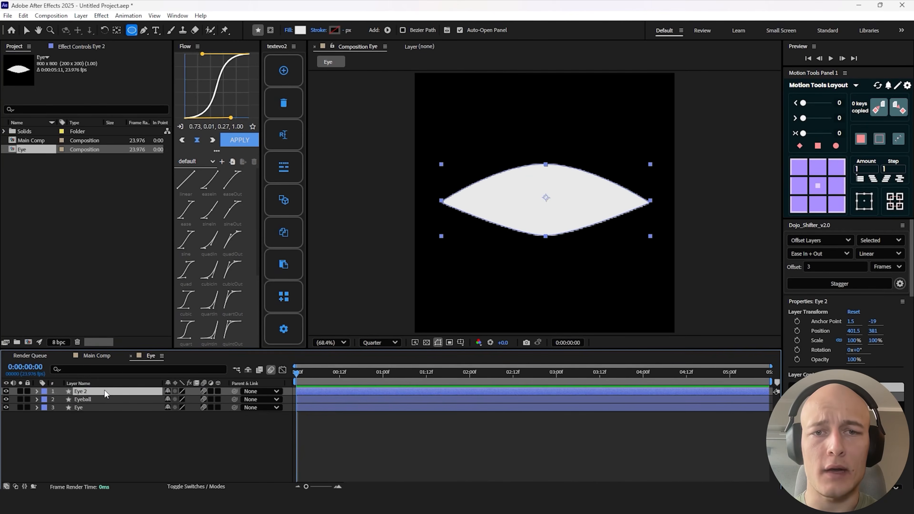
- Set the Eye 2 layer as the track matte for the Eyeball layer
{"action": "key", "text": "F4"}
{"action": "left_click", "coordinate": [139, 399]}
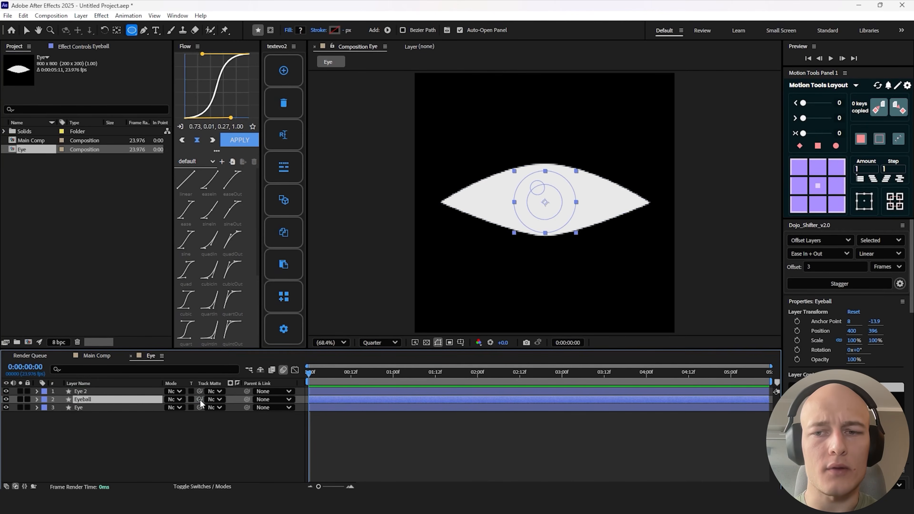
{"action": "left_click_drag", "start_coordinate": [200, 399], "coordinate": [131, 394]}
{"action": "left_click", "coordinate": [241, 438]}
- Reposition the Eyeball layer within the eye to 402.2, 389
{"action": "left_click", "coordinate": [335, 399]}
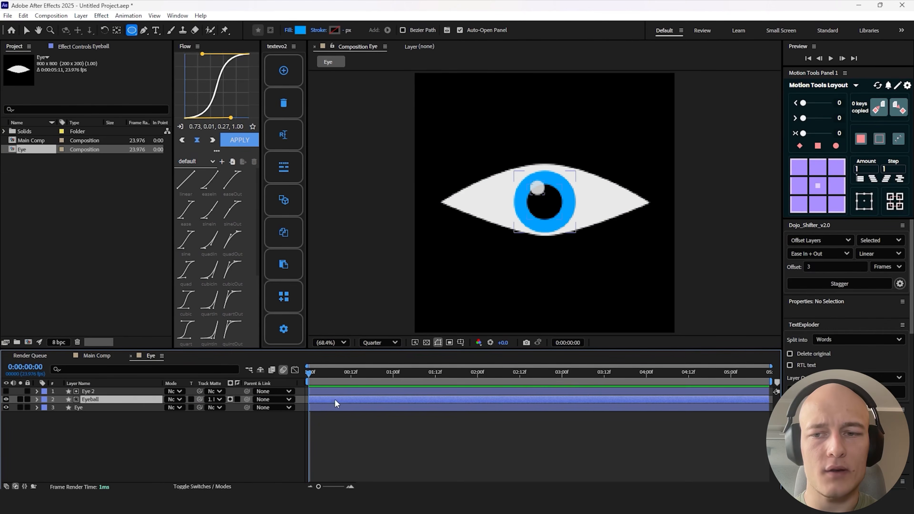
{"action": "key", "text": "v"}
{"action": "mouse_move", "coordinate": [557, 219]}
{"action": "left_mouse_down"}
{"action": "mouse_move", "coordinate": [624, 200]}
{"action": "mouse_move", "coordinate": [557, 221]}
{"action": "mouse_move", "coordinate": [544, 212]}
{"action": "left_mouse_up"}
{"action": "left_click", "coordinate": [388, 429]}
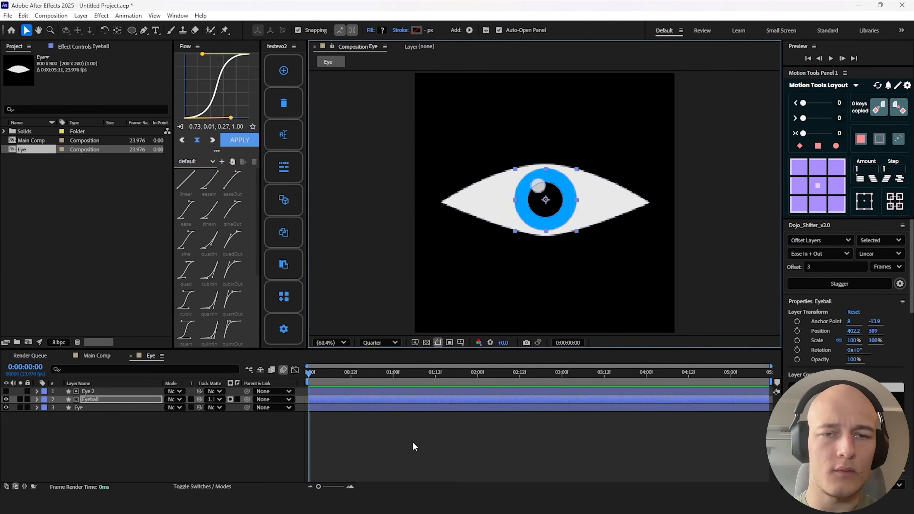
{"action": "left_click", "coordinate": [412, 440]}
- Keyframe the Scale of the Eye and Eye 2 layers from 100, 0% at 0:00 to 100% at about 1:14
{"action": "left_click", "coordinate": [93, 407]}
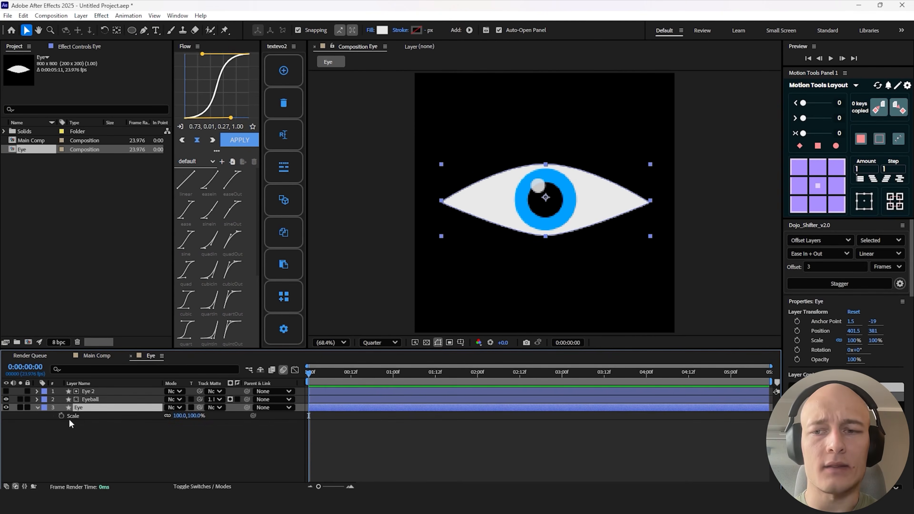
{"action": "left_click", "coordinate": [101, 391], "text": "ctrl"}
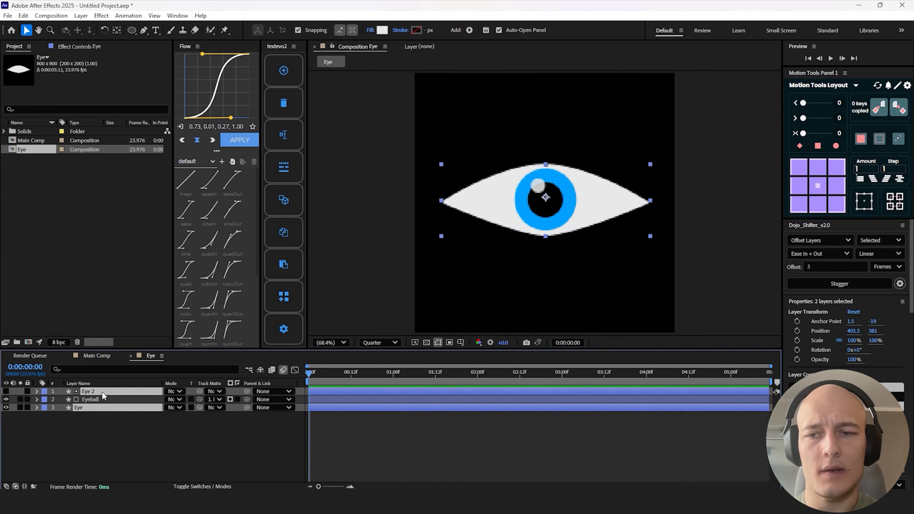
{"action": "key", "text": "s"}
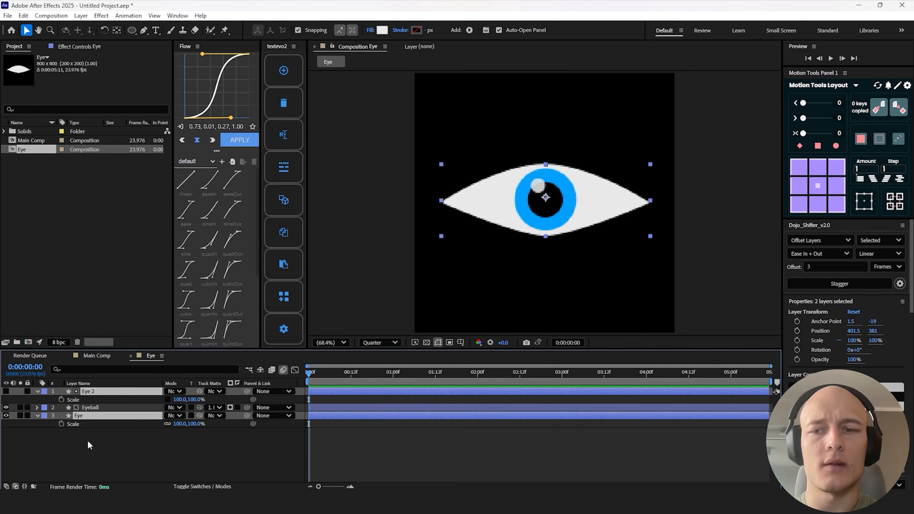
{"action": "left_click", "coordinate": [61, 424]}
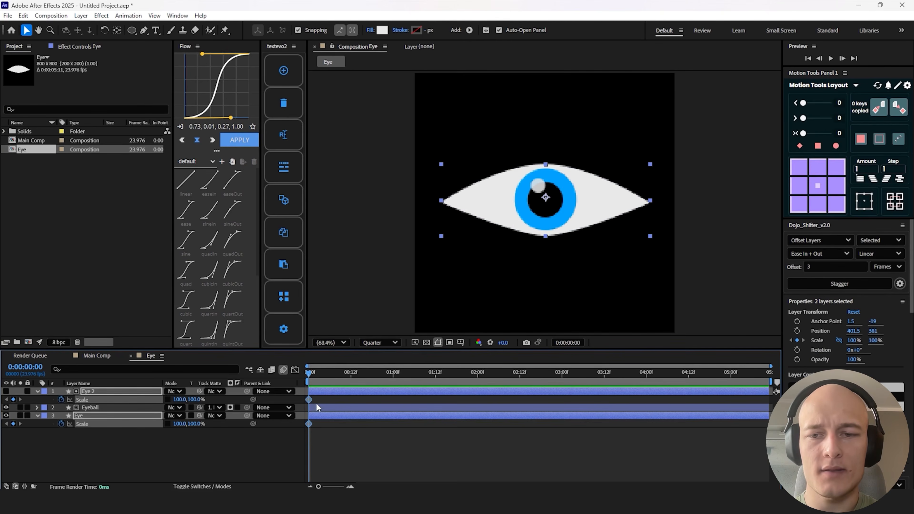
{"action": "left_click_drag", "start_coordinate": [309, 400], "coordinate": [443, 401]}
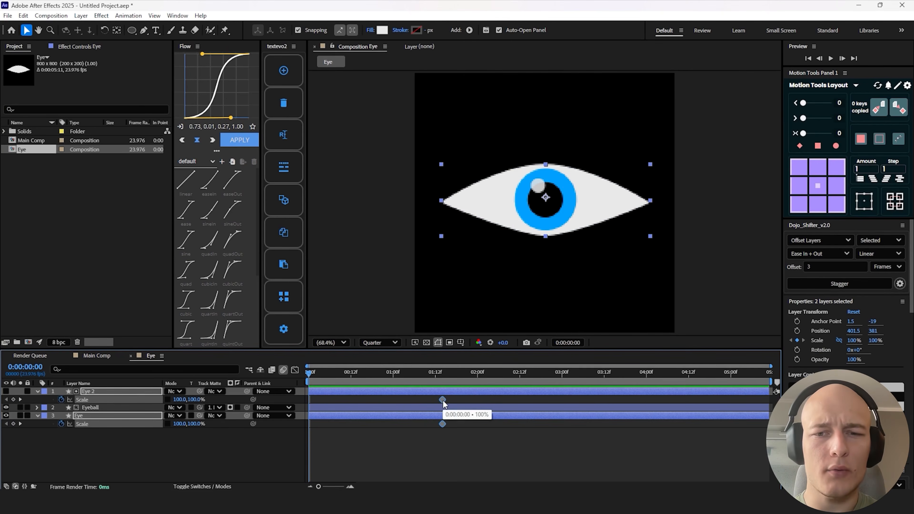
{"action": "left_click", "coordinate": [197, 399]}
{"action": "type", "text": "0"}
{"action": "key", "text": "Return"}
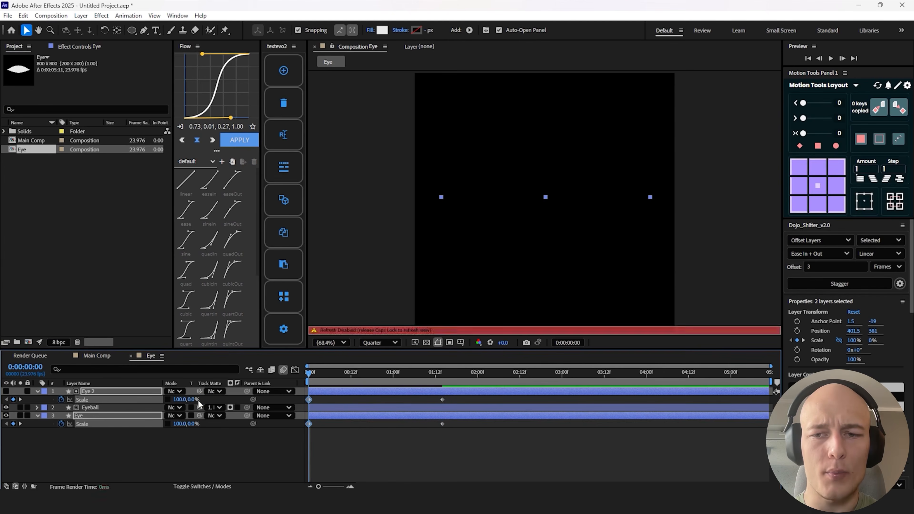
- Ease the Scale keyframes of both eye layers and stretch their speed-curve handles for a smoother opening
{"action": "left_click_drag", "start_coordinate": [453, 396], "coordinate": [302, 427]}
{"action": "key", "text": "shift+F3"}
{"action": "left_click_drag", "start_coordinate": [298, 469], "coordinate": [363, 458]}
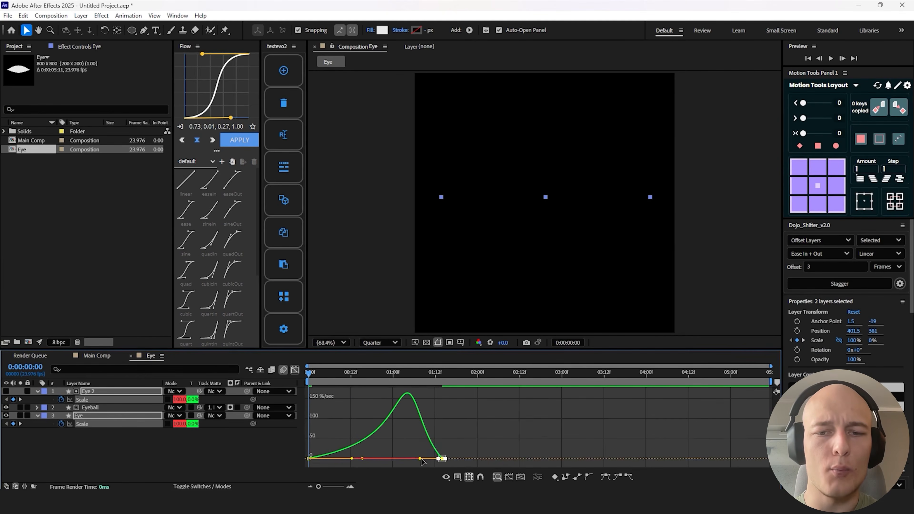
{"action": "left_click_drag", "start_coordinate": [420, 458], "coordinate": [386, 459]}
{"action": "key", "text": "shift+F3"}
{"action": "key", "text": "u"}
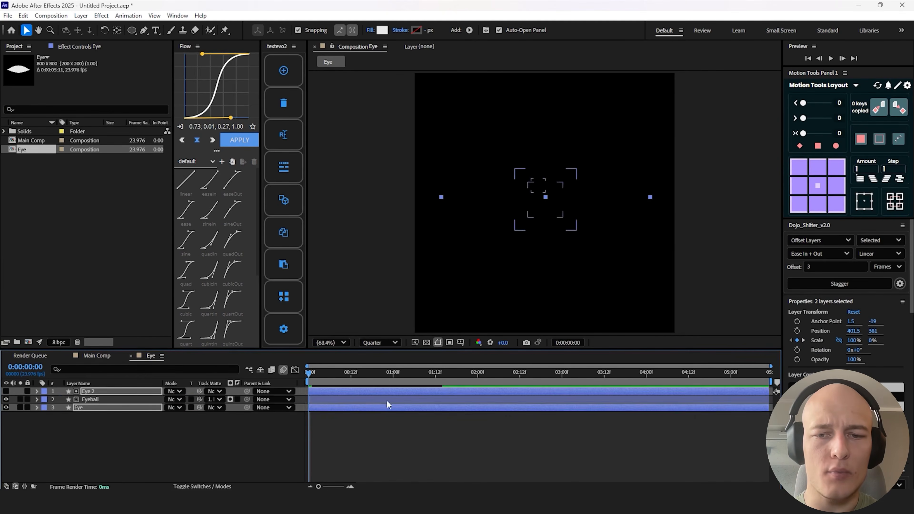
- Move the final Scale keyframes of both eye layers earlier to about 1:05 and preview the eye opening from the start
{"action": "left_click", "coordinate": [385, 445]}
{"action": "key", "text": "space"}
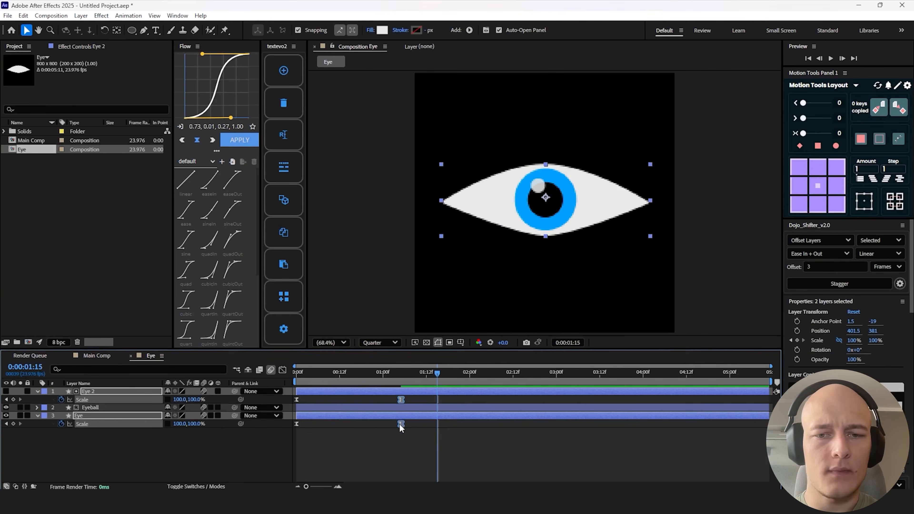
{"action": "key", "text": "u"}
{"action": "left_click_drag", "start_coordinate": [326, 375], "coordinate": [295, 375]}
{"action": "left_click", "coordinate": [378, 434]}
{"action": "key", "text": "space"}
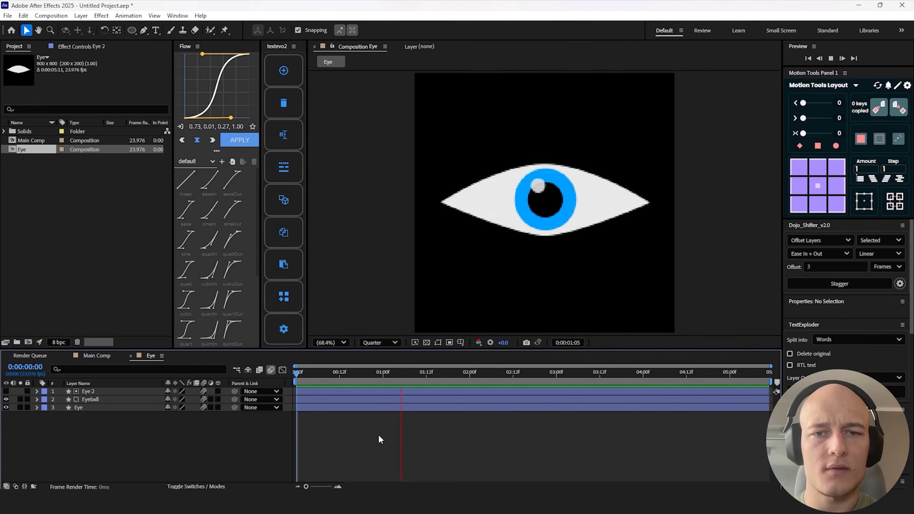
{"action": "key", "text": "space"}
- Create a null object in Main Comp and rename it NULL
{"action": "right_click", "coordinate": [201, 430]}
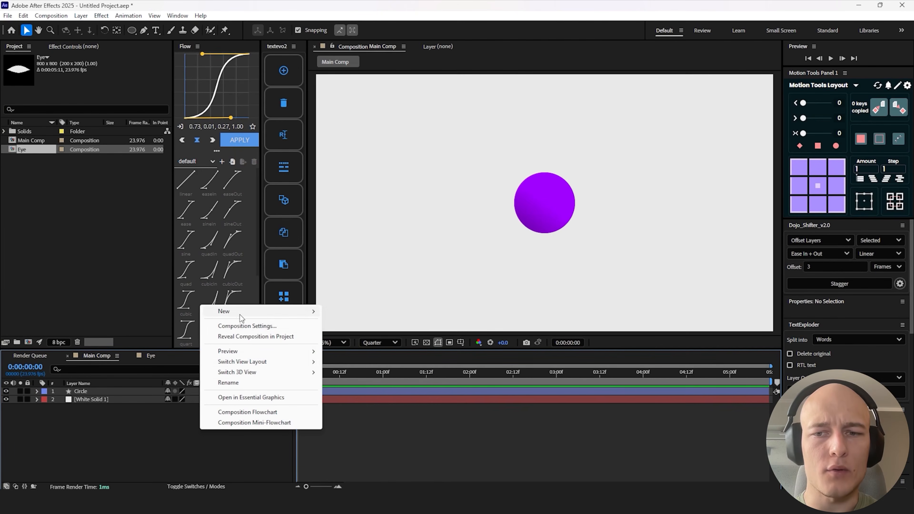
{"action": "mouse_move", "coordinate": [241, 317]}
{"action": "left_click", "coordinate": [363, 367]}
{"action": "key", "text": "Return"}
{"action": "type", "text": "NULL"}
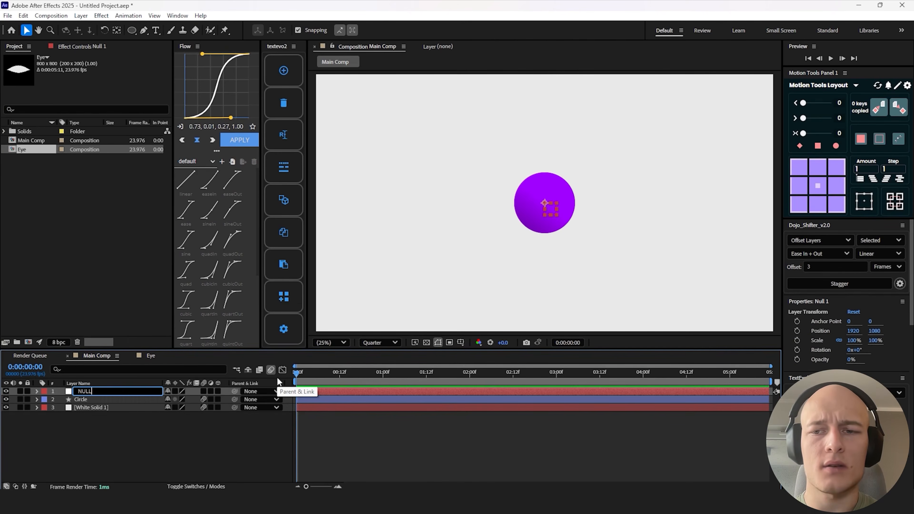
{"action": "key", "text": "Return"}
- Duplicate the NULL layer and rename the copy CONTROLLER
{"action": "key", "text": "ctrl+d"}
{"action": "key", "text": "Return"}
{"action": "type", "text": "CONTROLLER"}
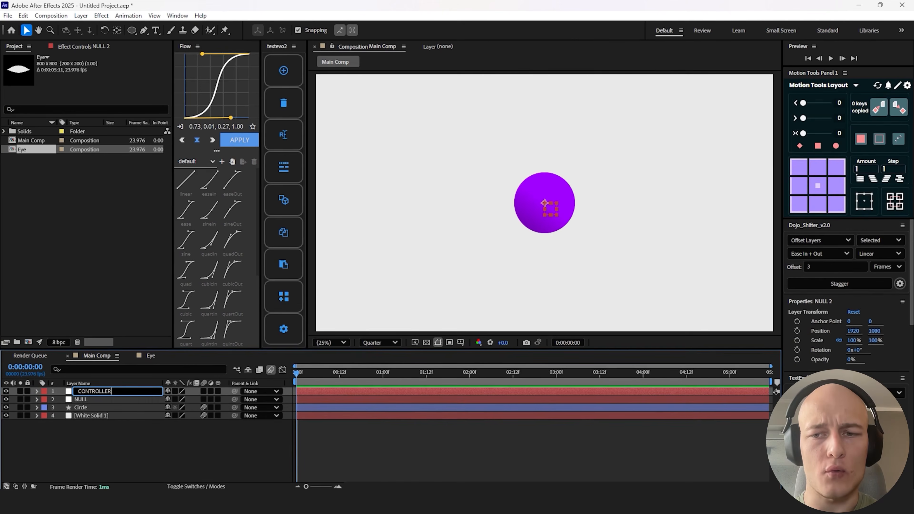
{"action": "key", "text": "Return"}
- Apply a Slider Control effect to the CONTROLLER layer and rename the effect Distance
{"action": "key", "text": "ctrl+space"}
{"action": "type", "text": "slider"}
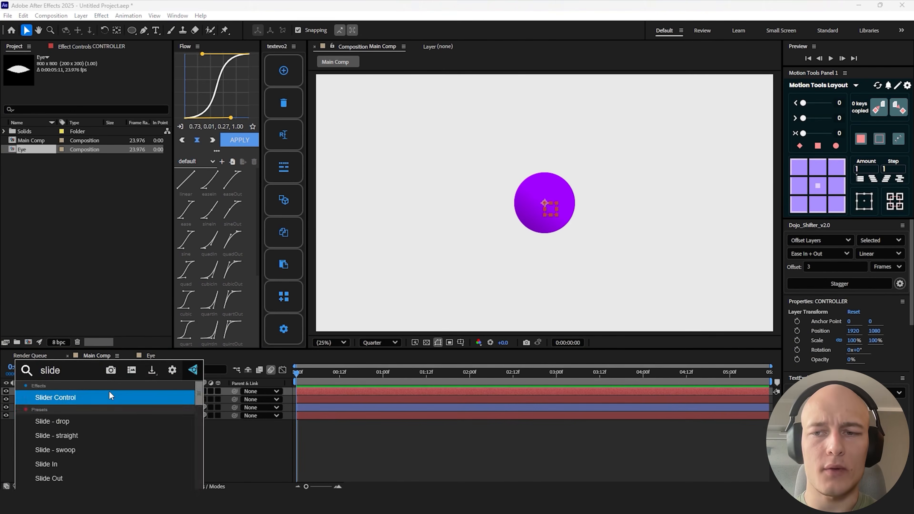
{"action": "key", "text": "Return"}
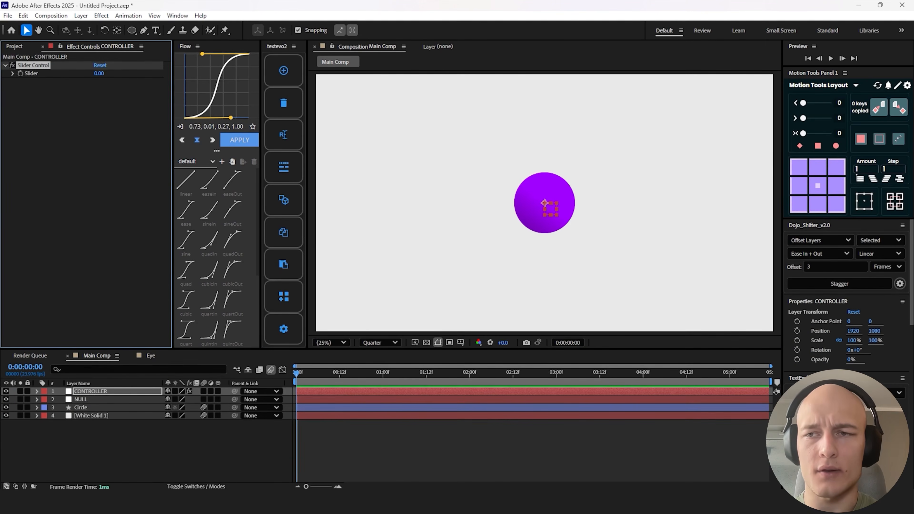
{"action": "key", "text": "Return"}
{"action": "type", "text": "Distance"}
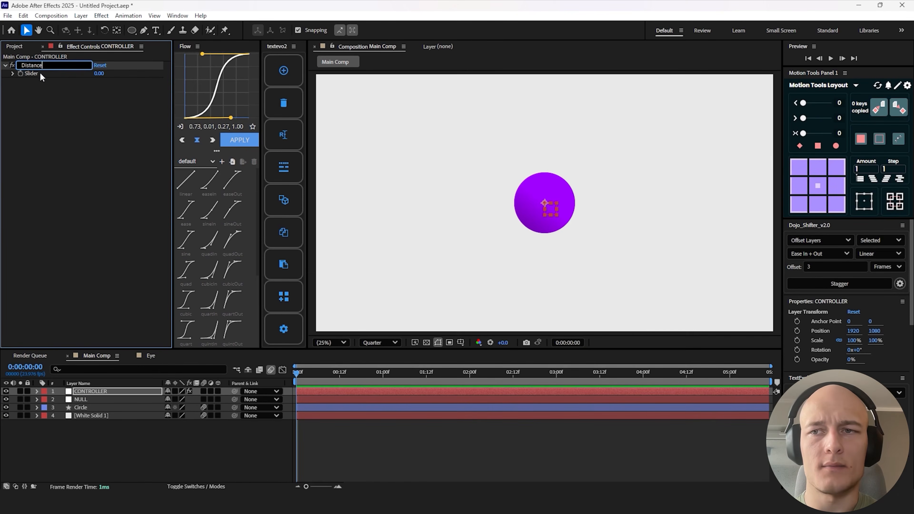
{"action": "key", "text": "Return"}
- Duplicate the Distance slider on the CONTROLLER layer and rename the copy Strength
{"action": "key", "text": "ctrl+d"}
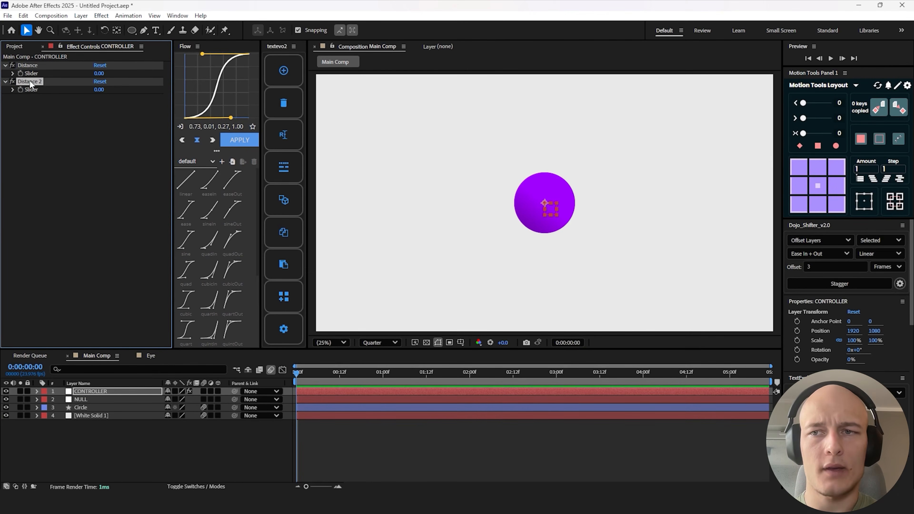
{"action": "key", "text": "Return"}
{"action": "type", "text": "S"}
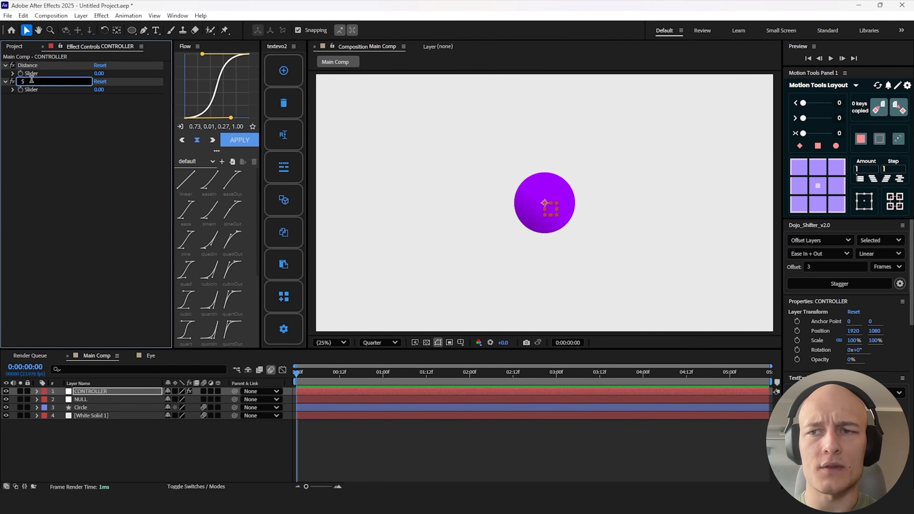
- Try pasting the copied script as an expression on the Circle layer's Position
{"action": "left_click", "coordinate": [103, 409]}
{"action": "key", "text": "p"}
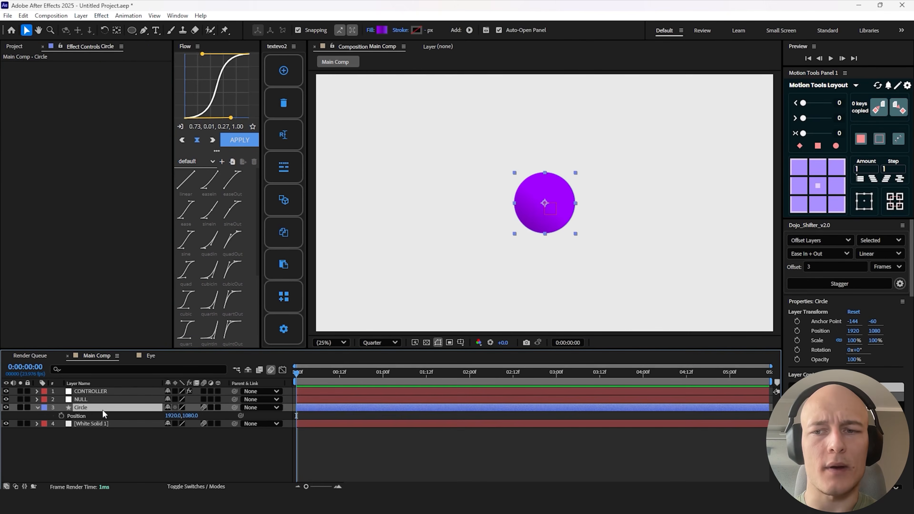
{"action": "left_click", "coordinate": [62, 415], "text": "alt"}
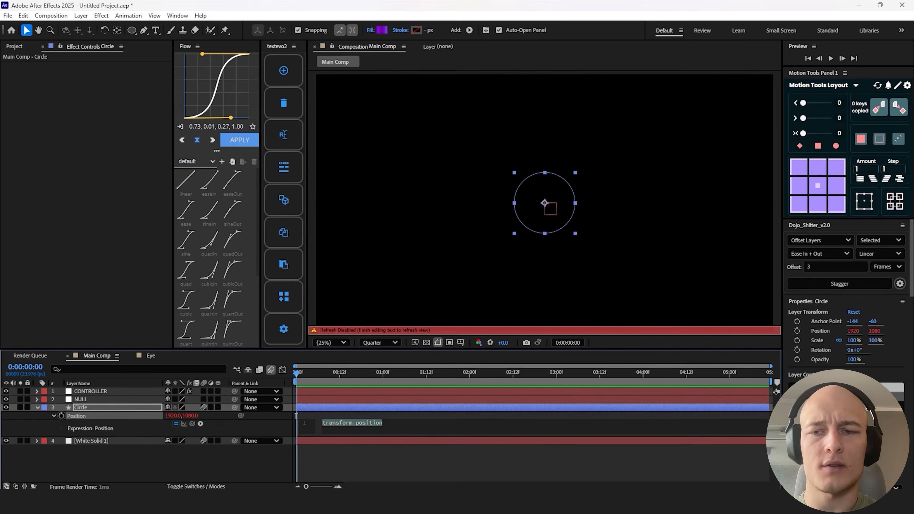
{"action": "key", "text": "alt+Tab"}
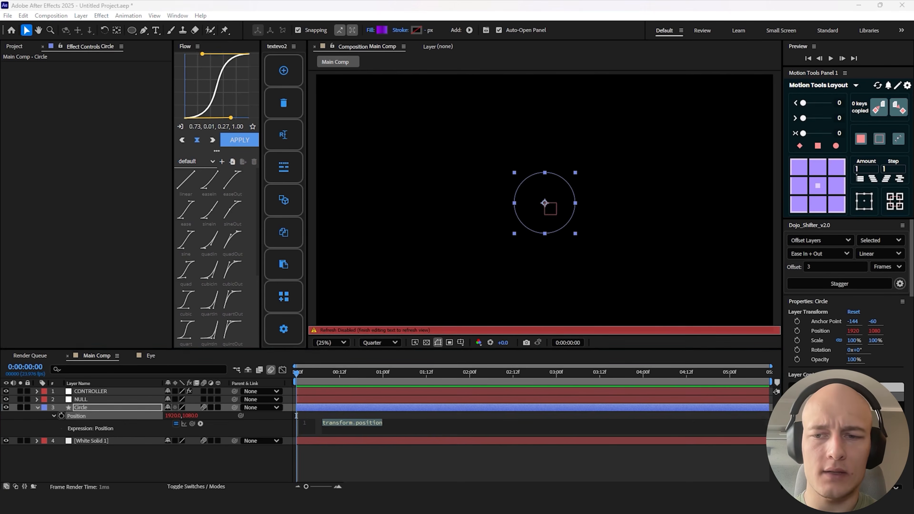
{"action": "left_click", "coordinate": [387, 424]}
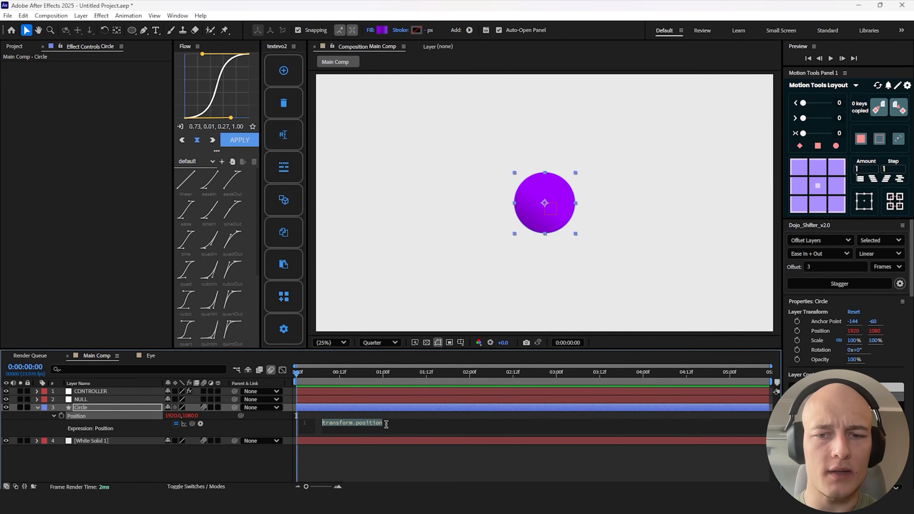
{"action": "key", "text": "ctrl+v"}
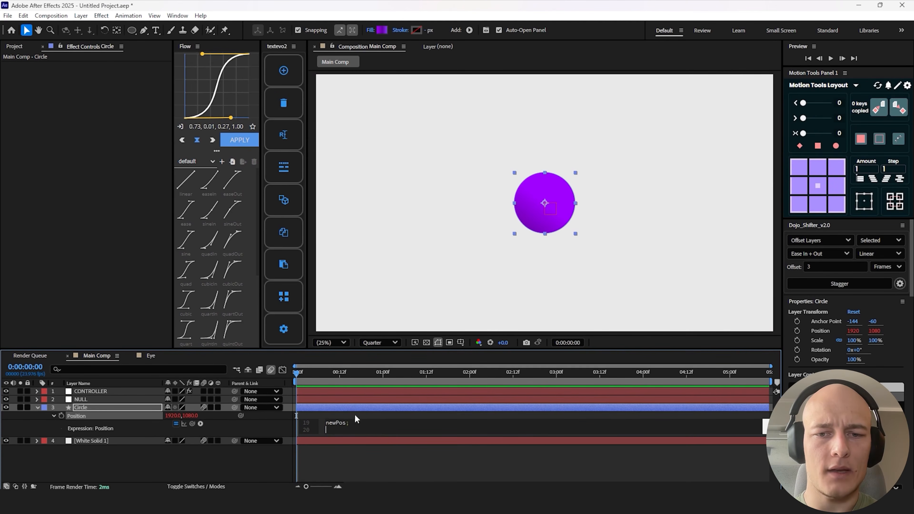
{"action": "left_click", "coordinate": [362, 411]}
{"action": "left_click", "coordinate": [389, 429]}
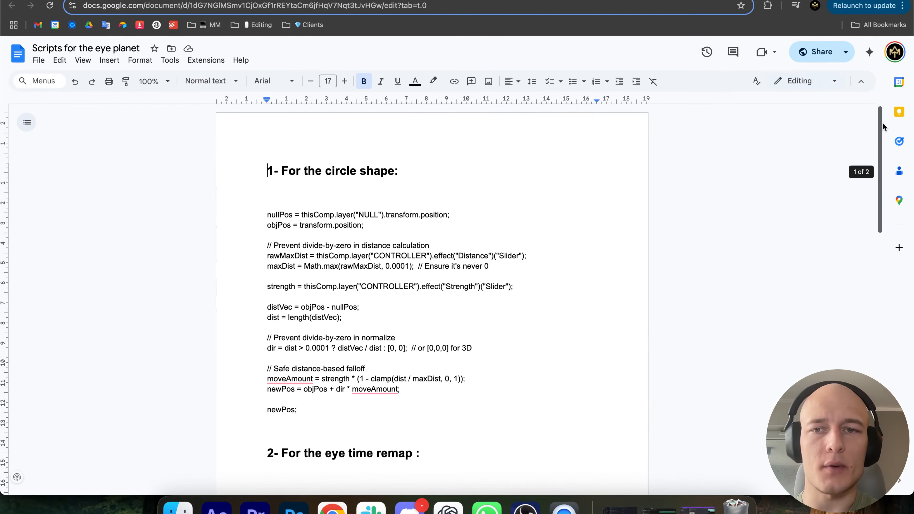
- Scroll through the "Scripts for the eye planet" document to examine the scripts for the circle shape and the eye time remap
{"action": "left_click_drag", "start_coordinate": [883, 122], "coordinate": [867, 342]}
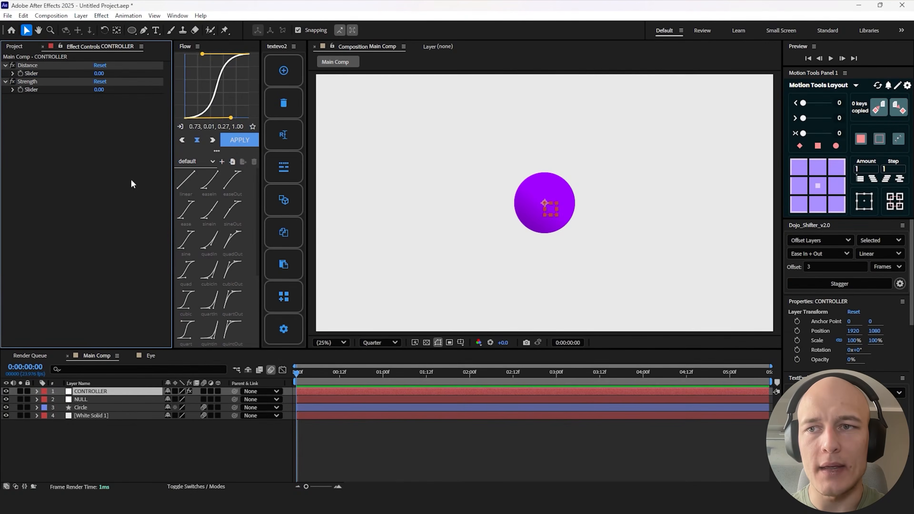
- Add a Position expression to the Circle layer containing the script that references NULL and CONTROLLER's Distance and Strength sliders
{"action": "left_click", "coordinate": [102, 408]}
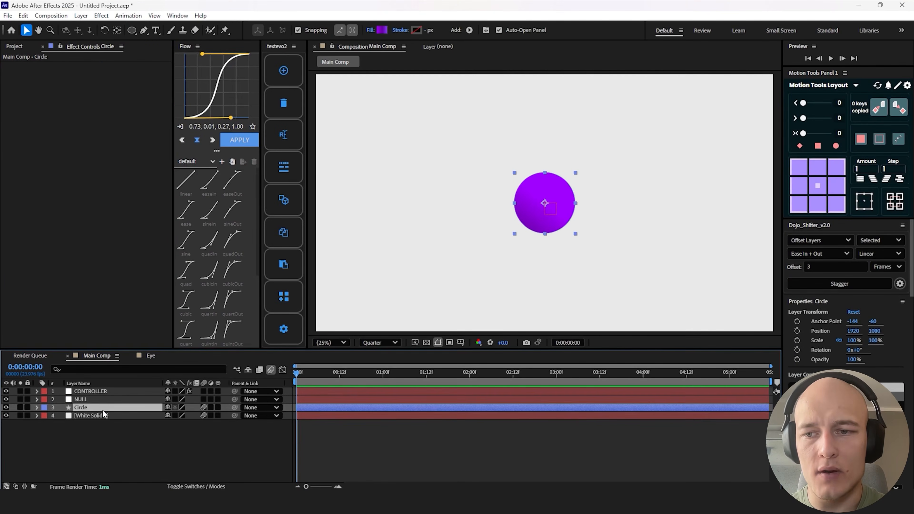
{"action": "key", "text": "p"}
{"action": "left_click", "coordinate": [61, 416], "text": "alt"}
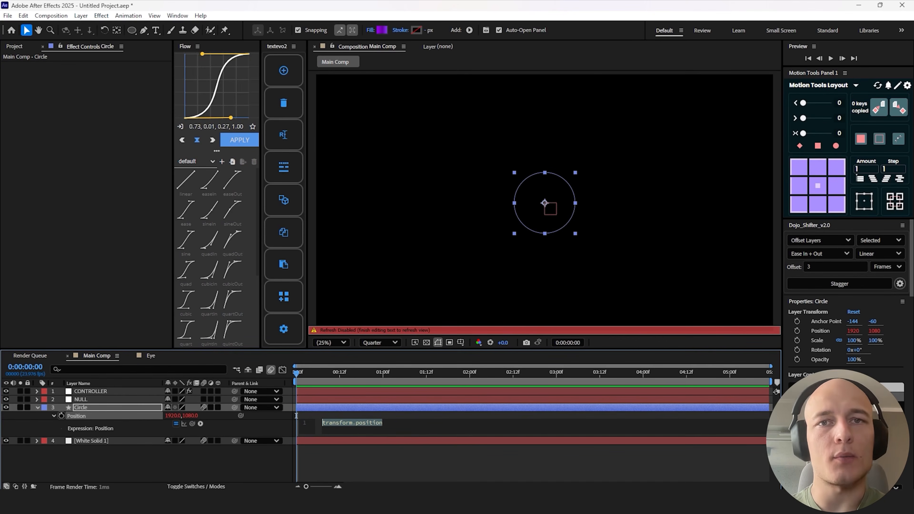
{"action": "key", "text": "ctrl+v"}
{"action": "left_click", "coordinate": [523, 411]}
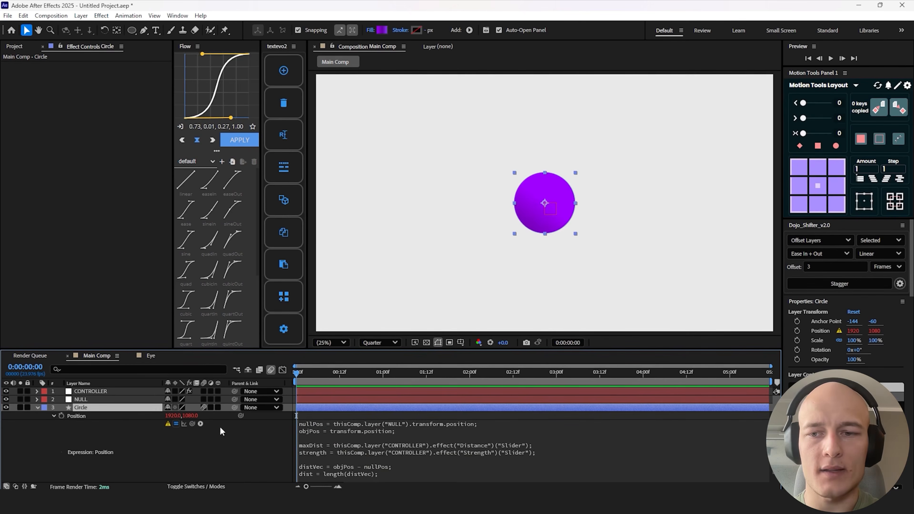
- Inspect the Circle's Position expression for the line causing the error and capture a screenshot of the application window
{"action": "left_click", "coordinate": [461, 448]}
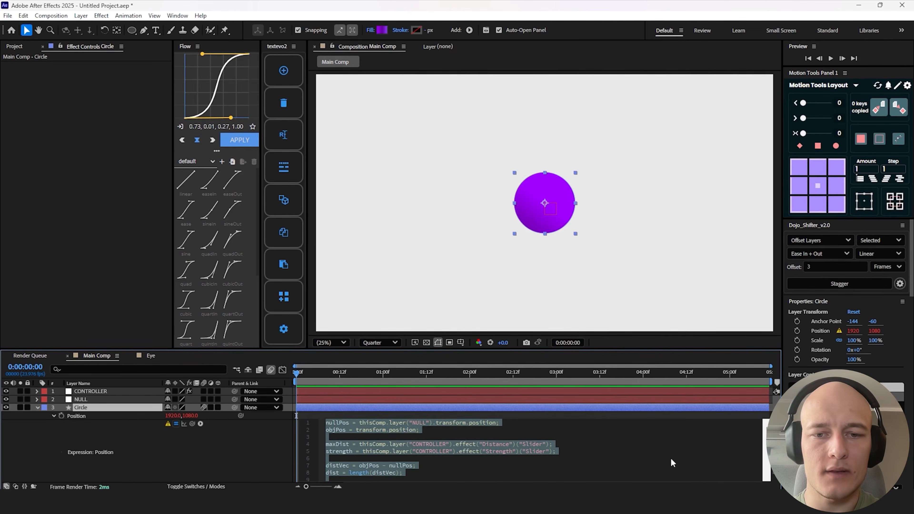
{"action": "left_click", "coordinate": [685, 445]}
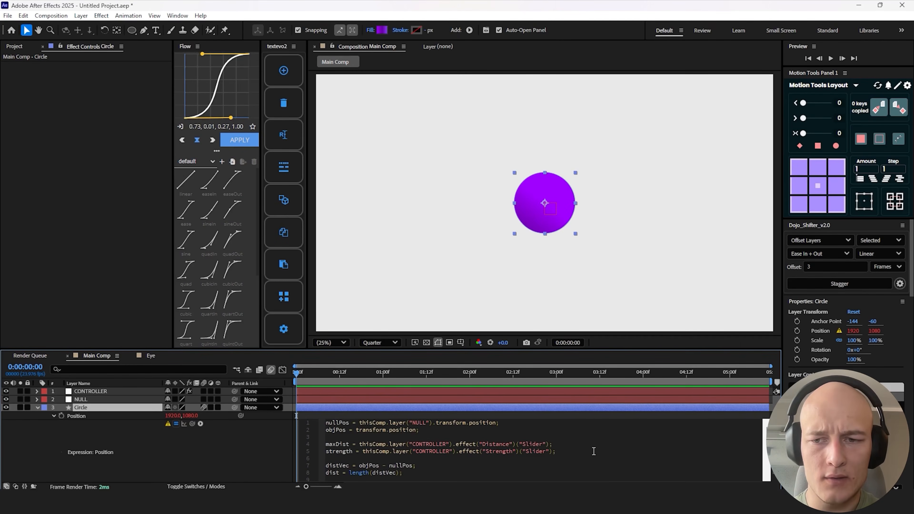
{"action": "left_click_drag", "start_coordinate": [767, 438], "coordinate": [767, 466]}
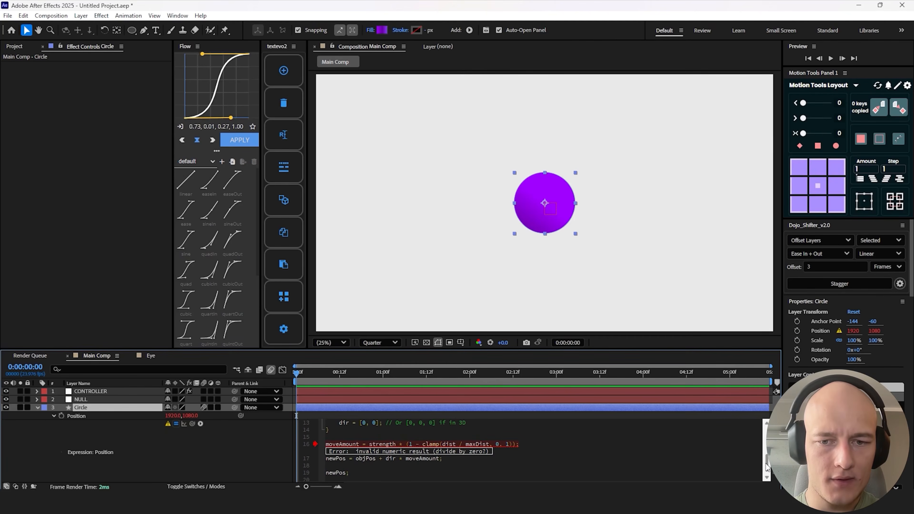
{"action": "key", "text": "super+shift+s"}
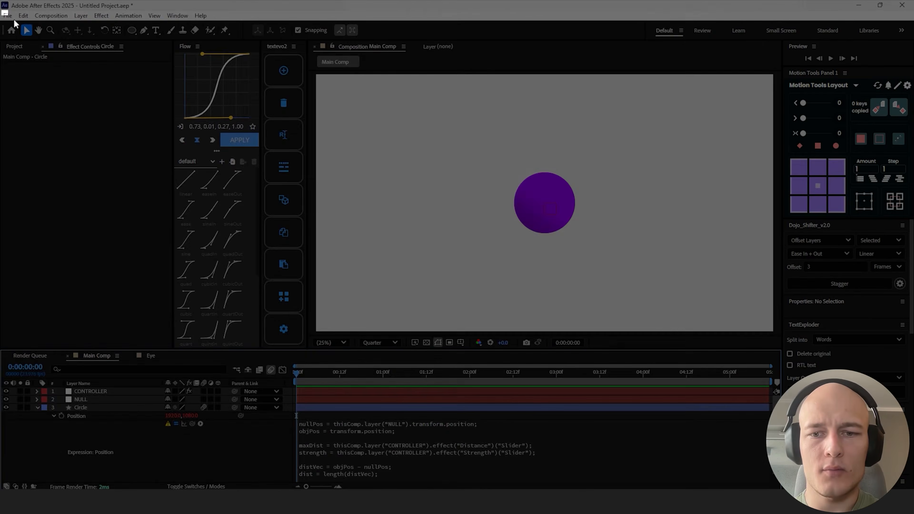
{"action": "left_click_drag", "start_coordinate": [2, 10], "coordinate": [774, 484]}
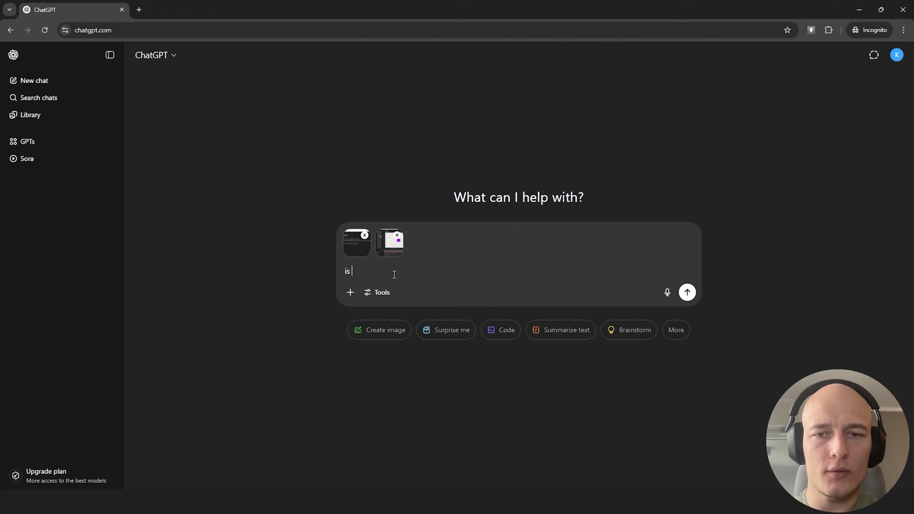
- Ask ChatGPT "can you fix this script for me please :" followed by the Circle's full Position script, alongside the attached screenshots
{"action": "key", "text": "BackSpace"}
{"action": "key", "text": "BackSpace"}
{"action": "key", "text": "BackSpace"}
{"action": "type", "text": "can "}
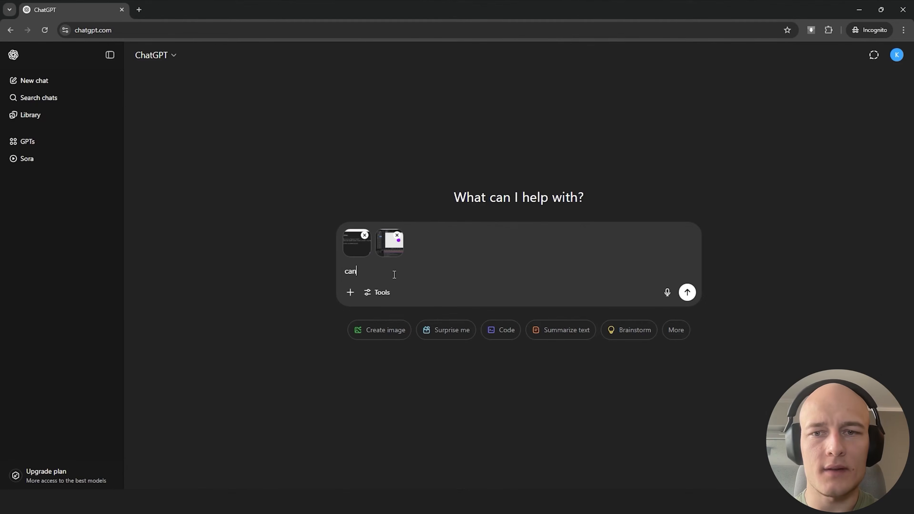
{"action": "type", "text": "you fix this script for me please :"}
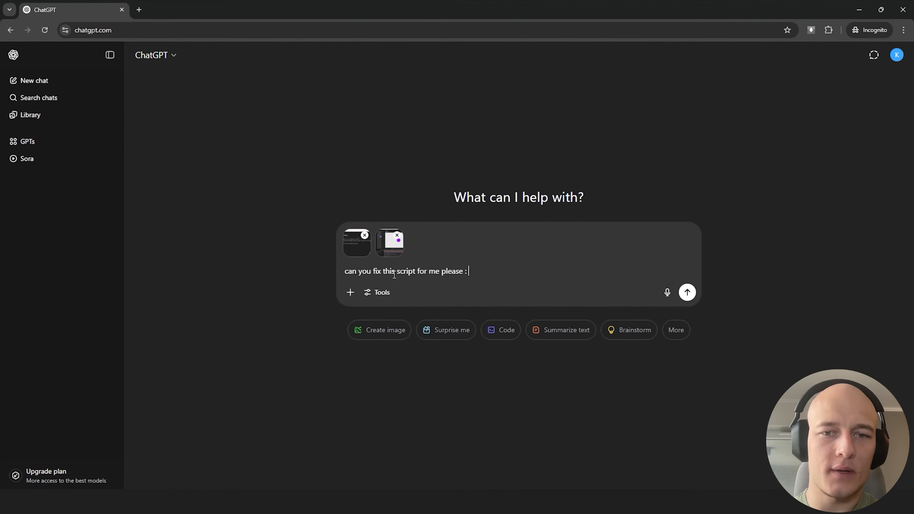
{"action": "type", "text": "nullPos = thisComp.layer(\"NULL\").transform.position; objPos = transform.position;  maxDist = thisComp.layer(\"CONTROLLER\").effect(\"Distance\")(\"Slider\"); strength = thisComp.layer(\"CONTROLLER\").effect(\"Strength\")(\"Slider\");  distVec = objPos - nullPos; dist = length(distVec);  if (dist > 0) {     dir = normalize(distVec); } else {     dir = [0, 0]; // Or [0, 0, 0] if in 3D }  moveAmount = strength * (1 - clamp(dist / maxDist, 0, 1)); newPos = objPos + dir * moveAmount;  newPos;"}
{"action": "key", "text": "Return"}
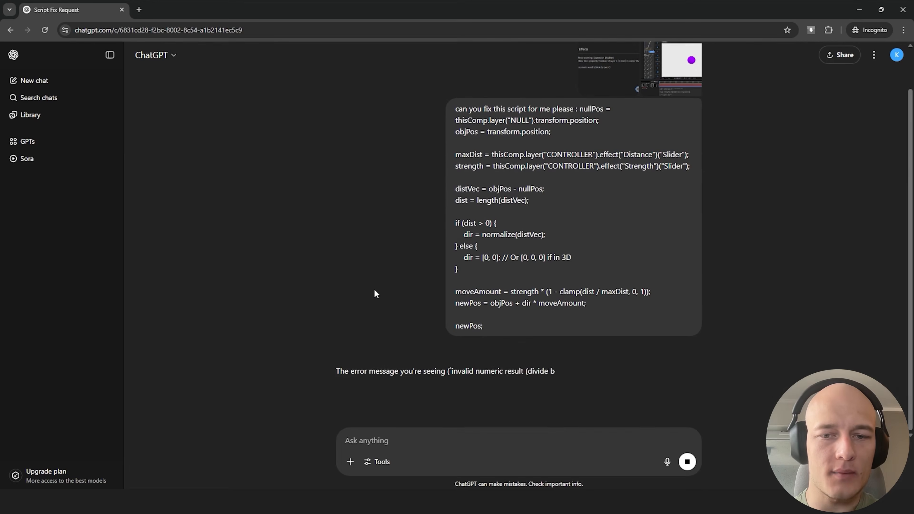
- Replace the Circle layer's Position expression in After Effects with the corrected script from ChatGPT's reply
{"action": "scroll", "coordinate": [736, 341], "scroll_direction": "up", "scroll_amount": 1}
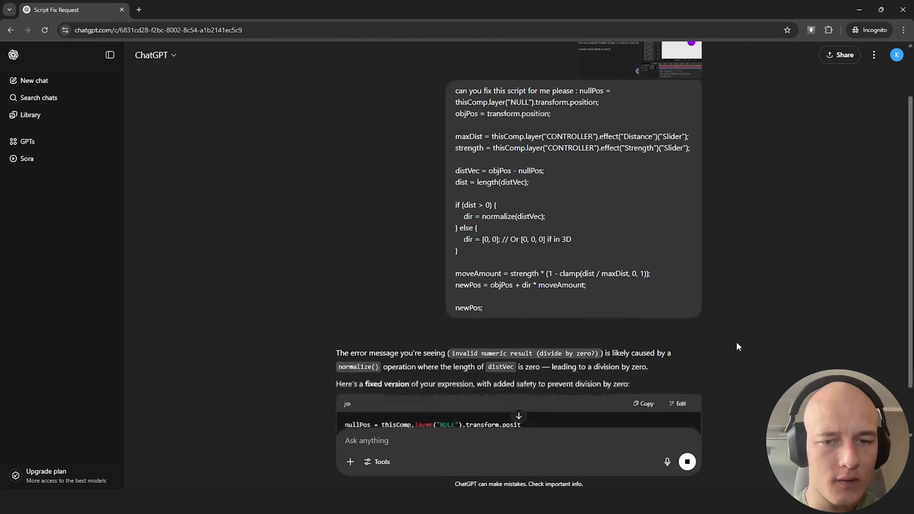
{"action": "scroll", "coordinate": [518, 252], "scroll_direction": "down", "scroll_amount": 10}
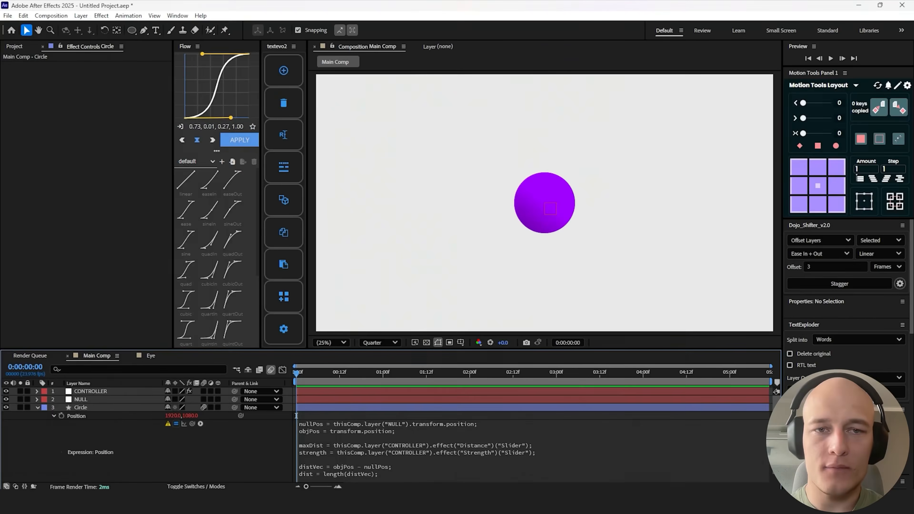
{"action": "left_click", "coordinate": [405, 435]}
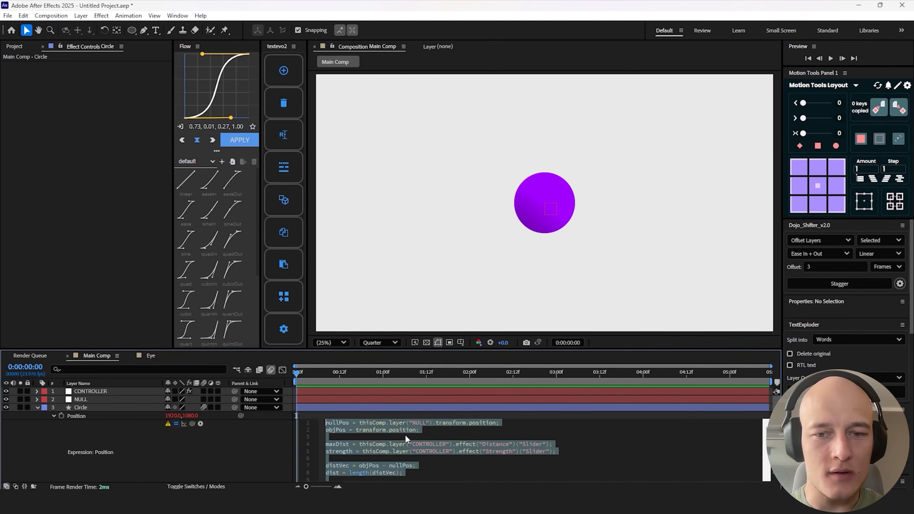
{"action": "key", "text": "ctrl+v"}
{"action": "left_click", "coordinate": [410, 408]}
{"action": "key", "text": "u"}
- Set the CONTROLLER layer's Distance slider to 400 and its Strength slider to 100
{"action": "left_click", "coordinate": [102, 400]}
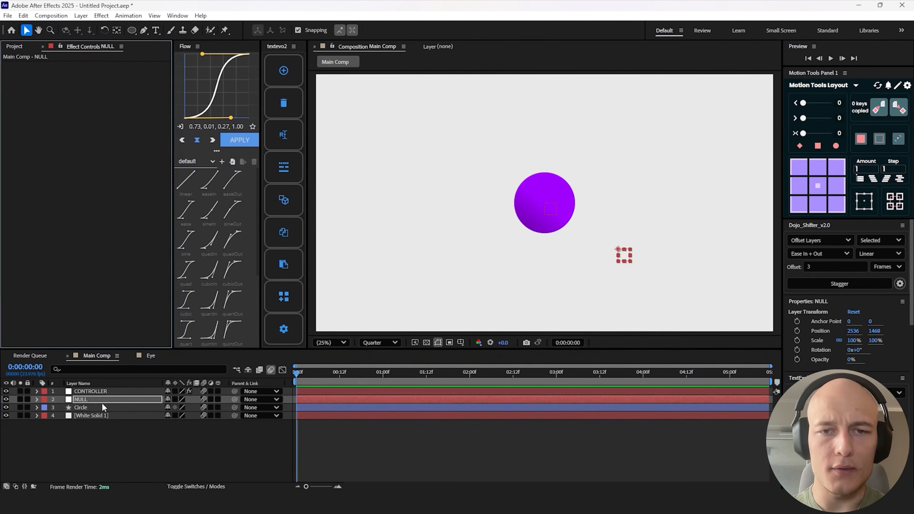
{"action": "left_click", "coordinate": [100, 393]}
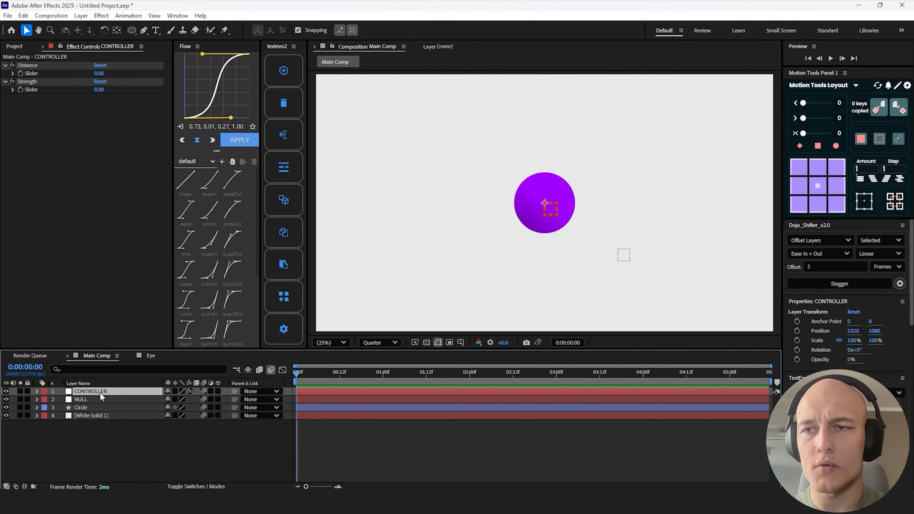
{"action": "left_click", "coordinate": [100, 73]}
{"action": "key", "text": "Return"}
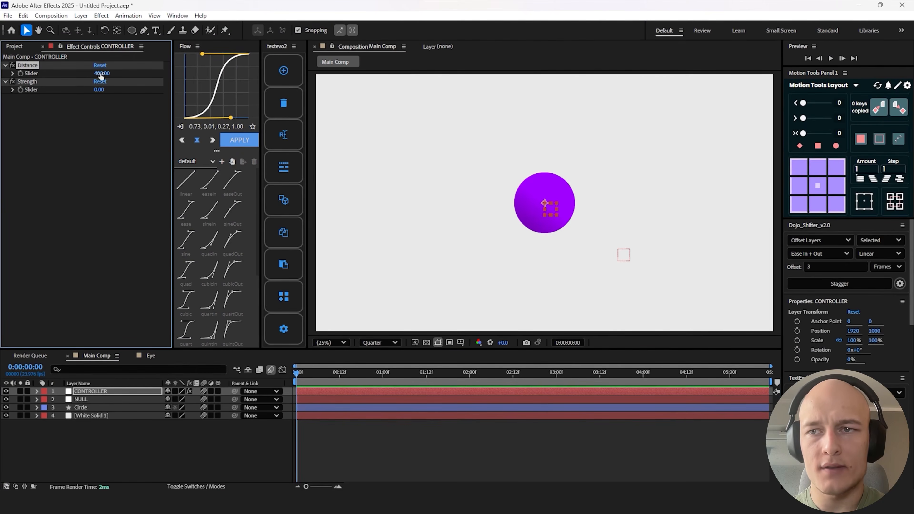
{"action": "left_click", "coordinate": [98, 90]}
{"action": "type", "text": "100"}
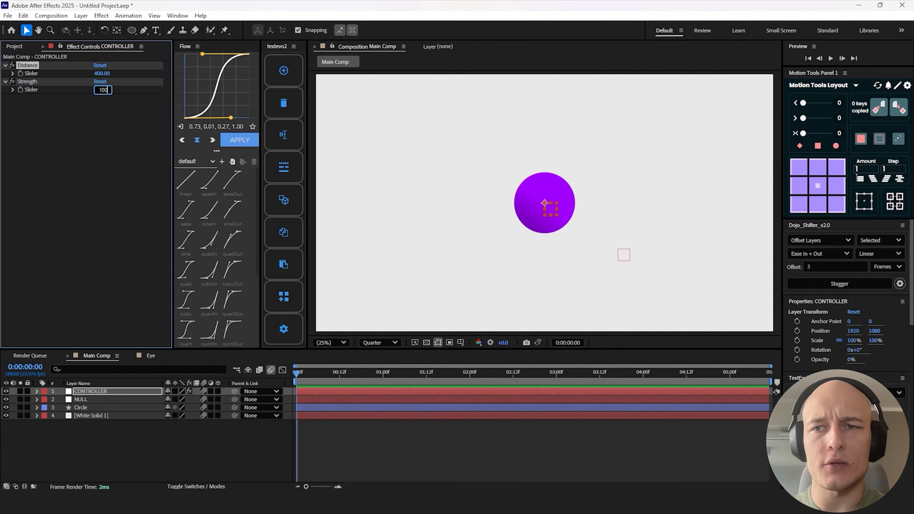
{"action": "key", "text": "Return"}
{"action": "left_click", "coordinate": [134, 135]}
- Raise CONTROLLER's Distance to 600 and Strength to 400, moving the NULL around the purple circle to test its reaction
{"action": "left_click_drag", "start_coordinate": [621, 253], "coordinate": [555, 238]}
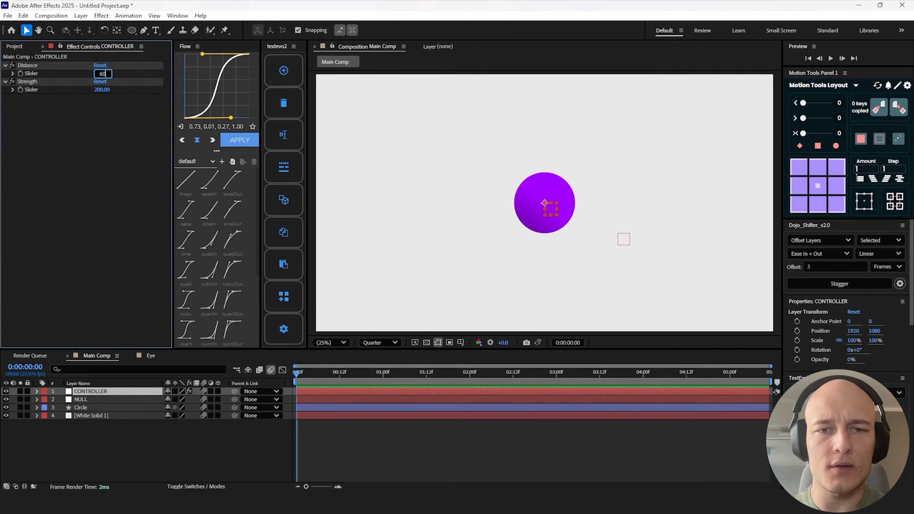
{"action": "left_click", "coordinate": [102, 90]}
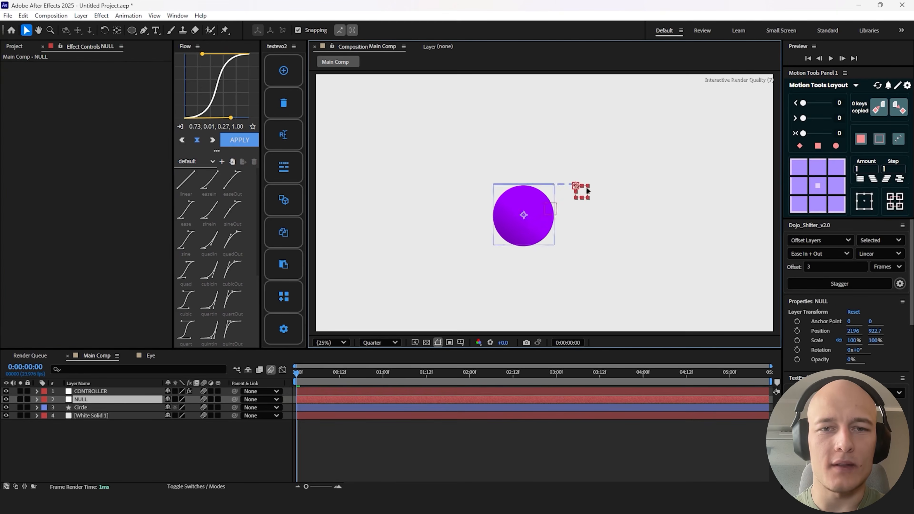
{"action": "left_click_drag", "start_coordinate": [577, 188], "coordinate": [544, 245]}
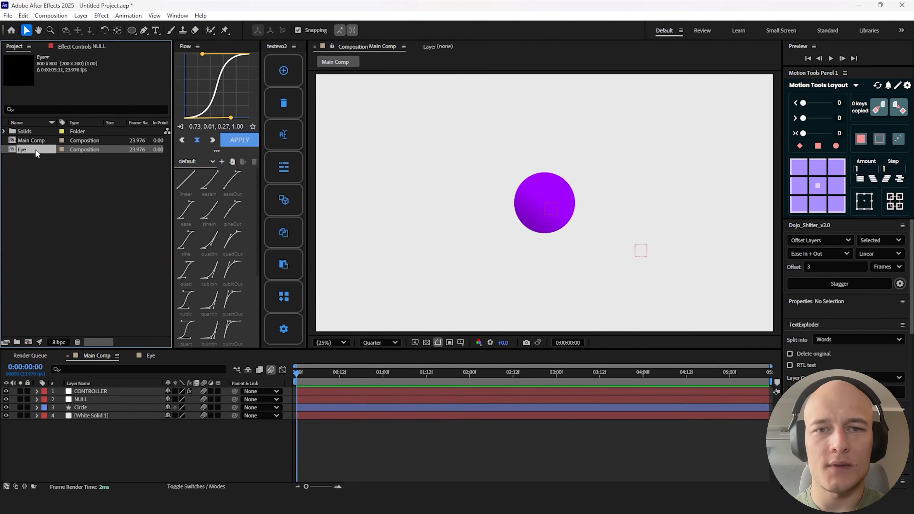
- Place the Eye composition in Main Comp, scale it to 49%, and position it on the circle's upper half at about 1920, 1016
{"action": "left_click_drag", "start_coordinate": [35, 150], "coordinate": [541, 205]}
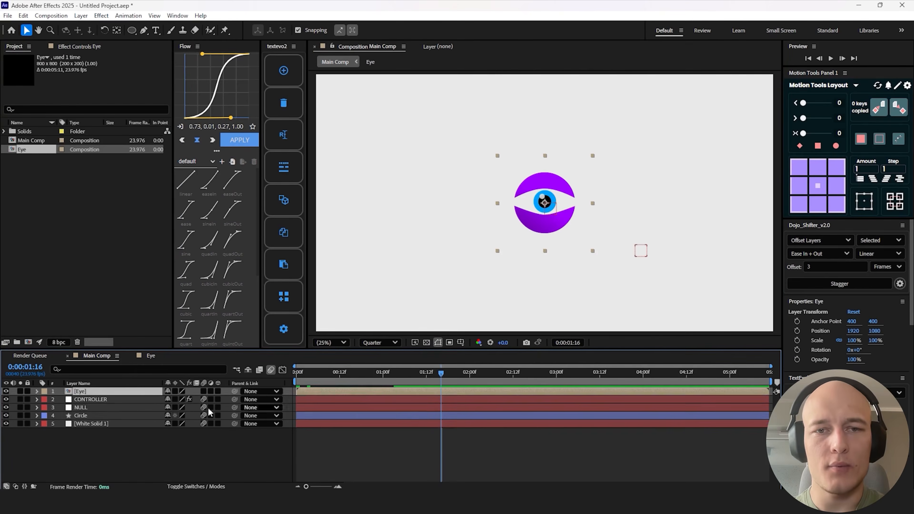
{"action": "key", "text": "s"}
{"action": "left_click_drag", "start_coordinate": [184, 399], "coordinate": [109, 382]}
{"action": "left_click_drag", "start_coordinate": [550, 214], "coordinate": [550, 210]}
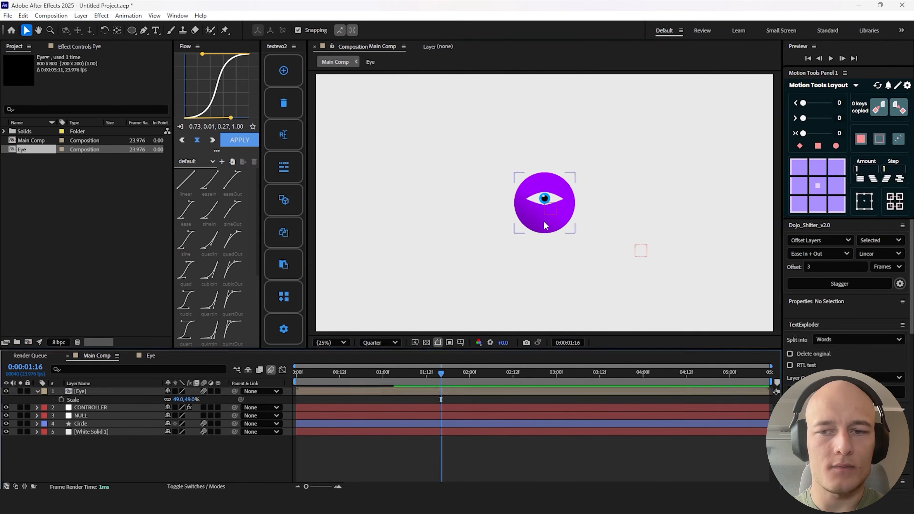
{"action": "left_click", "coordinate": [548, 201]}
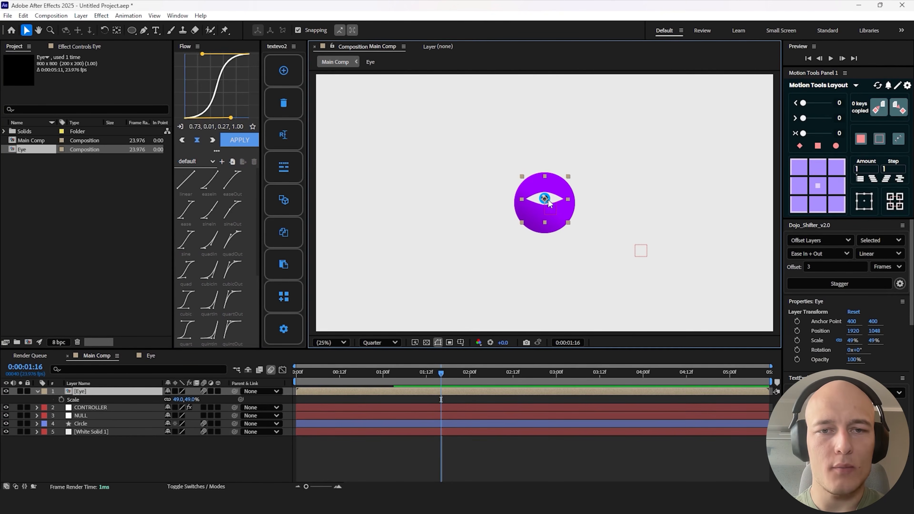
{"action": "left_click", "coordinate": [342, 306]}
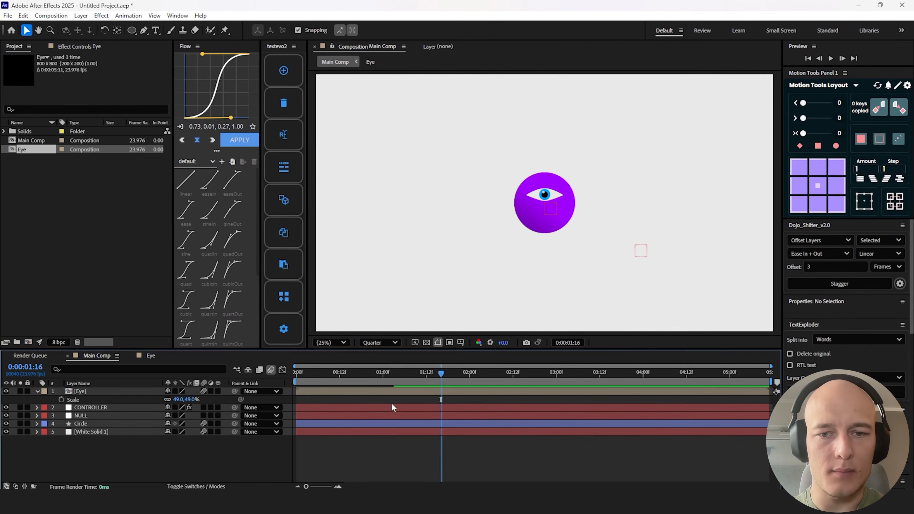
- Copy only the expression from the Circle's Position and paste it onto the Eye layer's Position
{"action": "left_click", "coordinate": [83, 424]}
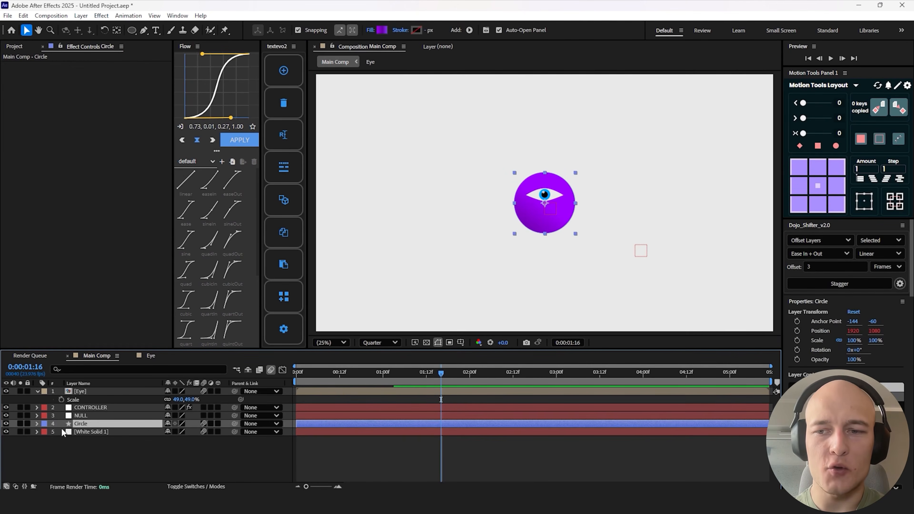
{"action": "key", "text": "p"}
{"action": "right_click", "coordinate": [79, 434]}
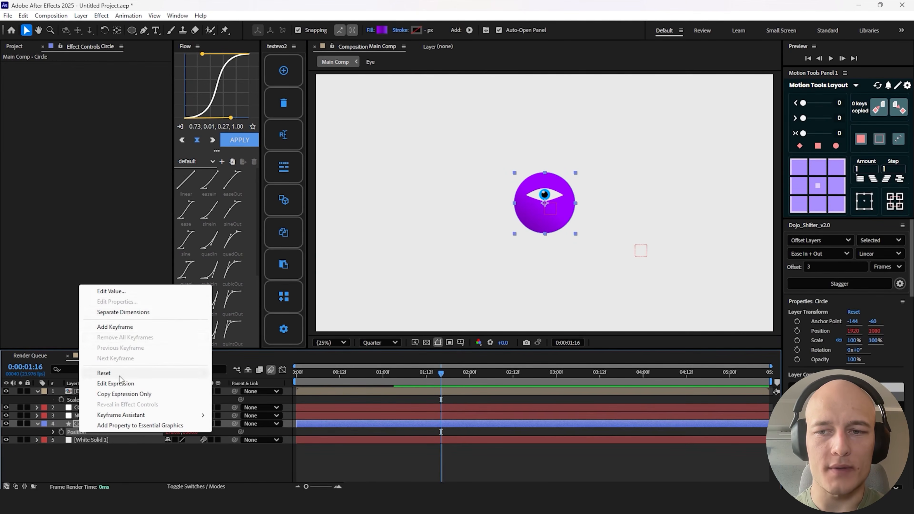
{"action": "left_click", "coordinate": [117, 395]}
{"action": "left_click", "coordinate": [87, 392]}
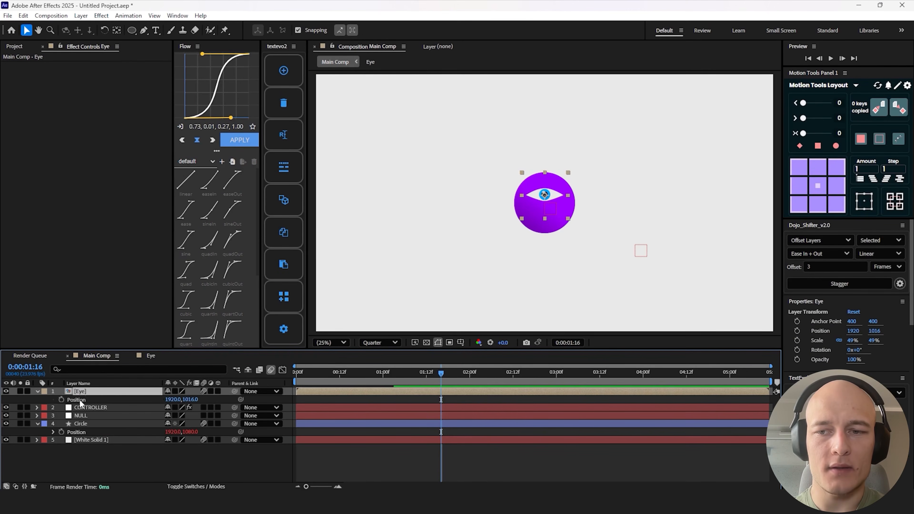
{"action": "left_click", "coordinate": [80, 403]}
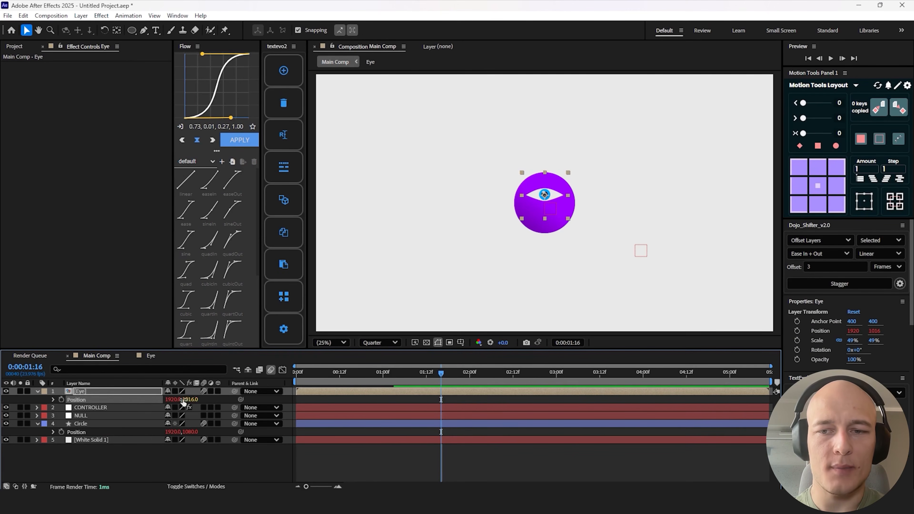
{"action": "key", "text": "ctrl+v"}
- Make the Eye's Position expression reference CONTROLLER's "Strength 2" slider and nudge the Eye layer to about 1932, 996
{"action": "left_click", "coordinate": [505, 406]}
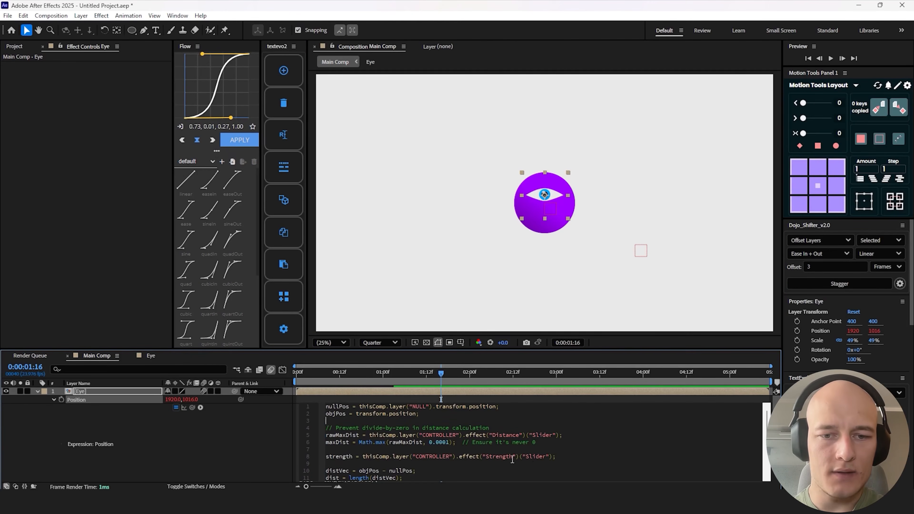
{"action": "left_click", "coordinate": [519, 394]}
{"action": "key", "text": "y"}
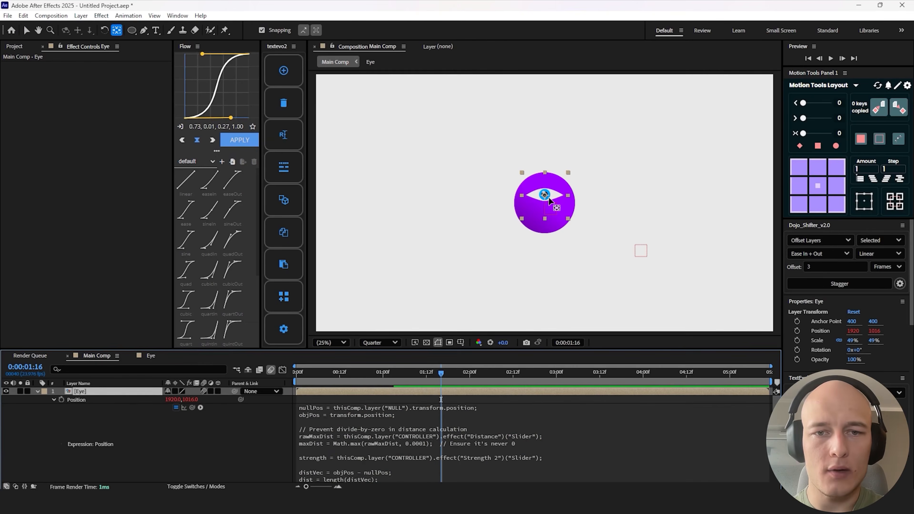
{"action": "key", "text": "v"}
{"action": "left_click_drag", "start_coordinate": [548, 197], "coordinate": [550, 195]}
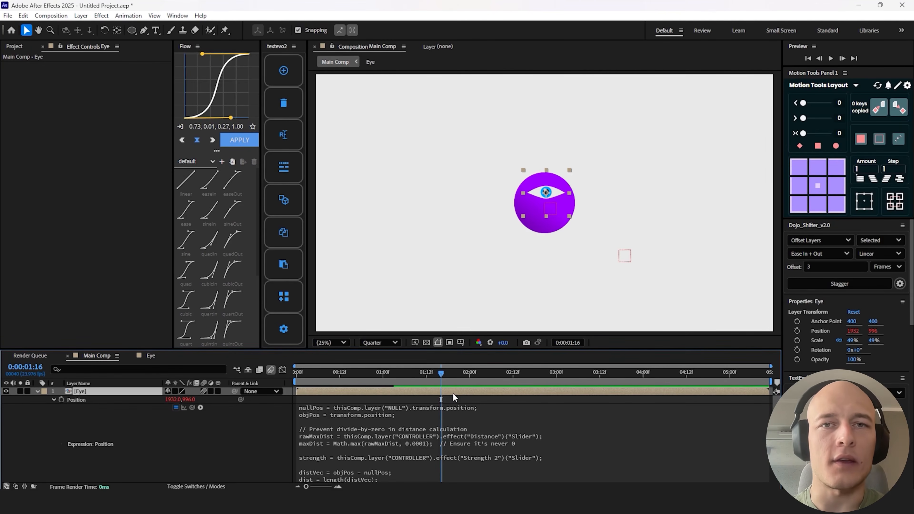
{"action": "left_click", "coordinate": [453, 393]}
- Set CONTROLLER's Strength 2 slider to 200 and move the NULL near the circle to test the eye's reaction
{"action": "left_click", "coordinate": [97, 400]}
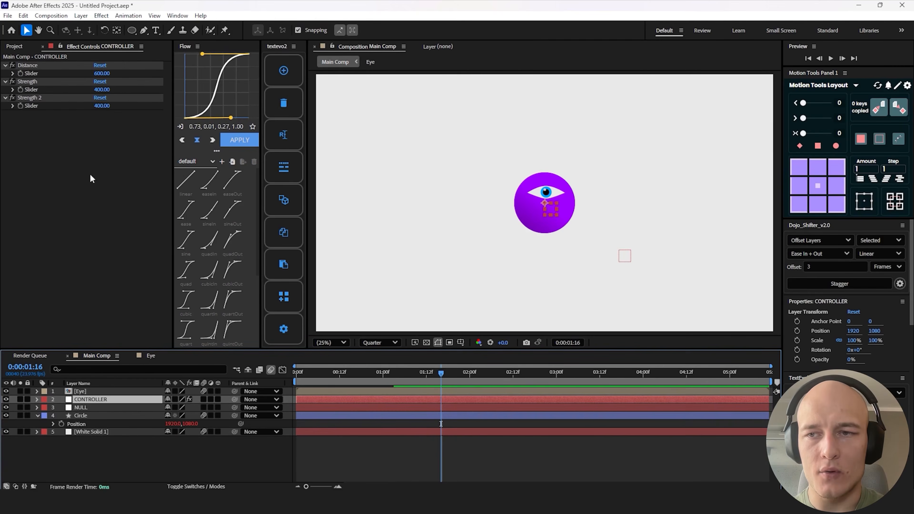
{"action": "left_click", "coordinate": [103, 105]}
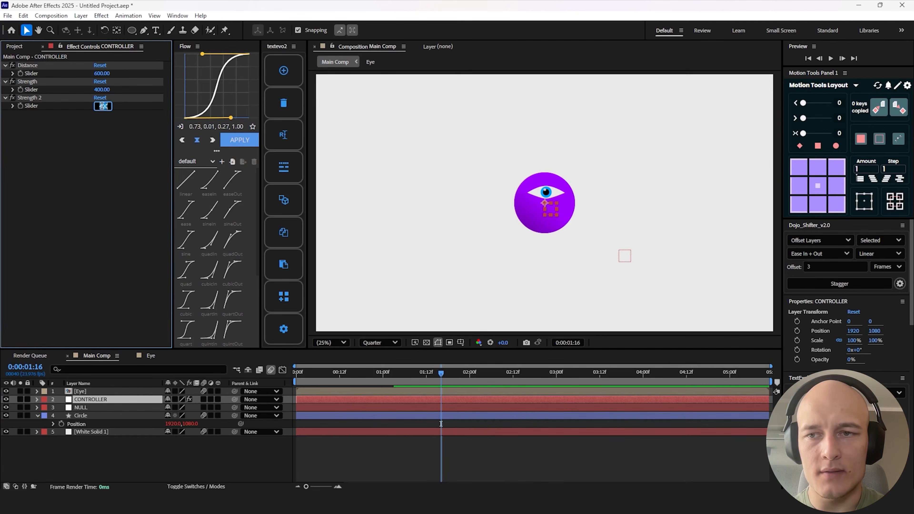
{"action": "type", "text": "200"}
{"action": "key", "text": "Return"}
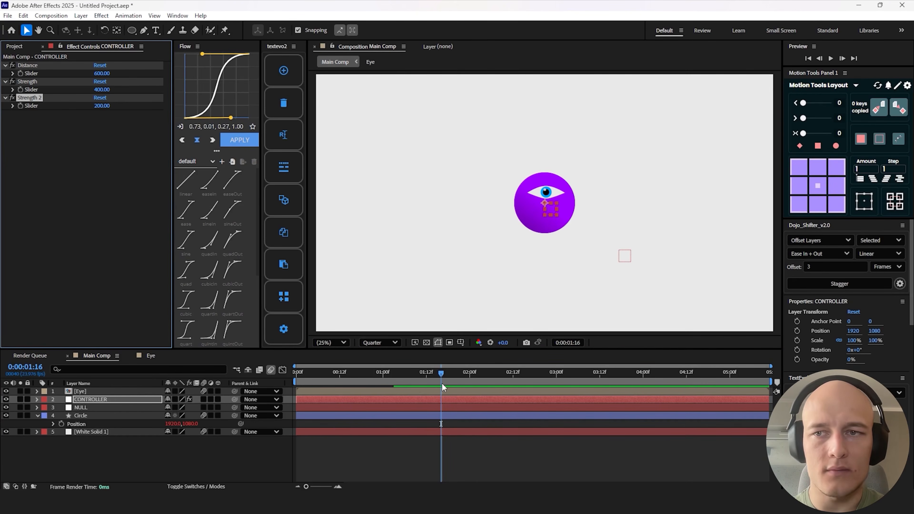
{"action": "left_click", "coordinate": [99, 407]}
{"action": "left_click_drag", "start_coordinate": [619, 255], "coordinate": [601, 248]}
- Set CONTROLLER's Strength 2 slider to 160
{"action": "left_click", "coordinate": [91, 399]}
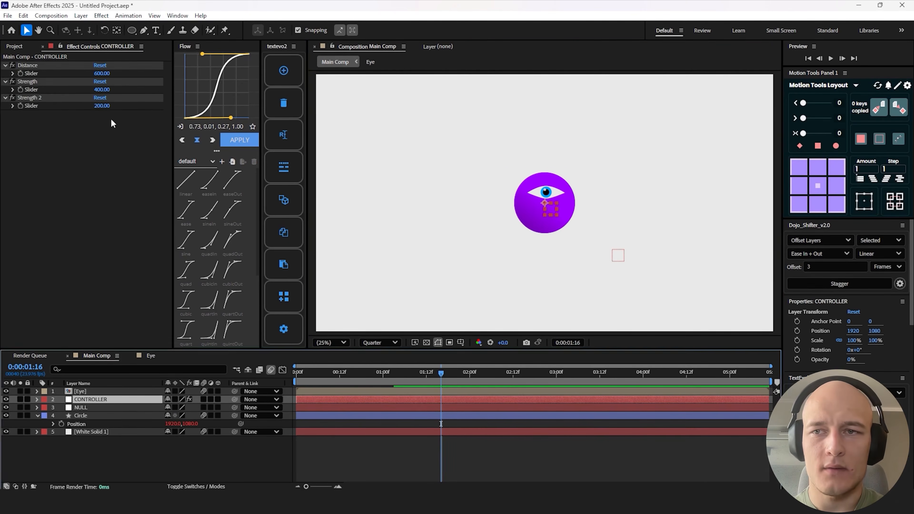
{"action": "left_click", "coordinate": [103, 107]}
{"action": "type", "text": "160"}
{"action": "key", "text": "Return"}
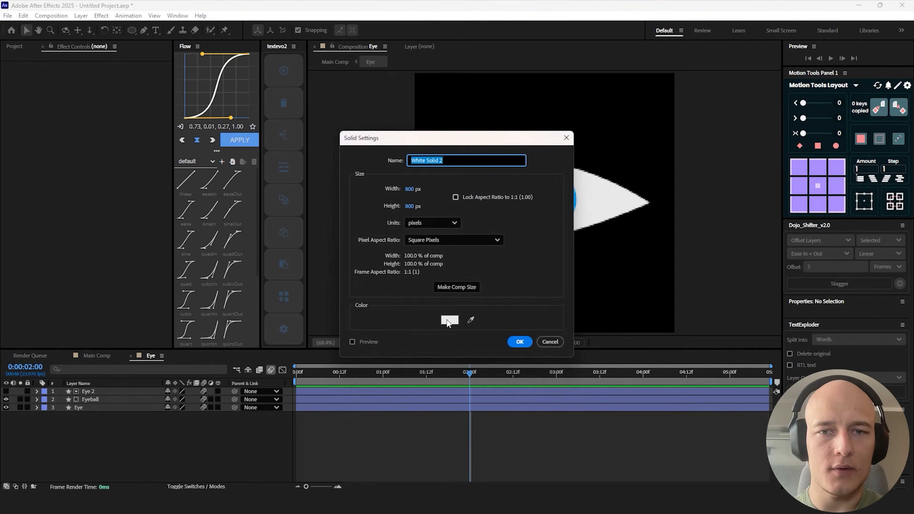
- Create a red 800 × 800 px solid in the Eye composition and use the Eye 2 layer as its track matte
{"action": "left_click", "coordinate": [447, 322]}
{"action": "left_click_drag", "start_coordinate": [460, 281], "coordinate": [512, 182]}
{"action": "left_click", "coordinate": [553, 196]}
{"action": "left_click", "coordinate": [519, 342]}
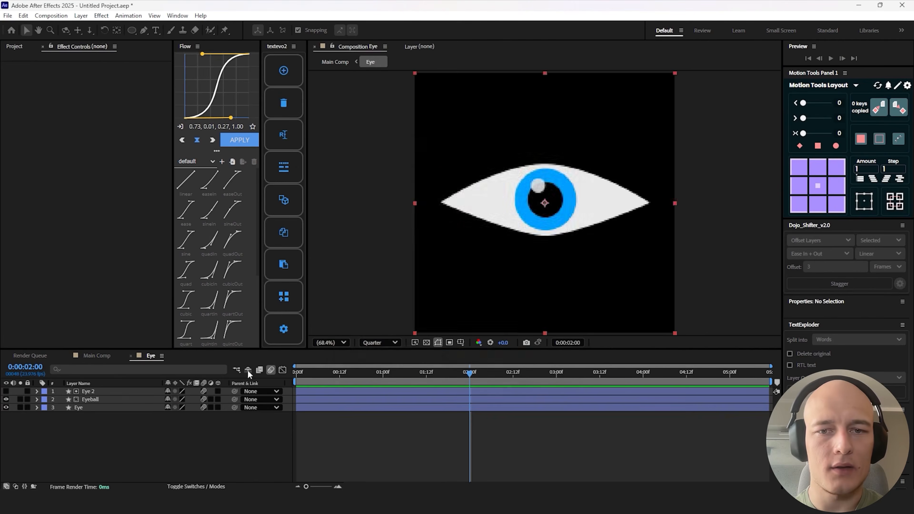
{"action": "left_click", "coordinate": [196, 487]}
{"action": "left_click_drag", "start_coordinate": [199, 391], "coordinate": [90, 399]}
- Draw a circular mask around the iris on the red solid, invert it, and soften its edge with Mask Feather
{"action": "left_click", "coordinate": [130, 31]}
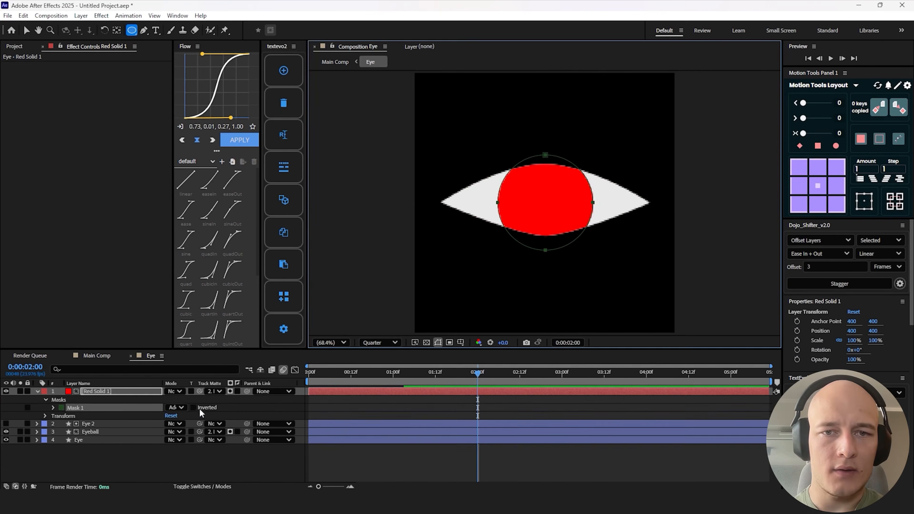
{"action": "left_click", "coordinate": [192, 407]}
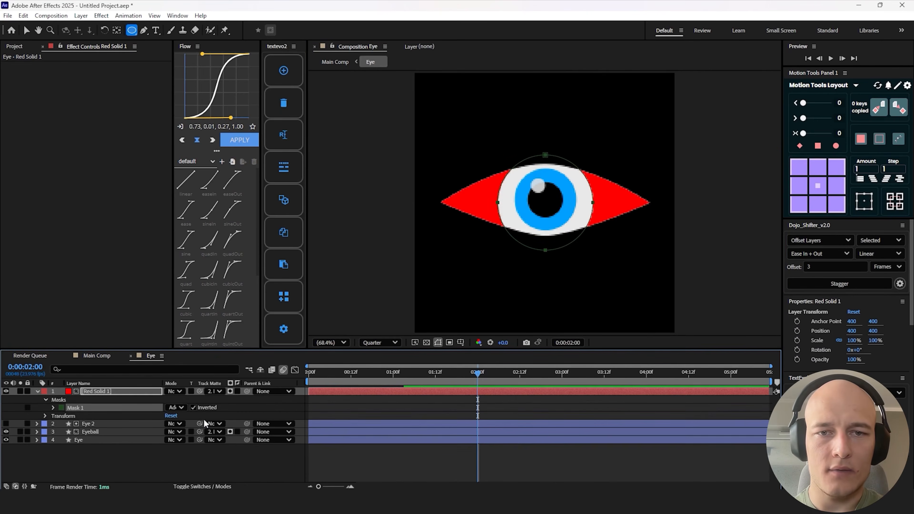
{"action": "key", "text": "m"}
{"action": "key", "text": "m"}
{"action": "left_click_drag", "start_coordinate": [185, 416], "coordinate": [235, 416]}
- Lower the red solid's Opacity to 28%
{"action": "key", "text": "u"}
{"action": "key", "text": "t"}
{"action": "left_click_drag", "start_coordinate": [169, 400], "coordinate": [142, 400]}
{"action": "key", "text": "t"}
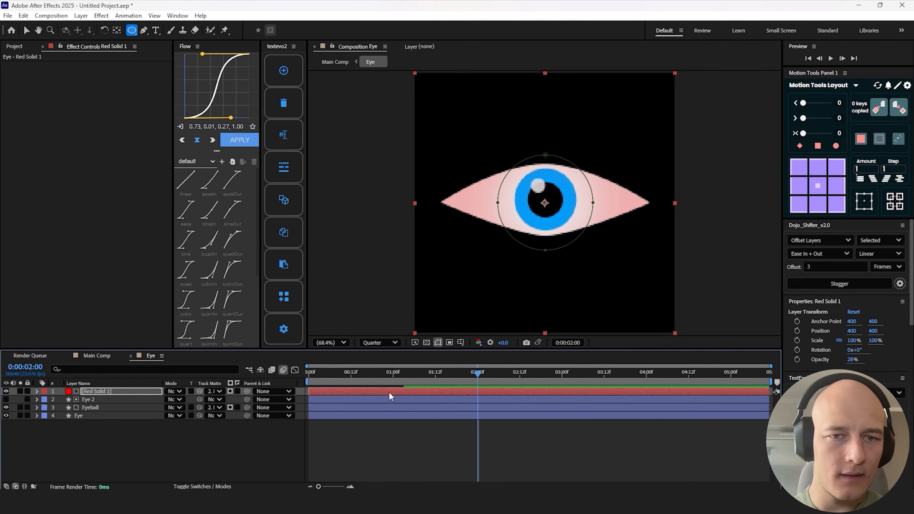
- Return to Main Comp and preview the eye animation on the purple circle from the start of the timeline
{"action": "left_click", "coordinate": [401, 429]}
{"action": "key", "text": "Tab"}
{"action": "left_click", "coordinate": [361, 422]}
{"action": "left_click_drag", "start_coordinate": [467, 371], "coordinate": [291, 376]}
{"action": "key", "text": "space"}
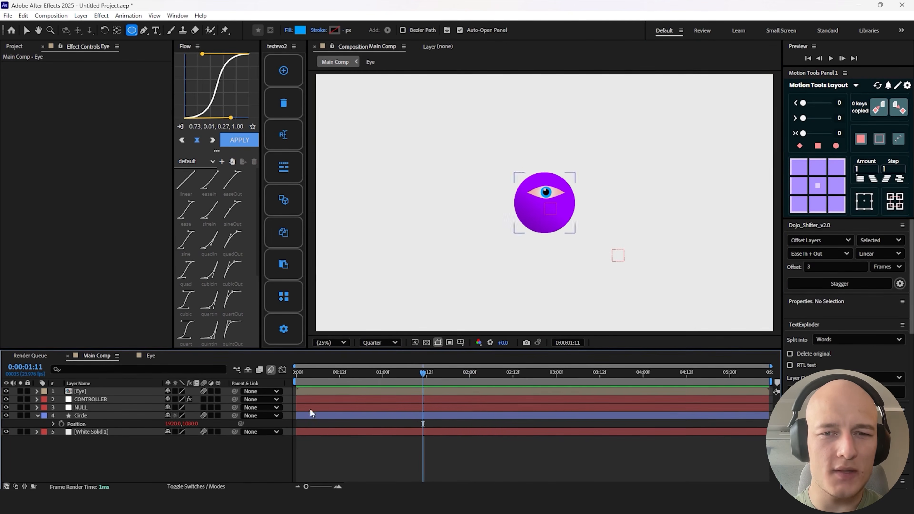
{"action": "key", "text": "space"}
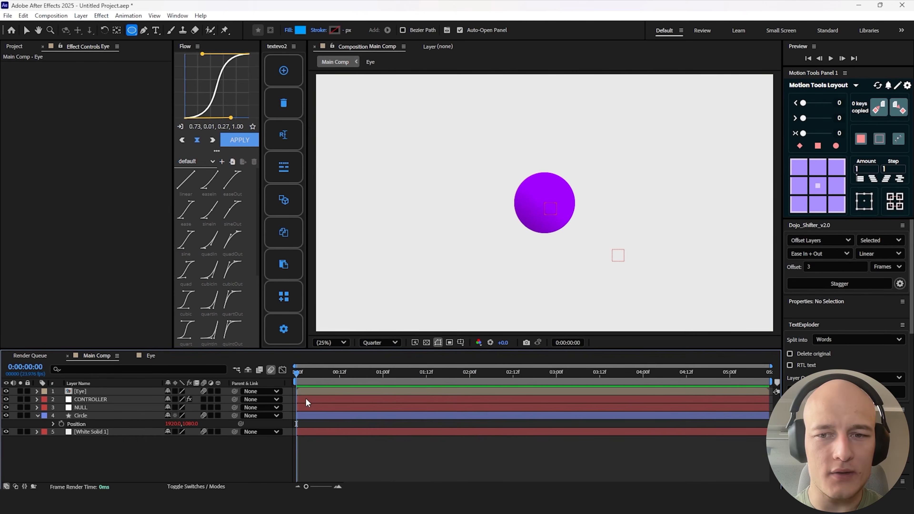
- Duplicate the Distance and Strength sliders on the CONTROLLER layer and rename the copies Distance Time and Strength Time
{"action": "left_click", "coordinate": [94, 399]}
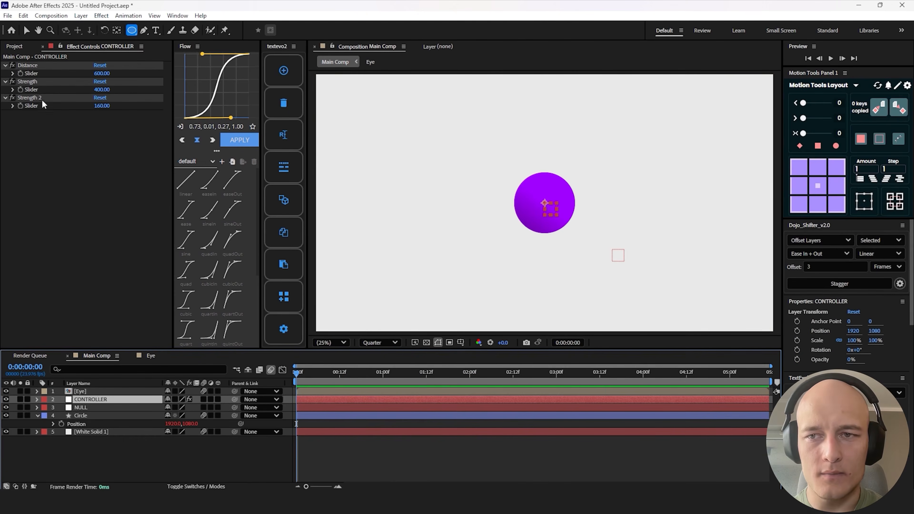
{"action": "left_click", "coordinate": [28, 81]}
{"action": "left_click", "coordinate": [34, 65], "text": "ctrl"}
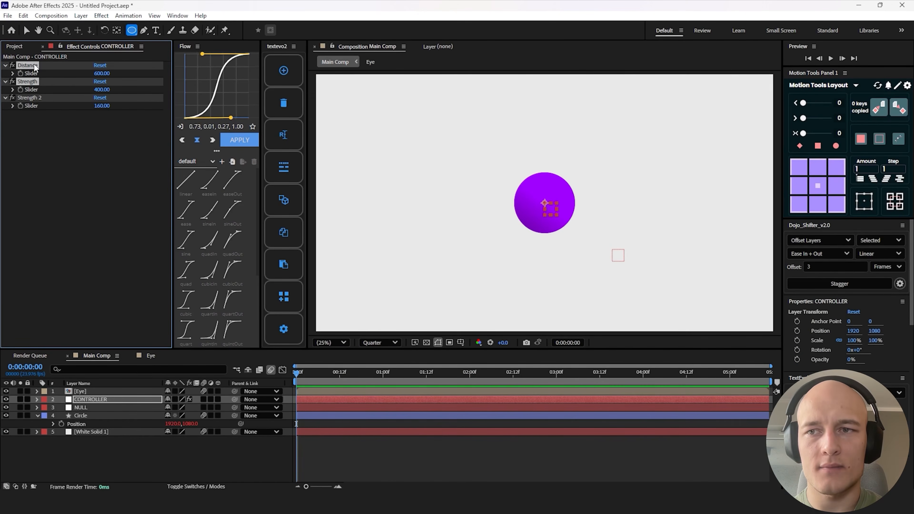
{"action": "key", "text": "ctrl+d"}
{"action": "left_click", "coordinate": [37, 116]}
{"action": "key", "text": "Return"}
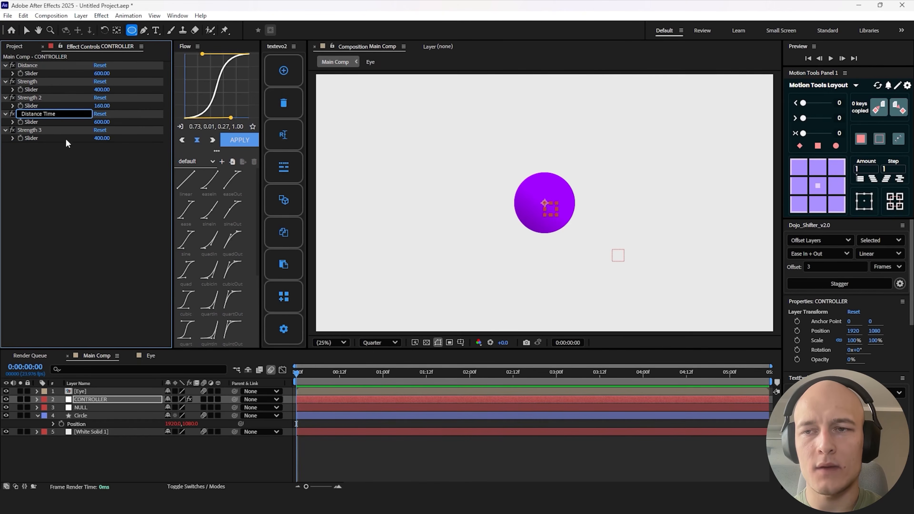
{"action": "left_click", "coordinate": [50, 131]}
{"action": "key", "text": "Return"}
{"action": "type", "text": "Time"}
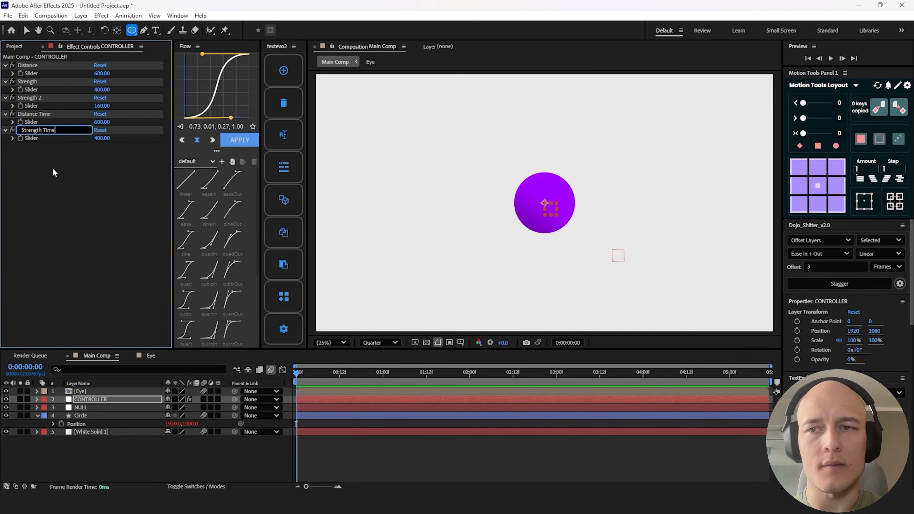
{"action": "left_click", "coordinate": [53, 170]}
- Enable Time Remap on the Eye layer and paste the expression that outputs remapTime from the layer's distance to NULL, then collapse its properties
{"action": "left_click", "coordinate": [104, 392]}
{"action": "key", "text": "ctrl+alt+t"}
{"action": "key", "text": "alt+shift+equal"}
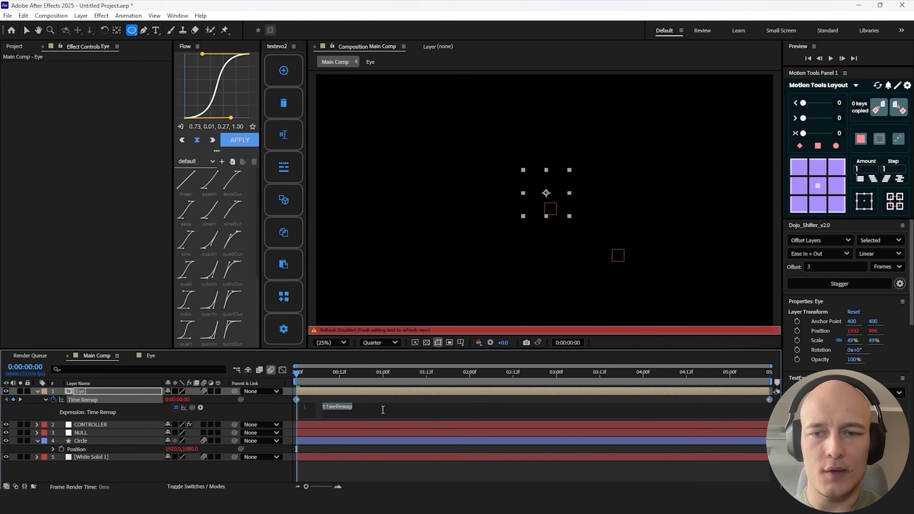
{"action": "left_click", "coordinate": [365, 391]}
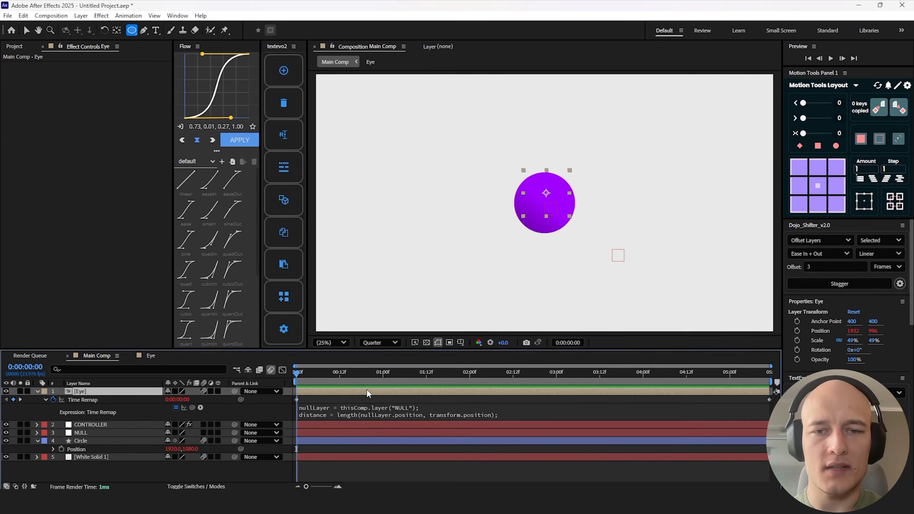
{"action": "left_click", "coordinate": [54, 399], "text": "alt"}
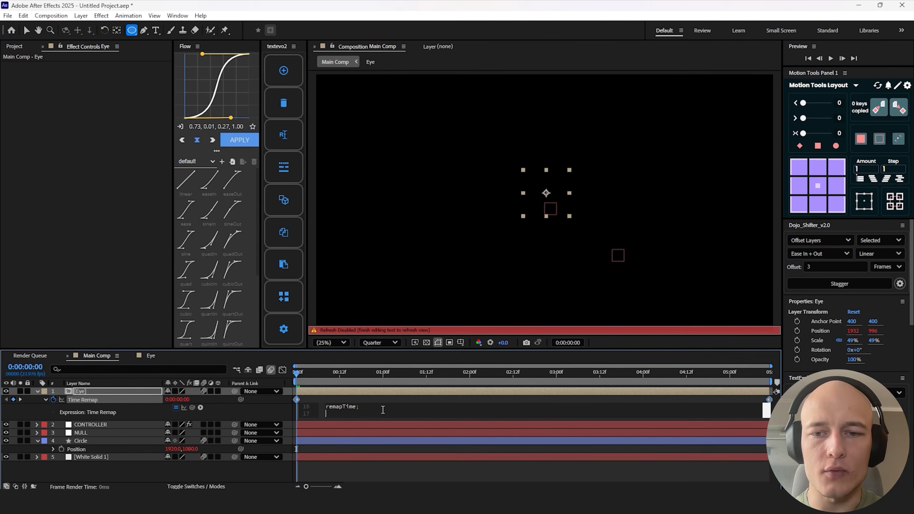
{"action": "left_click", "coordinate": [365, 391]}
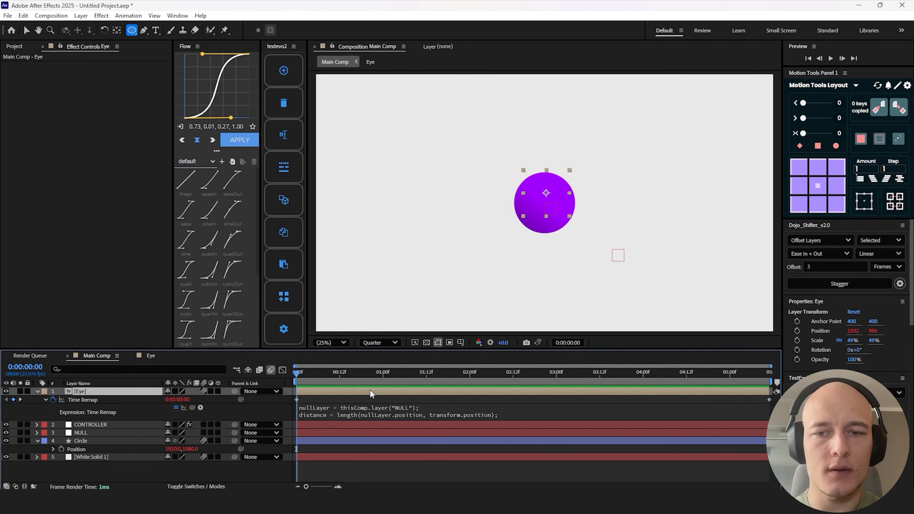
{"action": "key", "text": "u"}
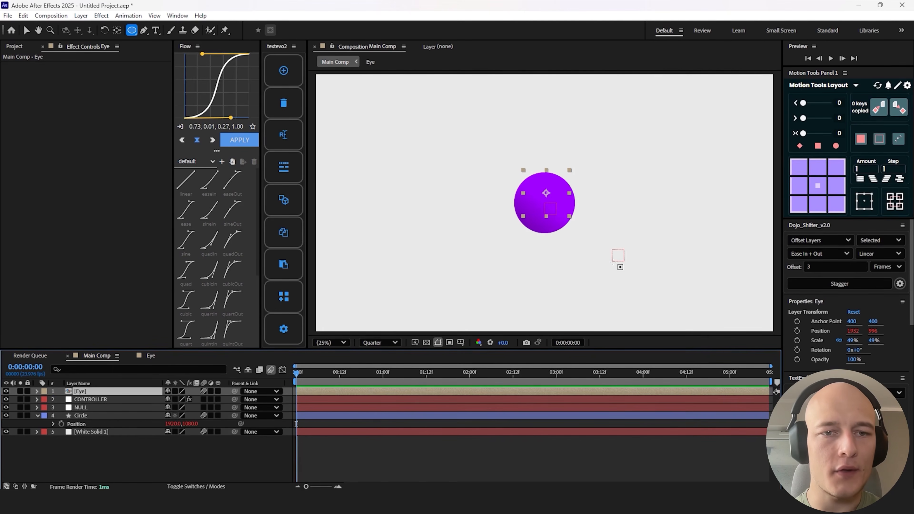
- Move the NULL farther from the purple circle, to position 2960, 1516
{"action": "key", "text": "v"}
{"action": "left_click", "coordinate": [616, 264]}
{"action": "left_click_drag", "start_coordinate": [613, 254], "coordinate": [668, 254]}
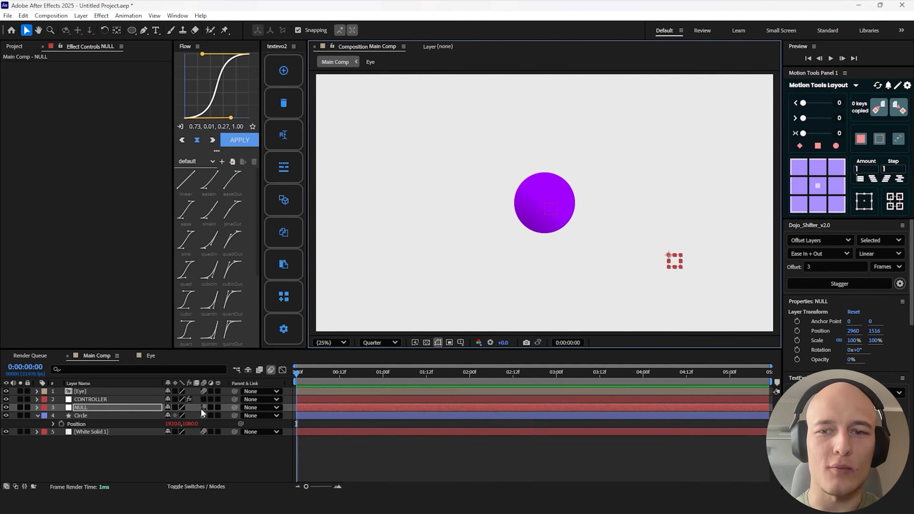
{"action": "left_click", "coordinate": [233, 456]}
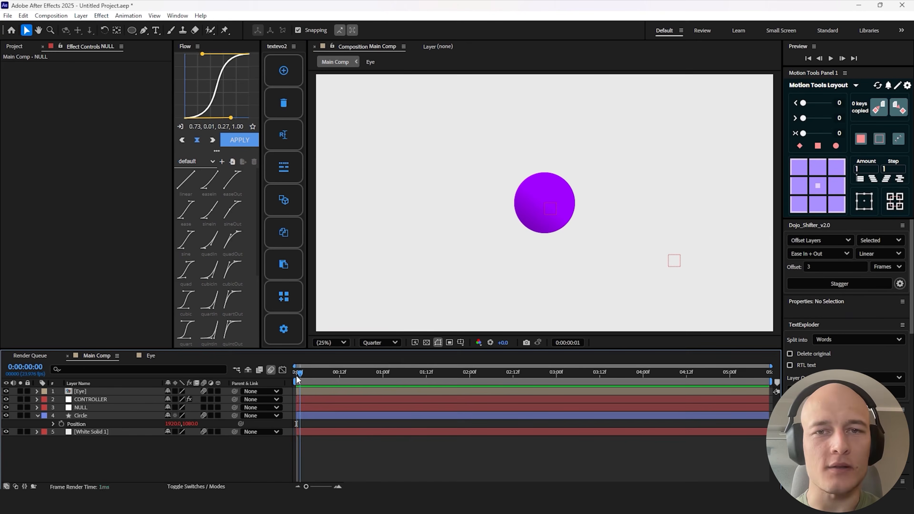
- Animate the NULL's Position from 3428, 1836 at the start of the timeline to 1456, 1428 at 0:00:01:07
{"action": "left_click", "coordinate": [319, 402]}
{"action": "left_click", "coordinate": [311, 407]}
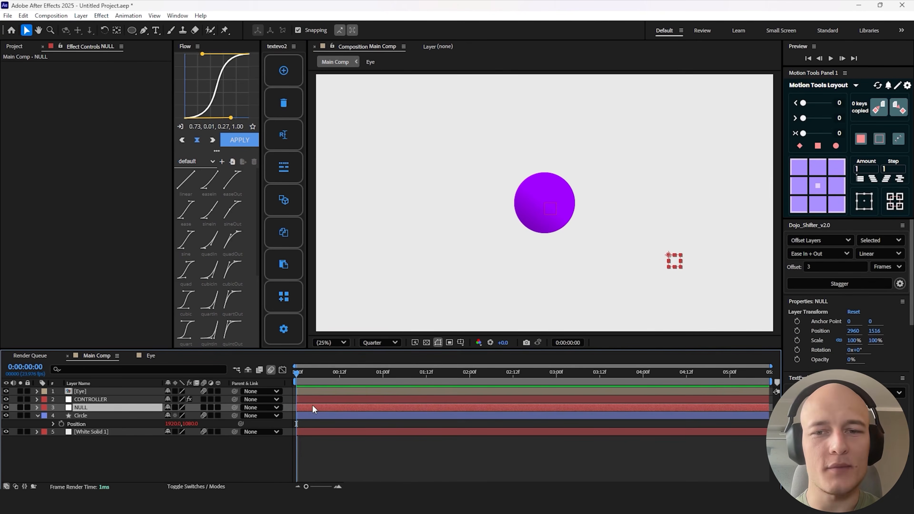
{"action": "key", "text": "alt+shift+p"}
{"action": "left_click", "coordinate": [408, 372]}
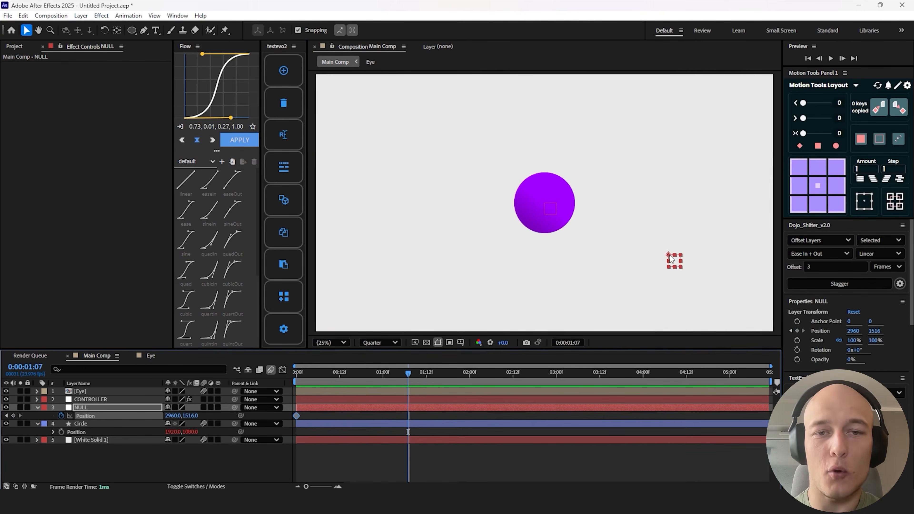
{"action": "left_click_drag", "start_coordinate": [670, 259], "coordinate": [490, 248]}
{"action": "key", "text": "Home"}
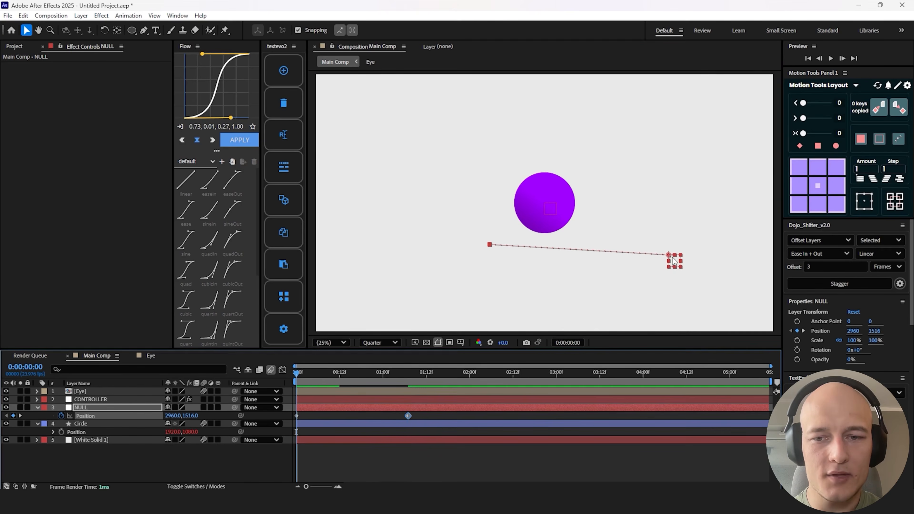
{"action": "left_click_drag", "start_coordinate": [674, 262], "coordinate": [729, 300]}
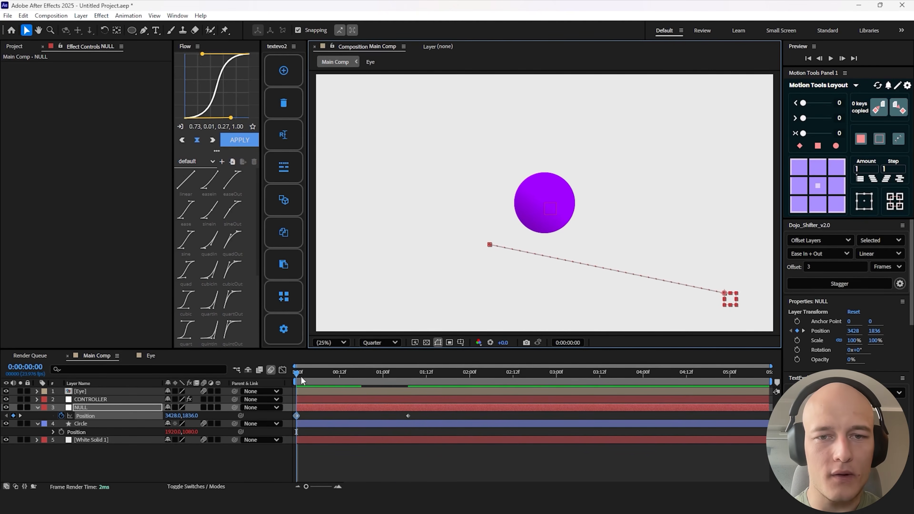
- Keyframe the NULL above the circle at 0:00:02:14, to its right at 0:00:03:19, and at 1064, 1918 at 0:00:05:06
{"action": "left_click_drag", "start_coordinate": [302, 378], "coordinate": [519, 381]}
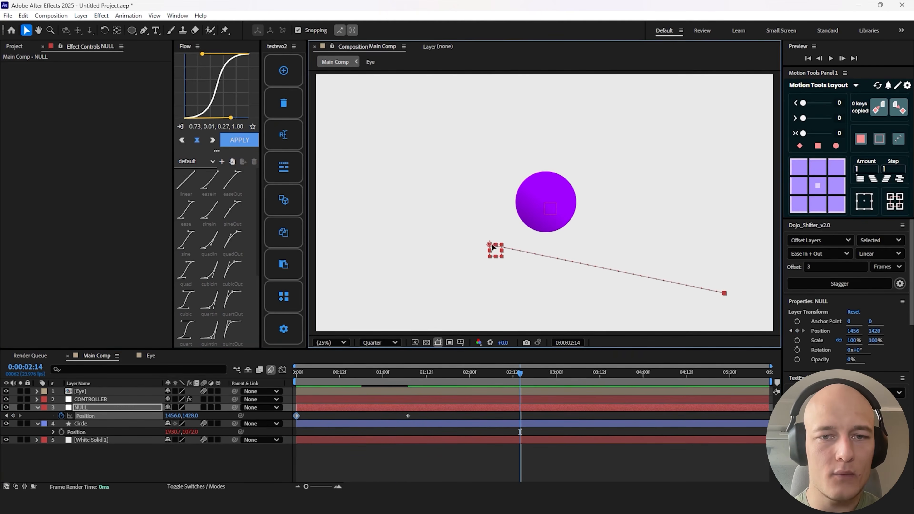
{"action": "mouse_move", "coordinate": [492, 248]}
{"action": "left_mouse_down"}
{"action": "mouse_move", "coordinate": [549, 103]}
{"action": "mouse_move", "coordinate": [624, 212]}
{"action": "mouse_move", "coordinate": [606, 217]}
{"action": "left_mouse_up"}
{"action": "left_click", "coordinate": [625, 373]}
{"action": "left_click", "coordinate": [751, 373]}
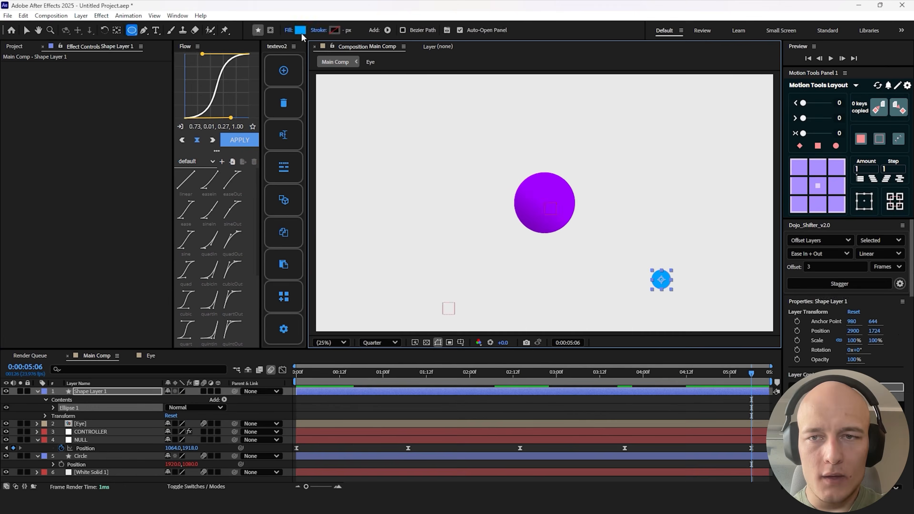
- Change the small blue ellipse's fill to black (000000) and collapse its layer properties
{"action": "left_click", "coordinate": [301, 33]}
{"action": "left_click_drag", "start_coordinate": [385, 241], "coordinate": [345, 311]}
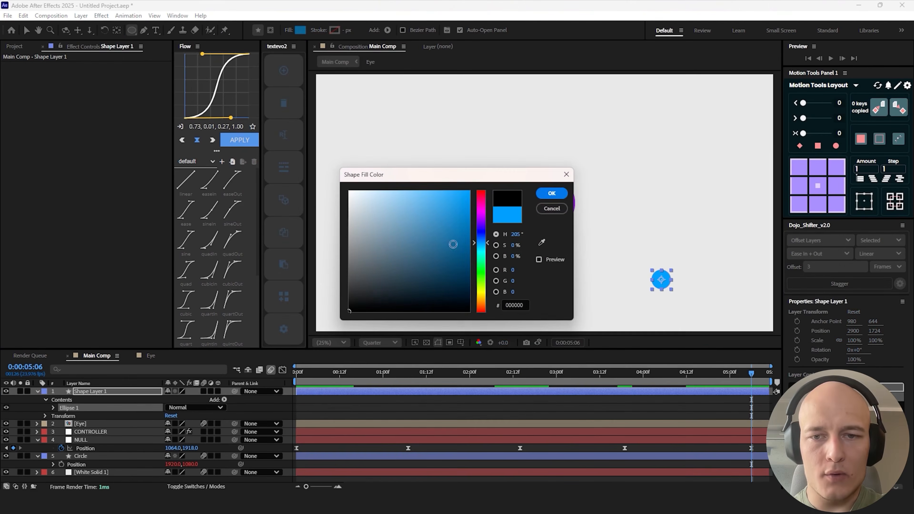
{"action": "left_click", "coordinate": [549, 195]}
{"action": "left_click", "coordinate": [547, 392]}
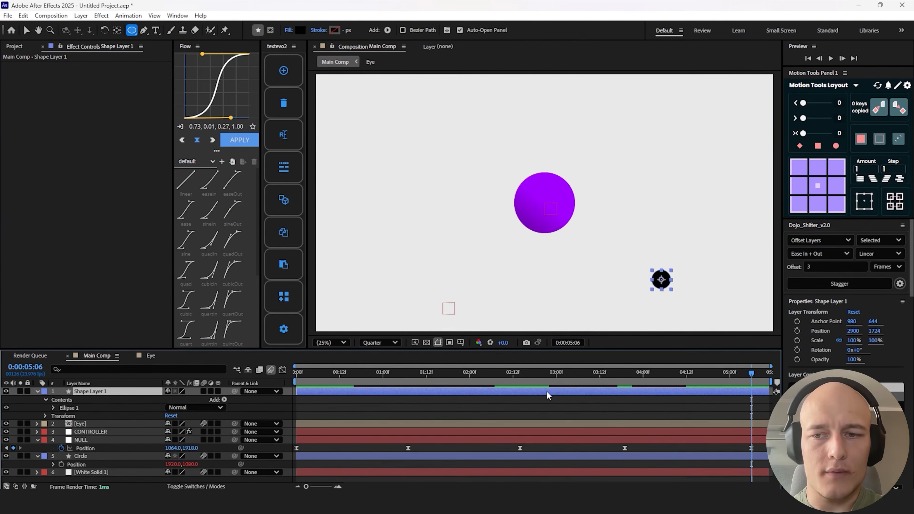
{"action": "key", "text": "u"}
- Parent Shape Layer 1 to the NULL and centre the black circle on the NULL's position
{"action": "left_click", "coordinate": [92, 415]}
{"action": "key", "text": "v"}
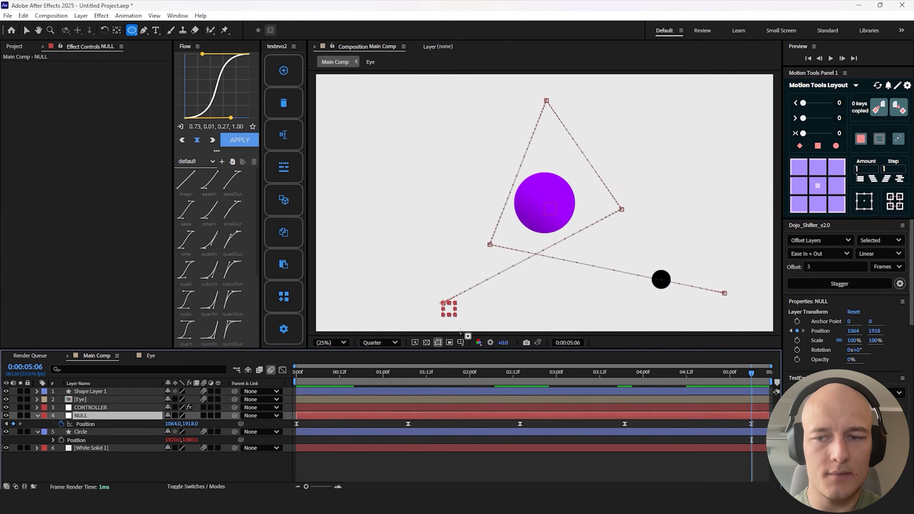
{"action": "left_click_drag", "start_coordinate": [234, 391], "coordinate": [138, 417]}
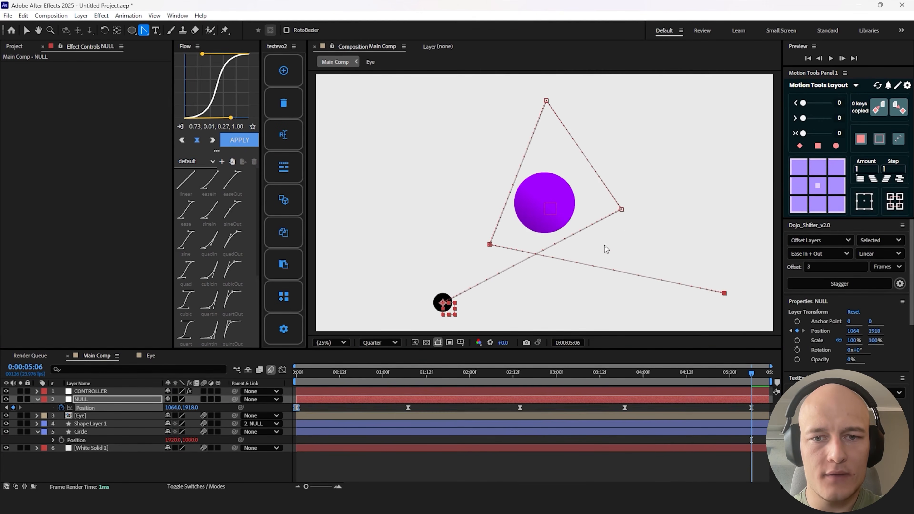
- Curve the NULL's motion path into a smooth loop around the purple circle and preview the animation
{"action": "left_click_drag", "start_coordinate": [621, 209], "coordinate": [602, 291]}
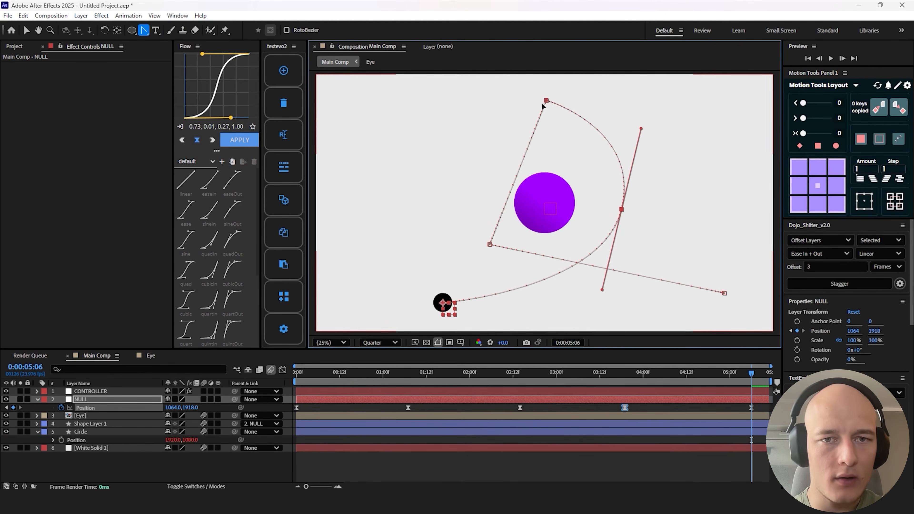
{"action": "left_click_drag", "start_coordinate": [546, 101], "coordinate": [618, 94]}
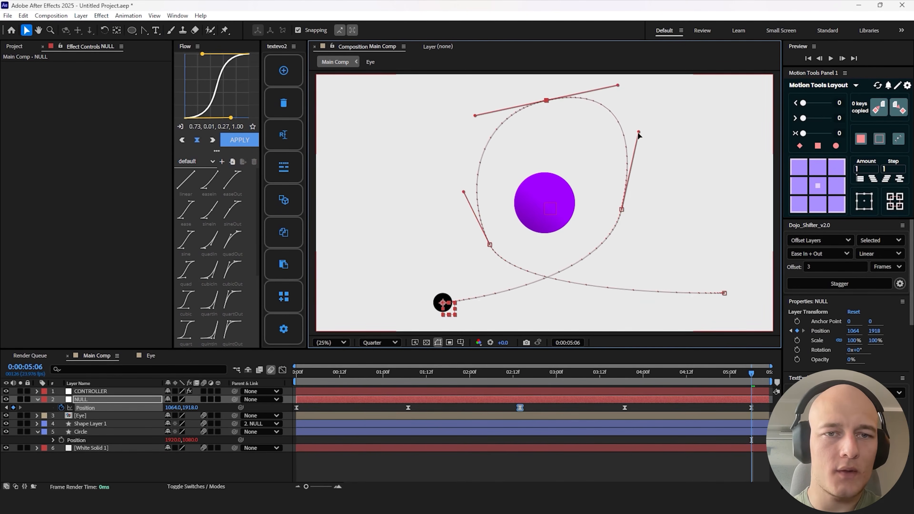
{"action": "left_click_drag", "start_coordinate": [639, 134], "coordinate": [635, 148]}
{"action": "left_click", "coordinate": [364, 464]}
{"action": "key", "text": "space"}
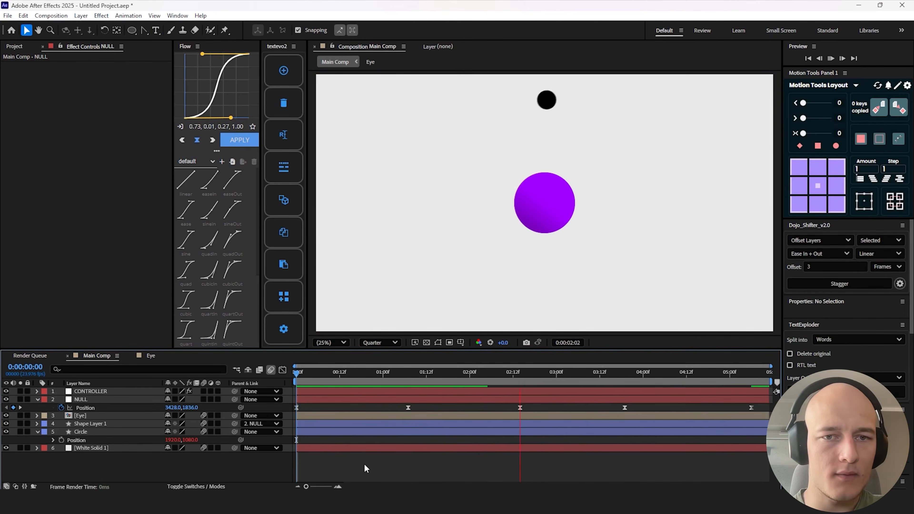
- Move the NULL's keyframes at 0:00:01:07, 0:00:02:14 and 0:00:03:19 closer to the purple circle and reshape the motion path
{"action": "left_click", "coordinate": [491, 251]}
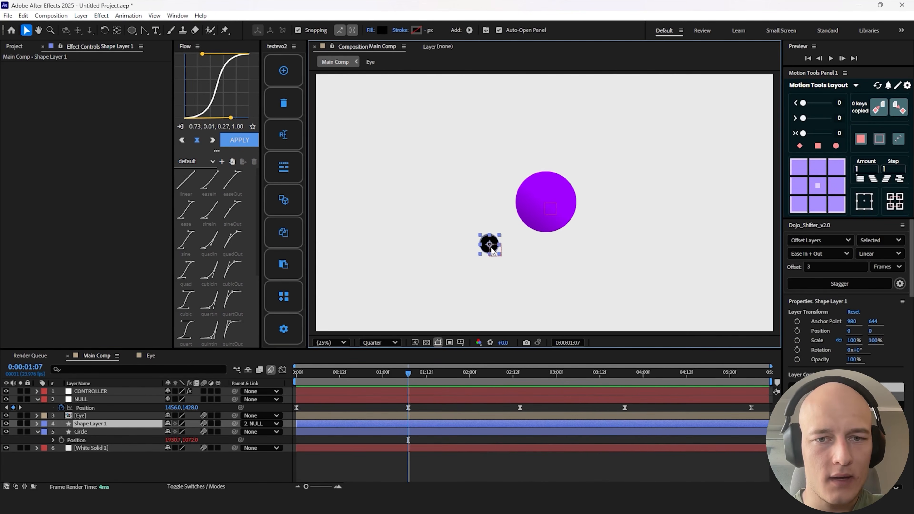
{"action": "left_click", "coordinate": [492, 249]}
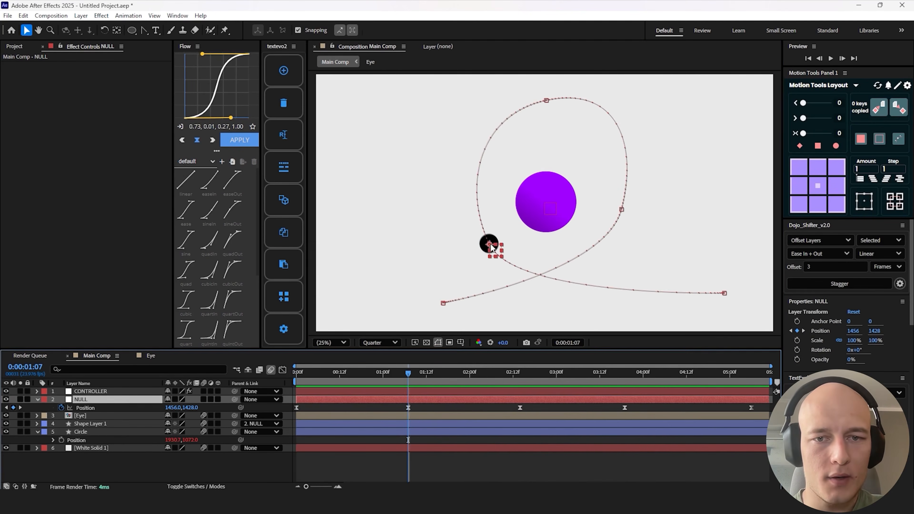
{"action": "left_click_drag", "start_coordinate": [491, 248], "coordinate": [533, 221]}
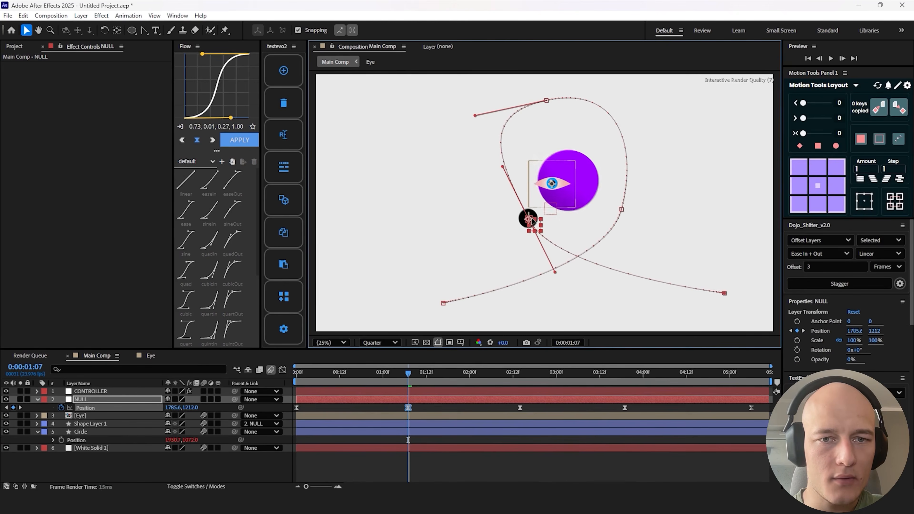
{"action": "left_click_drag", "start_coordinate": [549, 104], "coordinate": [550, 168]}
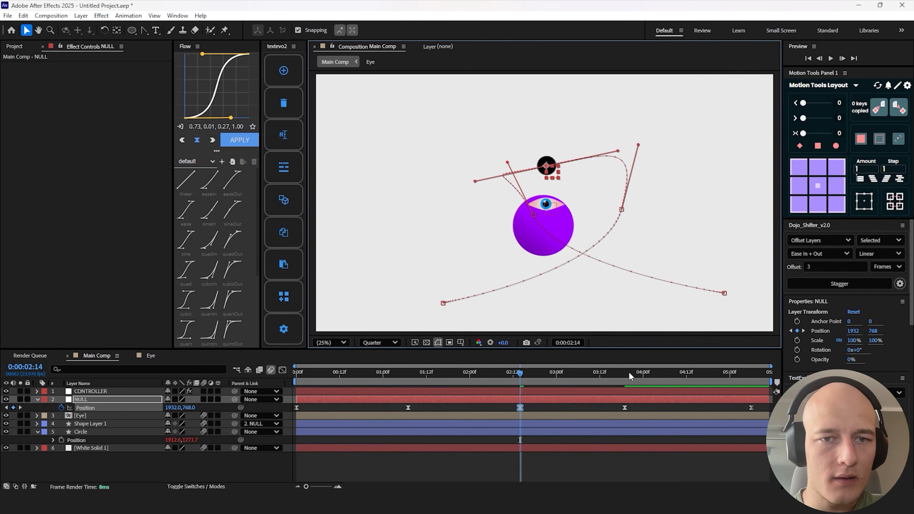
{"action": "left_click", "coordinate": [625, 374]}
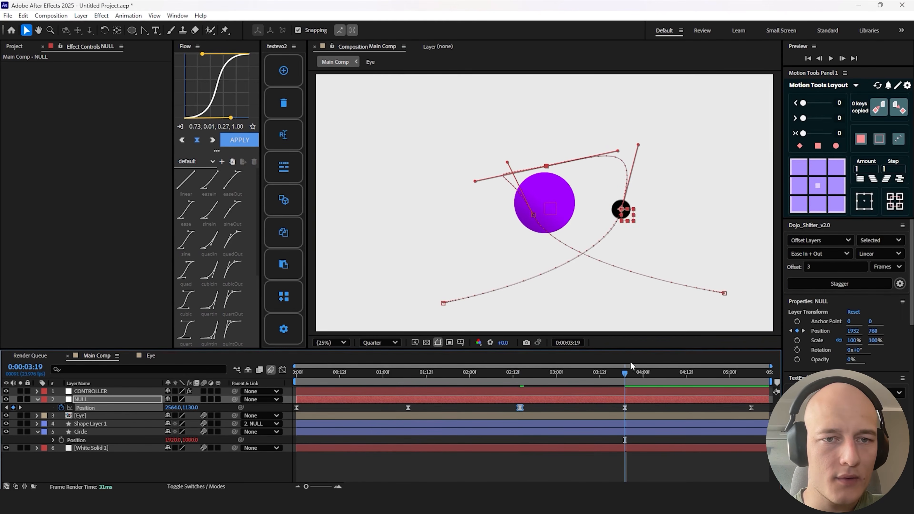
{"action": "left_click_drag", "start_coordinate": [605, 212], "coordinate": [581, 215]}
{"action": "left_click_drag", "start_coordinate": [591, 202], "coordinate": [596, 198]}
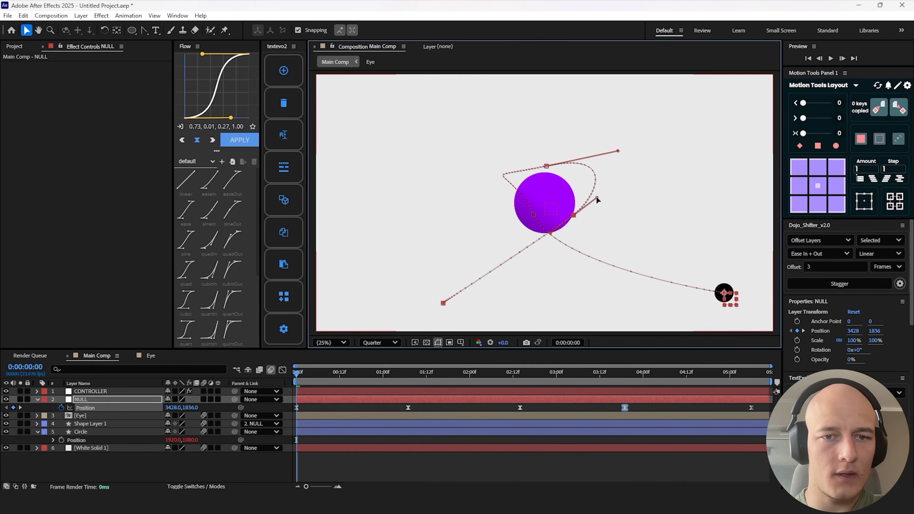
{"action": "left_click", "coordinate": [508, 172]}
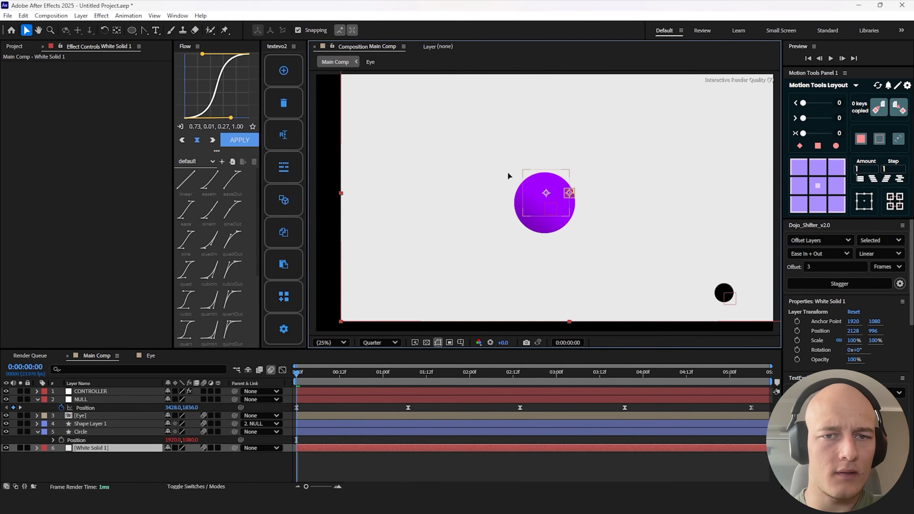
{"action": "left_click", "coordinate": [520, 408]}
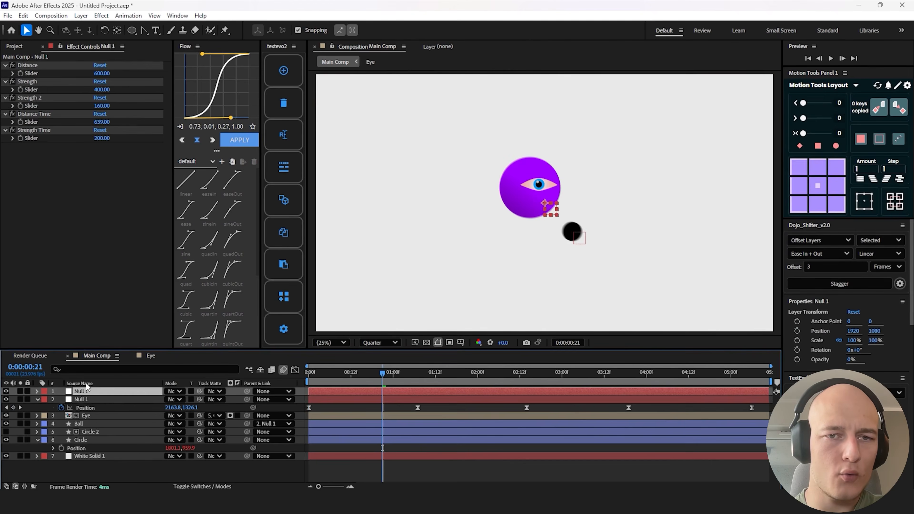
- Set the CONTROLLER's Strength 2 slider to 218 and preview the animation from the start of the timeline
{"action": "left_click", "coordinate": [86, 382]}
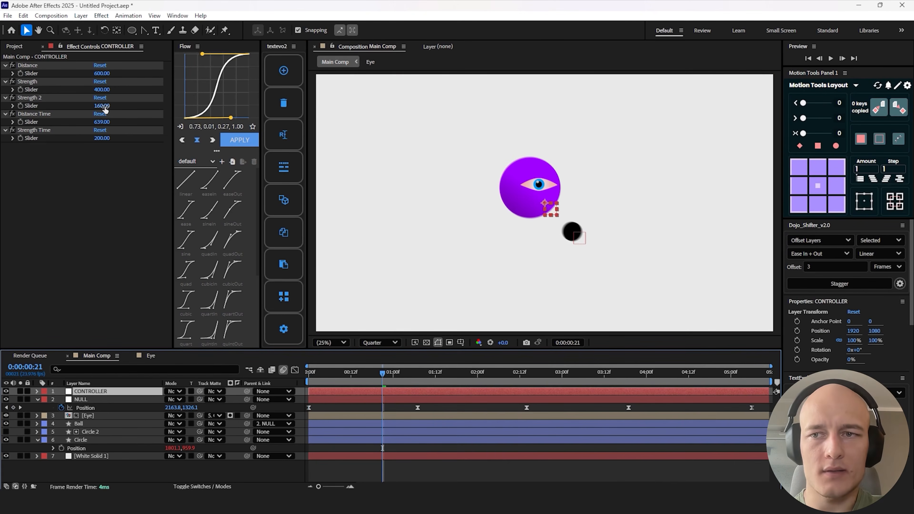
{"action": "left_click_drag", "start_coordinate": [106, 106], "coordinate": [133, 106]}
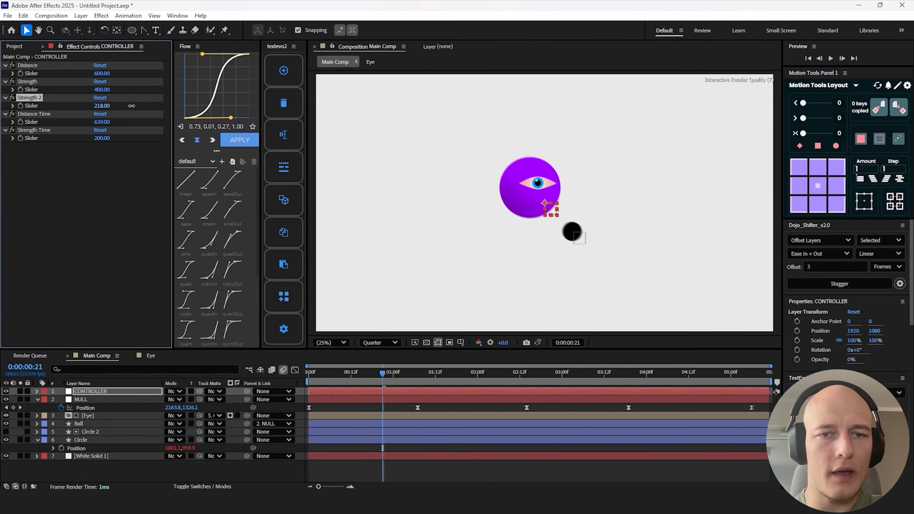
{"action": "left_click_drag", "start_coordinate": [348, 377], "coordinate": [308, 374]}
{"action": "key", "text": "space"}
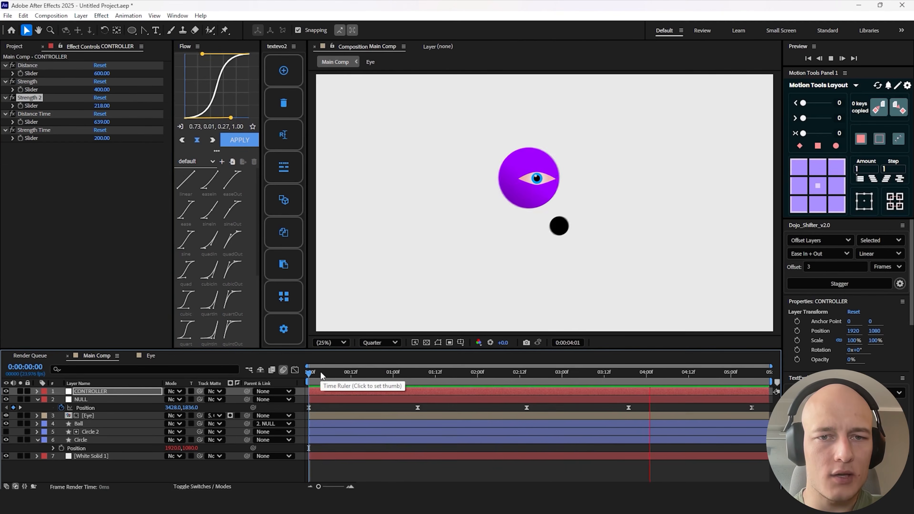
- Scrub through the full timeline and replay the animation to review how the eye and circle follow the ball
{"action": "left_click", "coordinate": [558, 203]}
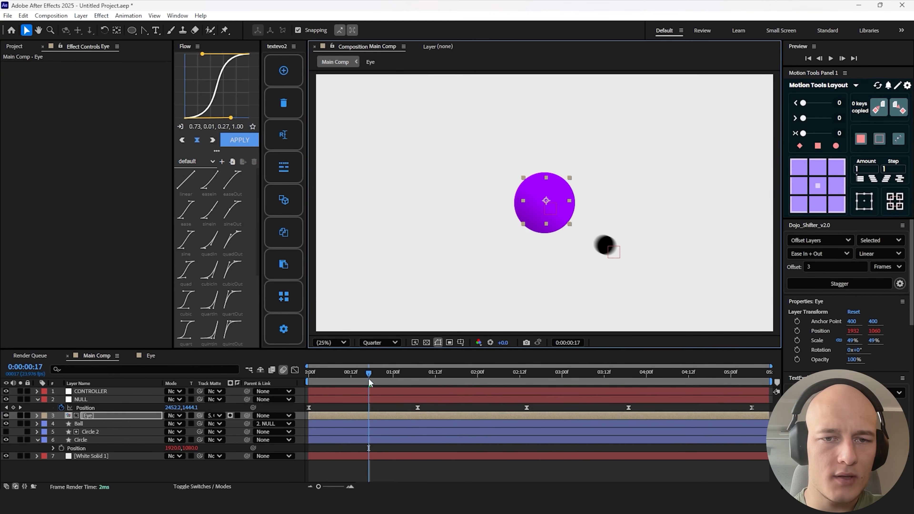
{"action": "left_click_drag", "start_coordinate": [369, 374], "coordinate": [766, 409]}
{"action": "left_click", "coordinate": [571, 472]}
{"action": "key", "text": "space"}
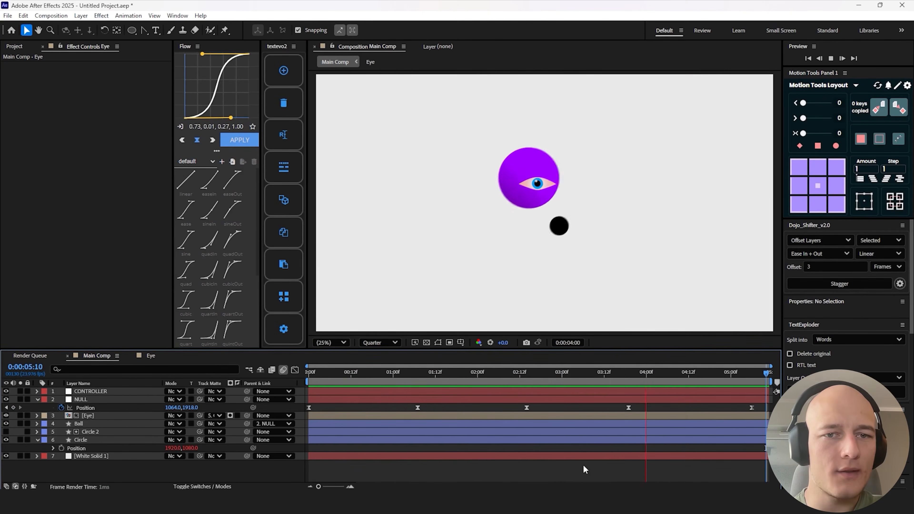
{"action": "left_click", "coordinate": [516, 377]}
{"action": "left_click_drag", "start_coordinate": [517, 378], "coordinate": [664, 380]}
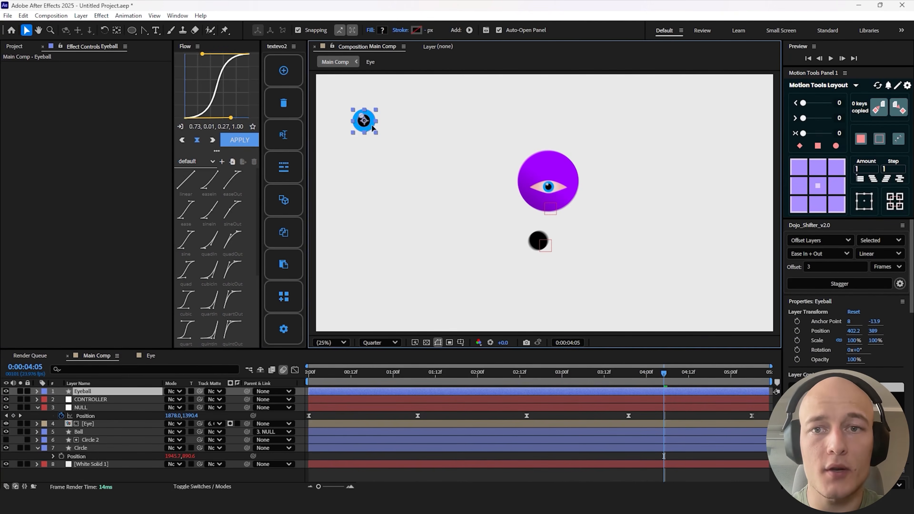
- Place the Eyeball over the centre of the eye at 0:00:04:05, scale it to 52% and nudge it into alignment
{"action": "left_click_drag", "start_coordinate": [367, 125], "coordinate": [553, 190]}
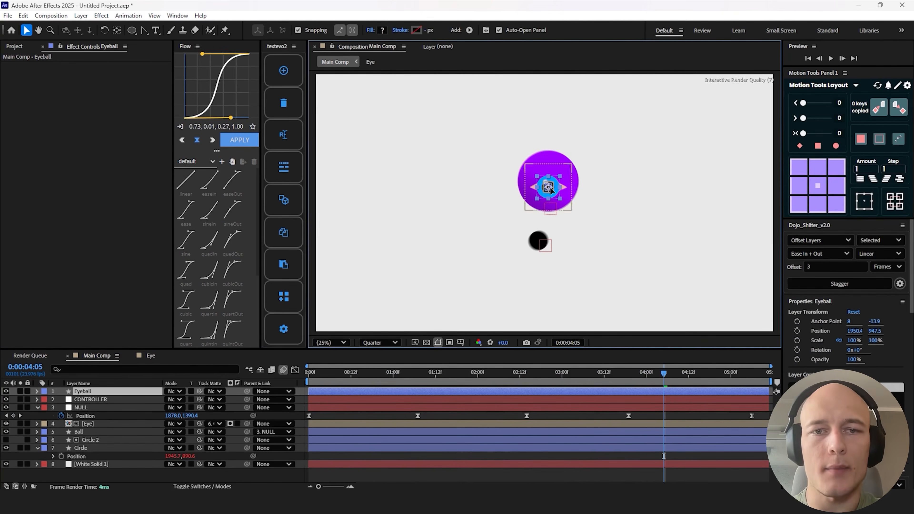
{"action": "left_click", "coordinate": [332, 342]}
{"action": "left_click", "coordinate": [341, 265]}
{"action": "key", "text": "s"}
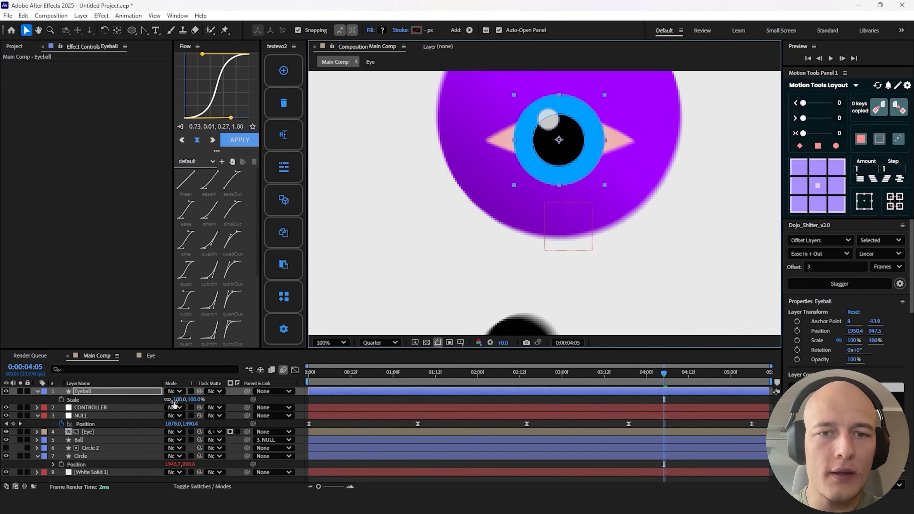
{"action": "left_click_drag", "start_coordinate": [178, 399], "coordinate": [152, 394]}
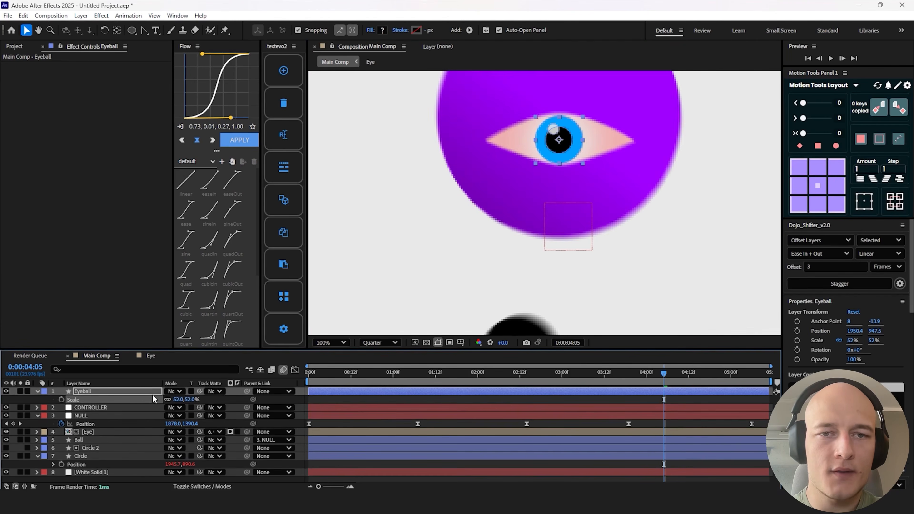
{"action": "key", "text": "Right"}
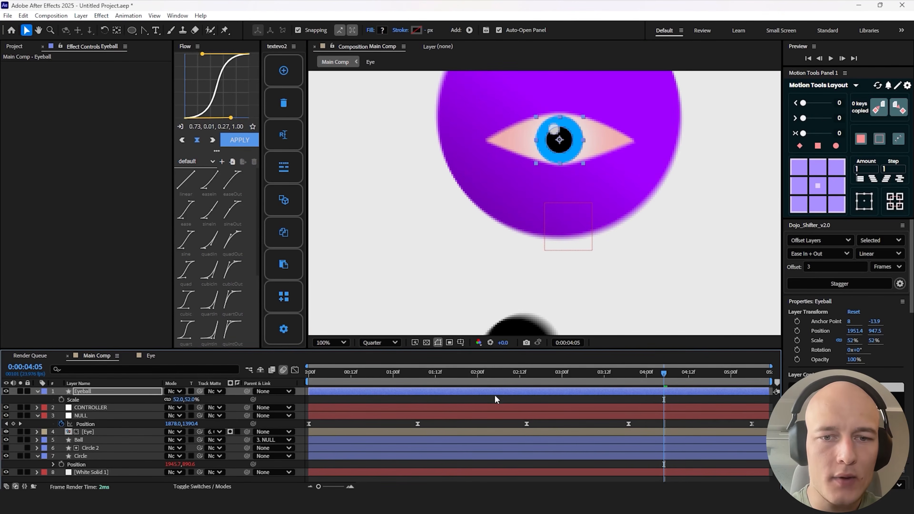
- Duplicate the Strength 2 slider on the CONTROLLER layer
{"action": "key", "text": "p"}
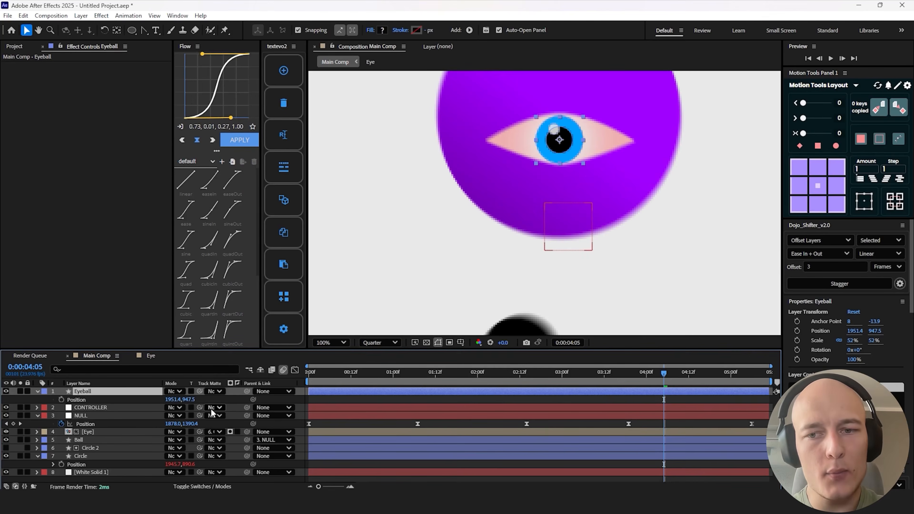
{"action": "left_click", "coordinate": [86, 404]}
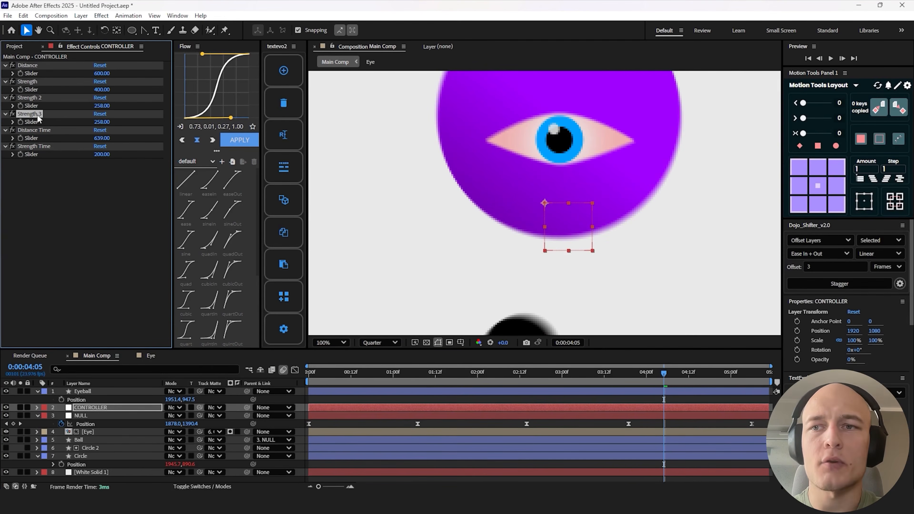
- Copy the Eye's position expression to the Eyeball's Position and make its strength read the CONTROLLER's Strength 3 slider
{"action": "left_click", "coordinate": [143, 433]}
{"action": "key", "text": "p"}
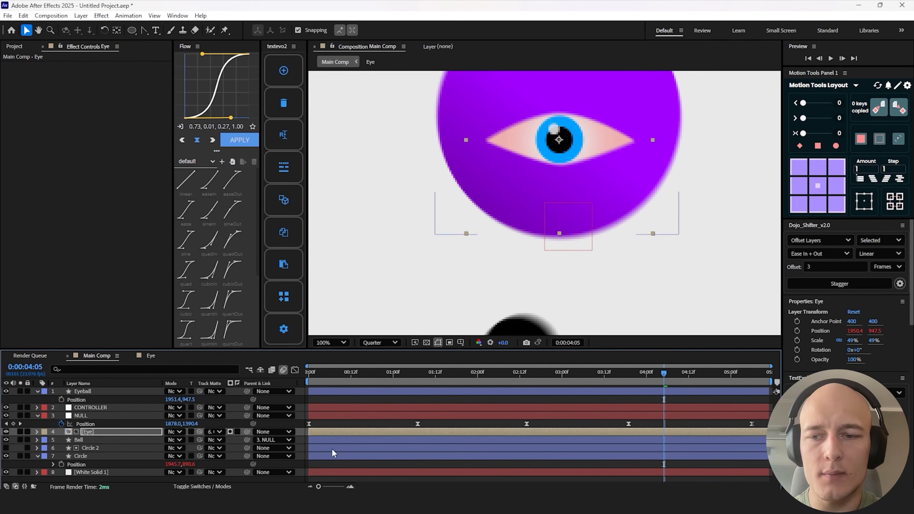
{"action": "key", "text": "e"}
{"action": "key", "text": "e"}
{"action": "left_click", "coordinate": [351, 454]}
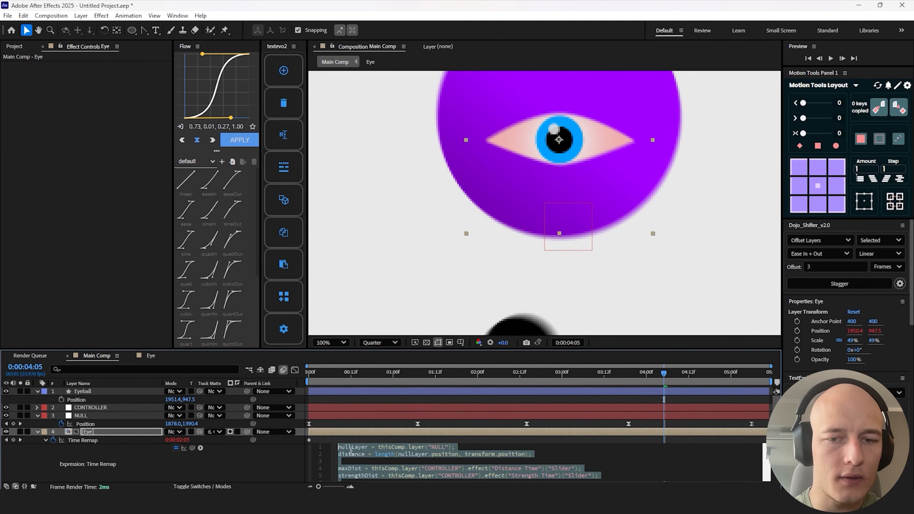
{"action": "left_click", "coordinate": [344, 432]}
{"action": "key", "text": "p"}
{"action": "left_click", "coordinate": [90, 392]}
{"action": "left_click", "coordinate": [91, 400]}
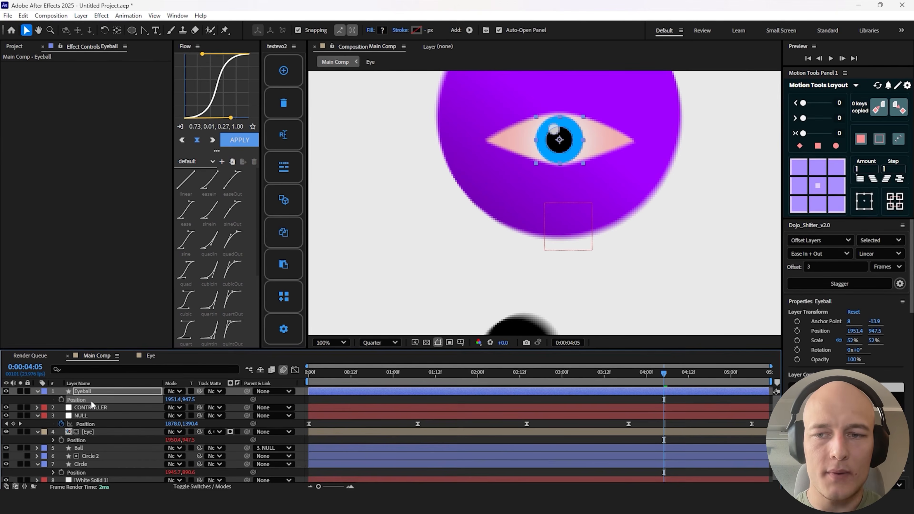
{"action": "key", "text": "ctrl+v"}
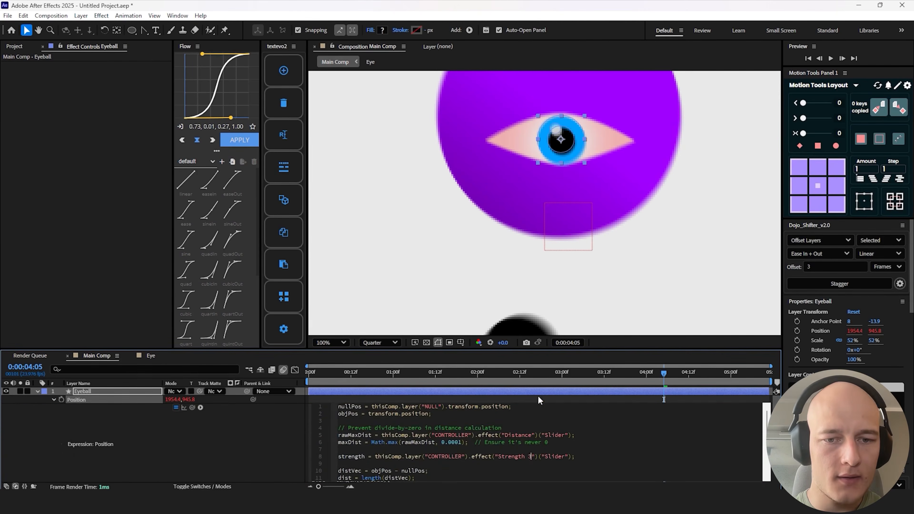
{"action": "left_click", "coordinate": [532, 395]}
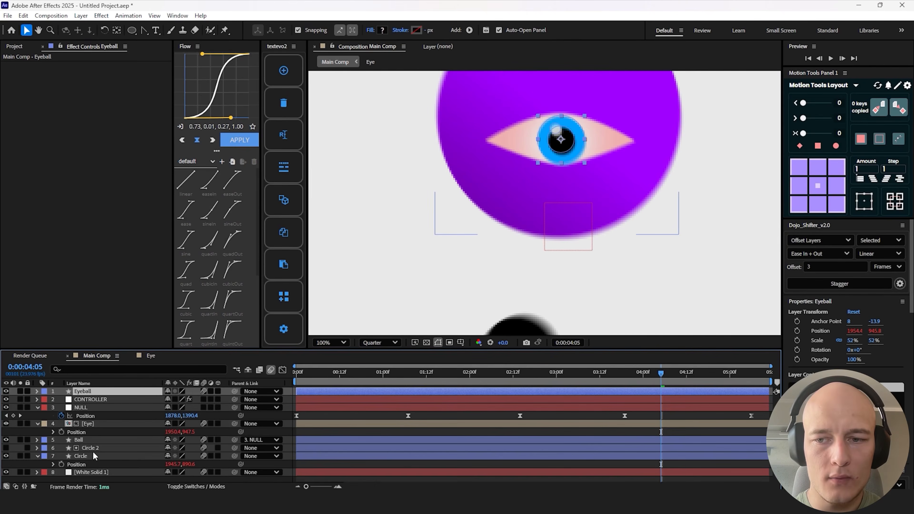
- Duplicate the Eye layer and use the copy as the track matte for the Eyeball layer
{"action": "left_click", "coordinate": [90, 424]}
{"action": "key", "text": "ctrl+d"}
{"action": "key", "text": "F4"}
{"action": "left_click_drag", "start_coordinate": [200, 391], "coordinate": [137, 423]}
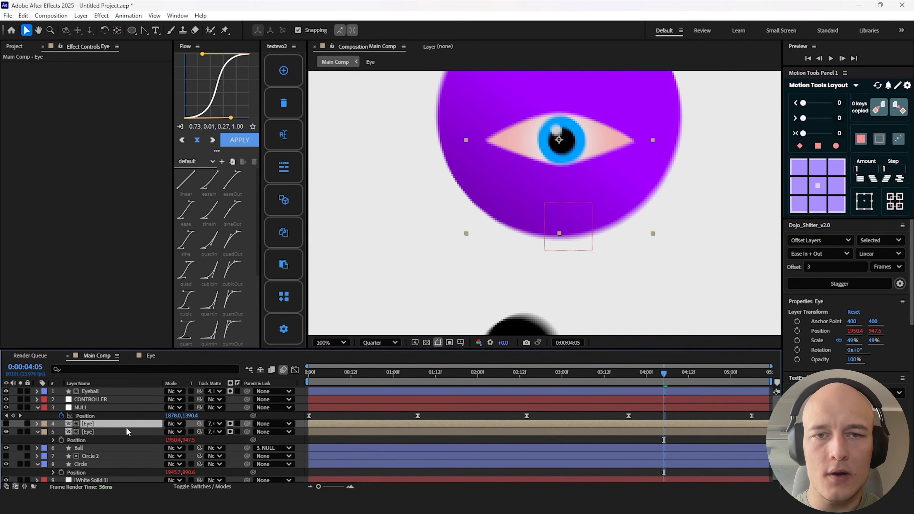
{"action": "left_click", "coordinate": [127, 432]}
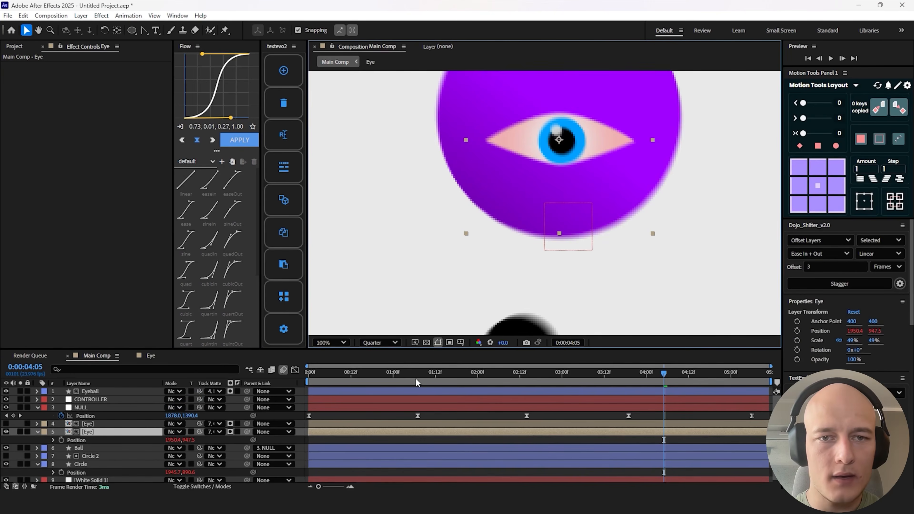
- Preview the animation from the start with the whole composition in view to check the Eyeball's movement
{"action": "left_click", "coordinate": [330, 342]}
{"action": "left_click", "coordinate": [345, 164]}
{"action": "left_click", "coordinate": [308, 372]}
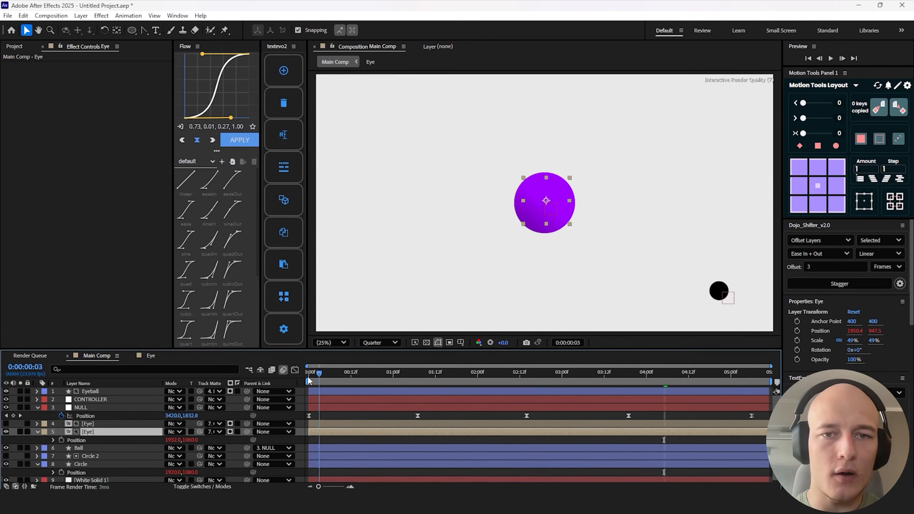
{"action": "key", "text": "space"}
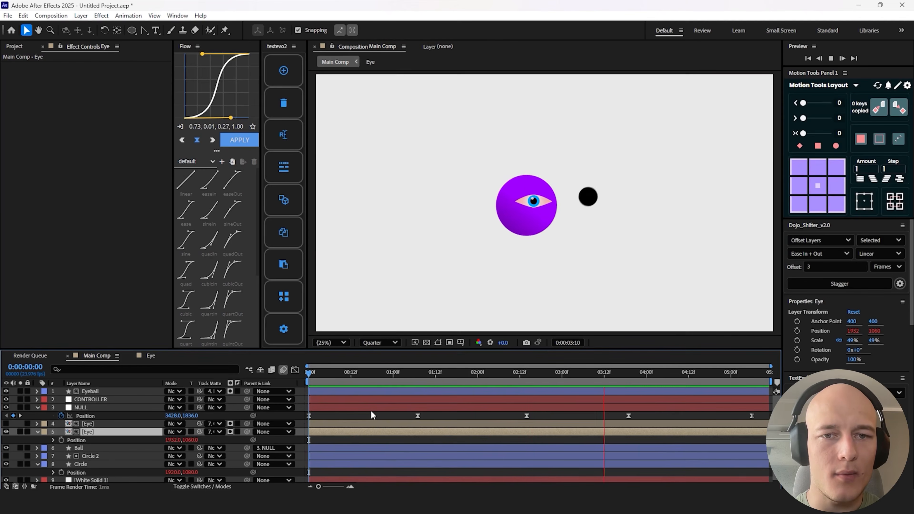
{"action": "key", "text": "space"}
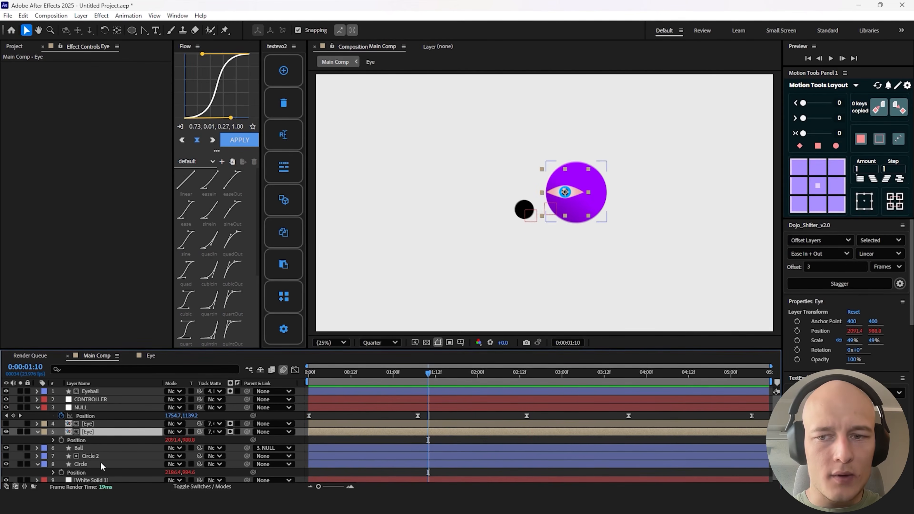
- Add an Inner Shadow layer style to the purple Circle layer and set its colour to light grey
{"action": "left_click", "coordinate": [97, 464]}
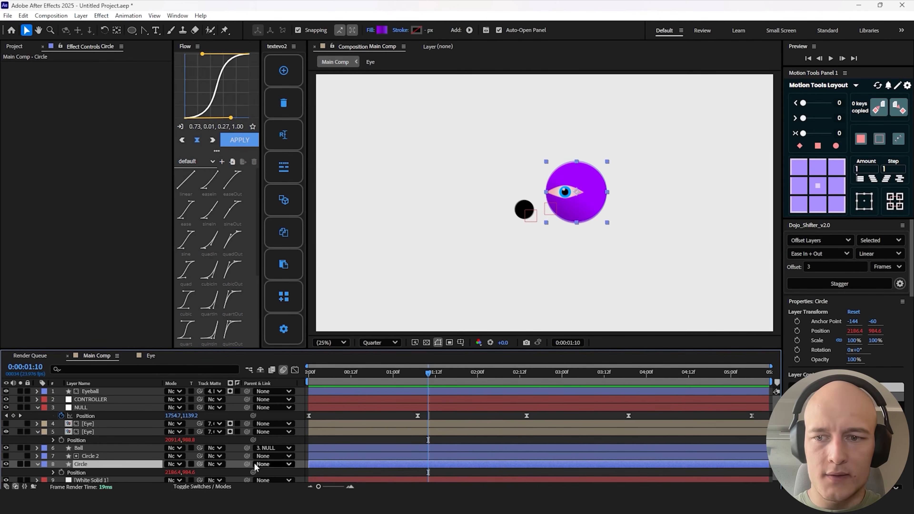
{"action": "left_click", "coordinate": [53, 471]}
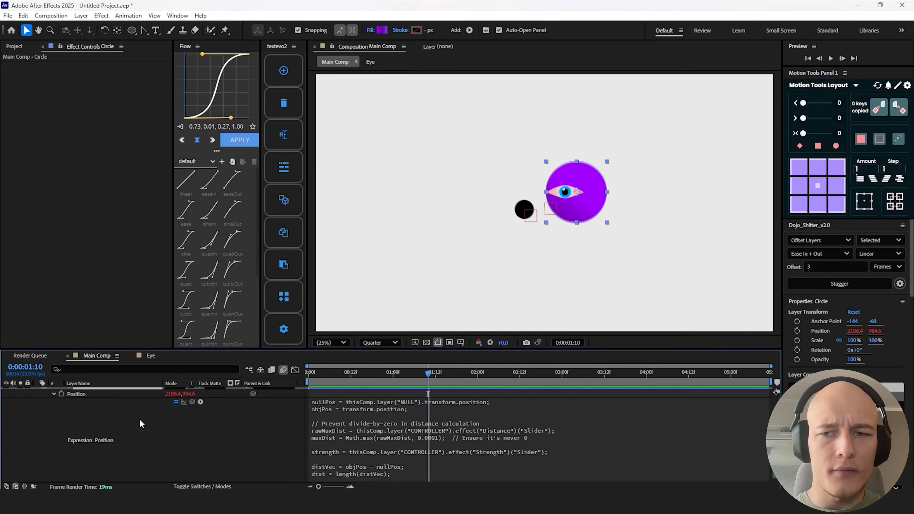
{"action": "key", "text": "u"}
{"action": "right_click", "coordinate": [120, 464]}
{"action": "mouse_move", "coordinate": [180, 304]}
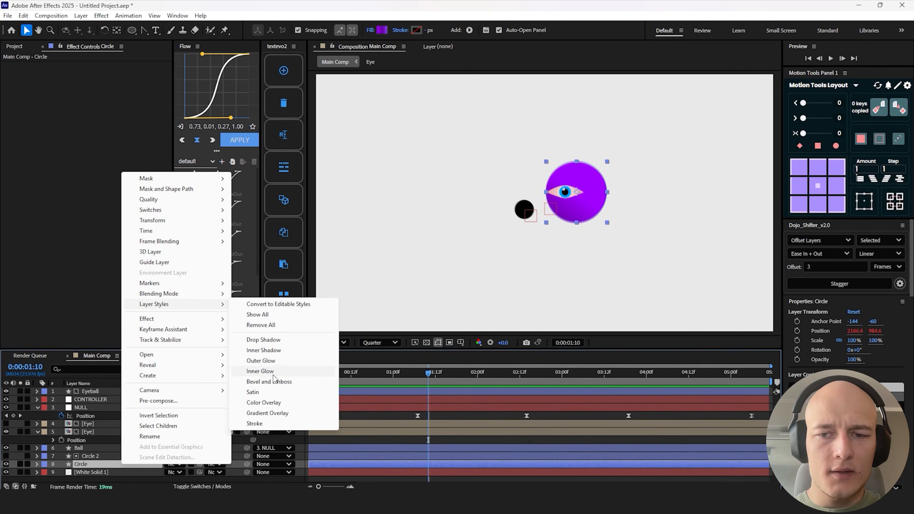
{"action": "left_click", "coordinate": [274, 352]}
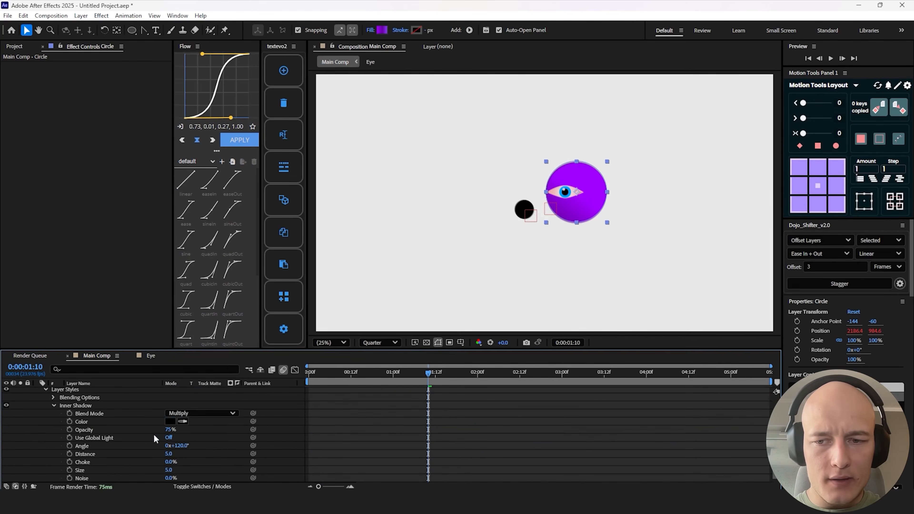
{"action": "left_click", "coordinate": [170, 421]}
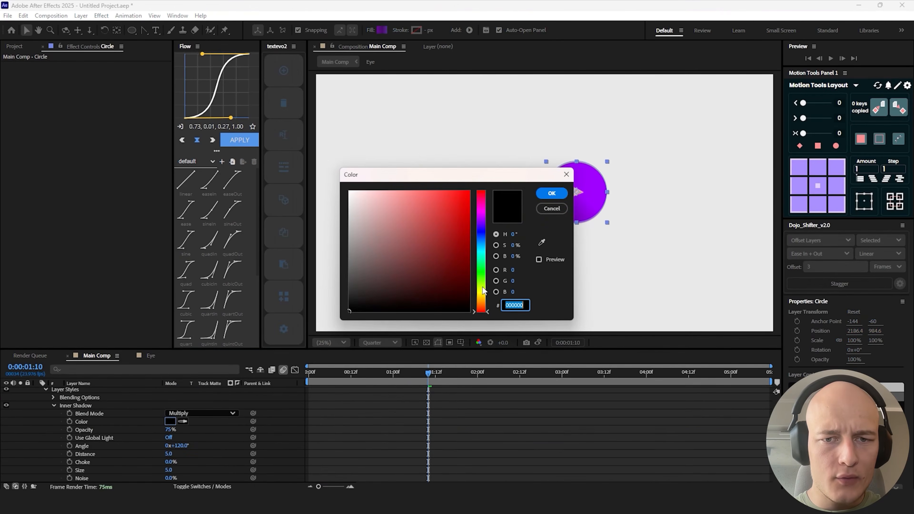
{"action": "left_click_drag", "start_coordinate": [350, 212], "coordinate": [338, 212]}
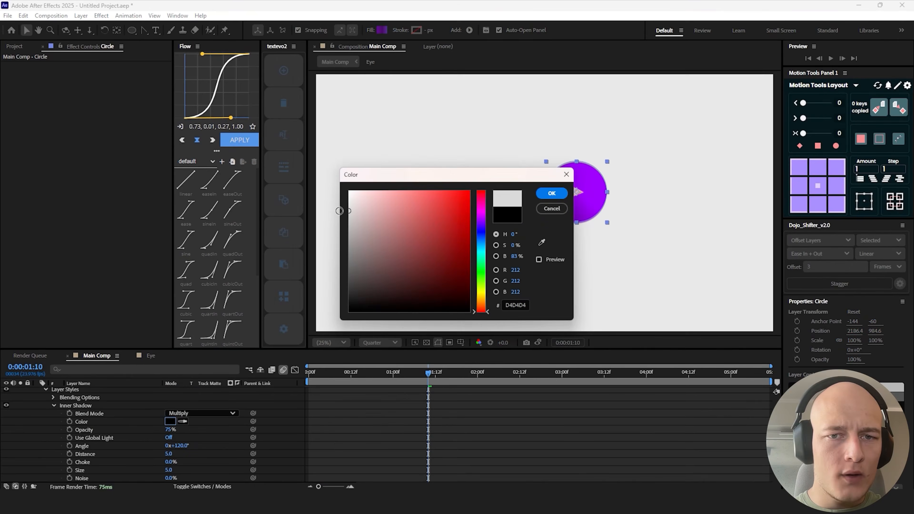
{"action": "left_click", "coordinate": [552, 193]}
- Set the Inner Shadow to Screen, 62% opacity, distance 47 and size 39, and drive its angle with an expression using the NULL's position
{"action": "left_click_drag", "start_coordinate": [170, 454], "coordinate": [186, 450]}
{"action": "left_click_drag", "start_coordinate": [172, 454], "coordinate": [212, 451]}
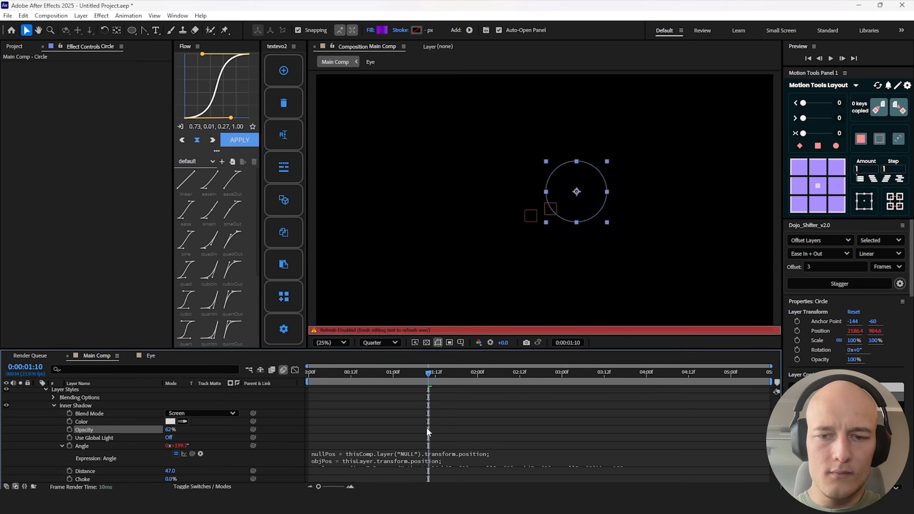
{"action": "key", "text": "Caps_Lock"}
{"action": "scroll", "coordinate": [661, 437], "scroll_direction": "up", "scroll_amount": 1}
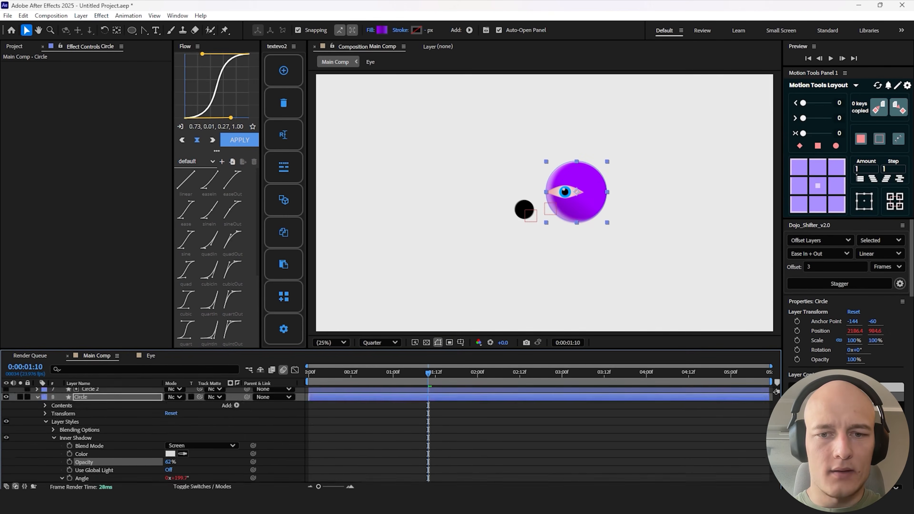
{"action": "key", "text": "u"}
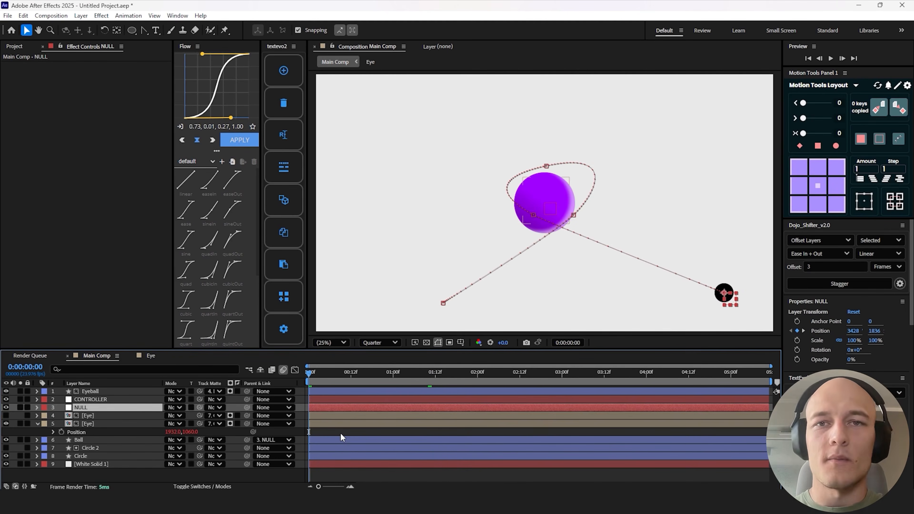
- Scrub the opening of the timeline to check the inner shadow on the purple circle
{"action": "left_click", "coordinate": [341, 434]}
{"action": "left_click_drag", "start_coordinate": [399, 375], "coordinate": [301, 410]}
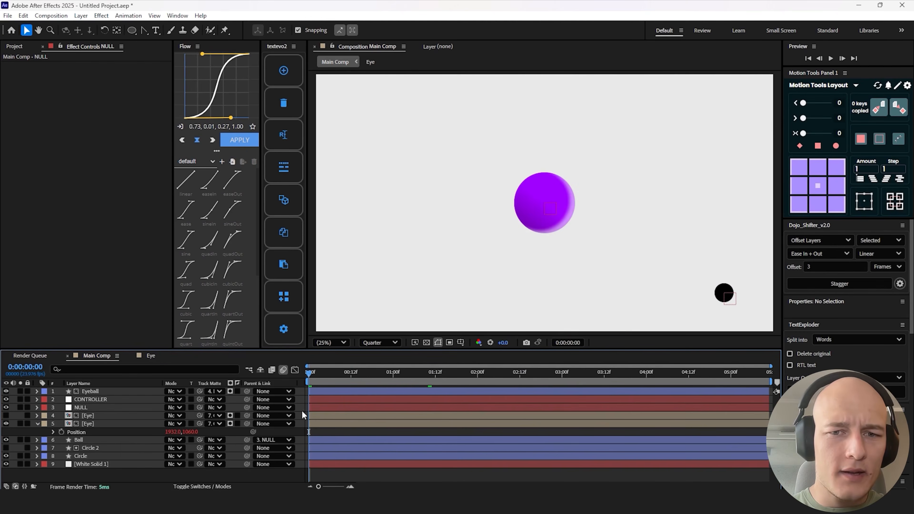
{"action": "left_click", "coordinate": [85, 439]}
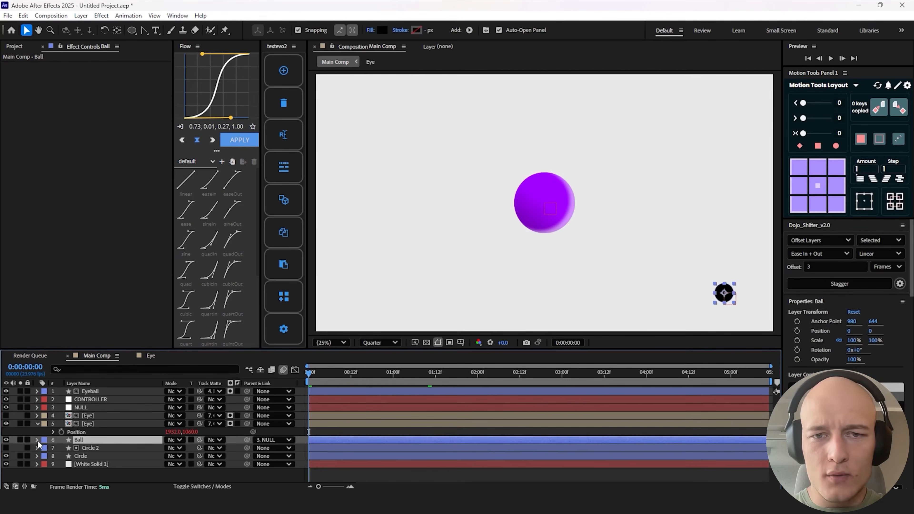
{"action": "left_click", "coordinate": [37, 440]}
{"action": "left_click", "coordinate": [37, 440]}
- Give the Circle's Inner Shadow opacity the expression 100 * (2 - 2 * clamp(dist / maxDist, 0, 1)), with maxDist from the CONTROLLER's Distance slider
{"action": "left_click", "coordinate": [81, 455]}
{"action": "key", "text": "u"}
{"action": "key", "text": "u"}
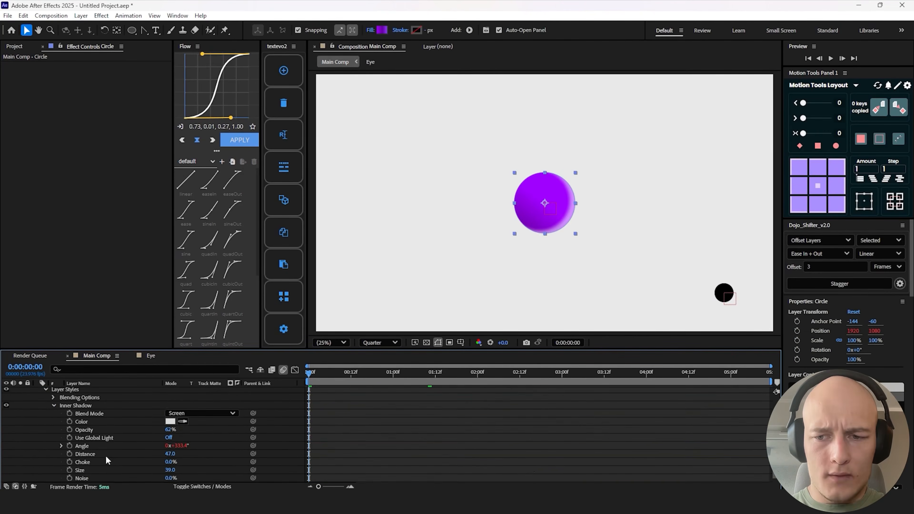
{"action": "scroll", "coordinate": [109, 484], "scroll_direction": "down", "scroll_amount": 1}
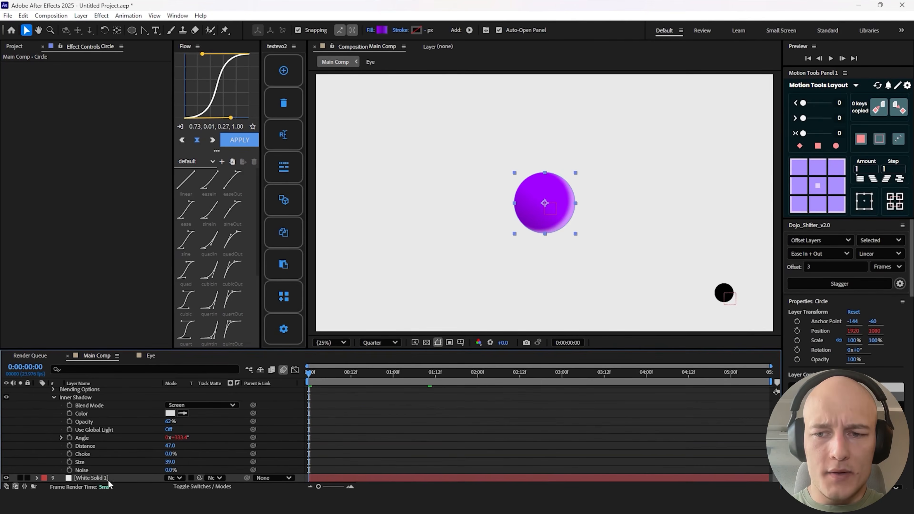
{"action": "left_click", "coordinate": [89, 424]}
{"action": "left_click", "coordinate": [69, 421], "text": "alt"}
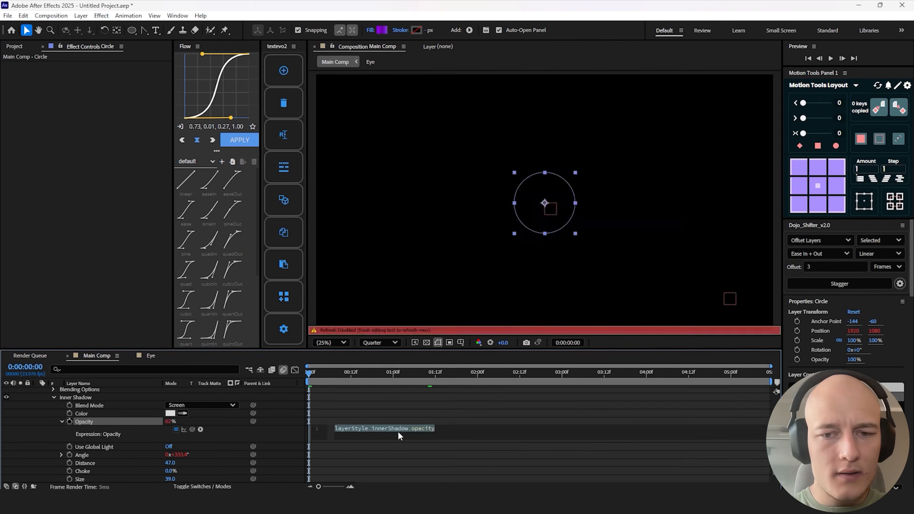
{"action": "type", "text": "nullPos = thisComp.layer(\"NULL\").transform.position; objPos = thisLayer.transform.position; maxDist = thisComp.layer(\"CONTROLLER\").effect(\"Distance\")(\"Slider\"); dist = length(nullPos - objPos); opacity = 100 * (2 - 2 * clamp(dist / maxDist, 0, 1));"}
- Scrub to 0:00:01:06 and inspect the Inner Shadow's opacity as the ball nears the circle
{"action": "left_click_drag", "start_coordinate": [378, 380], "coordinate": [414, 377]}
{"action": "left_click", "coordinate": [420, 436]}
{"action": "left_click", "coordinate": [169, 421]}
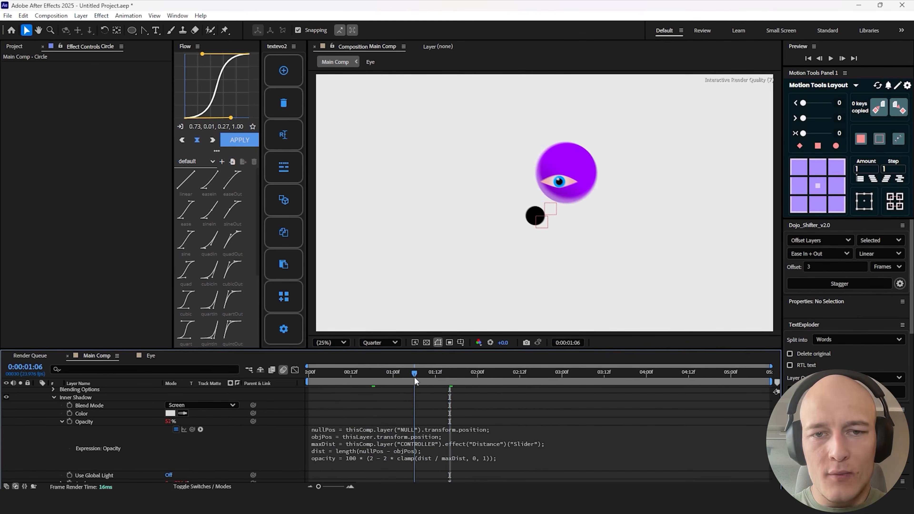
{"action": "left_click", "coordinate": [168, 425]}
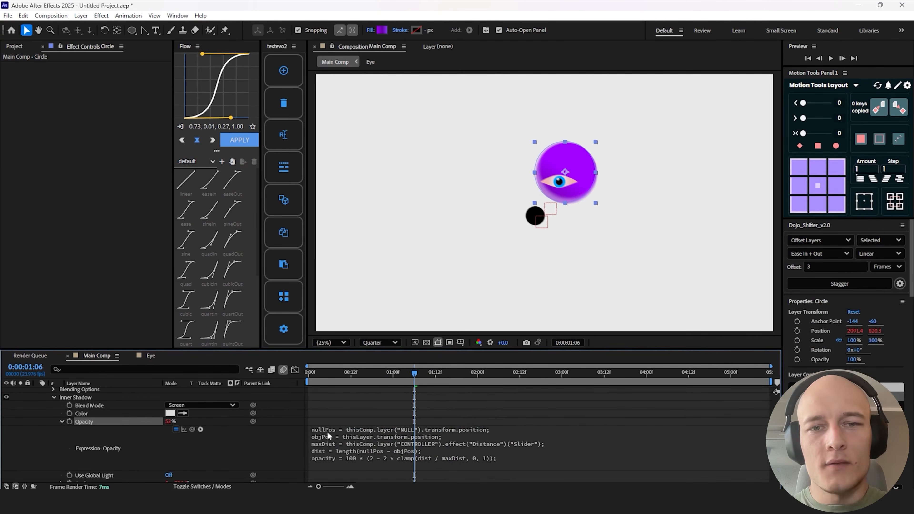
- Add a composition-sized black solid above the white solid in the Stars composition
{"action": "scroll", "coordinate": [450, 432], "scroll_direction": "up", "scroll_amount": 5}
{"action": "left_click", "coordinate": [445, 450]}
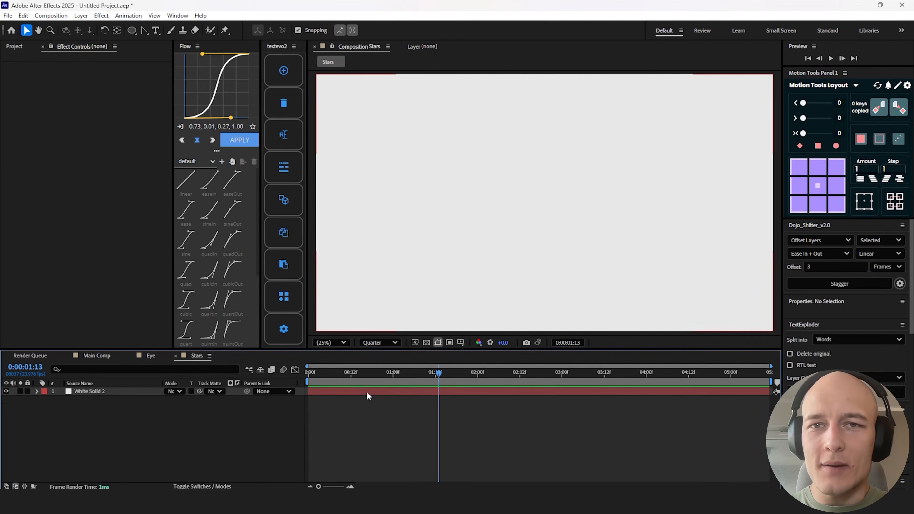
{"action": "key", "text": "ctrl+shift+y"}
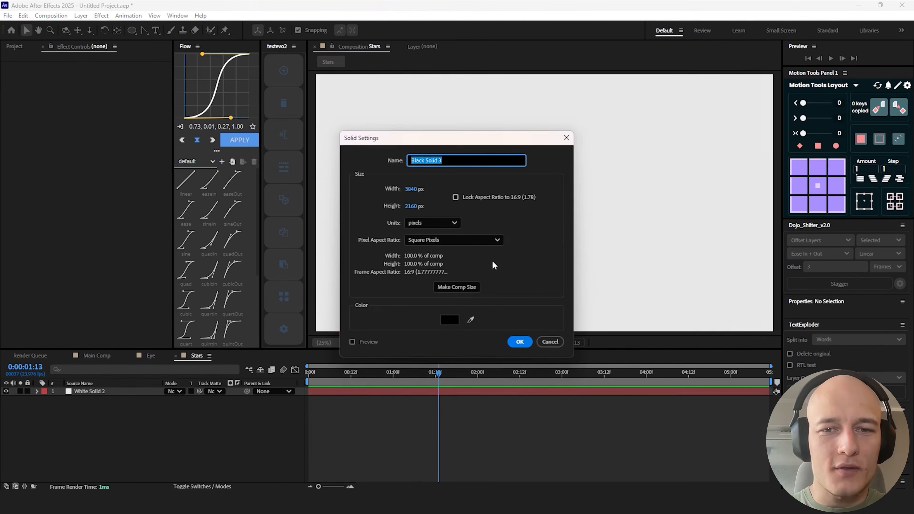
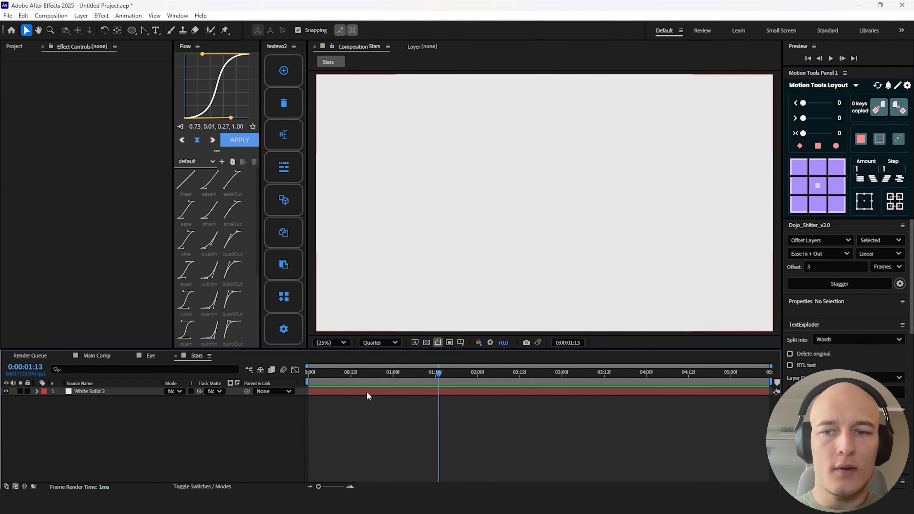
{"action": "key", "text": "ctrl+y"}
{"action": "left_click", "coordinate": [521, 341]}
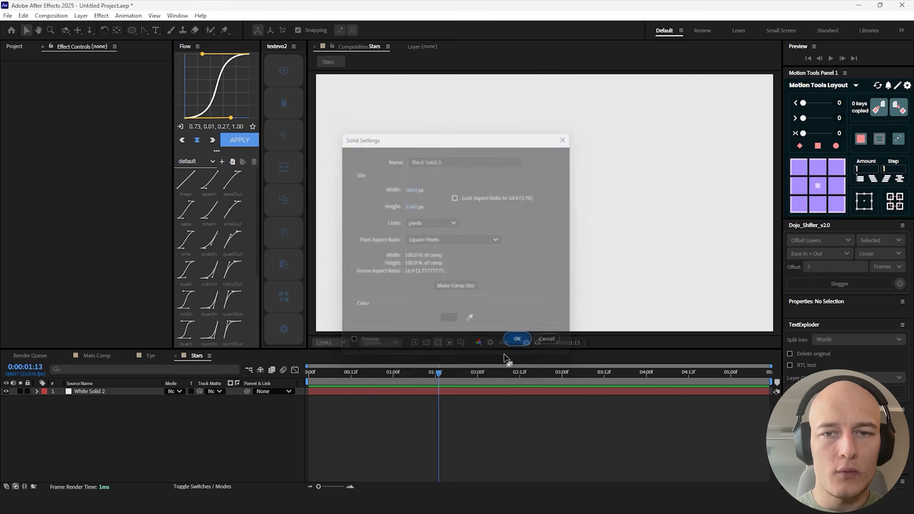
- Apply the CC Particle World effect to the black solid in the Stars composition
{"action": "key", "text": "ctrl+space"}
{"action": "type", "text": "part"}
{"action": "key", "text": "Down"}
{"action": "key", "text": "Down"}
{"action": "key", "text": "Return"}
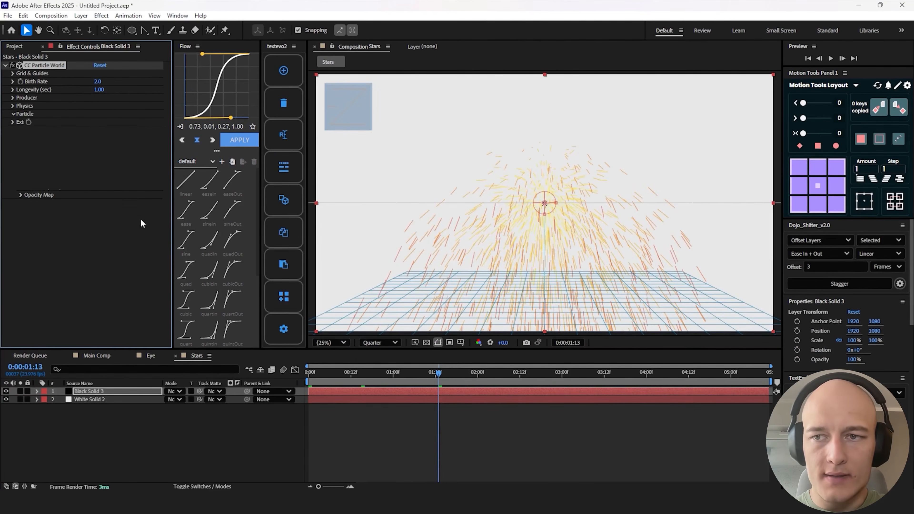
- Set both the Birth Color and Death Color of the particles to black (000000)
{"action": "left_click", "coordinate": [99, 212]}
{"action": "left_click", "coordinate": [349, 309]}
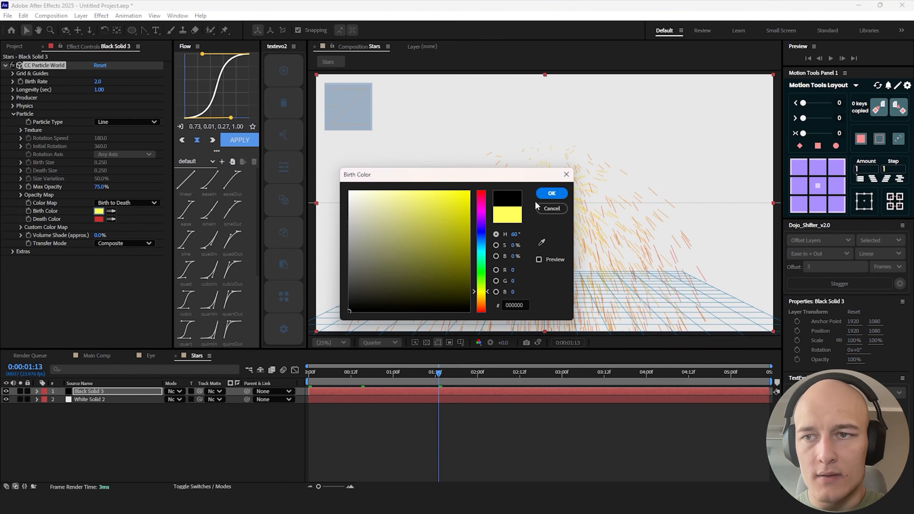
{"action": "left_click", "coordinate": [551, 194]}
{"action": "left_click", "coordinate": [99, 218]}
{"action": "left_click", "coordinate": [350, 311]}
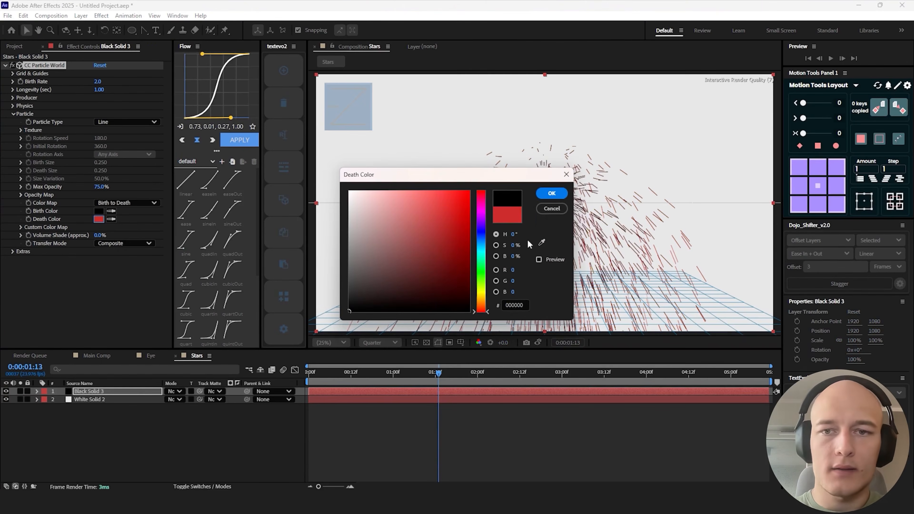
{"action": "left_click", "coordinate": [551, 194]}
- Change the particle type to Shaded Sphere with a Birth Size of 0.018 and a Death Size of 0.070
{"action": "left_click", "coordinate": [126, 122]}
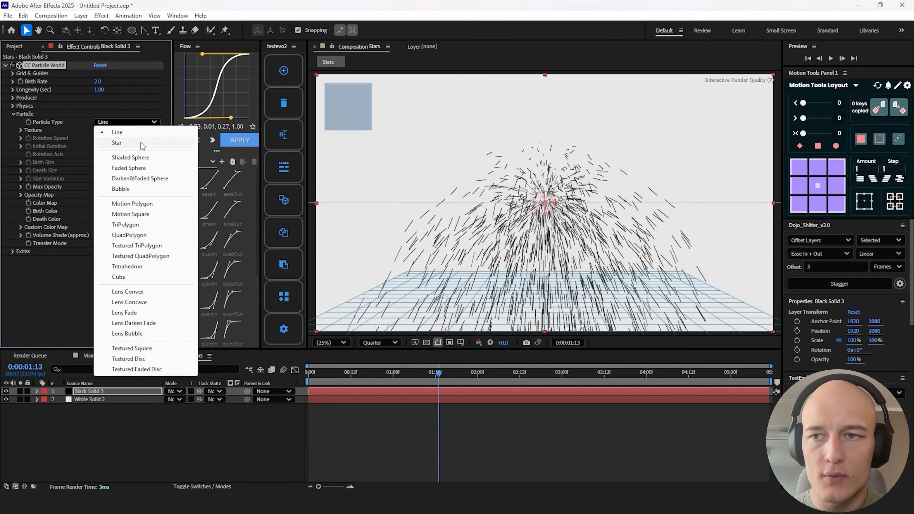
{"action": "left_click", "coordinate": [146, 158]}
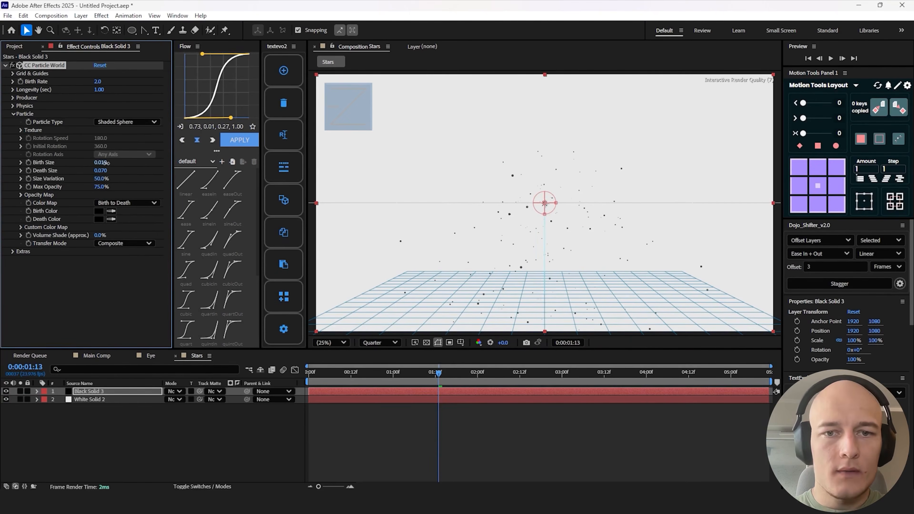
{"action": "left_click_drag", "start_coordinate": [106, 163], "coordinate": [102, 163]}
- Set the particle animation to Direction Axis, velocity -1.95, gravity 0.030 and the Producer's Radius Y to 0.275, and preview it
{"action": "left_click", "coordinate": [14, 105]}
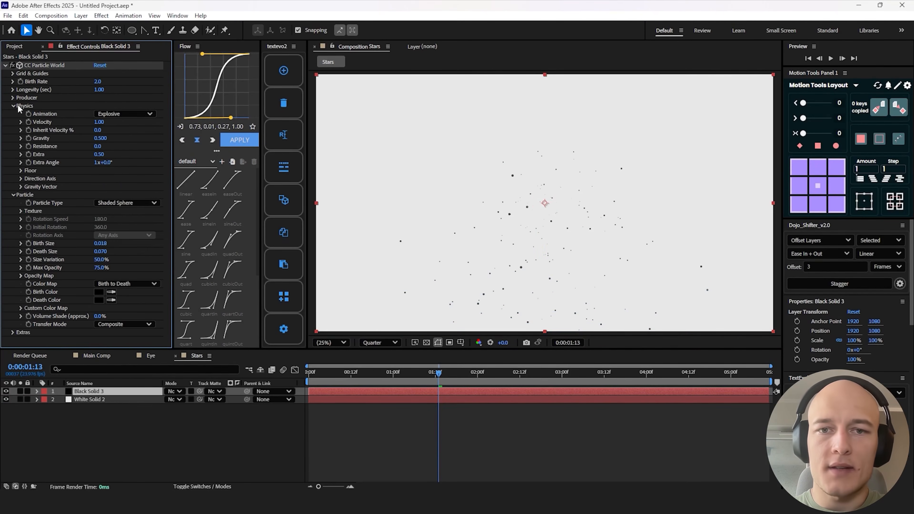
{"action": "left_click", "coordinate": [123, 114]}
{"action": "left_click", "coordinate": [115, 137]}
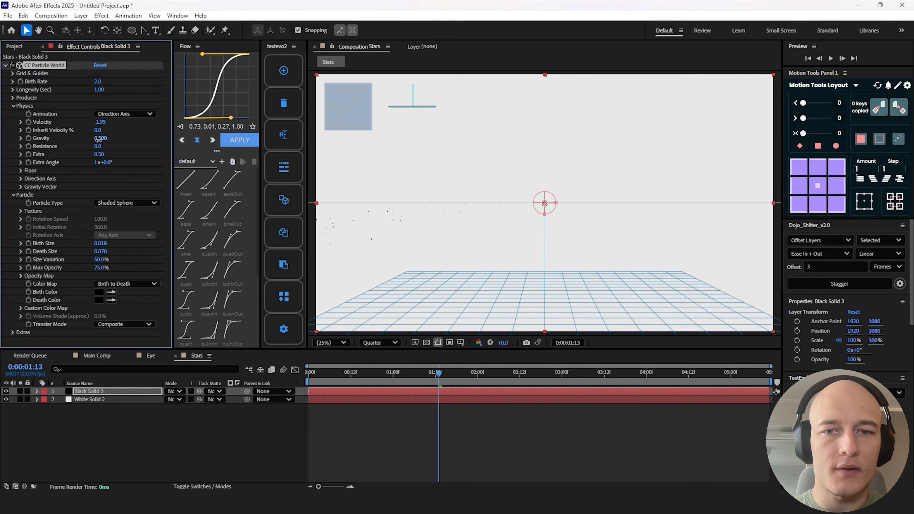
{"action": "left_click_drag", "start_coordinate": [99, 139], "coordinate": [120, 128]}
{"action": "left_click", "coordinate": [13, 98]}
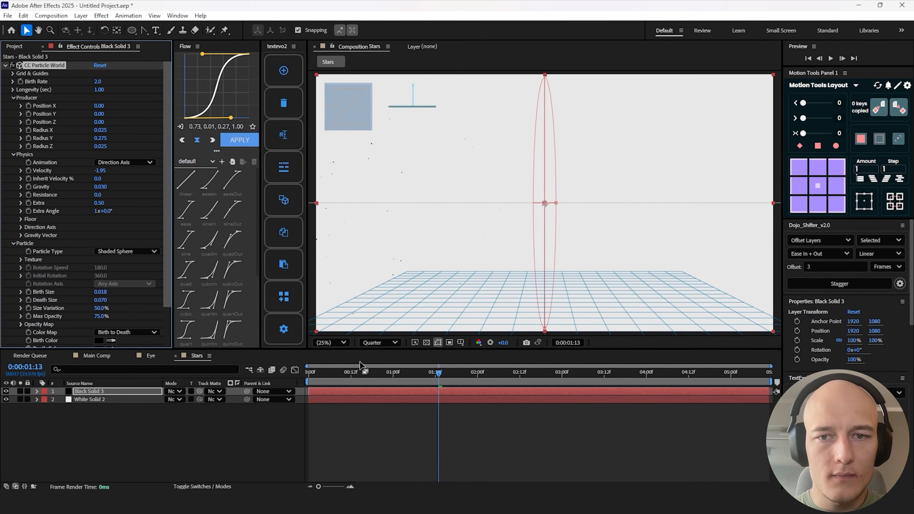
{"action": "left_click", "coordinate": [329, 373]}
{"action": "key", "text": "space"}
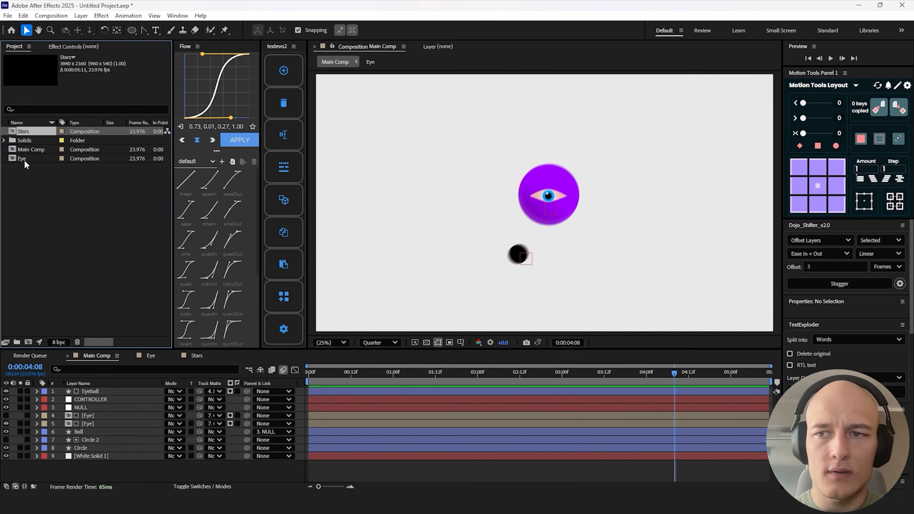
- Place the Stars composition in Main Comp between the Circle and White Solid 1 layers and preview the animation
{"action": "left_click_drag", "start_coordinate": [23, 131], "coordinate": [546, 218]}
{"action": "left_click_drag", "start_coordinate": [128, 392], "coordinate": [128, 462]}
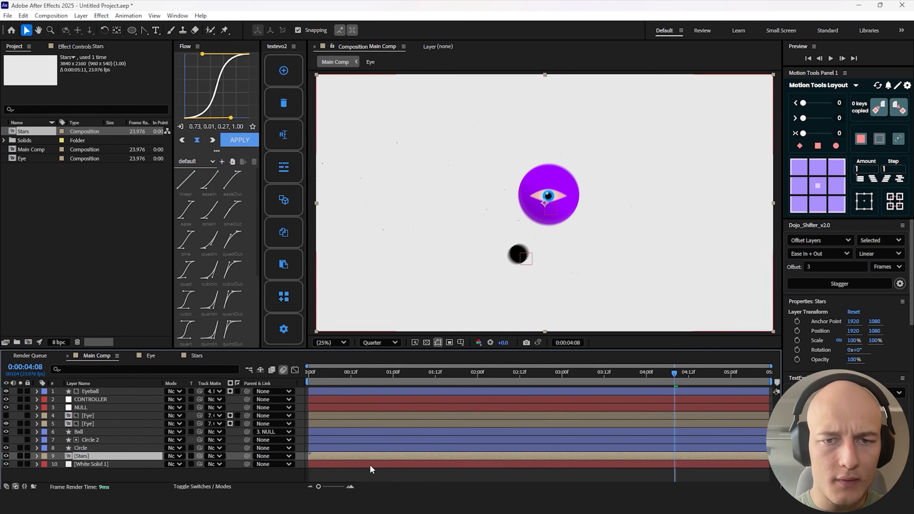
{"action": "left_click_drag", "start_coordinate": [324, 375], "coordinate": [474, 376]}
{"action": "key", "text": "space"}
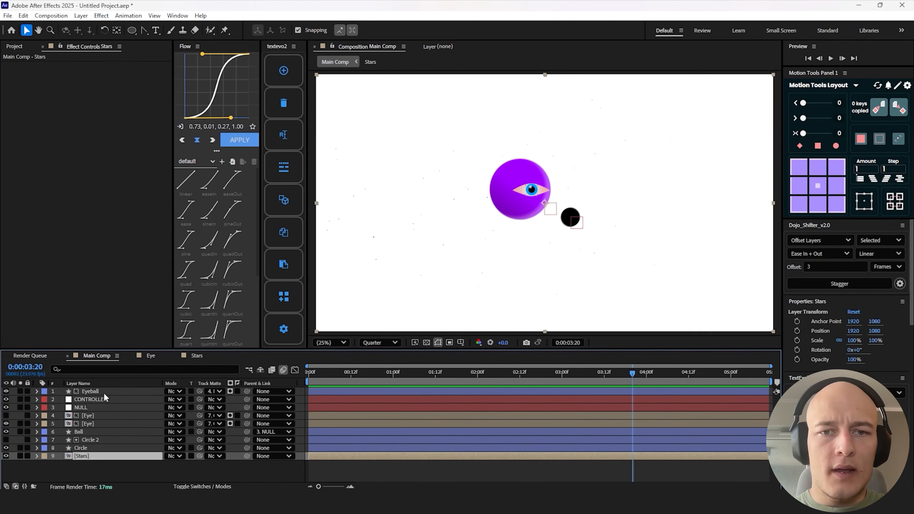
- Pre-compose all layers from Eyeball to Stars as Pre-comp 1, moving all attributes into the new composition
{"action": "left_click", "coordinate": [104, 392], "text": "shift"}
{"action": "right_click", "coordinate": [104, 392]}
{"action": "left_click", "coordinate": [158, 328]}
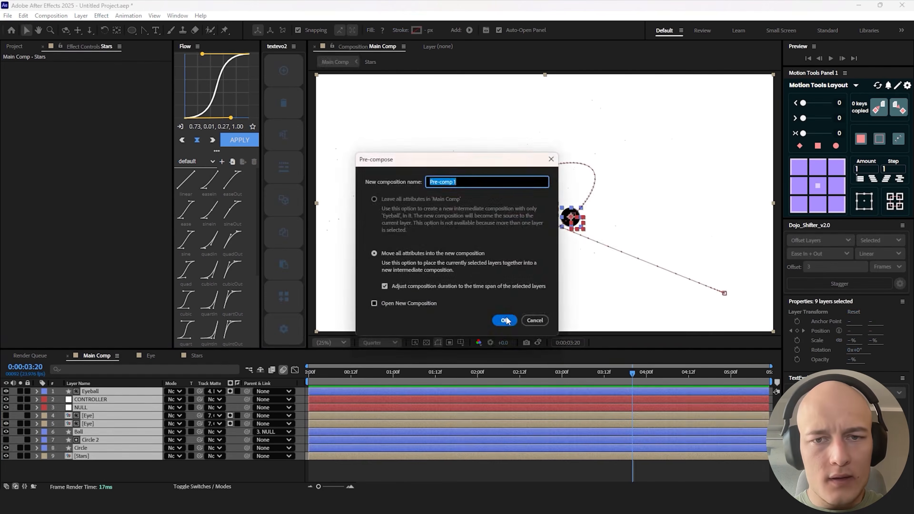
{"action": "key", "text": "Return"}
- Keyframe Pre-comp 1's scale from 173.4% at the first frame down to a smaller size after about two seconds
{"action": "left_click", "coordinate": [203, 486]}
{"action": "key", "text": "s"}
{"action": "left_click_drag", "start_coordinate": [179, 399], "coordinate": [522, 374]}
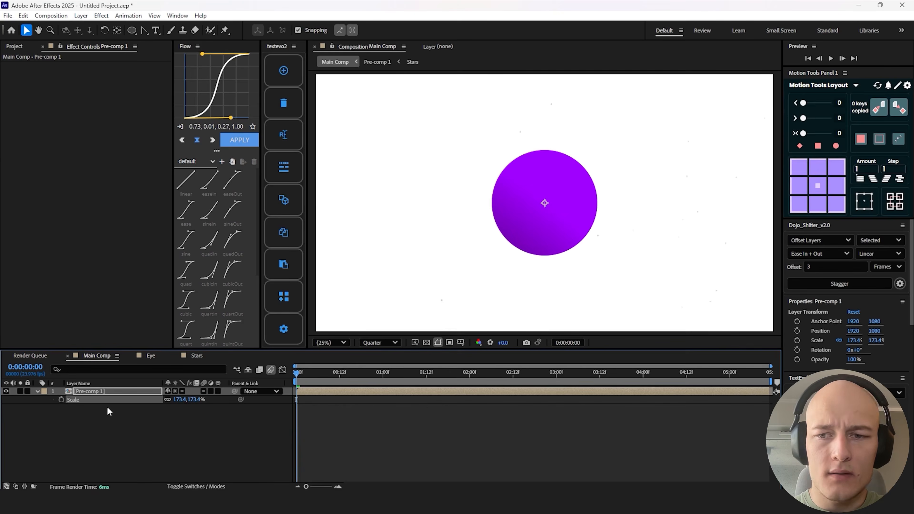
{"action": "left_click_drag", "start_coordinate": [321, 374], "coordinate": [499, 377]}
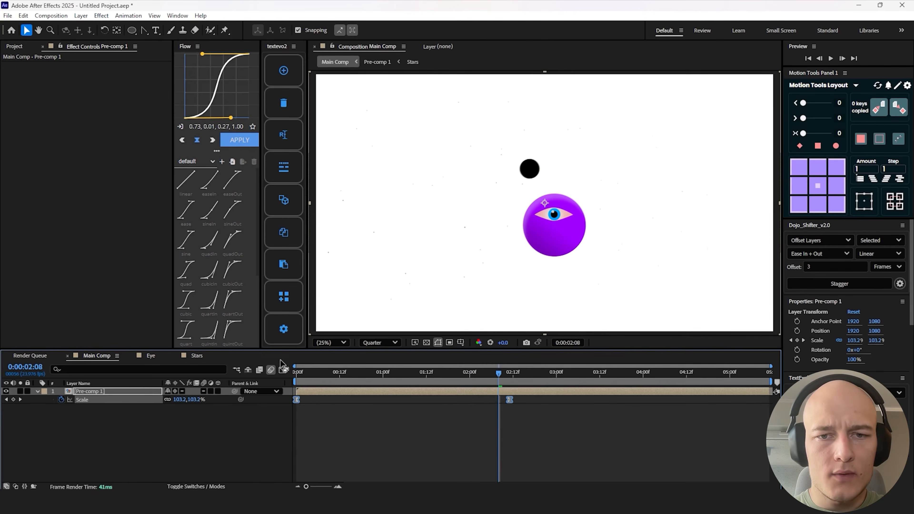
- Shape the speed graph of Pre-comp 1's scale so the zoom-out starts fast and settles slowly, and preview it
{"action": "key", "text": "shift+F3"}
{"action": "left_click_drag", "start_coordinate": [346, 439], "coordinate": [290, 393]}
{"action": "left_click_drag", "start_coordinate": [474, 393], "coordinate": [269, 373]}
{"action": "left_click", "coordinate": [282, 370]}
{"action": "key", "text": "s"}
{"action": "left_click", "coordinate": [270, 370]}
{"action": "key", "text": "space"}
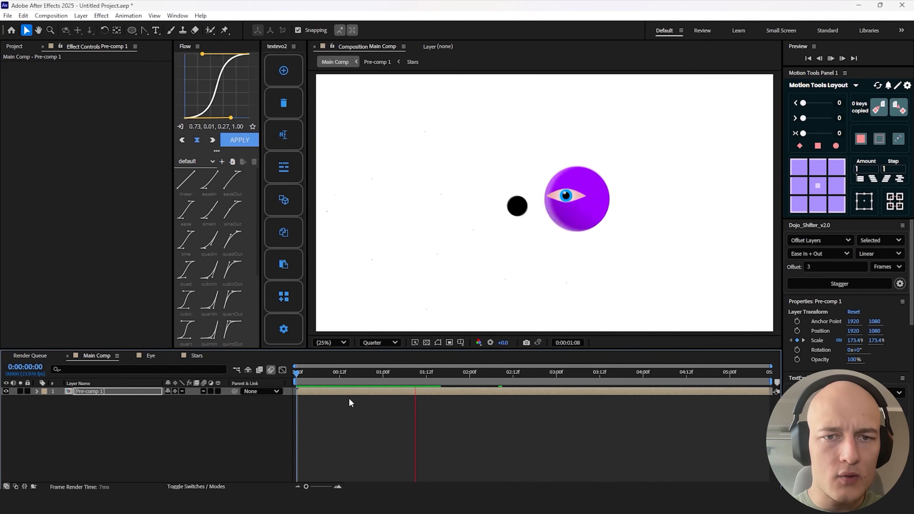
- Keyframe Pre-comp 1's scale at 186.4% at 0:00:03:18, apply Easy Ease and adjust the speed graph of this zoom-in
{"action": "left_click", "coordinate": [446, 427]}
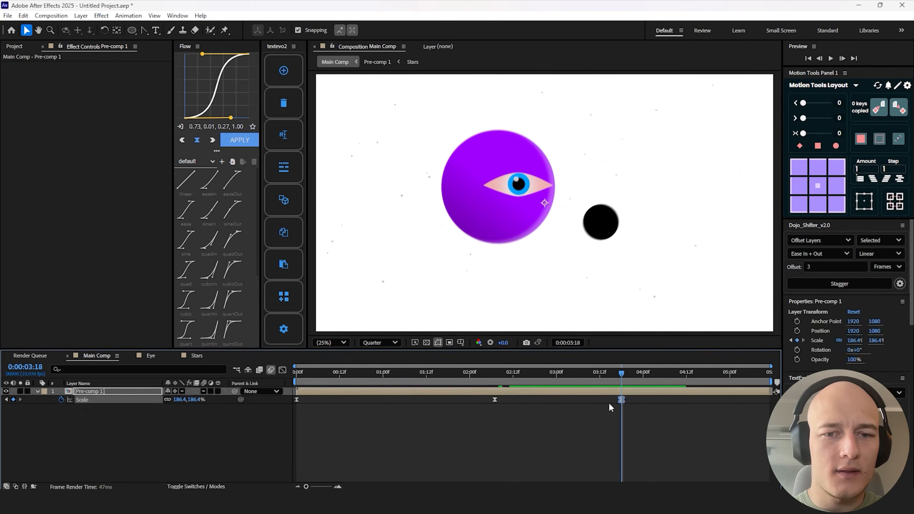
{"action": "left_click_drag", "start_coordinate": [639, 398], "coordinate": [473, 404]}
{"action": "key", "text": "F9"}
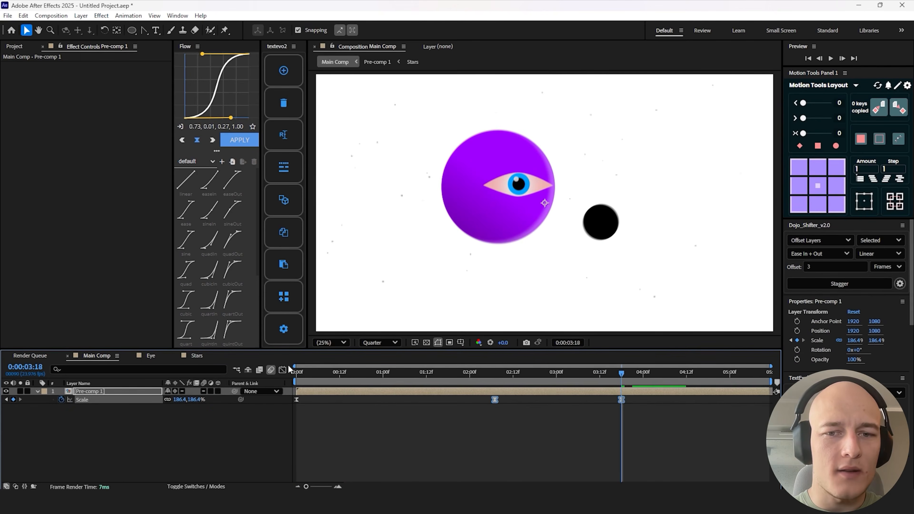
{"action": "left_click", "coordinate": [282, 370]}
{"action": "left_click", "coordinate": [493, 423]}
{"action": "left_click", "coordinate": [495, 403]}
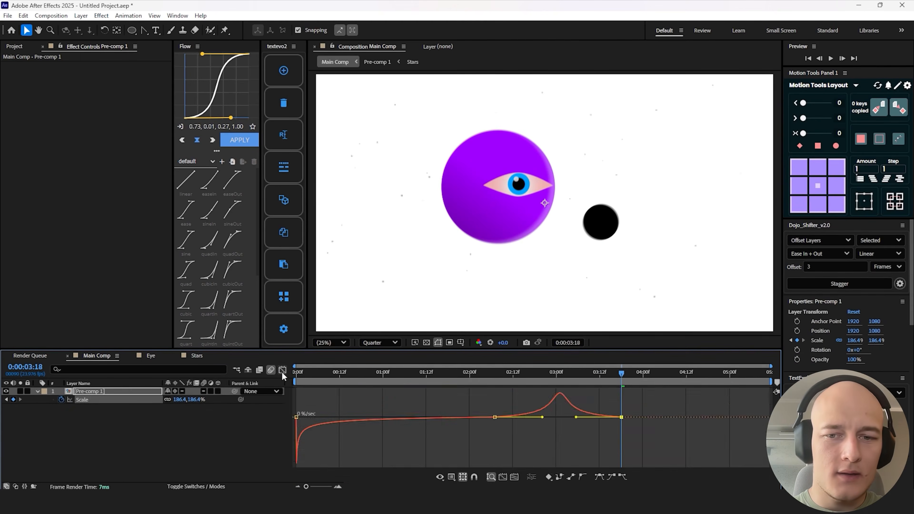
{"action": "left_click", "coordinate": [282, 370]}
- Add a last scale keyframe to Pre-comp 1 near the end of the timeline and preview from the start
{"action": "left_click", "coordinate": [766, 373]}
{"action": "left_click_drag", "start_coordinate": [181, 401], "coordinate": [189, 401]}
{"action": "left_click_drag", "start_coordinate": [302, 373], "coordinate": [262, 379]}
{"action": "left_click", "coordinate": [392, 426]}
{"action": "key", "text": "space"}
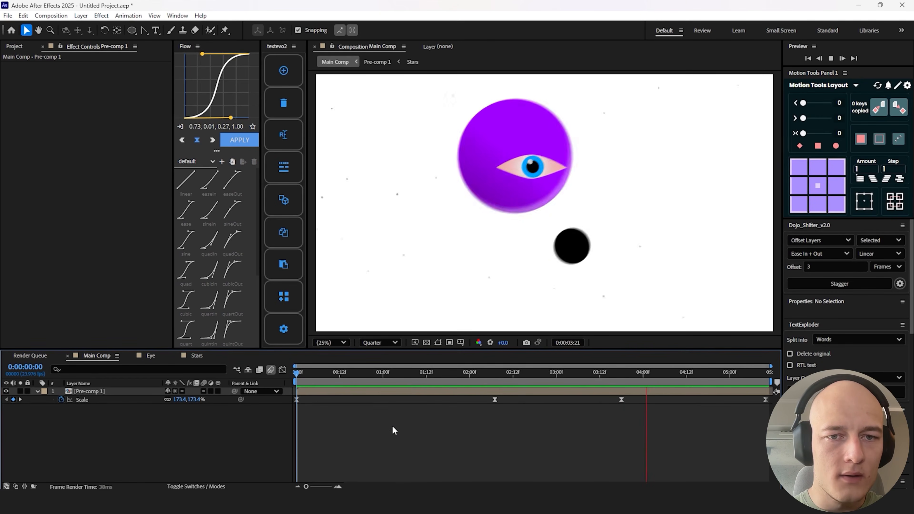
- Open Pre-comp 1 and apply the Invert effect to its Stars layer
{"action": "left_click", "coordinate": [507, 391]}
{"action": "double_click", "coordinate": [507, 392]}
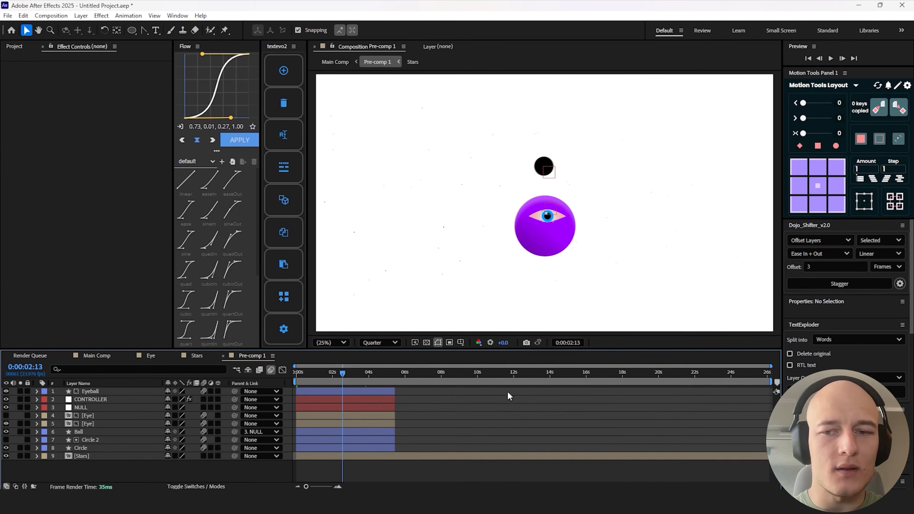
{"action": "left_click", "coordinate": [342, 455]}
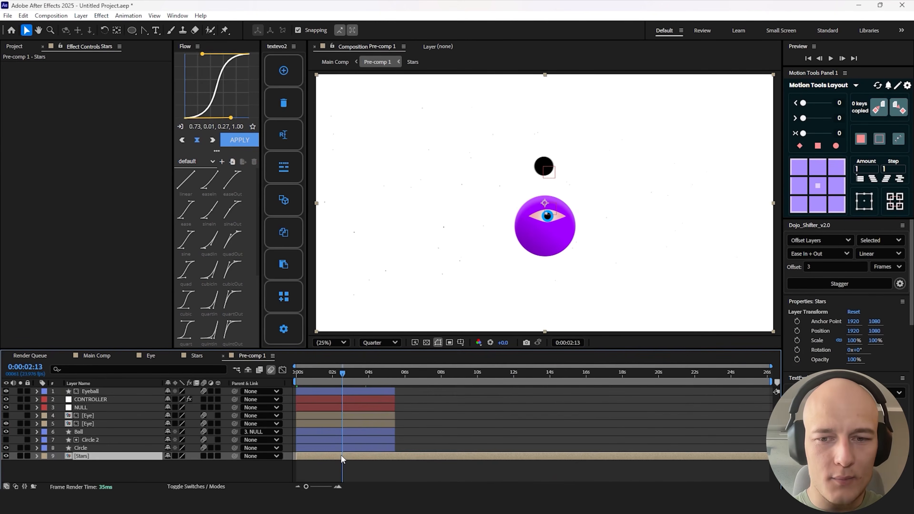
{"action": "key", "text": "ctrl+space"}
{"action": "type", "text": "inv"}
{"action": "key", "text": "Return"}
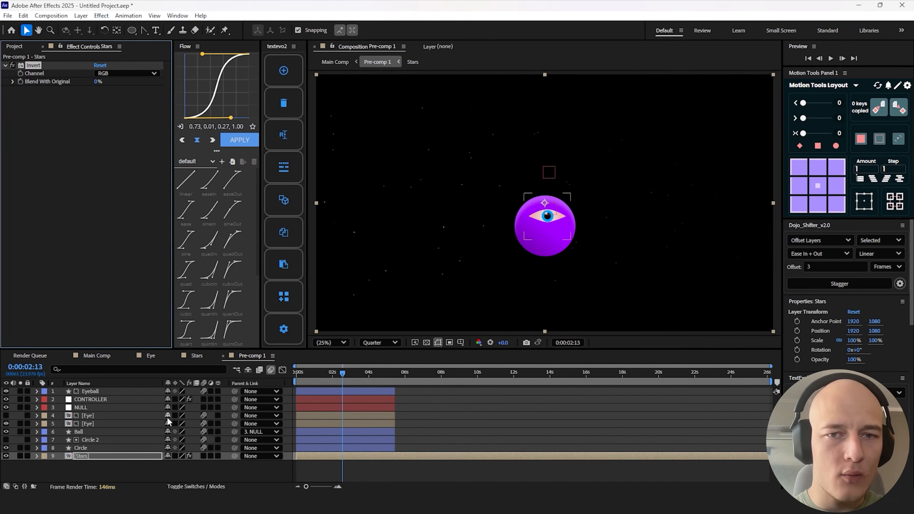
- Fill the Ball layer with white, apply Deep Glow to it and lower the glow's exposure
{"action": "left_click", "coordinate": [92, 432]}
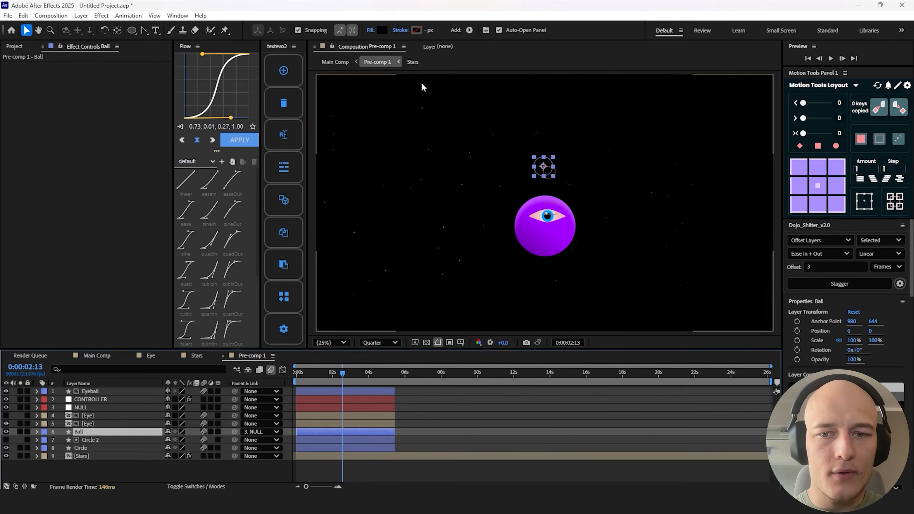
{"action": "key", "text": "ctrl+space"}
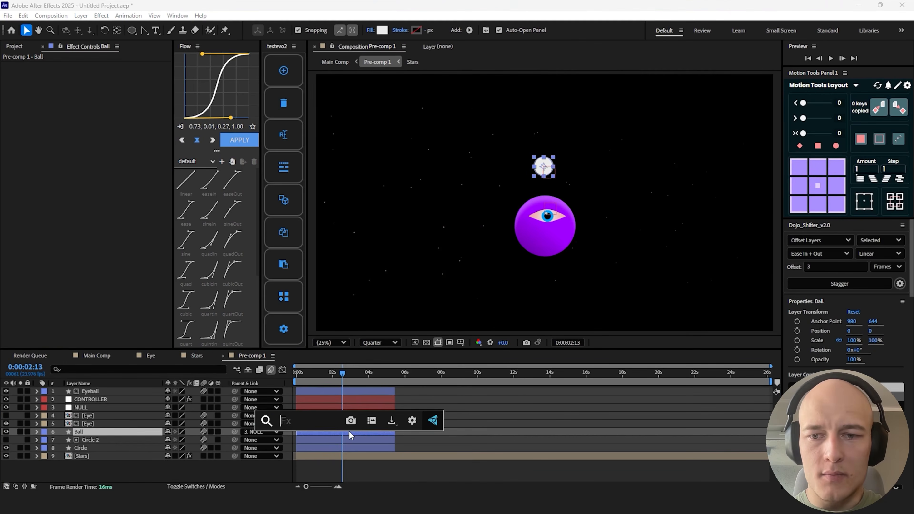
{"action": "type", "text": "deep"}
{"action": "key", "text": "Return"}
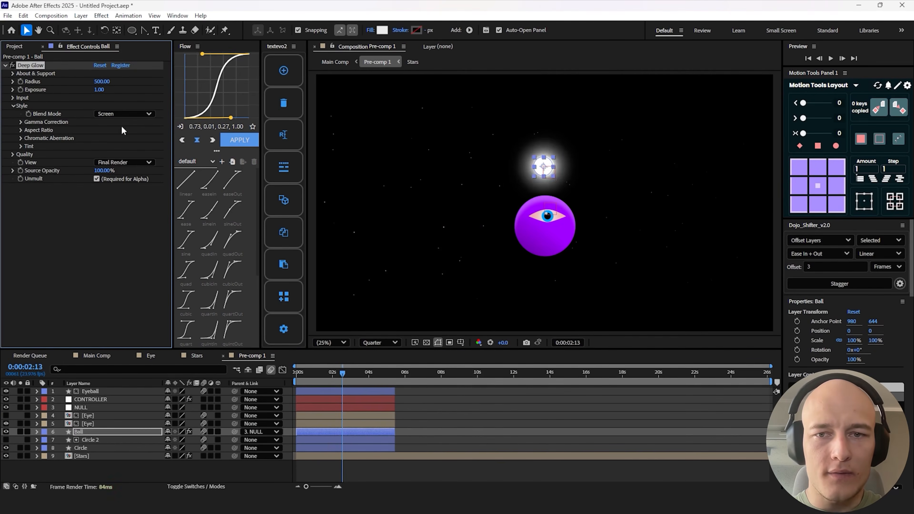
{"action": "left_click_drag", "start_coordinate": [52, 90], "coordinate": [49, 90]}
- Set the Circle's Inner Shadow color to white, its distance to 111 and its size to 43
{"action": "left_click", "coordinate": [95, 448]}
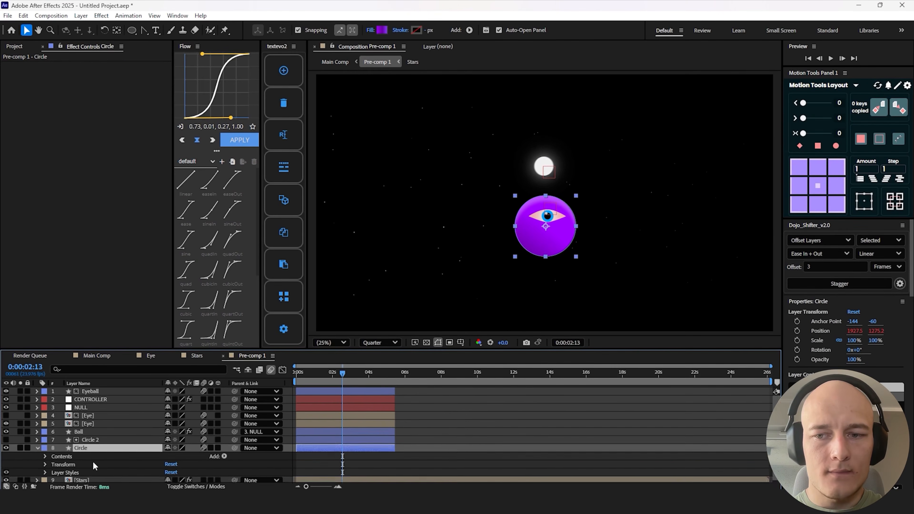
{"action": "left_click", "coordinate": [44, 473]}
{"action": "left_click", "coordinate": [53, 479]}
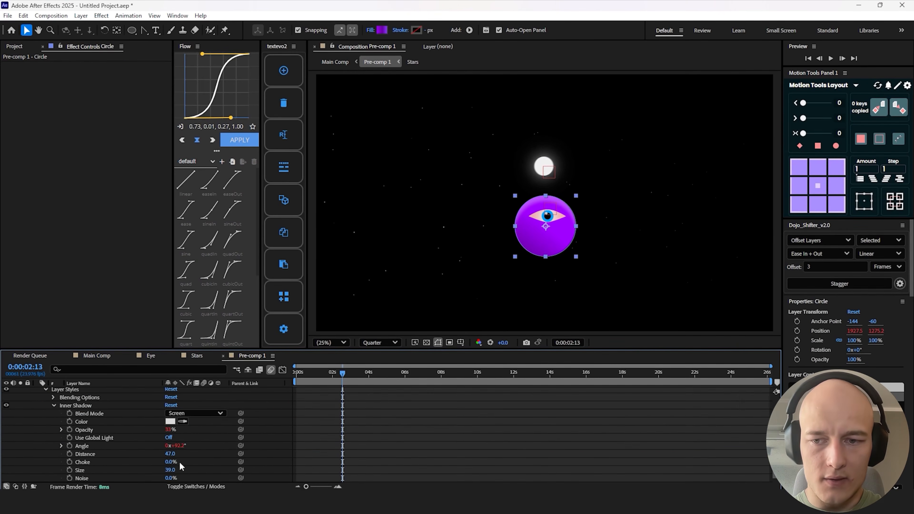
{"action": "left_click", "coordinate": [199, 199]}
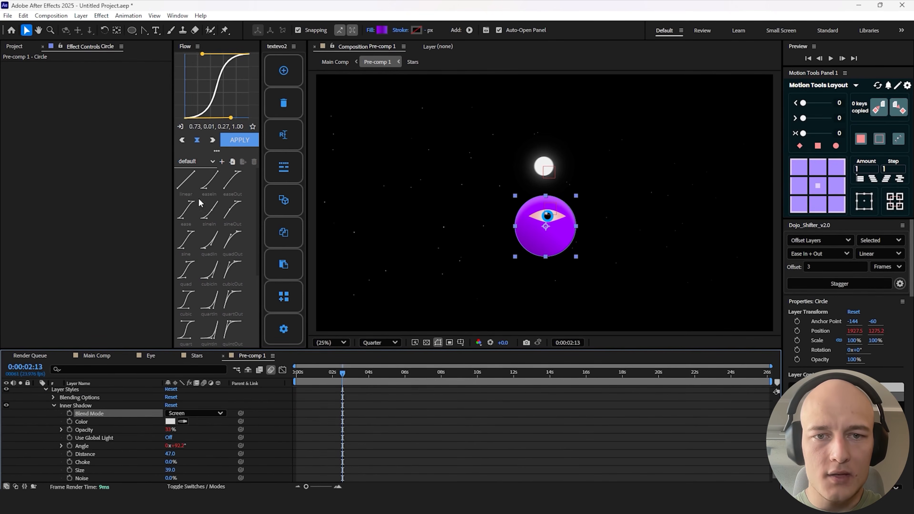
{"action": "left_click", "coordinate": [172, 422]}
{"action": "left_click", "coordinate": [493, 194]}
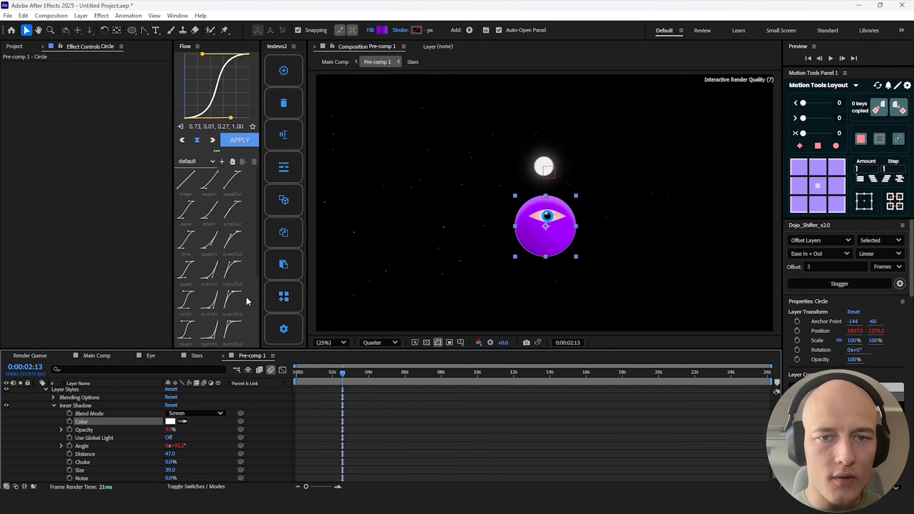
{"action": "left_click_drag", "start_coordinate": [170, 454], "coordinate": [143, 464]}
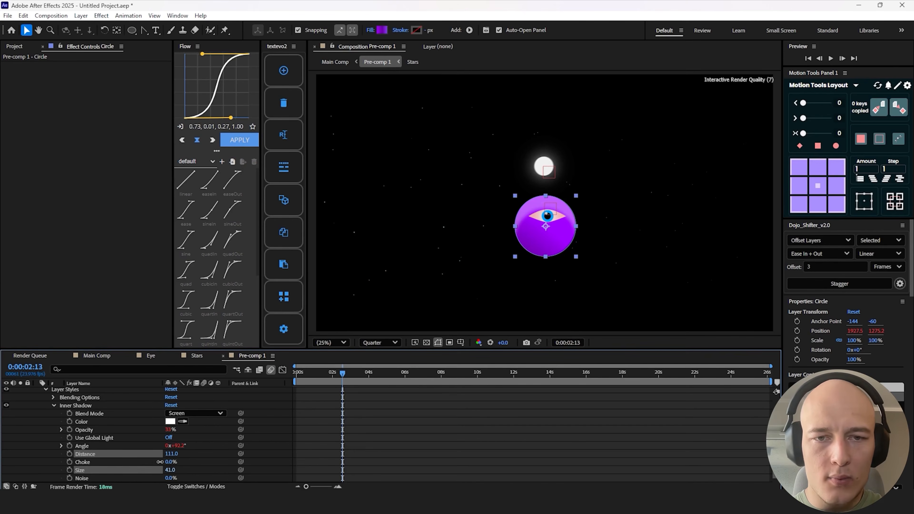
{"action": "left_click", "coordinate": [109, 469]}
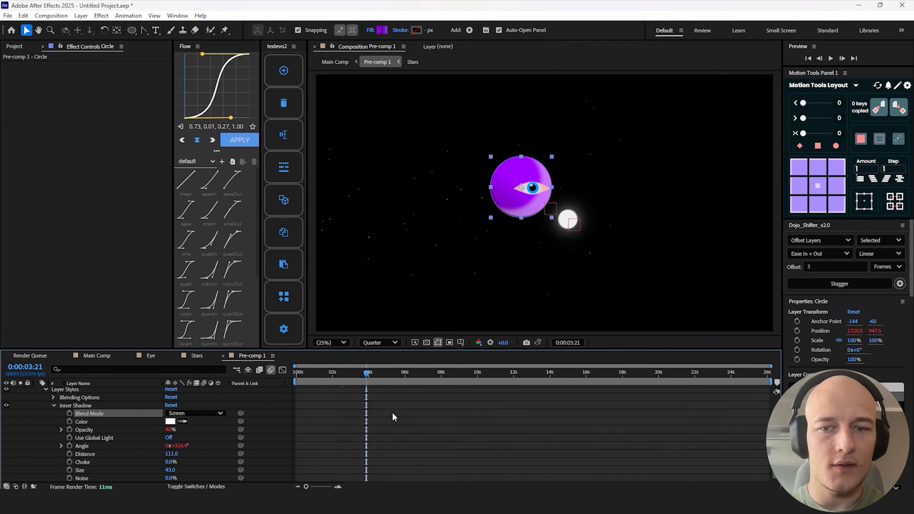
- Collapse the expanded Circle properties and reduce the Ball layer's scale to 42%
{"action": "left_click", "coordinate": [395, 413]}
{"action": "left_click", "coordinate": [491, 433]}
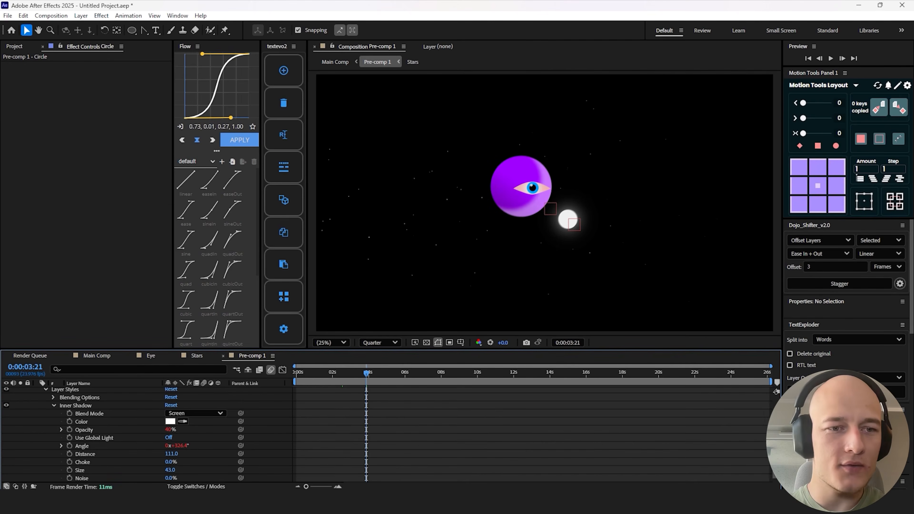
{"action": "scroll", "coordinate": [371, 417], "scroll_direction": "up", "scroll_amount": 1}
{"action": "left_click", "coordinate": [364, 431]}
{"action": "key", "text": "u"}
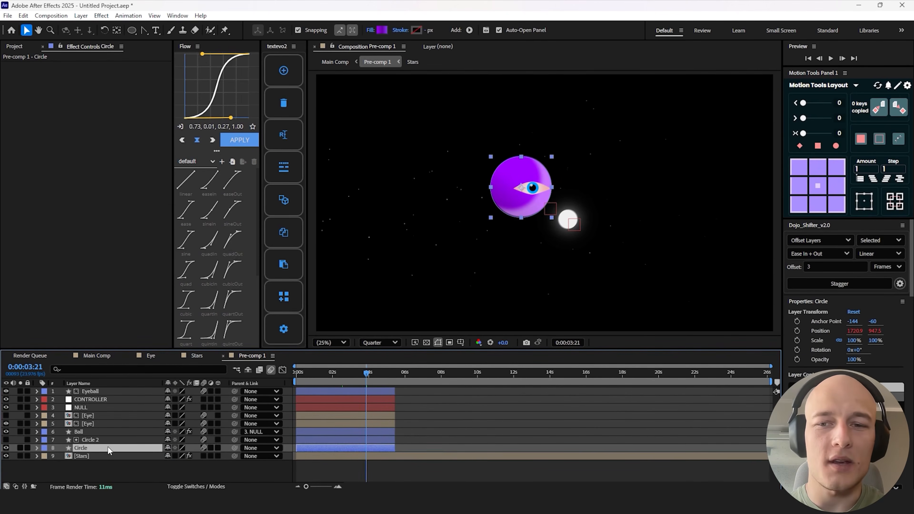
{"action": "left_click_drag", "start_coordinate": [179, 440], "coordinate": [159, 440]}
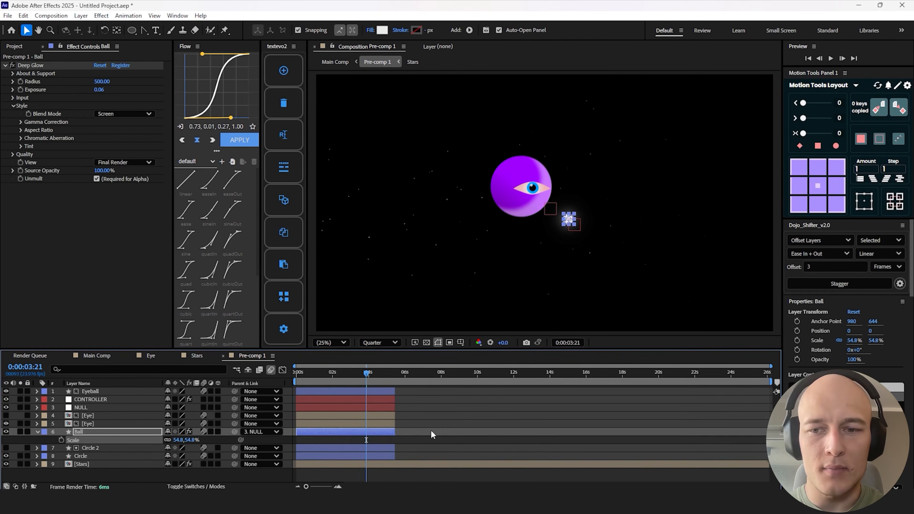
{"action": "left_click", "coordinate": [431, 433]}
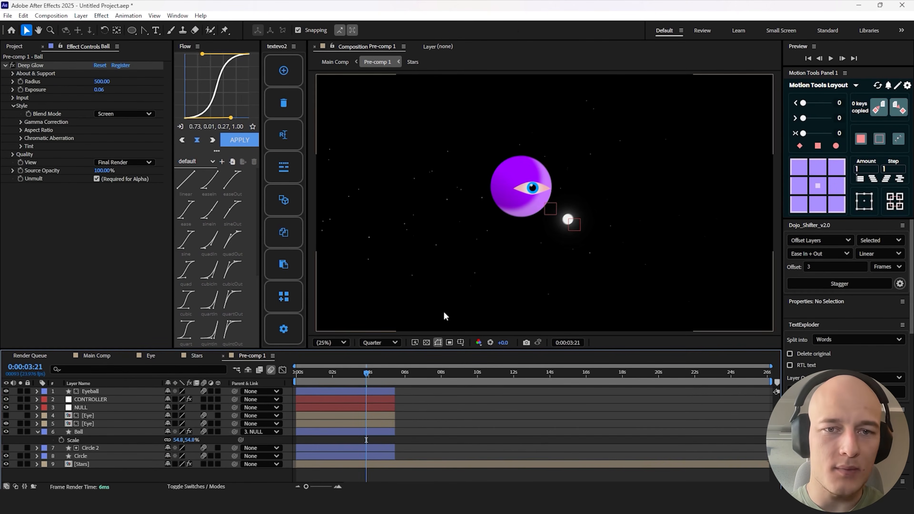
{"action": "left_click", "coordinate": [216, 431]}
{"action": "left_click", "coordinate": [484, 397]}
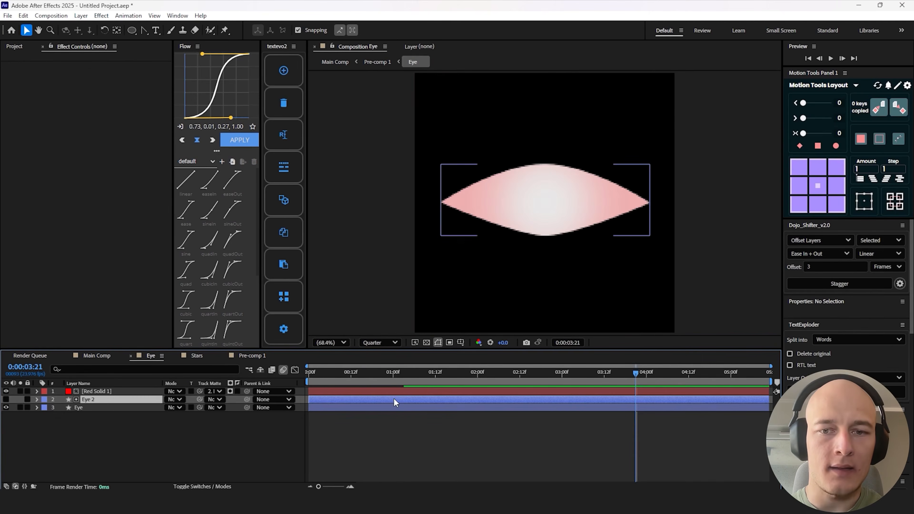
- Raise the Red Solid 1 layer's opacity in the Eye composition to about 70% and return to Pre-comp 1
{"action": "left_click", "coordinate": [393, 398]}
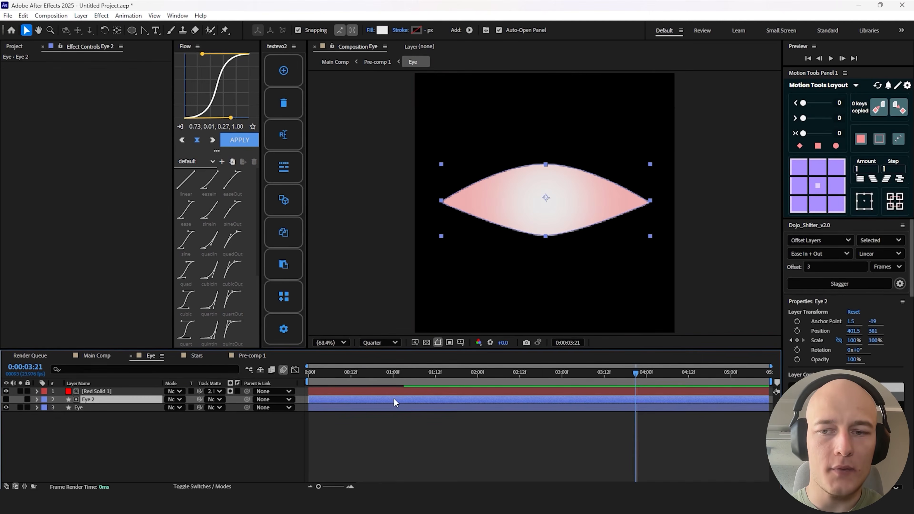
{"action": "left_click", "coordinate": [103, 392]}
{"action": "key", "text": "t"}
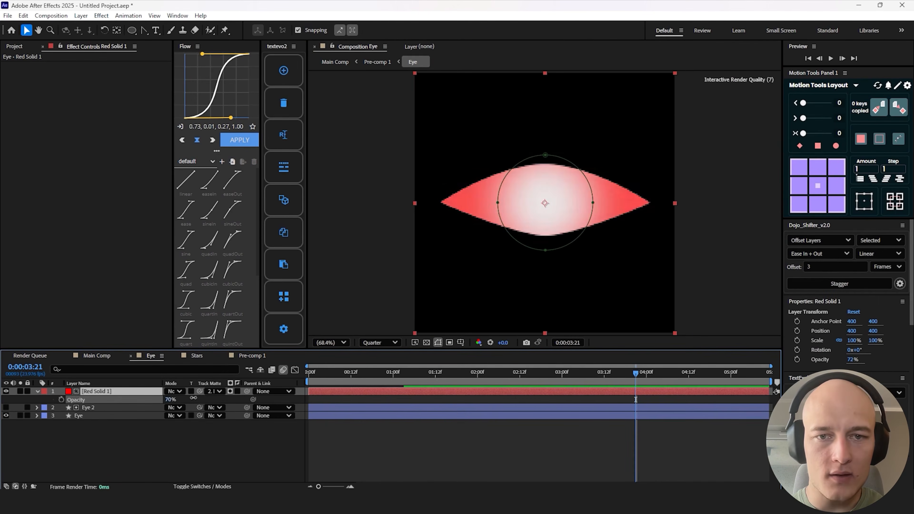
{"action": "key", "text": "Tab"}
{"action": "left_click", "coordinate": [337, 393]}
{"action": "key", "text": "Tab"}
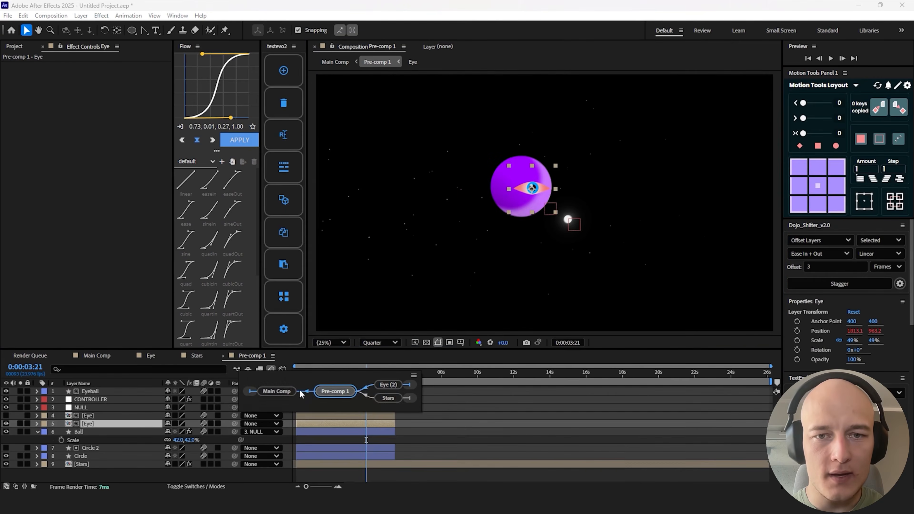
- Switch to Main Comp and preview the animation
{"action": "left_click", "coordinate": [387, 383]}
{"action": "key", "text": "space"}
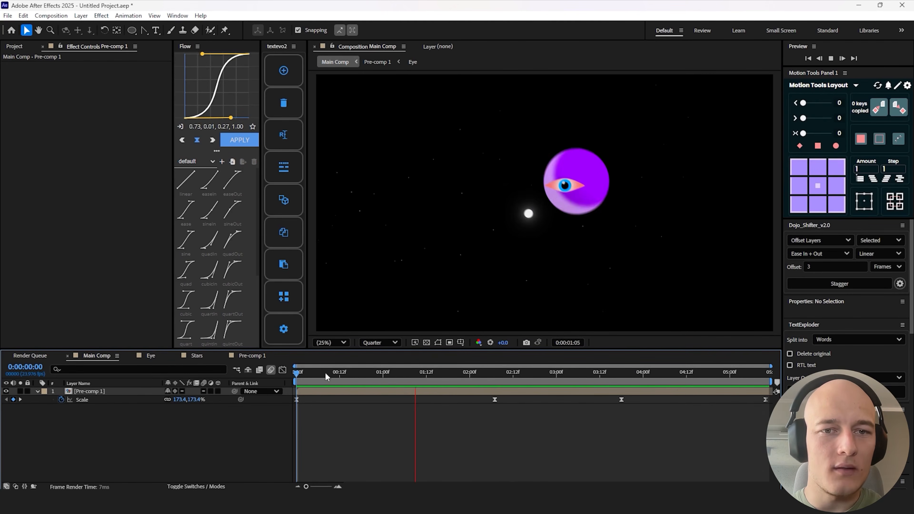
{"action": "key", "text": "space"}
- Reshape the speed curve of Pre-comp 1's scale keyframes in the graph editor for smoother zooms and preview the animation
{"action": "left_click_drag", "start_coordinate": [512, 406], "coordinate": [289, 396]}
{"action": "left_click", "coordinate": [283, 369]}
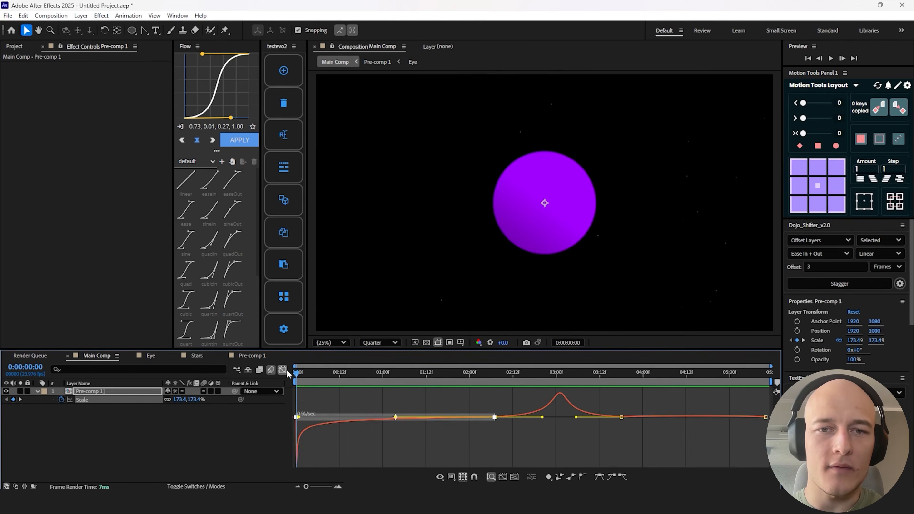
{"action": "left_click_drag", "start_coordinate": [327, 419], "coordinate": [272, 450]}
{"action": "left_click_drag", "start_coordinate": [329, 444], "coordinate": [371, 444]}
{"action": "left_click_drag", "start_coordinate": [462, 436], "coordinate": [429, 436]}
{"action": "left_click_drag", "start_coordinate": [516, 431], "coordinate": [578, 437]}
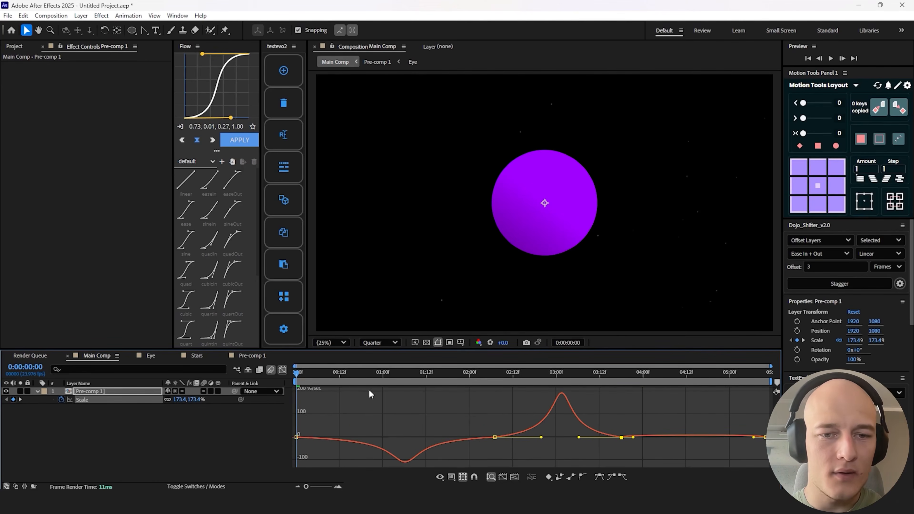
{"action": "left_click", "coordinate": [282, 370]}
{"action": "key", "text": "u"}
{"action": "key", "text": "space"}
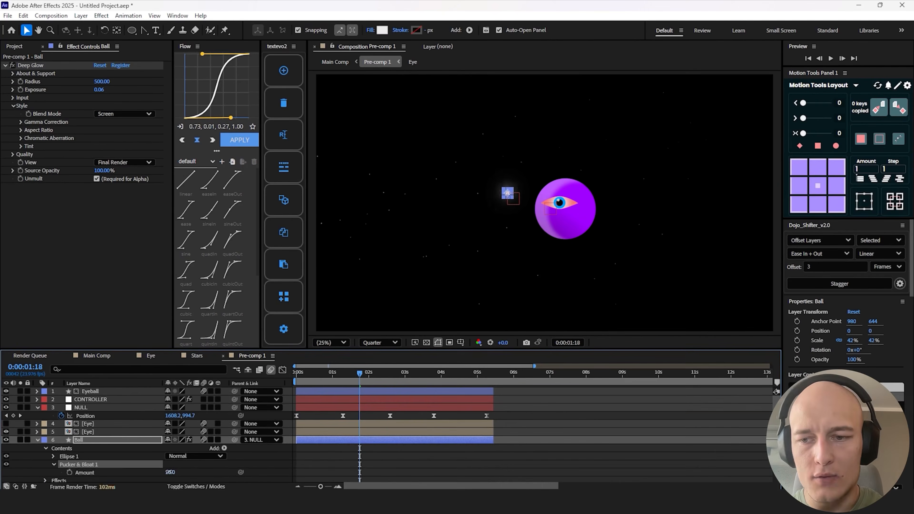
- Set the Ball's Pucker & Bloat amount to -69 and keyframe its scale at 42% at the start of Pre-comp 1
{"action": "left_click_drag", "start_coordinate": [170, 472], "coordinate": [133, 473]}
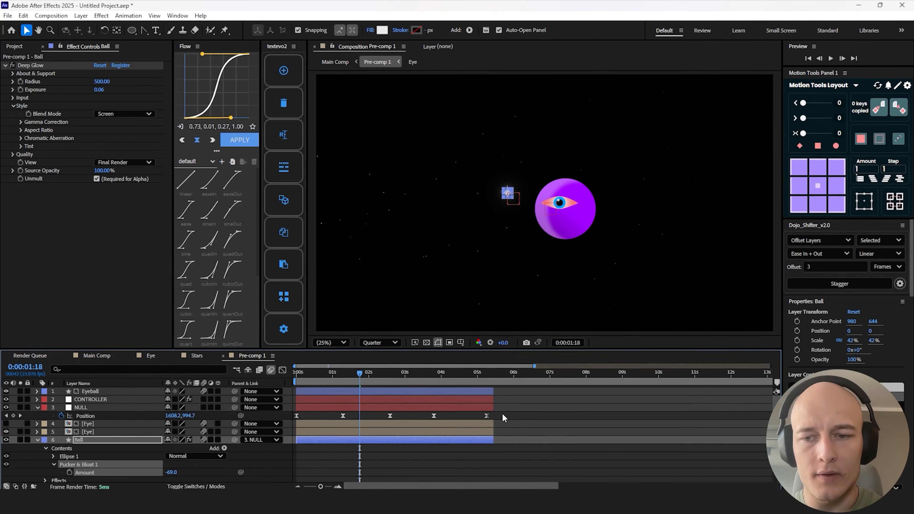
{"action": "left_click", "coordinate": [504, 418]}
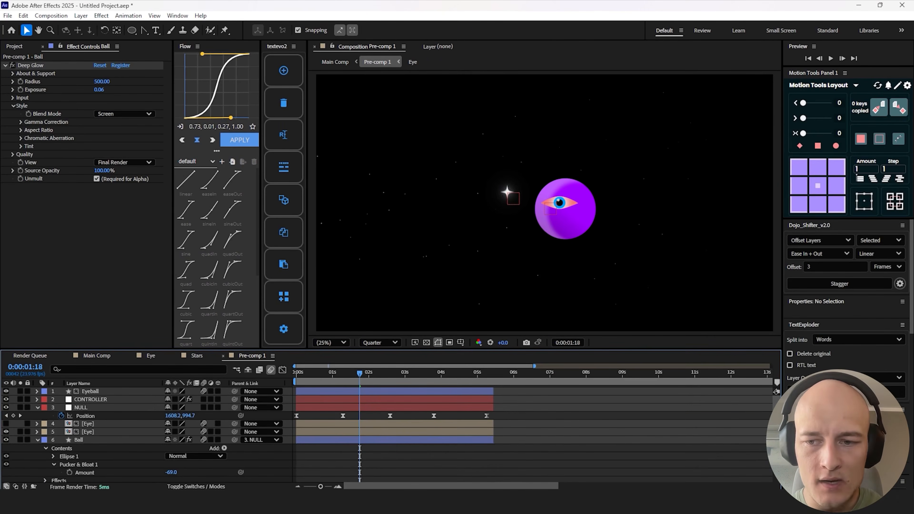
{"action": "left_click", "coordinate": [348, 440]}
{"action": "key", "text": "s"}
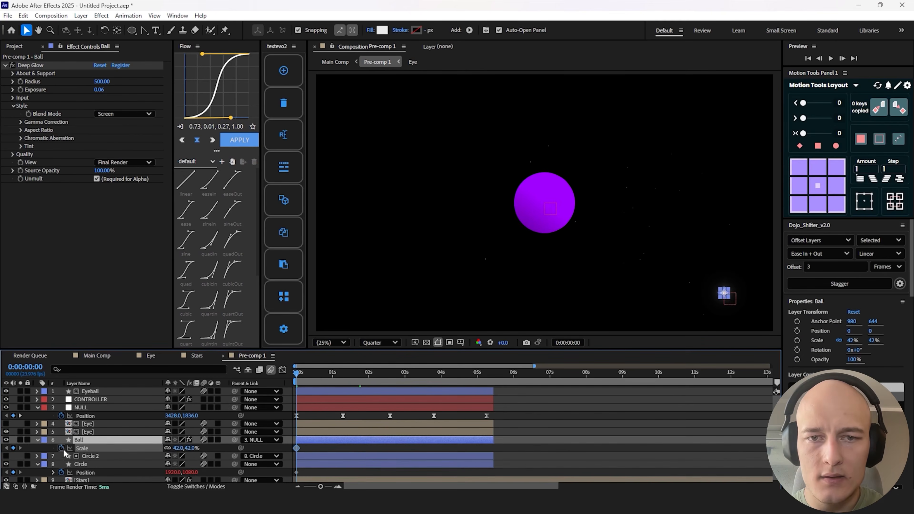
- Add a 50% scale keyframe to the Ball at frame 5 and repeat the 42% keyframe at frame 12
{"action": "left_click", "coordinate": [337, 487]}
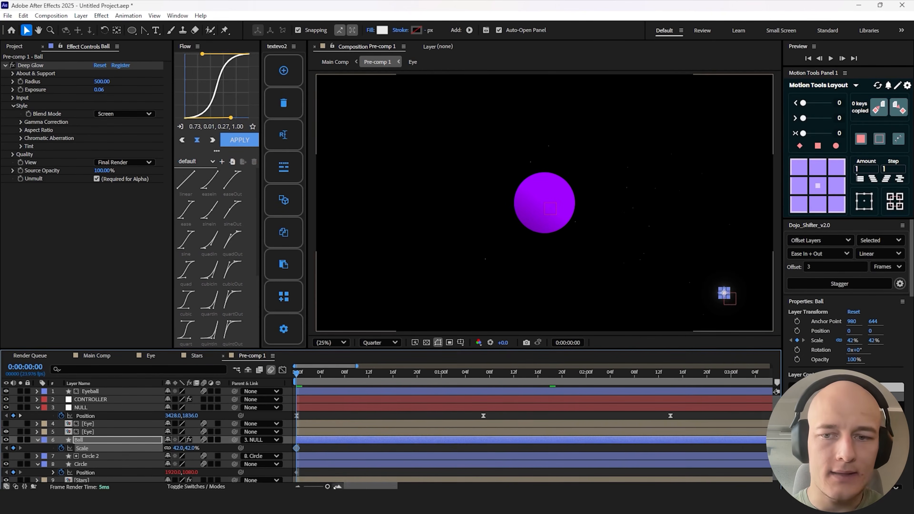
{"action": "left_click", "coordinate": [337, 487]}
{"action": "left_click_drag", "start_coordinate": [344, 377], "coordinate": [356, 374]}
{"action": "left_click", "coordinate": [179, 448]}
{"action": "type", "text": "50"}
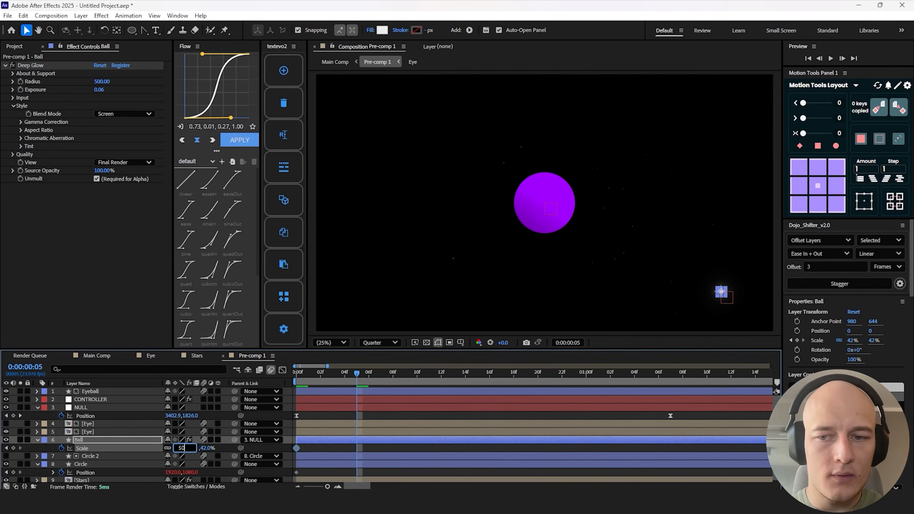
{"action": "left_click", "coordinate": [296, 448]}
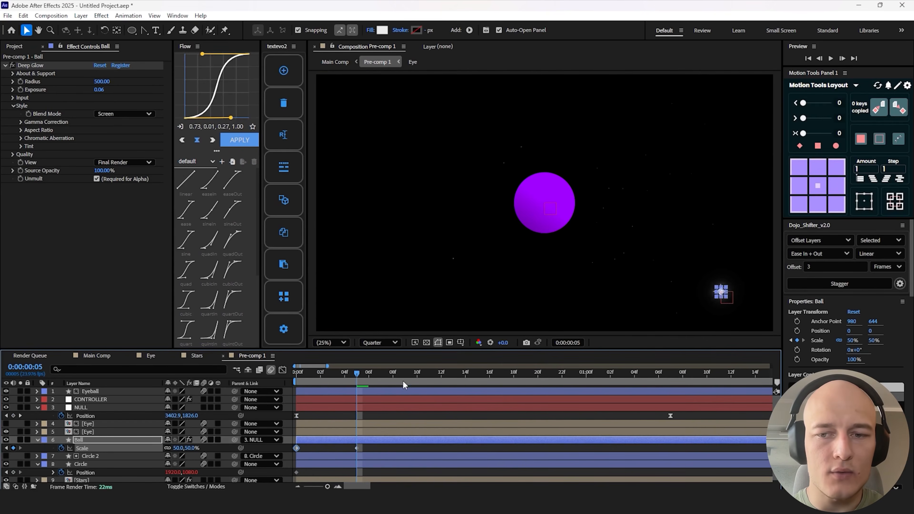
{"action": "left_click", "coordinate": [442, 381]}
- Apply Easy Ease to the Ball's three scale keyframes and move the last two to frames 6 and 13
{"action": "left_click_drag", "start_coordinate": [357, 448], "coordinate": [370, 449]}
{"action": "left_click_drag", "start_coordinate": [451, 450], "coordinate": [292, 446]}
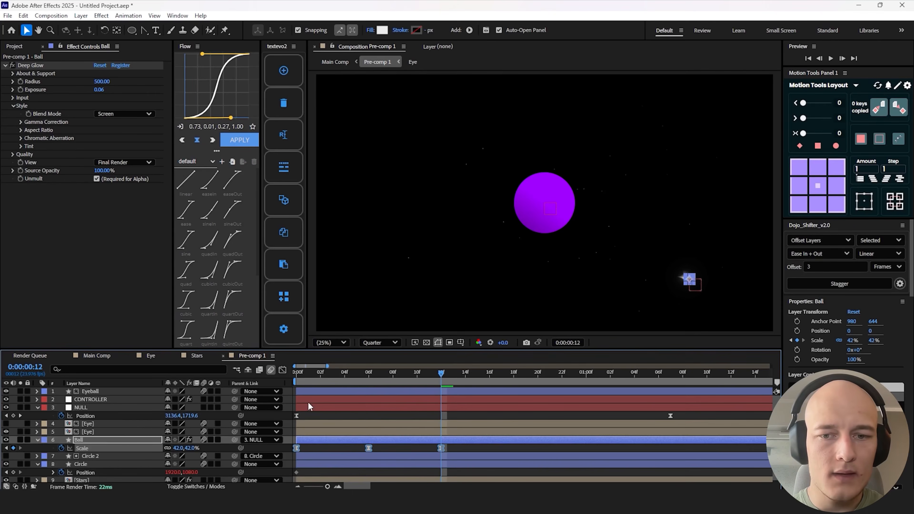
{"action": "key", "text": "F9"}
{"action": "left_click", "coordinate": [446, 450]}
{"action": "left_click", "coordinate": [442, 448]}
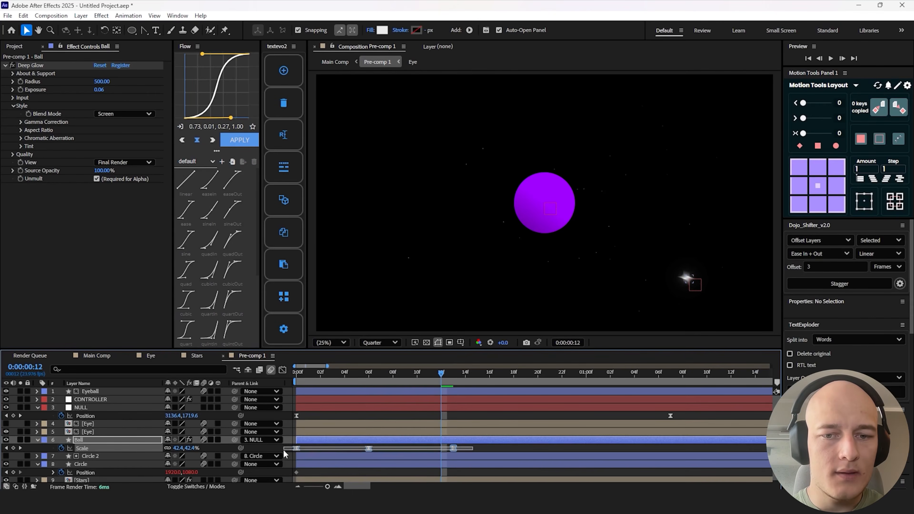
- Adjust the easing of the Ball's scale keyframes in the graph editor and preview the pulsing
{"action": "left_click", "coordinate": [283, 369]}
{"action": "left_click", "coordinate": [296, 430]}
{"action": "left_click_drag", "start_coordinate": [308, 430], "coordinate": [343, 437]}
{"action": "key", "text": "shift+F3"}
{"action": "key", "text": "space"}
- Loop the Ball's scale with the expression loopOut(type = "cycle", numKeyframes = 0)
{"action": "left_click", "coordinate": [62, 448], "text": "alt"}
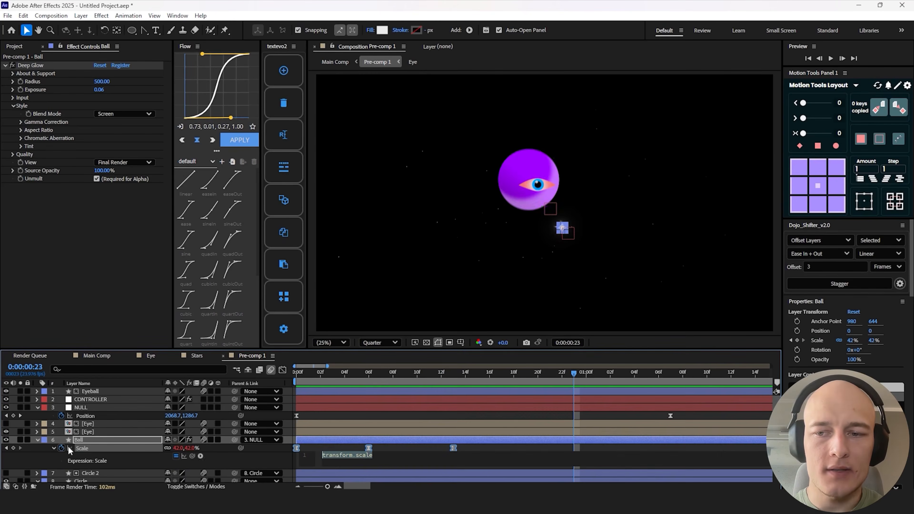
{"action": "left_click", "coordinate": [202, 455]}
{"action": "mouse_move", "coordinate": [245, 397]}
{"action": "left_click", "coordinate": [360, 363]}
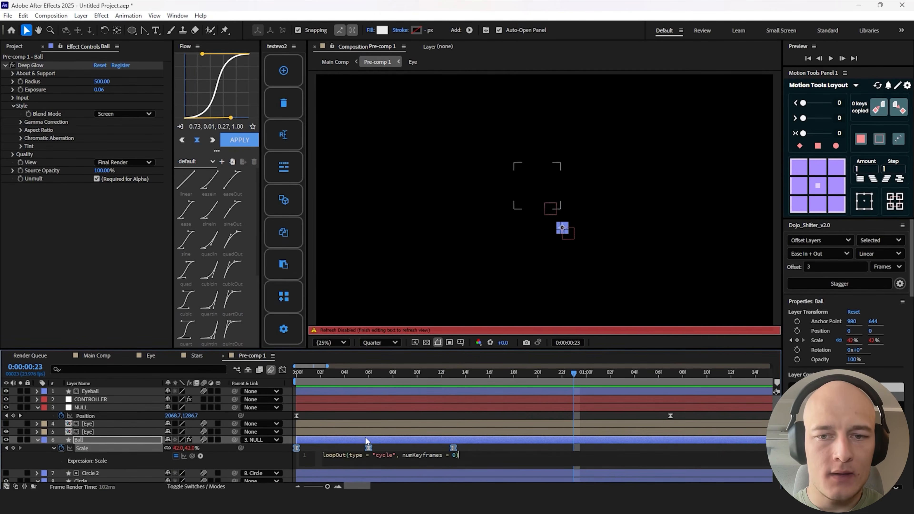
{"action": "left_click", "coordinate": [371, 437]}
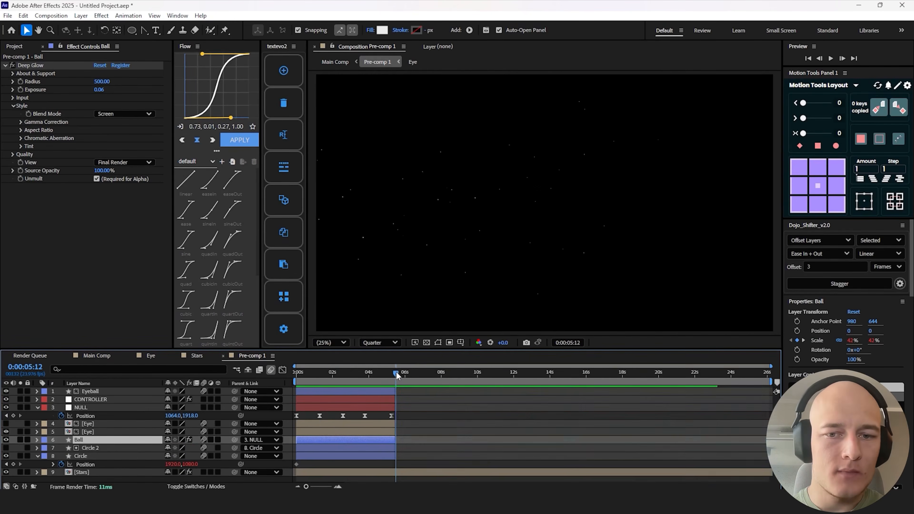
- End the work area at 0:00:05:12, trim Pre-comp 1 to it and preview from the start
{"action": "left_click", "coordinate": [395, 372]}
{"action": "key", "text": "n"}
{"action": "key", "text": "ctrl+shift+x"}
{"action": "left_click_drag", "start_coordinate": [327, 374], "coordinate": [289, 376]}
{"action": "key", "text": "space"}
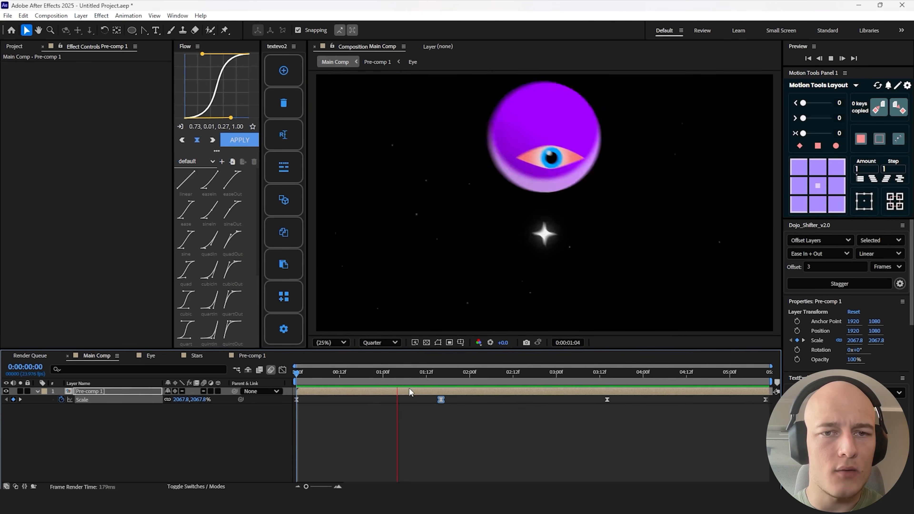
- Move Pre-comp 1's second scale keyframe in Main Comp earlier to about frame 23 and preview from the start
{"action": "key", "text": "space"}
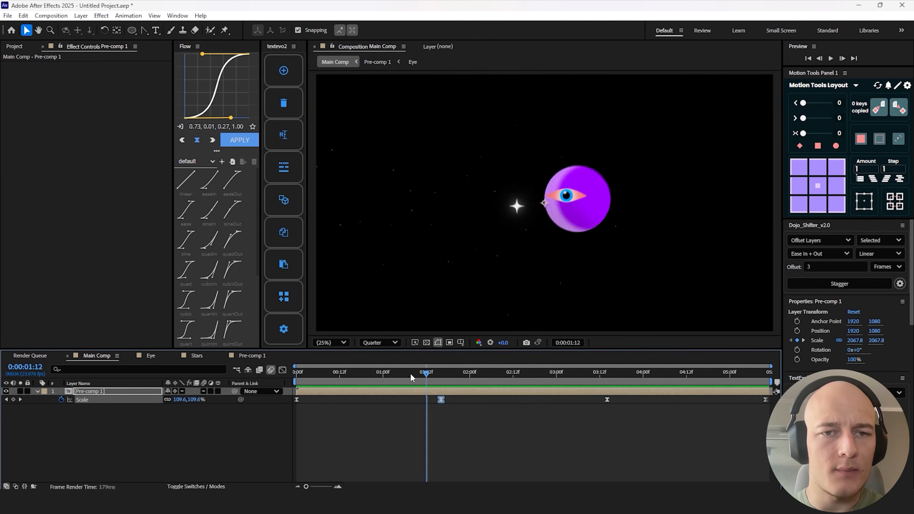
{"action": "left_click", "coordinate": [411, 373]}
{"action": "left_click", "coordinate": [438, 411]}
{"action": "left_click_drag", "start_coordinate": [441, 400], "coordinate": [379, 401]}
{"action": "left_click", "coordinate": [340, 404]}
{"action": "left_click_drag", "start_coordinate": [331, 375], "coordinate": [302, 377]}
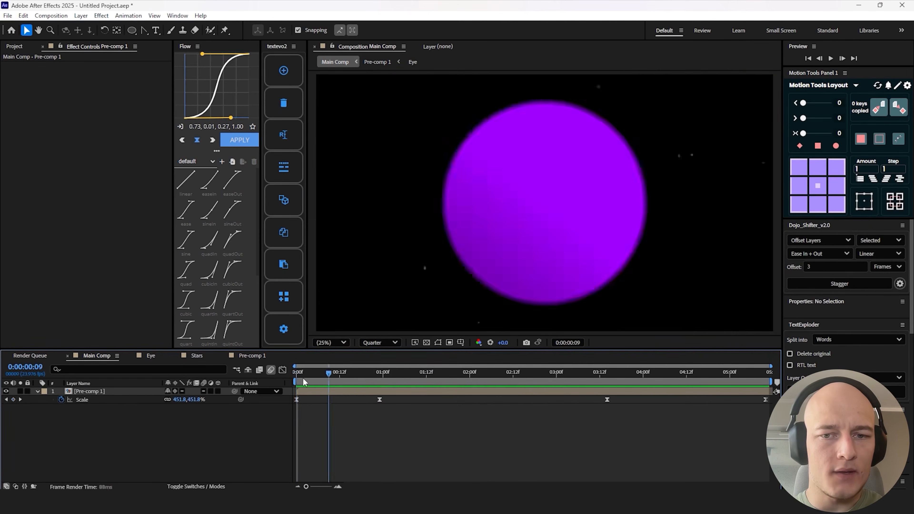
{"action": "left_click_drag", "start_coordinate": [303, 377], "coordinate": [296, 377]}
{"action": "key", "text": "space"}
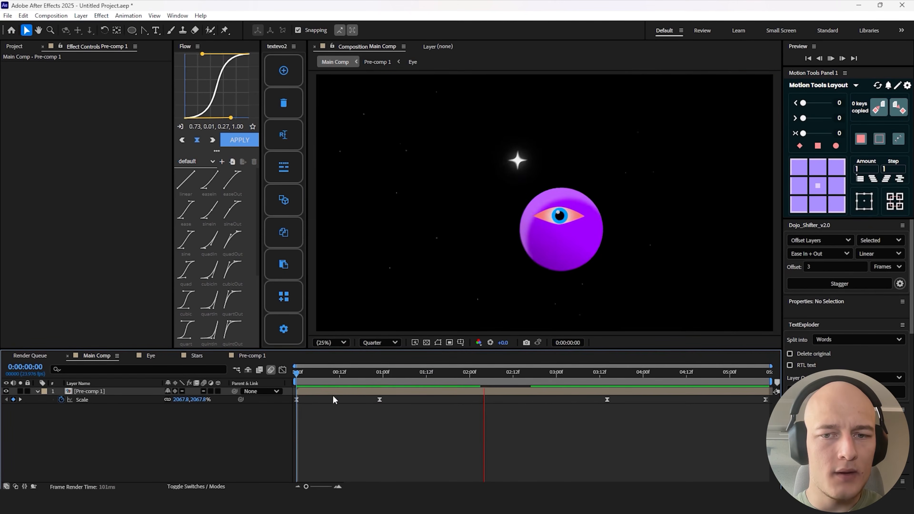
{"action": "key", "text": "space"}
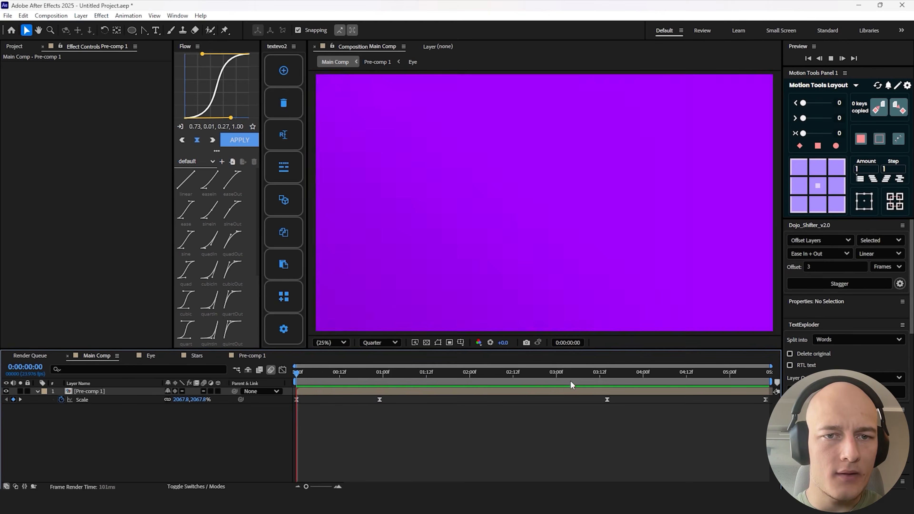
- Set the CONTROLLER's Distance Time slider to 675 in Pre-comp 1, trying a Strength Time of -7 and undoing it
{"action": "left_click_drag", "start_coordinate": [179, 401], "coordinate": [91, 405]}
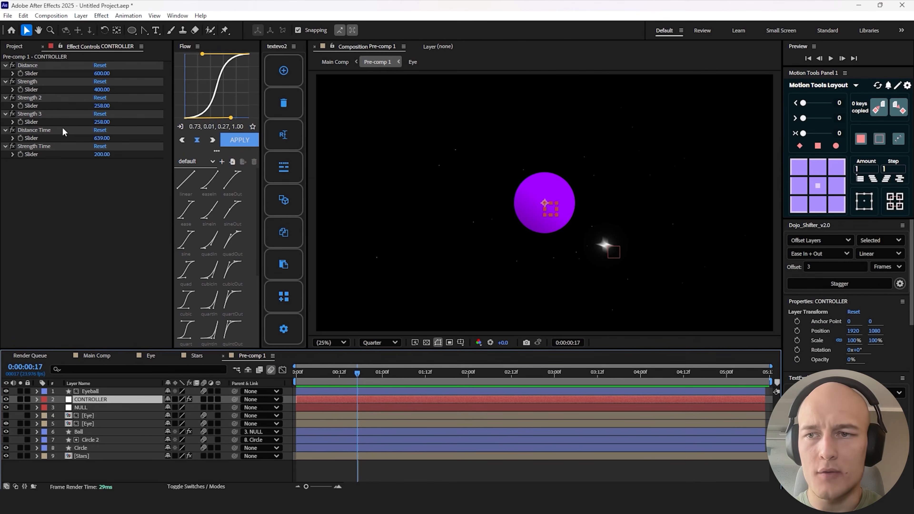
{"action": "left_click", "coordinate": [33, 114]}
{"action": "key", "text": "Return"}
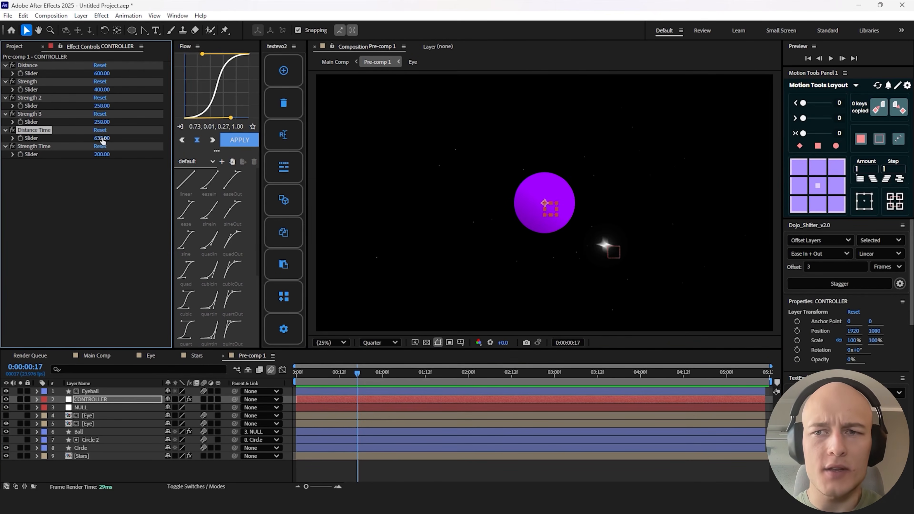
{"action": "left_click_drag", "start_coordinate": [4, 148], "coordinate": [119, 145]}
{"action": "mouse_move", "coordinate": [358, 382]}
{"action": "left_mouse_down"}
{"action": "mouse_move", "coordinate": [369, 376]}
{"action": "mouse_move", "coordinate": [338, 376]}
{"action": "mouse_move", "coordinate": [354, 376]}
{"action": "left_mouse_up"}
{"action": "left_click_drag", "start_coordinate": [102, 154], "coordinate": [20, 166]}
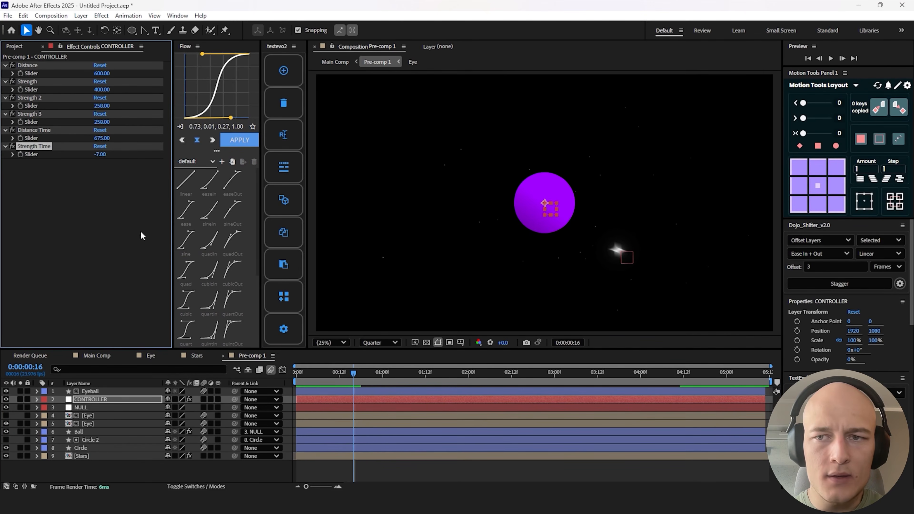
{"action": "key", "text": "ctrl+z"}
- Move the NULL's last position keyframe at 0:00:05:06 beyond the frame's lower edge, to 392, 2310
{"action": "left_click_drag", "start_coordinate": [719, 376], "coordinate": [748, 376]}
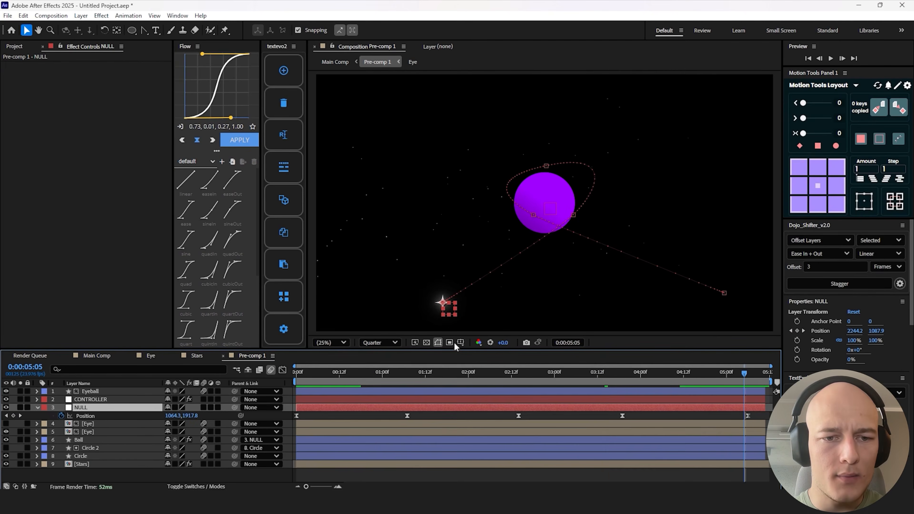
{"action": "left_click_drag", "start_coordinate": [448, 312], "coordinate": [369, 347]}
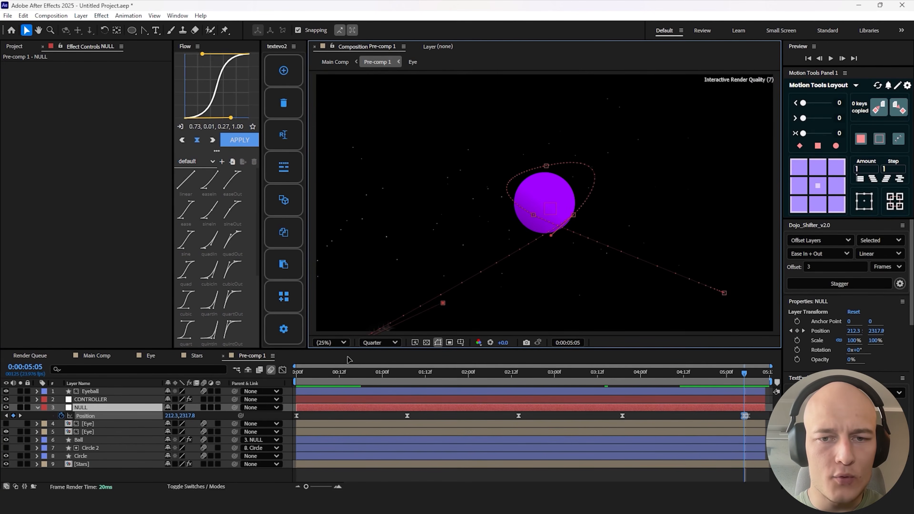
{"action": "key", "text": "ctrl+z"}
{"action": "left_click_drag", "start_coordinate": [744, 372], "coordinate": [748, 372]}
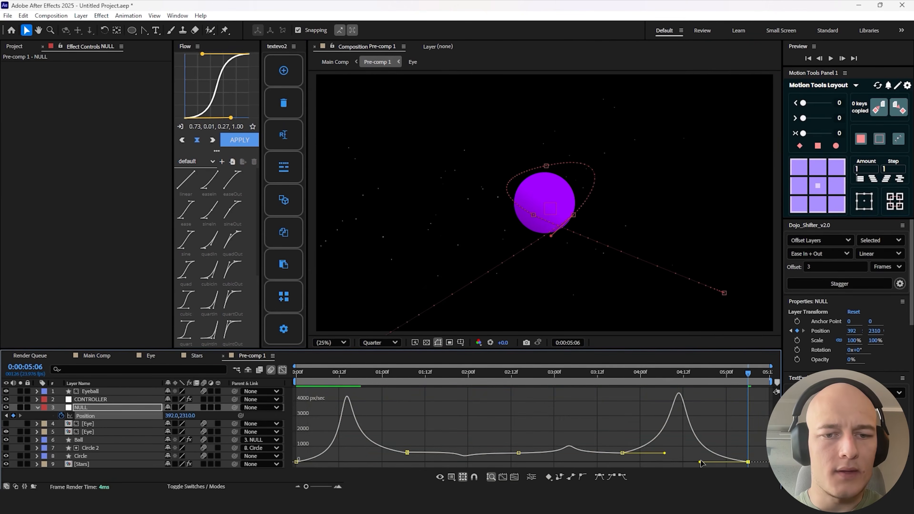
- Shorten the NULL's last position keyframe's ease-in and lengthen the previous keyframe's ease-out in the speed graph, and preview Main Comp from the start
{"action": "left_click_drag", "start_coordinate": [700, 463], "coordinate": [741, 465]}
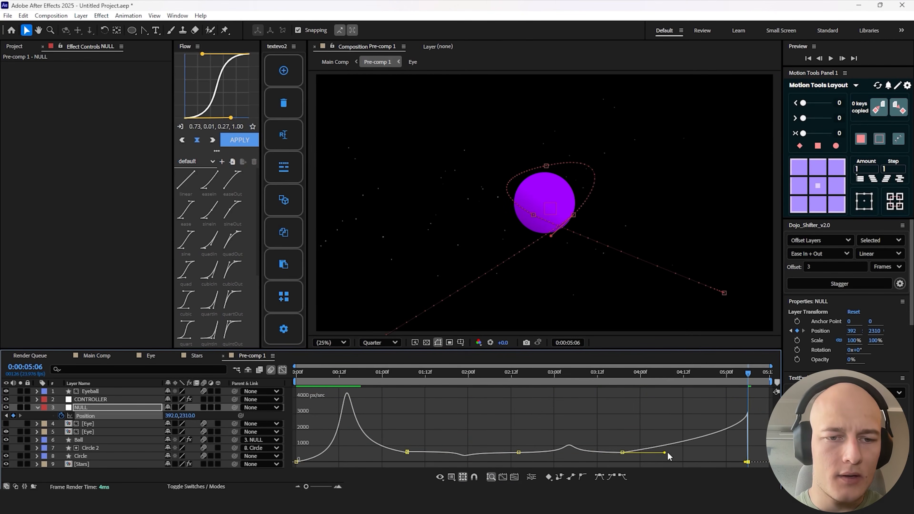
{"action": "left_click_drag", "start_coordinate": [665, 453], "coordinate": [685, 453]}
{"action": "key", "text": "Tab"}
{"action": "left_click", "coordinate": [301, 370]}
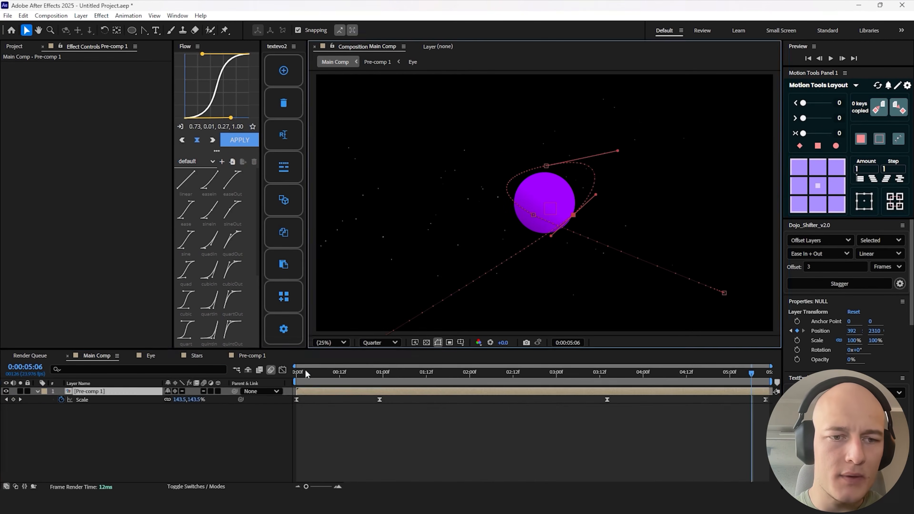
{"action": "left_click_drag", "start_coordinate": [367, 373], "coordinate": [293, 374]}
{"action": "left_click", "coordinate": [467, 426]}
{"action": "key", "text": "space"}
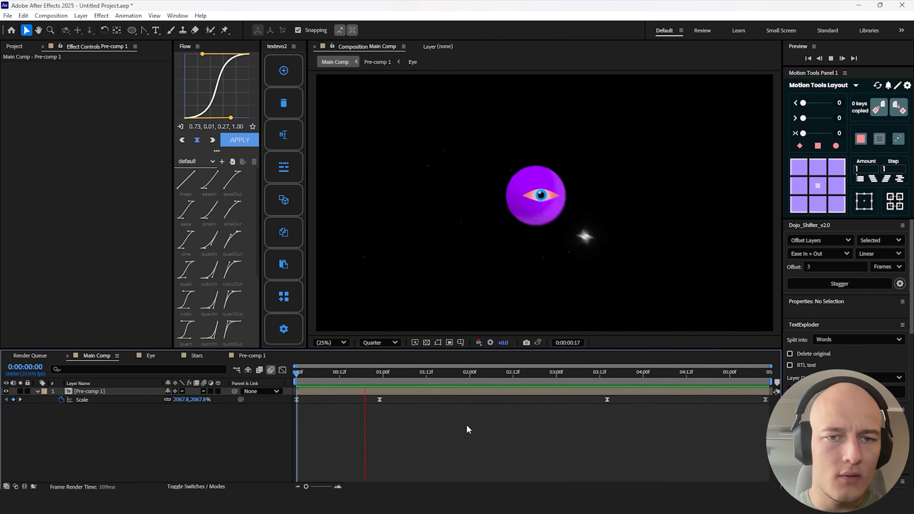
- Try Pre-comp 1's second scale keyframe earlier, at about frame 15, and preview the animation
{"action": "left_click_drag", "start_coordinate": [379, 399], "coordinate": [350, 399]}
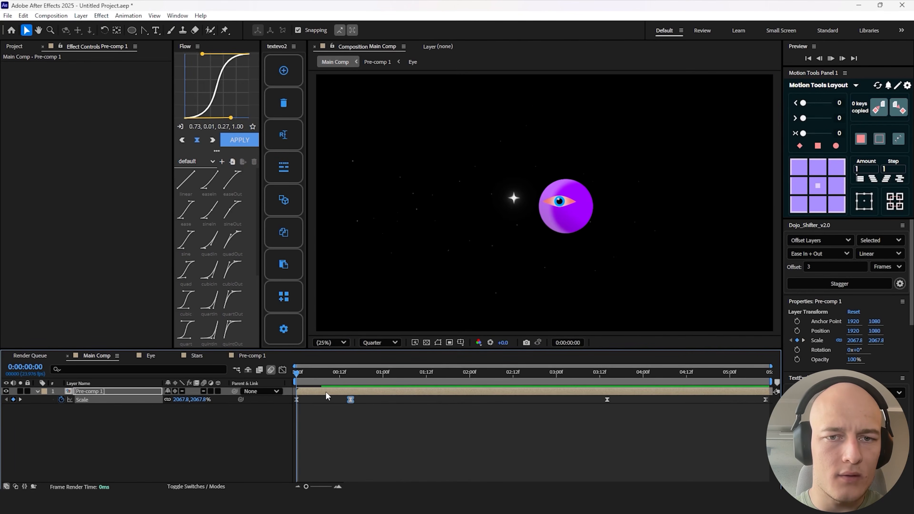
{"action": "left_click", "coordinate": [360, 423]}
{"action": "key", "text": "space"}
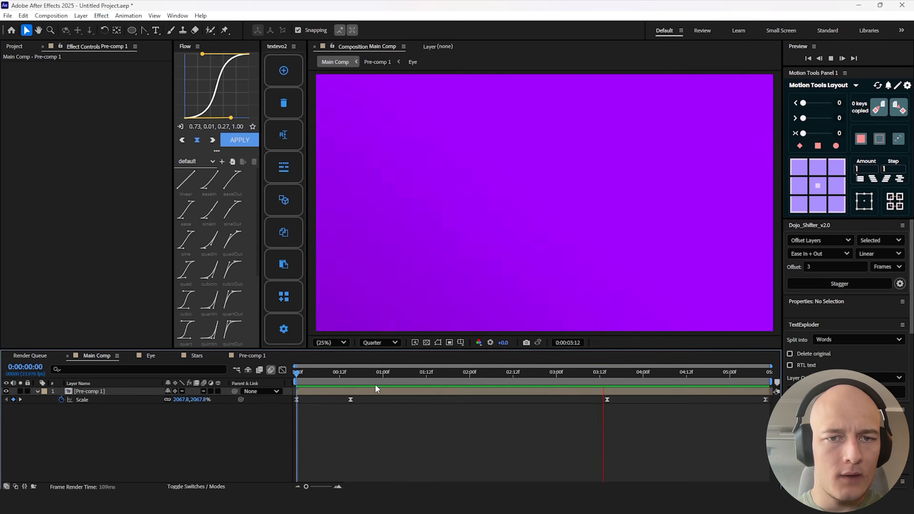
{"action": "key", "text": "space"}
- Move Pre-comp 1's second scale keyframe to about 0:00:01:08, check its scale curve and preview the result
{"action": "left_click_drag", "start_coordinate": [351, 399], "coordinate": [412, 399]}
{"action": "left_click", "coordinate": [282, 370]}
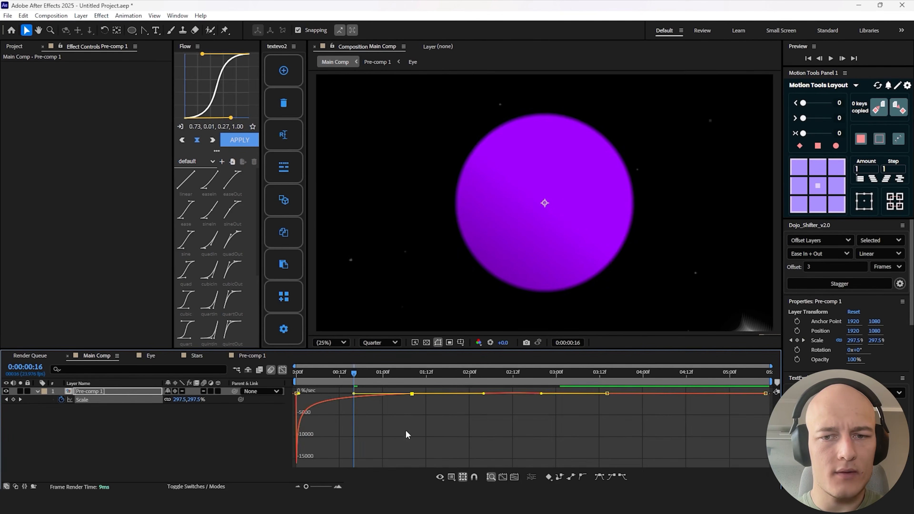
{"action": "left_click", "coordinate": [337, 486]}
{"action": "left_click", "coordinate": [338, 486]}
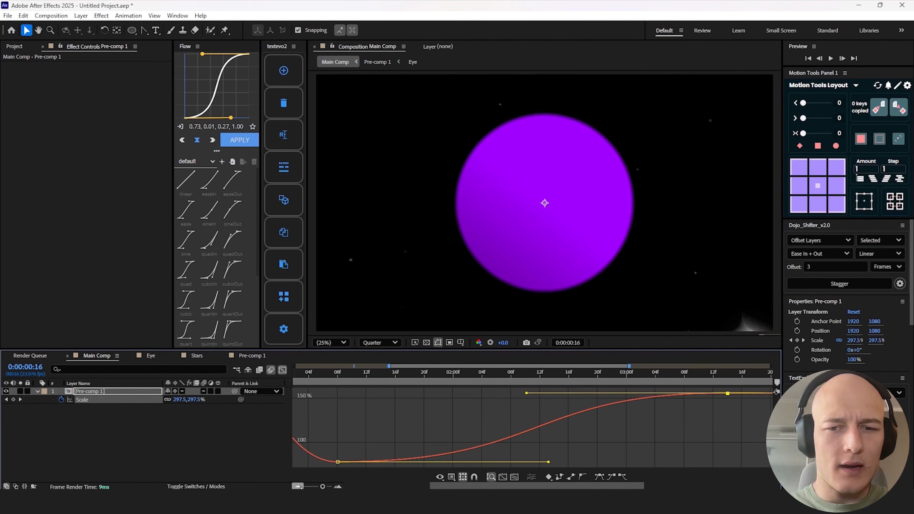
{"action": "left_click", "coordinate": [298, 487]}
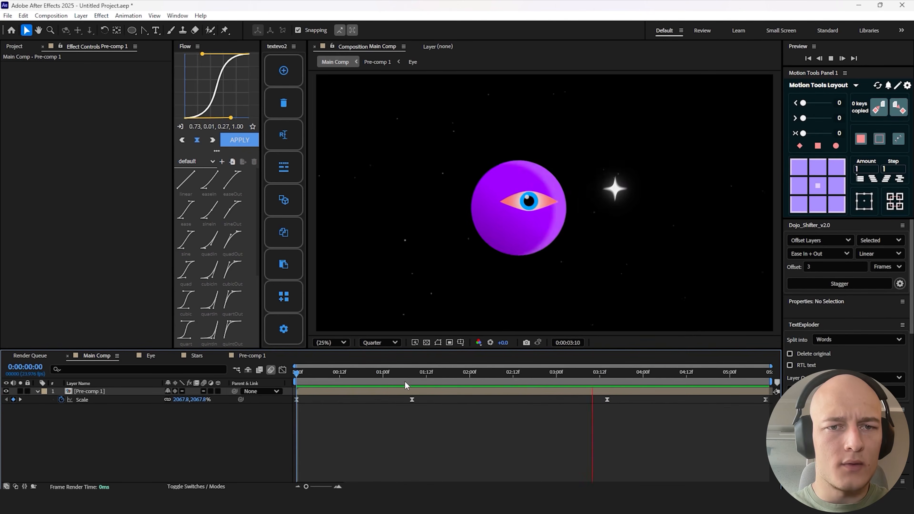
- Open Pre-comp 1 and set the CONTROLLER's Distance Time slider to 500 after trying 400, and preview
{"action": "left_click", "coordinate": [339, 375]}
{"action": "left_click_drag", "start_coordinate": [339, 375], "coordinate": [354, 375]}
{"action": "double_click", "coordinate": [348, 391]}
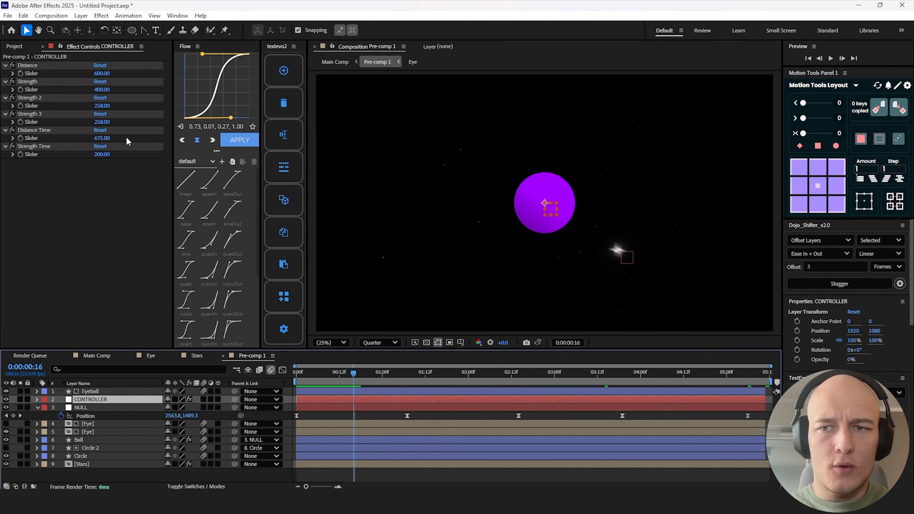
{"action": "left_click", "coordinate": [107, 138]}
{"action": "type", "text": "200"}
{"action": "key", "text": "Return"}
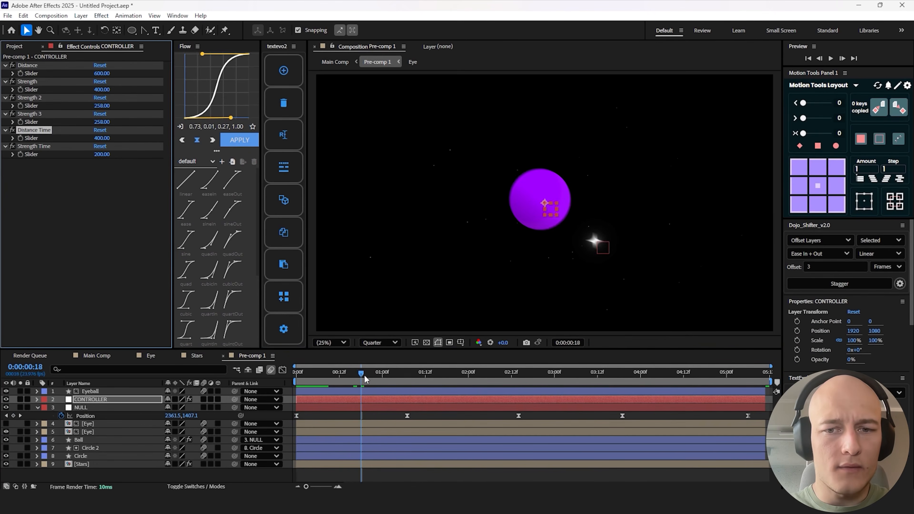
{"action": "left_click_drag", "start_coordinate": [364, 376], "coordinate": [384, 376]}
{"action": "left_click", "coordinate": [103, 138]}
{"action": "type", "text": "500"}
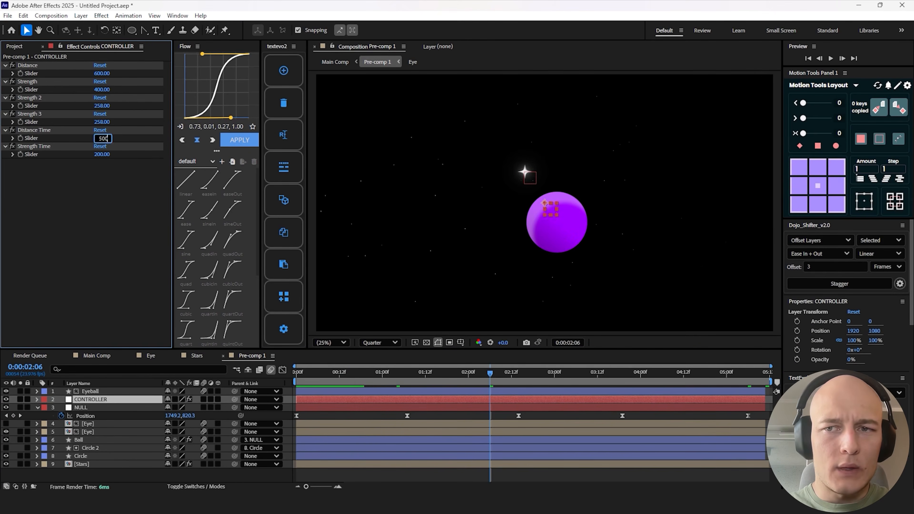
{"action": "key", "text": "Return"}
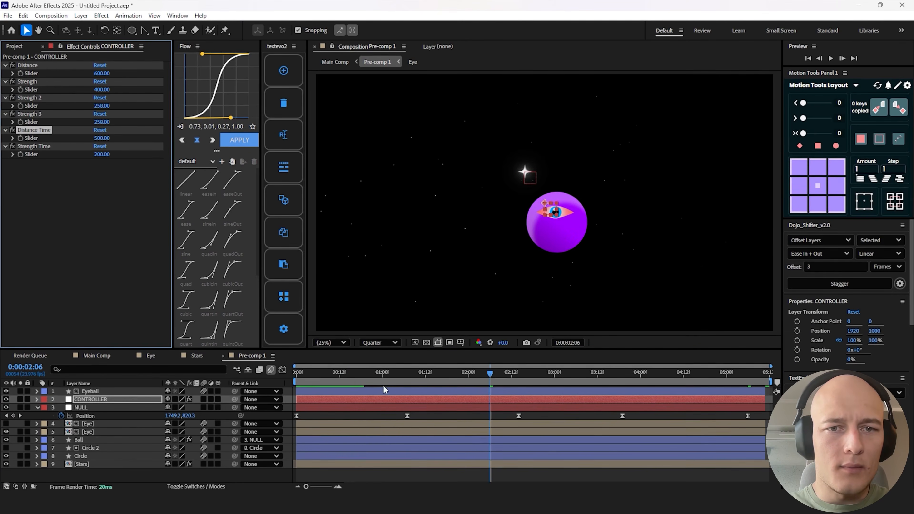
{"action": "key", "text": "space"}
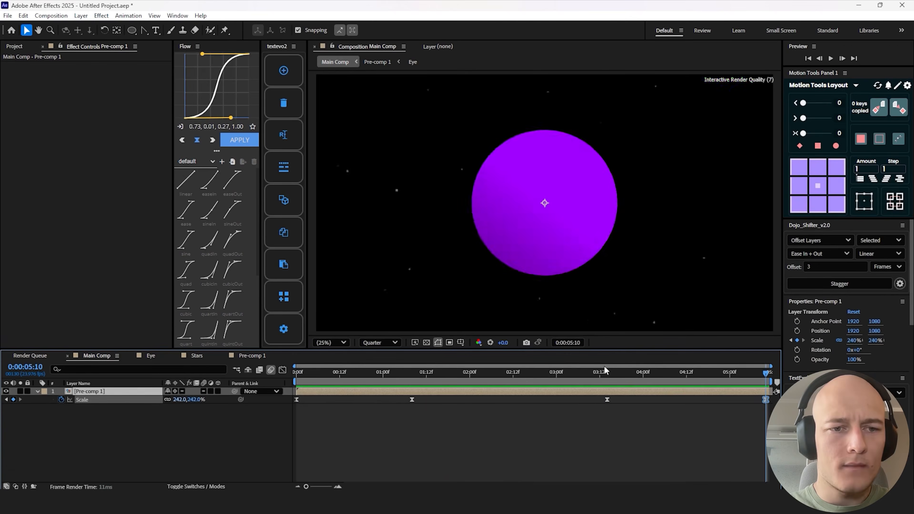
- Raise Pre-comp 1's scale at the last keyframe, 0:00:05:10, to 1968% in Main Comp, check the curve and preview
{"action": "left_click_drag", "start_coordinate": [604, 368], "coordinate": [766, 449]}
{"action": "left_click", "coordinate": [281, 370]}
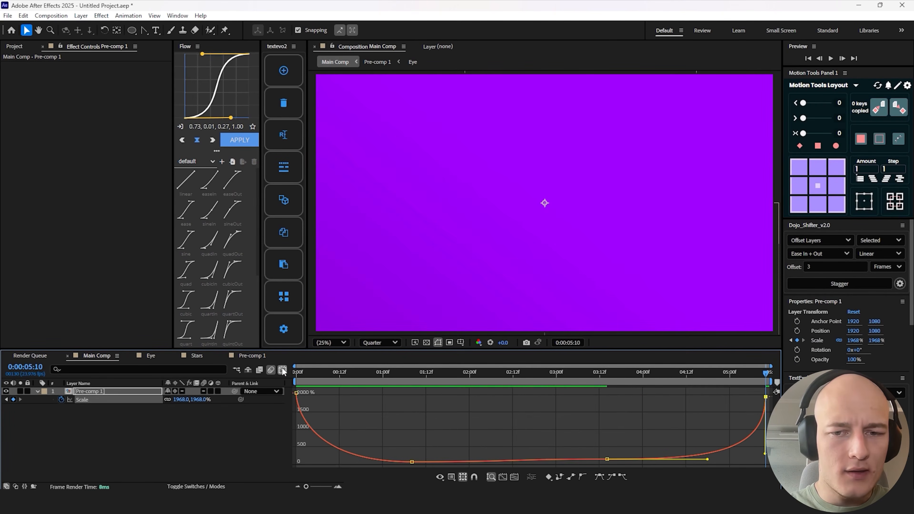
{"action": "left_click", "coordinate": [283, 370]}
{"action": "key", "text": "space"}
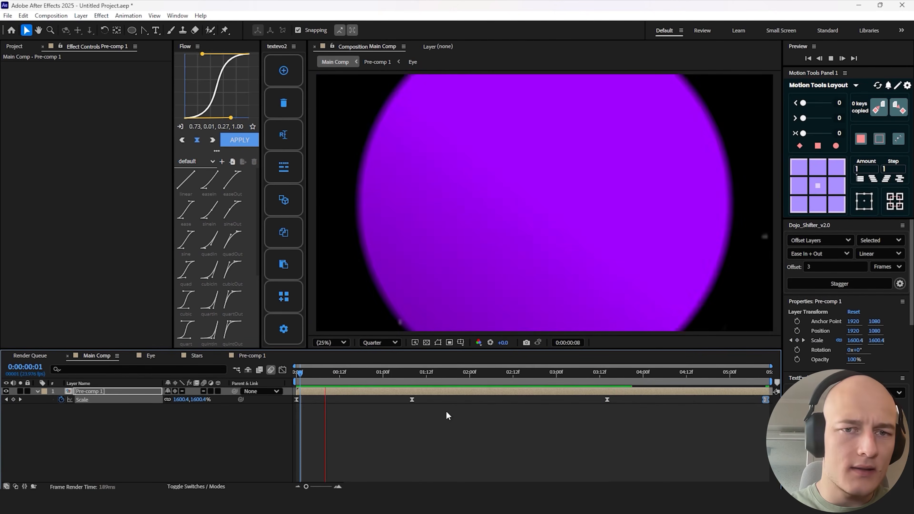
{"action": "left_click", "coordinate": [455, 417]}
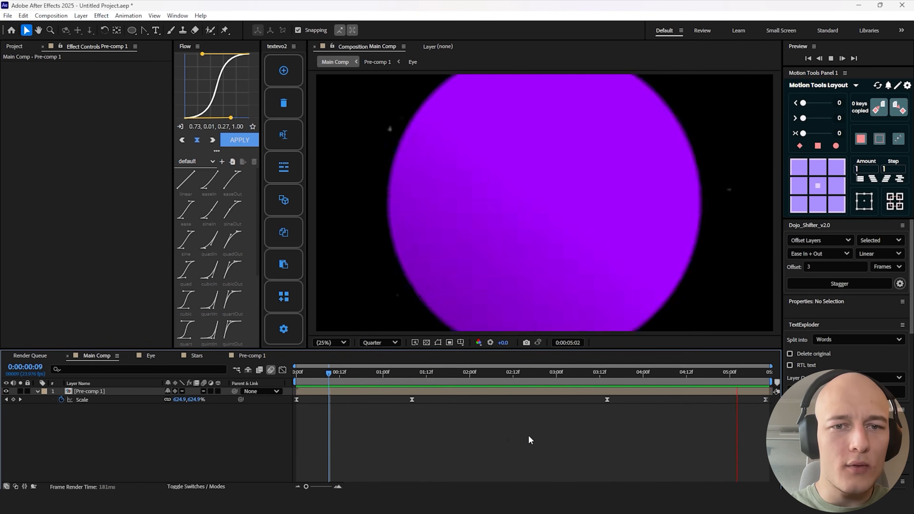
{"action": "key", "text": "space"}
- Move Pre-comp 1's last scale keyframe earlier to about 0:00:04:17 and preview from the start
{"action": "left_click", "coordinate": [707, 393]}
{"action": "key", "text": "space"}
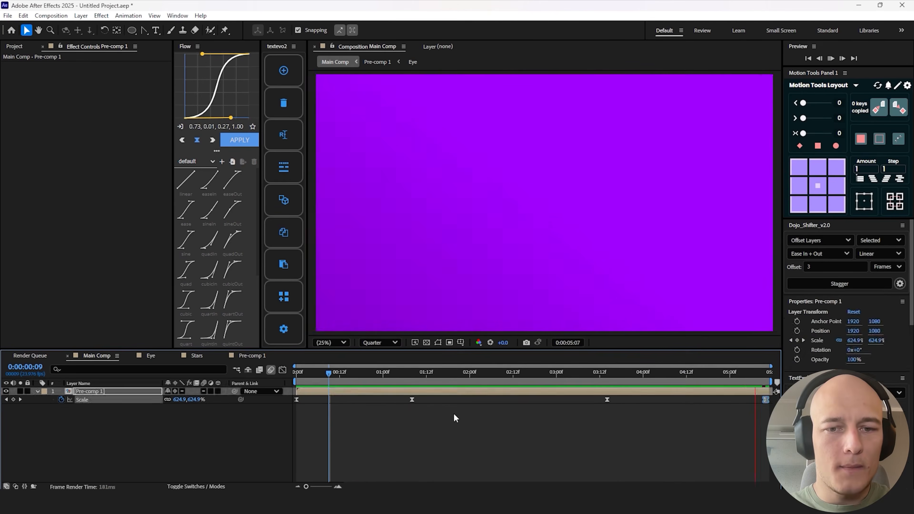
{"action": "left_click", "coordinate": [540, 442]}
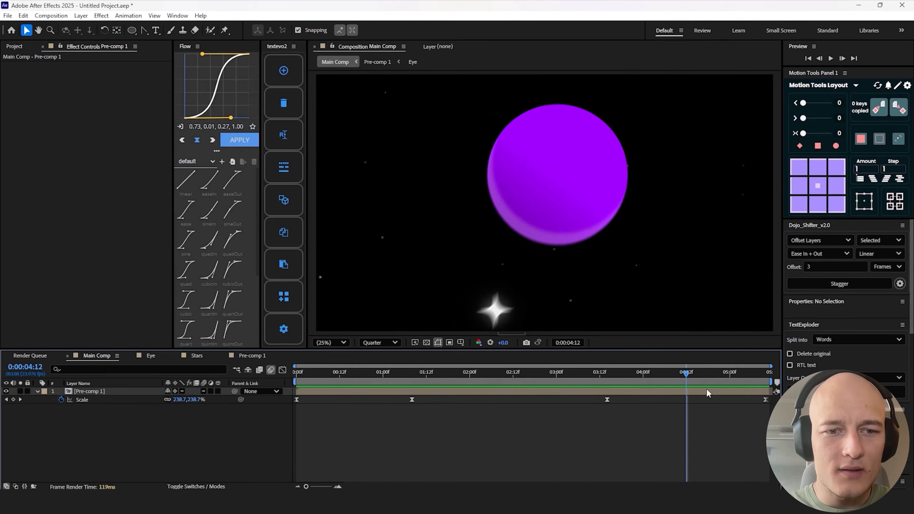
{"action": "left_click_drag", "start_coordinate": [765, 400], "coordinate": [704, 406]}
{"action": "key", "text": "space"}
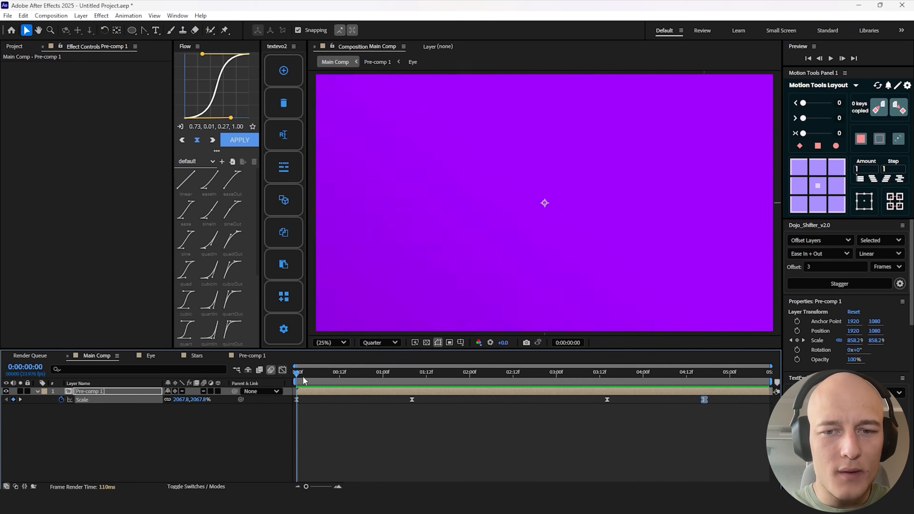
{"action": "left_click", "coordinate": [510, 425]}
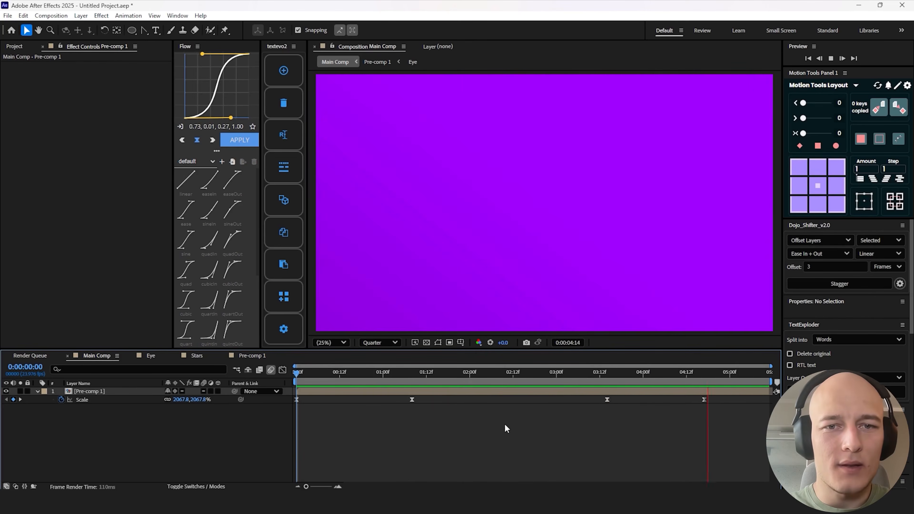
{"action": "left_click", "coordinate": [697, 399]}
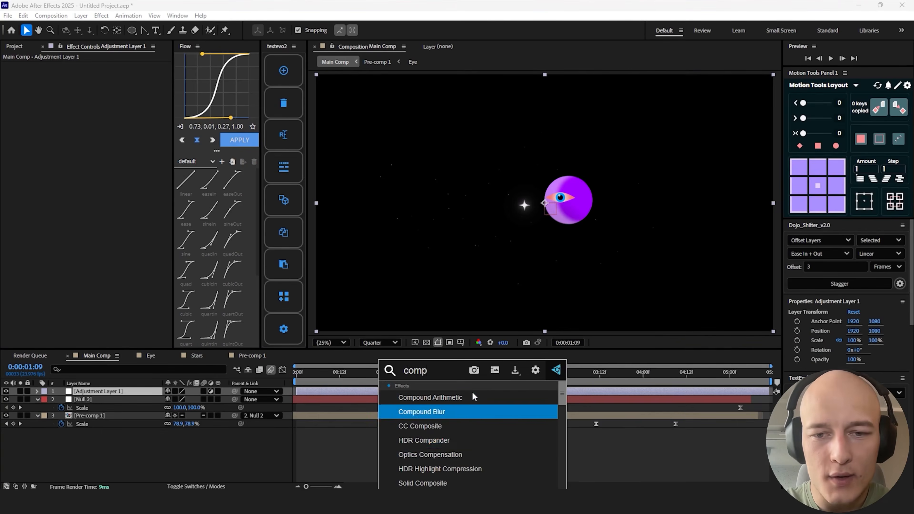
- Apply Optics Compensation to Adjustment Layer 1 with Reverse Lens Distortion on and a field of view of 50.4, and scrub through the animation
{"action": "key", "text": "Down"}
{"action": "key", "text": "Down"}
{"action": "key", "text": "Down"}
{"action": "key", "text": "Return"}
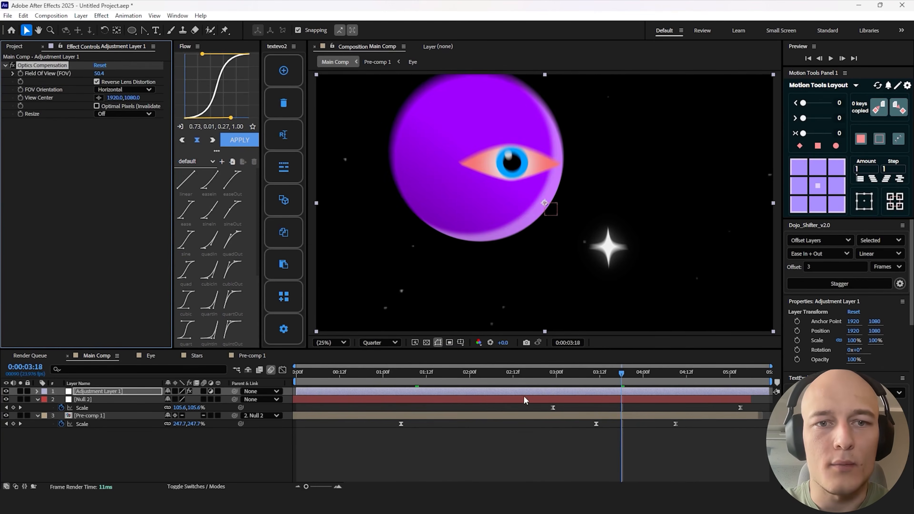
{"action": "left_click_drag", "start_coordinate": [489, 371], "coordinate": [470, 399]}
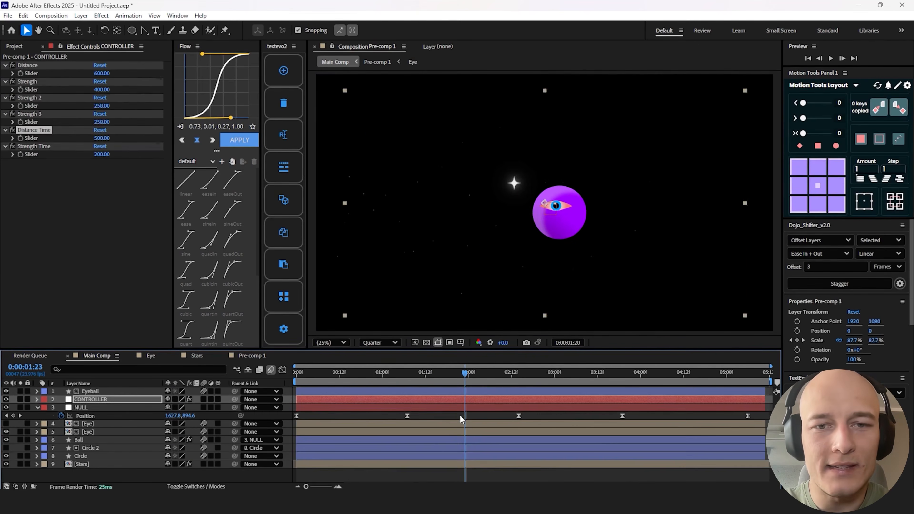
- Adjust Black Solid 3's particle Birth Size to about 0.044 in the Stars comp and preview Pre-comp 1 from the start
{"action": "double_click", "coordinate": [89, 463]}
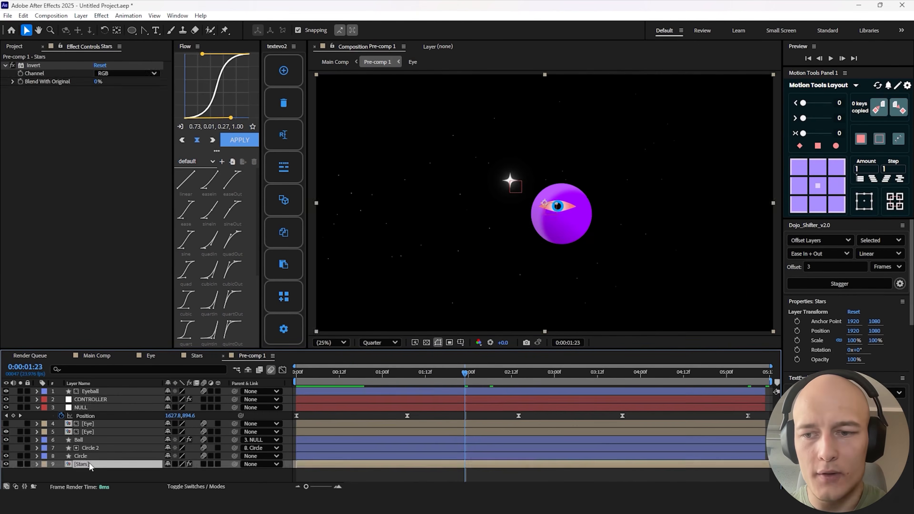
{"action": "left_click", "coordinate": [358, 392]}
{"action": "scroll", "coordinate": [104, 254], "scroll_direction": "down", "scroll_amount": 5}
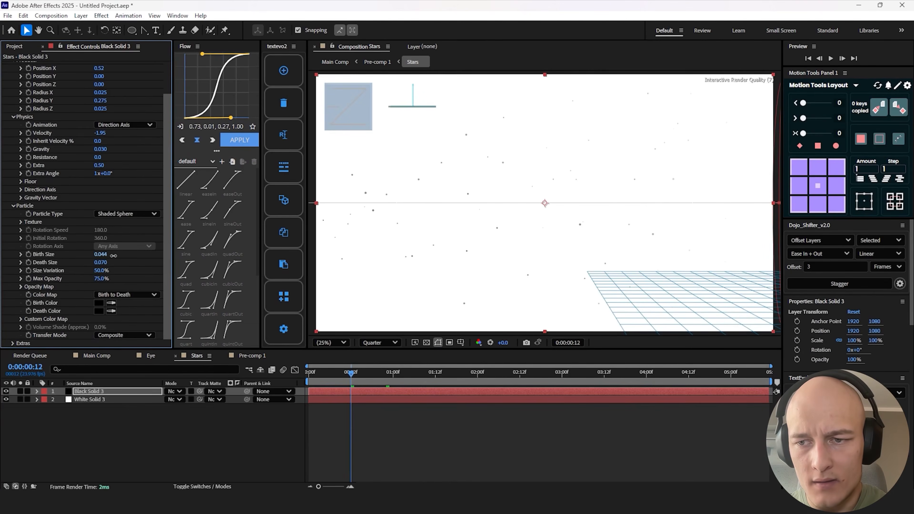
{"action": "key", "text": "Tab"}
{"action": "left_click", "coordinate": [409, 328]}
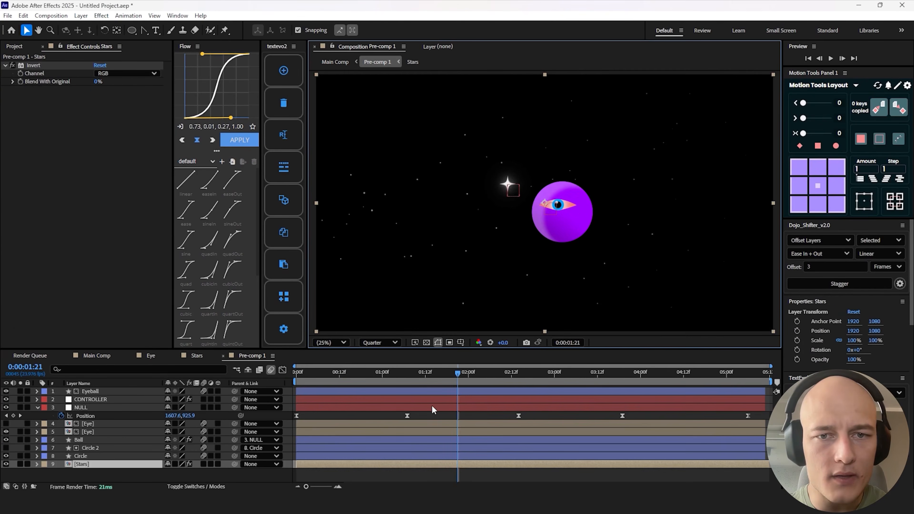
{"action": "key", "text": "space"}
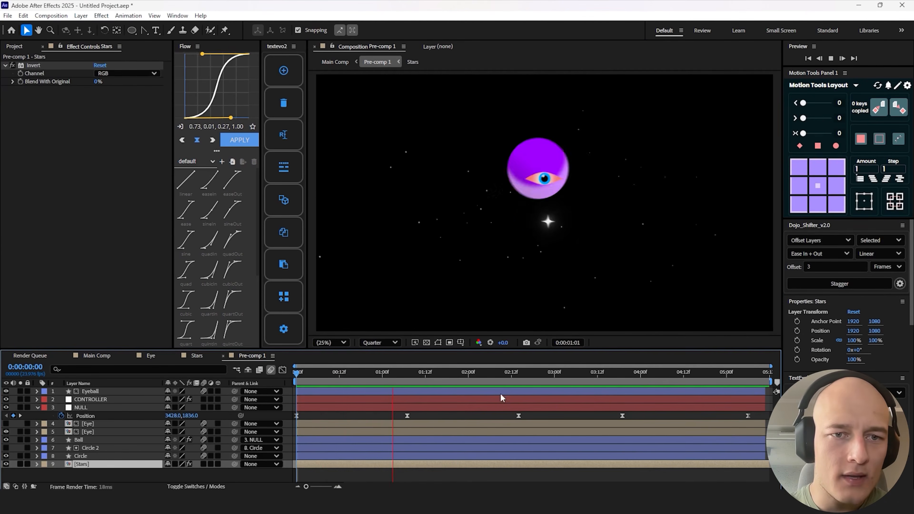
{"action": "key", "text": "space"}
- Add VR Chromatic Aberrations and Noise to Adjustment Layer 1 in Main Comp, with the amount of noise at 3%
{"action": "key", "text": "Tab"}
{"action": "left_click", "coordinate": [435, 393]}
{"action": "left_click", "coordinate": [476, 448]}
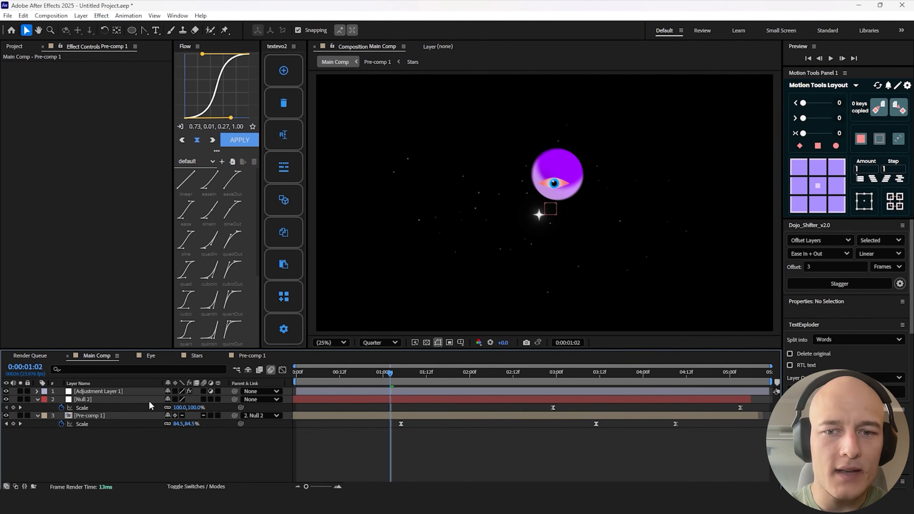
{"action": "left_click", "coordinate": [107, 389]}
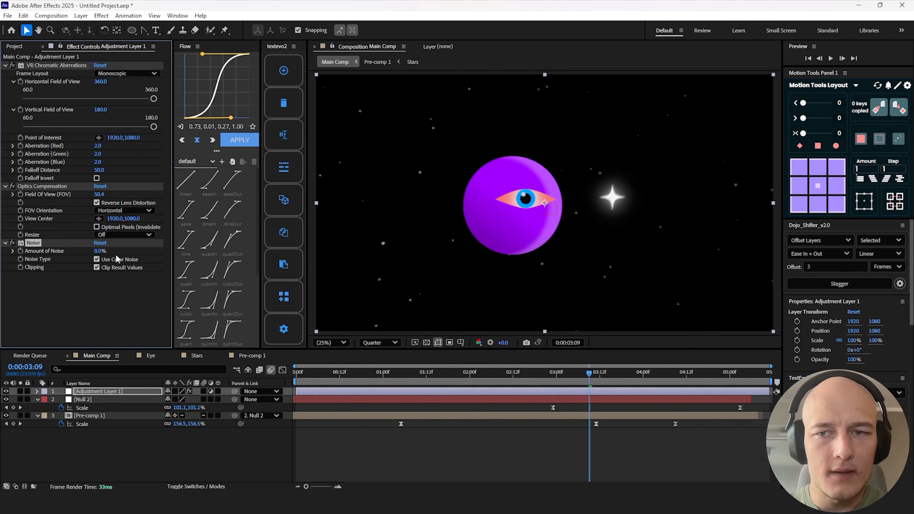
{"action": "type", "text": "3"}
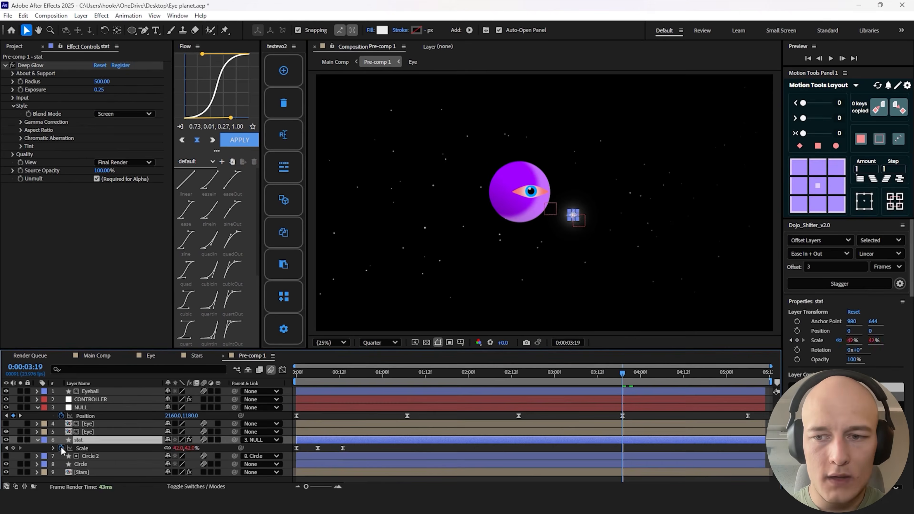
- Append "+ value" to the loopOut cycle expression on the stat layer's Scale in Pre-comp 1
{"action": "key", "text": "ctrl+v"}
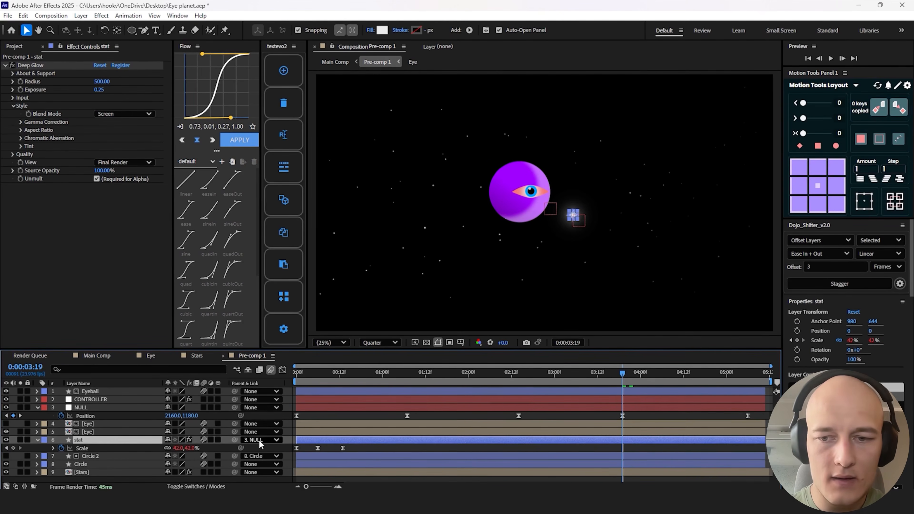
{"action": "key", "text": "e"}
{"action": "key", "text": "e"}
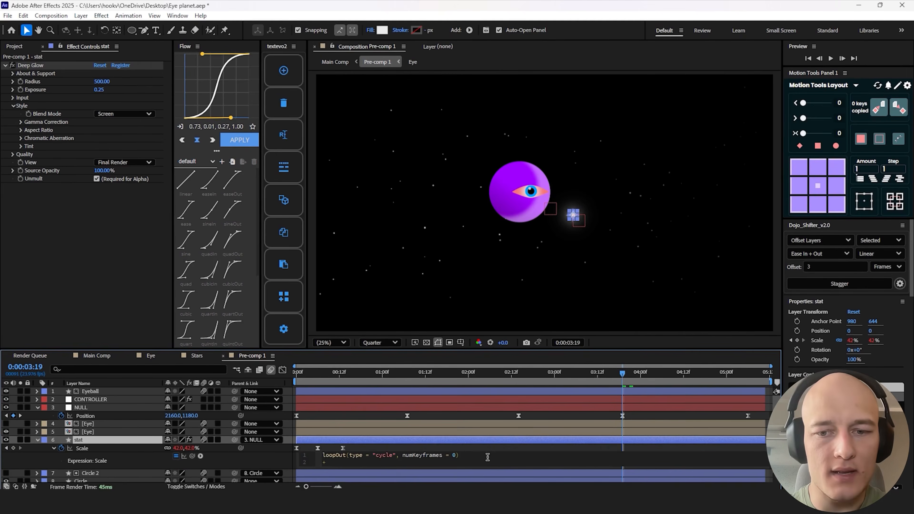
{"action": "type", "text": "value"}
{"action": "left_click", "coordinate": [498, 442]}
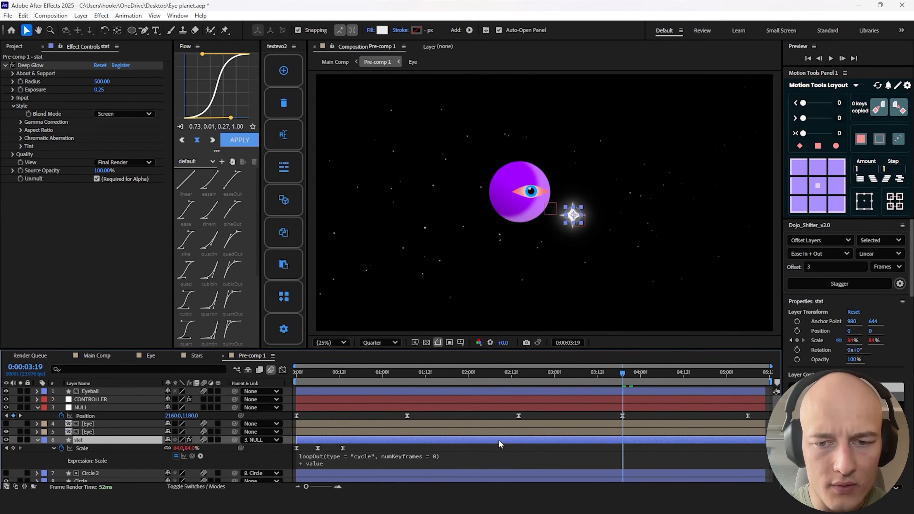
- Keyframe the stat layer's scale at 0:00:03:19 and increase the scale at about 0:00:04:06
{"action": "left_click_drag", "start_coordinate": [182, 448], "coordinate": [254, 439]}
{"action": "key", "text": "Delete"}
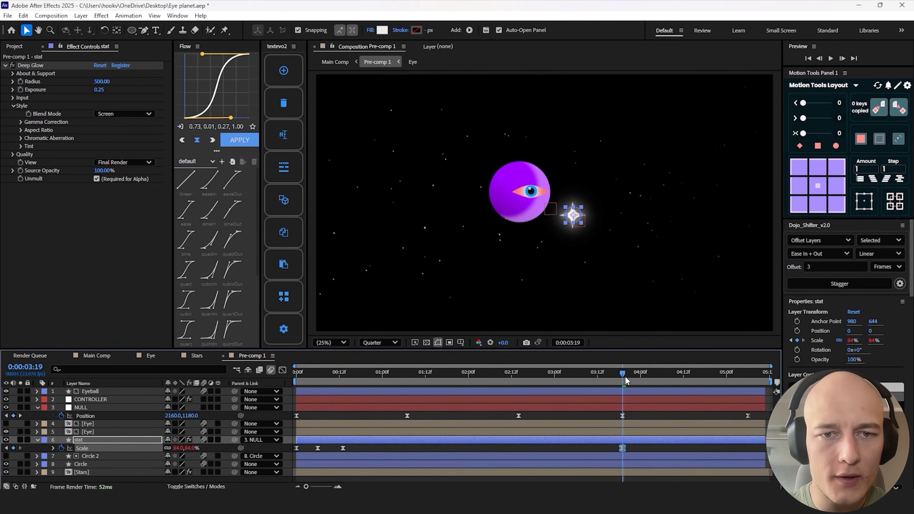
{"action": "left_click_drag", "start_coordinate": [625, 381], "coordinate": [661, 378]}
{"action": "left_click_drag", "start_coordinate": [179, 448], "coordinate": [230, 450]}
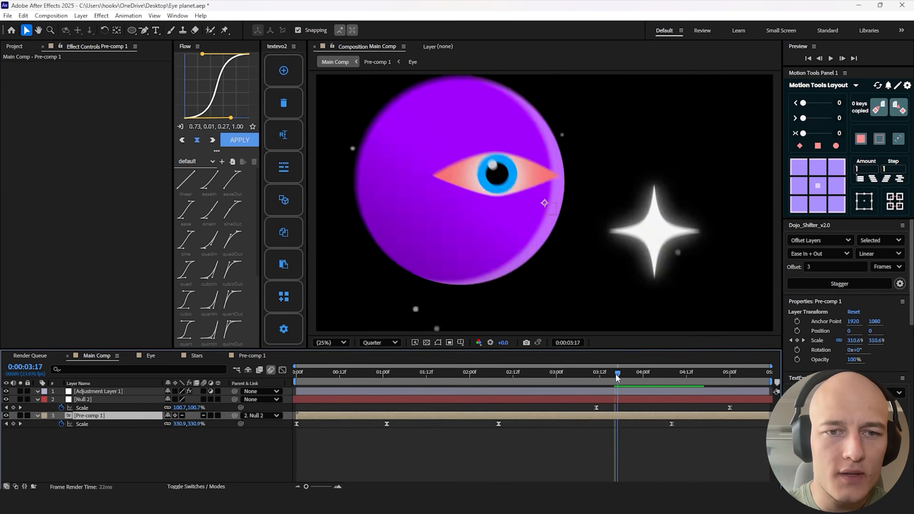
- Preview the camera zoom and star growth in Main Comp, moving the work area's start back to just before 0:00:02:00
{"action": "left_click_drag", "start_coordinate": [618, 376], "coordinate": [566, 376]}
{"action": "key", "text": "space"}
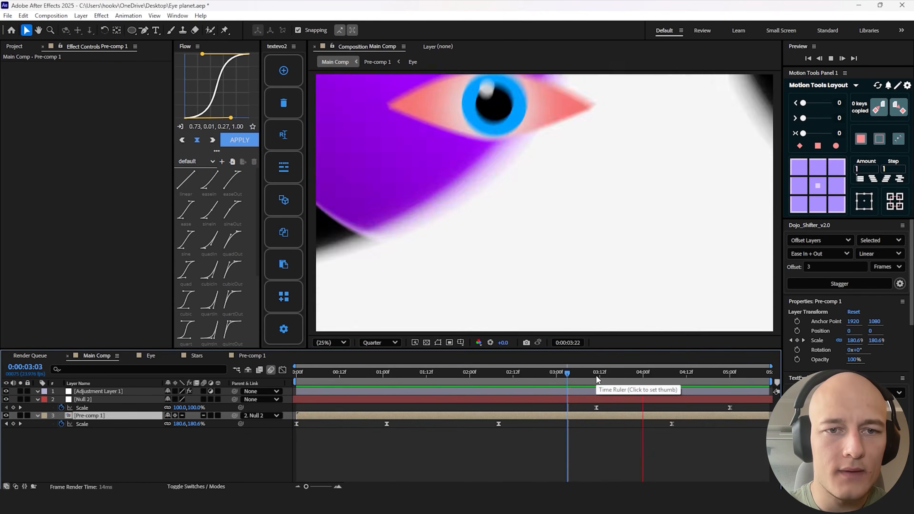
{"action": "left_click", "coordinate": [558, 375]}
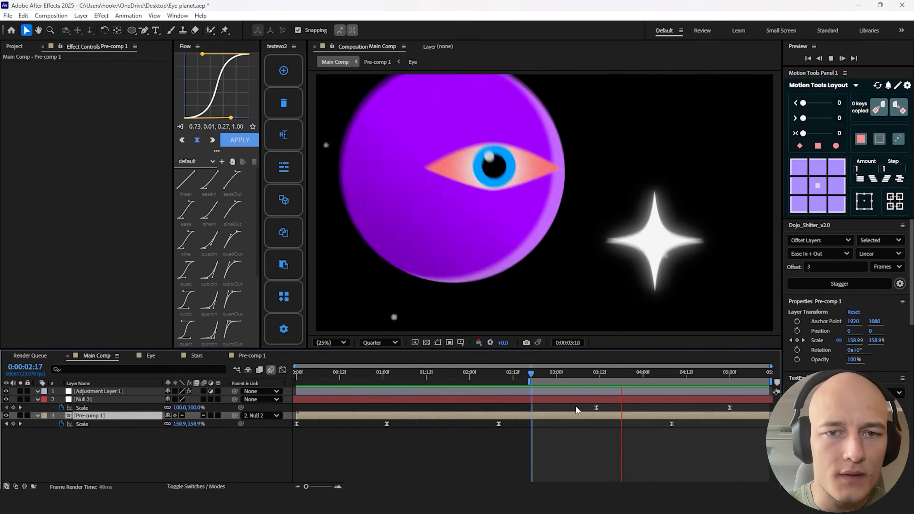
{"action": "key", "text": "space"}
{"action": "left_click_drag", "start_coordinate": [598, 381], "coordinate": [526, 381]}
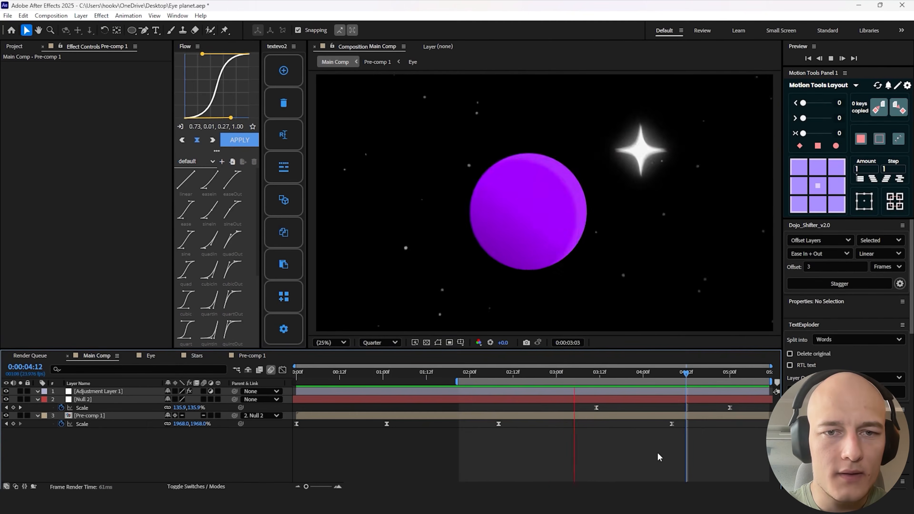
{"action": "key", "text": "space"}
{"action": "left_click", "coordinate": [614, 375]}
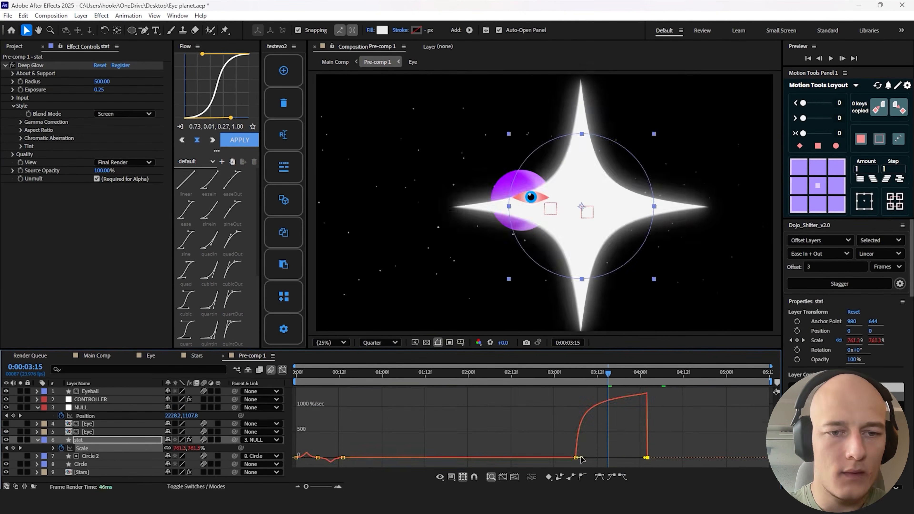
- In Pre-comp 1, reshape the stat layer's final scale easing to accelerate late, and move both keyframes earlier, ending at about 0:00:03:23
{"action": "left_click_drag", "start_coordinate": [590, 458], "coordinate": [612, 462]}
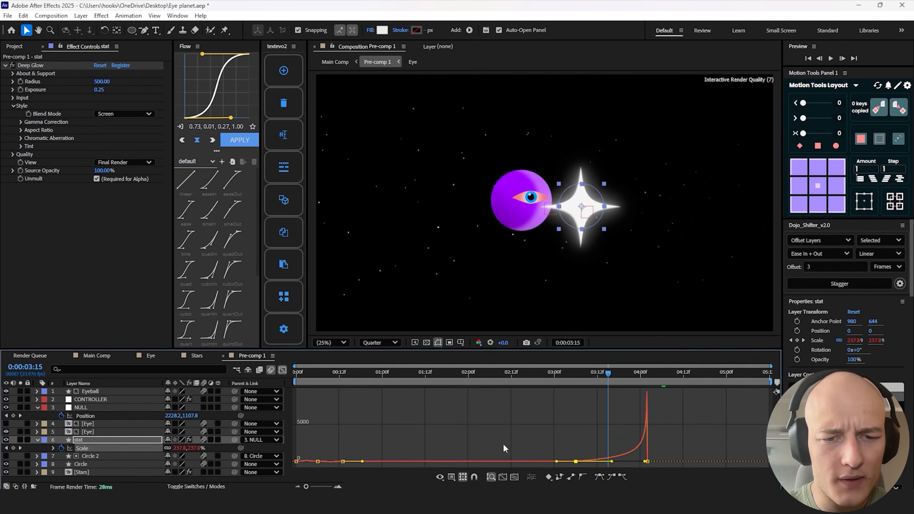
{"action": "left_click", "coordinate": [271, 370]}
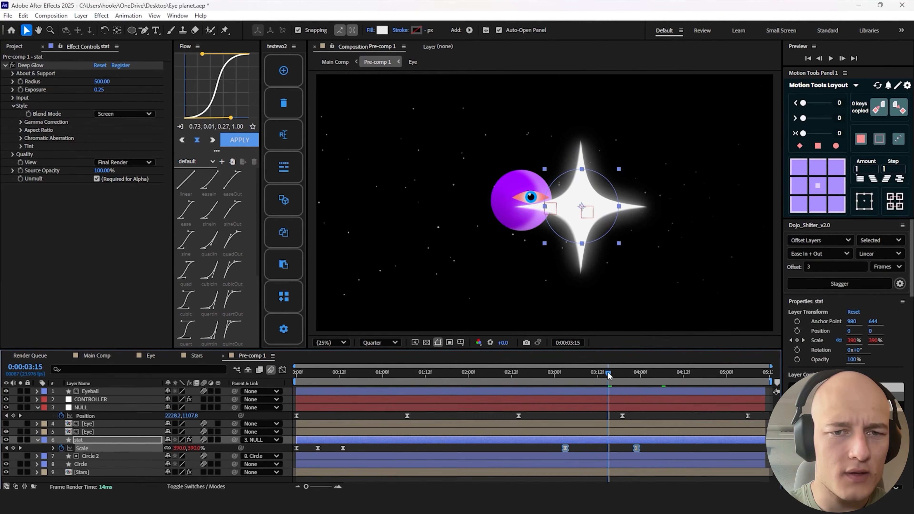
{"action": "left_click_drag", "start_coordinate": [608, 376], "coordinate": [625, 376]}
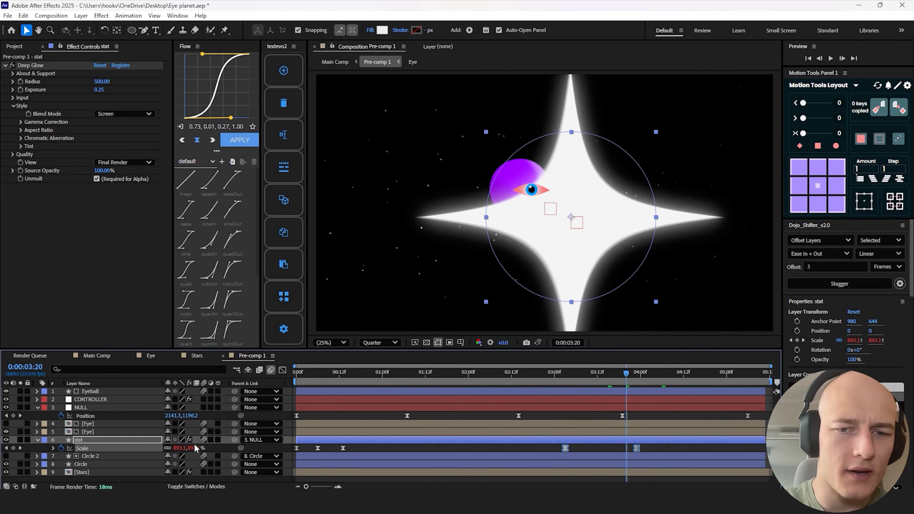
{"action": "left_click_drag", "start_coordinate": [140, 443], "coordinate": [202, 419]}
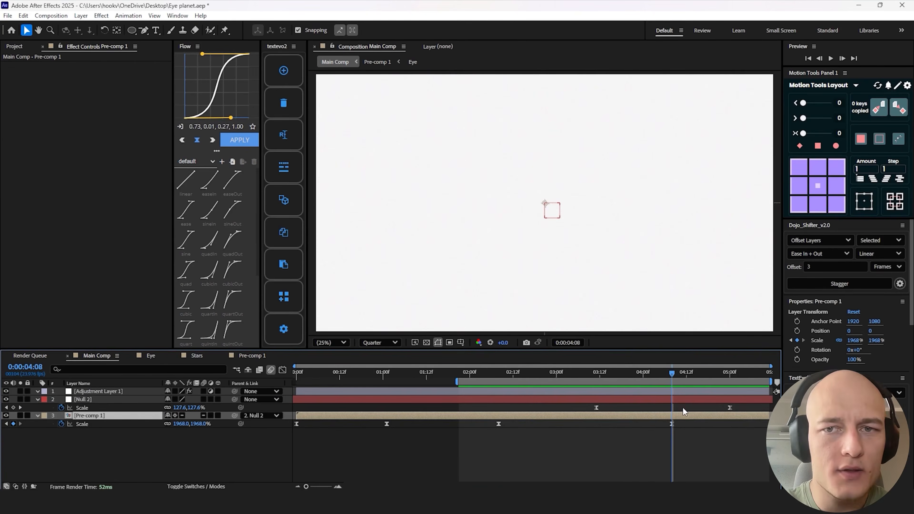
- Create a comp-sized white solid above Pre-comp 1 in Main Comp and trim its start to 0:00:04:08
{"action": "mouse_move", "coordinate": [675, 377]}
{"action": "left_mouse_down"}
{"action": "mouse_move", "coordinate": [703, 376]}
{"action": "mouse_move", "coordinate": [672, 377]}
{"action": "left_mouse_up"}
{"action": "key", "text": "ctrl+y"}
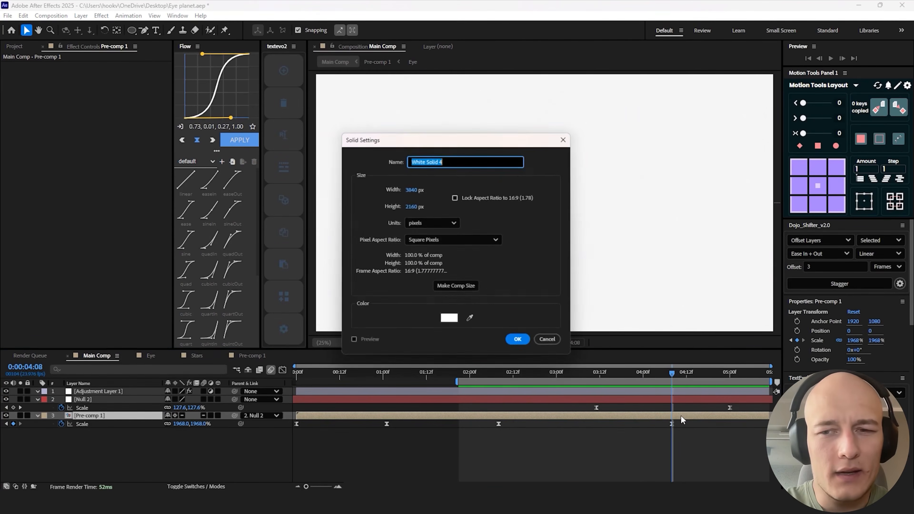
{"action": "left_click", "coordinate": [521, 343]}
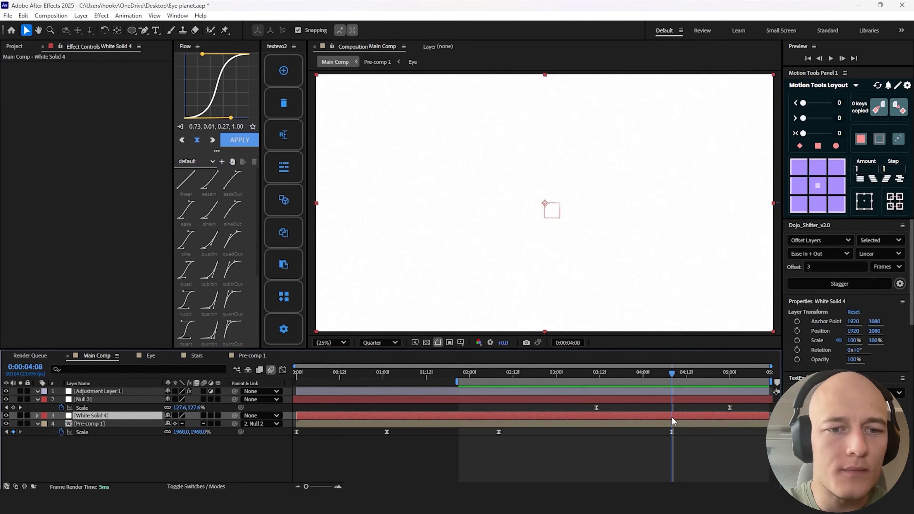
{"action": "key", "text": "alt+bracketleft"}
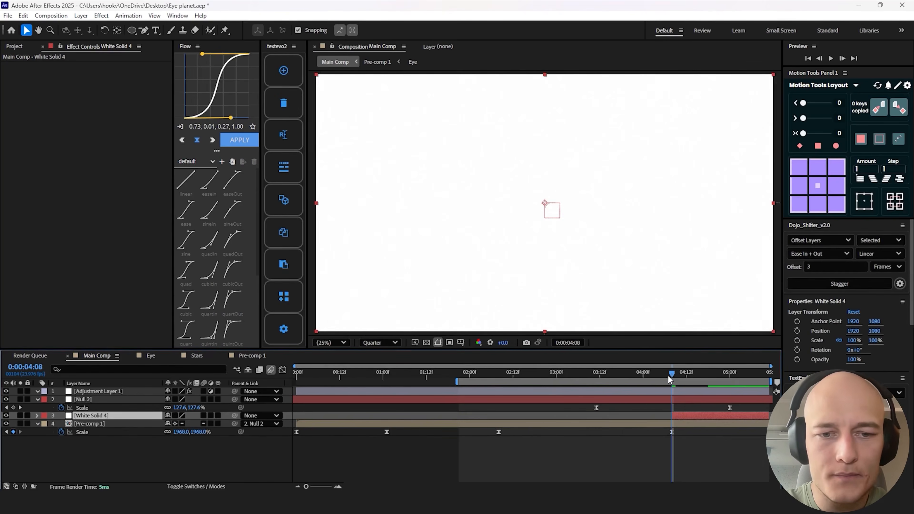
- Recolour the white solid to the star's pale blue-white and extend its start back to 0:00:03:22
{"action": "left_click_drag", "start_coordinate": [670, 374], "coordinate": [657, 374]}
{"action": "key", "text": "ctrl+shift+y"}
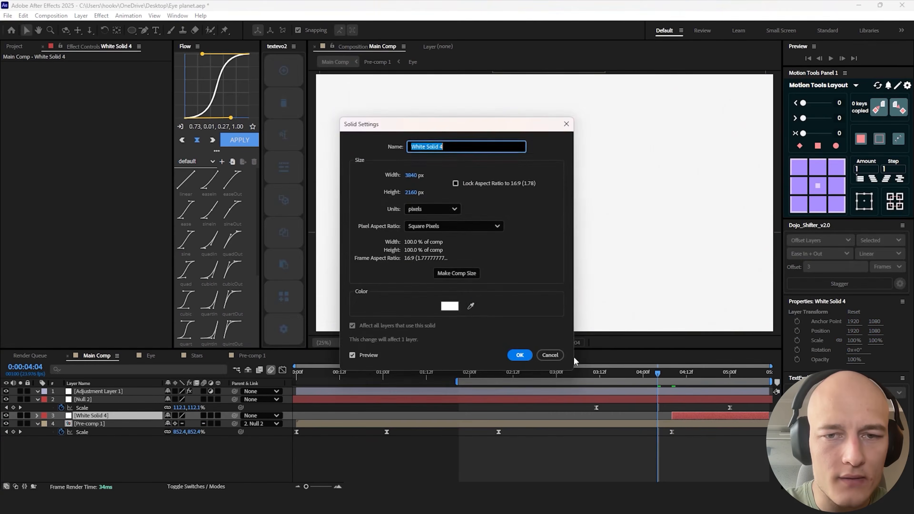
{"action": "left_click_drag", "start_coordinate": [672, 415], "coordinate": [639, 415]}
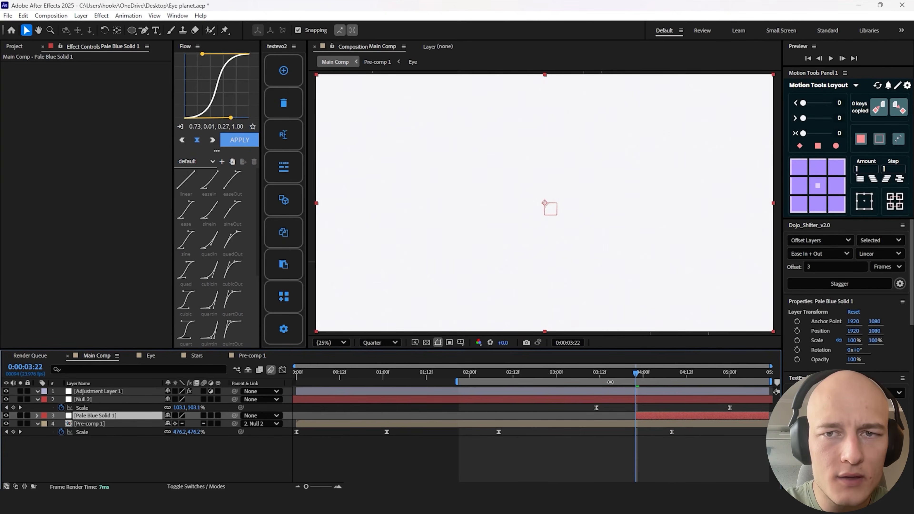
- Preview Main Comp from about 0:00:02:20 to check the transition into the pale solid
{"action": "left_click_drag", "start_coordinate": [610, 381], "coordinate": [542, 373]}
{"action": "key", "text": "space"}
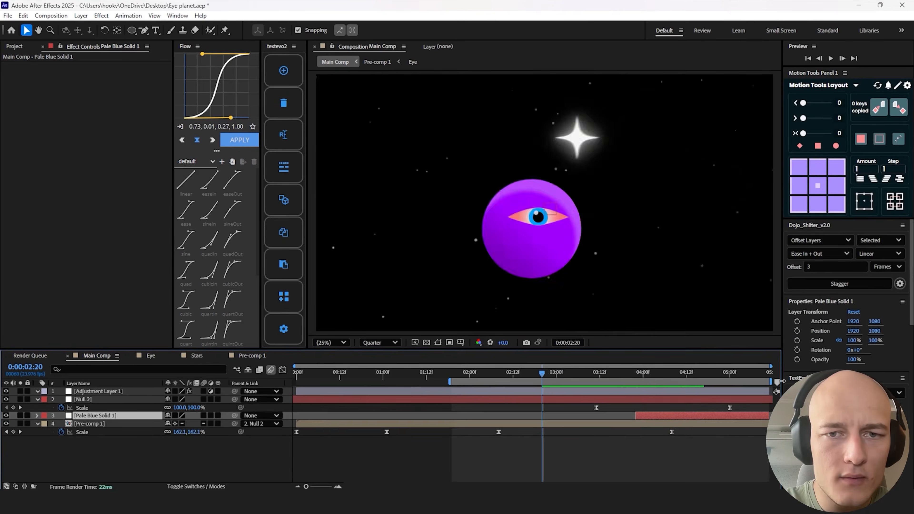
{"action": "left_click", "coordinate": [628, 375]}
- Place the Circle 3 duplicate above Circle 2 in Pre-comp 1 and keyframe its Inner Shadow opacity from 15% at 0:00:03:13 to 86% at 0:00:03:19
{"action": "left_click_drag", "start_coordinate": [628, 377], "coordinate": [603, 375]}
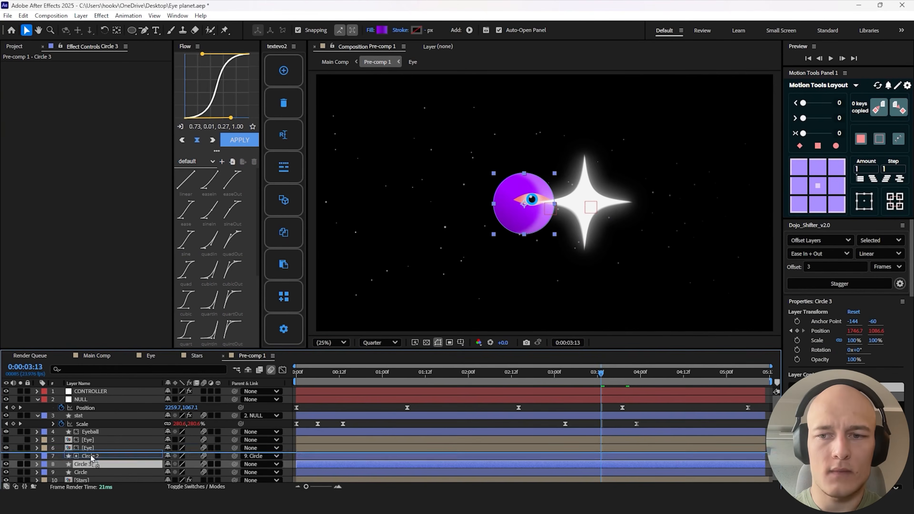
{"action": "left_click", "coordinate": [104, 457]}
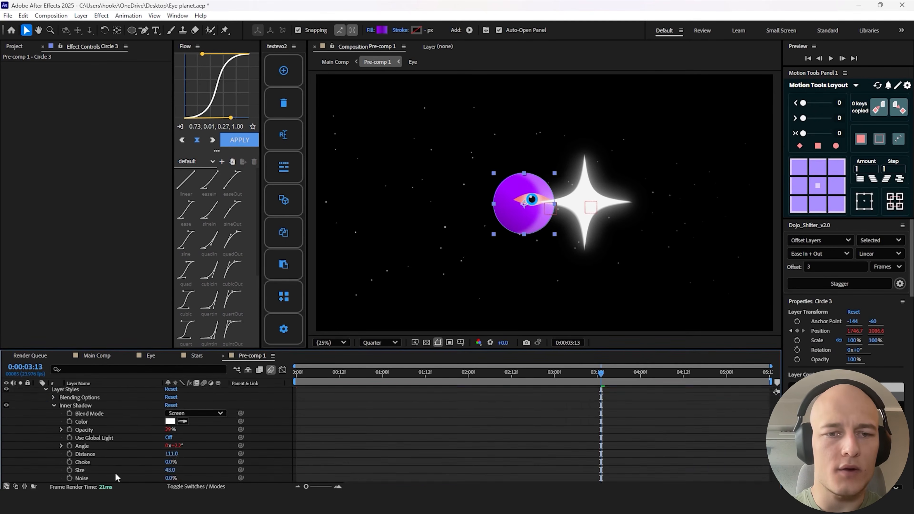
{"action": "scroll", "coordinate": [116, 476], "scroll_direction": "up", "scroll_amount": 2}
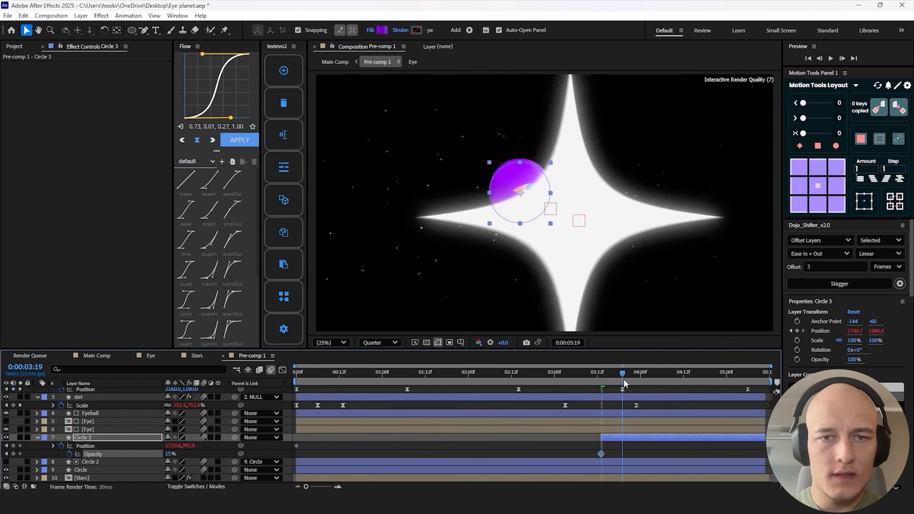
{"action": "left_click_drag", "start_coordinate": [616, 382], "coordinate": [624, 382]}
{"action": "mouse_move", "coordinate": [169, 454]}
{"action": "left_mouse_down"}
{"action": "mouse_move", "coordinate": [251, 446]}
{"action": "mouse_move", "coordinate": [160, 453]}
{"action": "left_mouse_up"}
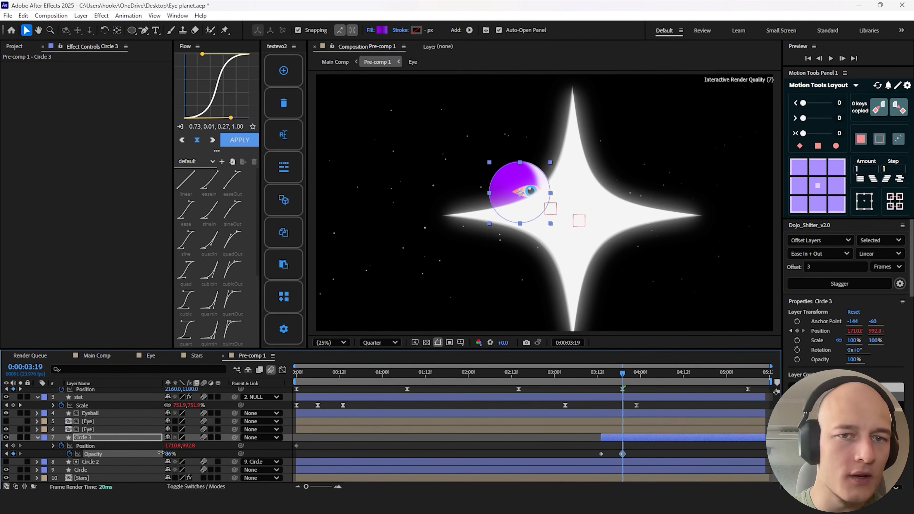
- Set the Inner Shadow Distance on Circle 3 to 272 and fine-tune the shadow's edge
{"action": "left_click", "coordinate": [53, 446]}
{"action": "left_click", "coordinate": [53, 446]}
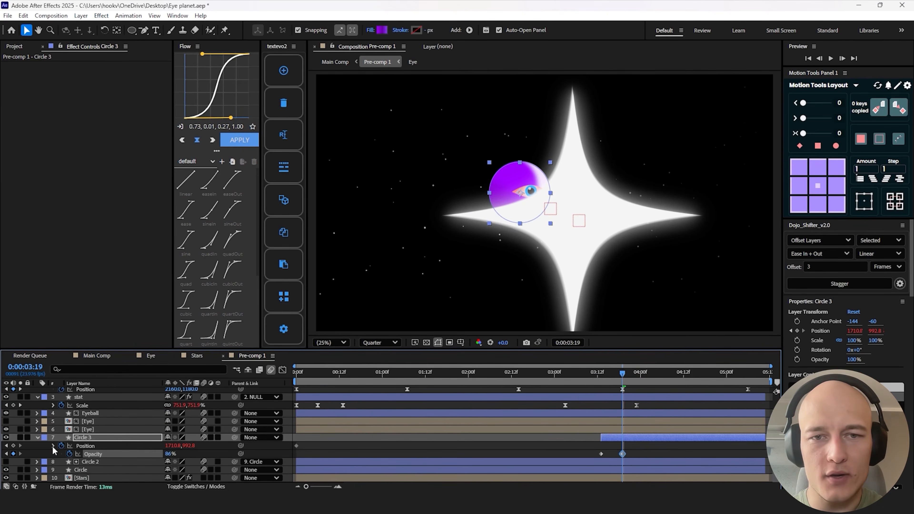
{"action": "left_click", "coordinate": [38, 440]}
{"action": "left_click", "coordinate": [38, 438]}
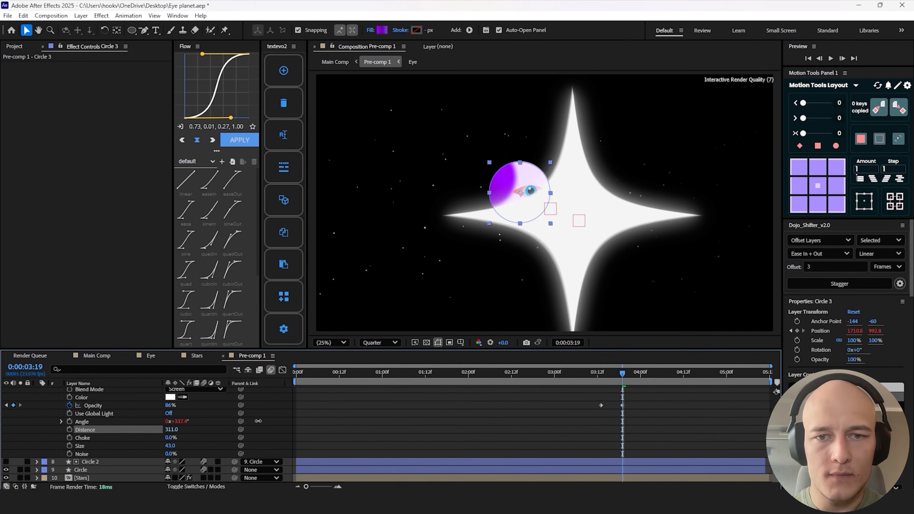
{"action": "left_click_drag", "start_coordinate": [259, 420], "coordinate": [241, 422]}
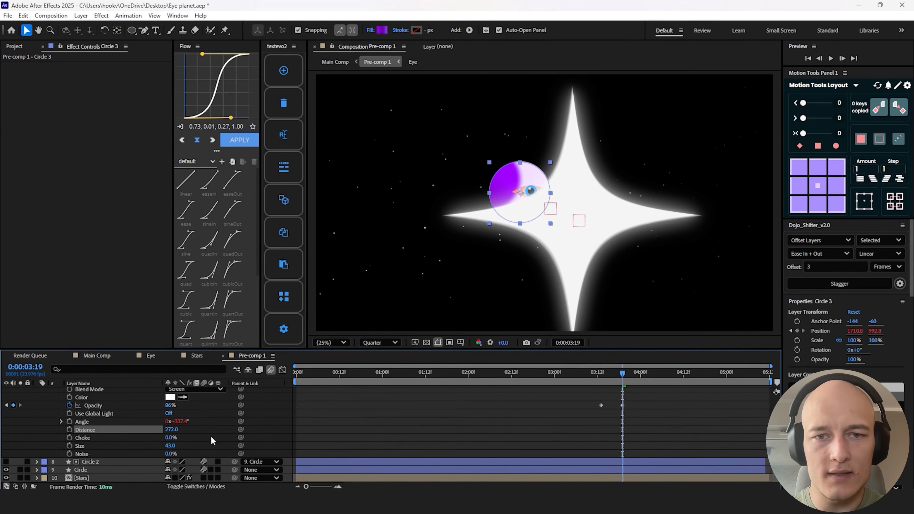
{"action": "left_click_drag", "start_coordinate": [169, 442], "coordinate": [219, 442]}
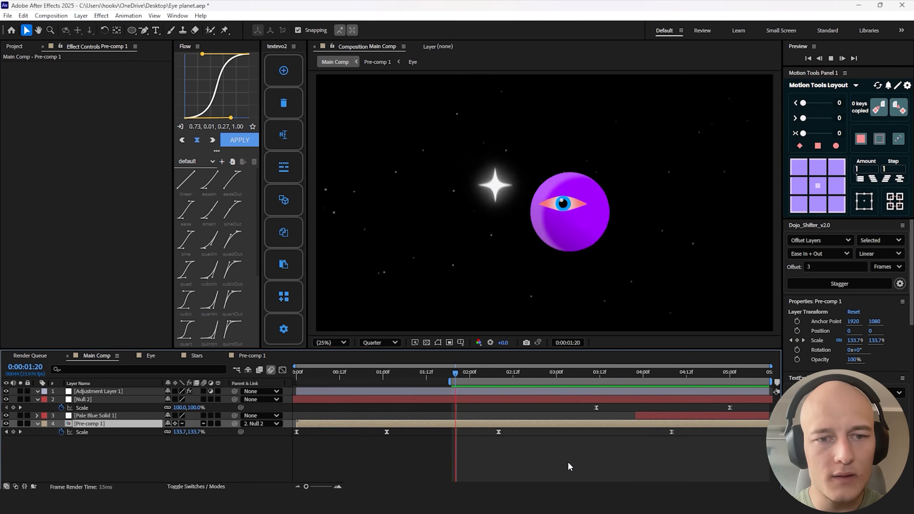
- Reset the work area's start to 0:00:00:00 and preview the whole Main Comp
{"action": "left_click", "coordinate": [569, 464]}
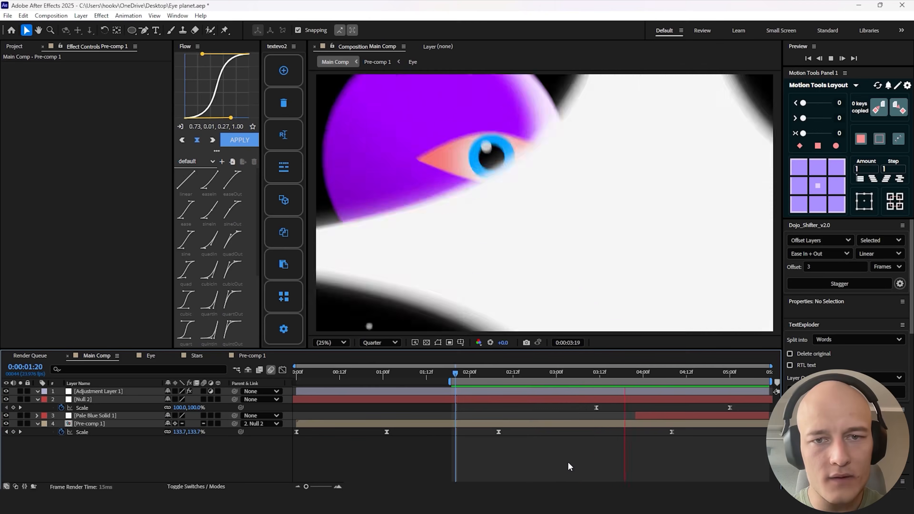
{"action": "key", "text": "b"}
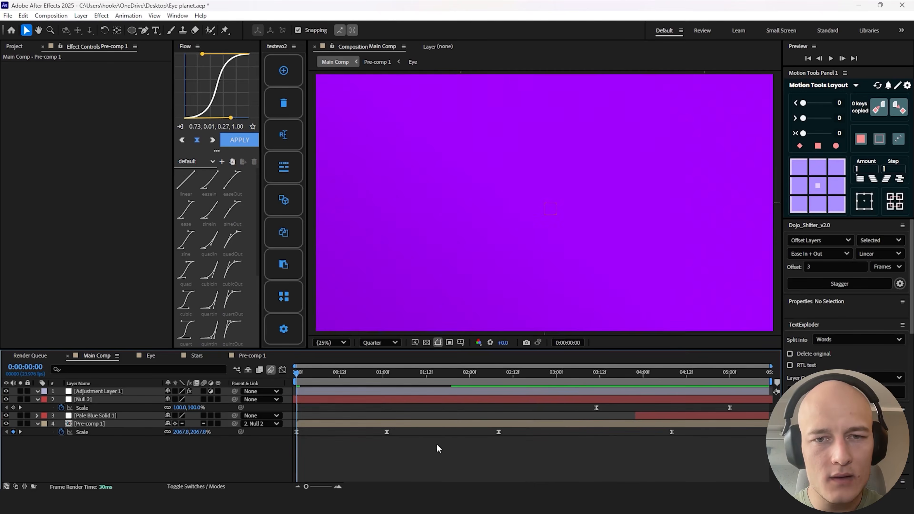
{"action": "key", "text": "space"}
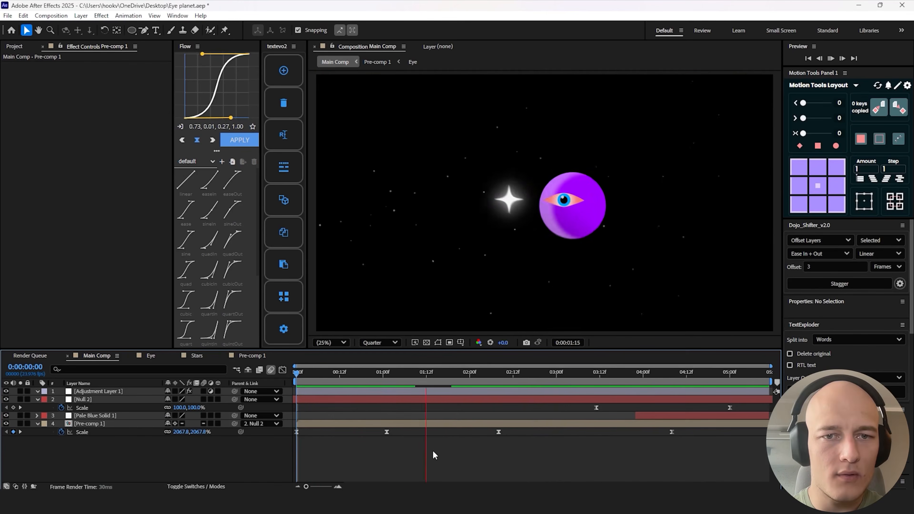